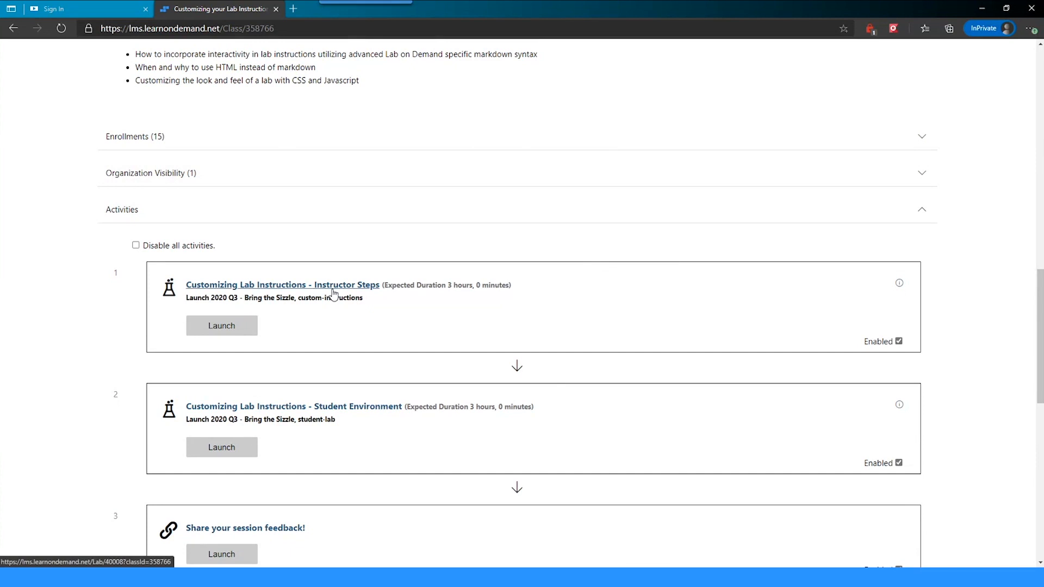
- Launch the Customizing Lab Instructions - Student Environment lab and start it with Get Started
left_click(236, 452)
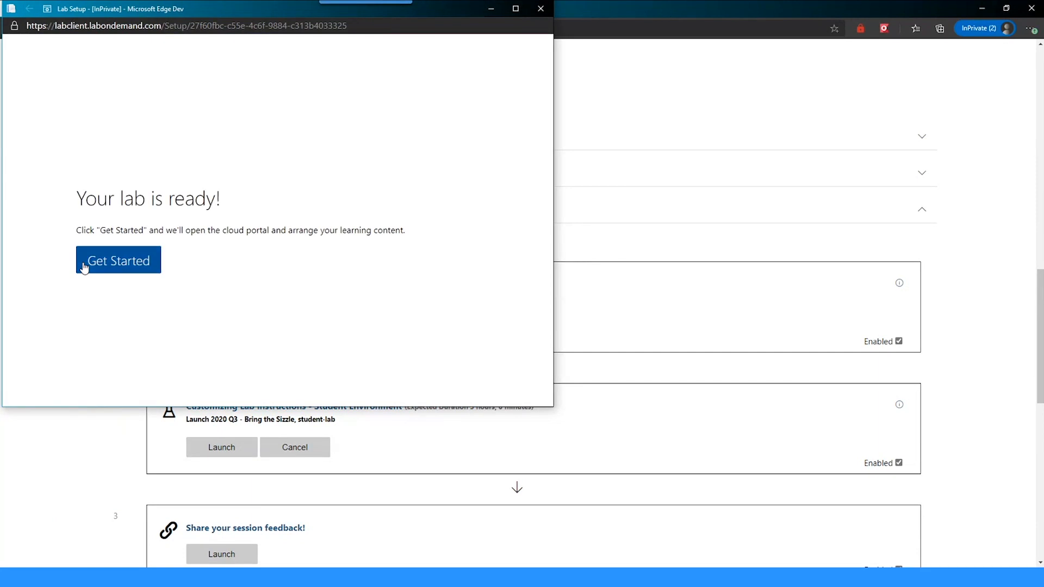
left_click(83, 263)
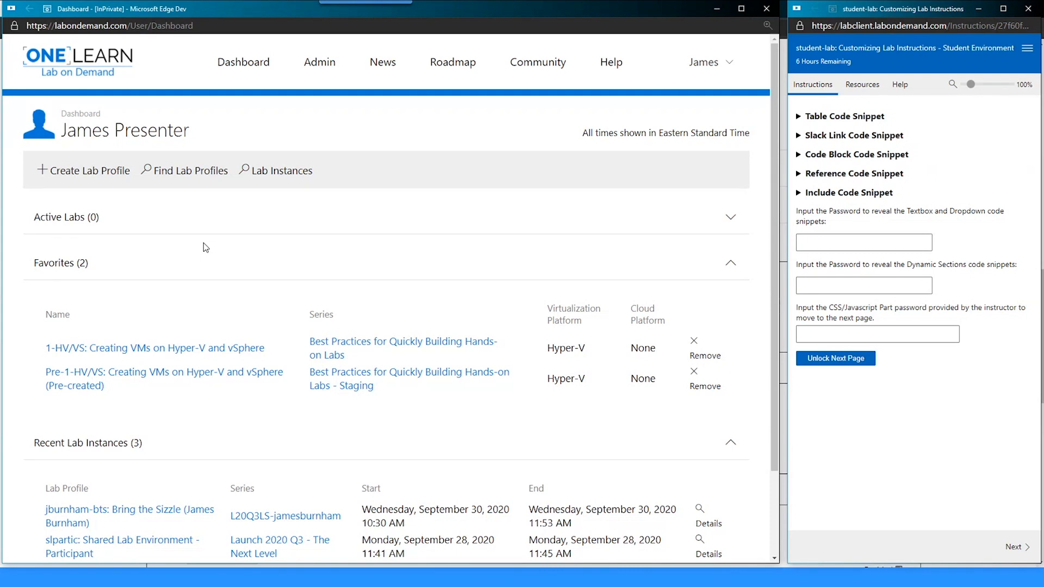
- Sign out of OneLearn and sign back in with the saved account
left_click(704, 62)
left_click(661, 142)
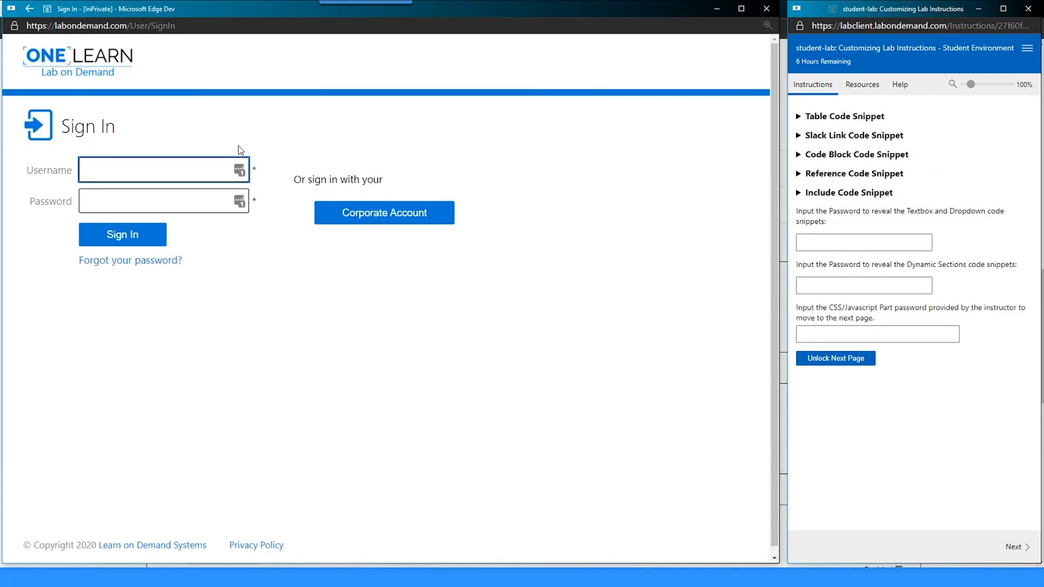
left_click(239, 170)
left_click(139, 272)
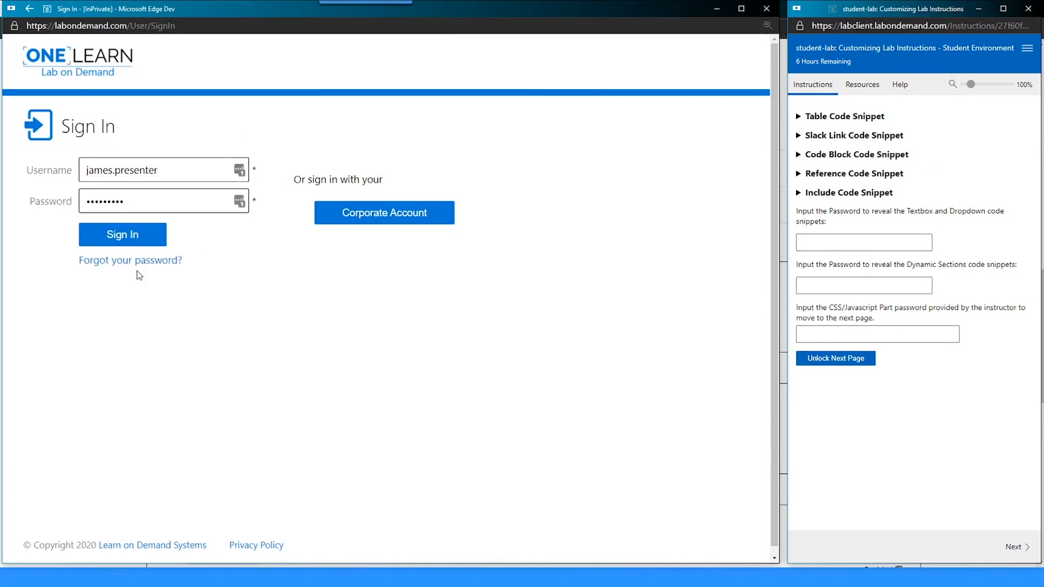
left_click(140, 234)
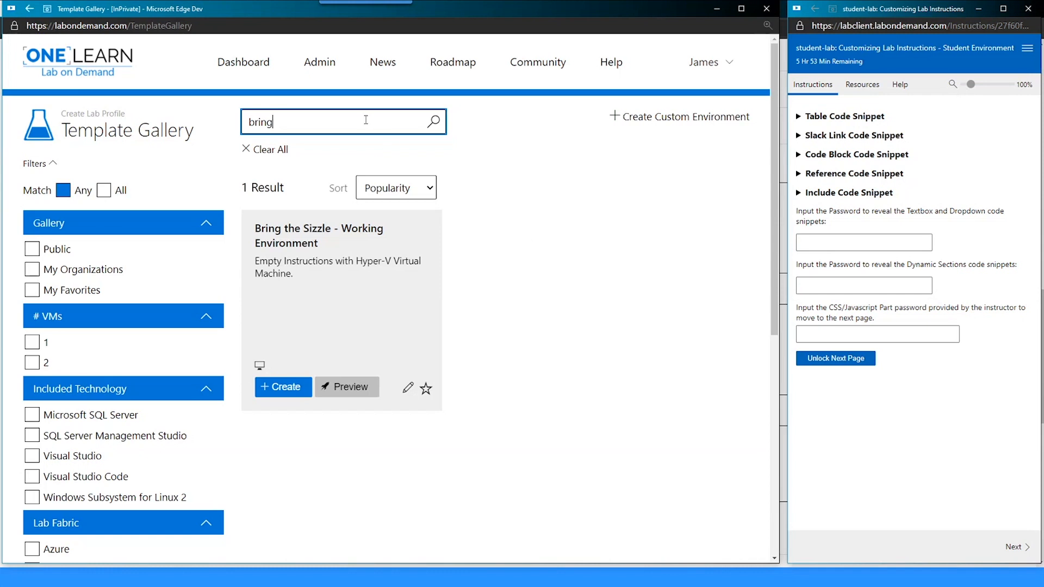
- Clear the search, filter to My Organizations templates, and favourite Bring the Sizzle - Working Environment
left_click(263, 150)
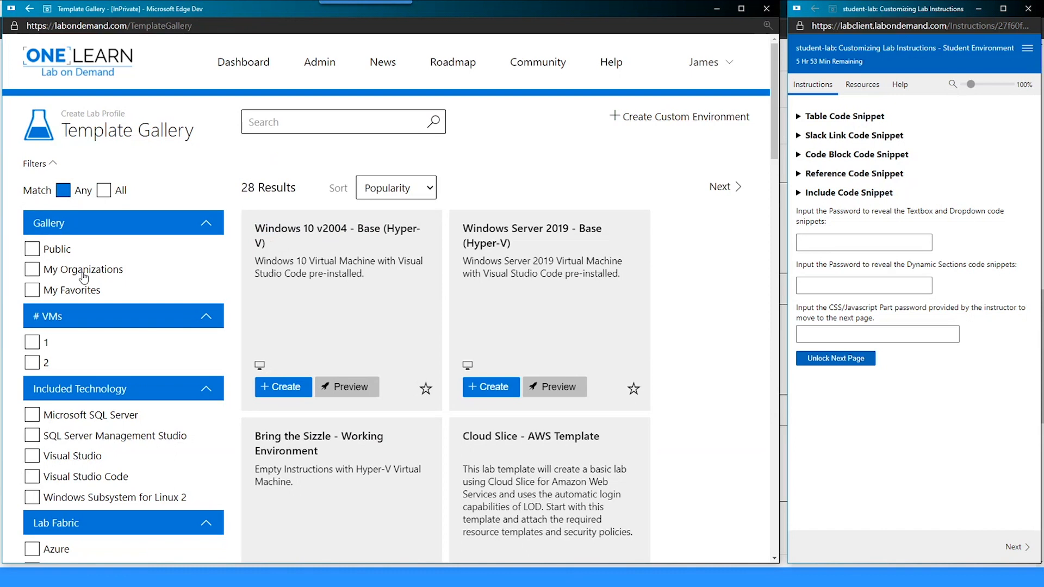
scroll(428, 310, "down", 4)
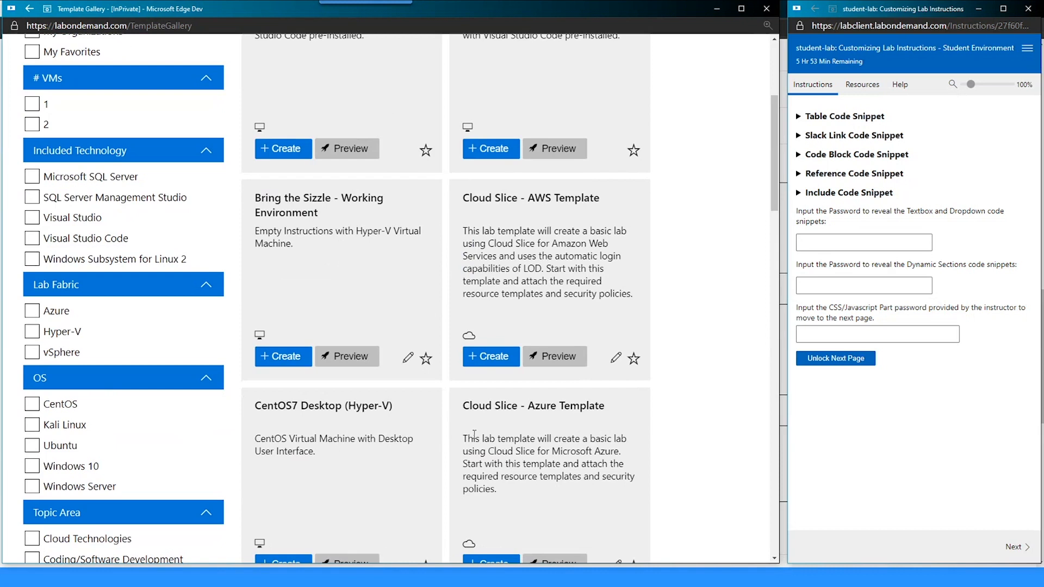
scroll(474, 435, "up", 4)
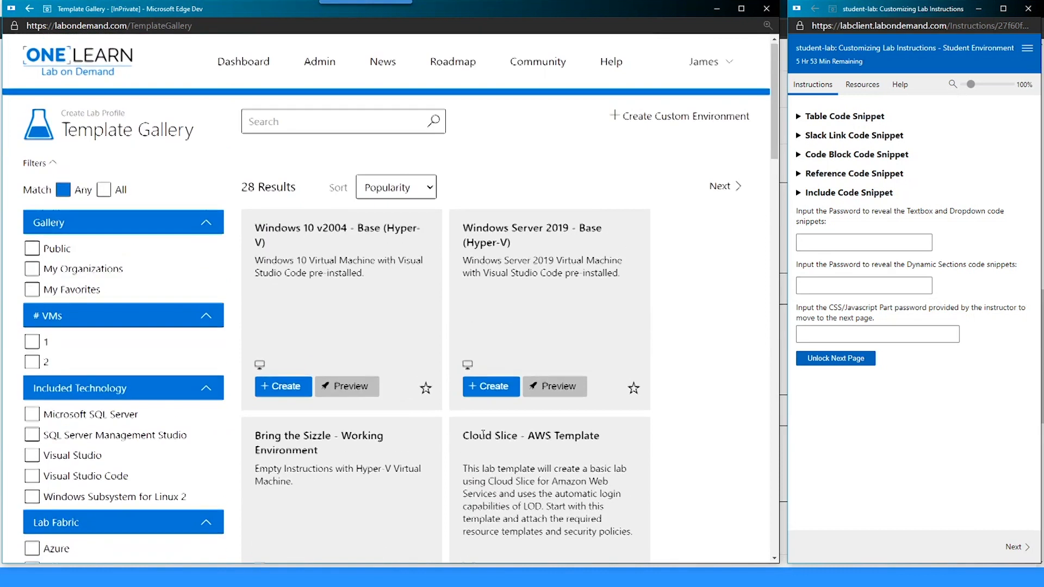
left_click(67, 276)
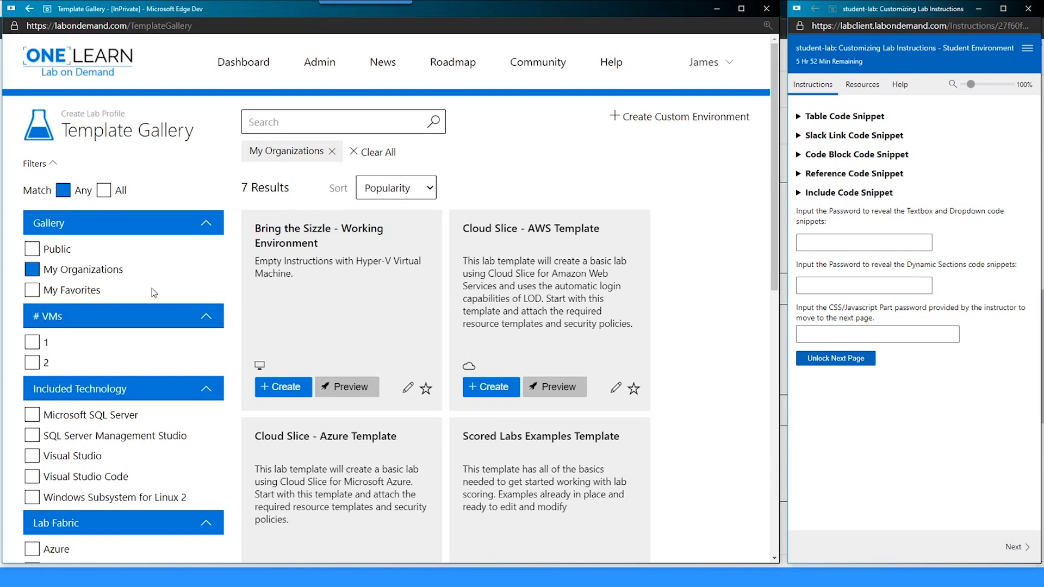
scroll(153, 293, "down", 3)
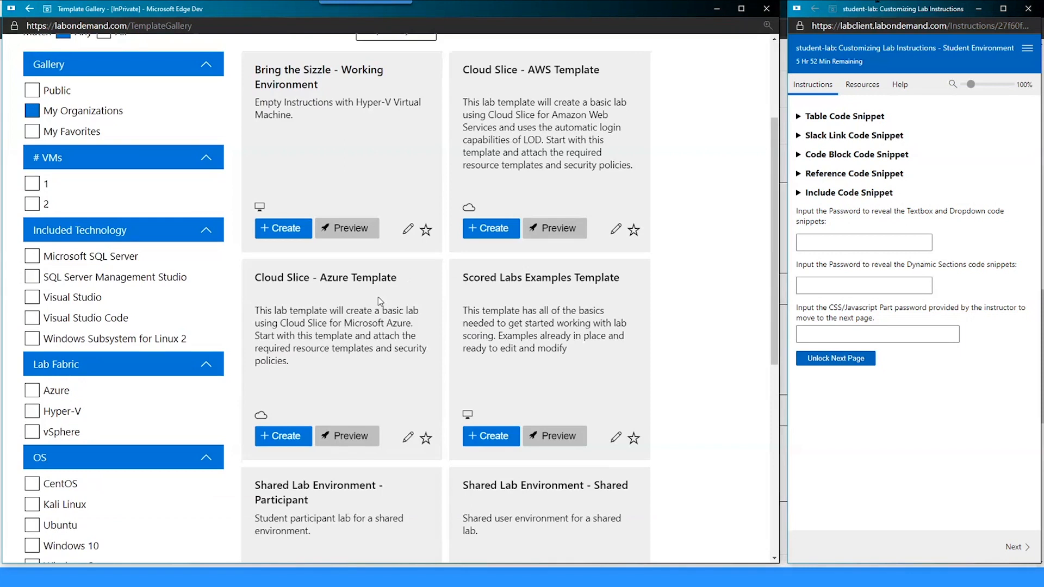
scroll(367, 296, "up", 3)
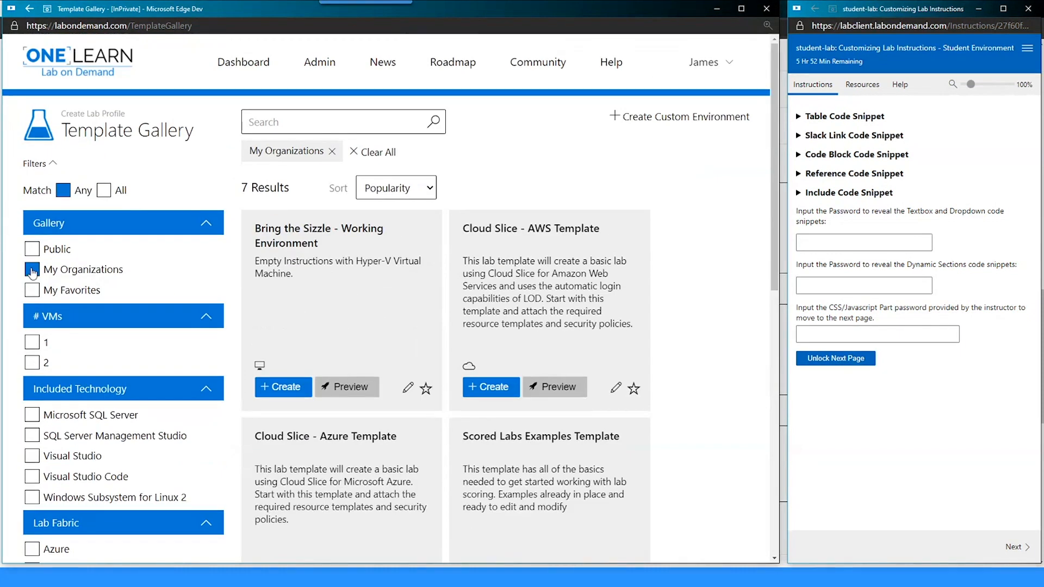
left_click(426, 389)
- Remove the My Organizations filter and search the Template Gallery for 'Bring' again
left_click(114, 269)
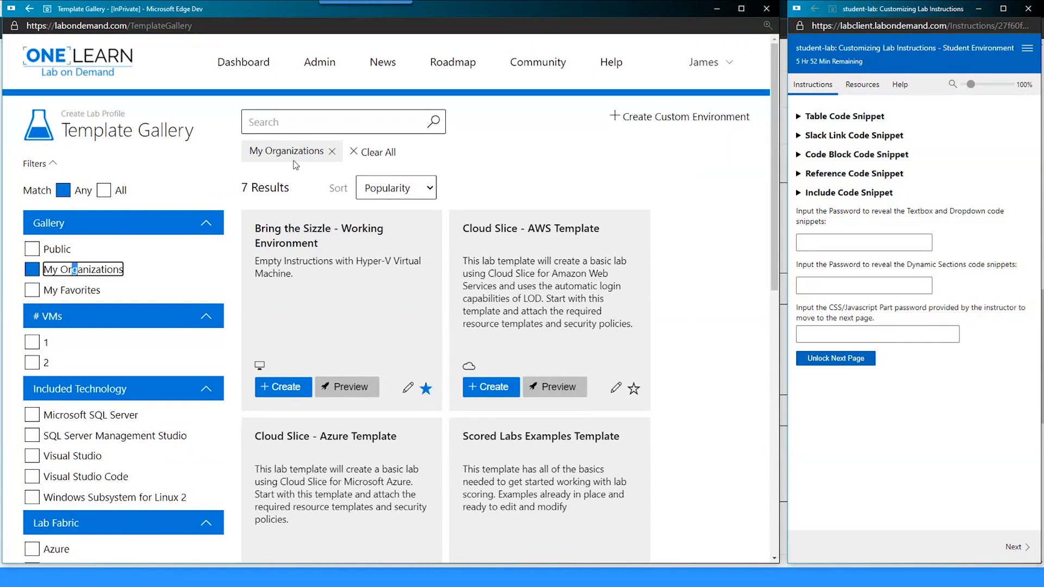
left_click(44, 270)
left_click(272, 120)
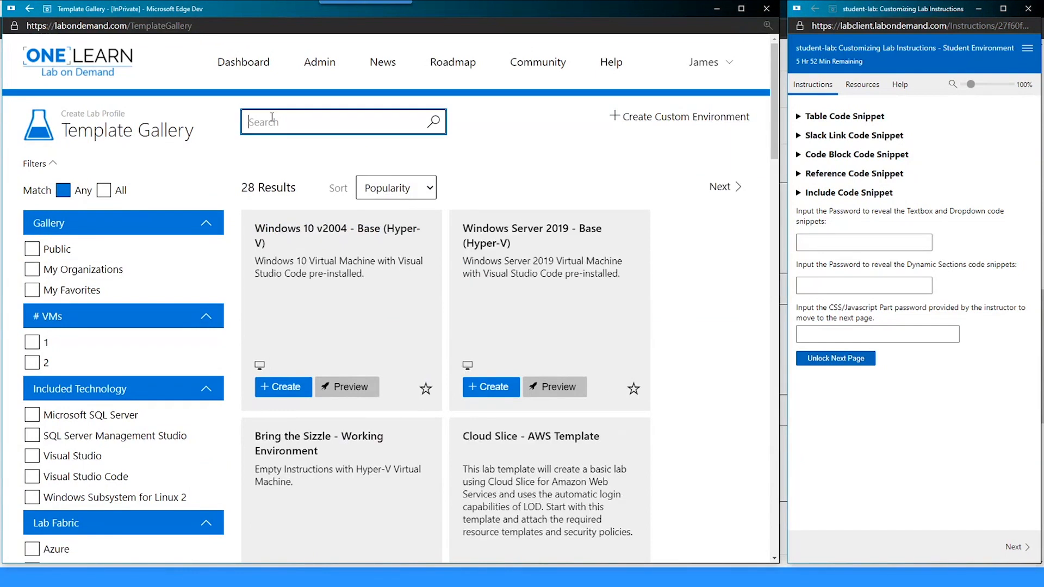
type("Bring")
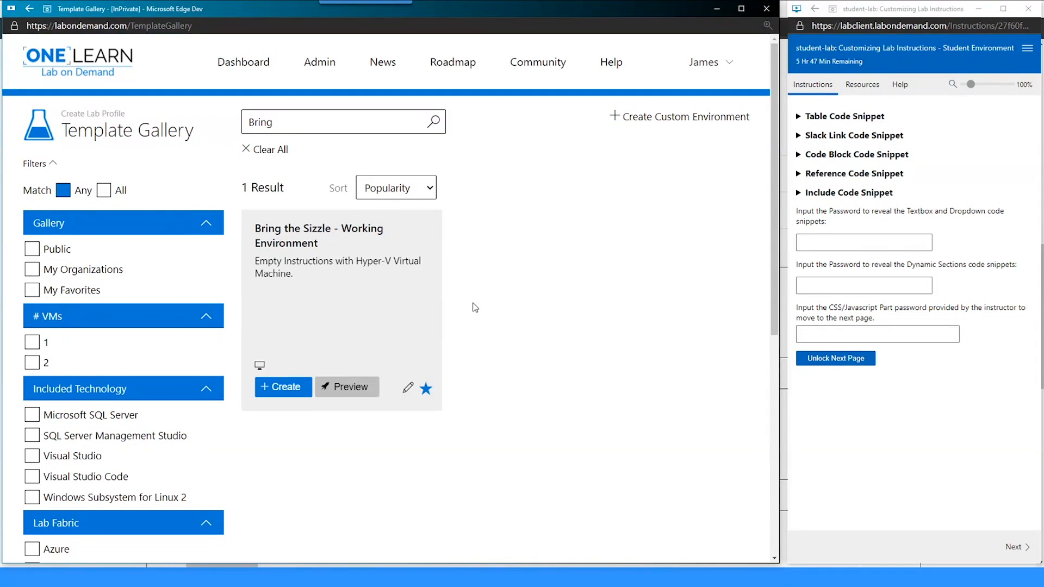
left_click(240, 63)
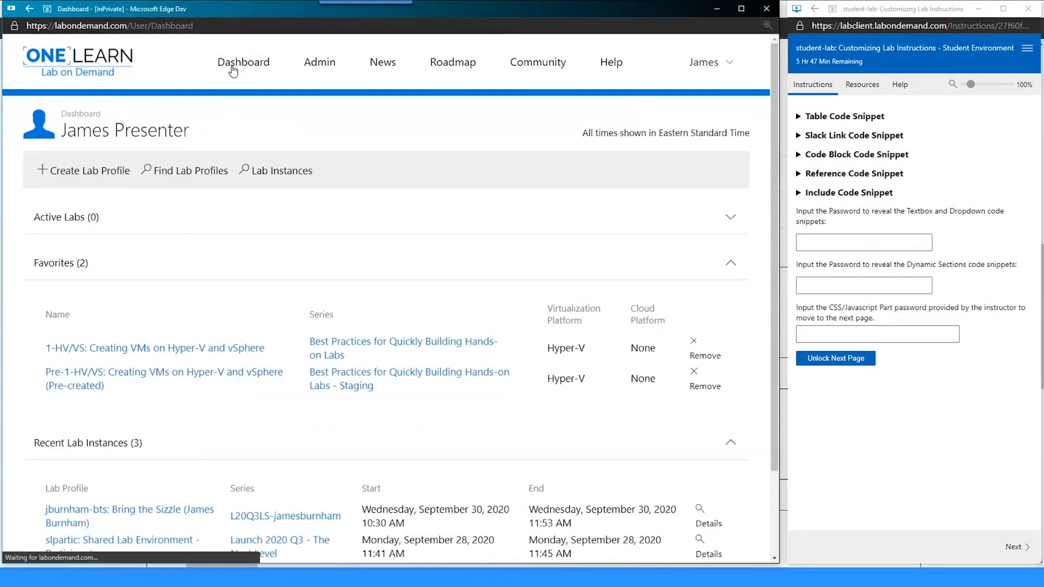
left_click(96, 171)
left_click(318, 133)
type("Bring")
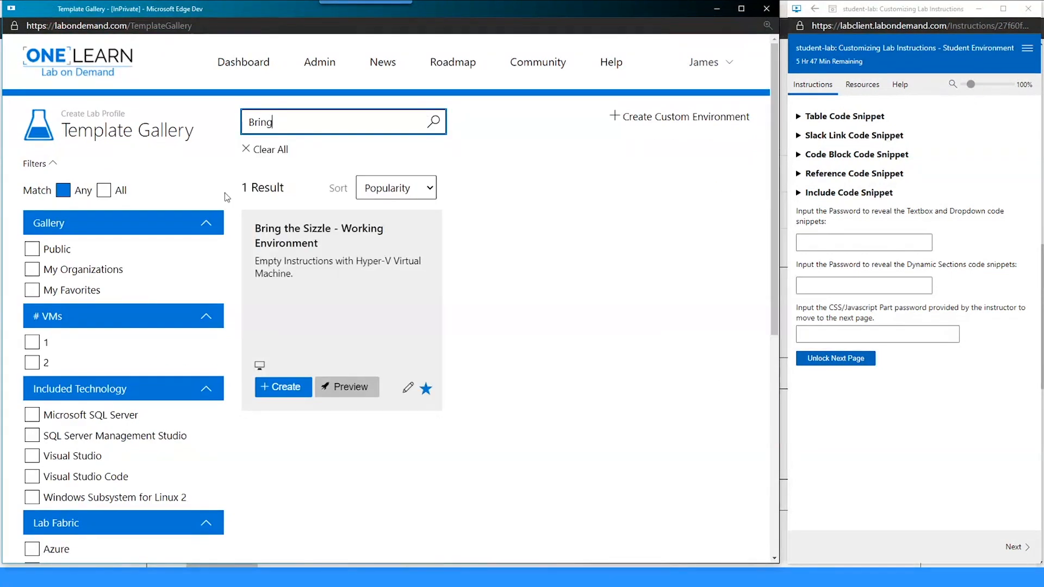
left_click_drag(254, 232, 367, 277)
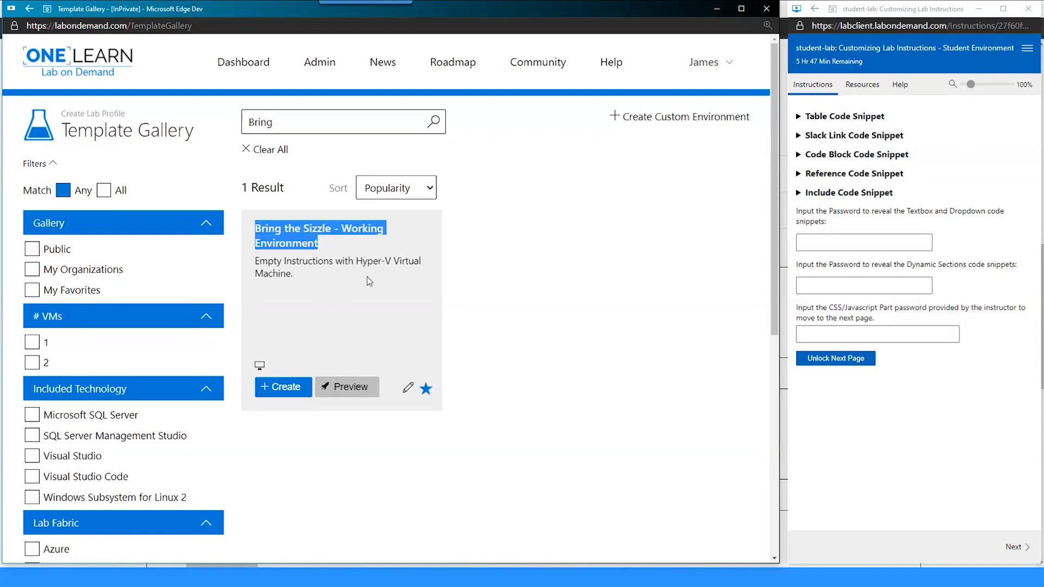
left_click(367, 277)
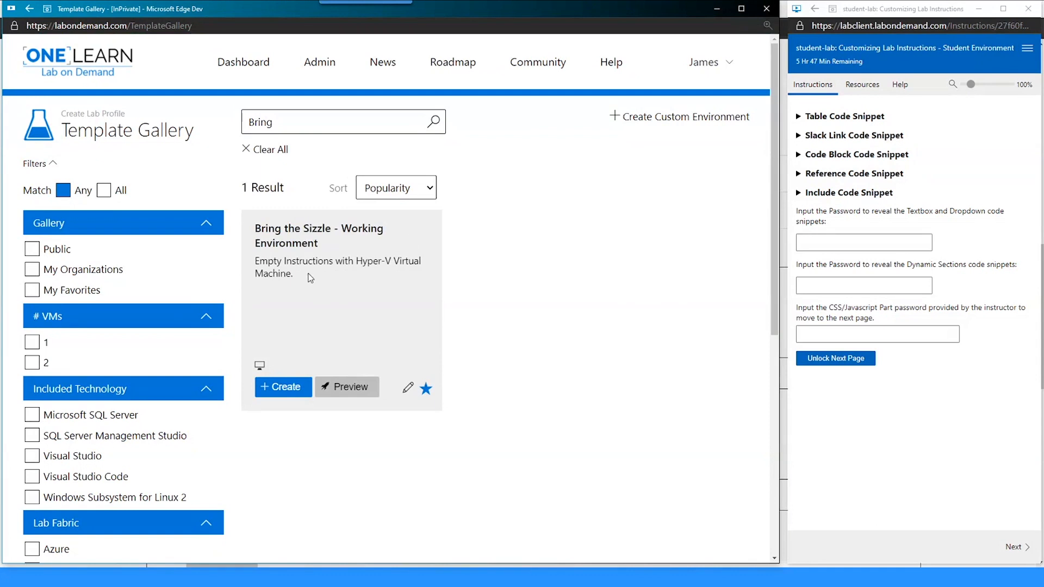
left_click(292, 391)
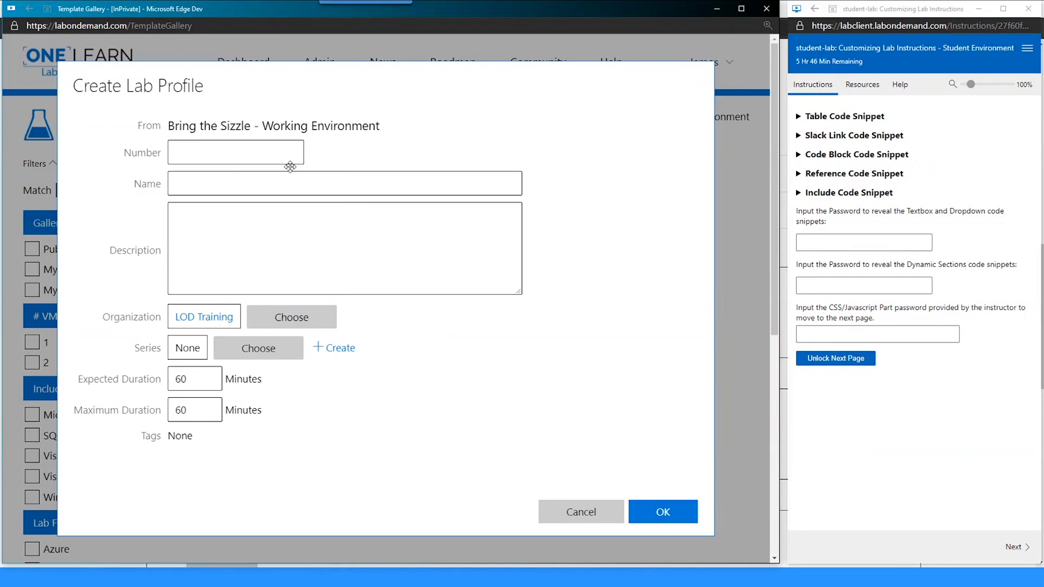
left_click(255, 148)
type("jburnham-bts")
left_click(397, 177)
type("jburnham-bts")
key("ctrl+a")
key("BackSpace")
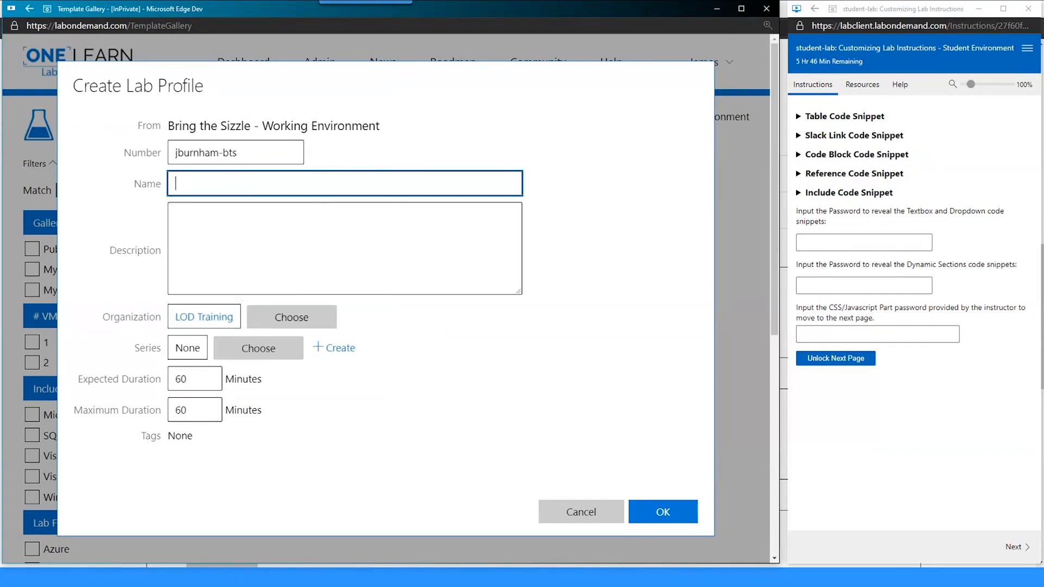
- Fill in the profile name, append 2 to both number and name, and add a new series
double_click(191, 153)
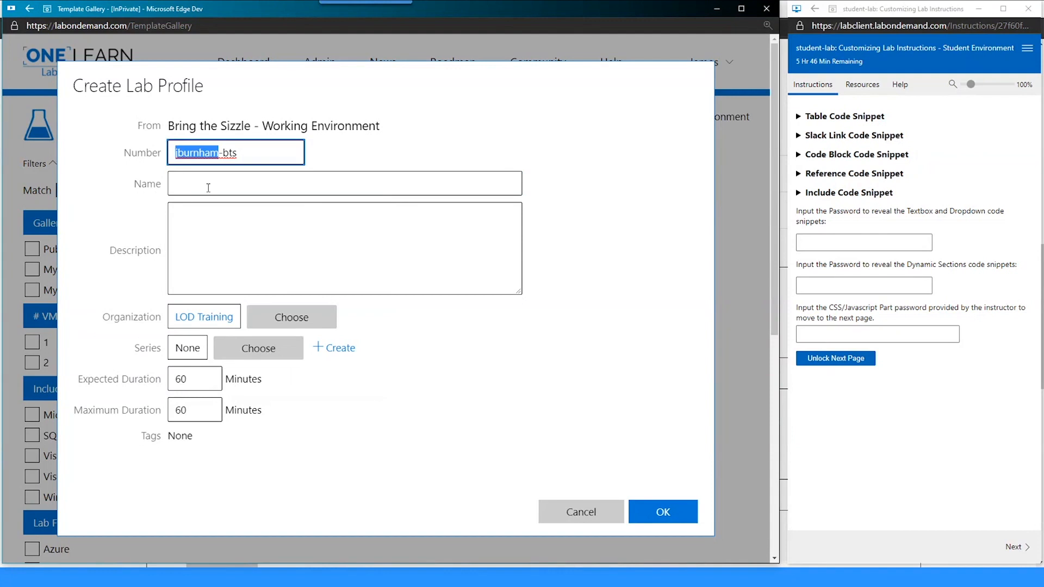
left_click(209, 188)
type("Bring the Sizzle (James Burnham)")
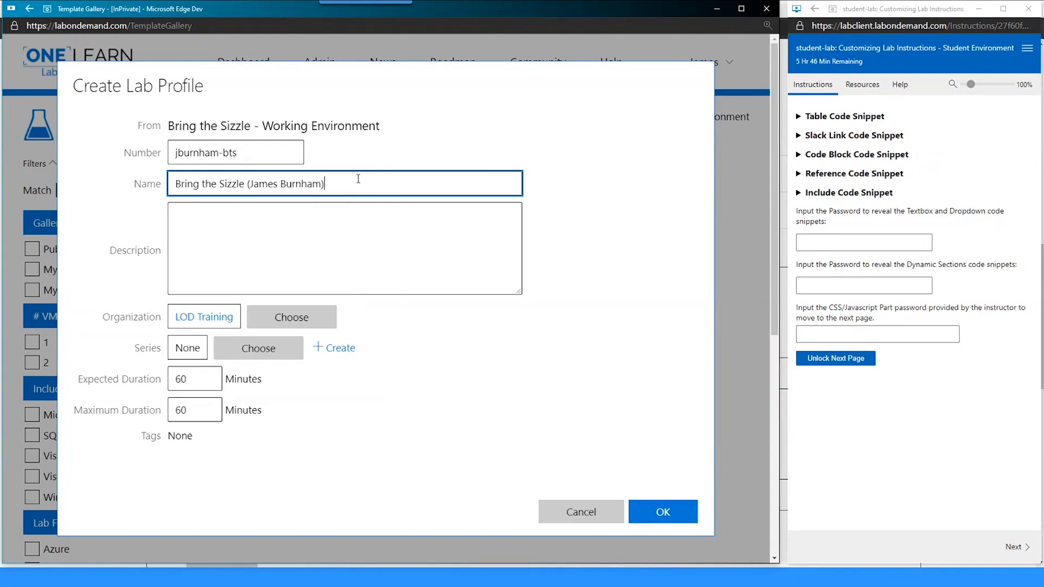
type("2")
left_click(245, 155)
type("2")
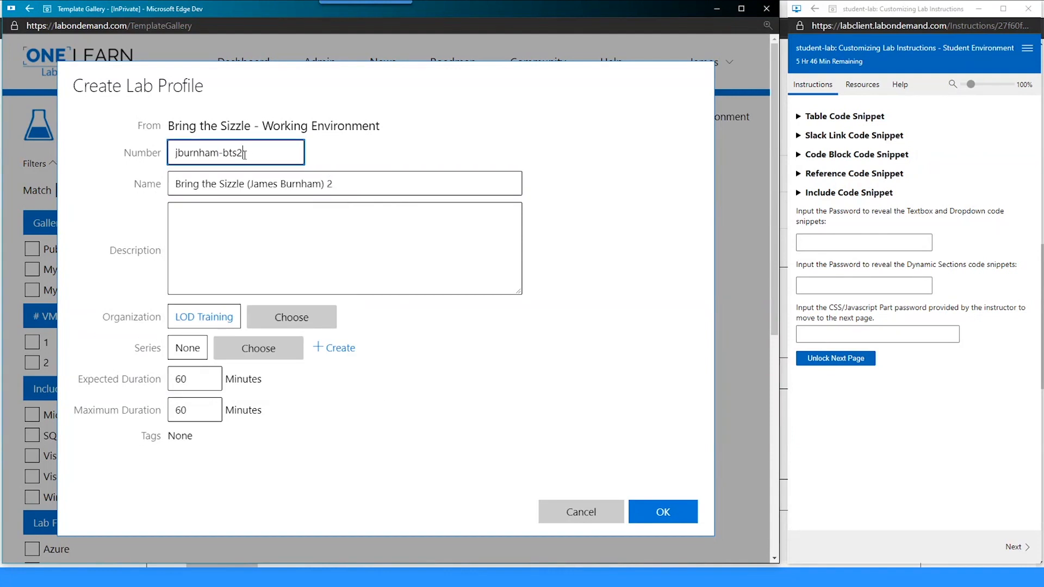
left_click(415, 129)
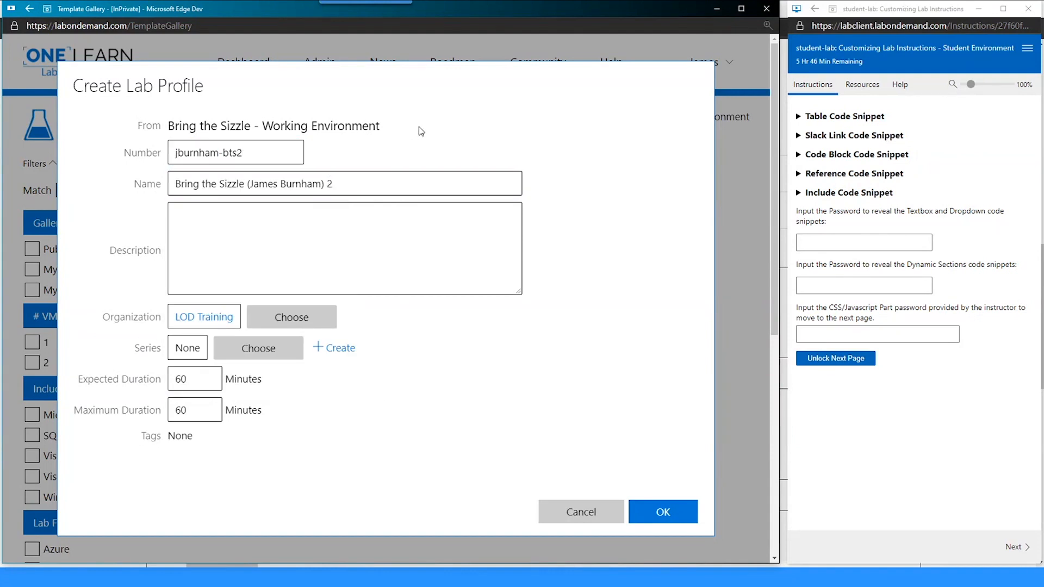
left_click(334, 354)
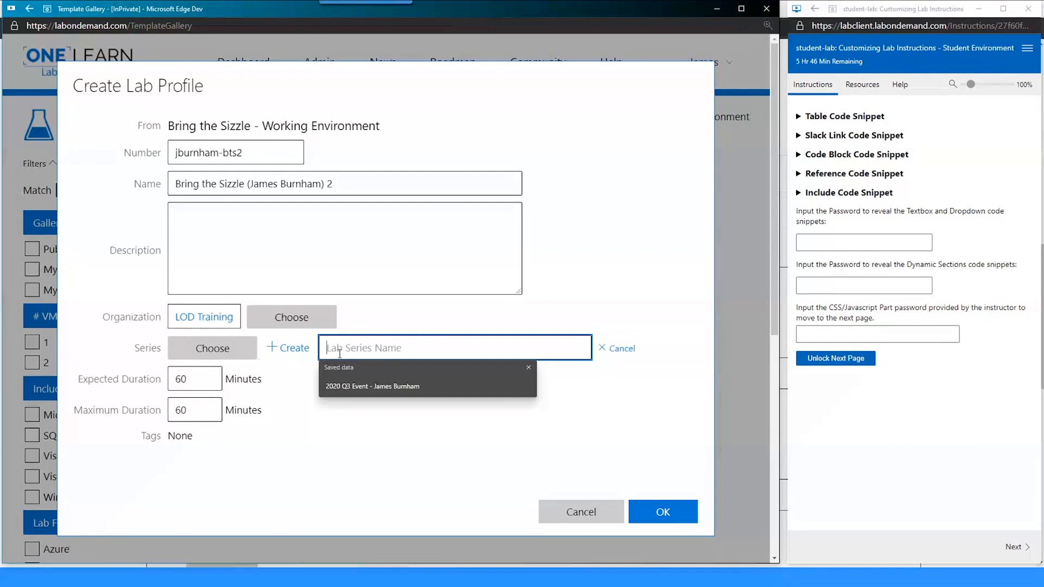
type("L20Q315-jamesburnham")
left_click(291, 358)
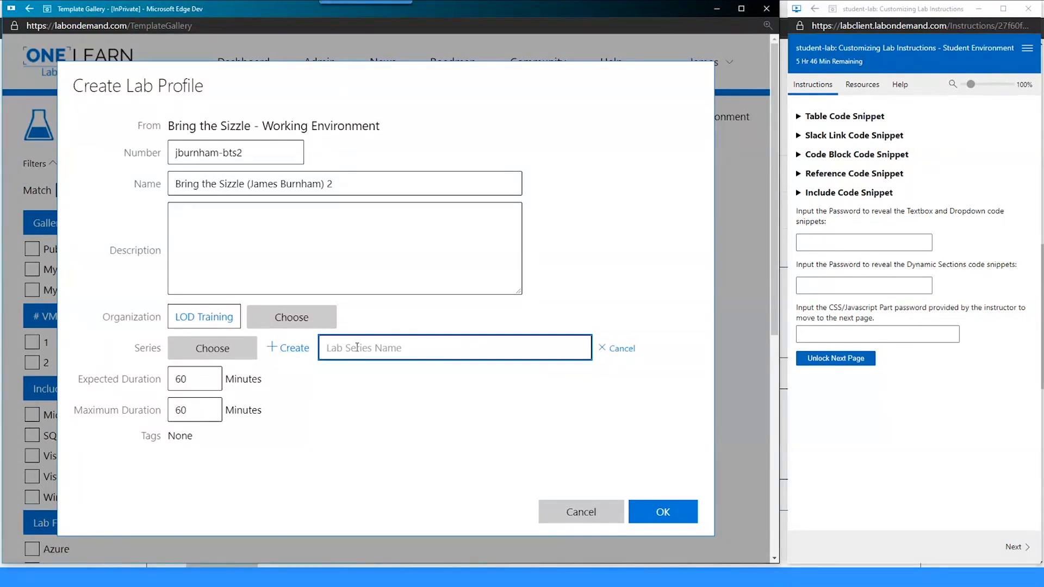
- Search Choose Lab Series by name and assign the existing L20Q3LS series to the profile
left_click(240, 353)
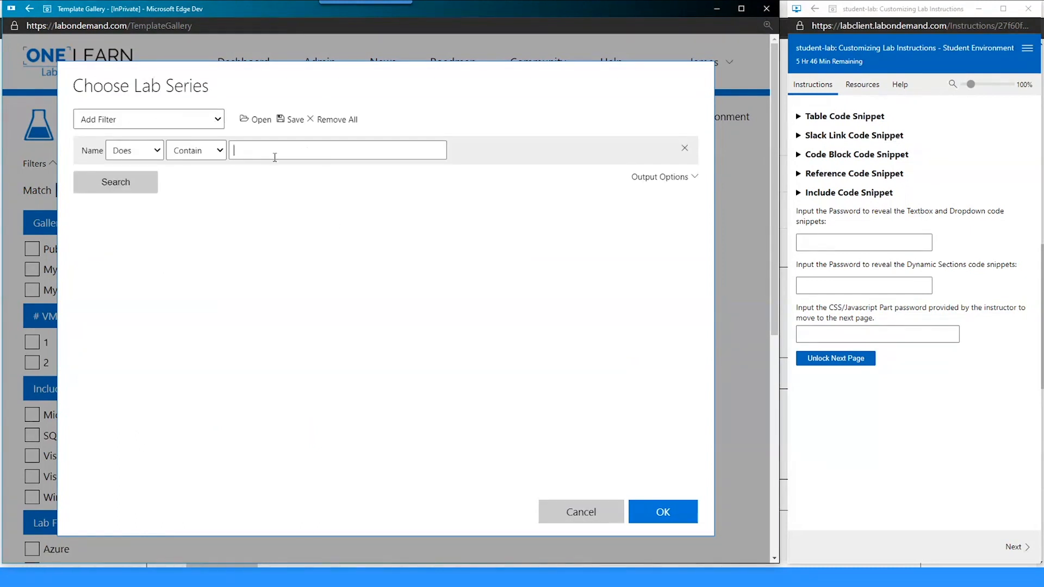
left_click(275, 157)
type("L20Q3LS-jamesburnham")
left_click_drag(233, 152, 354, 153)
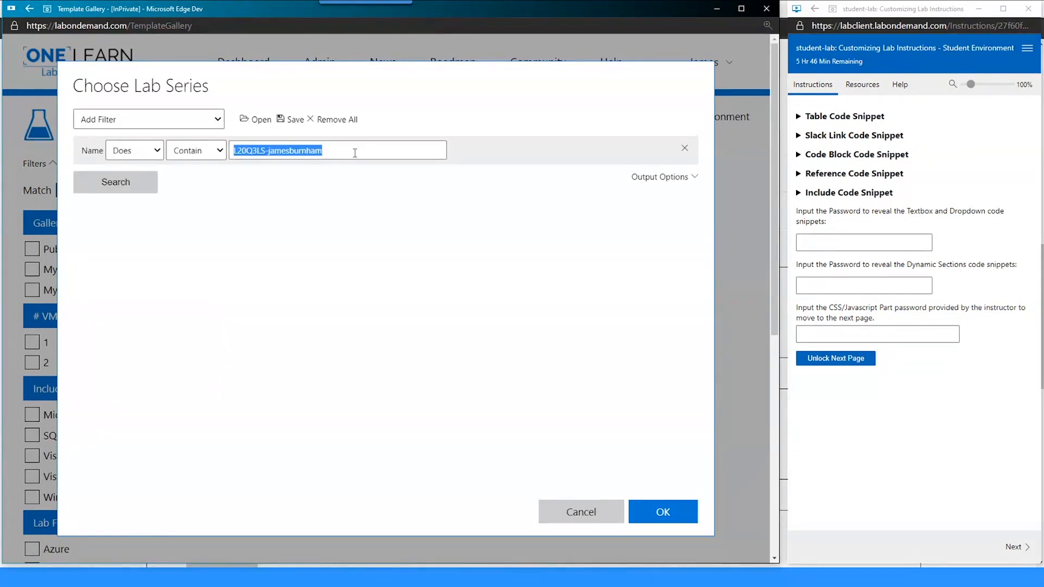
left_click(281, 151)
left_click_drag(266, 150, 359, 146)
left_click_drag(233, 148, 359, 150)
left_click(358, 150)
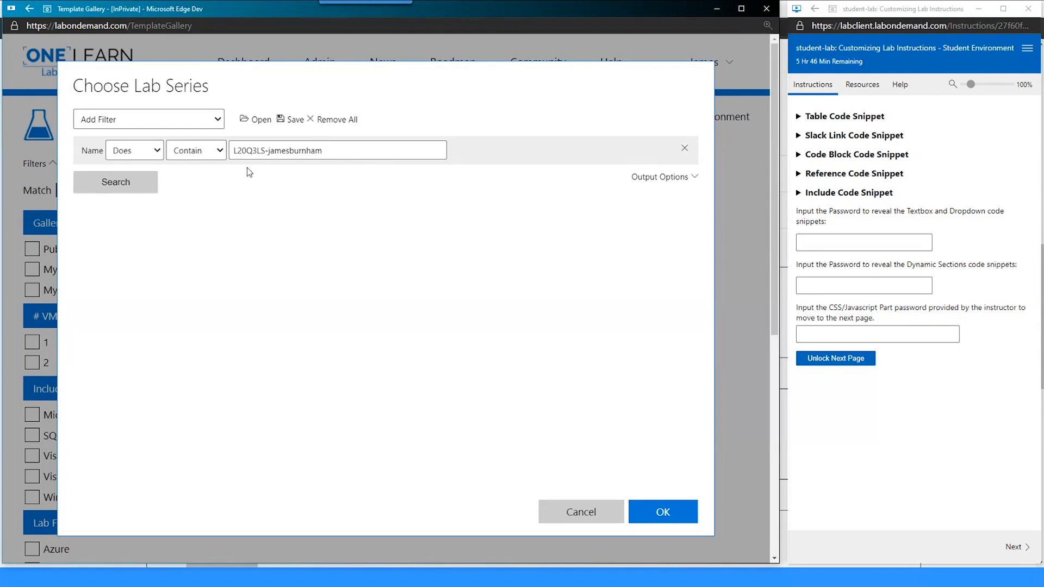
double_click(249, 150)
key("Left")
left_click(112, 181)
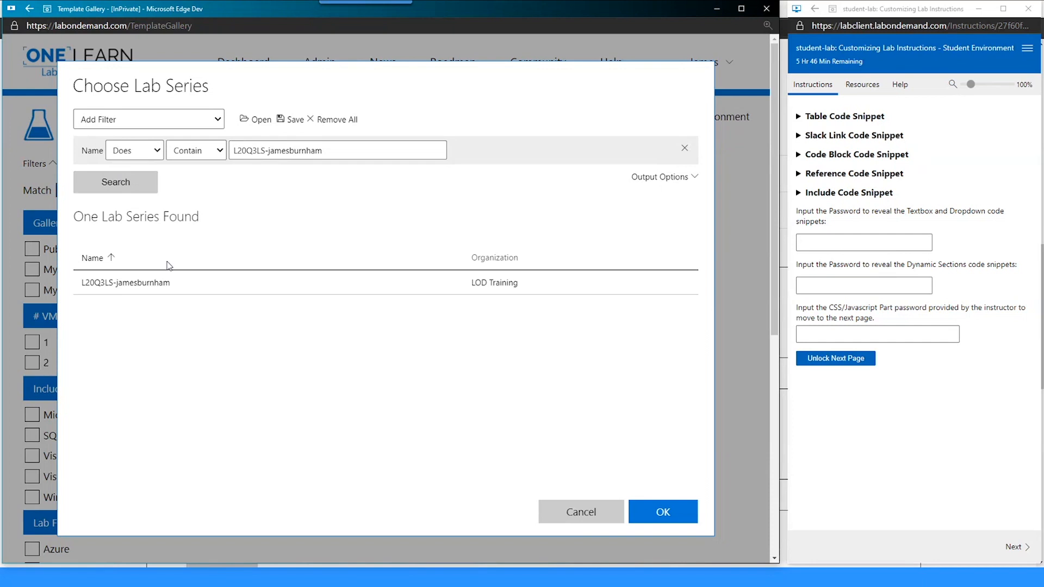
left_click(184, 292)
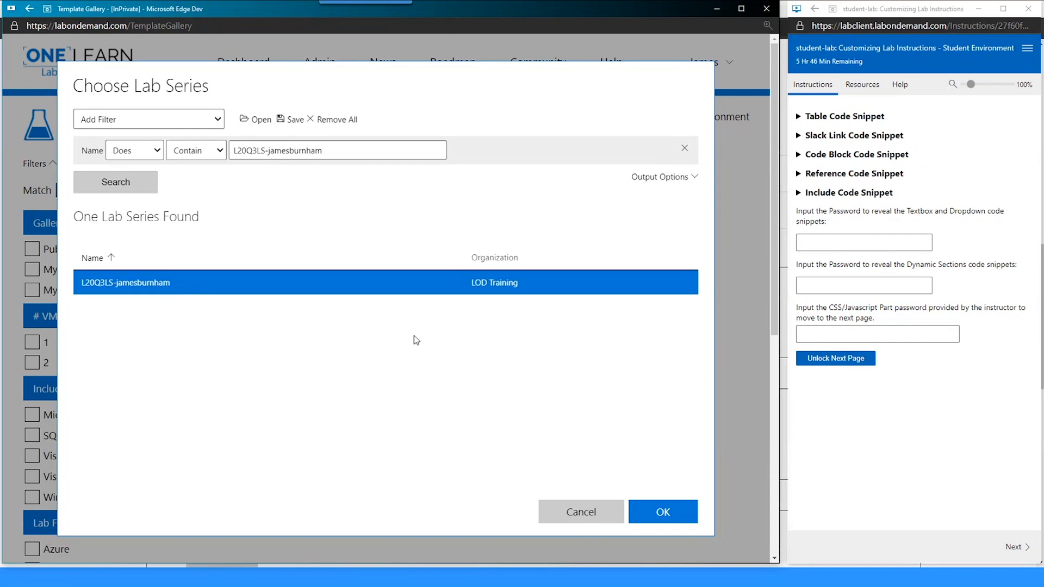
left_click(662, 510)
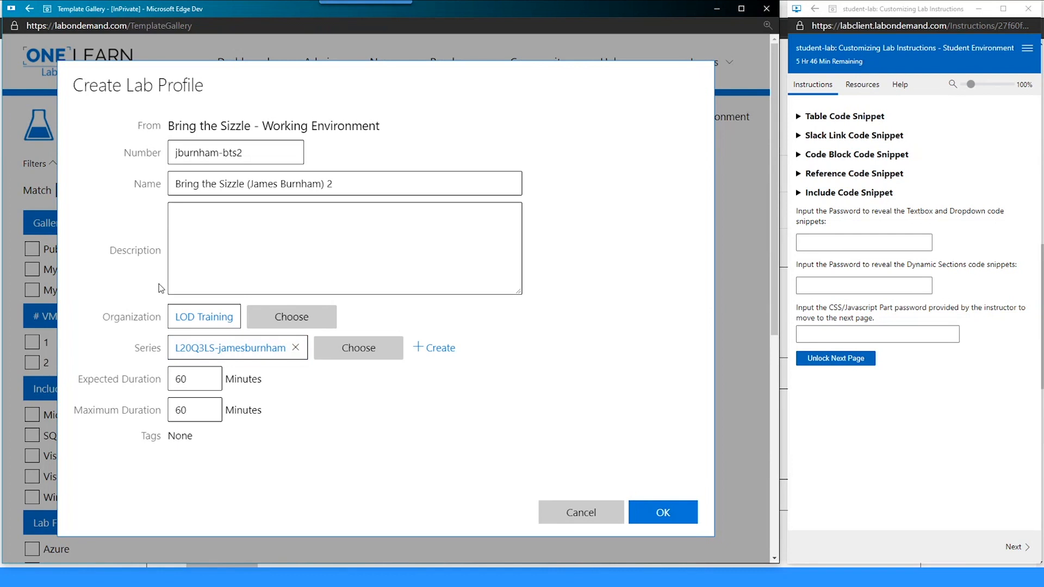
- Set expected and maximum durations to 120, describe it as 'Lab Instruction Customization', and create the profile
key("Tab")
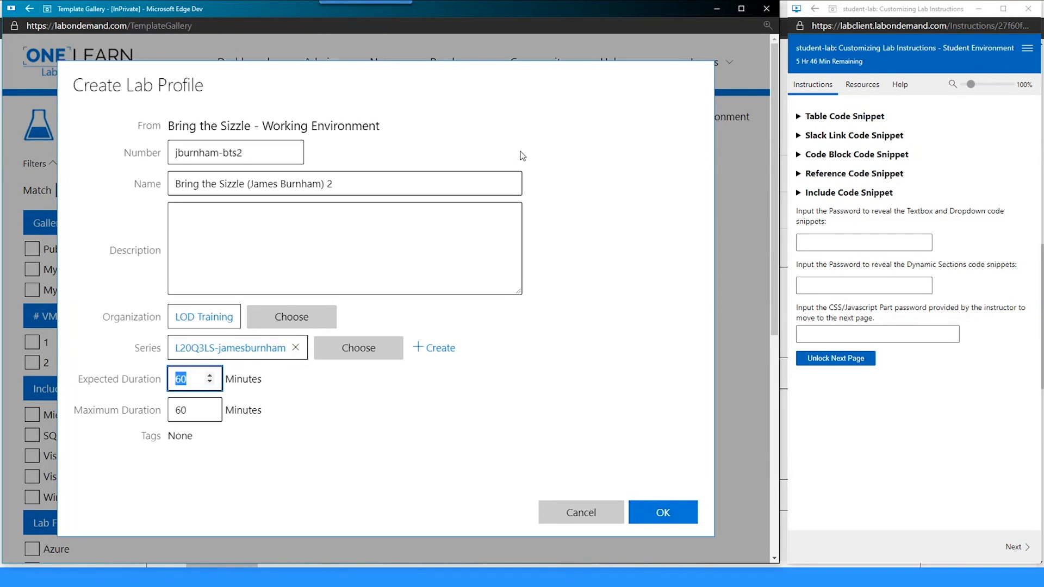
type("120")
key("Tab")
type("120")
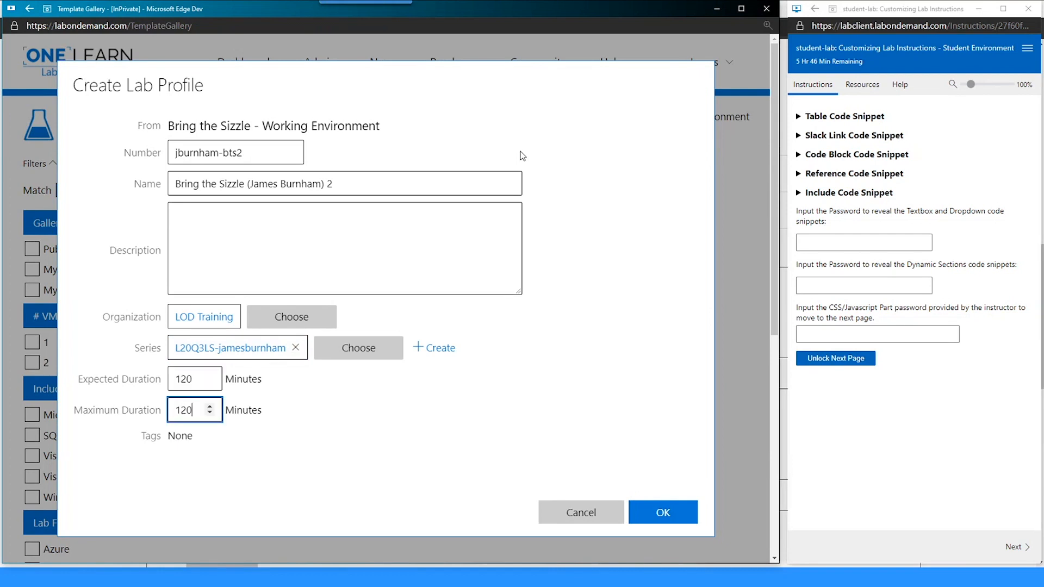
left_click(346, 442)
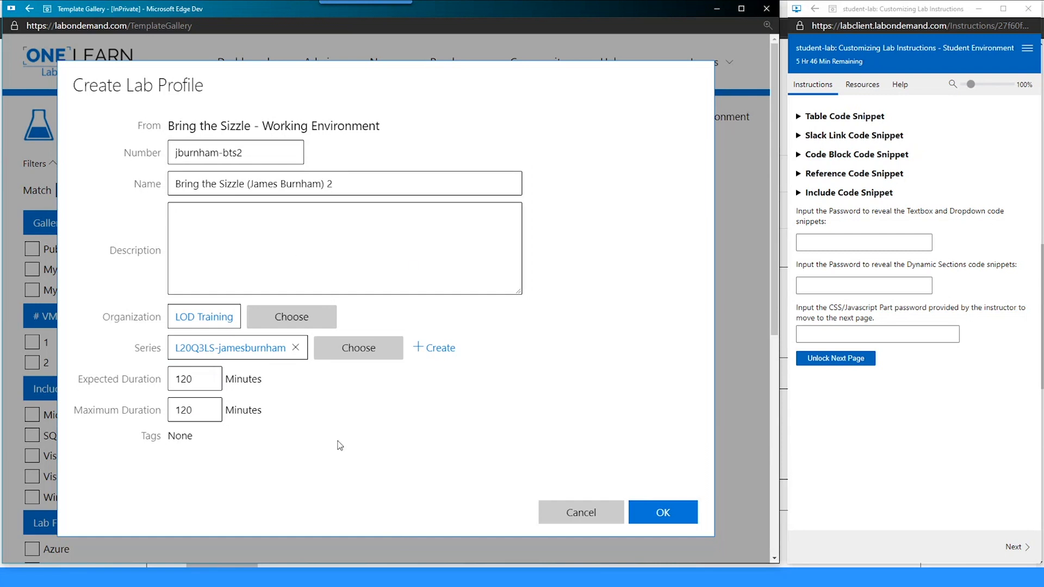
left_click(292, 245)
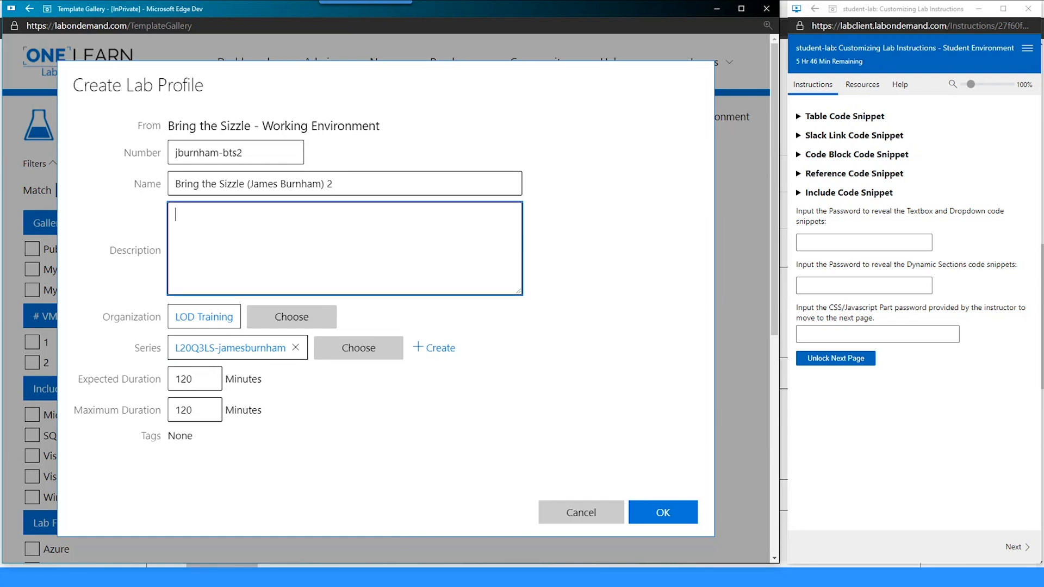
left_click(292, 244)
type("Lab Instruction Customization")
left_click(653, 515)
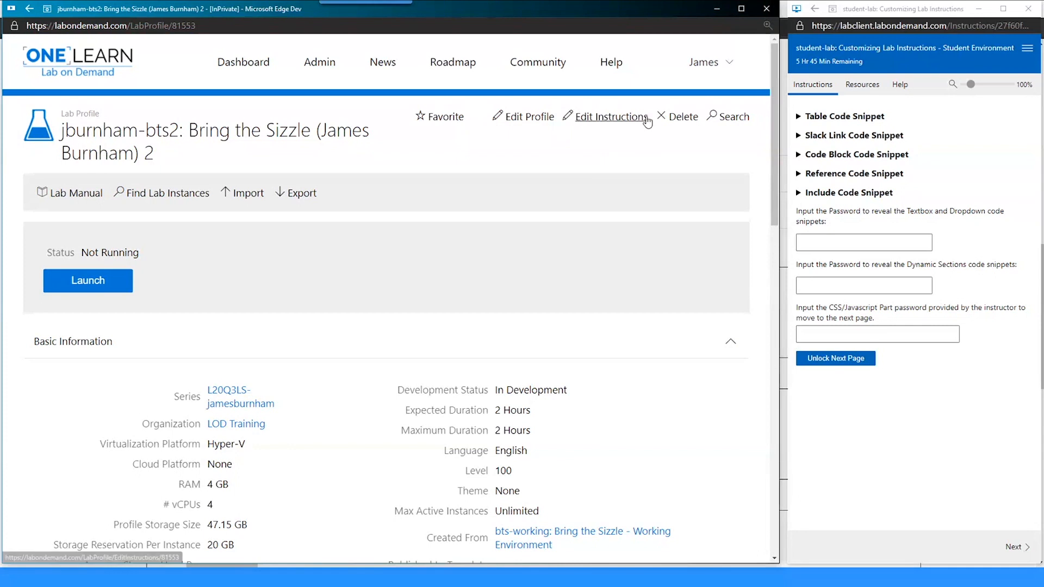
- Open the instruction editor, type practice line 'ffddjbjdcbdcdbj', and save
left_click_drag(651, 116, 575, 118)
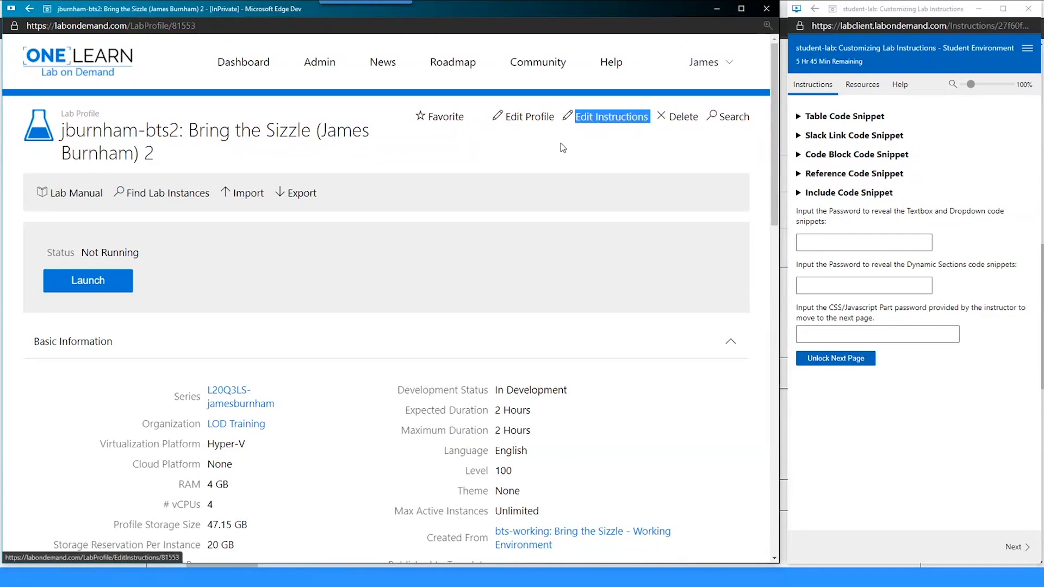
left_click(592, 124)
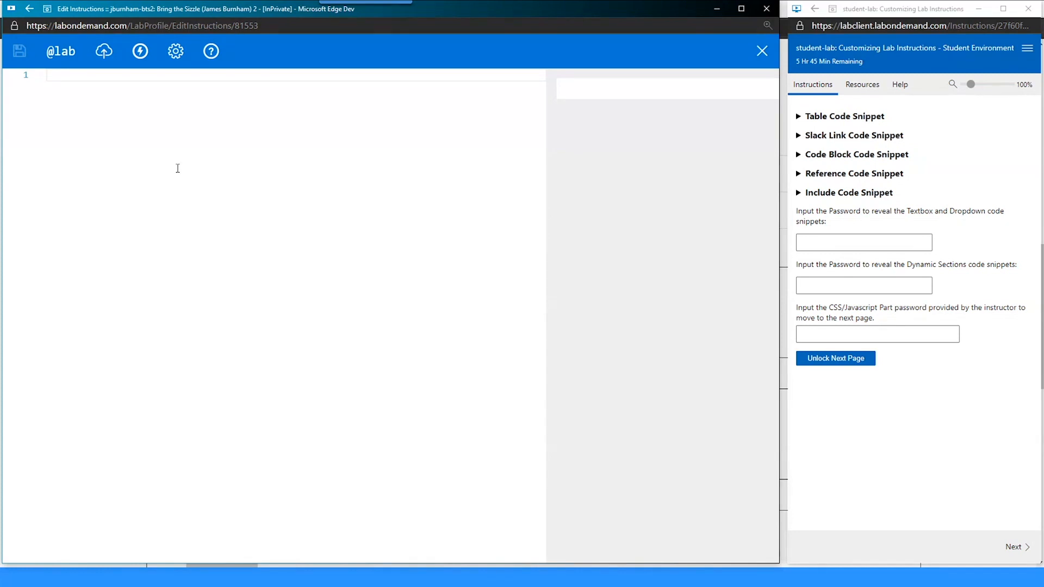
type("ffddjbjdcbdcd")
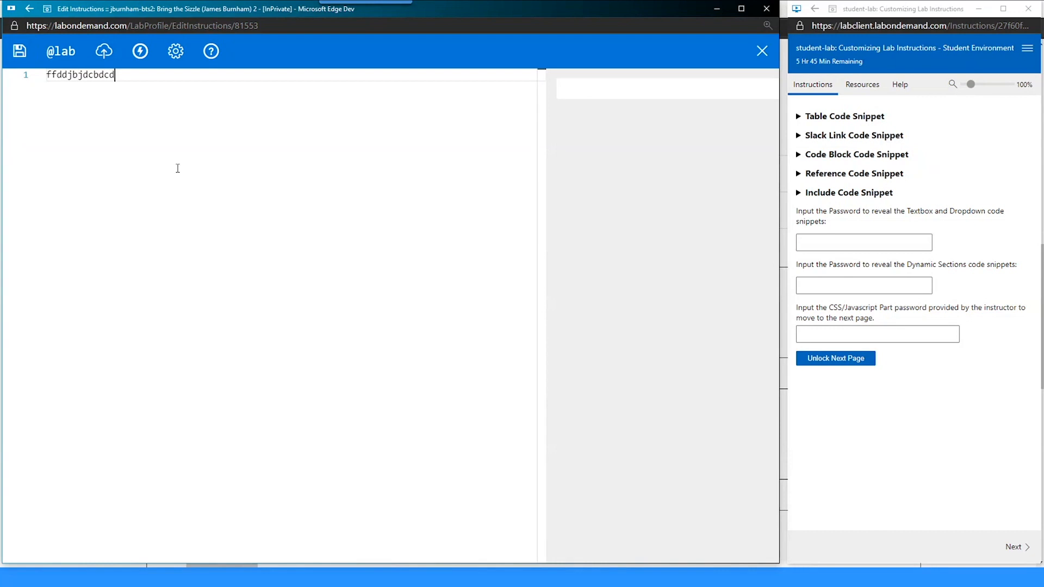
type("bj")
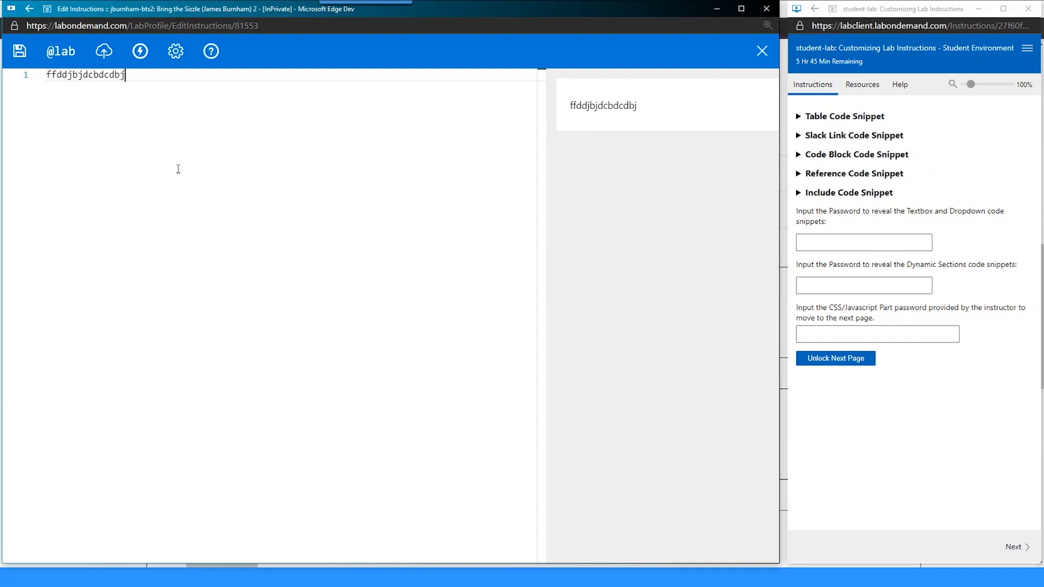
key("ctrl+s")
double_click(593, 106)
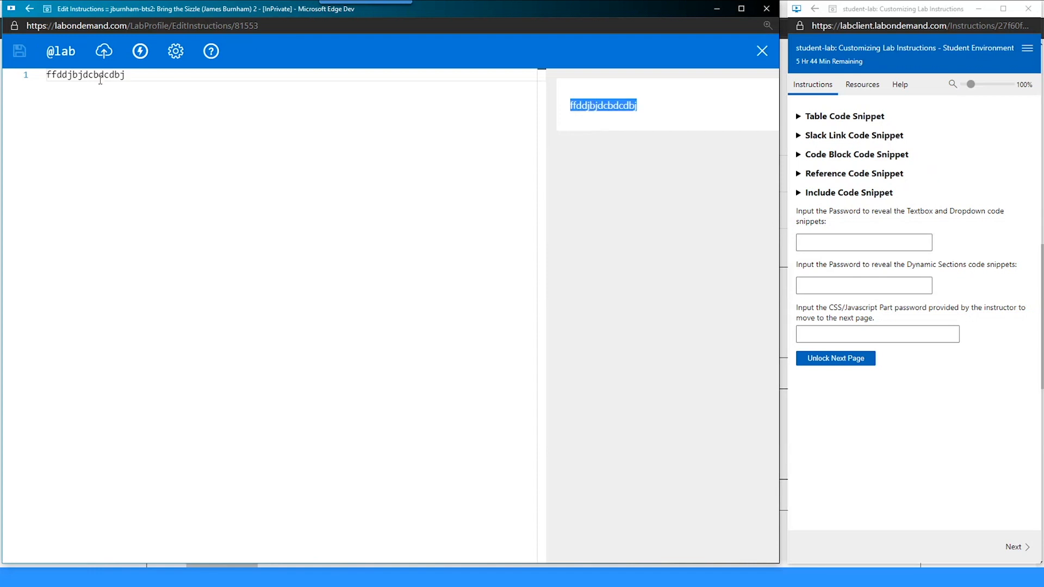
left_click(99, 79)
- Add line 'advdavdjbvdvd', test a '# ' heading on line 1, then remove it and select all
double_click(578, 109)
left_click(338, 113)
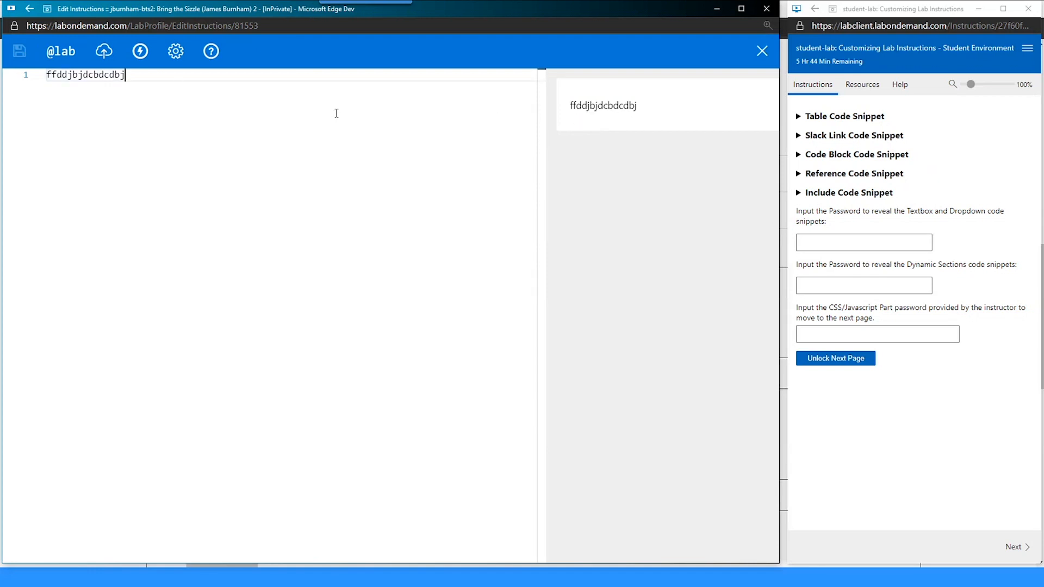
key("Return")
key("Return")
type("advdavdjbvdvd")
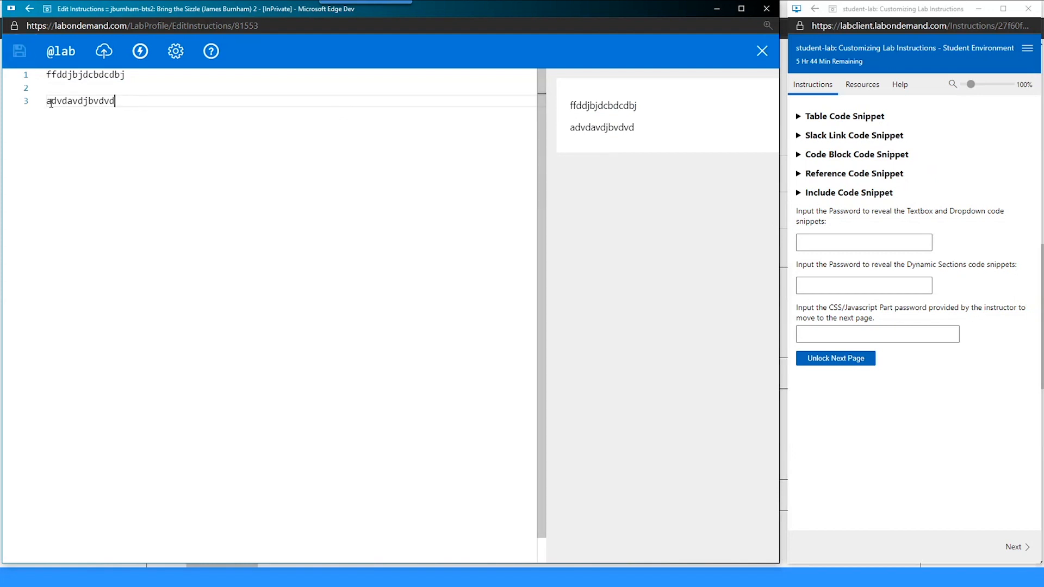
key("Up")
key("Up")
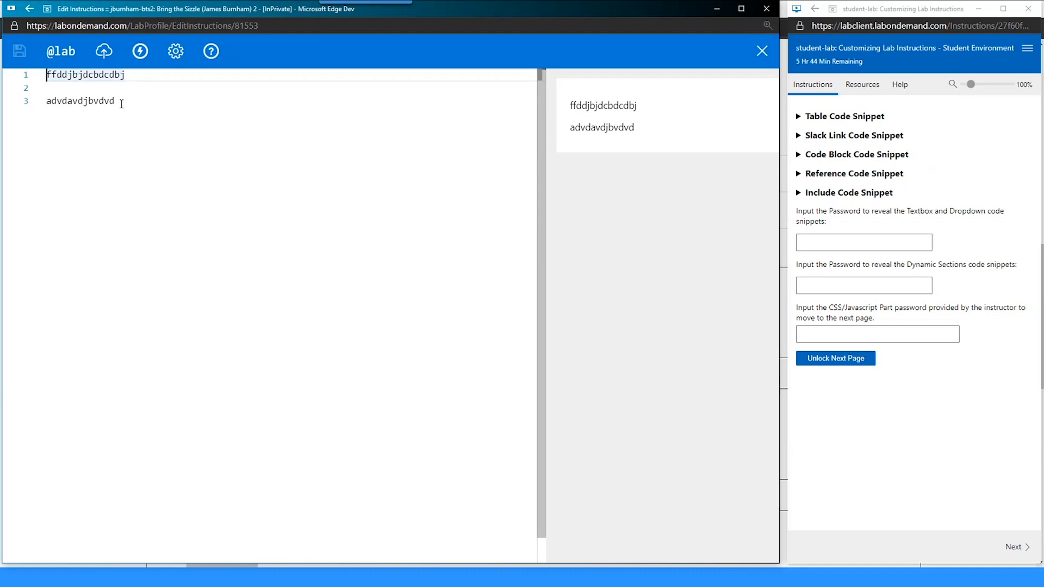
type("#")
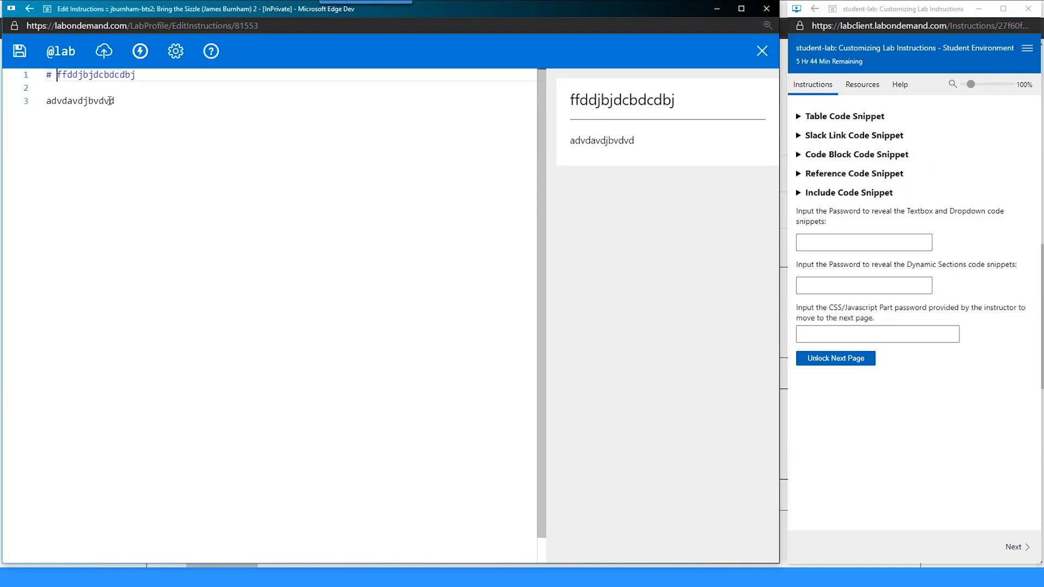
key("ctrl+s")
key("BackSpace")
key("BackSpace")
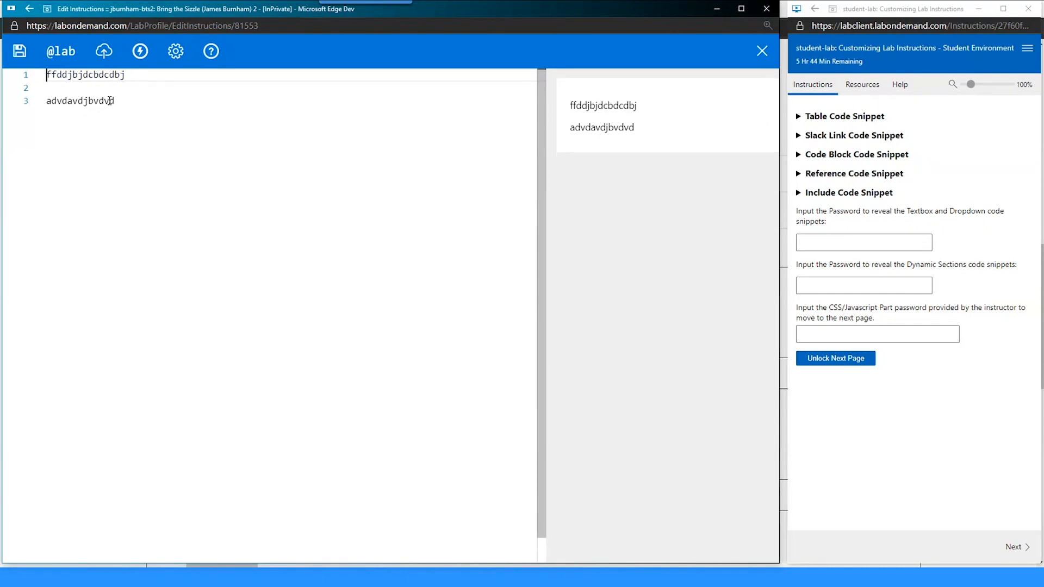
key("ctrl+a")
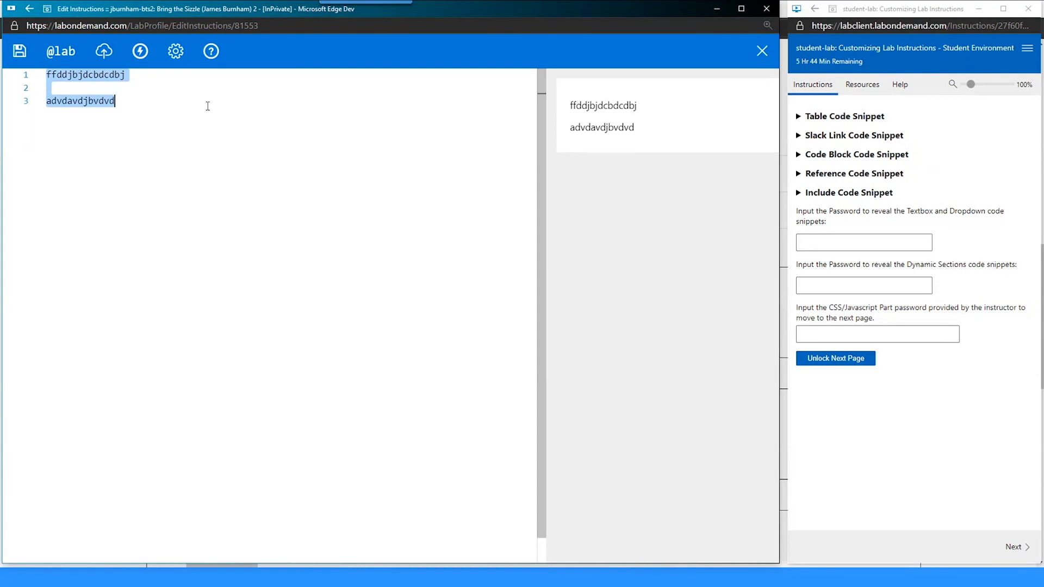
- Replace the practice text with 'Customizing Instructions:' and 'IDL-MD Syntax' on two lines, and save
key("BackSpace")
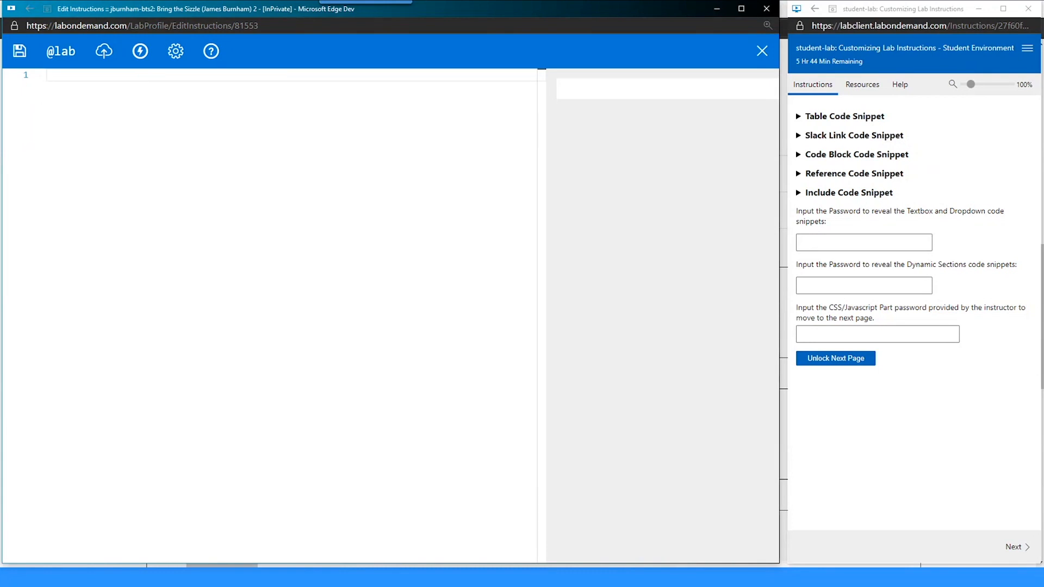
type("Customizing Instructions:")
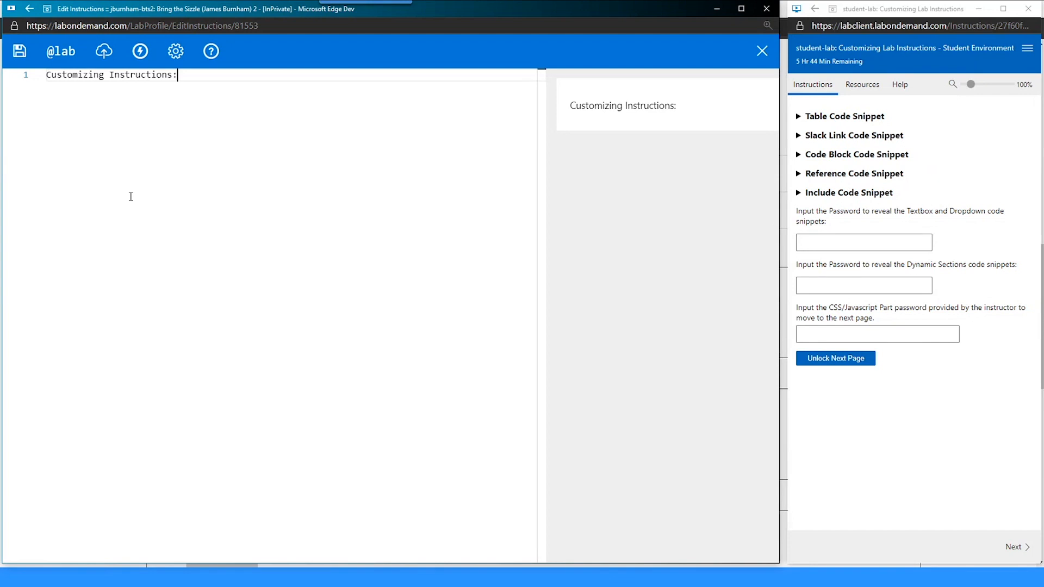
key("ctrl+s")
key("Return")
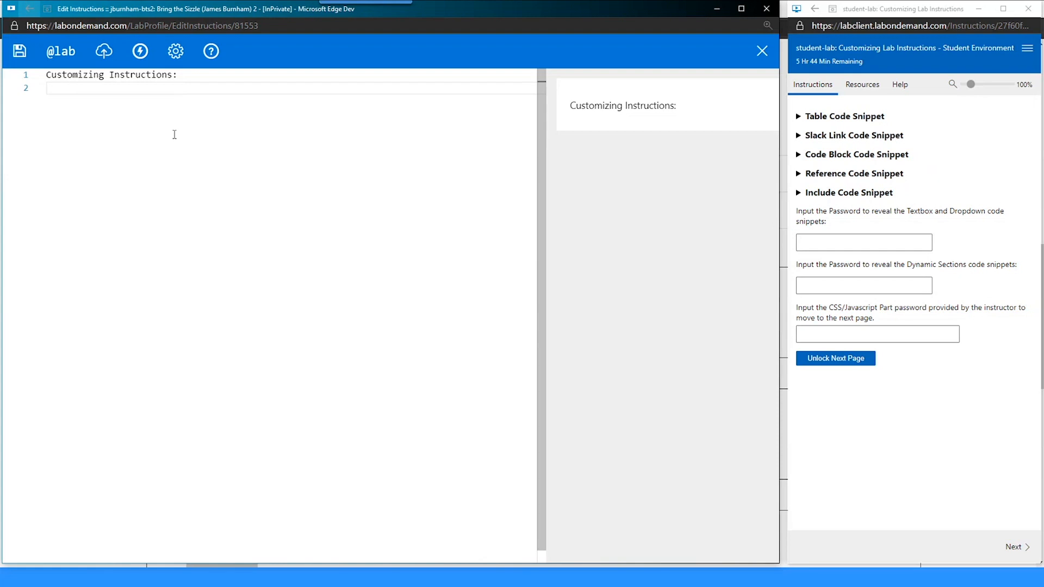
type("IDL-MD Syntax")
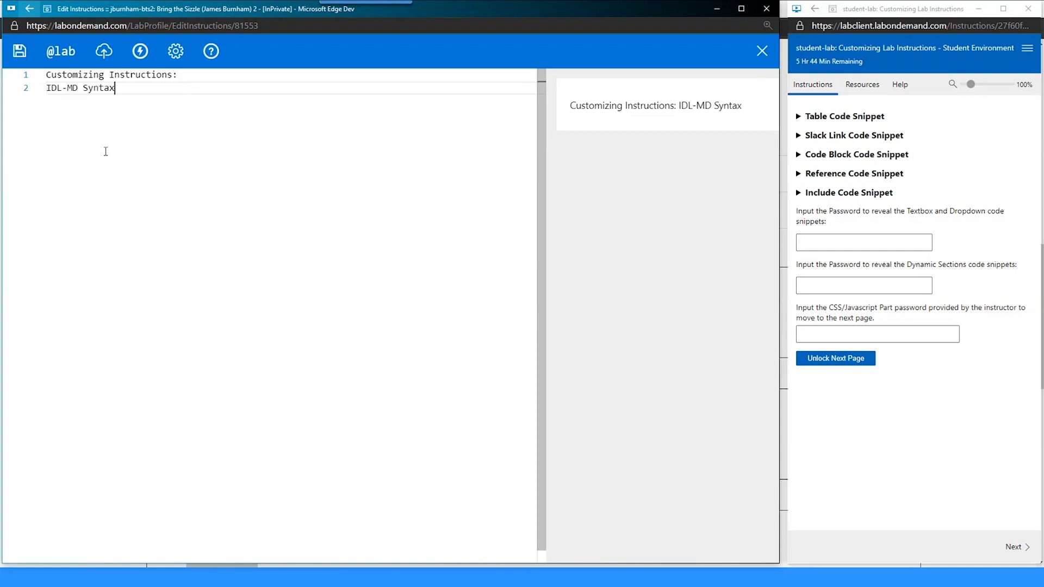
key("ctrl+s")
- Compare the preview with the text and place the caret at the end of line 1
left_click(57, 75)
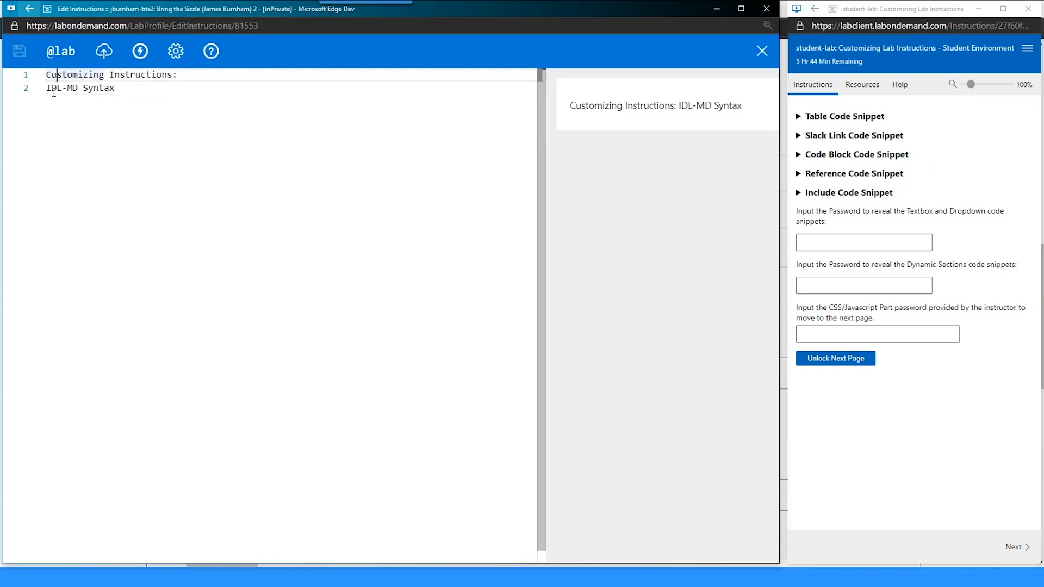
left_click(53, 93)
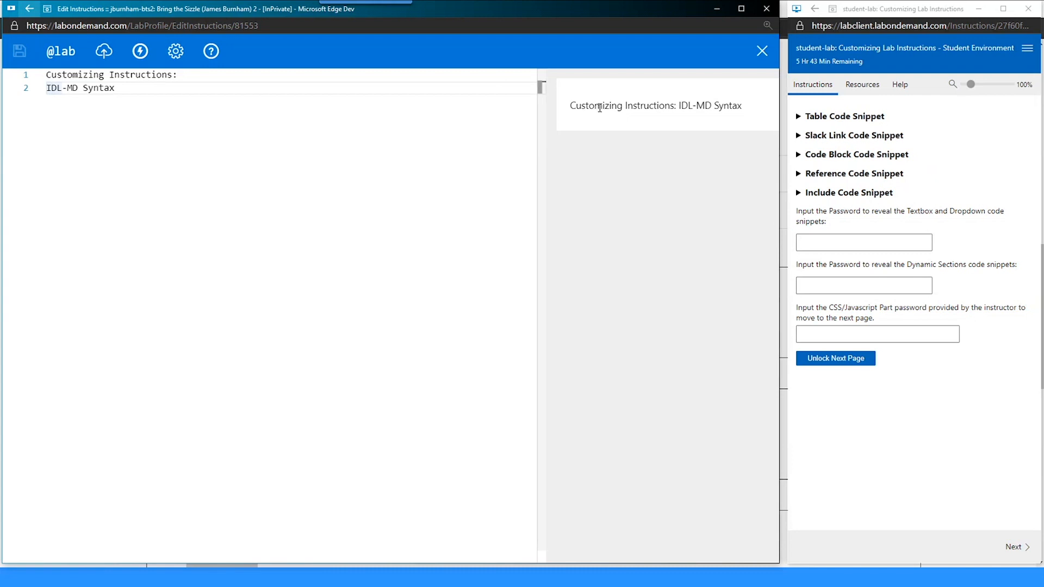
left_click_drag(568, 105, 760, 103)
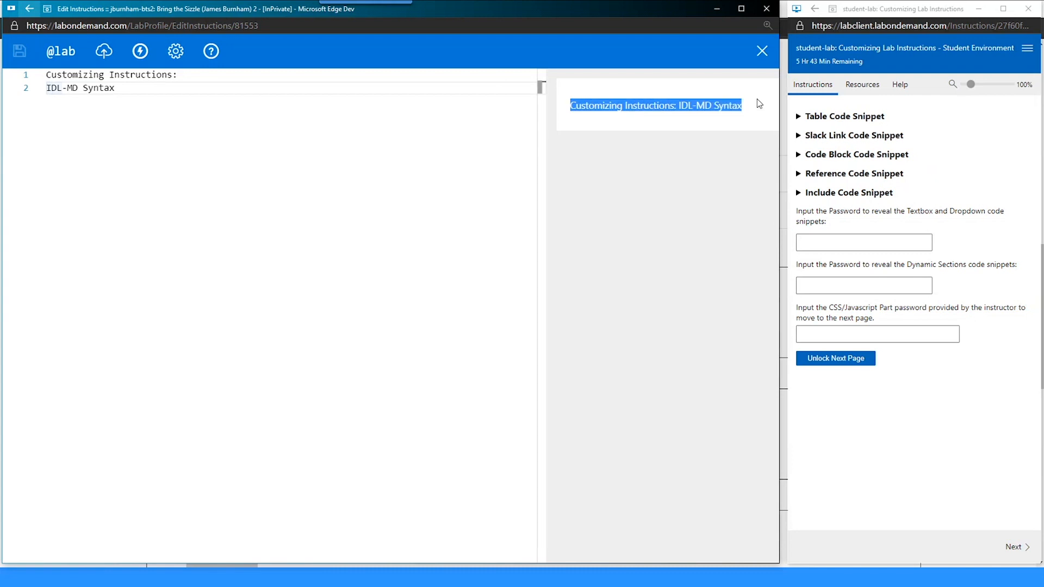
left_click_drag(237, 84, 234, 81)
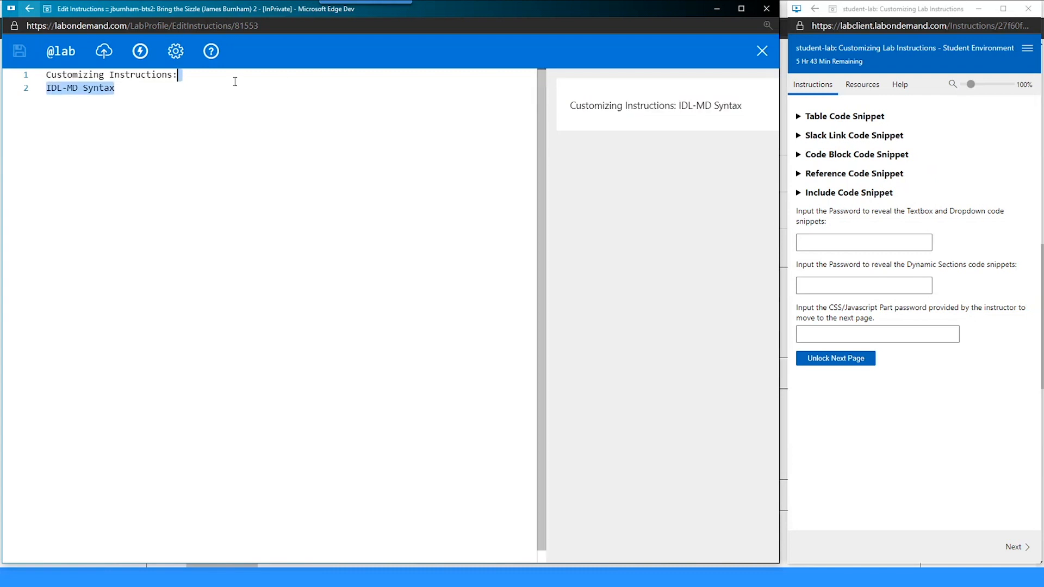
left_click(234, 83)
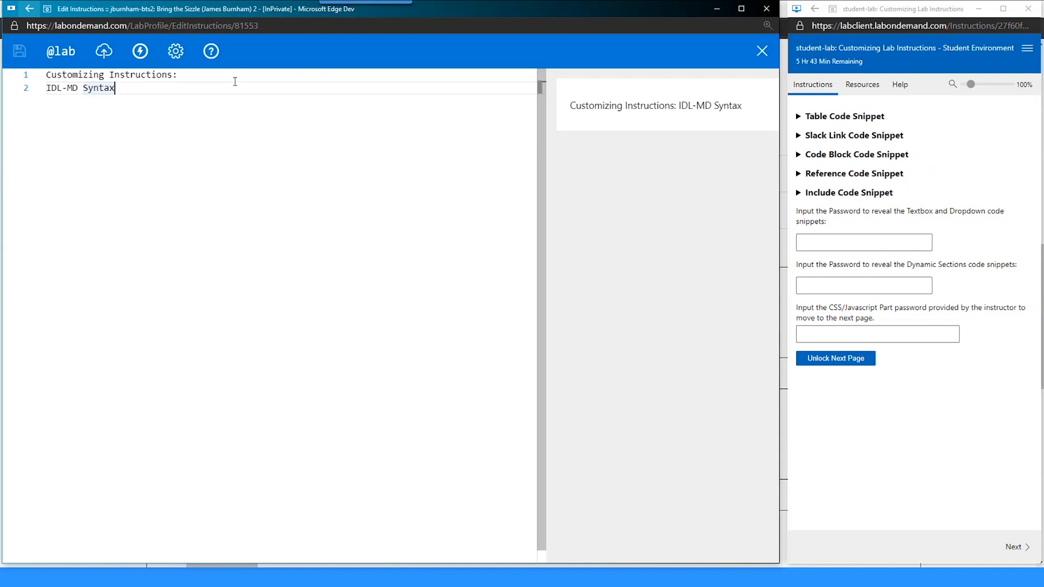
key("Up")
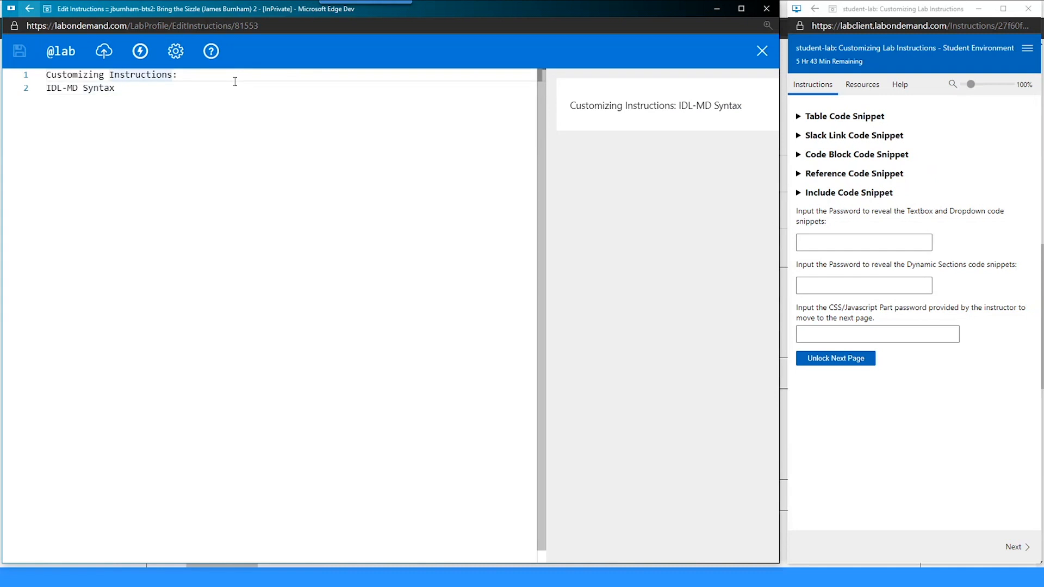
key("End")
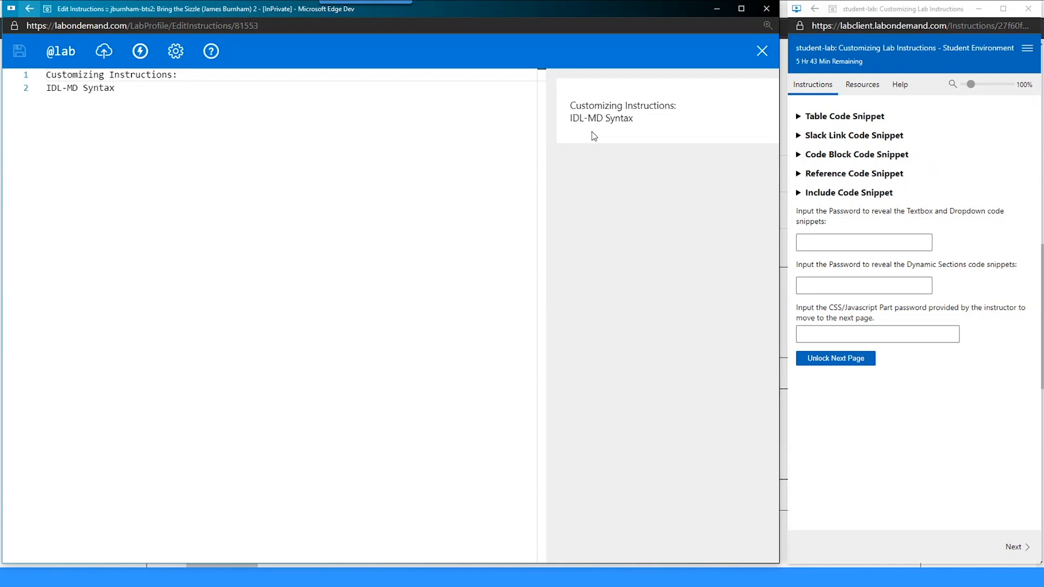
- Try a blank line and a '# ' heading on line 1, then undo back to two plain lines
key("BackSpace")
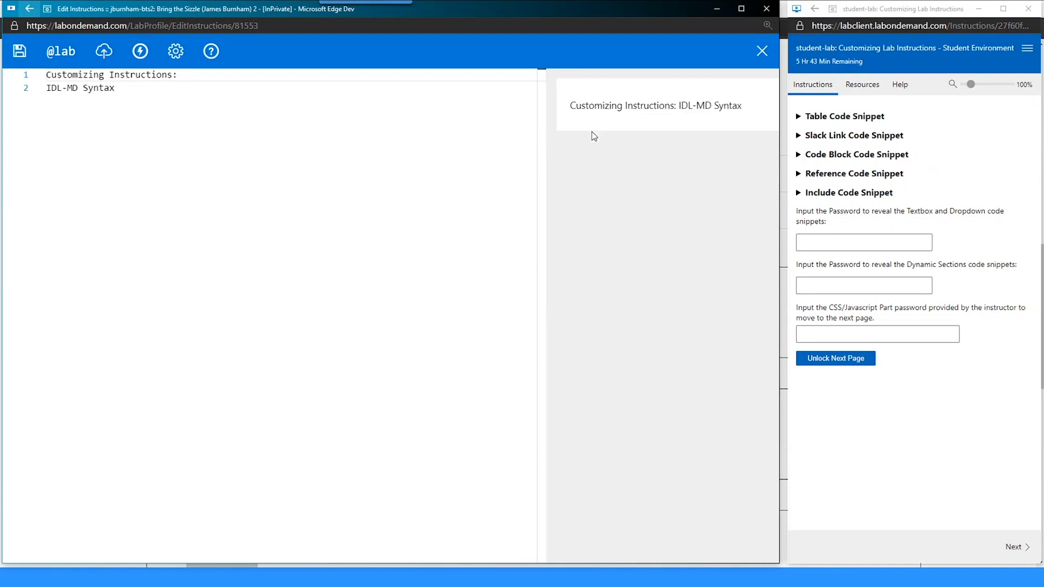
key("Return")
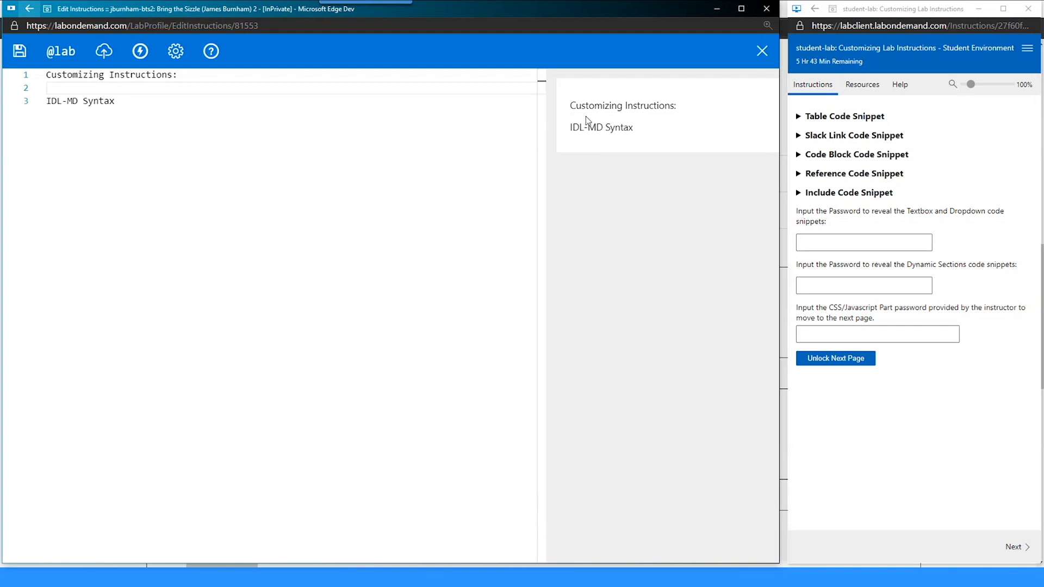
key("ctrl+s")
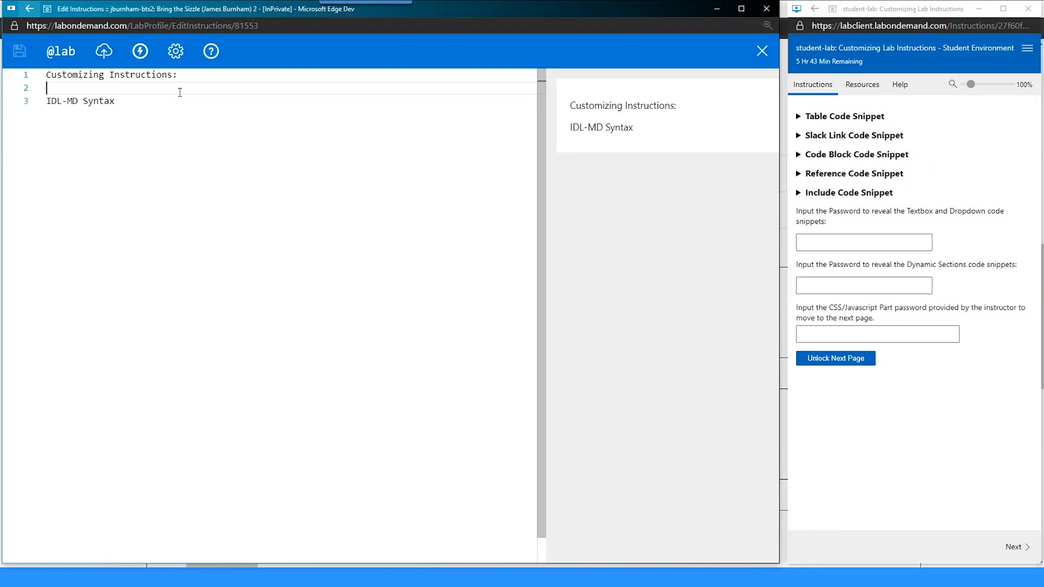
key("Up")
type("#")
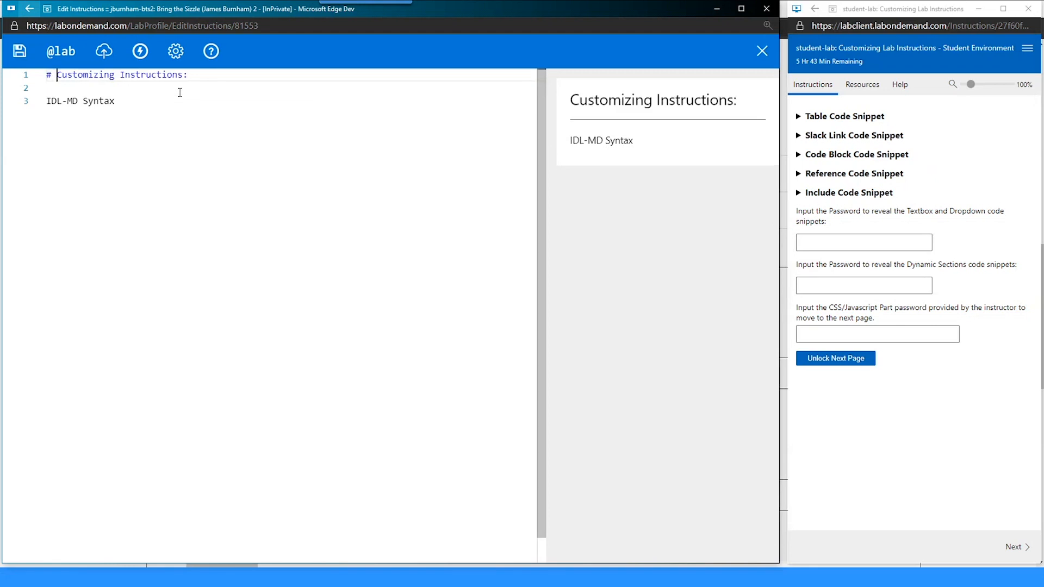
key("Down")
key("Down")
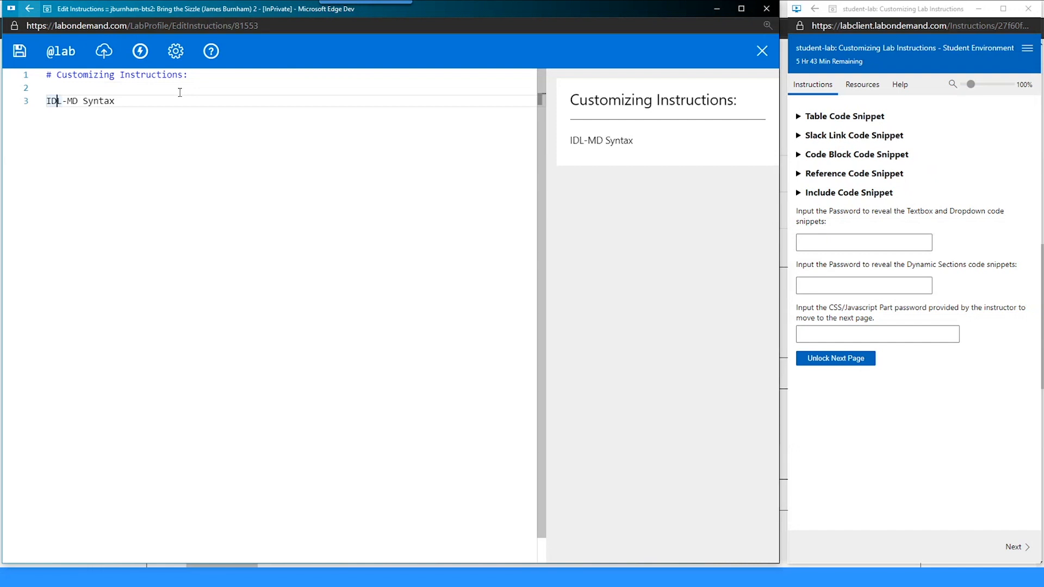
key("Up")
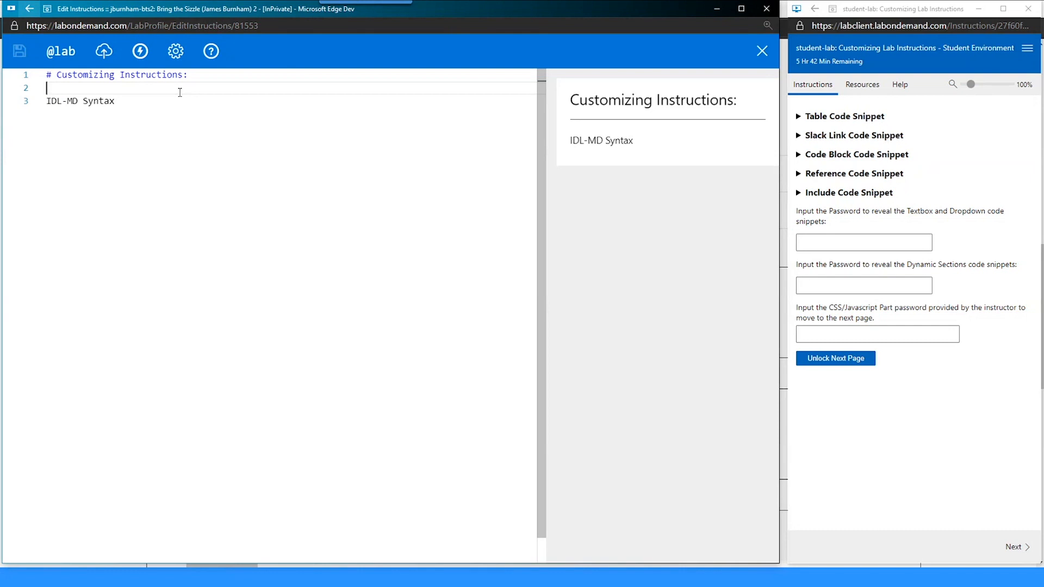
key("Down")
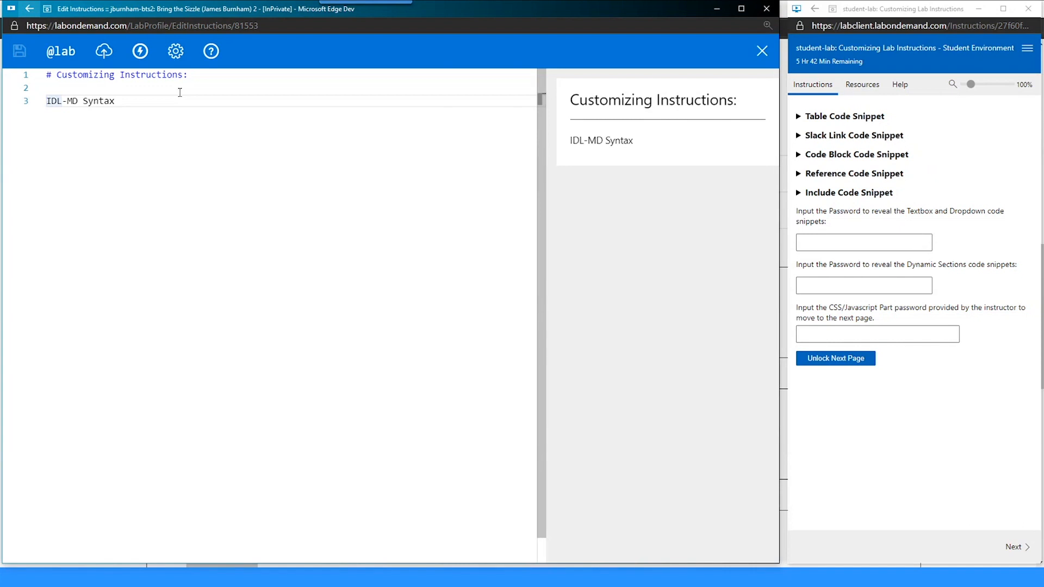
key("ctrl+z")
key("ctrl+z")
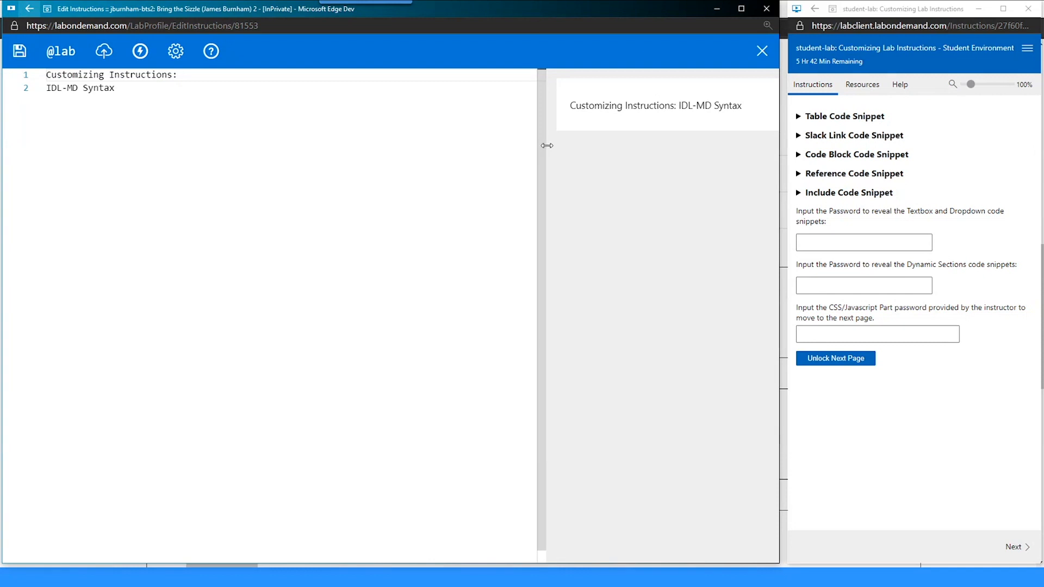
- Drag the editor/preview splitter left to widen the preview pane
left_click_drag(543, 142, 615, 129)
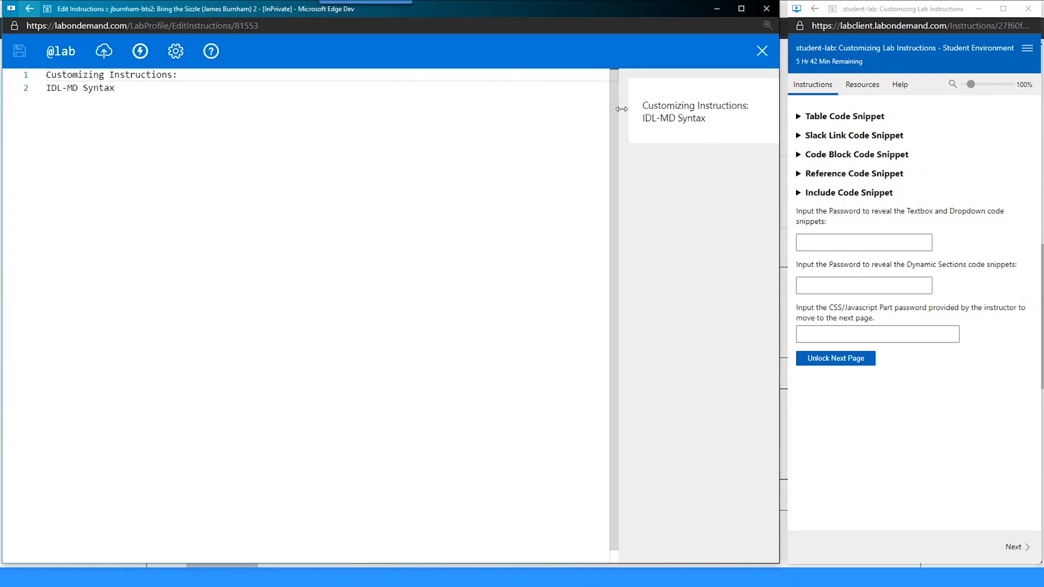
left_click_drag(614, 114, 519, 118)
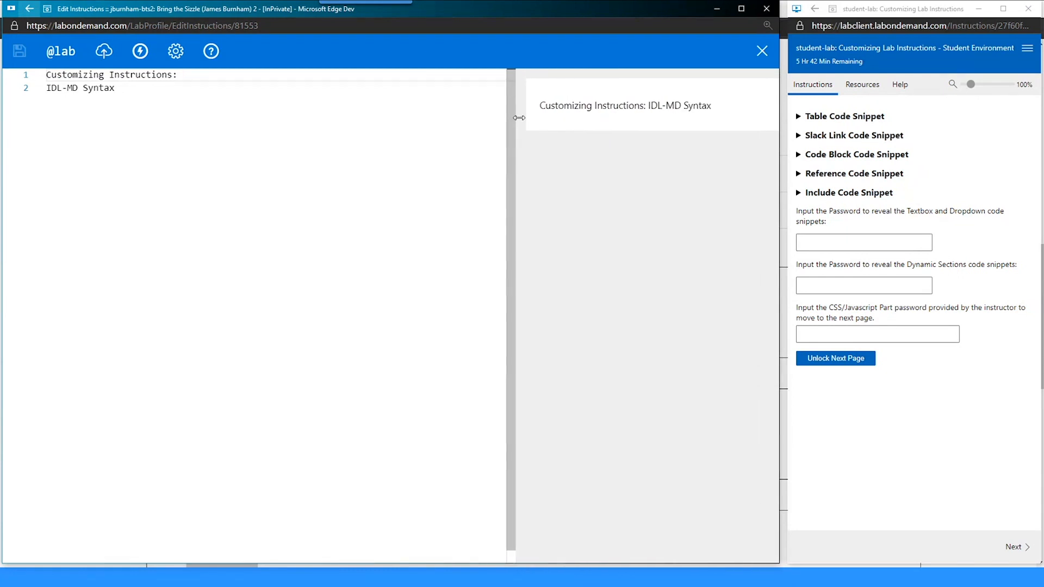
left_click(159, 87)
left_click(194, 77)
- Step the caret back and forth across the break after 'Customizing Instructions:'
key("Left")
key("Down")
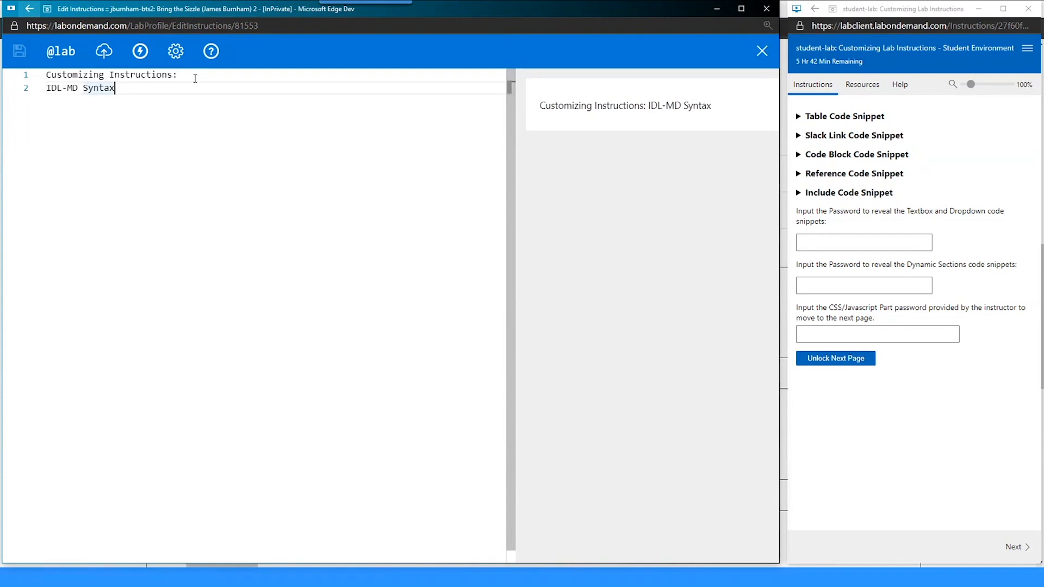
left_click(195, 79)
key("Right")
key("Left")
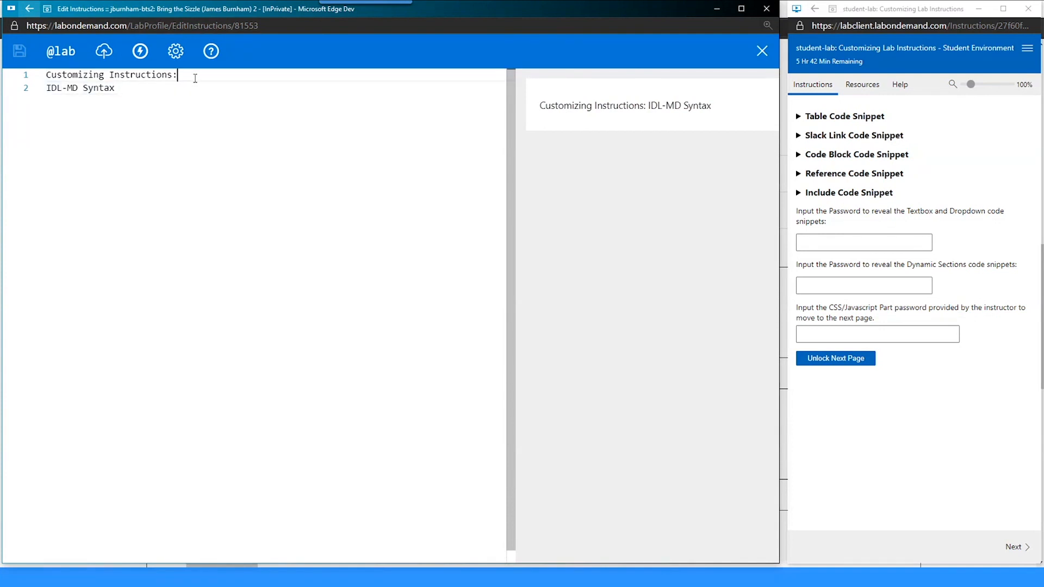
key("Right")
key("Left")
key("Right")
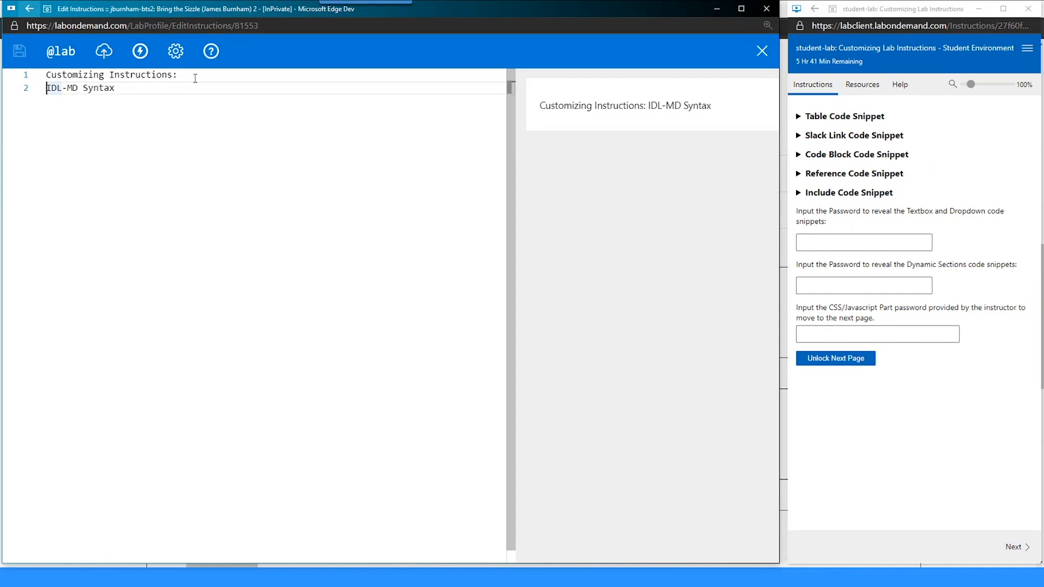
- Join line 2 onto line 1 and prefix '# ' to form the 'Customizing Instructions: IDL-MD Syntax' heading
key("BackSpace")
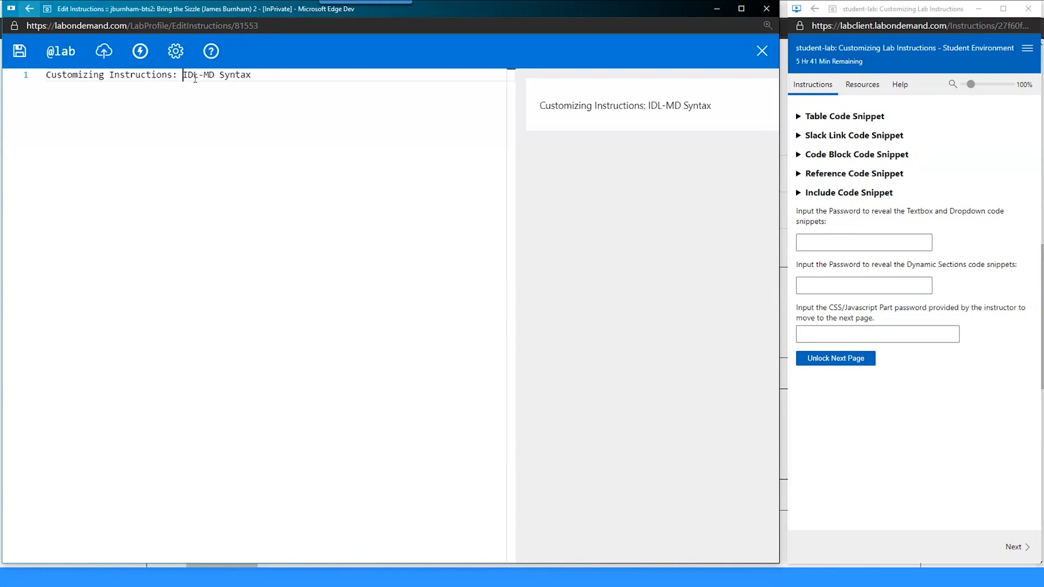
key("Home")
type("#")
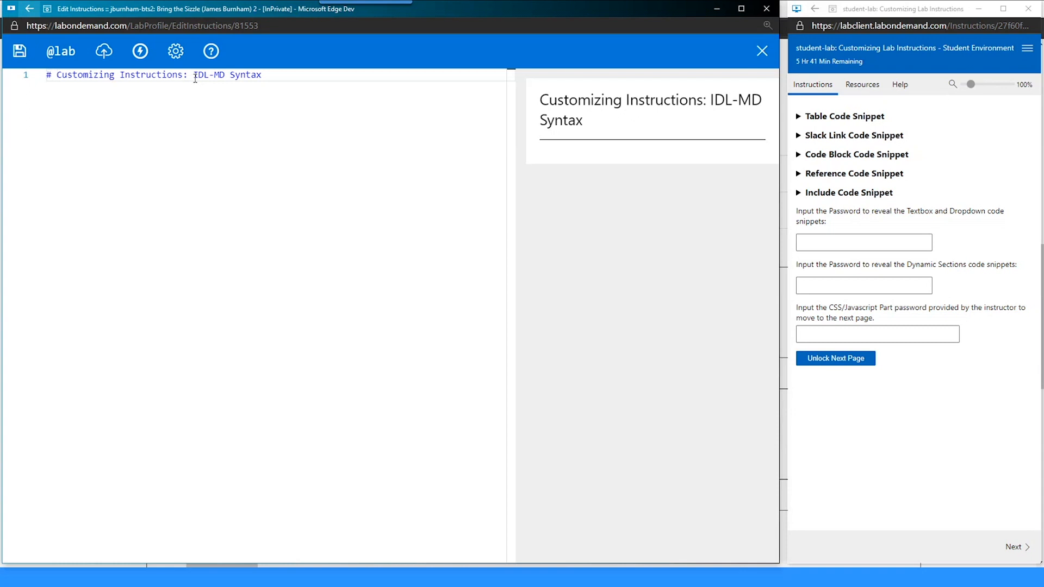
left_click(166, 76)
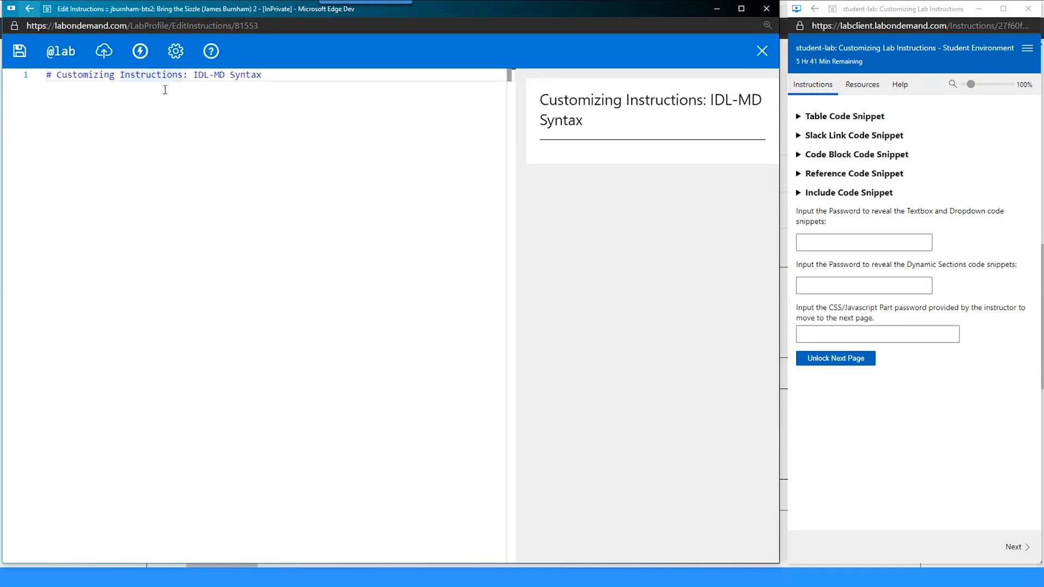
left_click(211, 51)
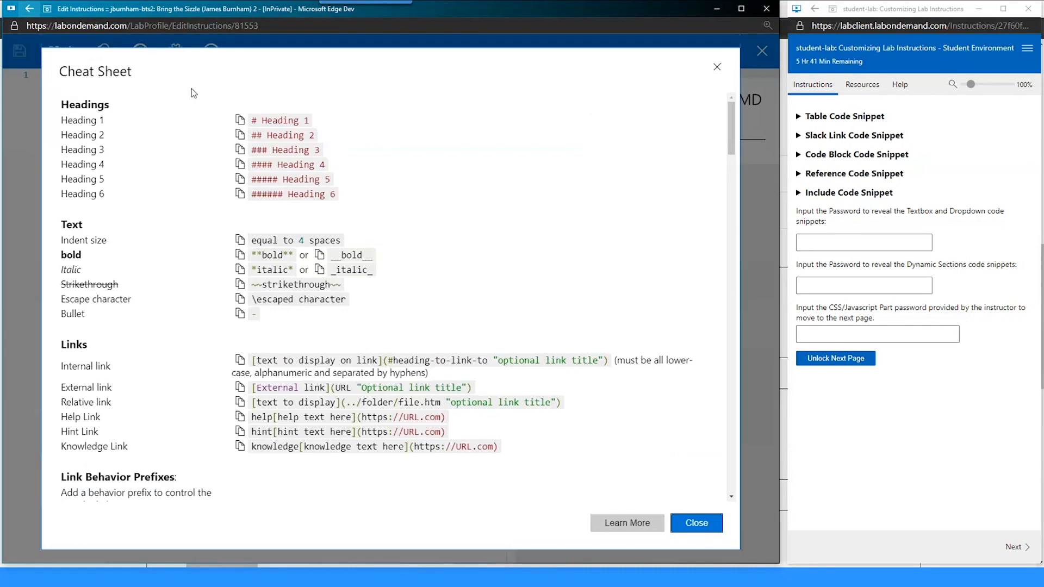
left_click(687, 522)
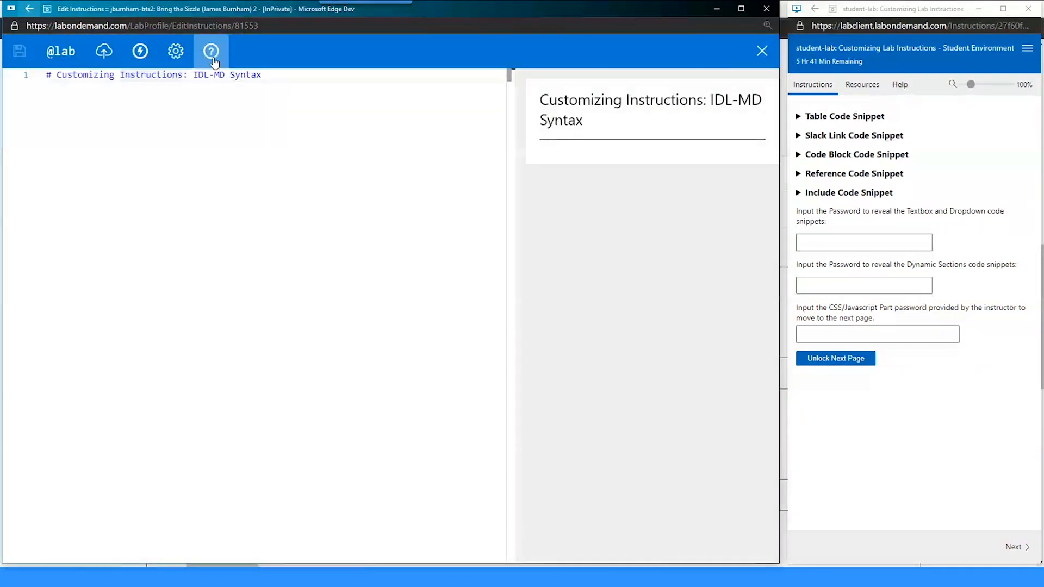
left_click(210, 53)
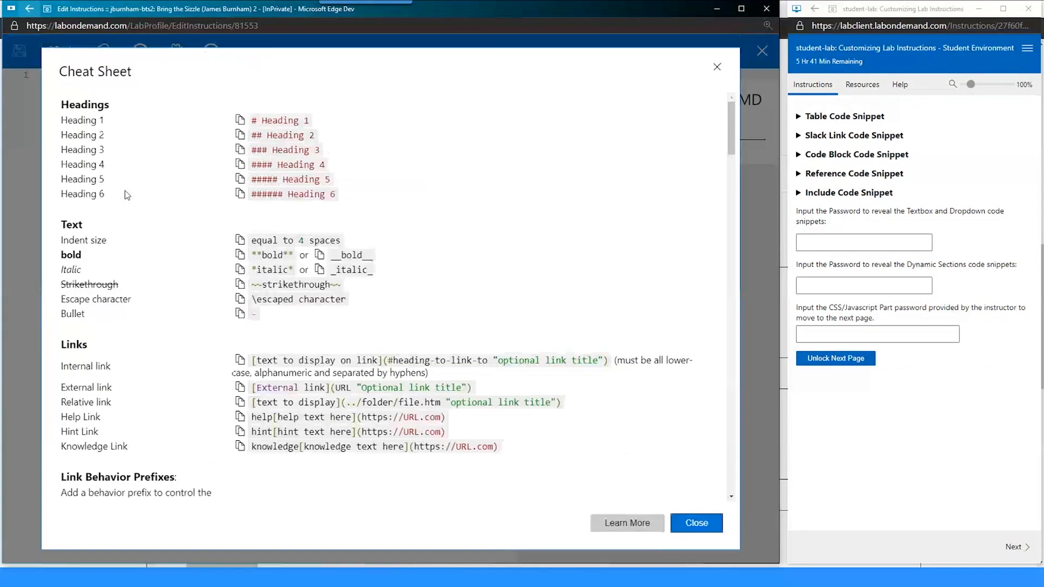
scroll(213, 256, "down", 4)
scroll(216, 263, "up", 1)
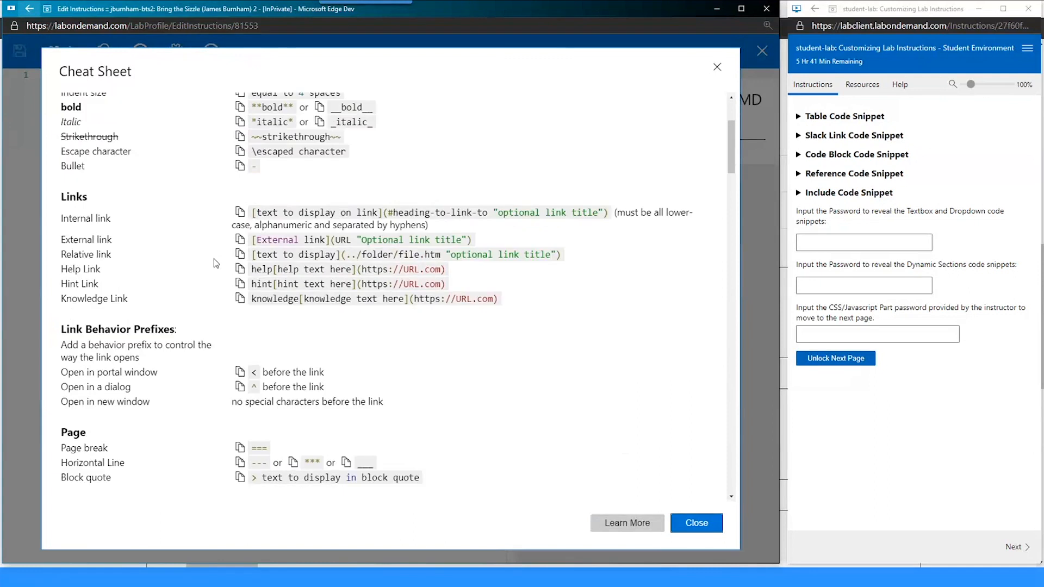
scroll(216, 264, "up", 3)
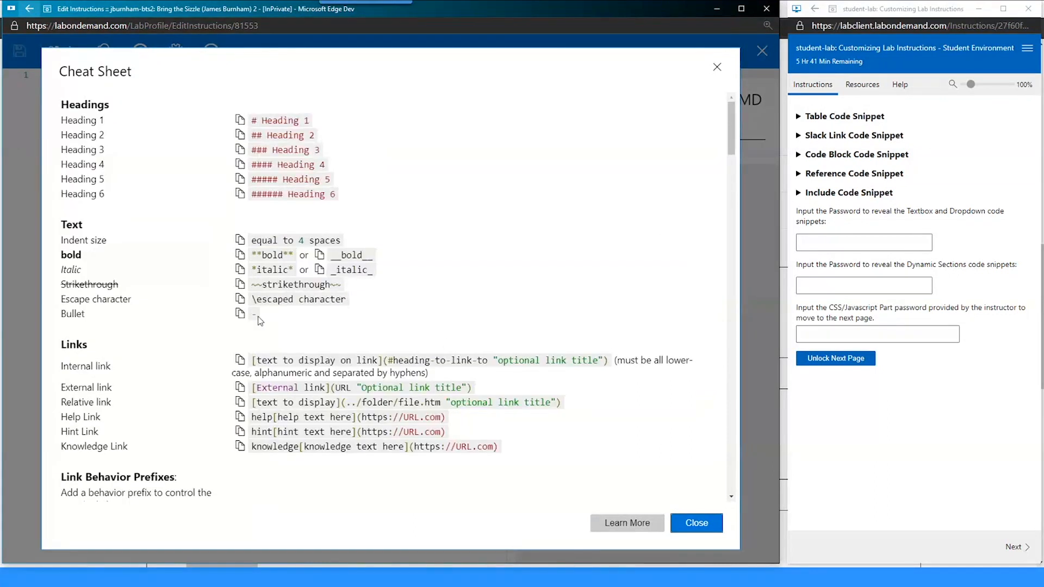
left_click(701, 523)
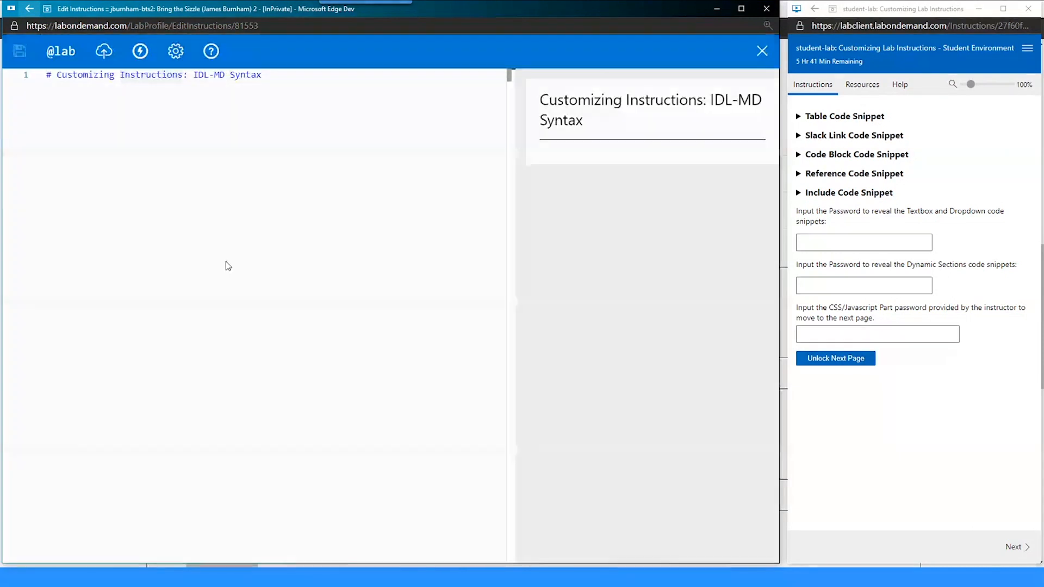
left_click(240, 75)
key("ctrl+b")
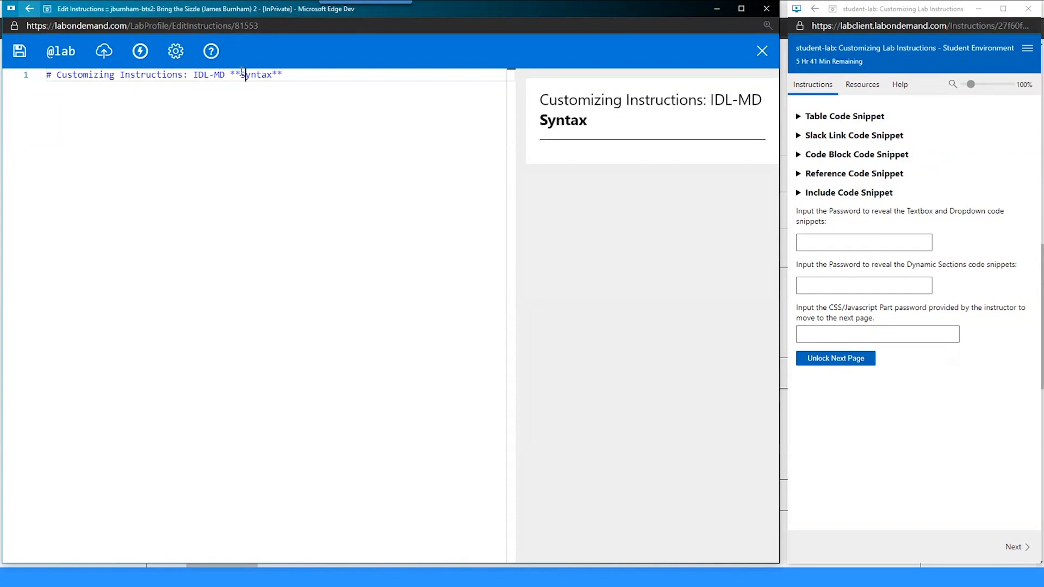
left_click_drag(229, 76, 240, 76)
left_click(283, 75)
key("ctrl+z")
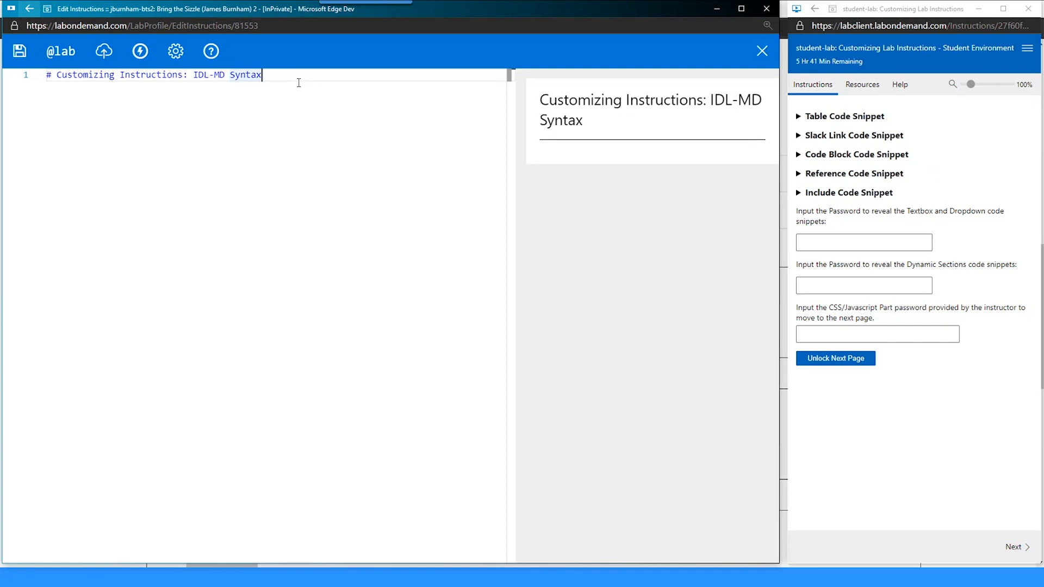
left_click(212, 53)
scroll(218, 259, "down", 5)
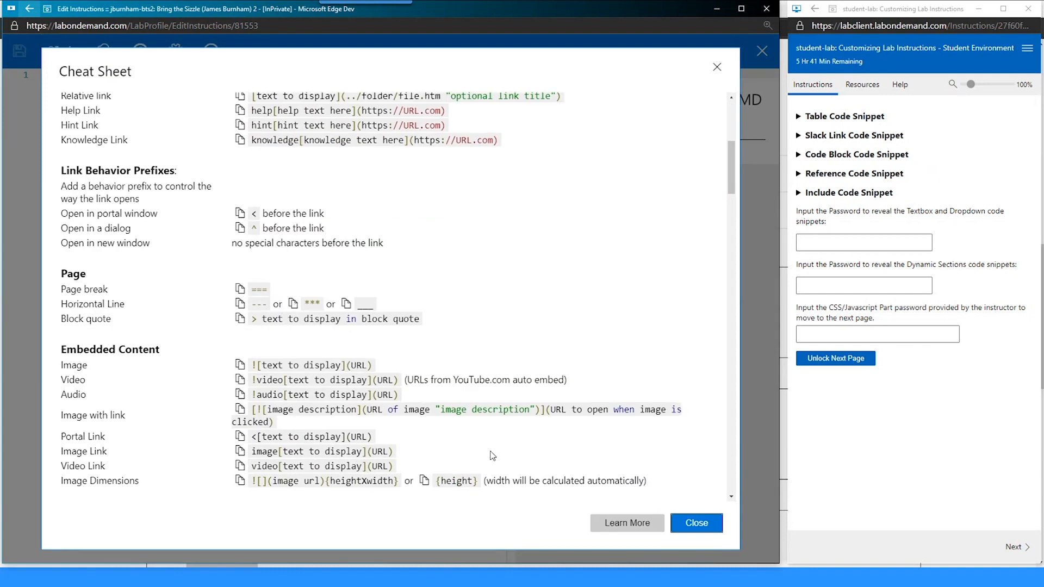
left_click(619, 530)
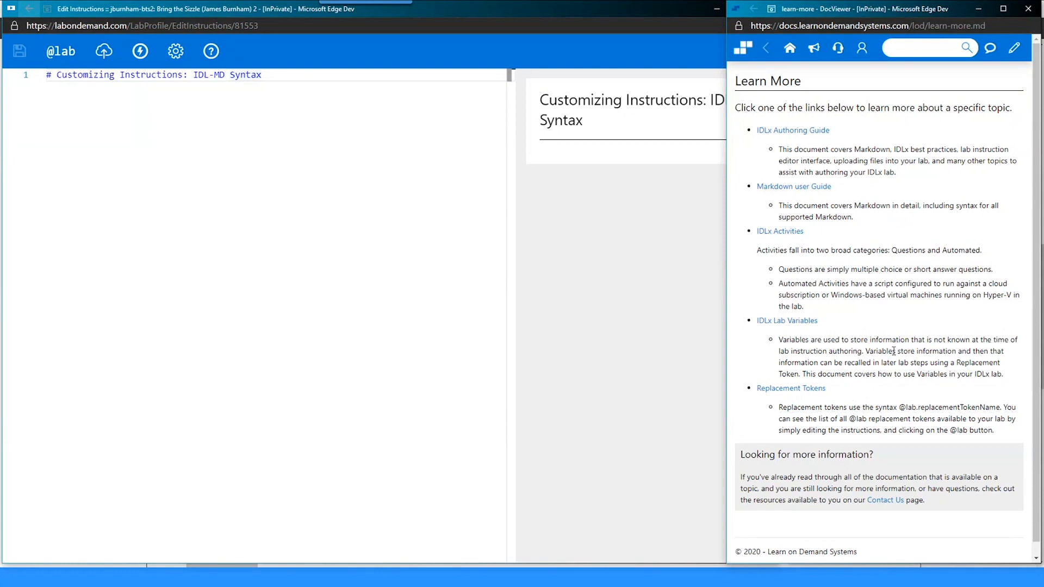
left_click(1028, 9)
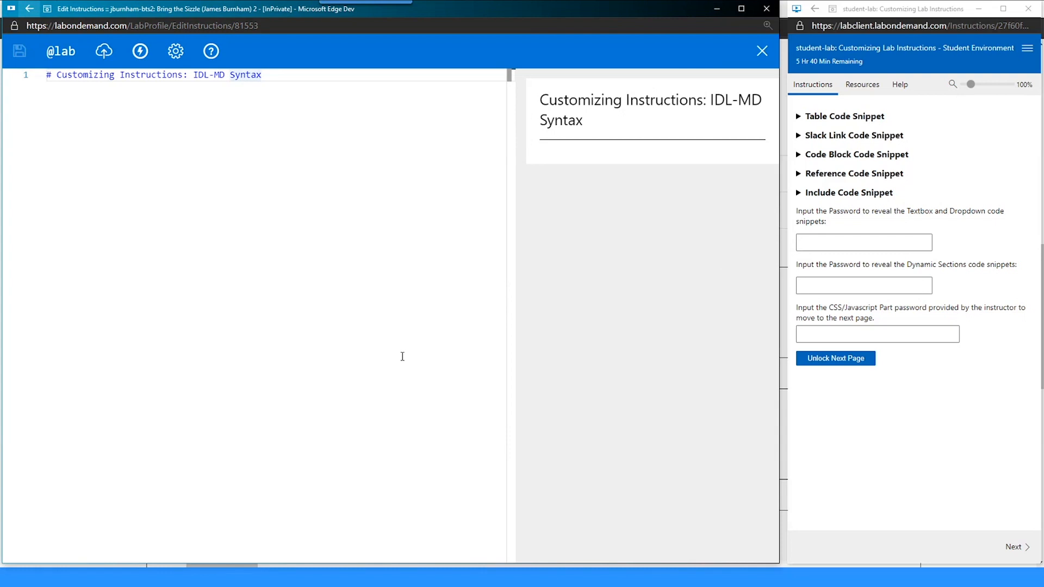
- Paste the Table Code Snippet's Key|Value login table on line 3 and save
key("Return")
key("Return")
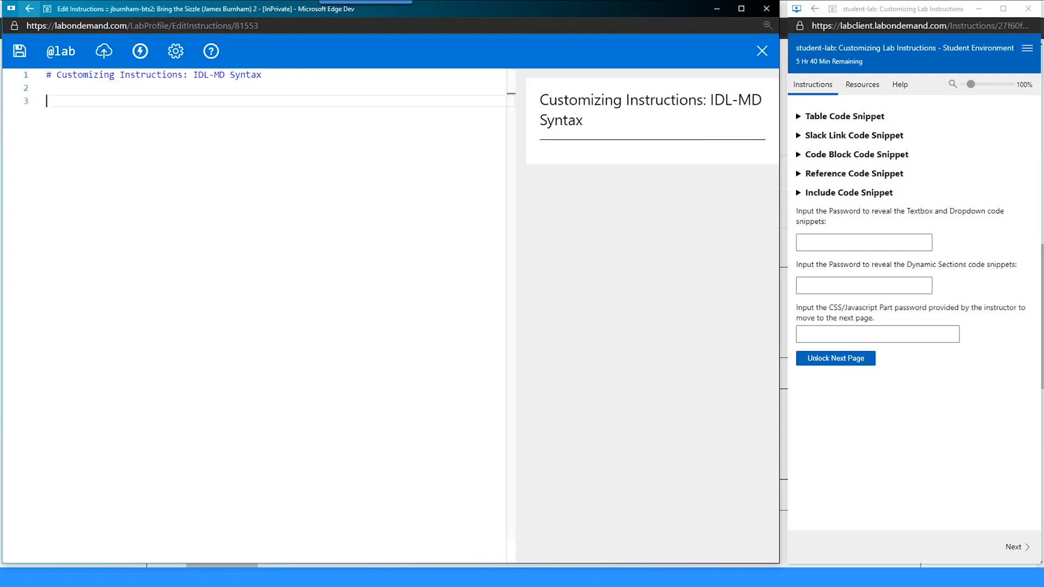
left_click(835, 116)
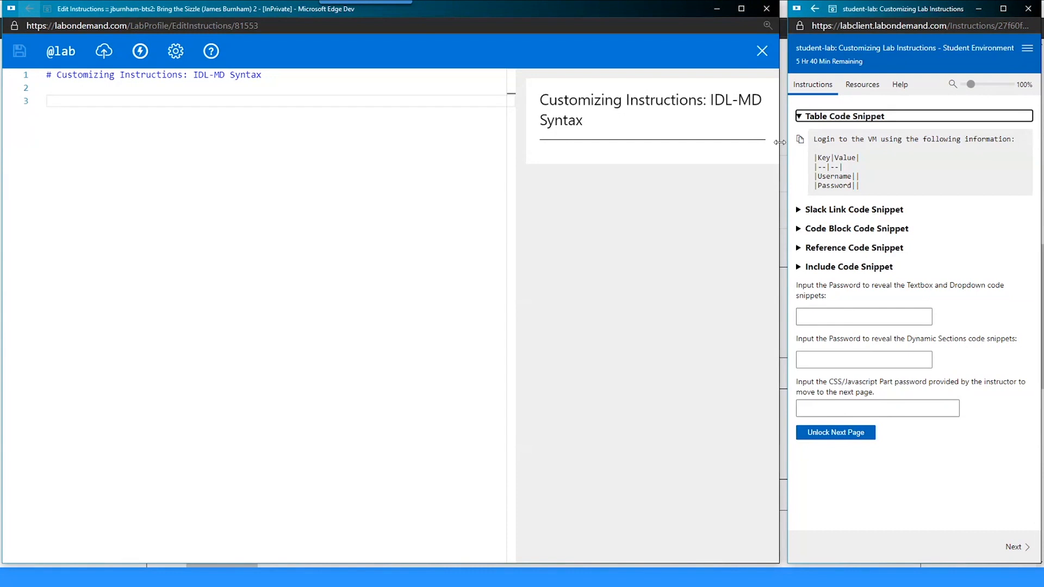
left_click(800, 139)
left_click(283, 166)
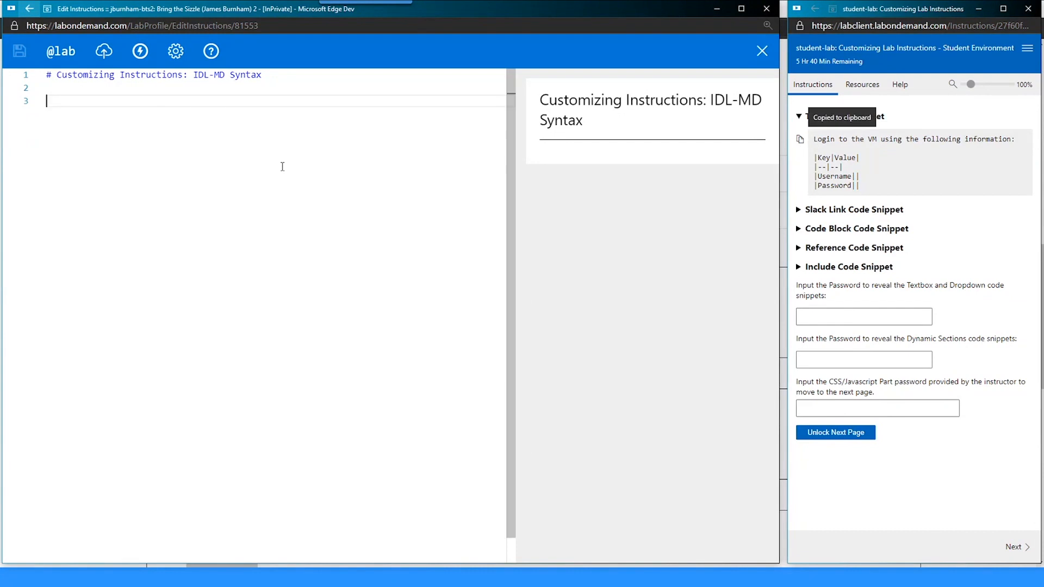
key("ctrl+v")
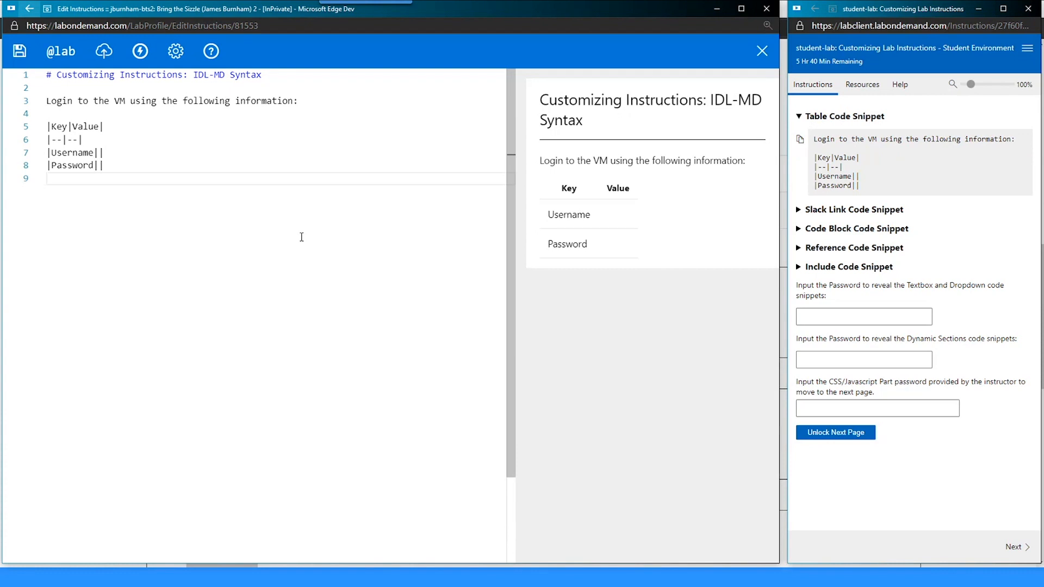
key("ctrl+s")
- Place the caret in the empty Username value cell and select the Key|Value header row
left_click(144, 153)
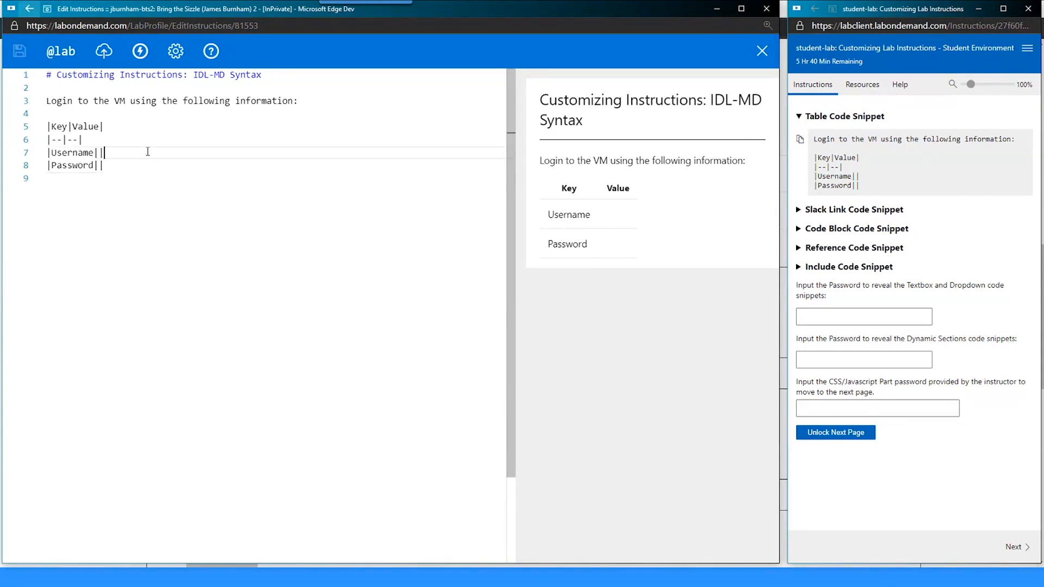
key("Left")
left_click_drag(48, 126, 114, 129)
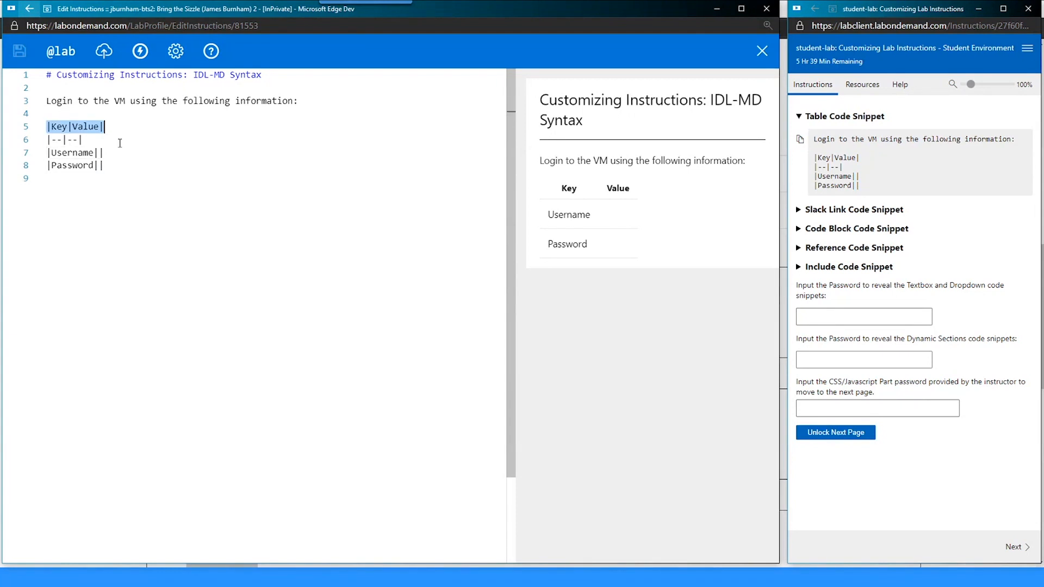
key("Right")
key("Left")
key("Right")
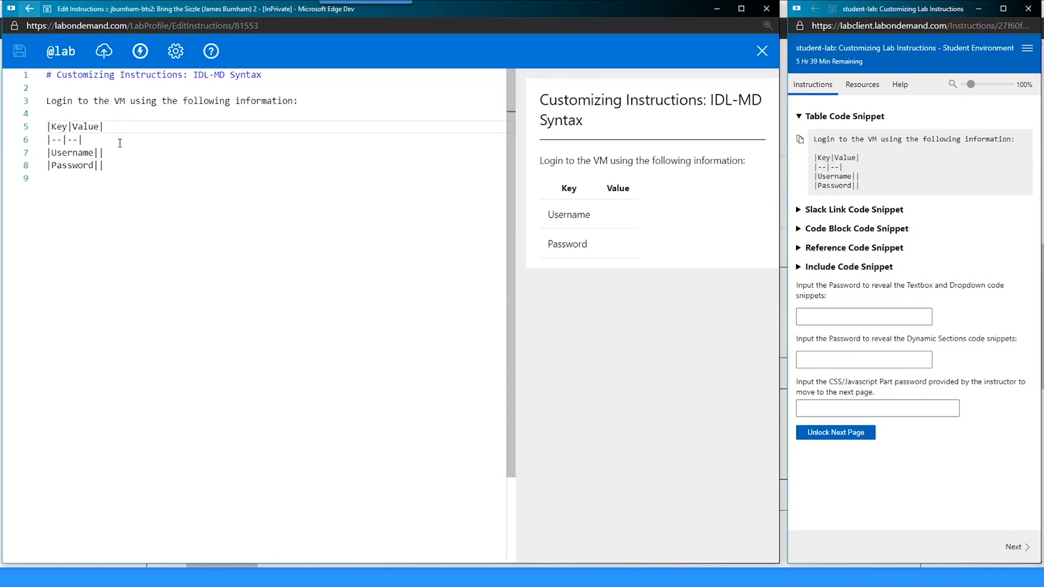
type("||||")
key("BackSpace")
key("BackSpace")
key("BackSpace")
key("BackSpace")
type("|")
key("Left")
type("Stuff")
key("Down")
type("--|")
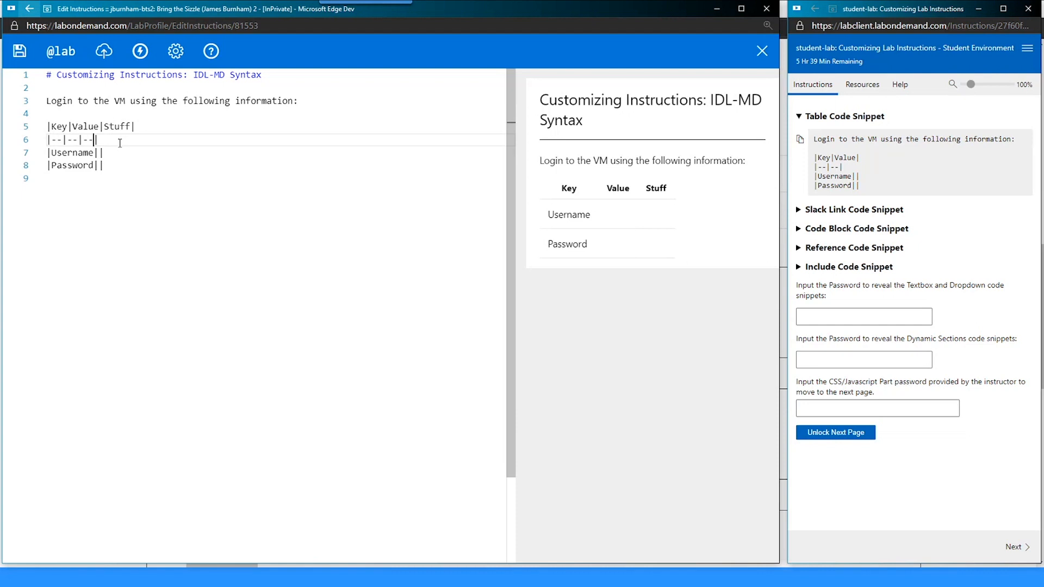
key("Down")
left_click(130, 142)
key("BackSpace")
key("BackSpace")
key("BackSpace")
key("Up")
key("End")
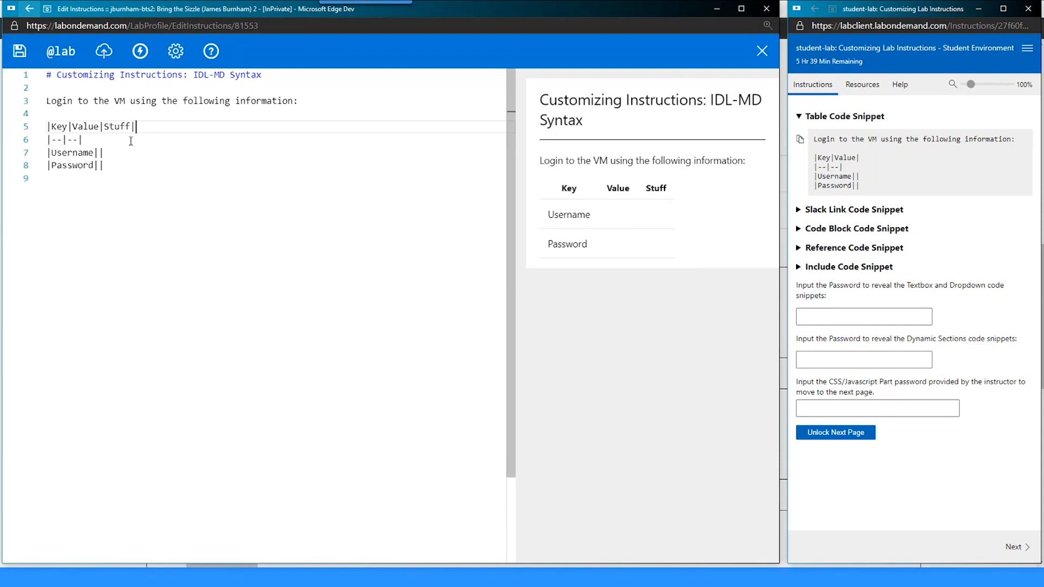
key("BackSpace")
key("BackSpace")
key("BackSpace")
key("BackSpace")
key("BackSpace")
key("BackSpace")
left_click(114, 154)
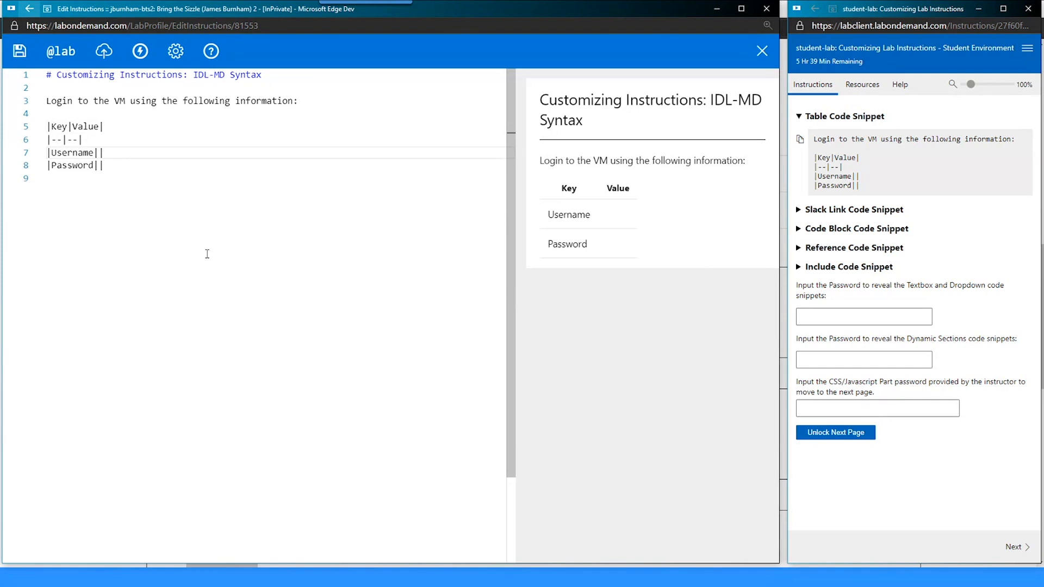
key("ctrl+s")
left_click(59, 53)
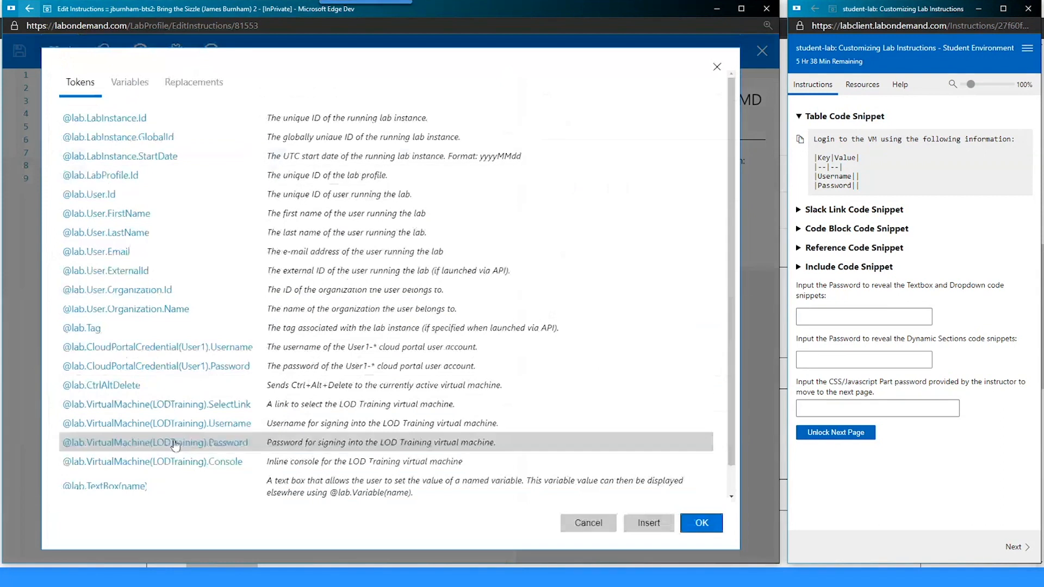
scroll(180, 293, "down", 1)
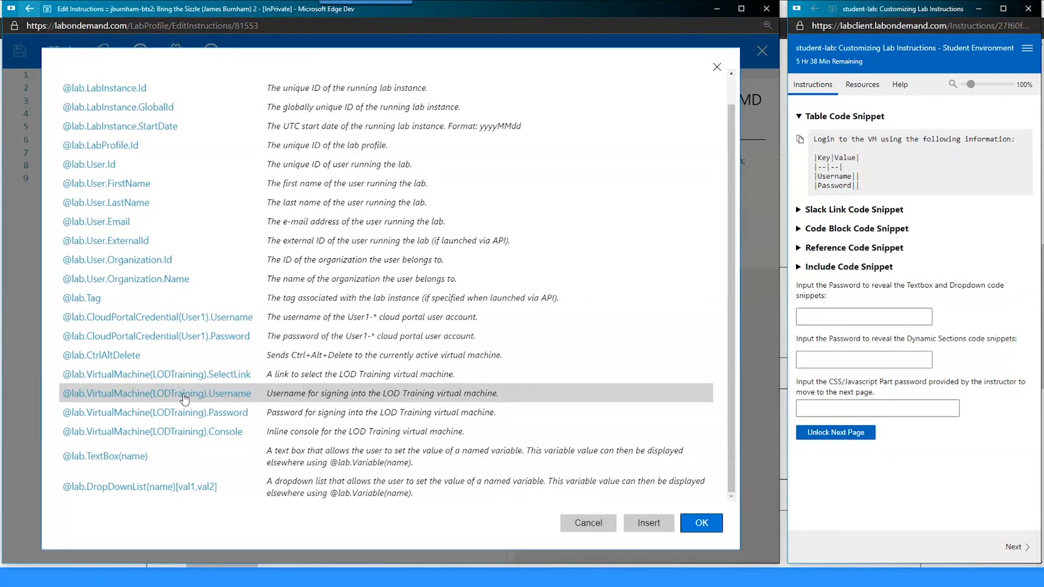
left_click(231, 401)
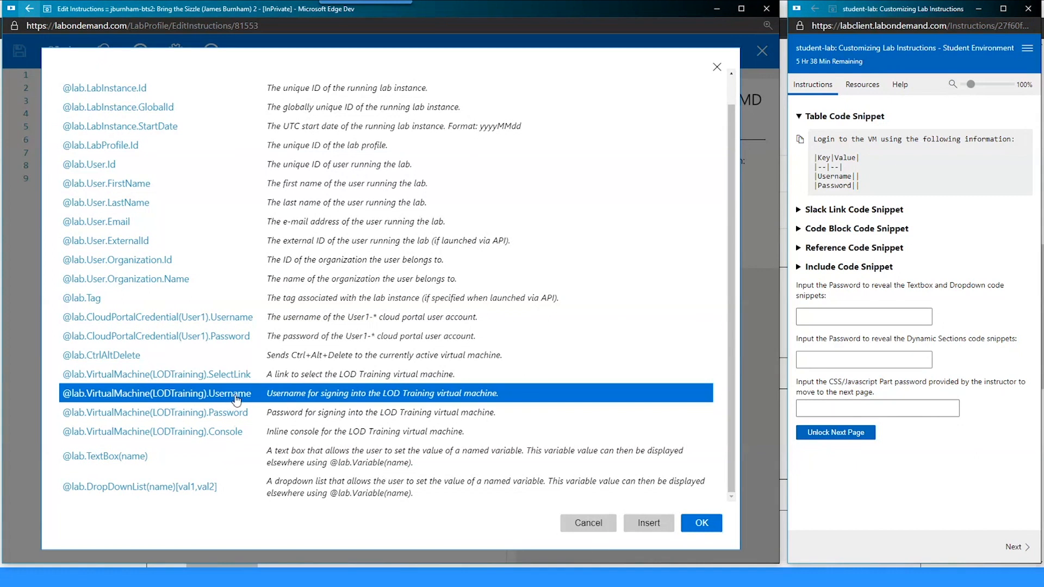
double_click(169, 403)
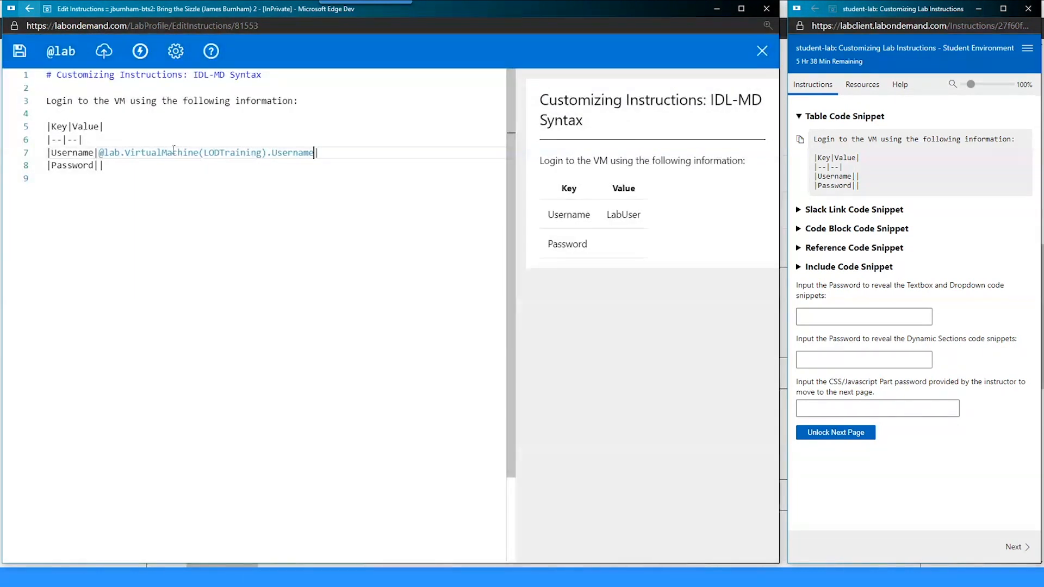
- Type ++++++ next to the username token and save
double_click(618, 215)
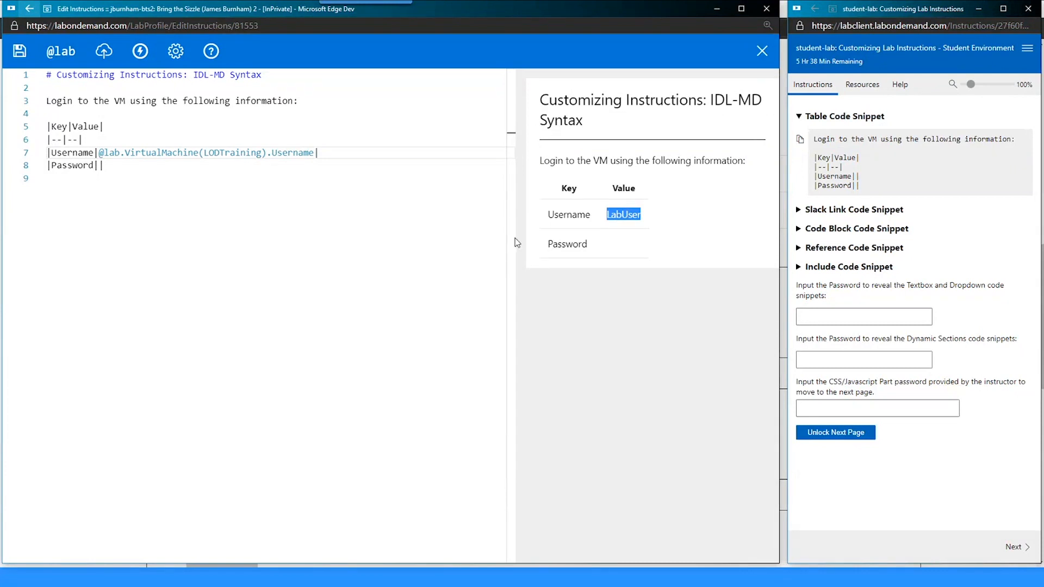
left_click(100, 154)
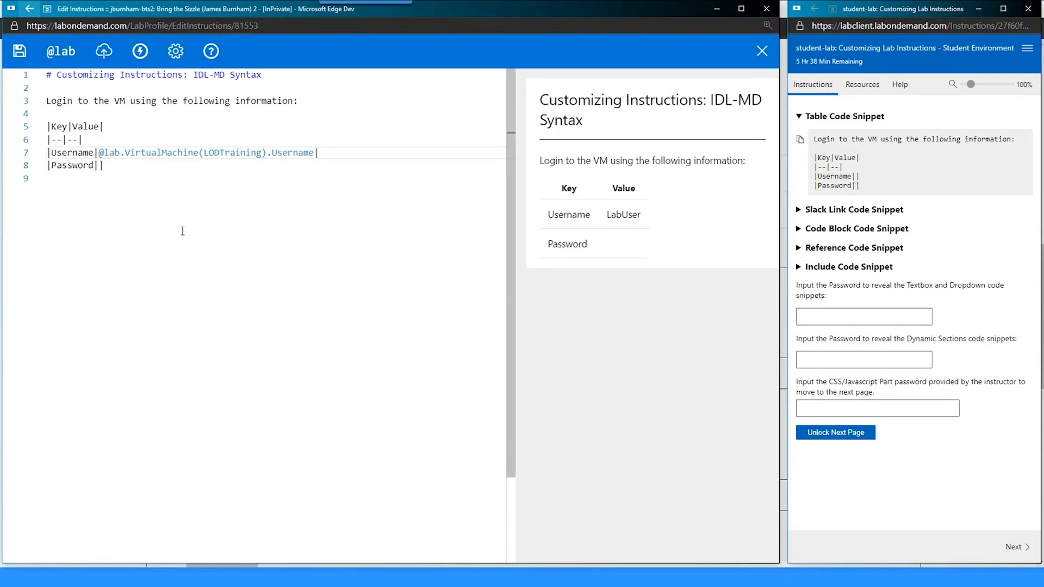
key("ctrl+s")
type("+++")
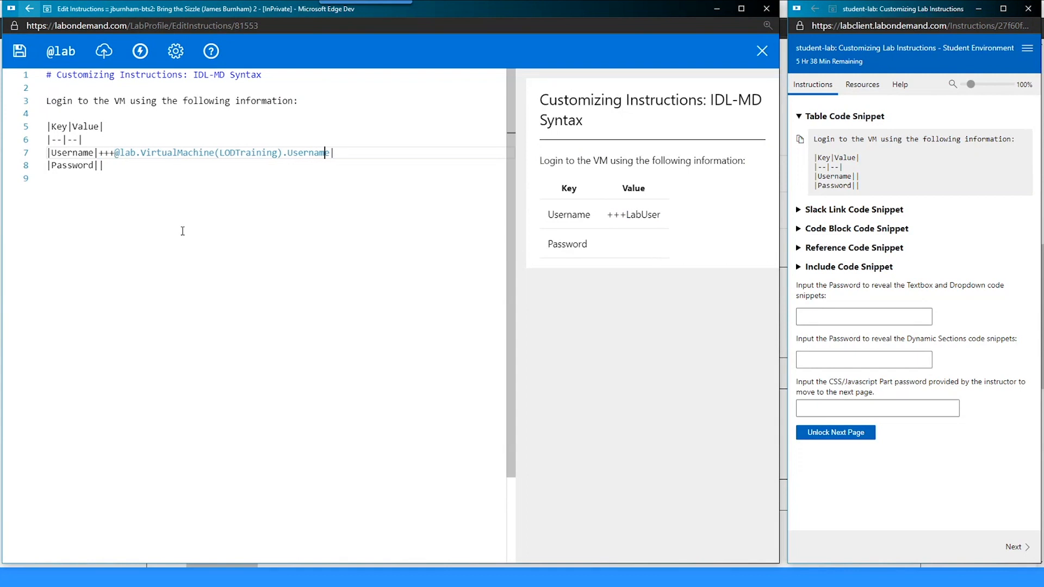
type("+++")
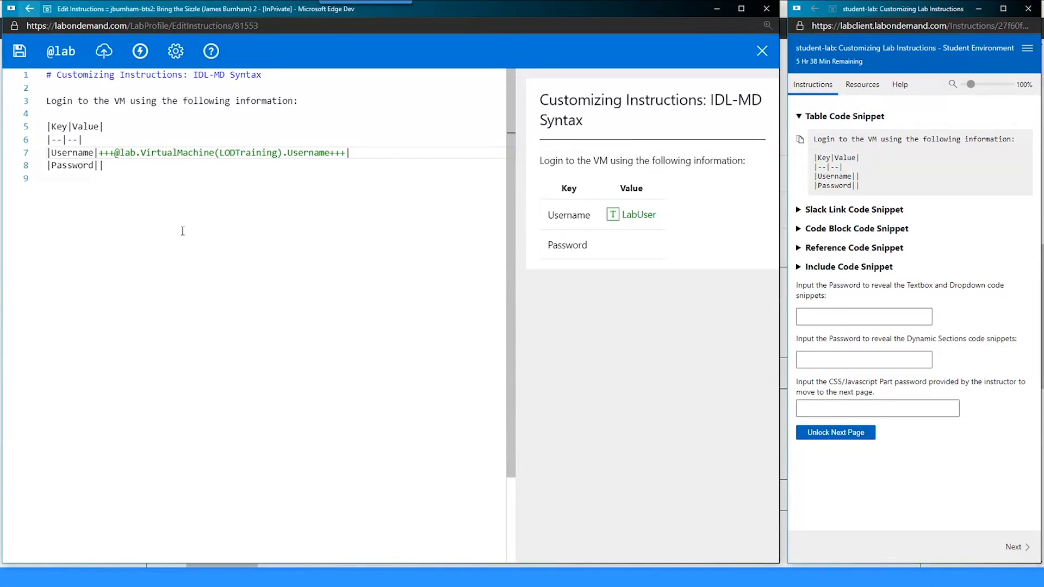
key("ctrl+s")
- Adjust the plus signs so the username token is wrapped in +++ on both sides, then save
key("BackSpace")
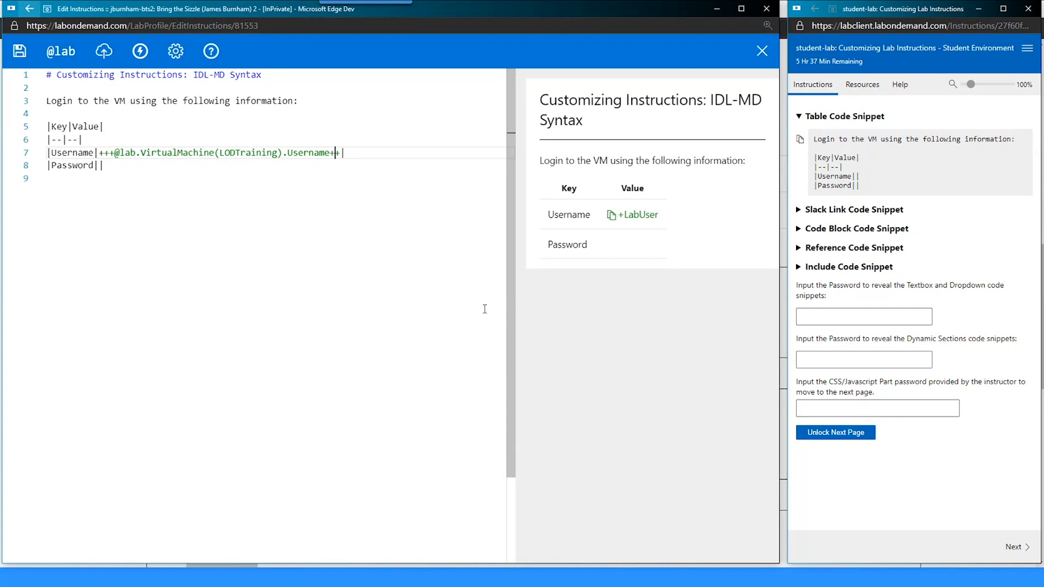
key("Left")
key("Left")
key("Left")
key("Left")
key("Left")
key("Left")
key("Left")
key("Left")
key("Left")
key("Left")
key("Left")
key("Left")
key("Left")
key("Left")
key("Left")
key("Left")
key("Left")
key("Left")
key("Left")
key("Left")
key("BackSpace")
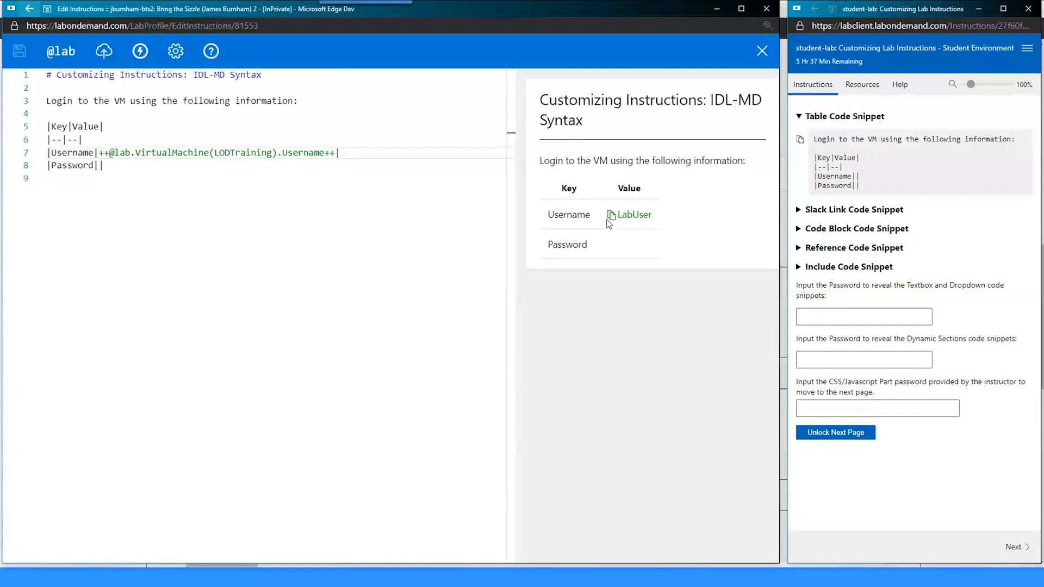
left_click(616, 217)
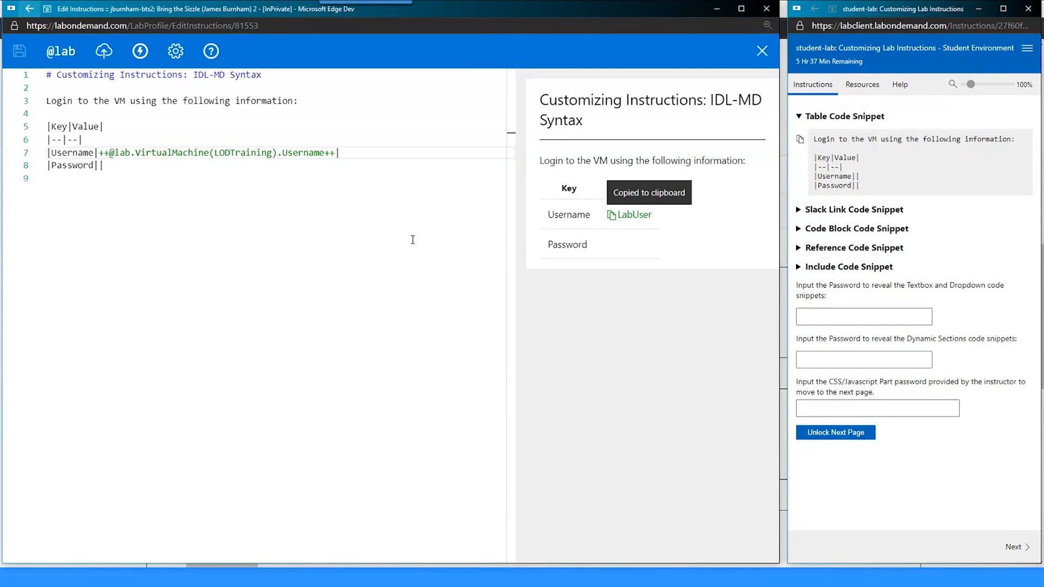
left_click(109, 153)
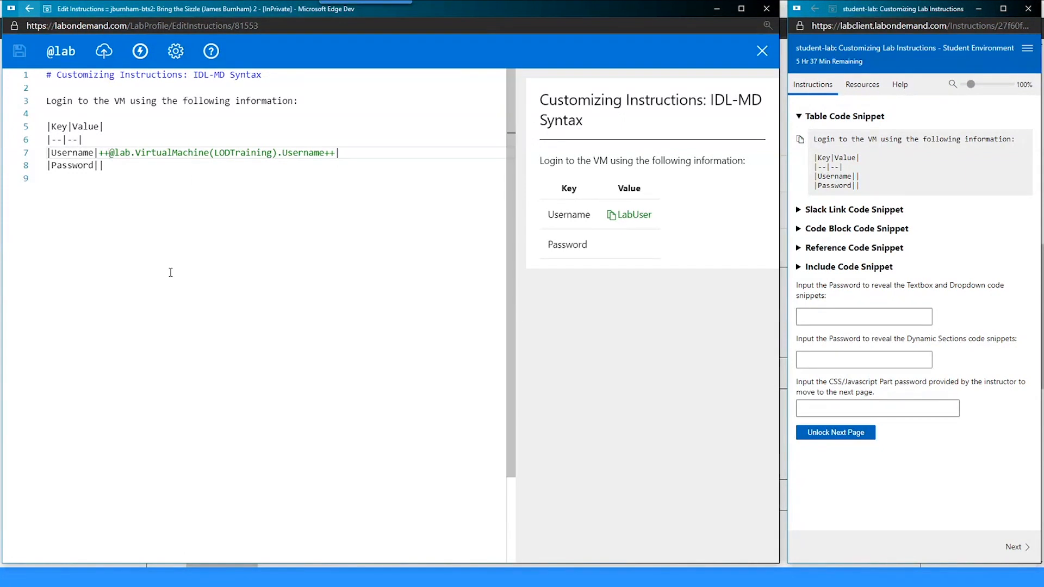
type("+")
key("End")
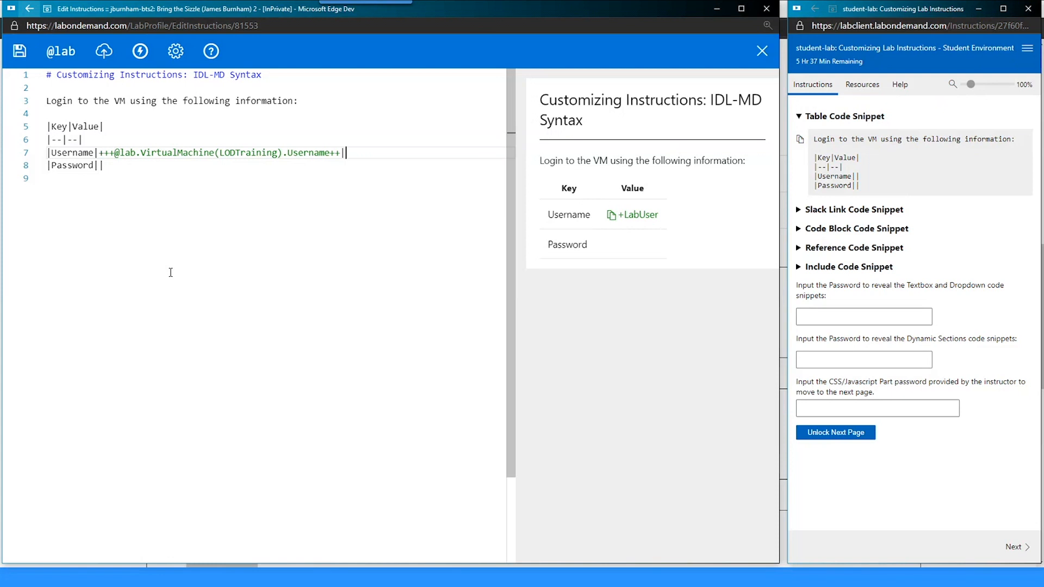
type("+")
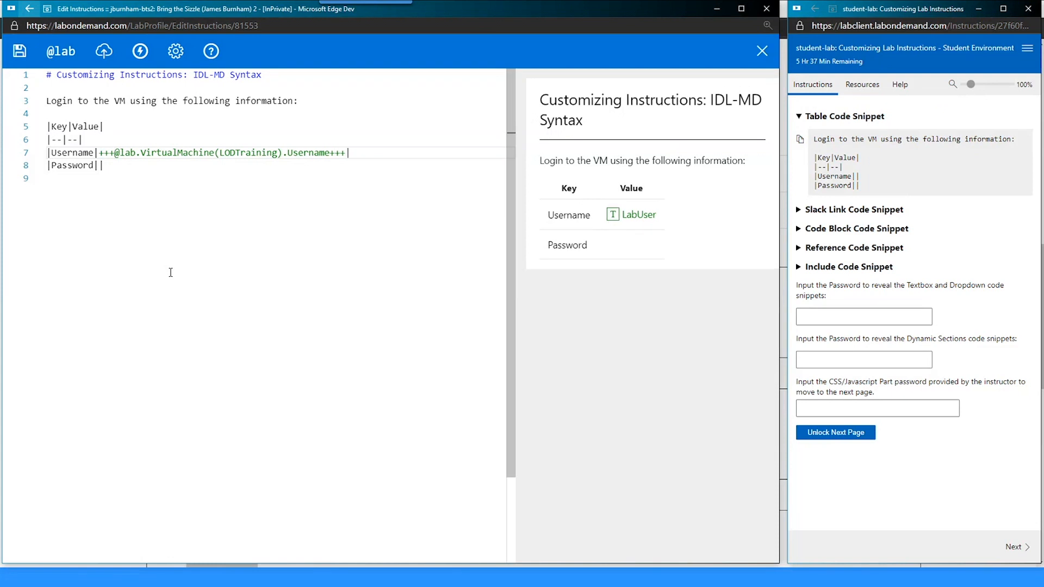
key("ctrl+s")
key("Down")
key("Left")
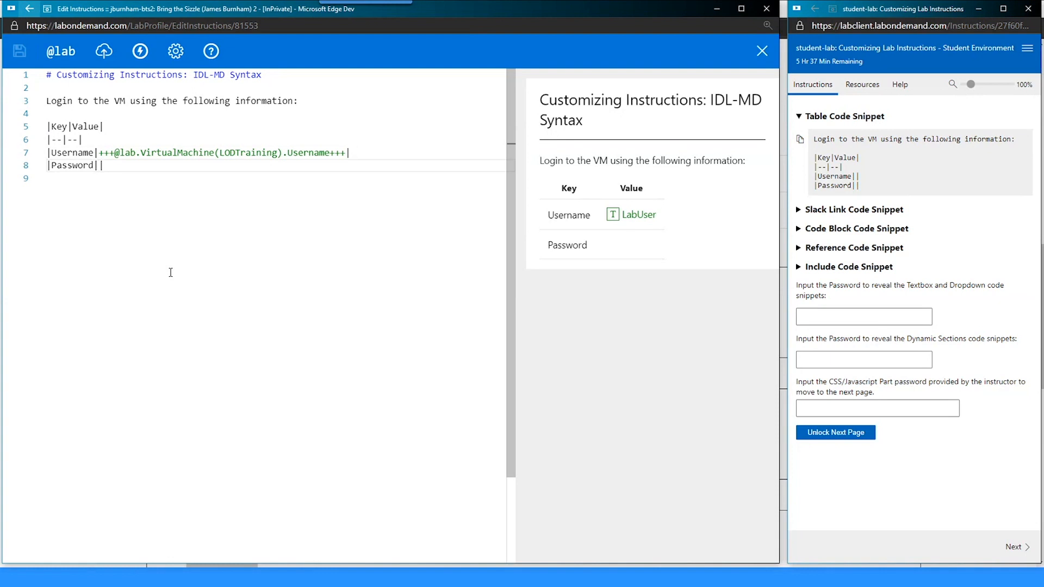
type("++++++")
key("Left")
key("Left")
key("ctrl+s")
type("@lab.")
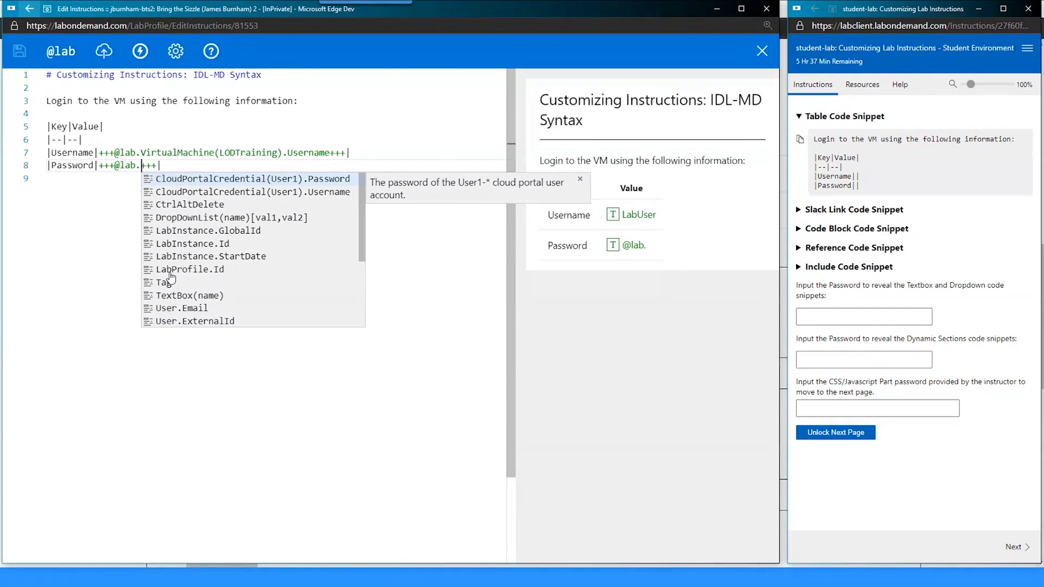
key("Down")
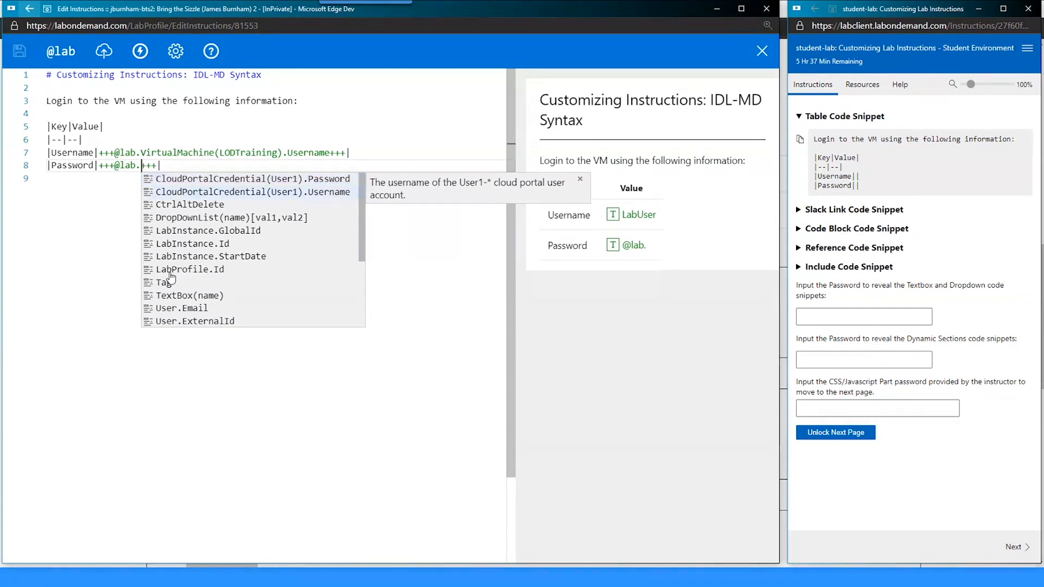
key("Down")
key("Down")
key("Down")
key("Down")
key("Down")
key("Down")
key("Down")
key("Down")
key("Down")
key("Down")
key("Up")
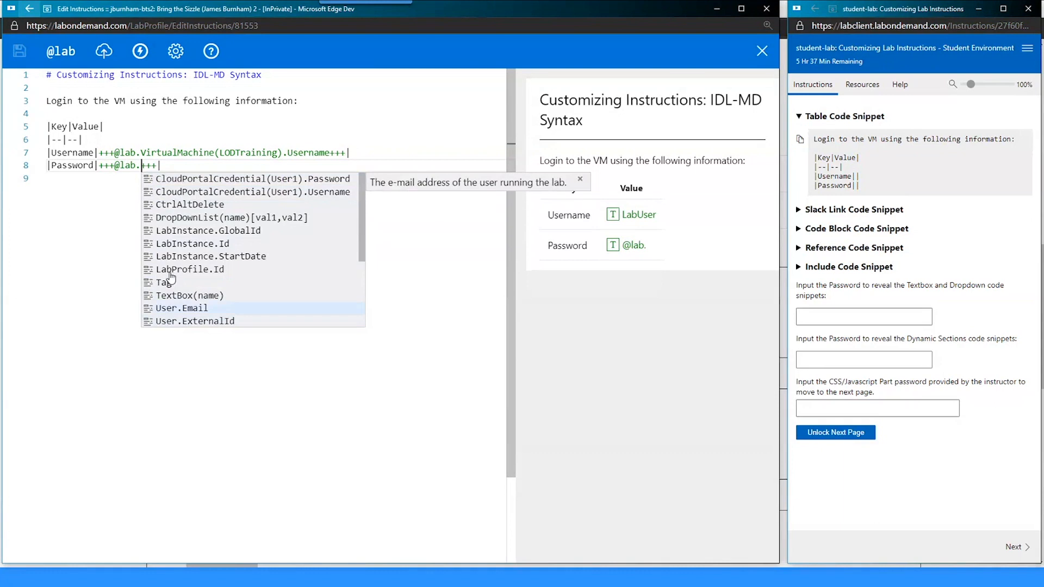
key("Down")
key("Down")
key("Down")
key("Down")
key("Down")
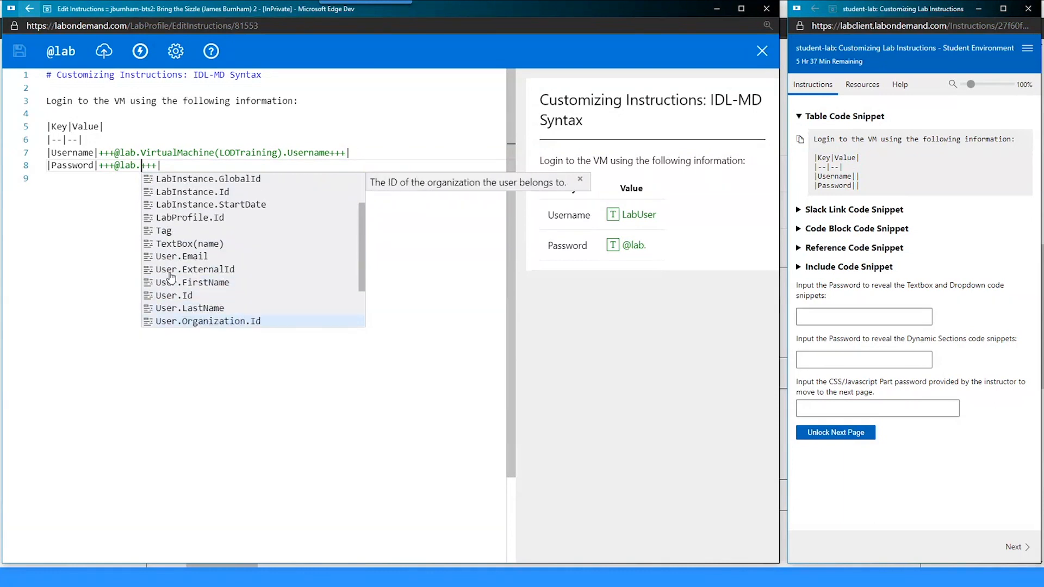
key("Down")
key("Down")
key("Down")
key("Down")
key("Up")
key("Up")
key("Up")
key("Up")
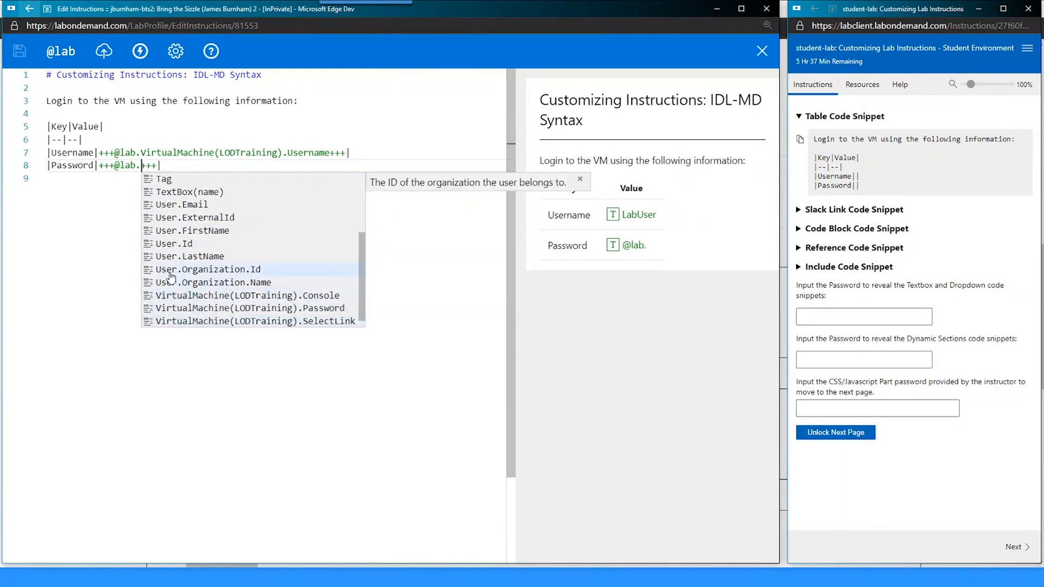
key("Up")
key("Up")
key("Up")
key("Up")
key("Up")
key("Up")
key("Up")
key("Up")
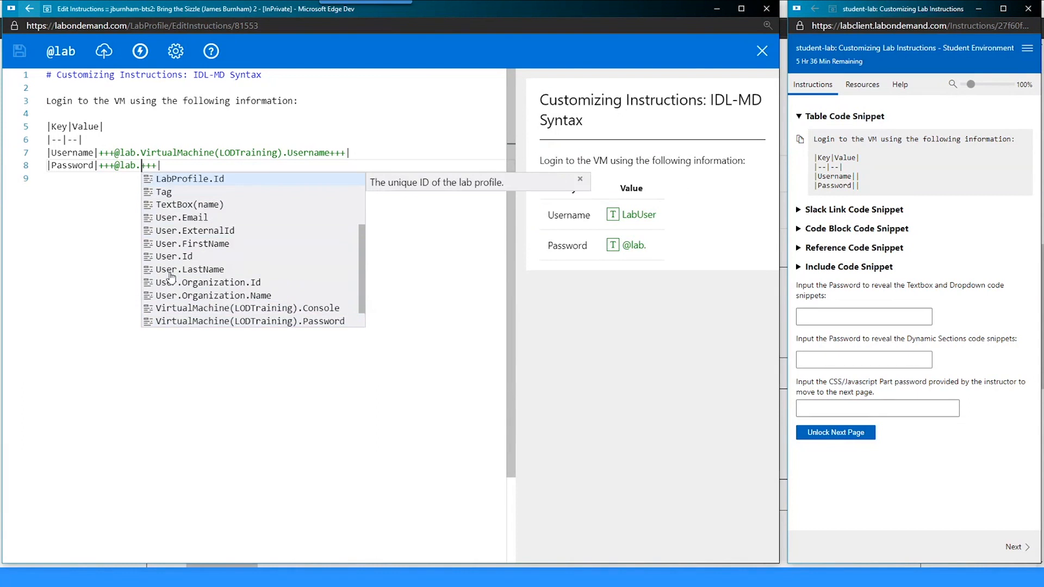
key("Up")
key("Up")
key("Up")
key("Up")
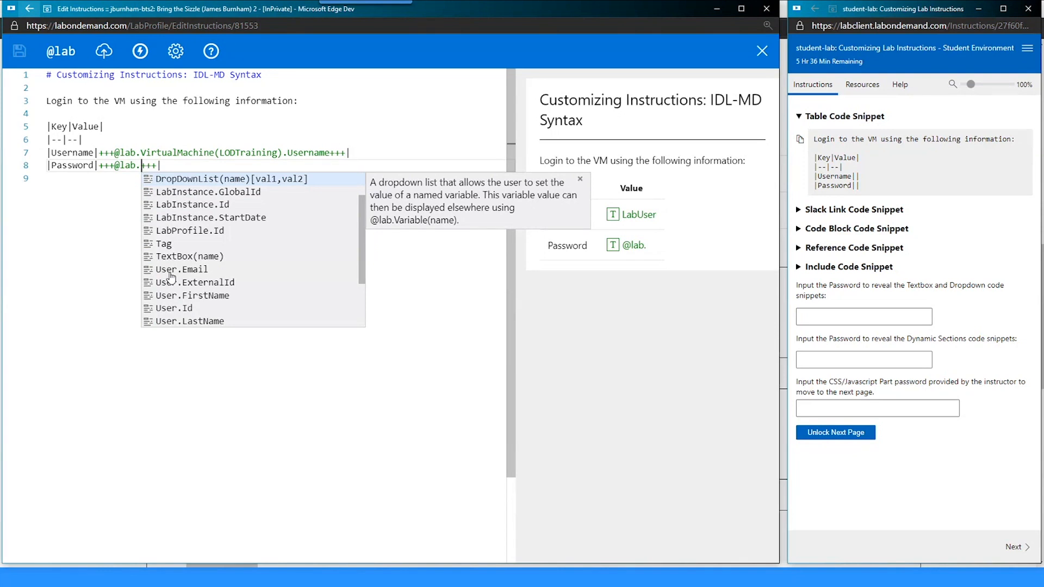
type("pass")
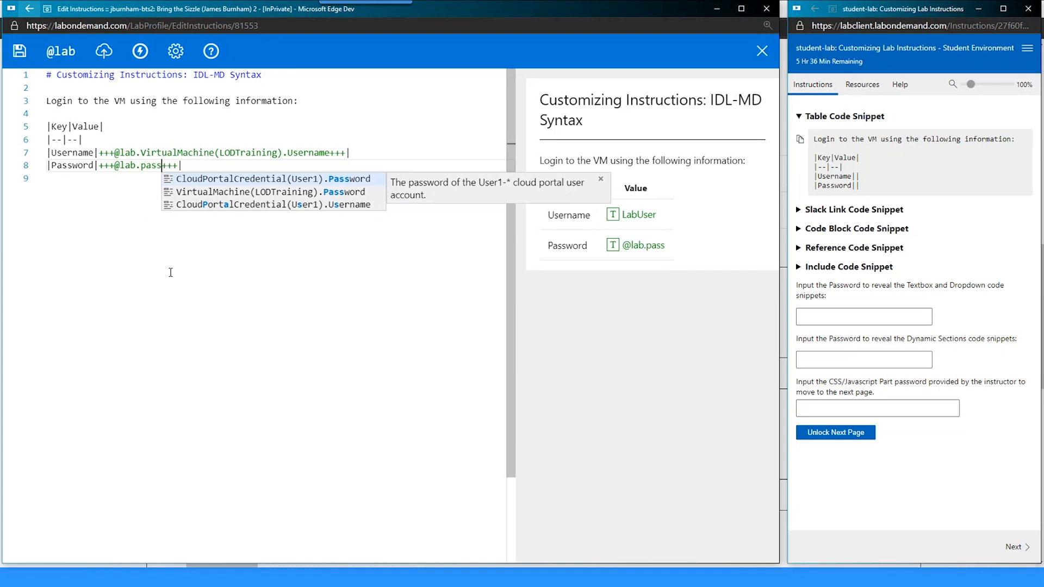
key("Down")
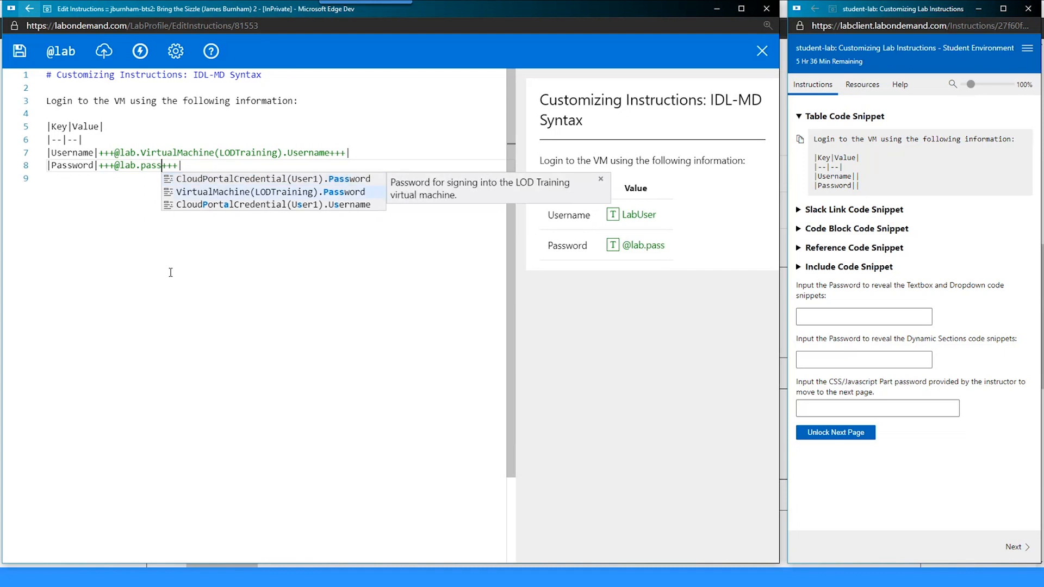
key("Return")
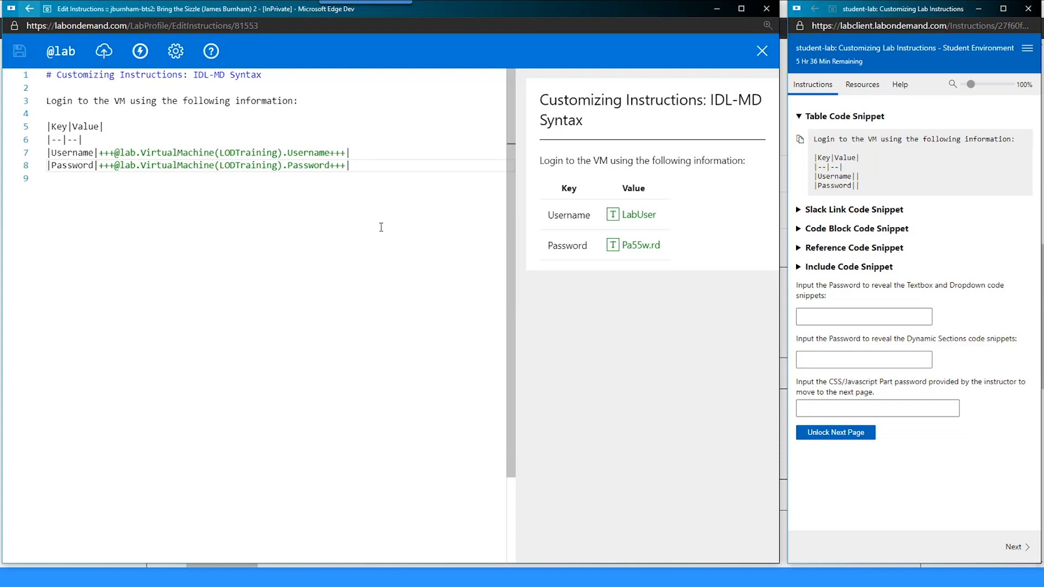
- Leave one blank line below the login table and save
left_click(426, 194)
key("Return")
key("Return")
key("BackSpace")
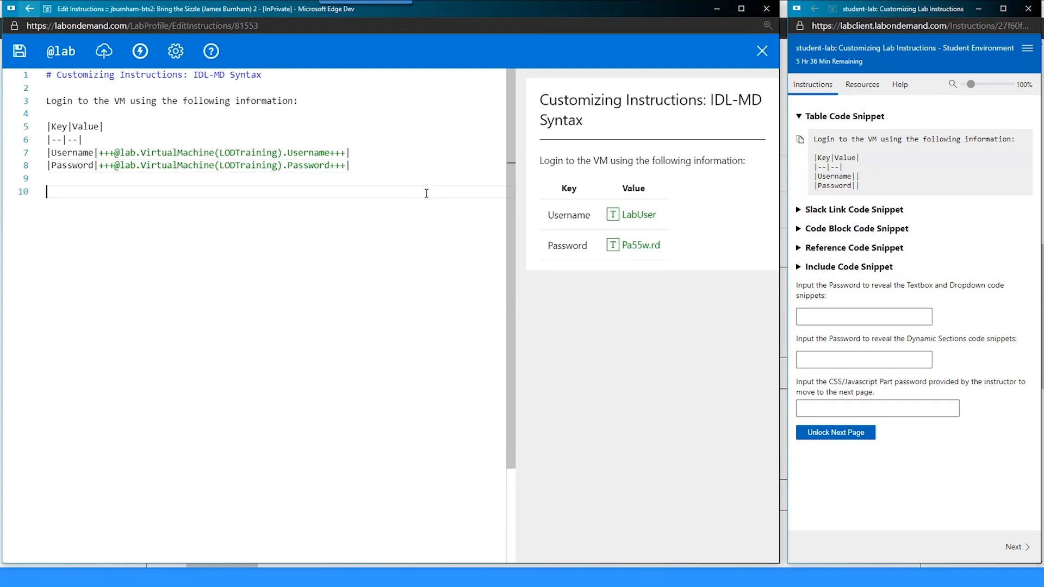
key("ctrl+s")
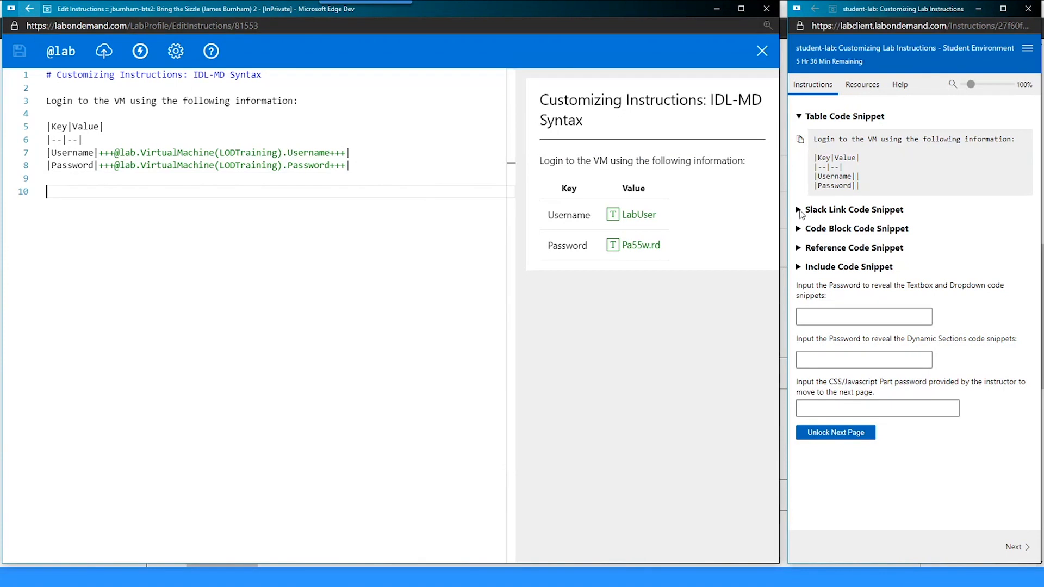
- Paste the Slack link snippet on line 10, add the 'LODS Slack Community' title after its URL, and save
left_click(800, 211)
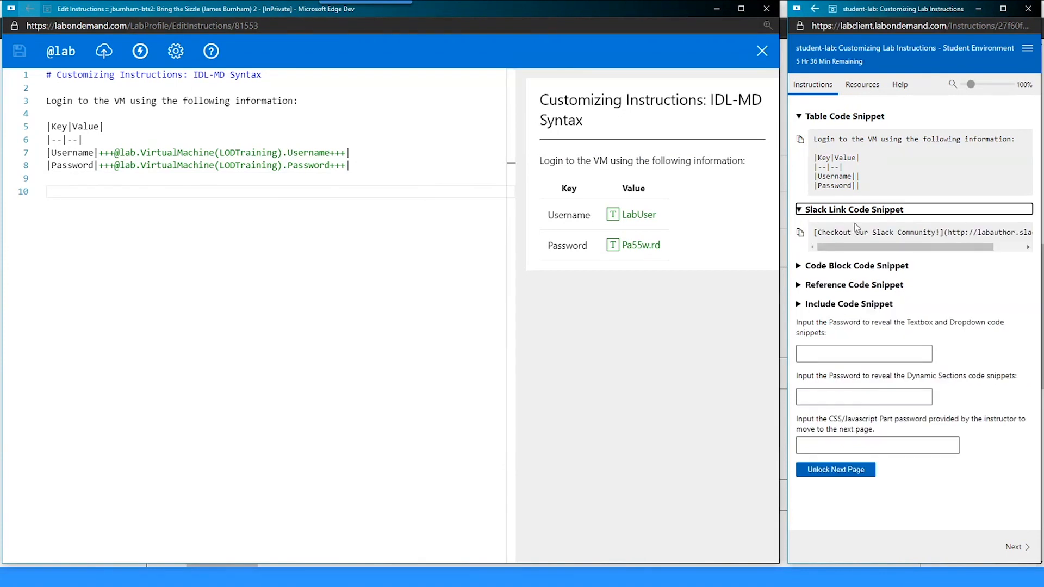
left_click(800, 232)
left_click(233, 193)
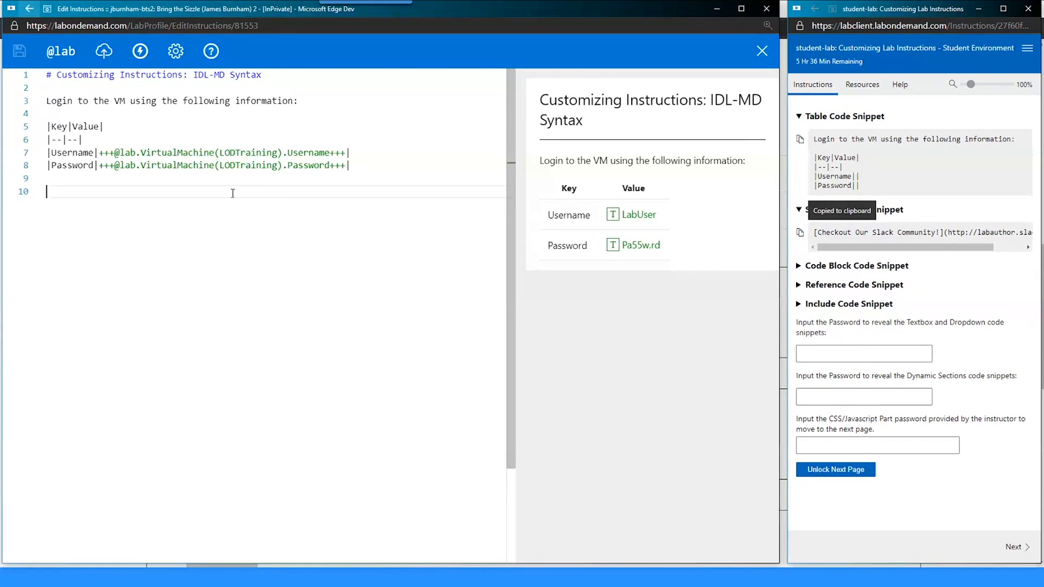
key("ctrl+v")
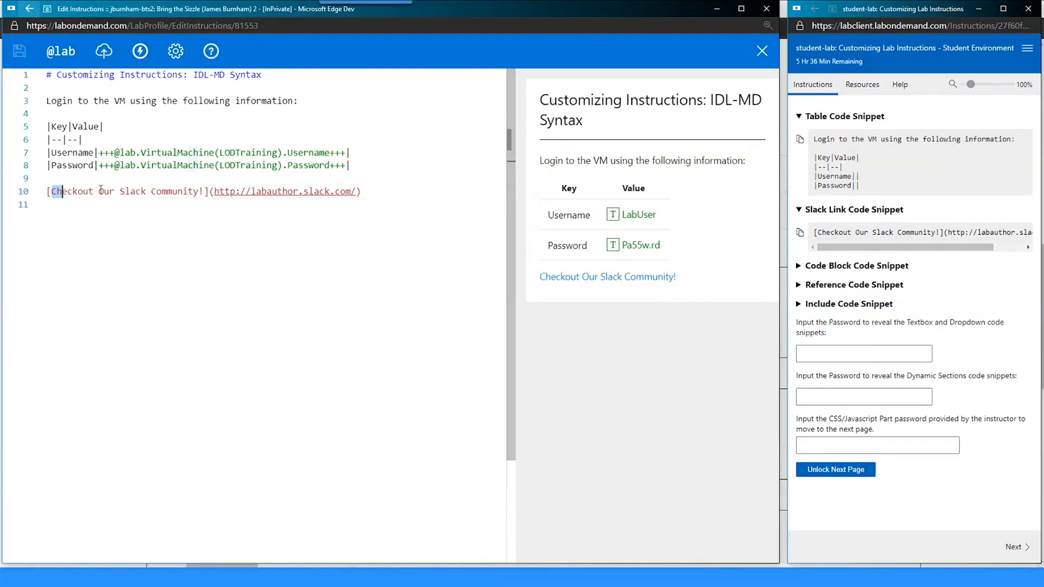
left_click_drag(101, 189, 374, 197)
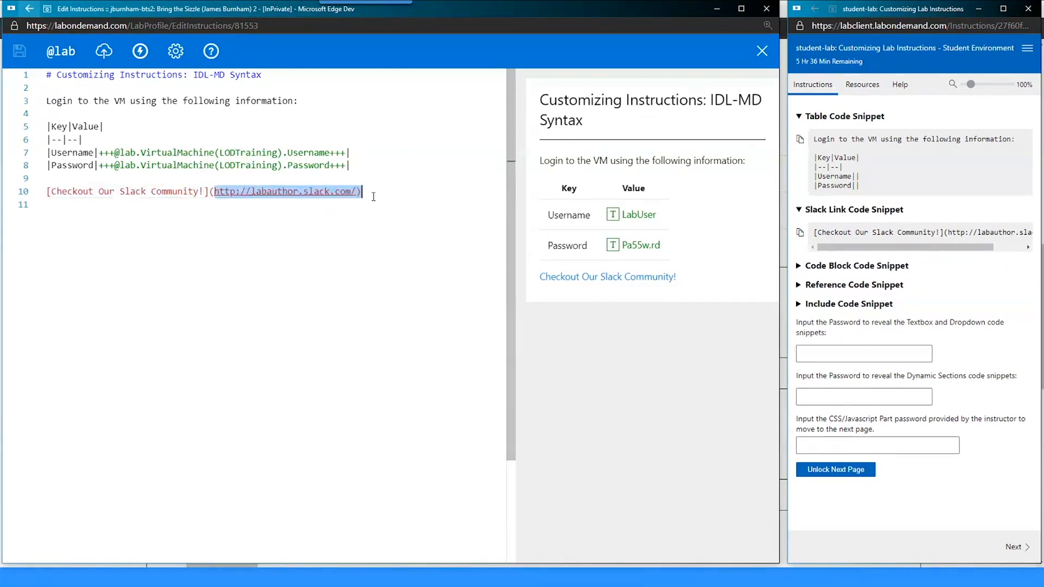
left_click(366, 194)
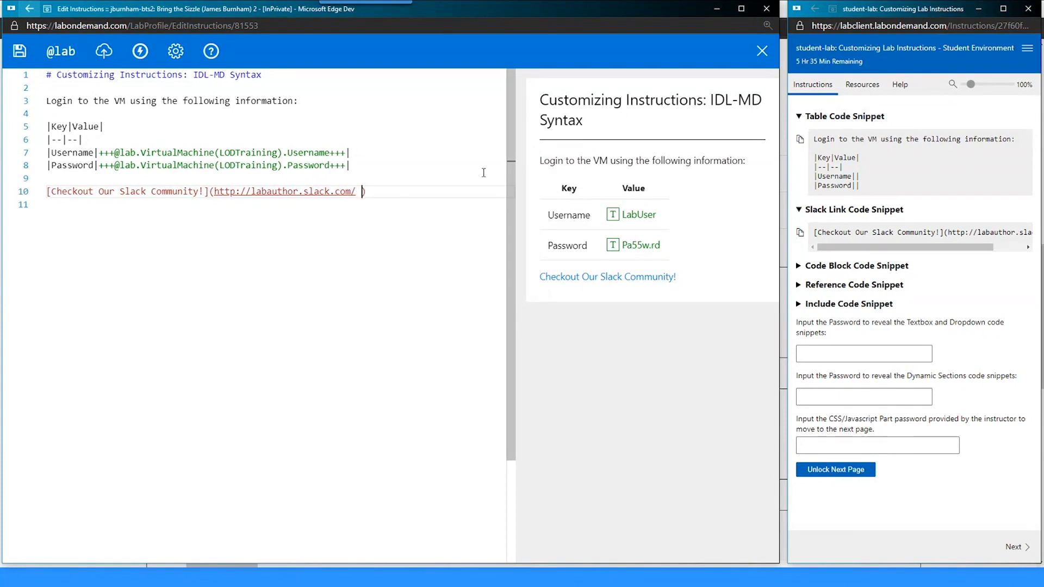
key("ctrl+v")
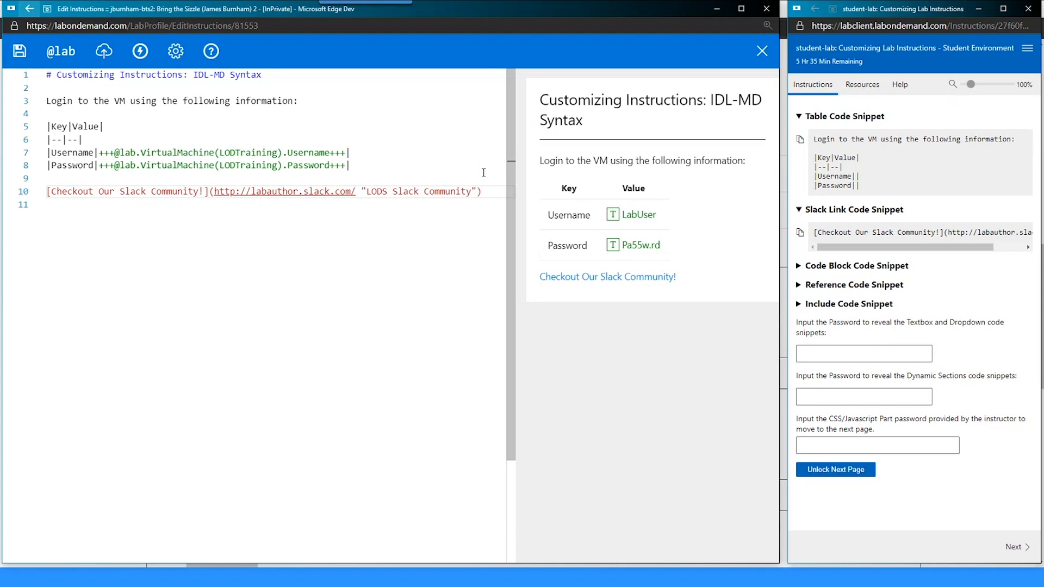
key("ctrl+s")
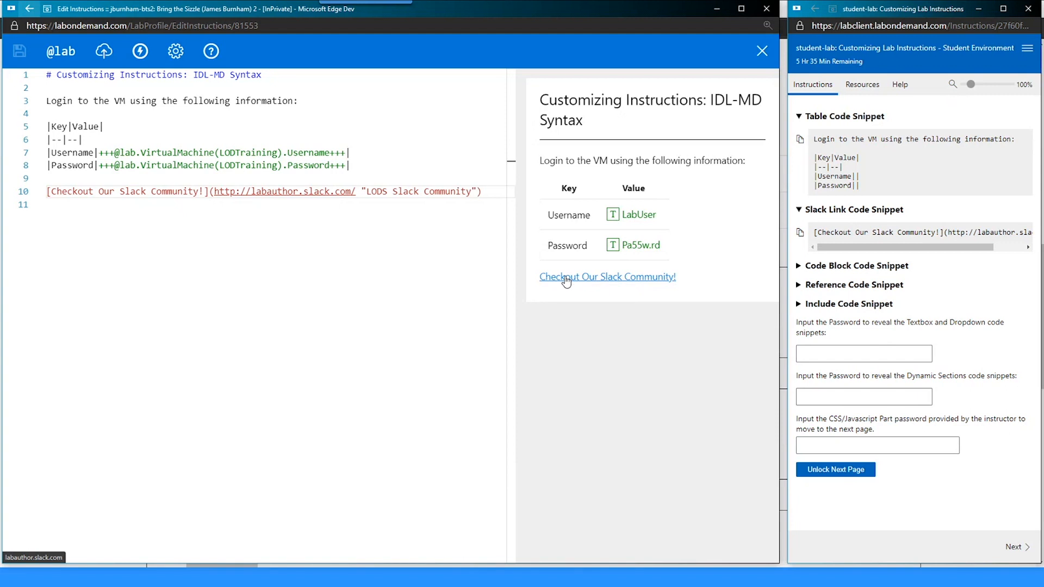
- Leave a blank line after the Slack link, paste a second Key/Value table at line 12, then undo it
key("Return")
key("Return")
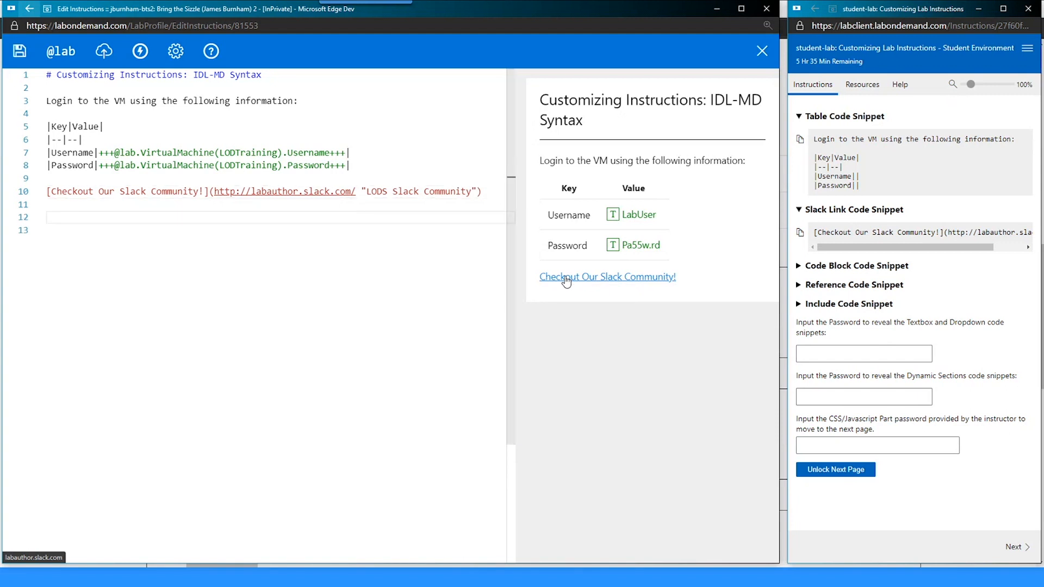
key("BackSpace")
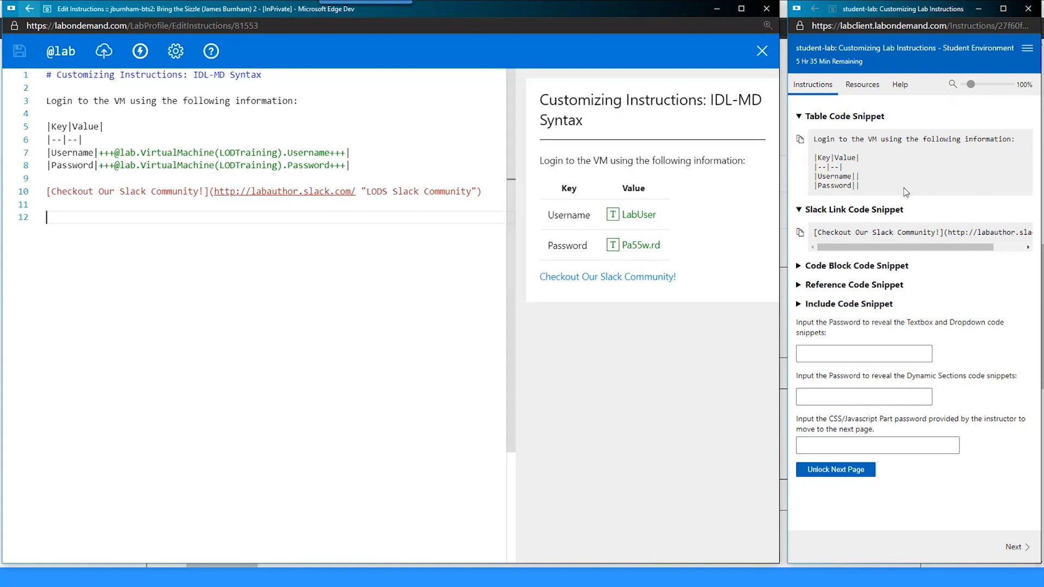
left_click_drag(867, 189, 814, 158)
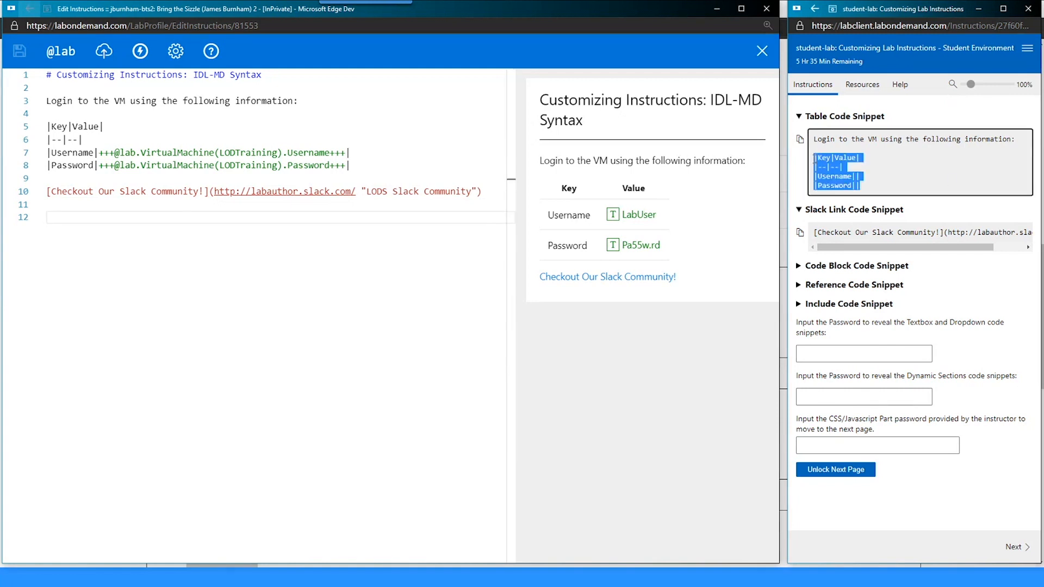
left_click(221, 263)
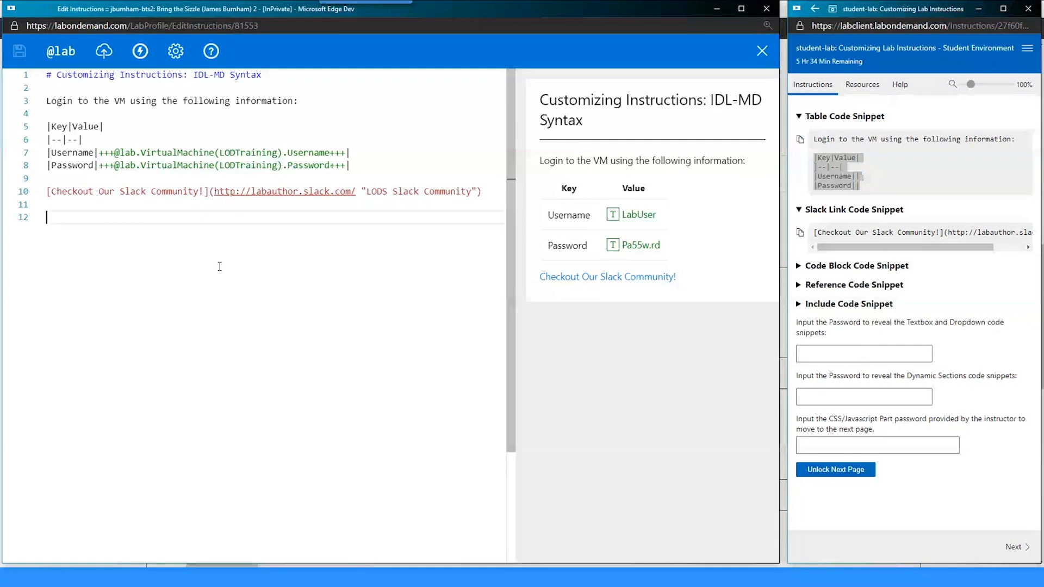
key("ctrl+v")
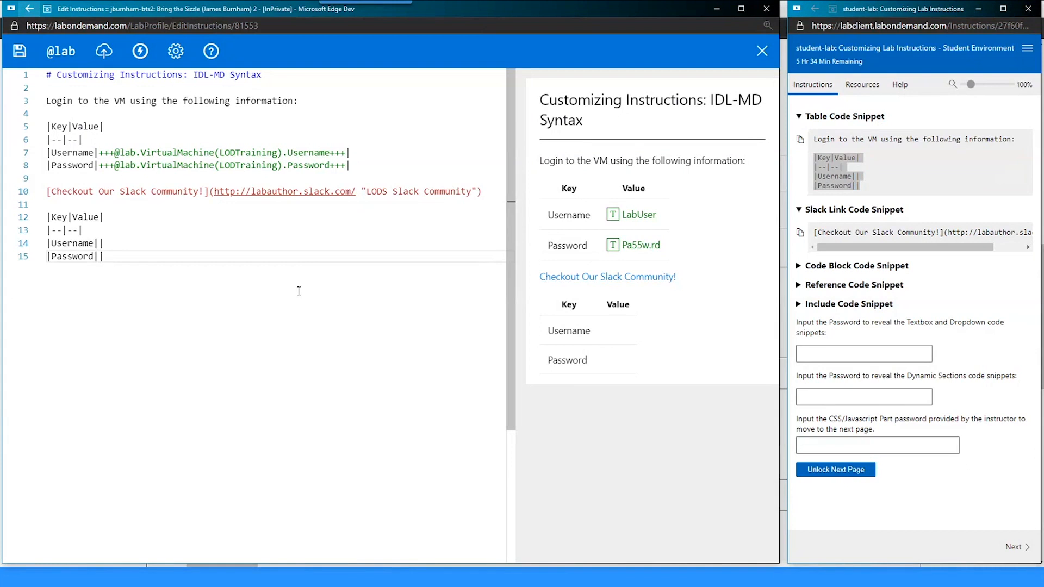
key("ctrl+s")
key("ctrl+z")
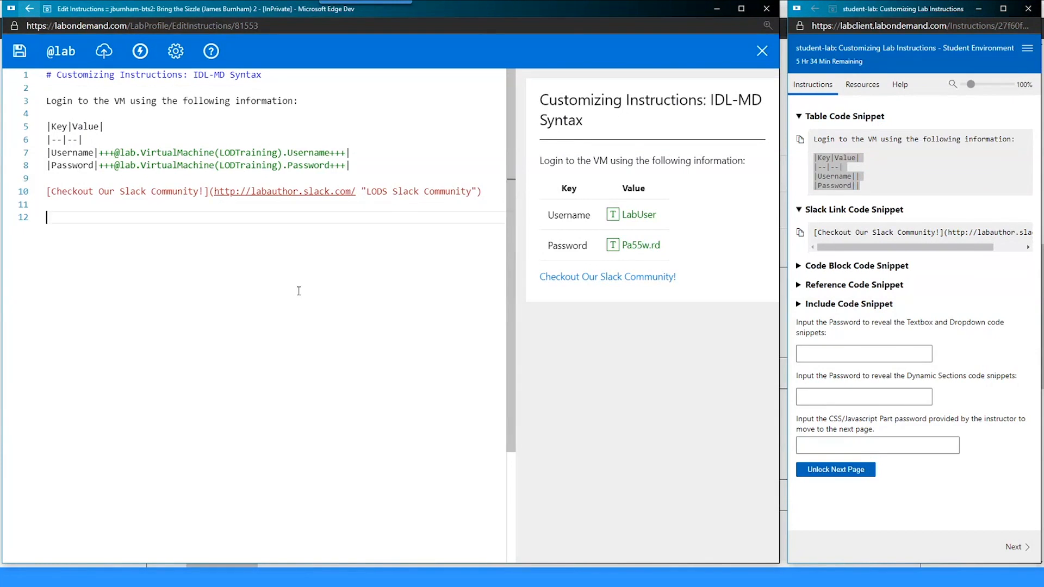
- Copy the Code Block snippet and paste the echo "My favorite food is: Grapes" >> MyFavFood.txt command at line 12
left_click(848, 266)
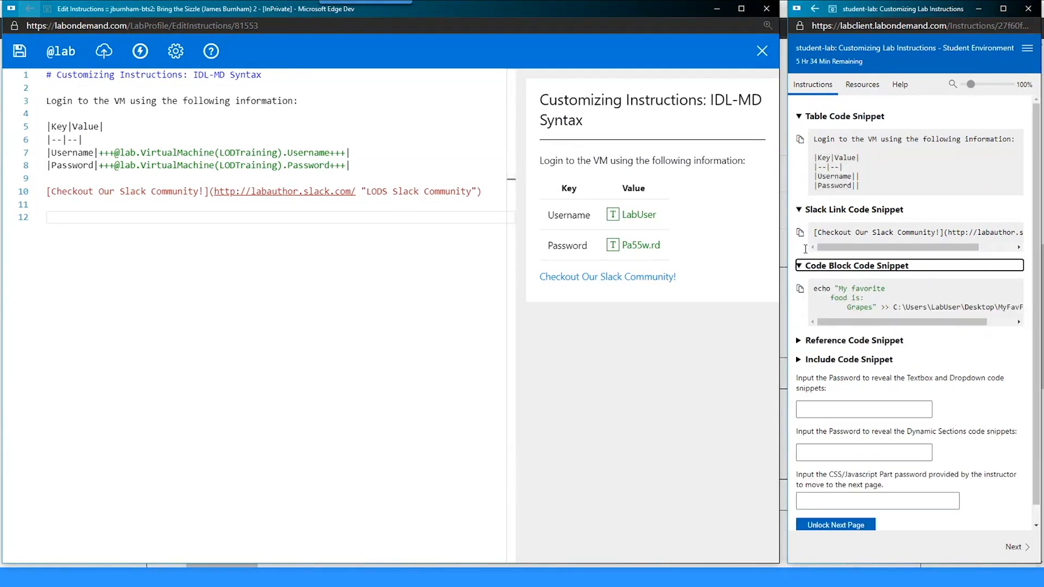
left_click(798, 117)
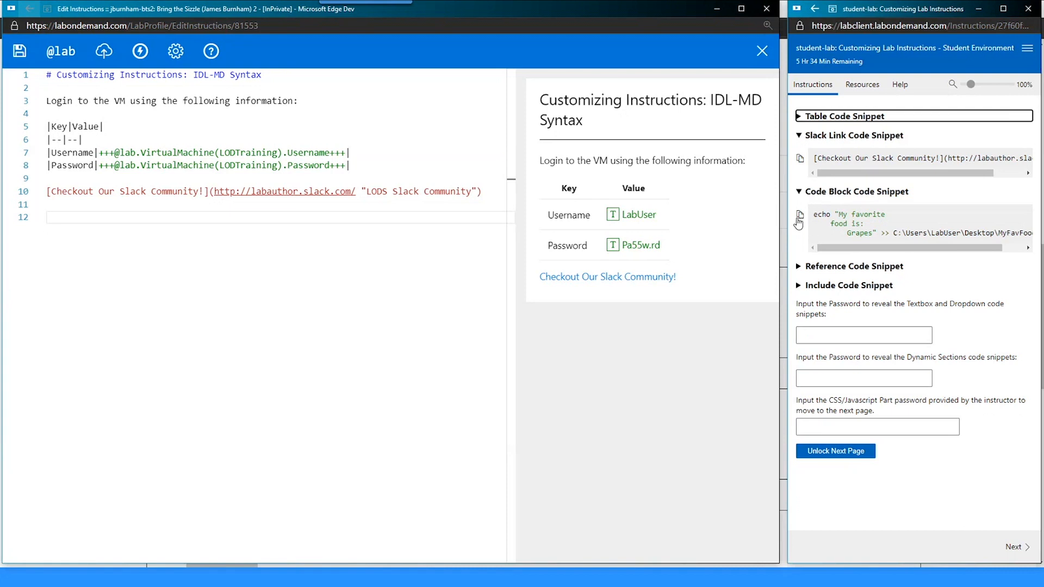
left_click(800, 215)
left_click(174, 240)
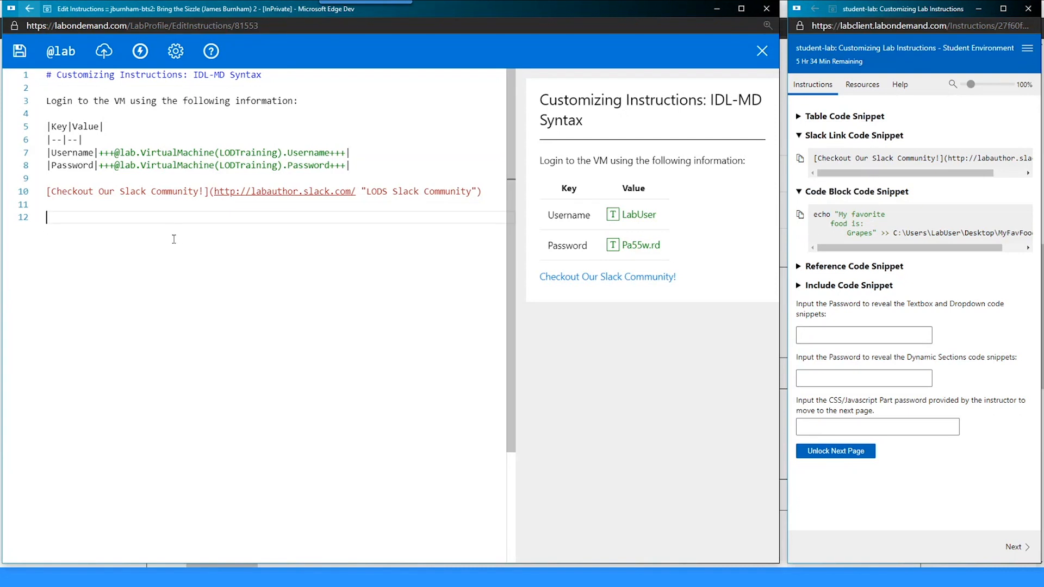
key("ctrl+v")
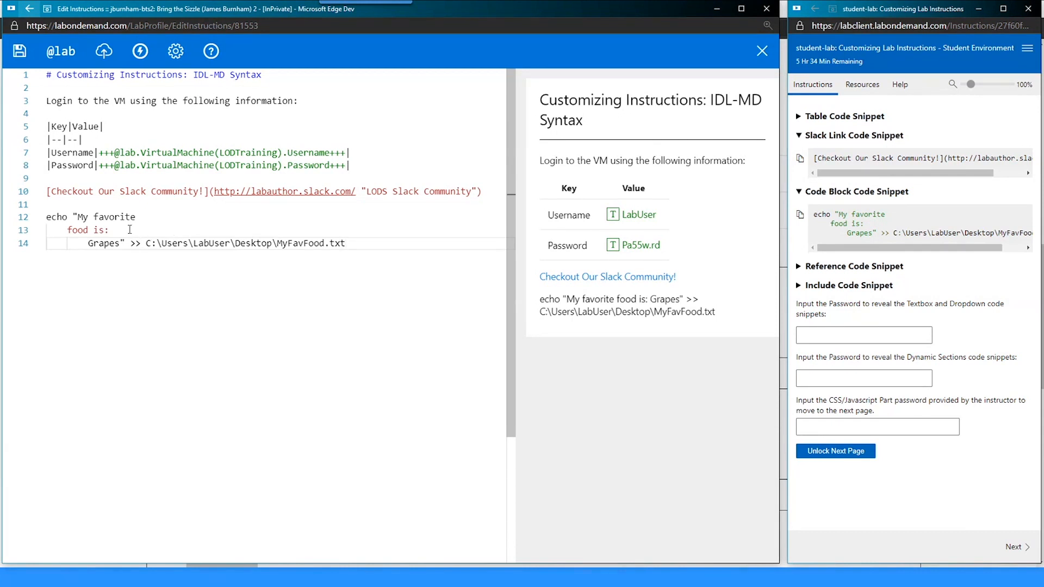
- Check the pasted echo command in the editor and preview, then move to the empty line above it
left_click_drag(52, 231, 91, 245)
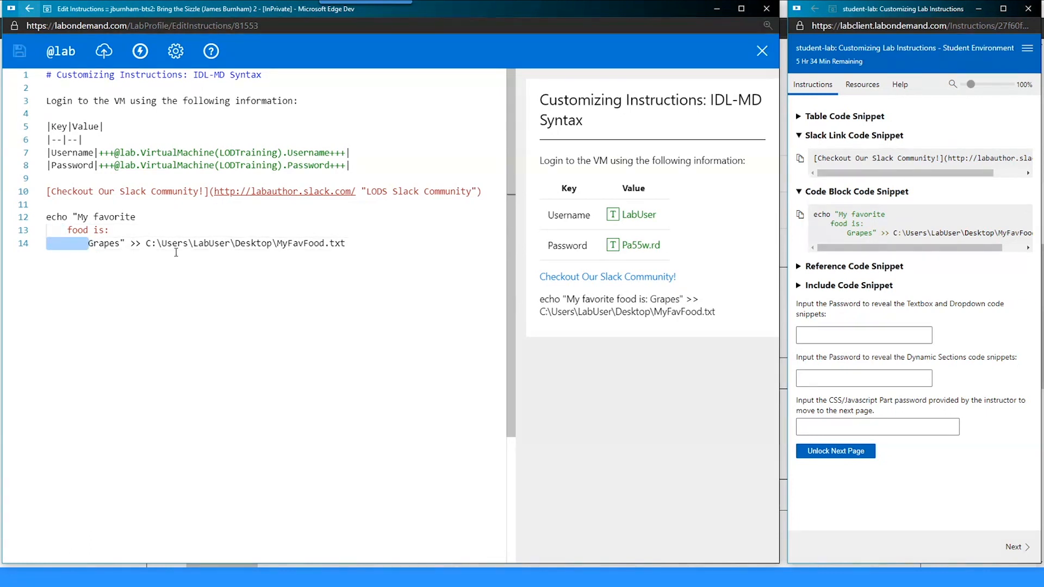
left_click_drag(540, 300, 713, 311)
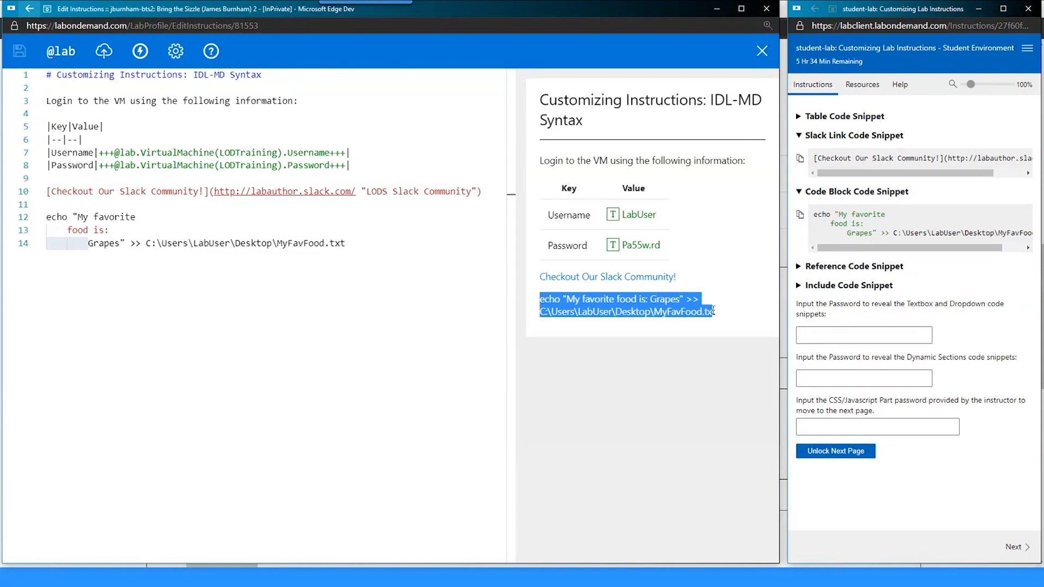
left_click(718, 312)
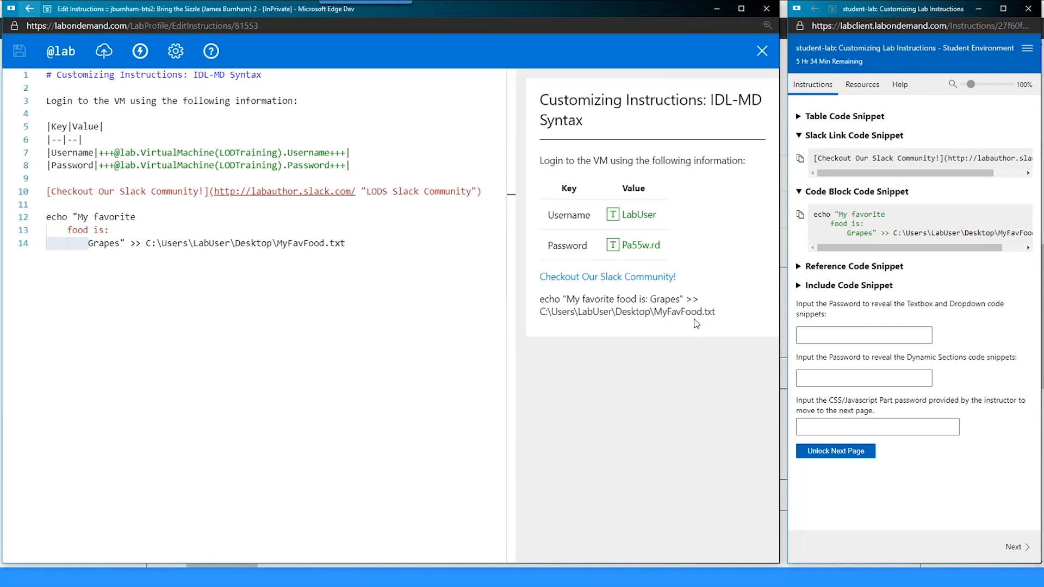
left_click(151, 243)
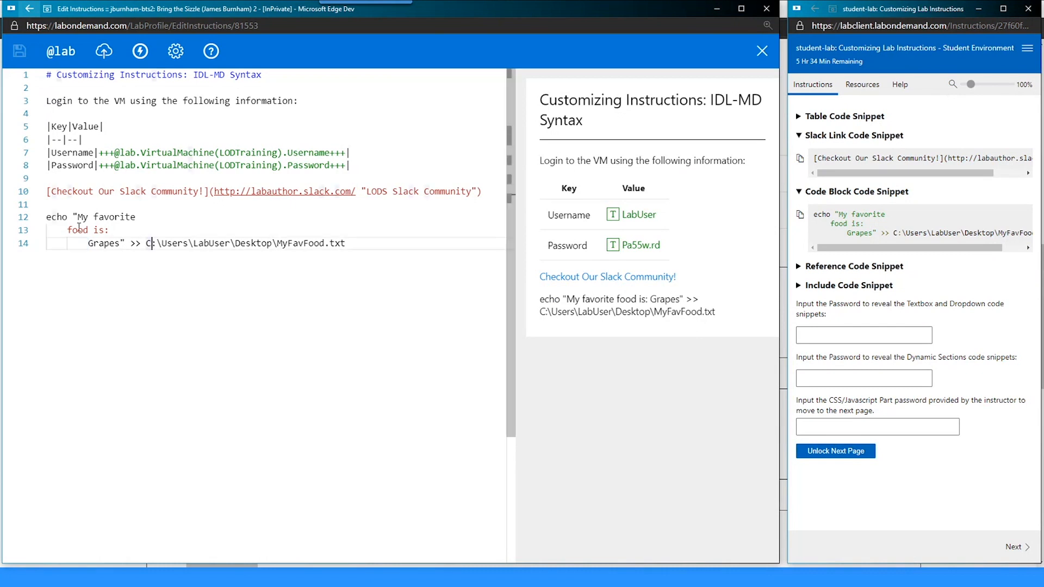
left_click(72, 208)
- Add ``` fence lines directly above and below the three-line echo command
key("Return")
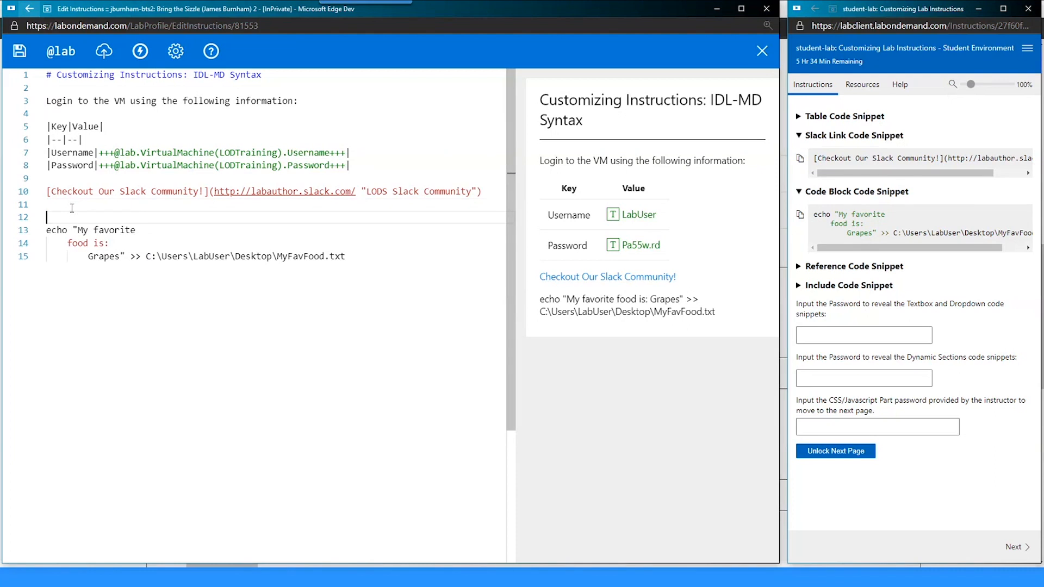
type("```")
key("Down")
key("Down")
key("Down")
key("End")
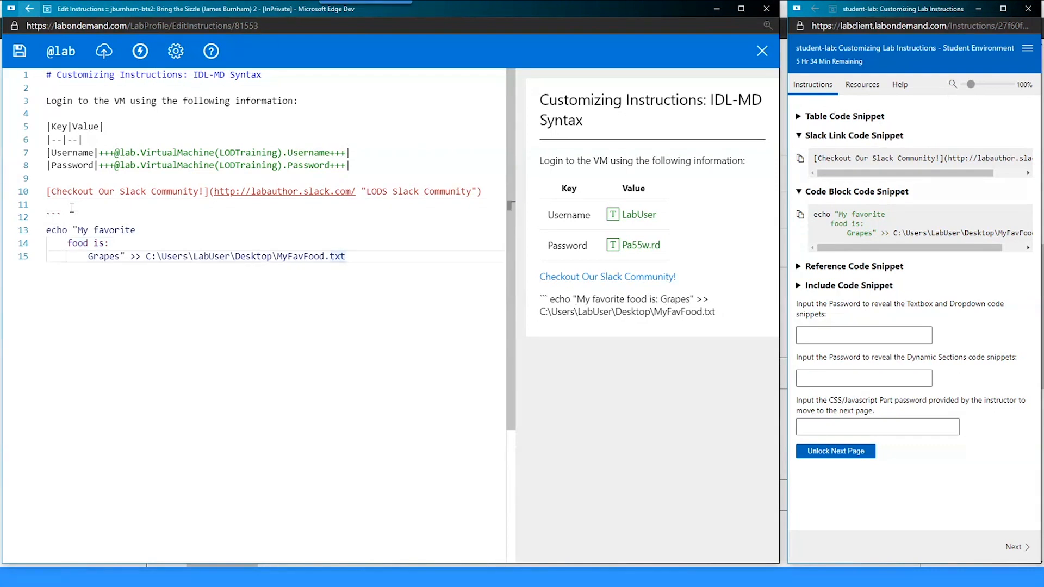
key("Return")
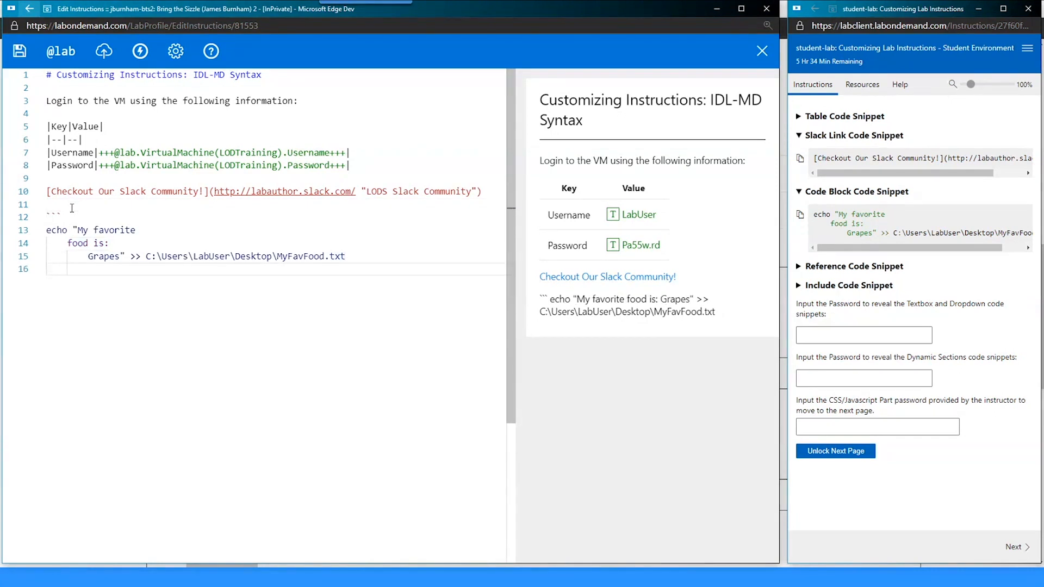
key("BackSpace")
type("```")
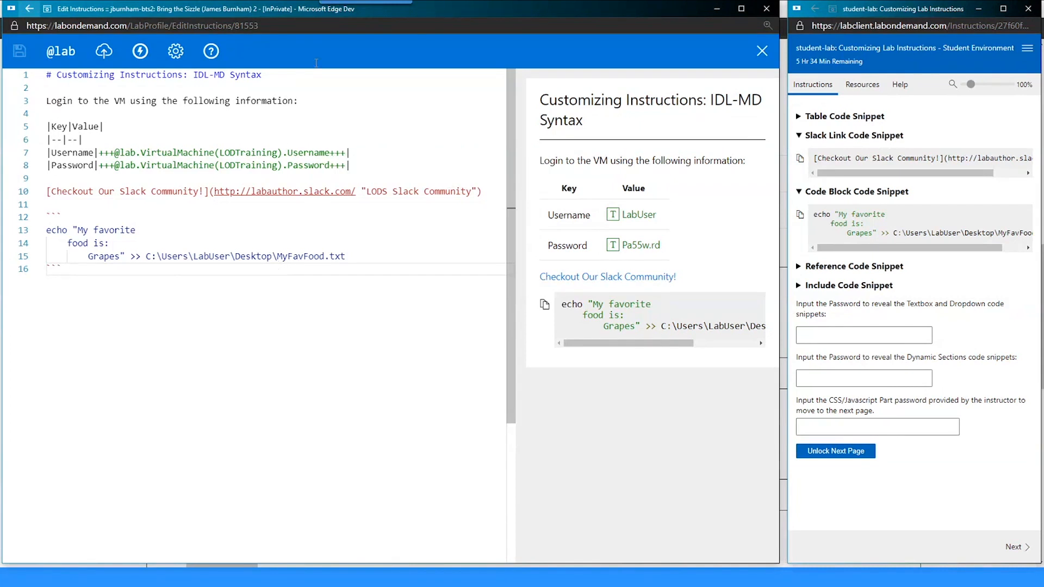
left_click(90, 217)
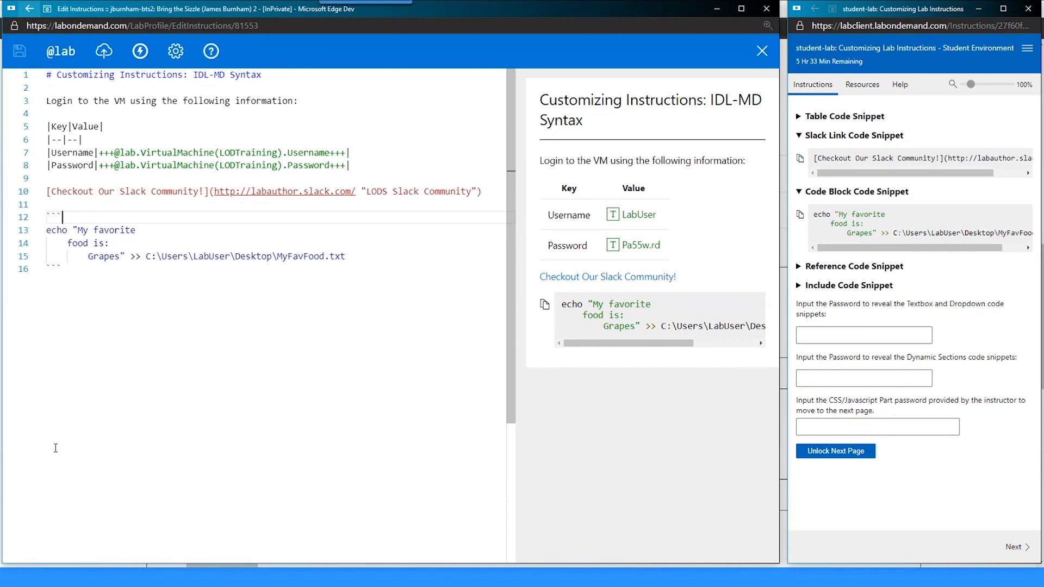
- Append BASH to the opening ``` fence, save, and delete the stray letters typed after it
type("BASH")
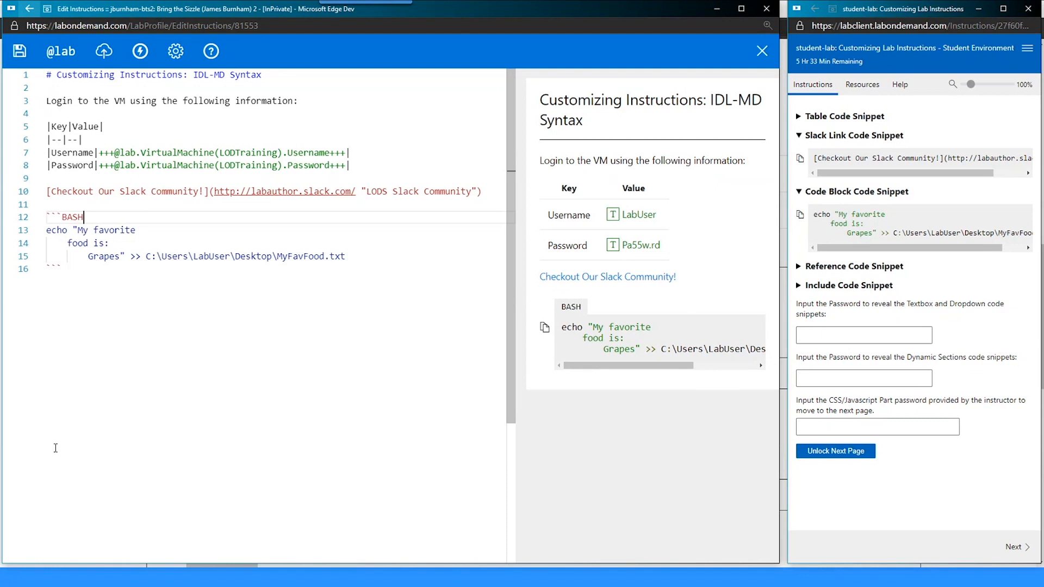
key("ctrl+s")
type("dvdvdvdvv")
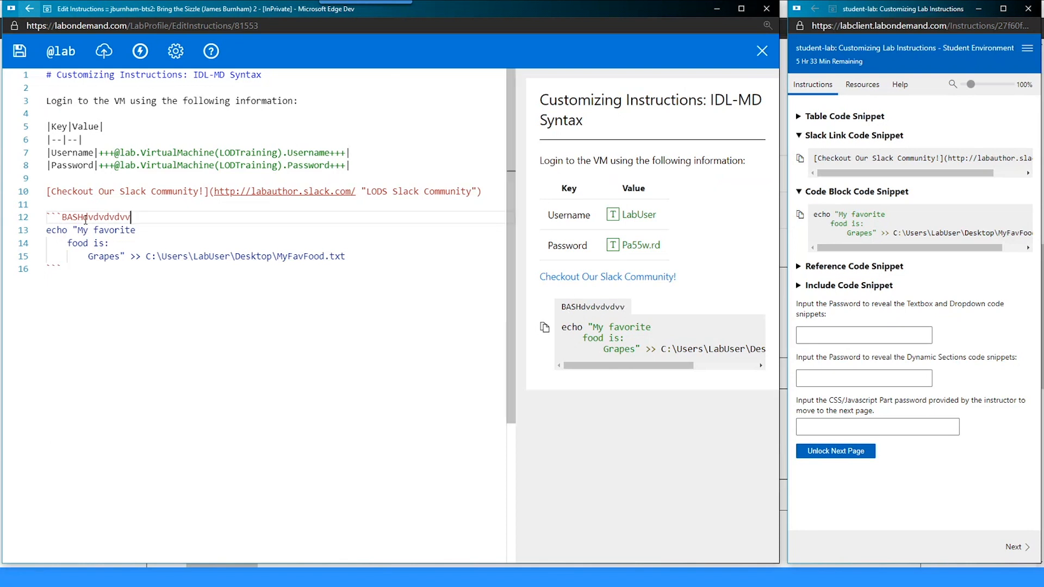
left_click_drag(84, 218, 136, 217)
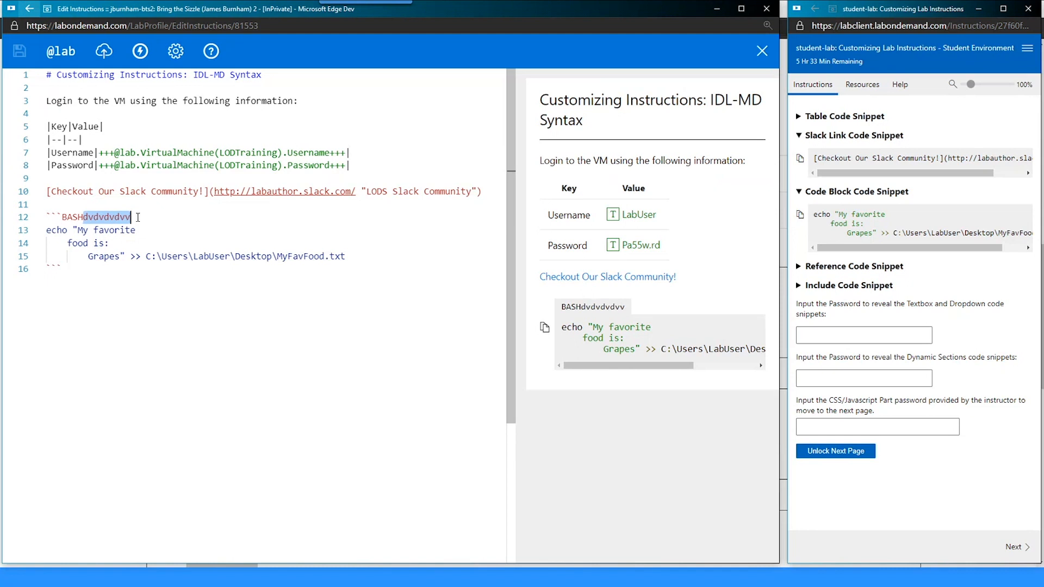
key("BackSpace")
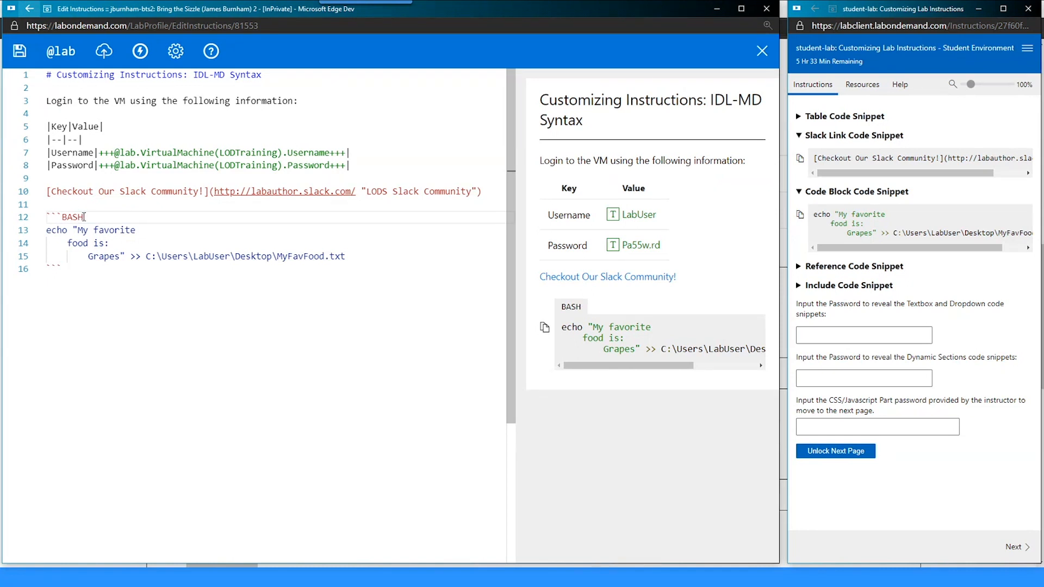
- Search the instructions for ```BASH, then return the caret to the end of that fence line
left_click_drag(84, 218, 47, 217)
key("ctrl+f")
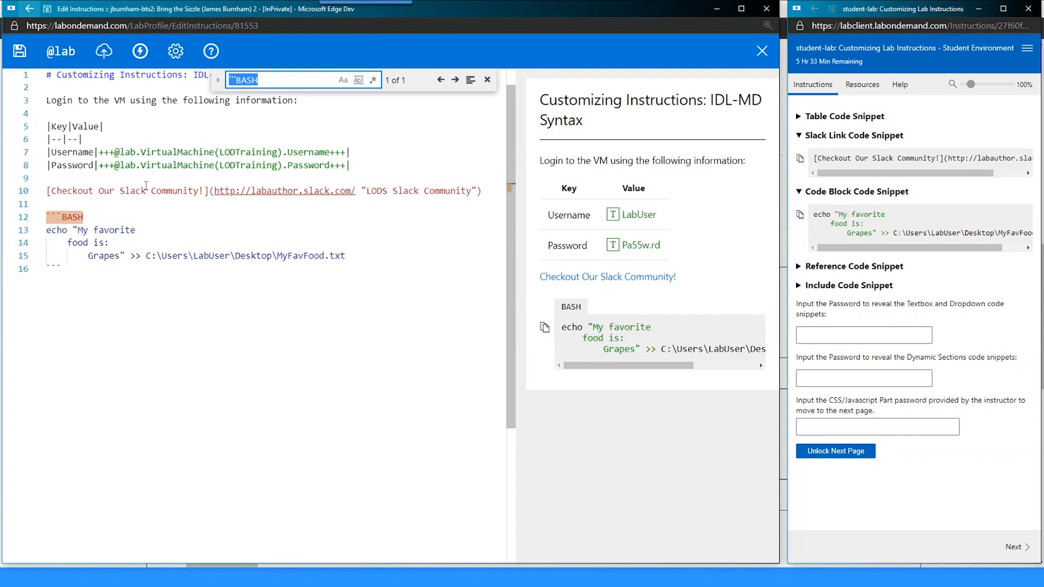
left_click(487, 80)
left_click(98, 210)
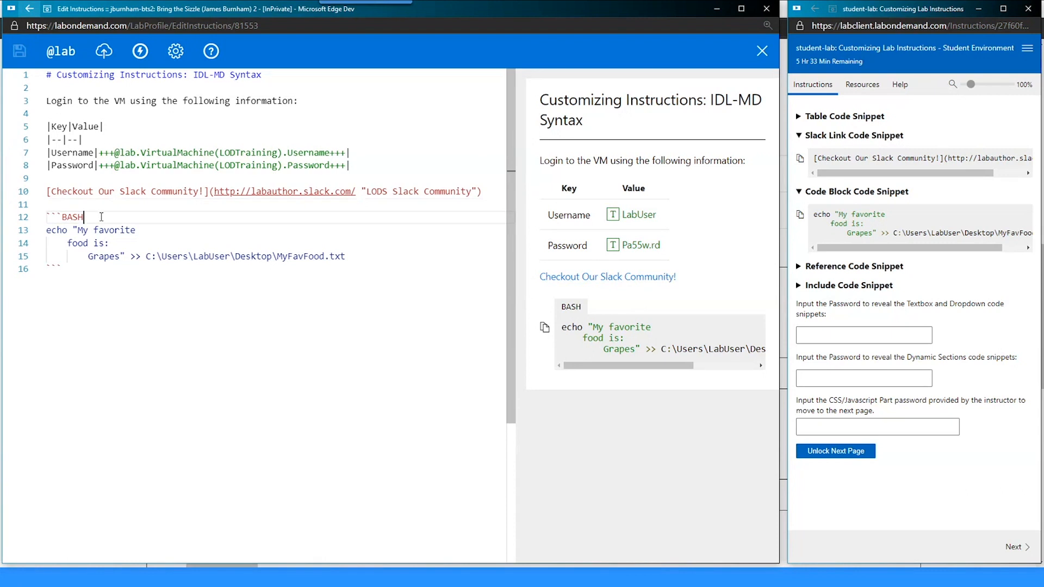
left_click(103, 219)
- Append -notab and then -nocolor-linenums after ```BASH on line 12, saving each change
type("-")
type("notab")
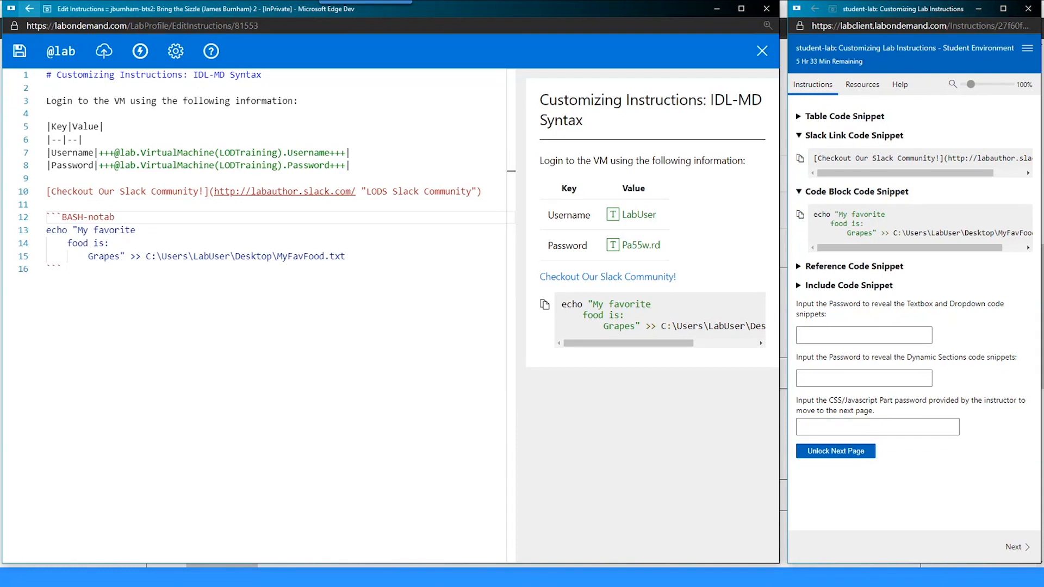
key("ctrl+s")
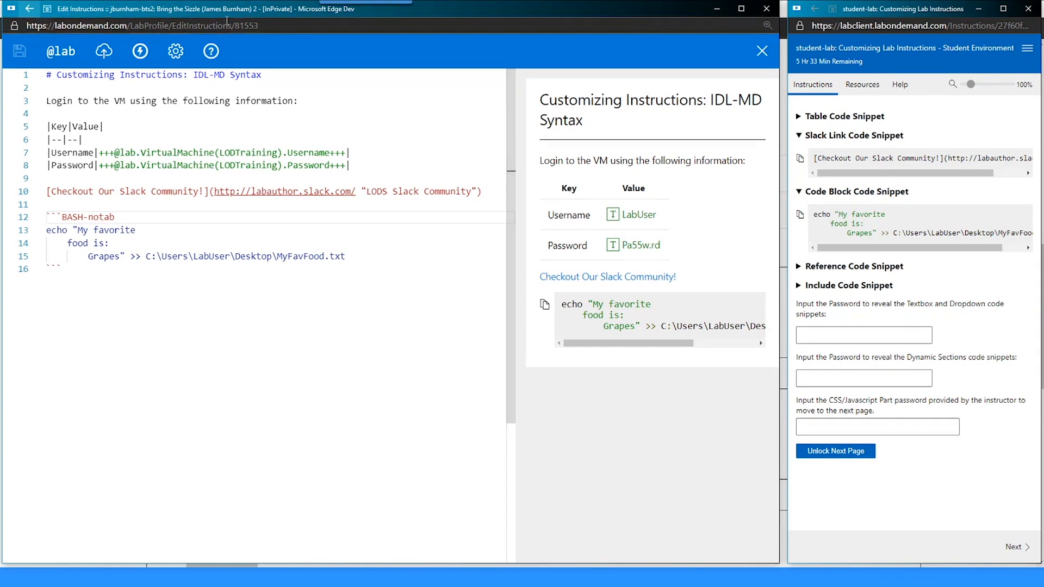
right_click(158, 213)
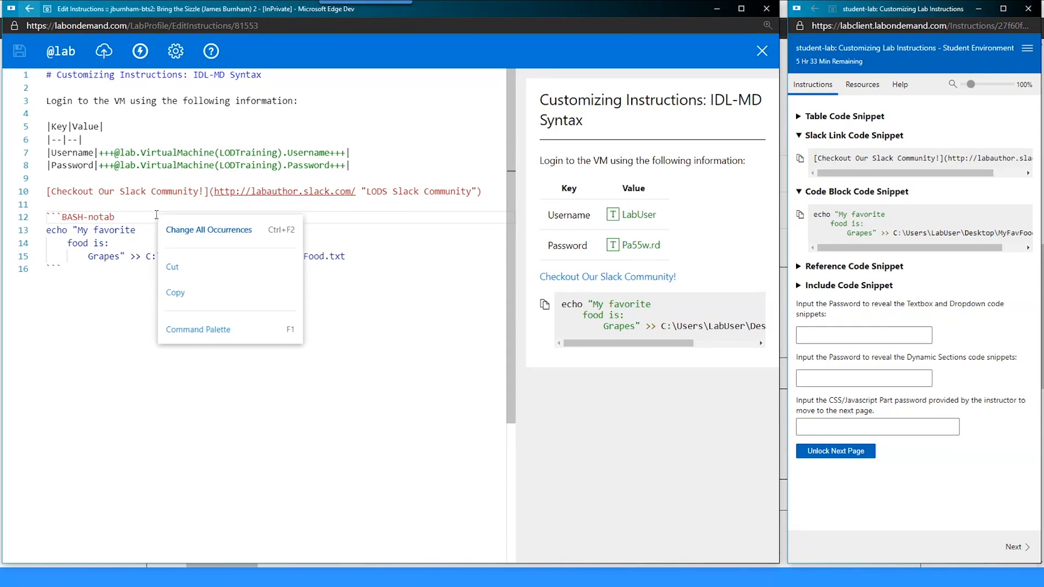
left_click(122, 217)
type("-nocolor-linenums")
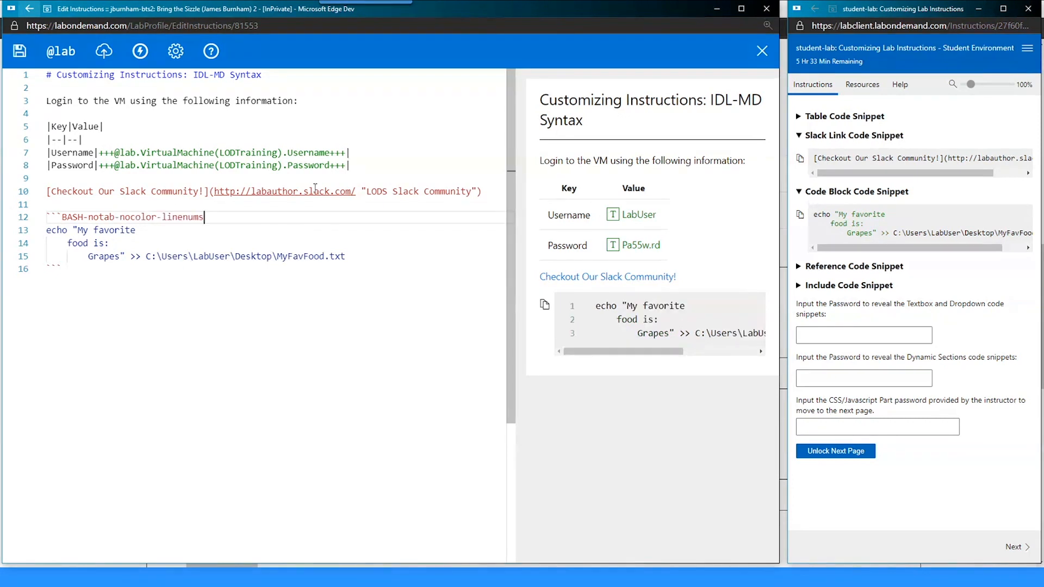
key("ctrl+s")
- Undo and redo the -nocolor-linenums options to compare the preview, saving each time
key("ctrl+z")
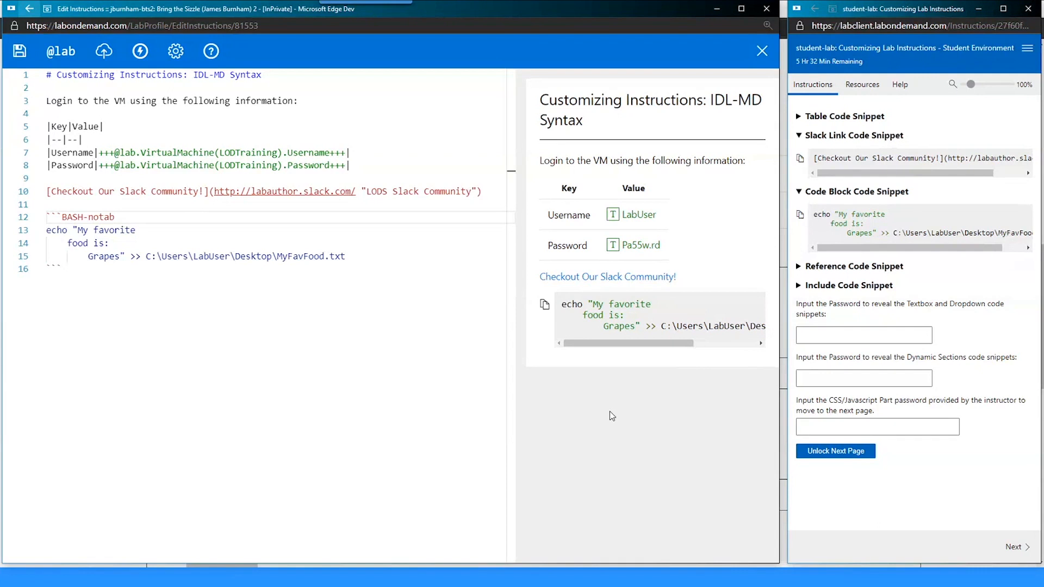
key("ctrl+s")
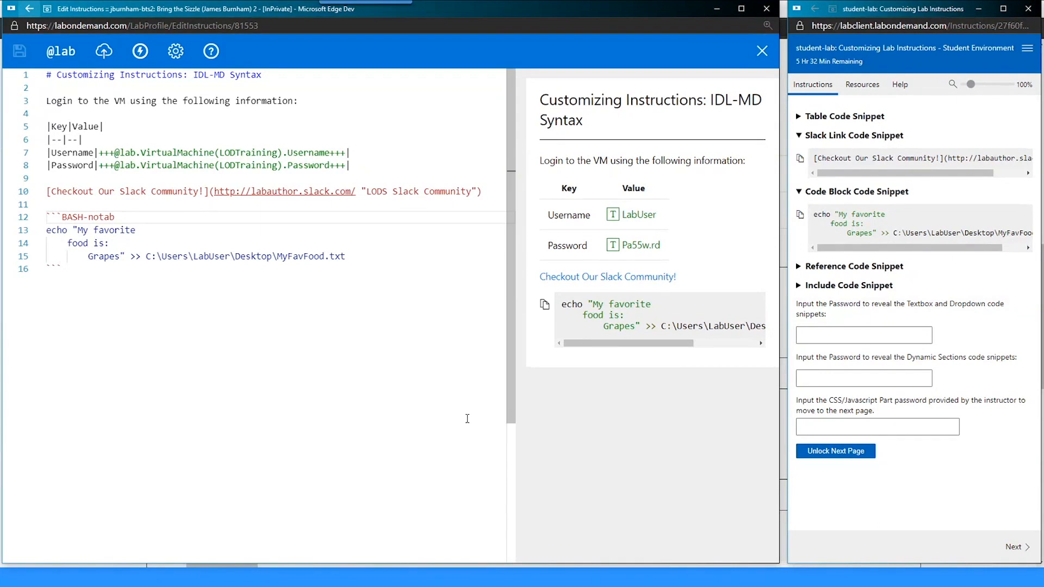
key("ctrl+y")
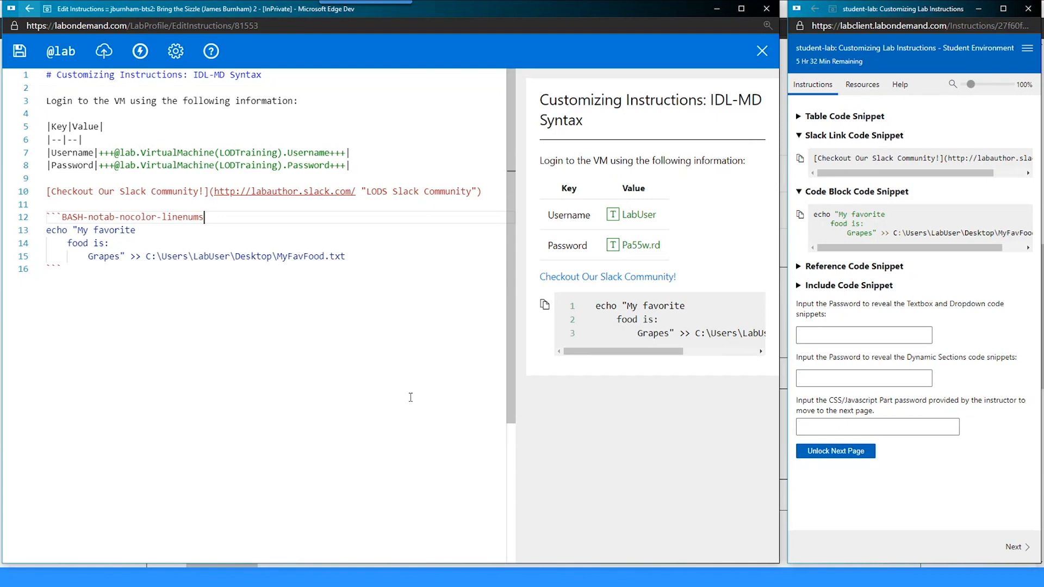
key("ctrl+s")
- Add -nocopy to complete the fence as ```BASH-notab-nocolor-linenums-nocopy
type("-noc")
key("ctrl+s")
type("py")
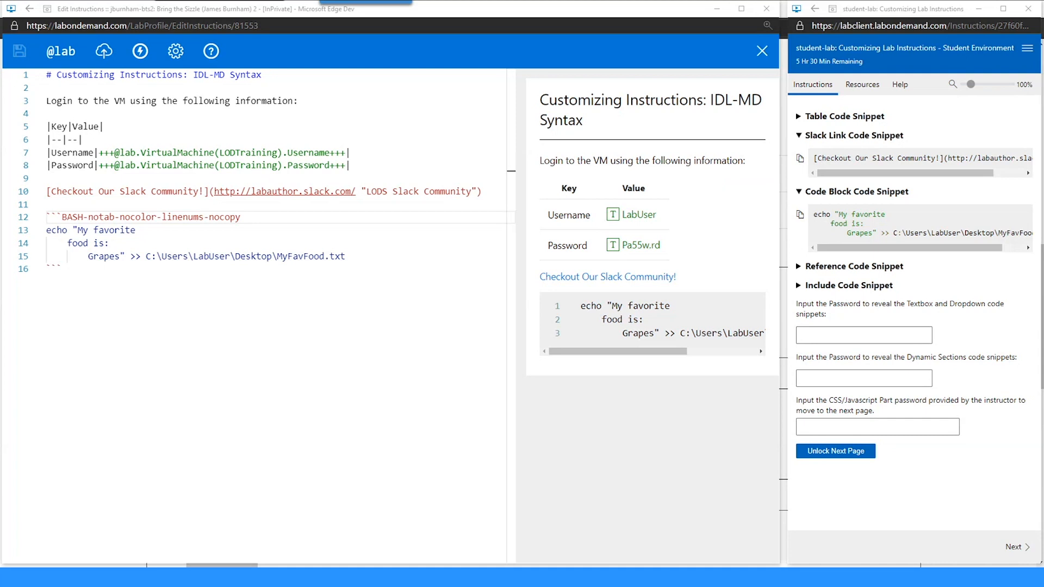
left_click(618, 278)
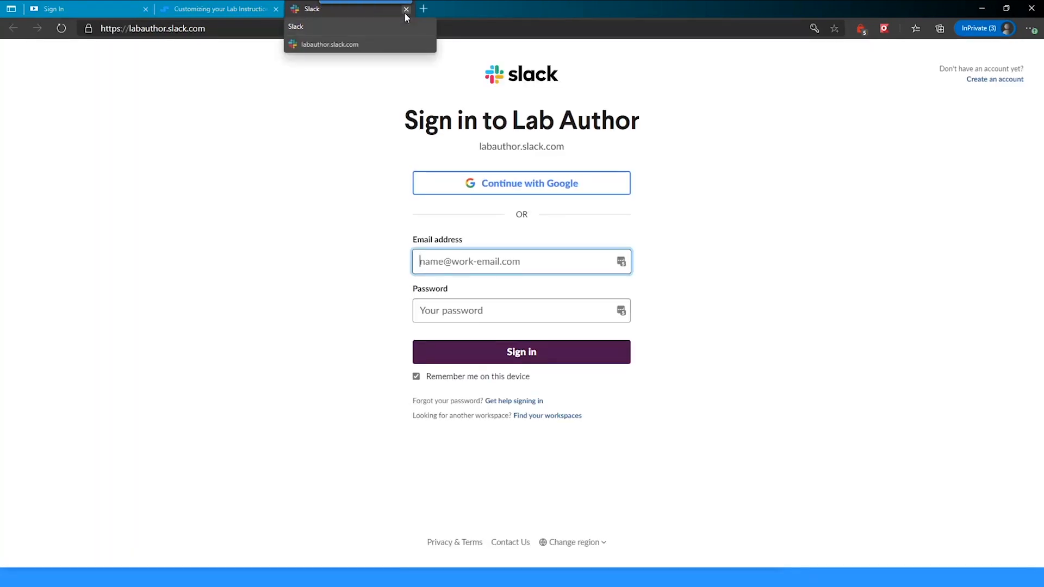
left_click(406, 9)
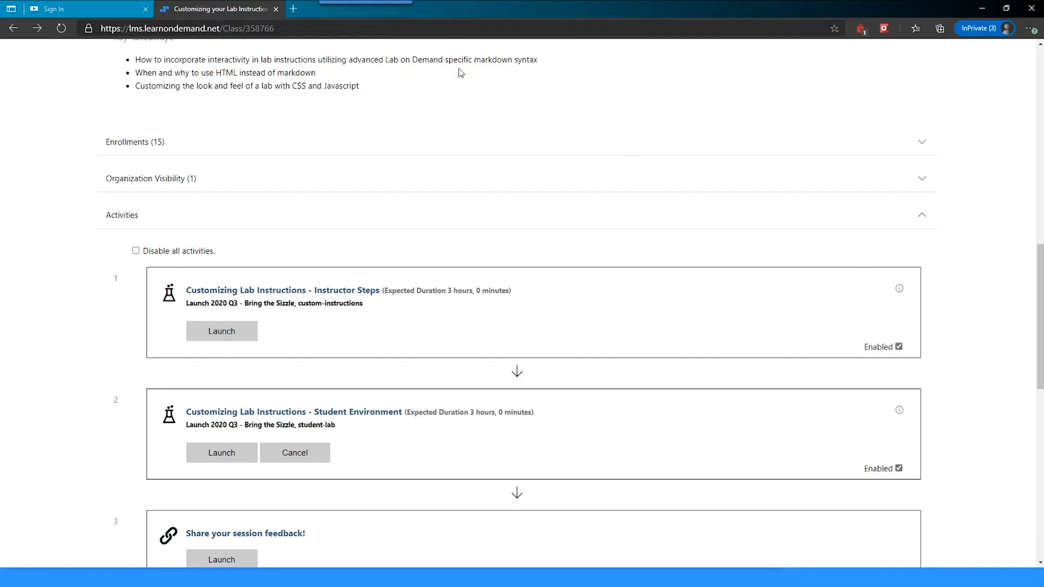
left_click(983, 16)
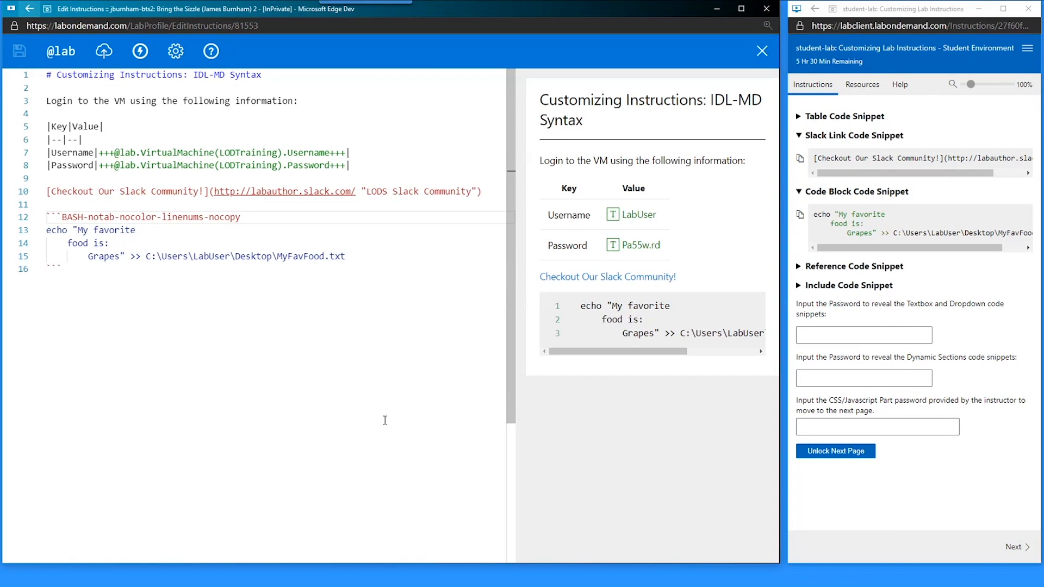
left_click_drag(481, 192, 40, 197)
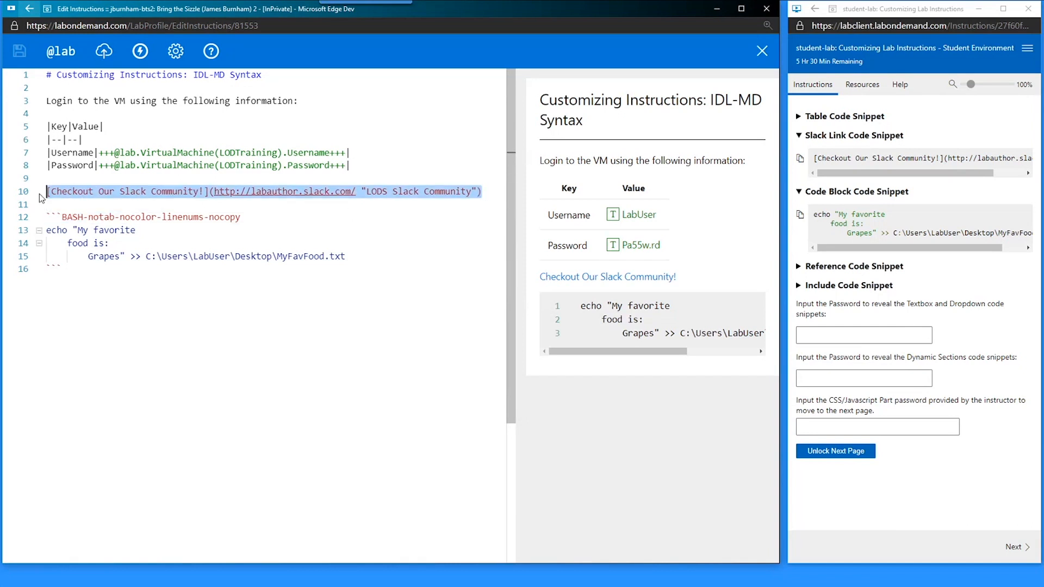
- Open the IDL-MD cheat sheet and search it for 'command'
left_click(211, 51)
key("ctrl+f")
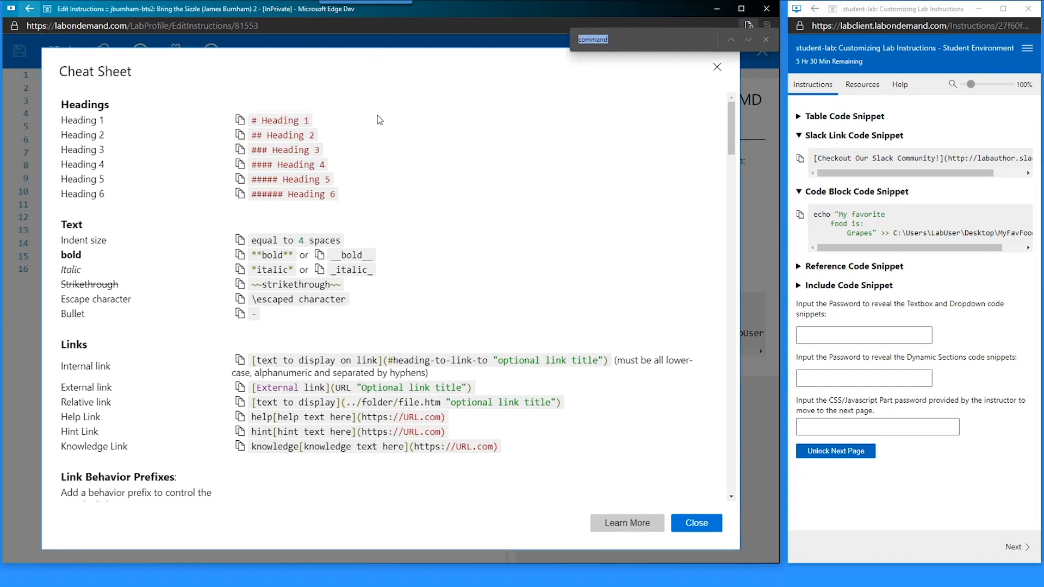
key("Return")
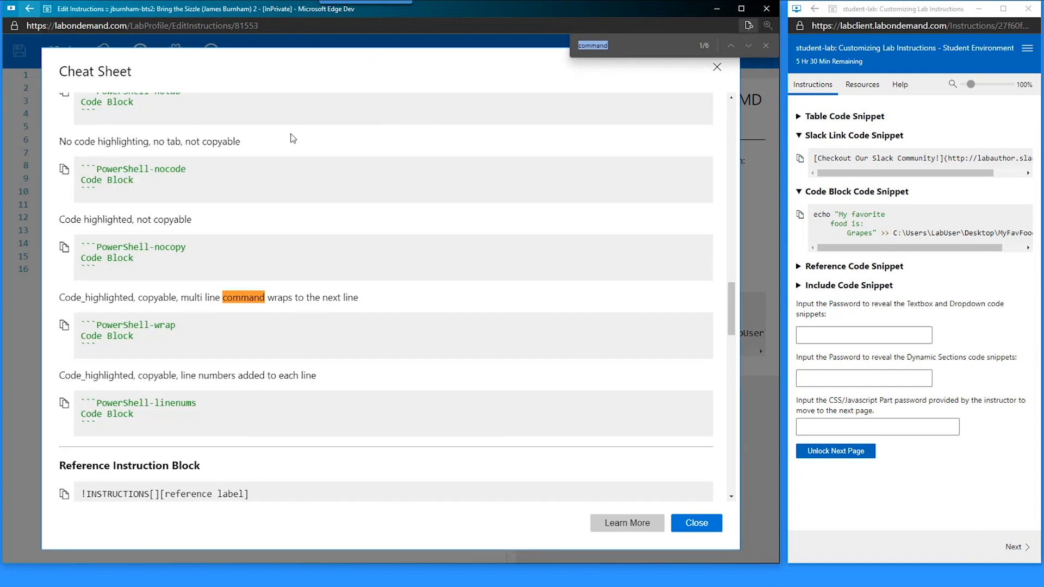
key("Return")
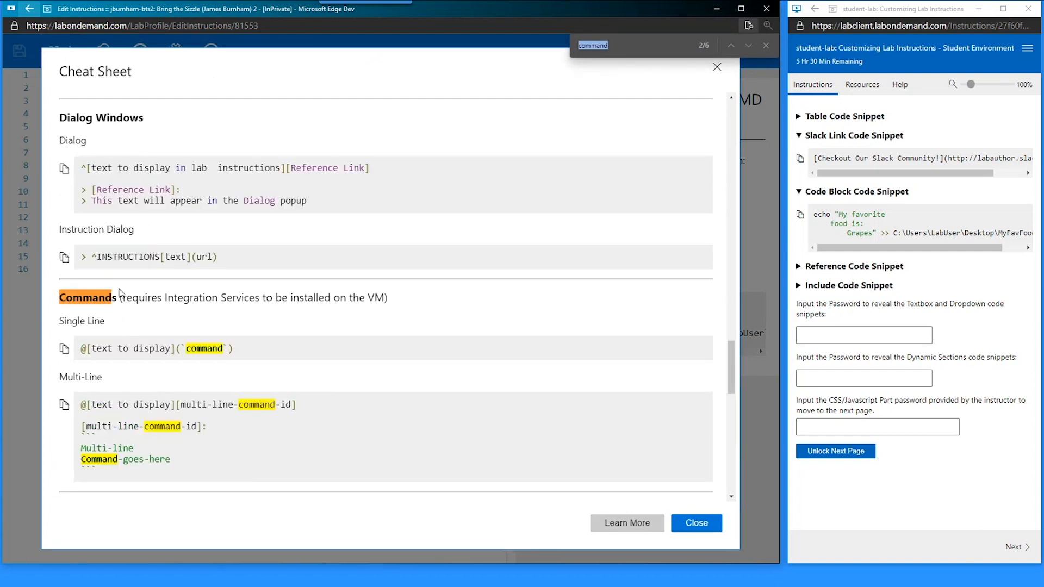
- Examine the Commands section's @ and backtick syntax for single-line commands
double_click(96, 298)
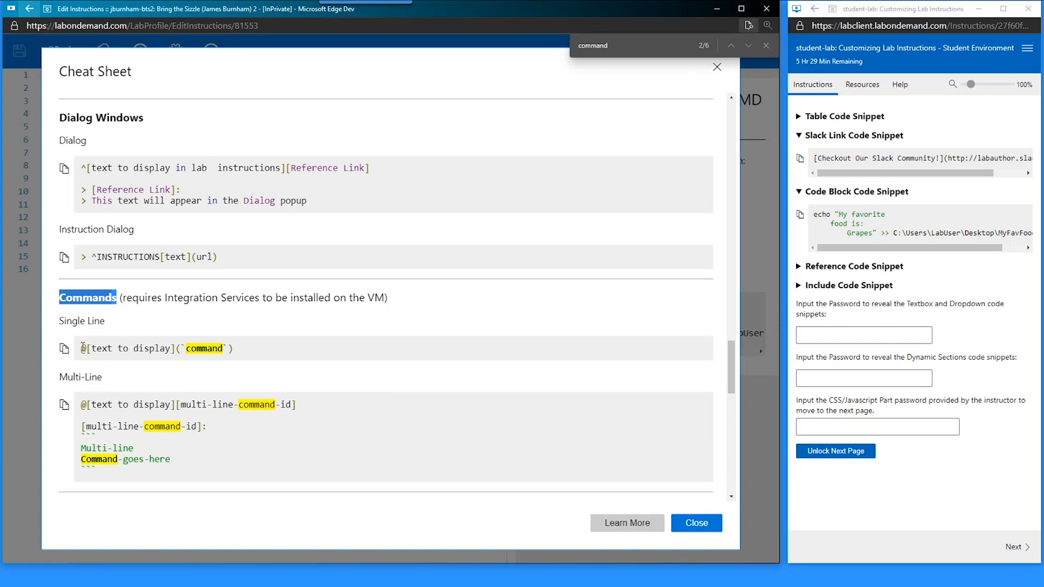
left_click_drag(83, 347, 88, 348)
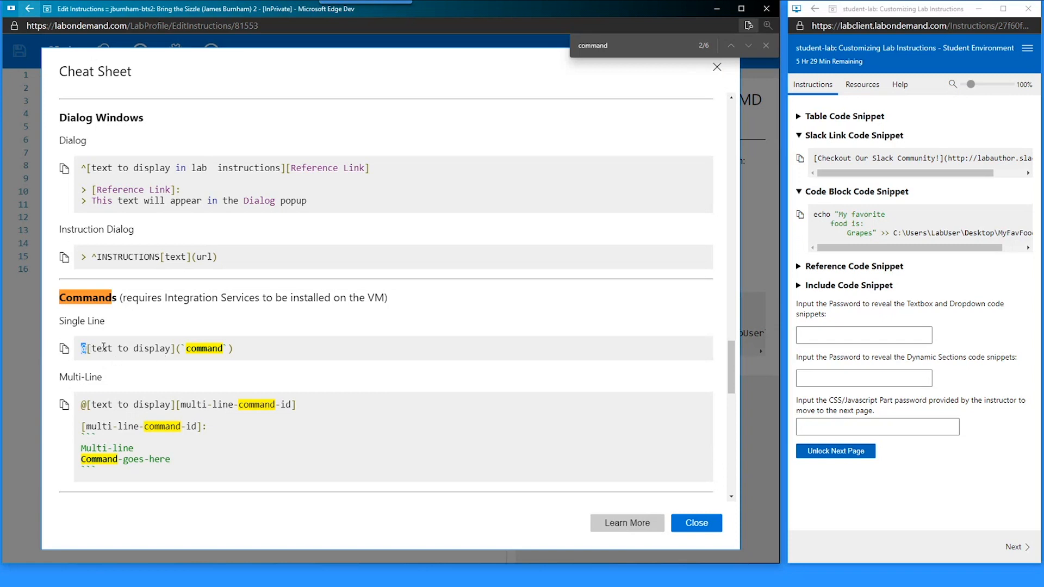
left_click_drag(182, 348, 186, 348)
left_click_drag(81, 349, 86, 348)
left_click(186, 348)
- Trial-wrap the Slack link on line 10 as an @ command with backticks and save
left_click(696, 523)
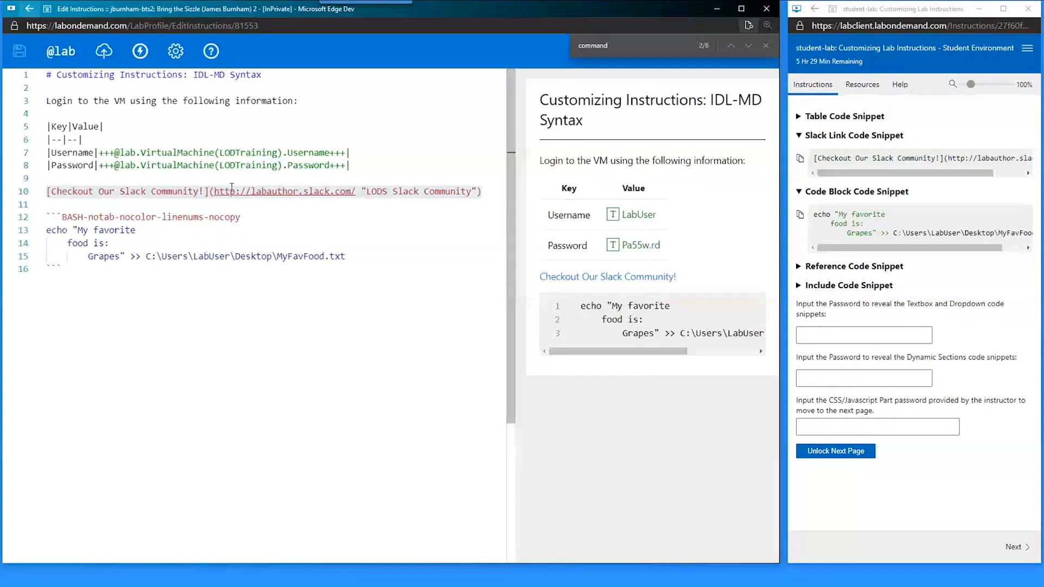
left_click_drag(50, 191, 481, 191)
key("End")
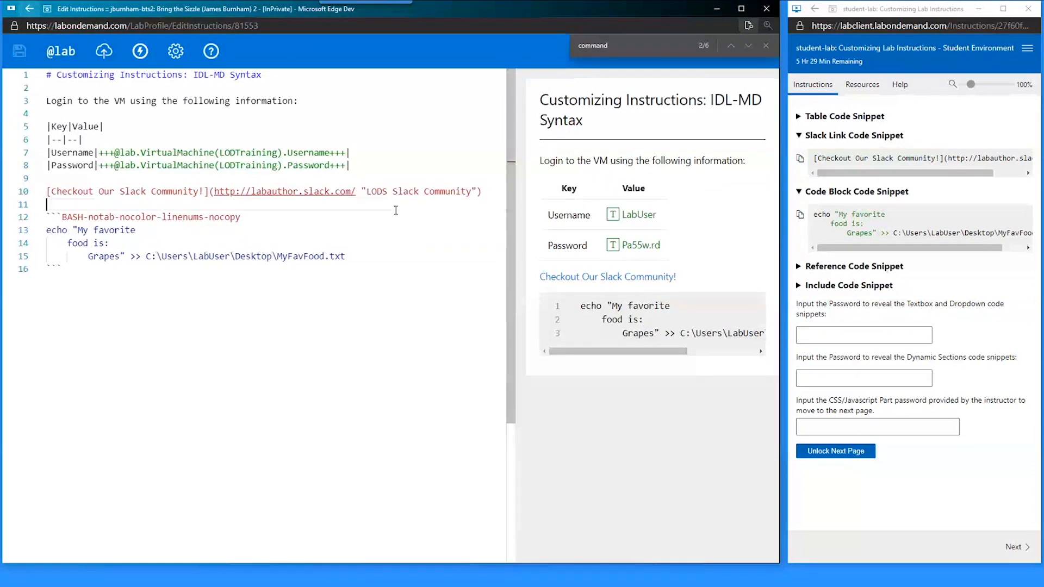
key("Home")
type("@")
key("End")
type("`")
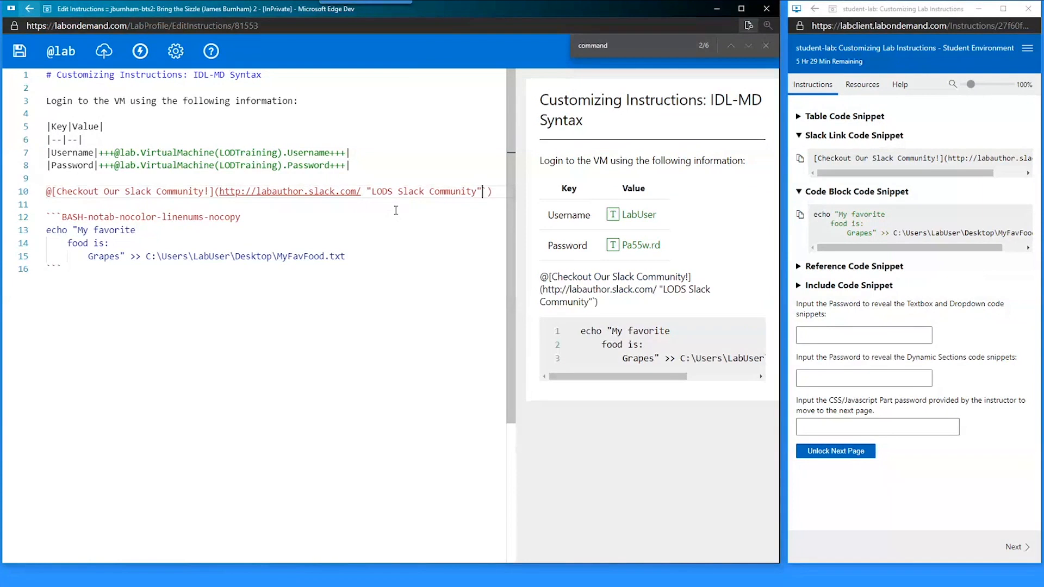
key("Left")
key("Left")
key("Left")
key("Left")
key("Left")
key("Left")
key("Left")
key("Left")
key("Left")
key("Left")
key("Left")
key("Left")
key("Left")
key("Left")
key("Left")
key("Left")
key("Left")
key("Left")
key("Left")
key("Left")
key("Left")
key("Left")
key("Left")
key("Left")
type("`")
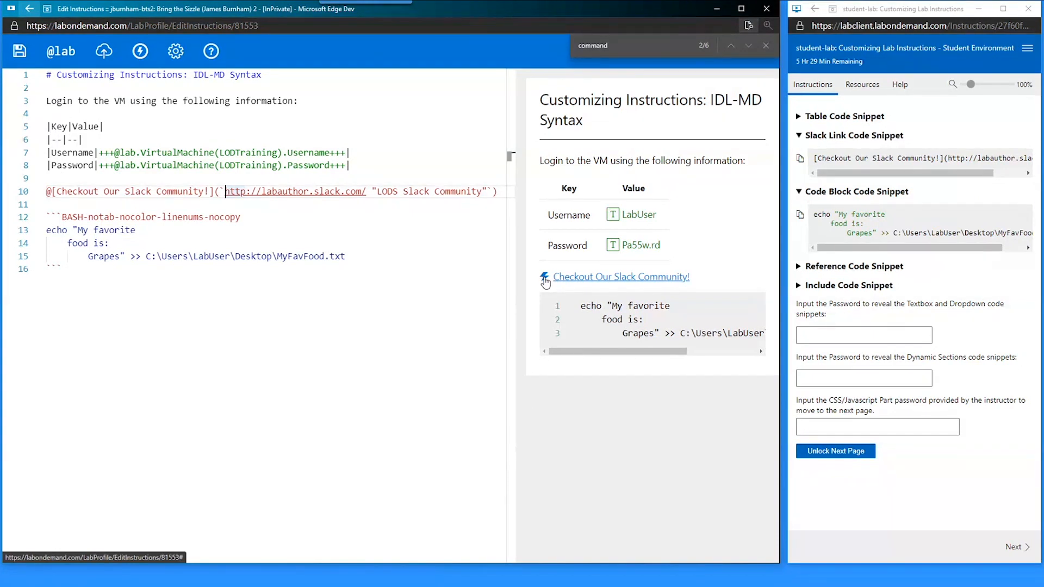
key("ctrl+s")
- Strip the @ and backticks from the Slack link, then add blank lines after the code block
key("BackSpace")
key("End")
key("BackSpace")
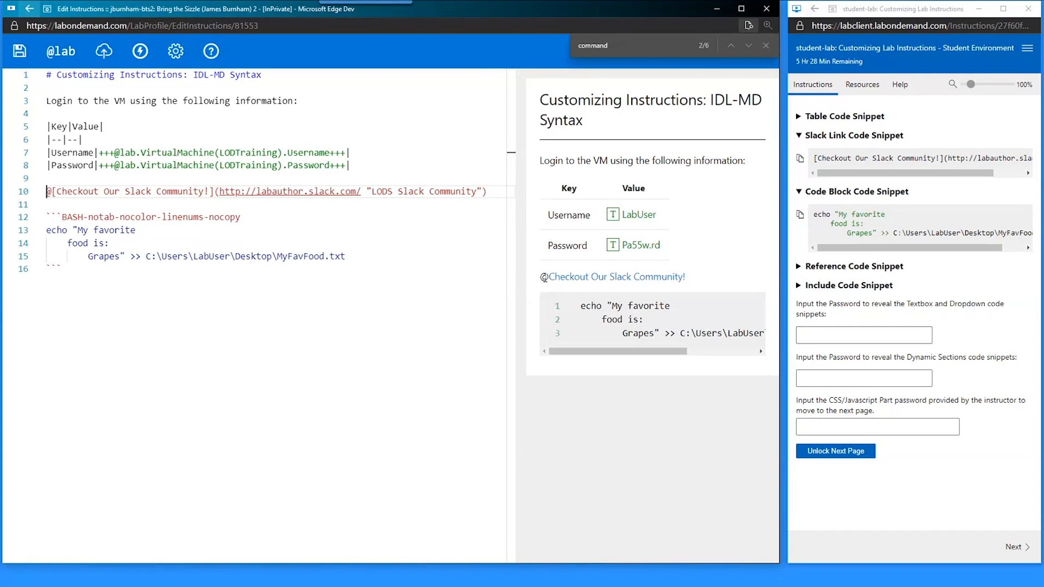
key("Home")
key("Delete")
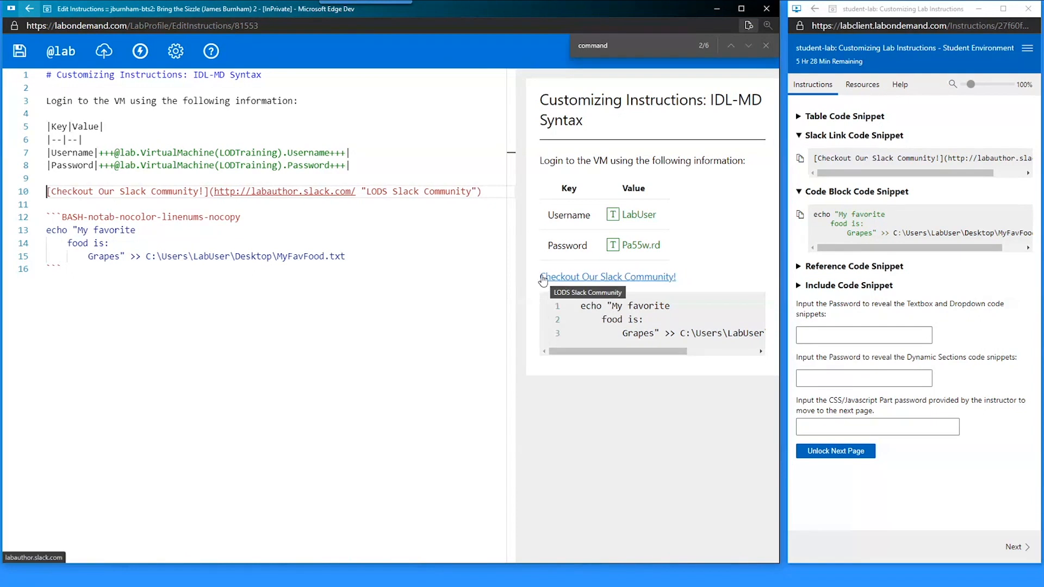
left_click(330, 288)
key("Return")
key("Return")
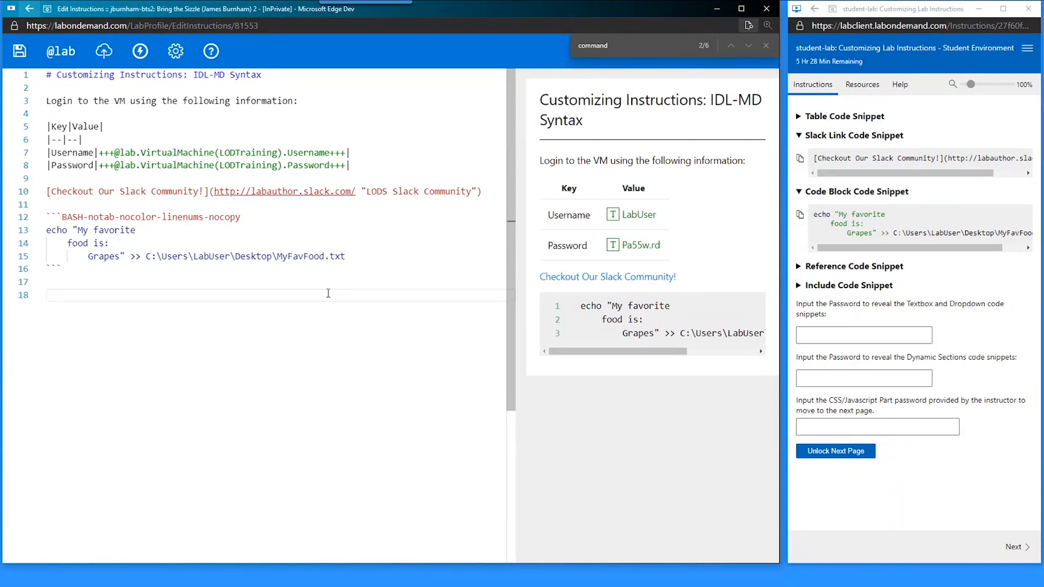
- Insert a new '> [bash-code]:' line directly above the ```BASH fence on line 12
key("ctrl+s")
left_click(76, 218)
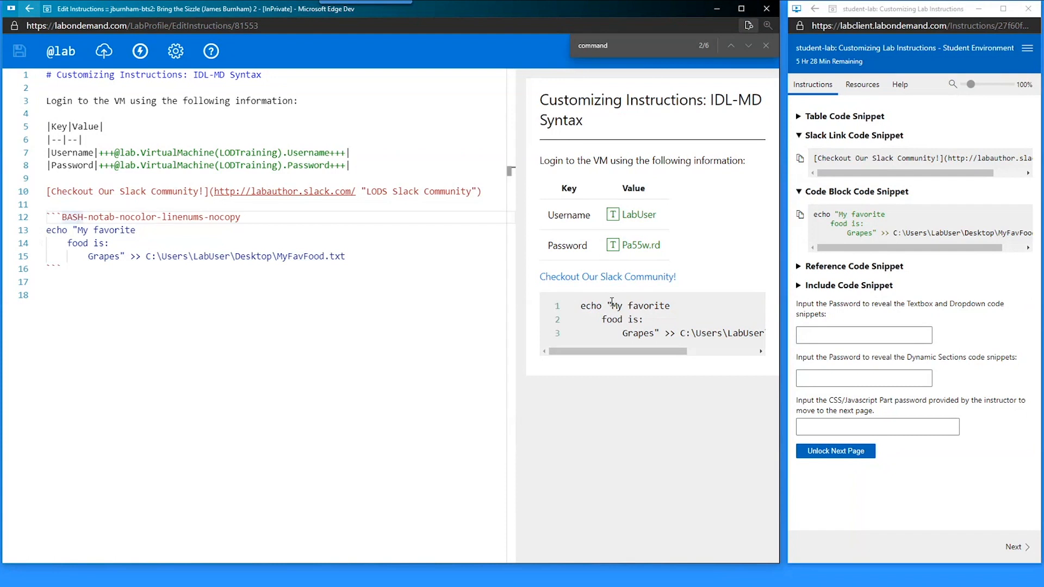
key("Home")
key("Return")
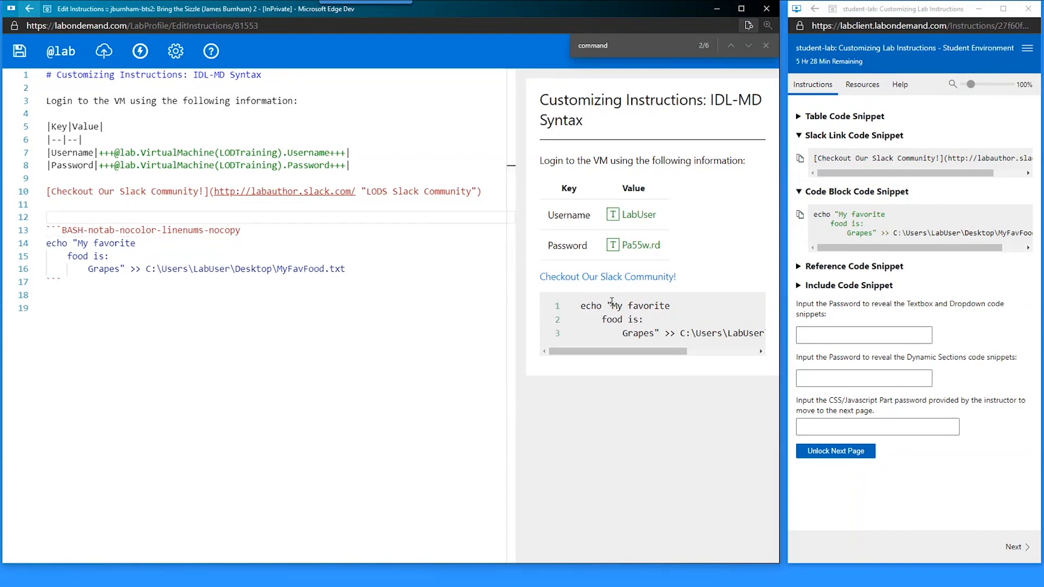
type("> ")
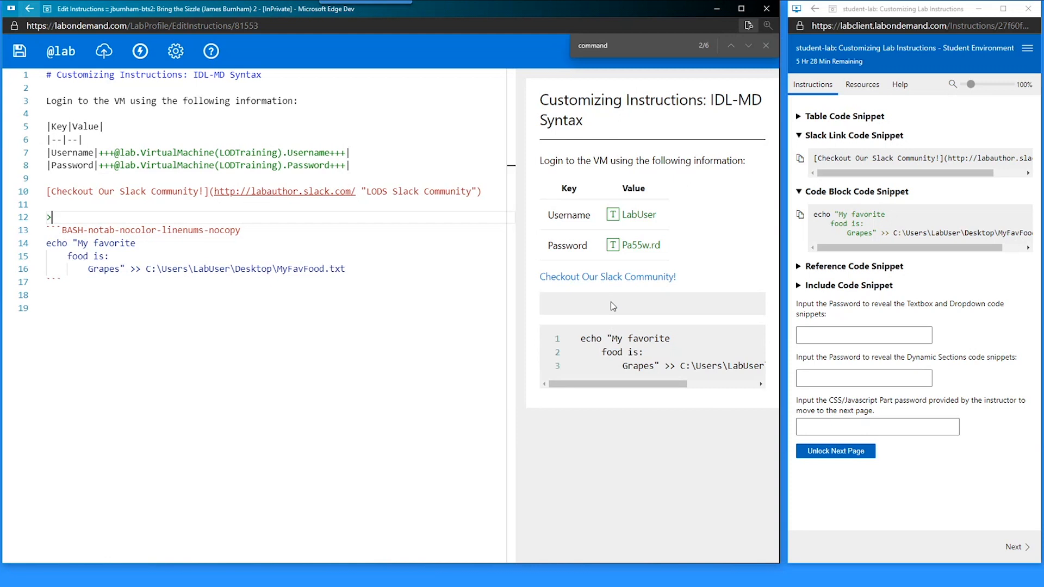
type("[")
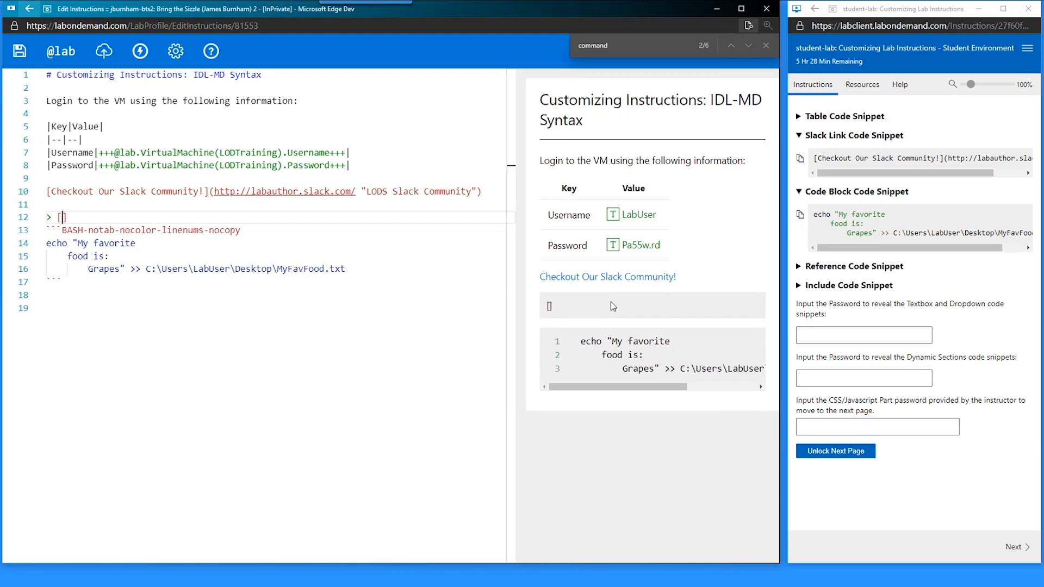
key("ctrl+s")
type("bash-code")
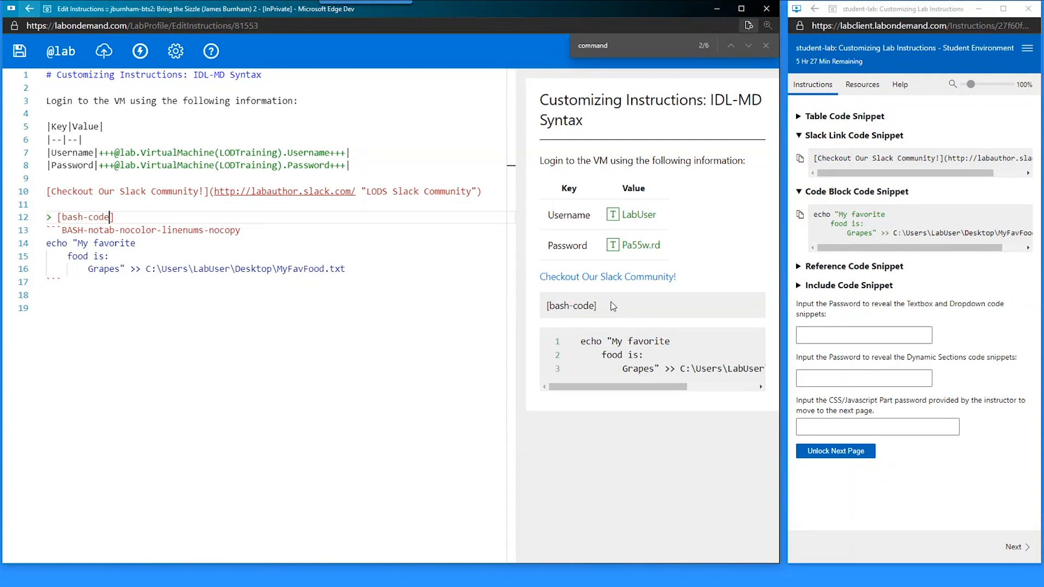
key("End")
type(":")
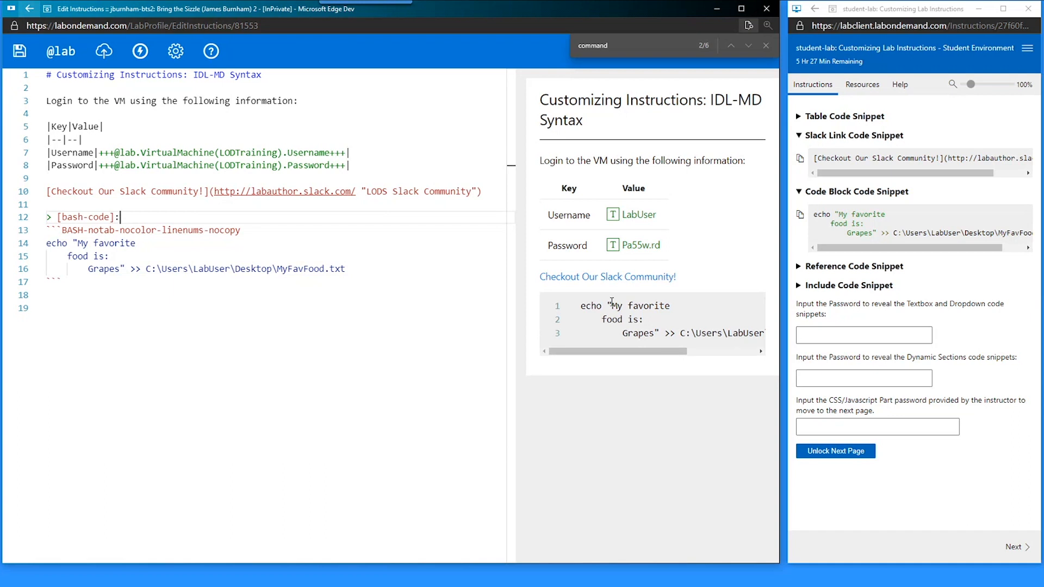
- Check the [bash-code] syntax in the Reference Code Snippet example, then review the code block lines
left_click(804, 270)
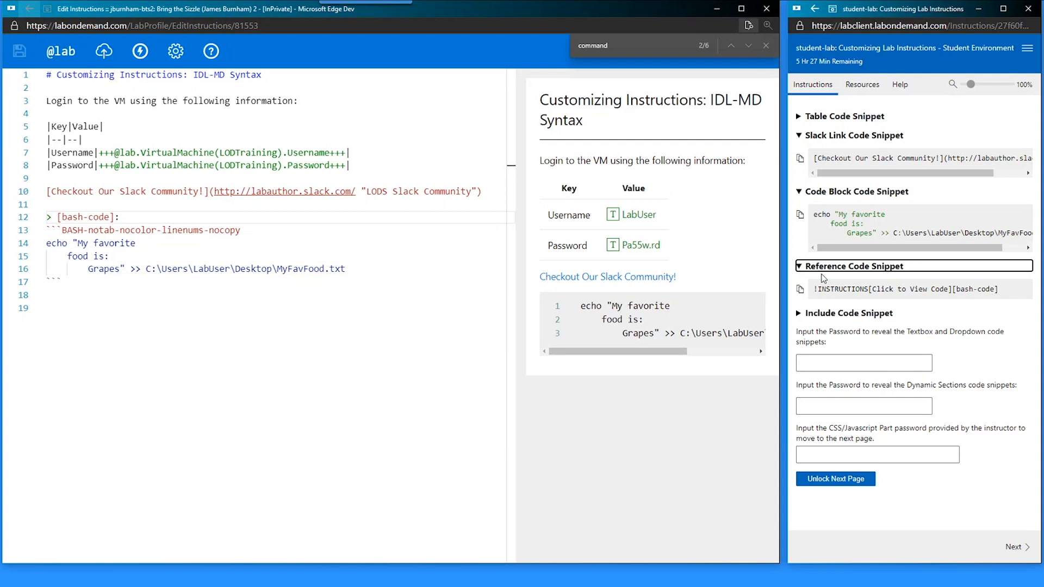
left_click_drag(953, 290, 1003, 292)
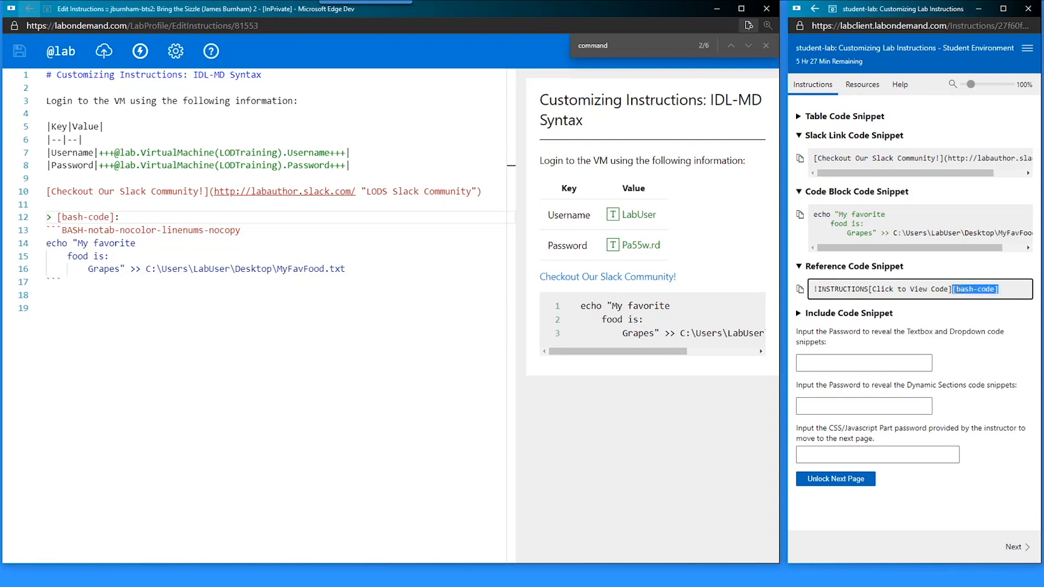
left_click(76, 217)
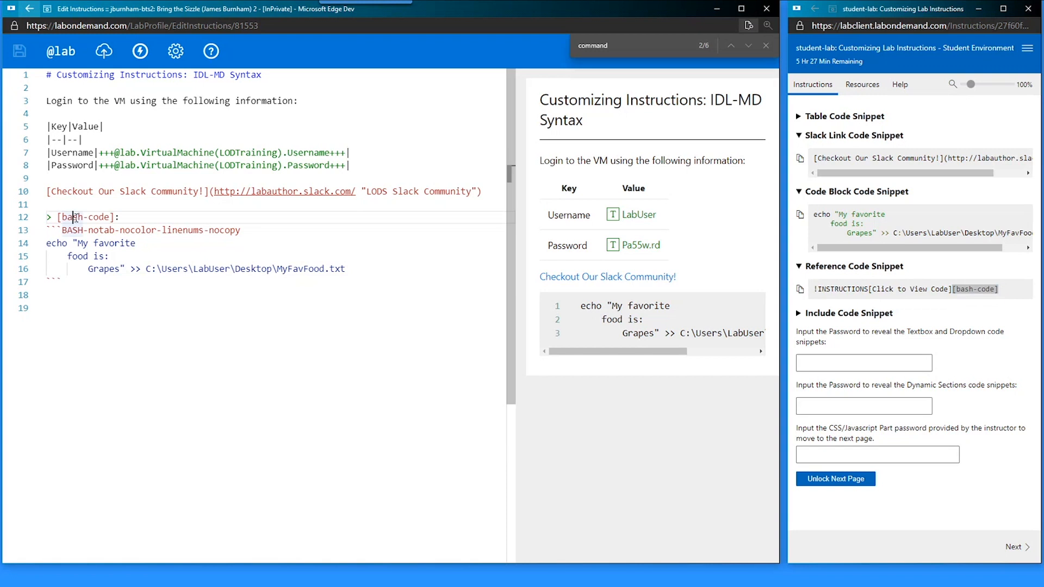
key("End")
key("Down")
key("Home")
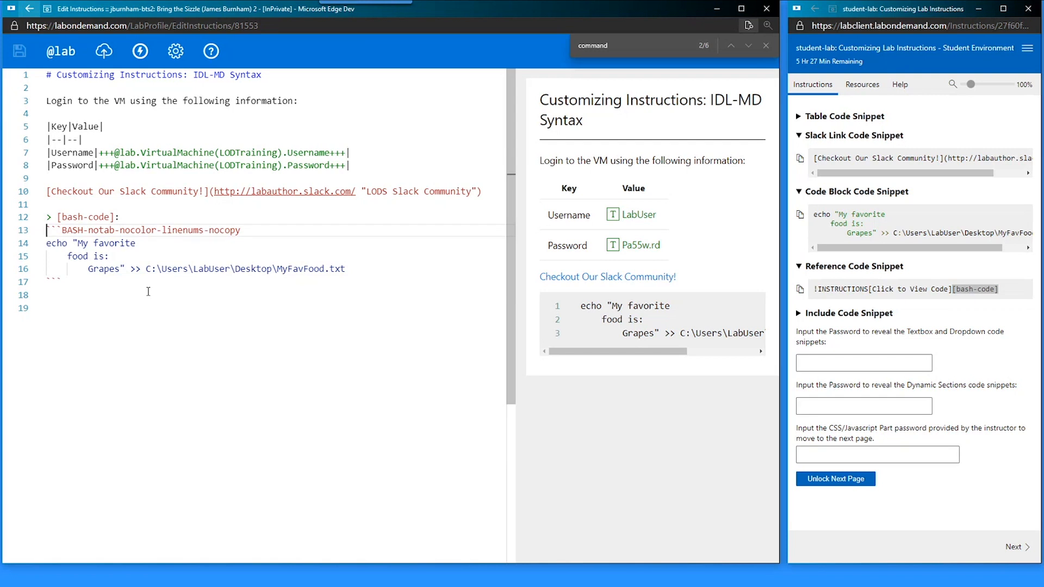
key("Up")
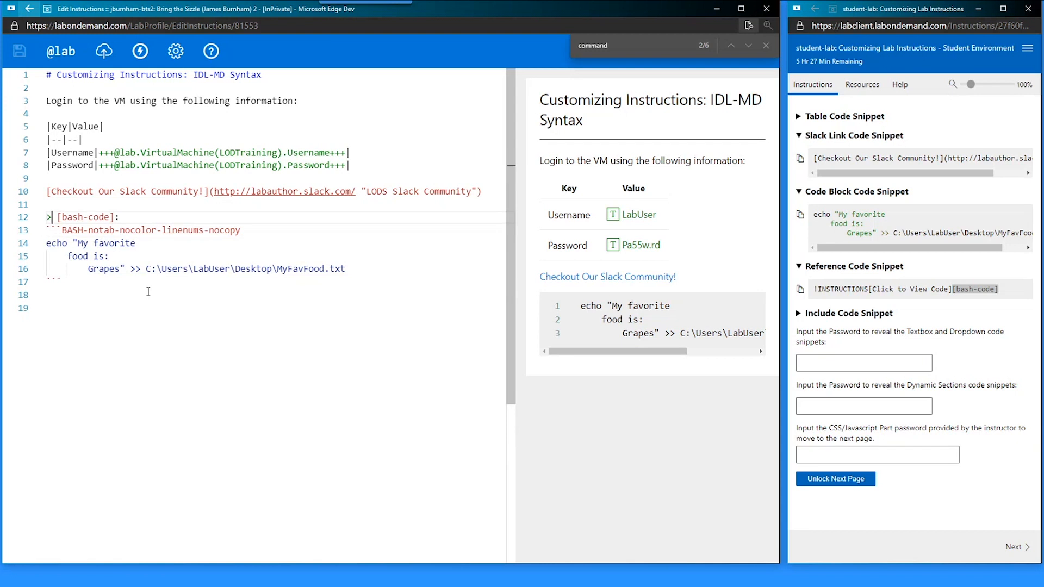
key("Down")
key("Down")
key("Down")
key("Down")
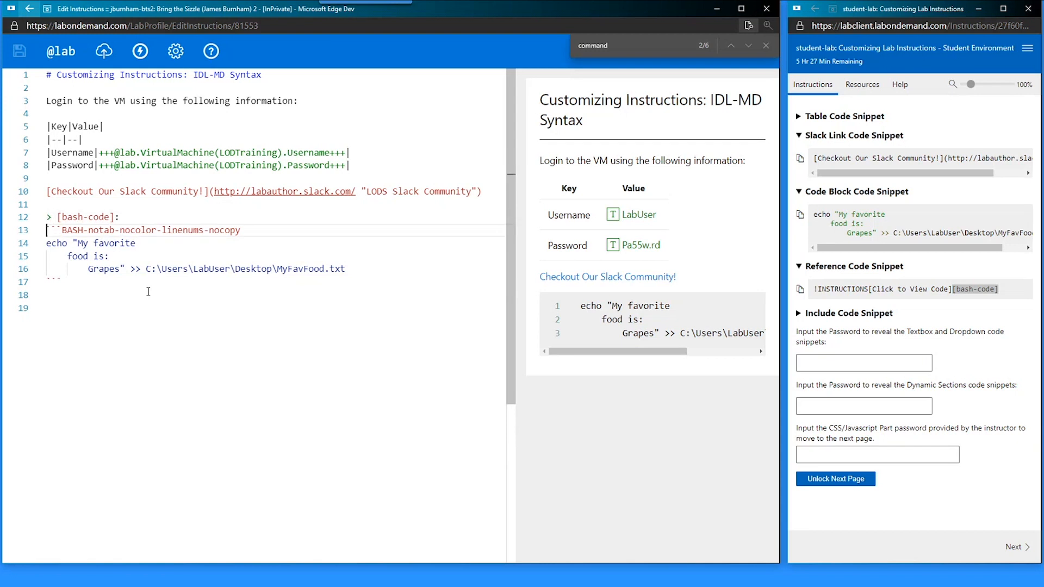
key("Down")
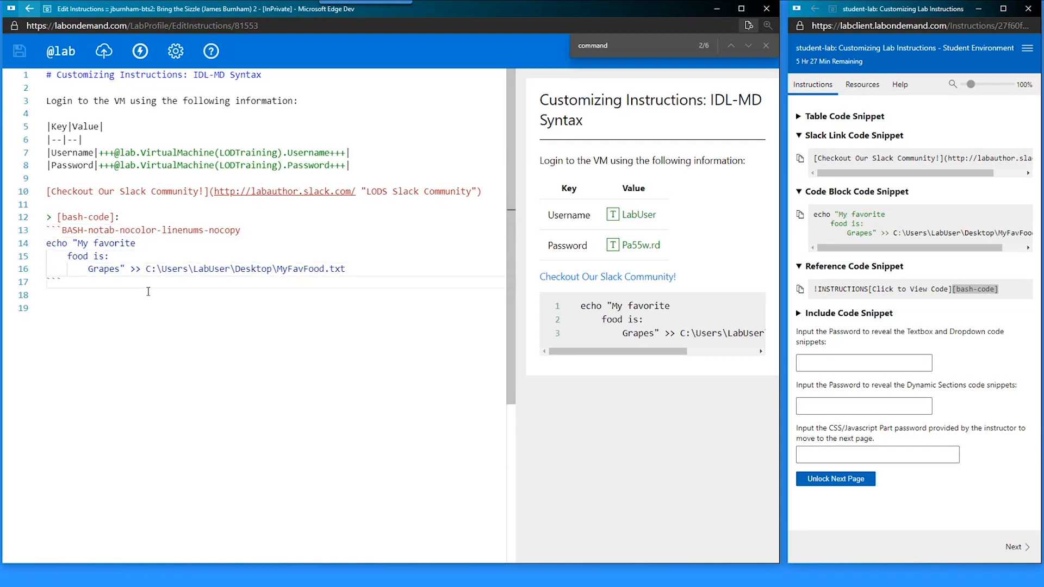
key("Up")
key("Up")
key("Up")
key("Up")
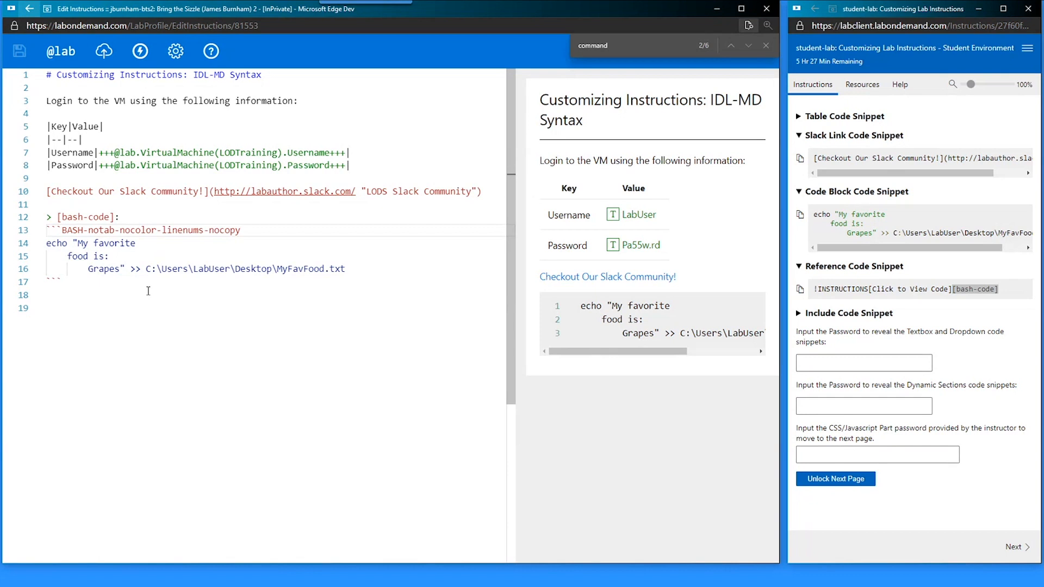
- Prefix code block lines 13–17 with > using multiple cursors, and save
key("ctrl+alt+Down")
key("Delete")
key("Delete")
key("Delete")
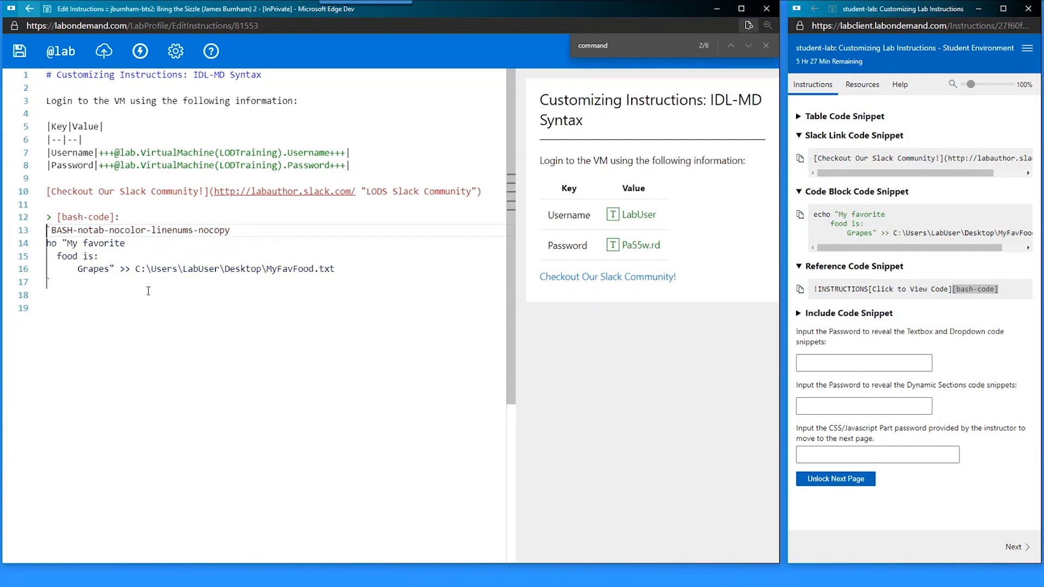
key("ctrl+z")
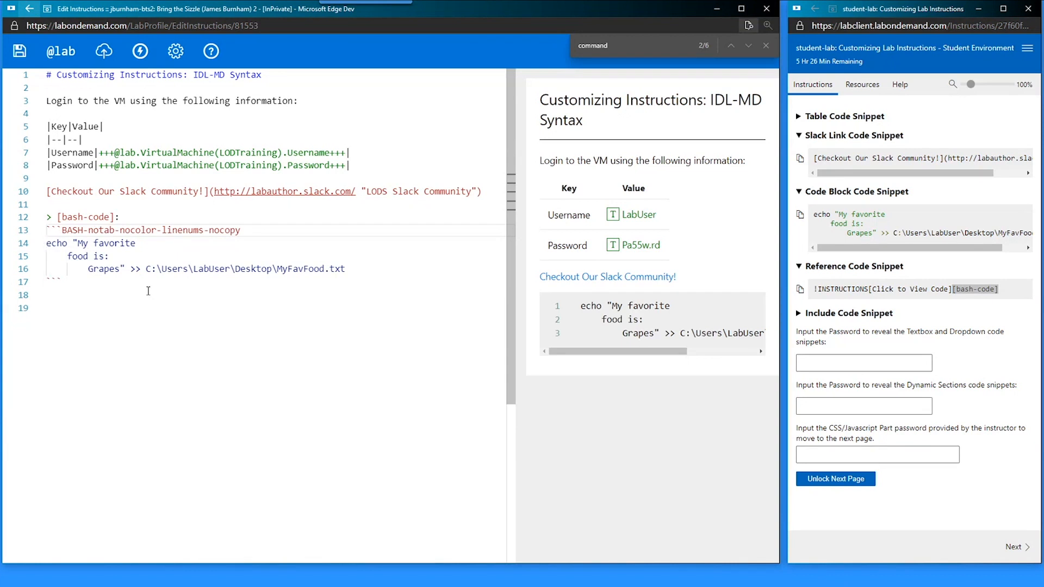
type(">")
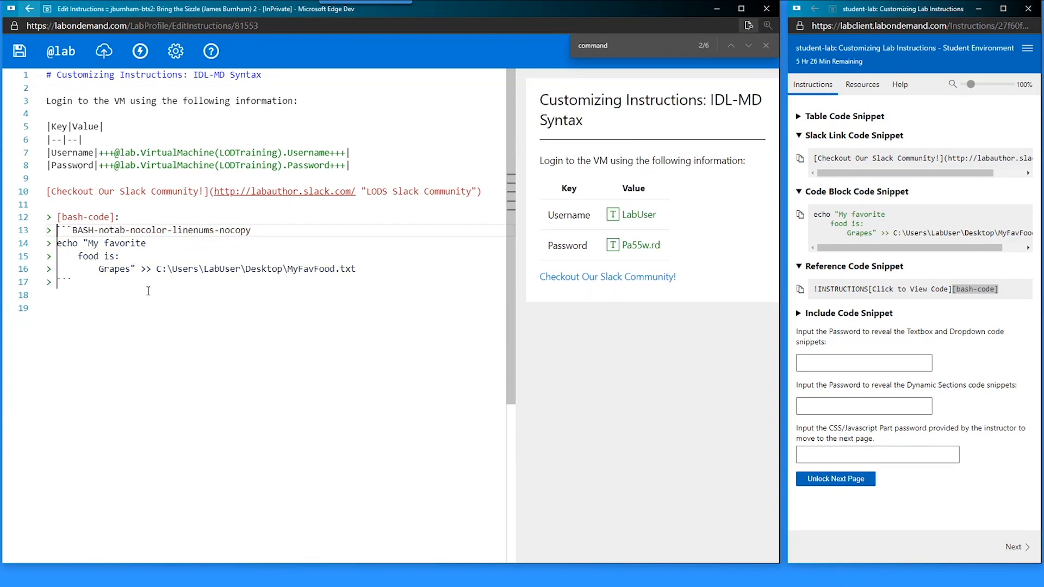
key("Escape")
key("ctrl+s")
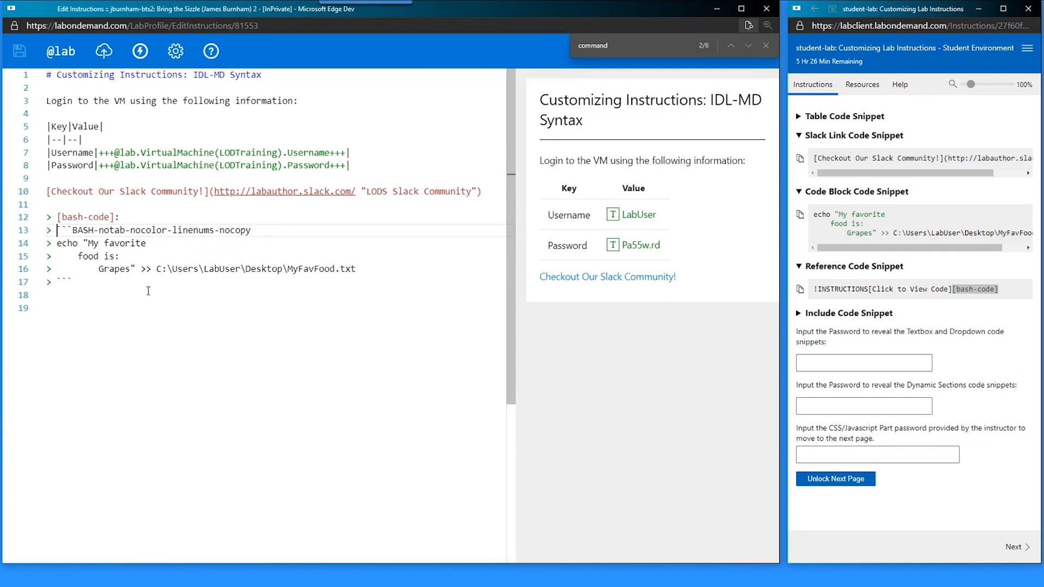
key("Left")
key("Down")
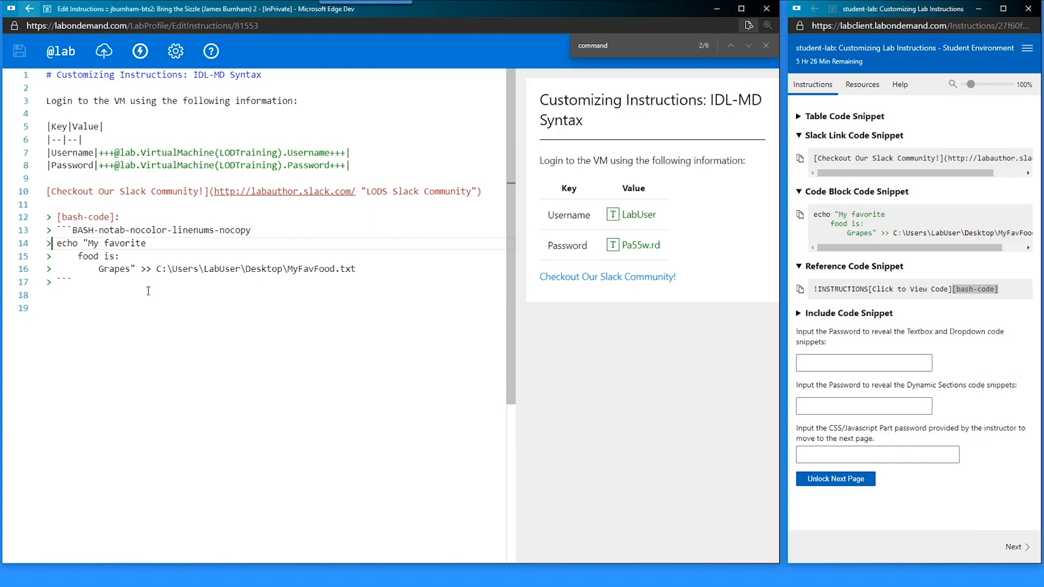
key("Down")
key("Down")
key("Down")
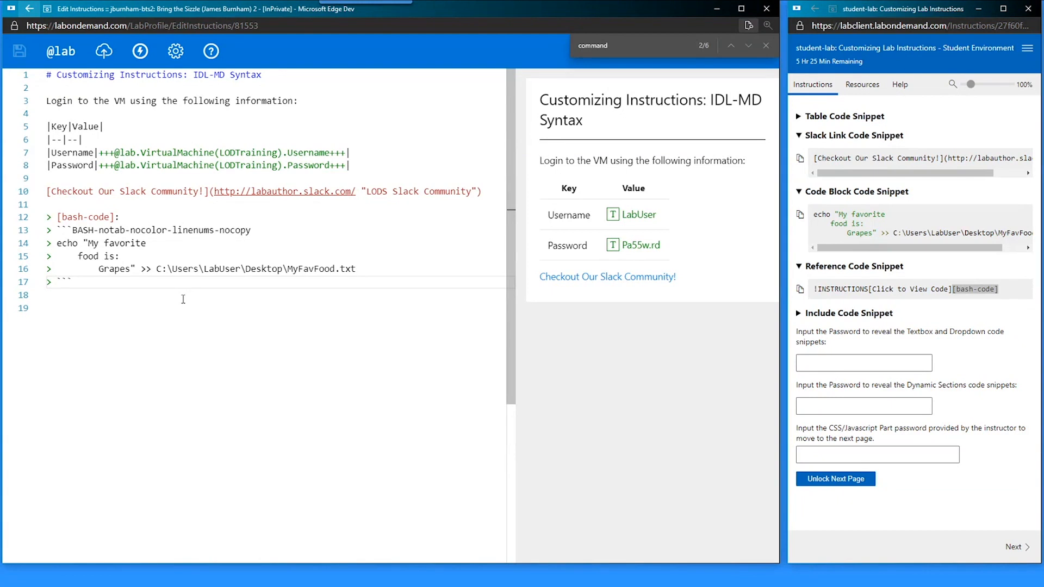
- Close the text search bar and scroll through the F1 command palette
left_click(134, 321)
left_click(766, 46)
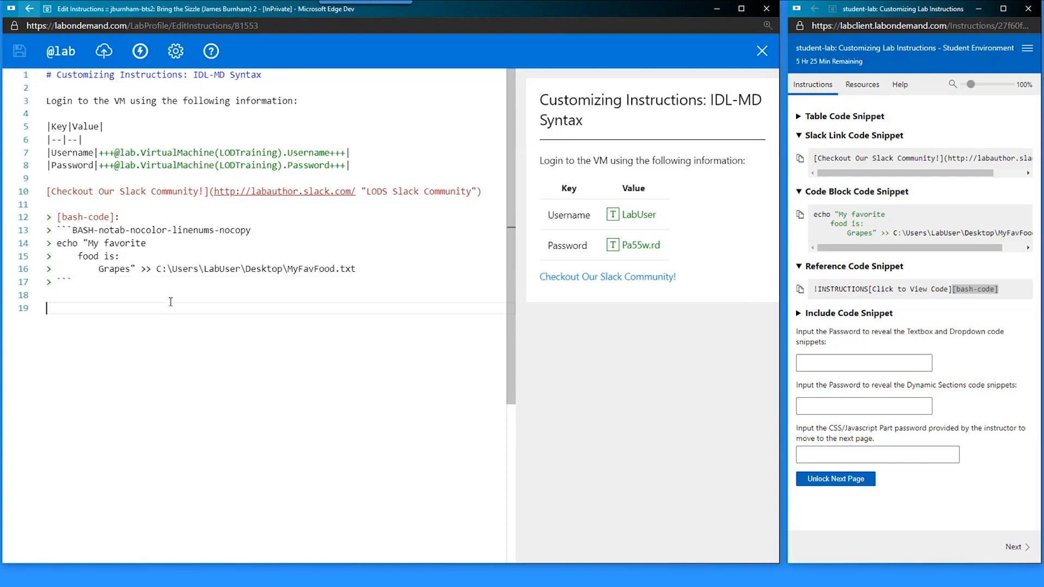
key("F1")
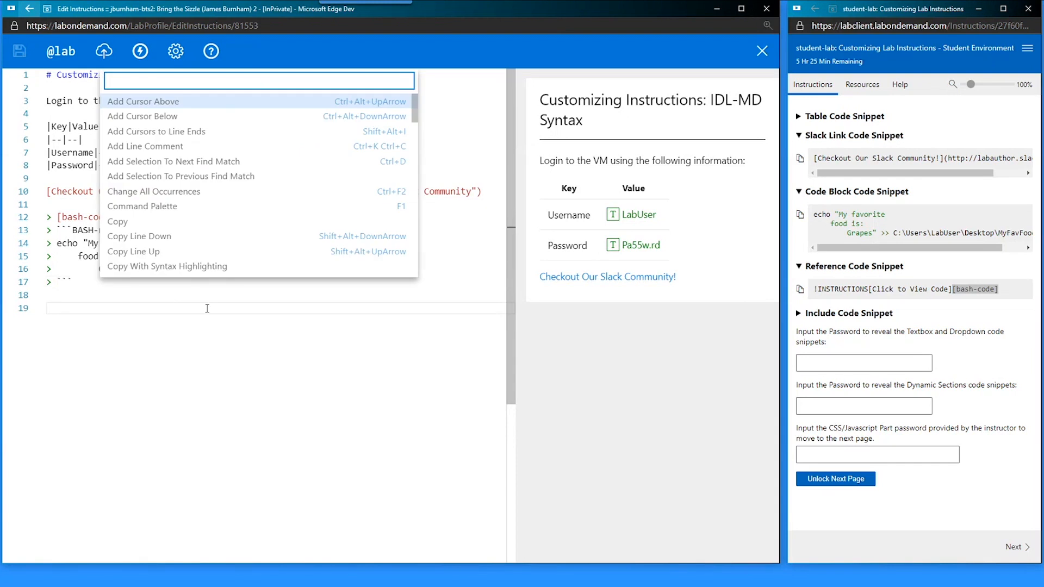
scroll(191, 159, "down", 2)
scroll(191, 159, "down", 10)
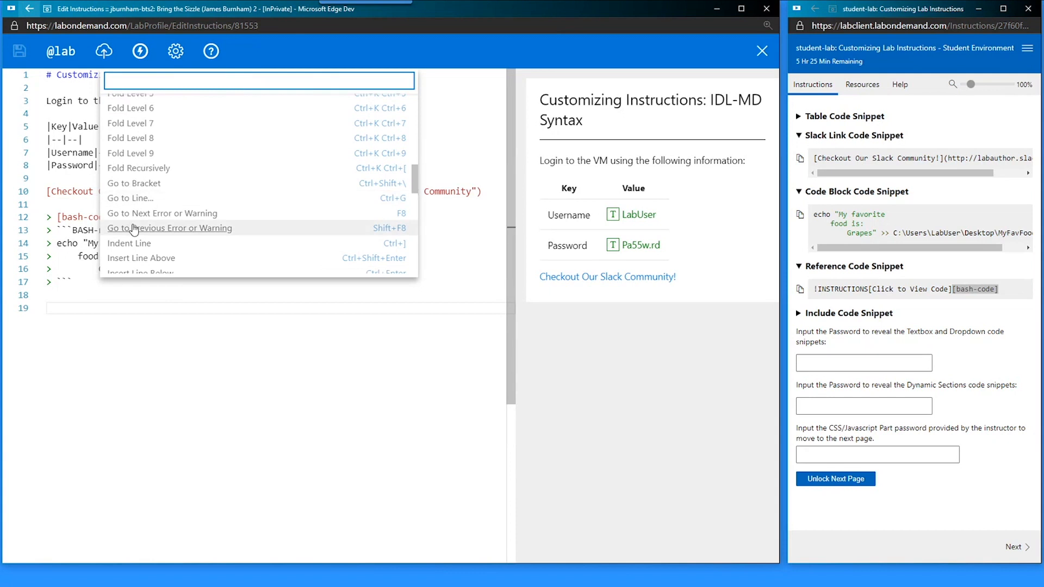
scroll(170, 193, "down", 2)
scroll(170, 192, "down", 2)
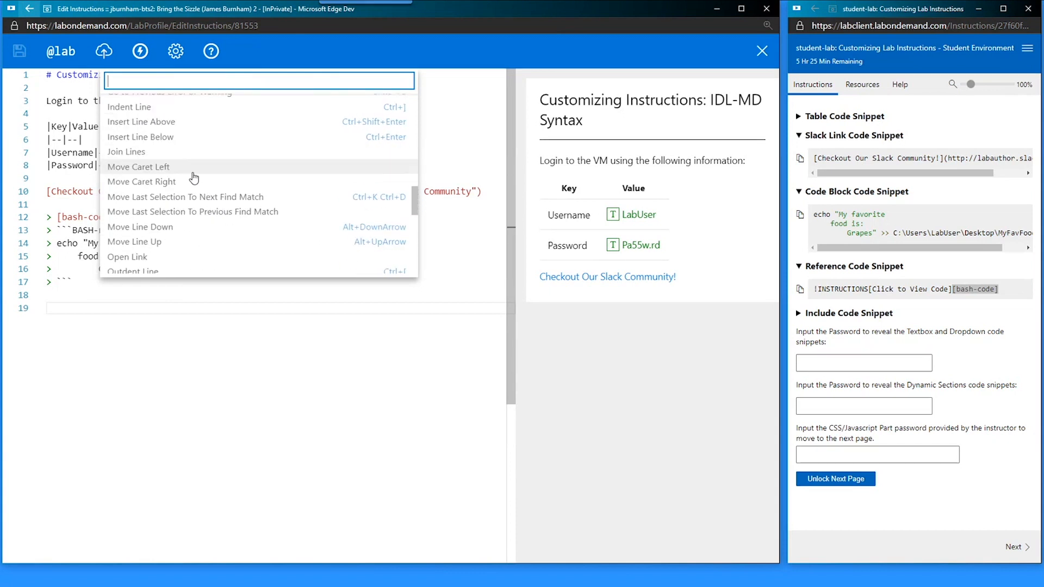
scroll(194, 187, "down", 4)
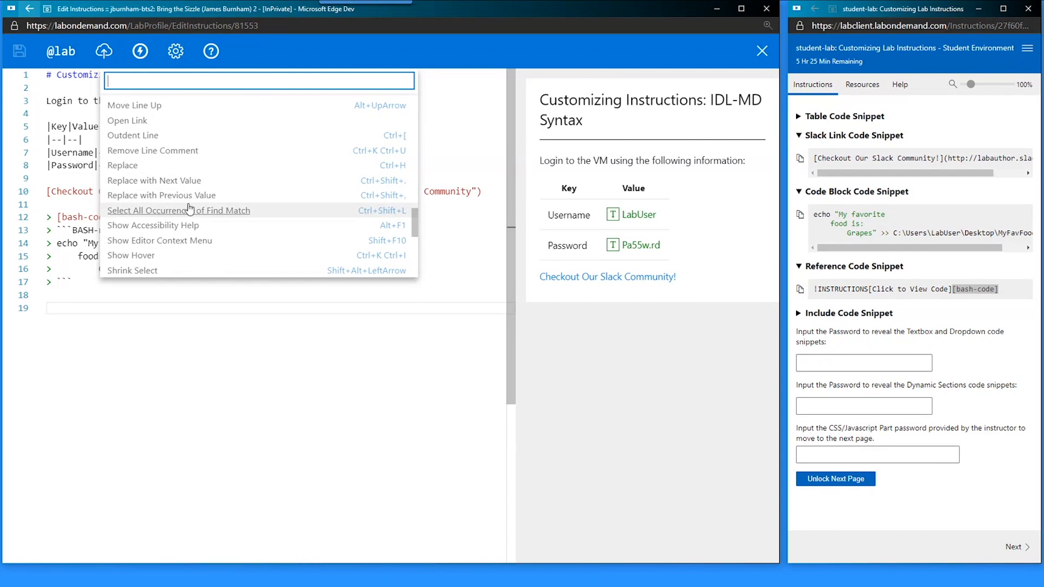
scroll(185, 204, "down", 3)
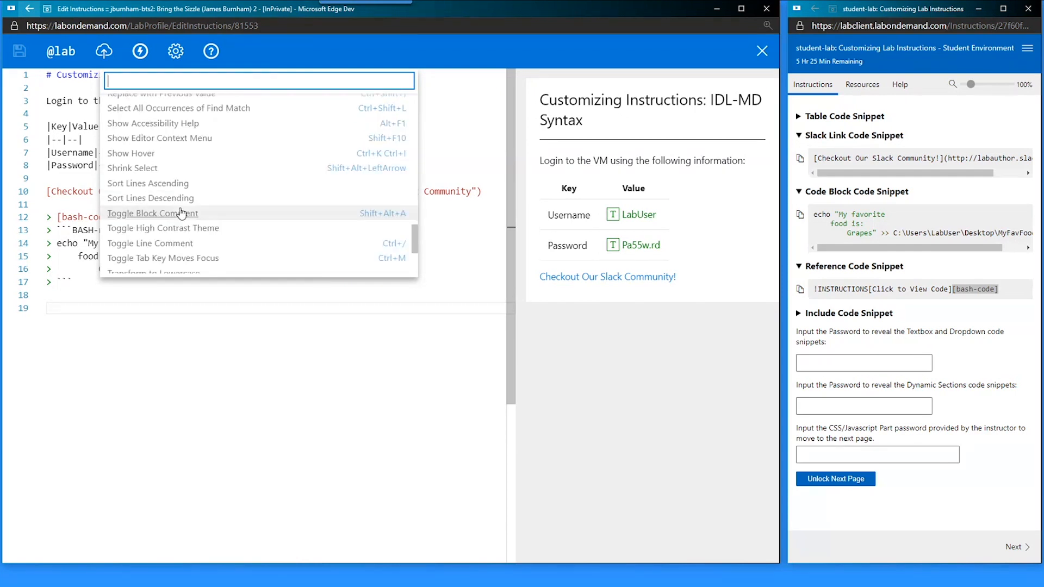
scroll(182, 213, "up", 20)
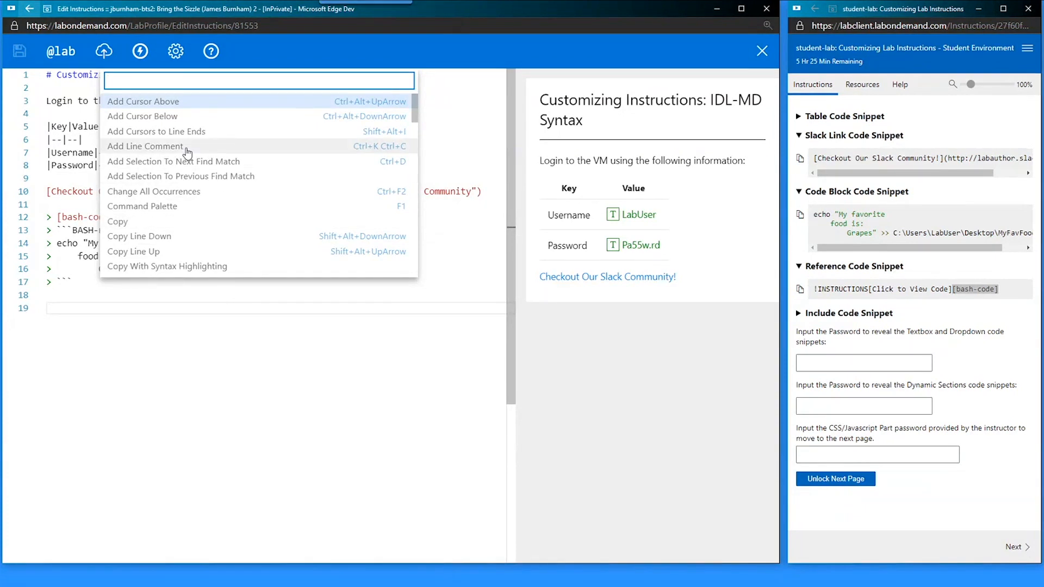
scroll(164, 159, "down", 12)
scroll(143, 173, "down", 2)
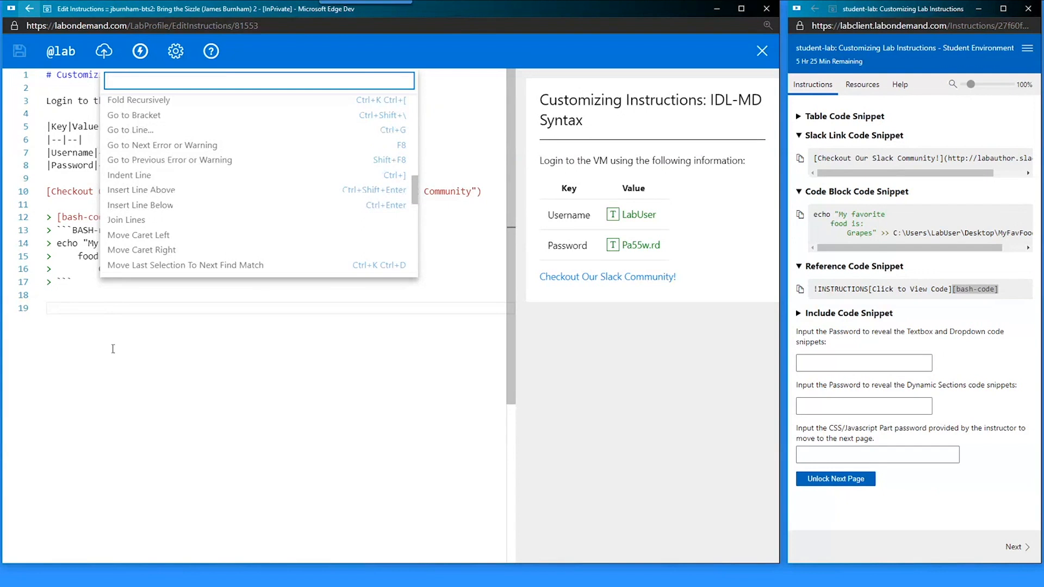
- Filter the command palette with 'curs', then clear the filter and close the palette
type("curs")
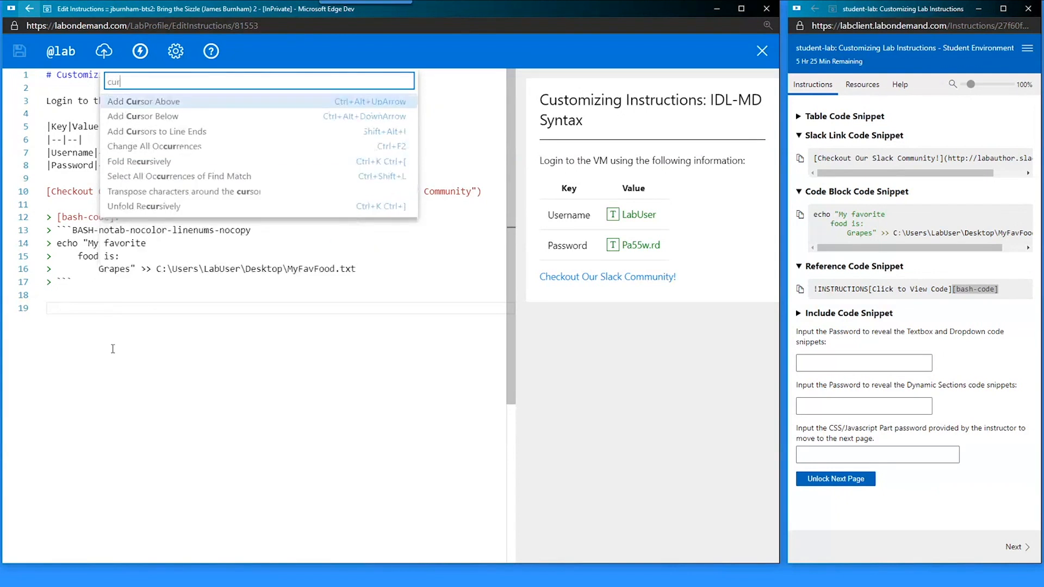
key("Down")
key("Down")
key("Down")
key("Up")
key("Up")
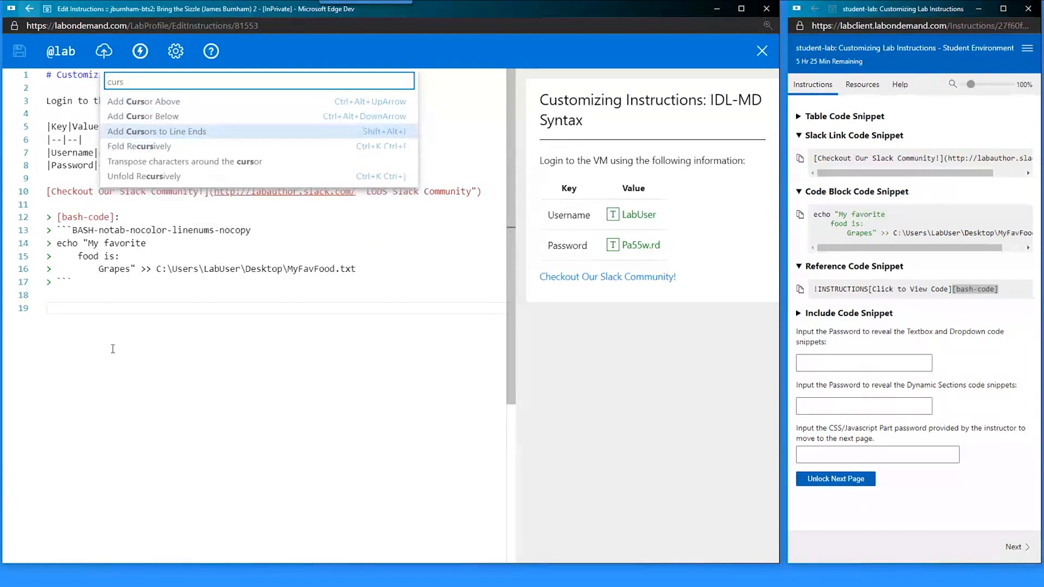
key("Down")
key("Down")
key("ctrl+a")
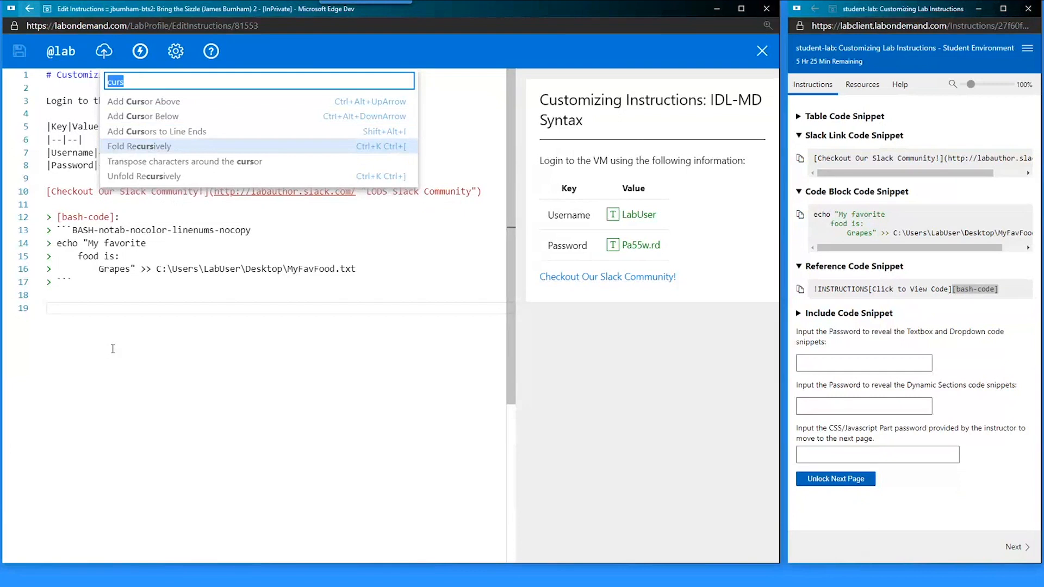
key("BackSpace")
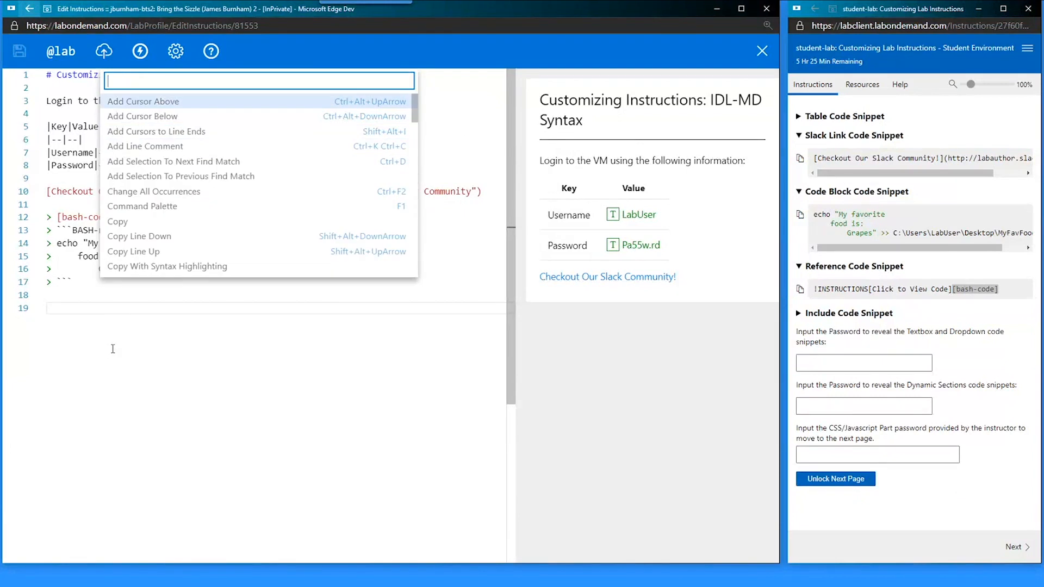
key("Escape")
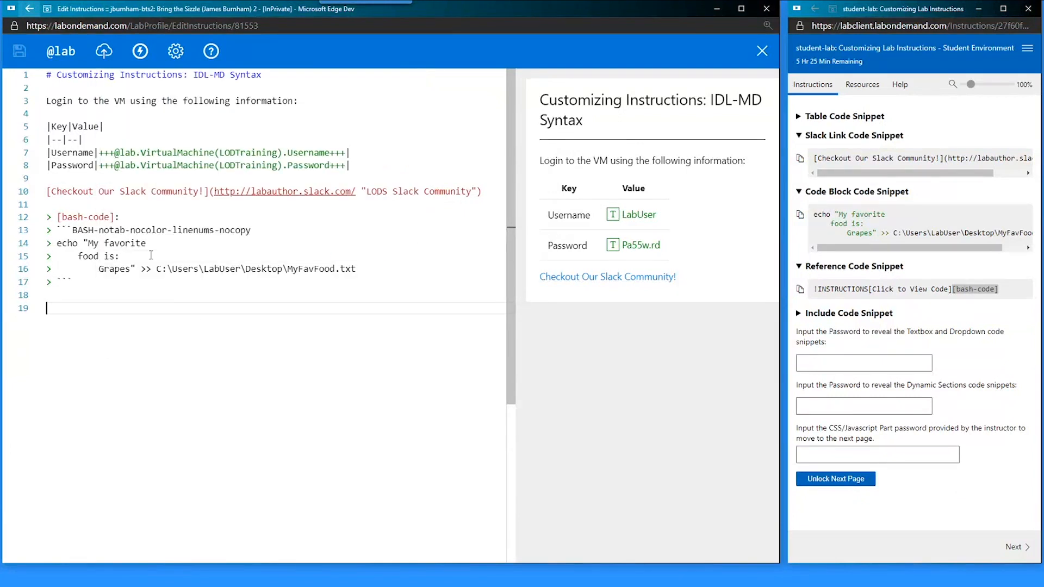
left_click(149, 256)
key("F1")
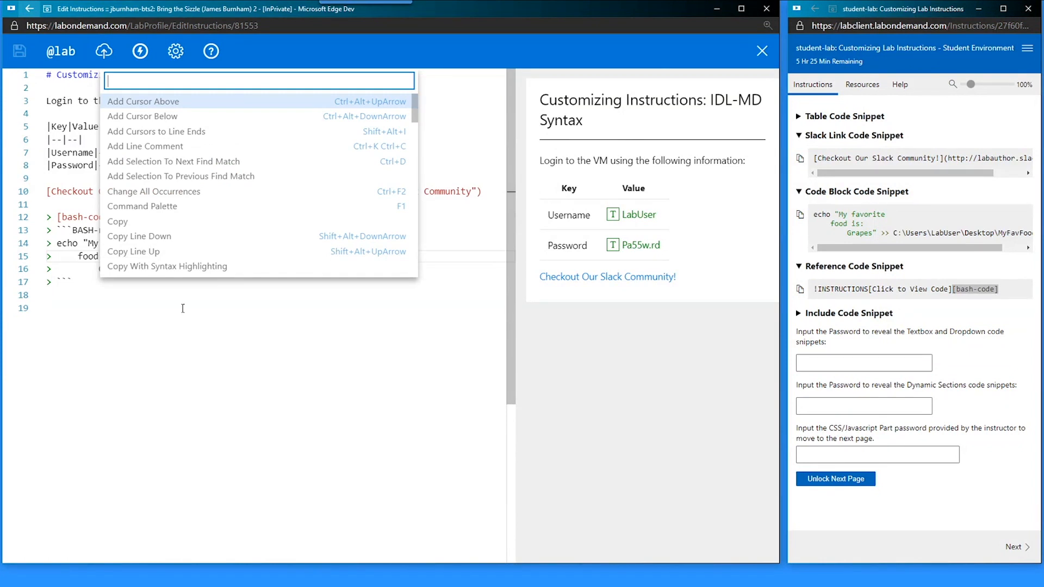
key("Escape")
- Paste the copied Reference Code Snippet on a new line below the Slack link and save
left_click(235, 290)
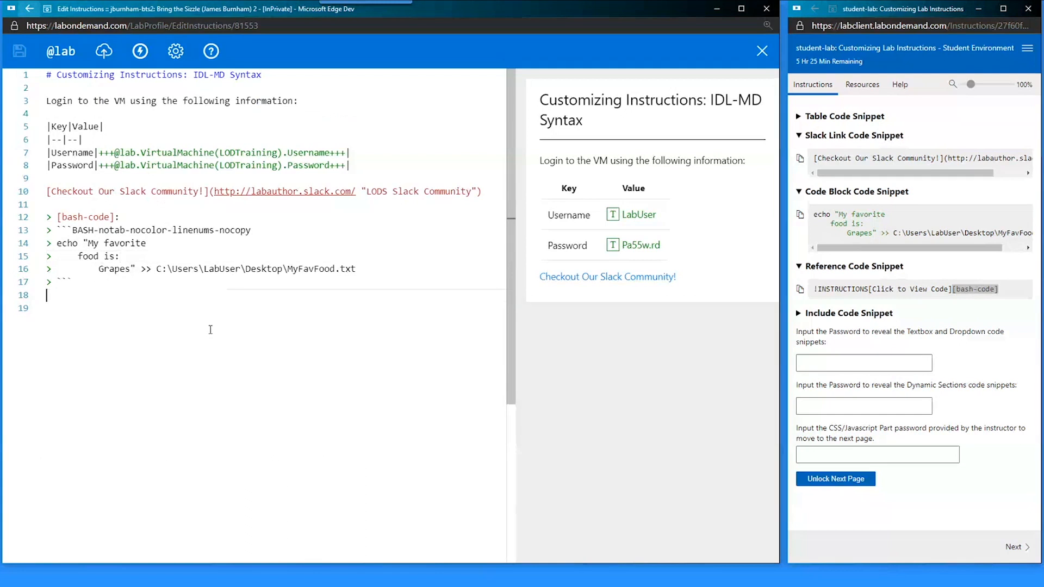
left_click(211, 329)
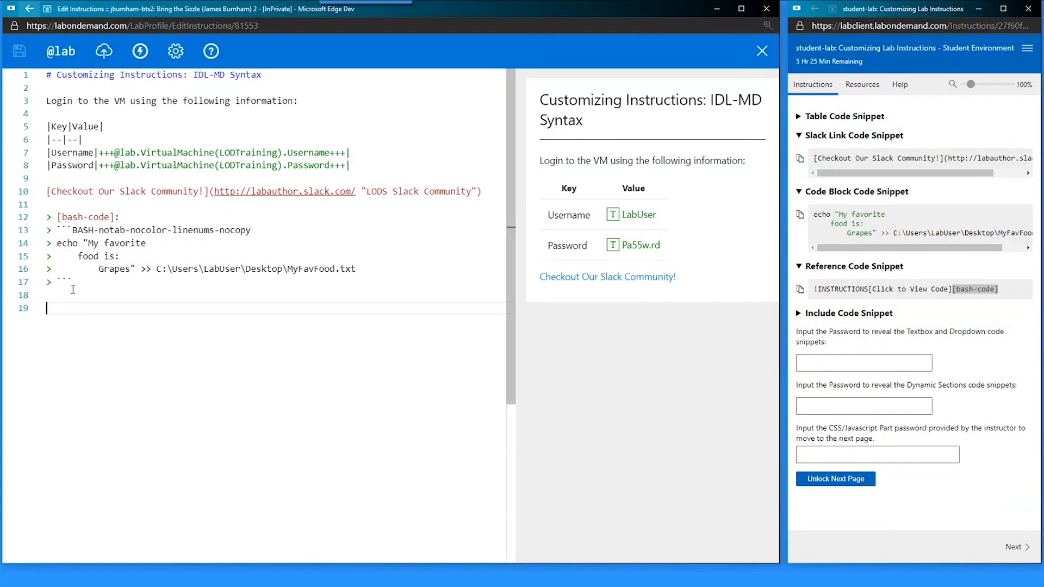
left_click(73, 289)
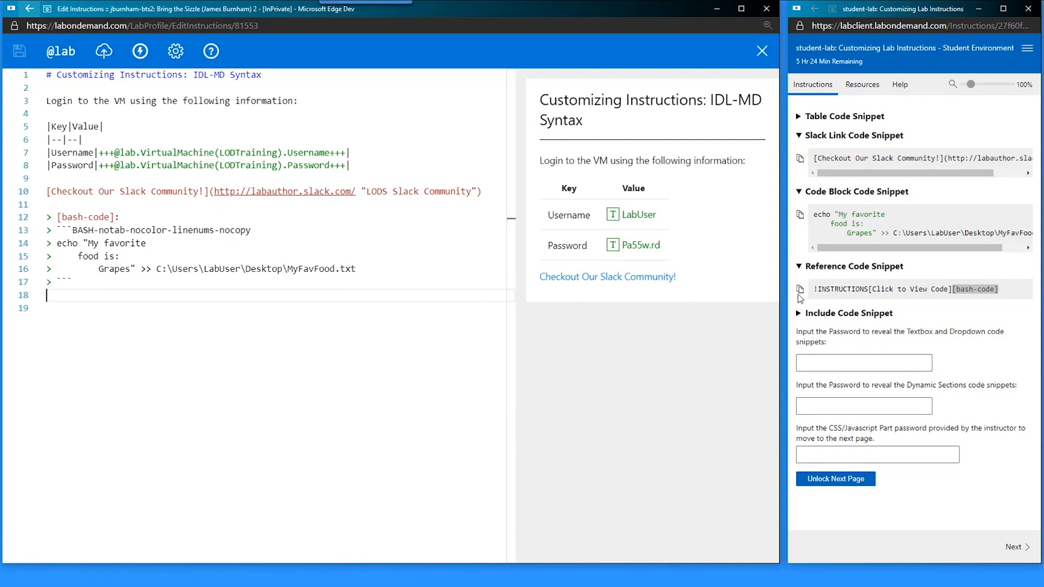
left_click(800, 289)
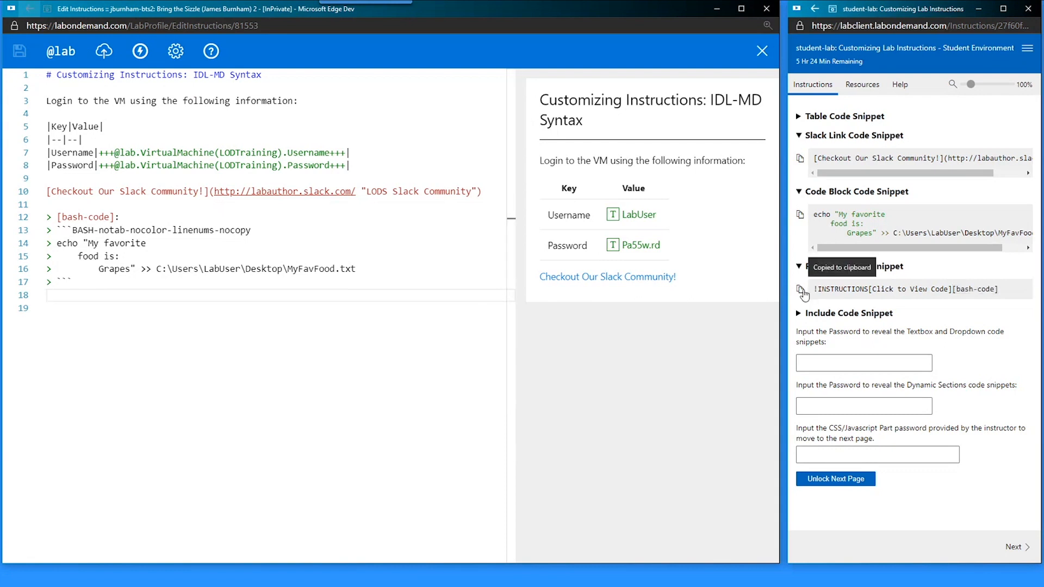
left_click(89, 205)
key("Return")
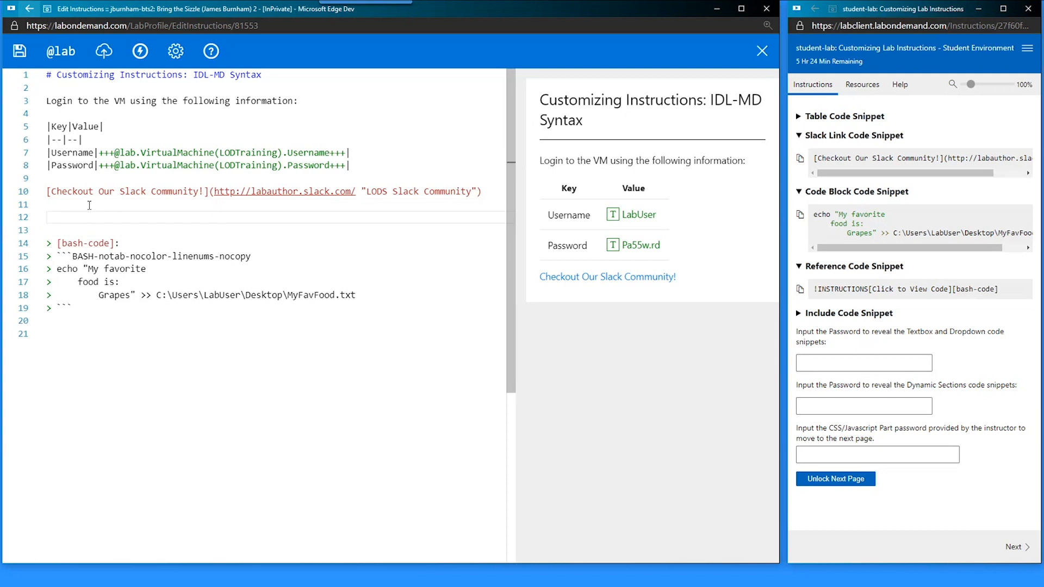
key("Return")
key("ctrl+v")
key("Return")
key("Delete")
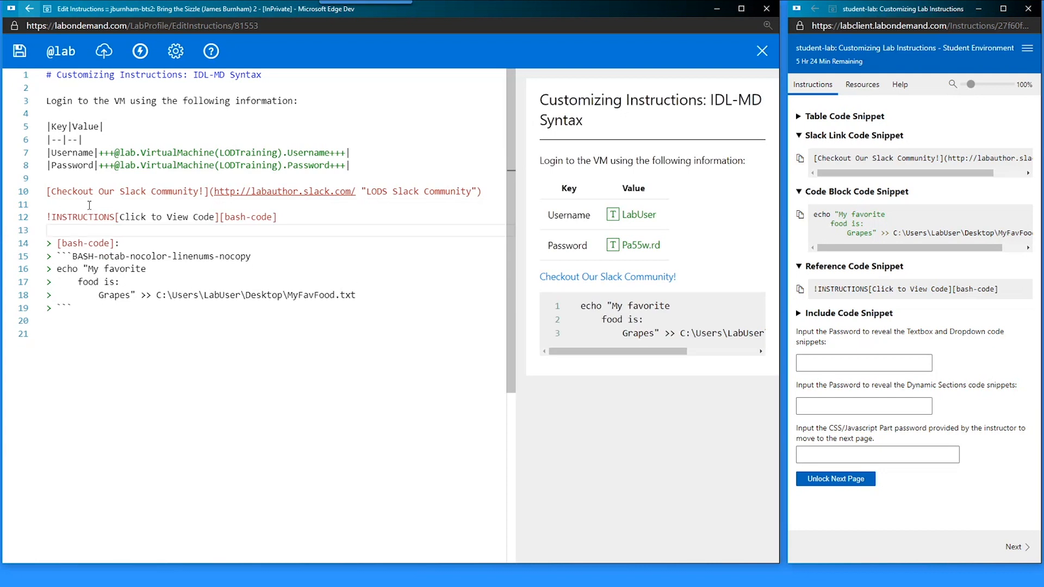
key("ctrl+s")
- Review the bash-code block and add blank lines after the reference line
left_click(79, 305)
left_click_drag(79, 305, 48, 244)
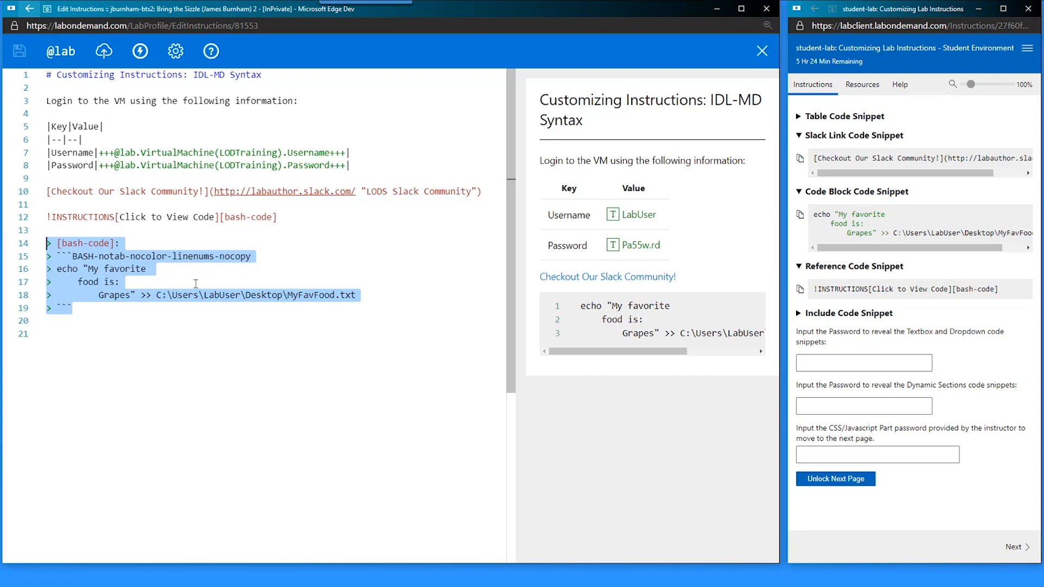
key("Up")
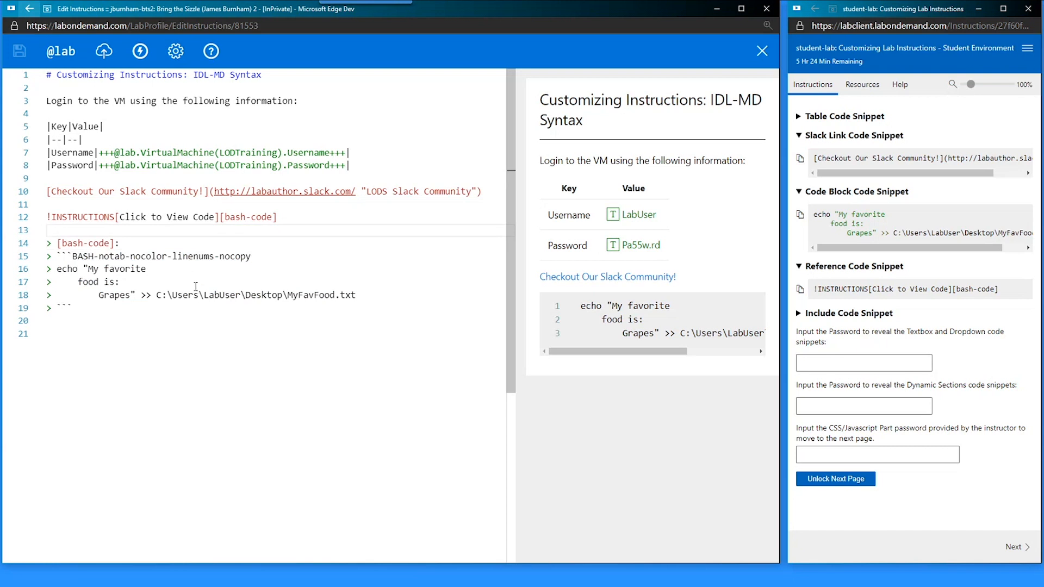
left_click(246, 218)
key("End")
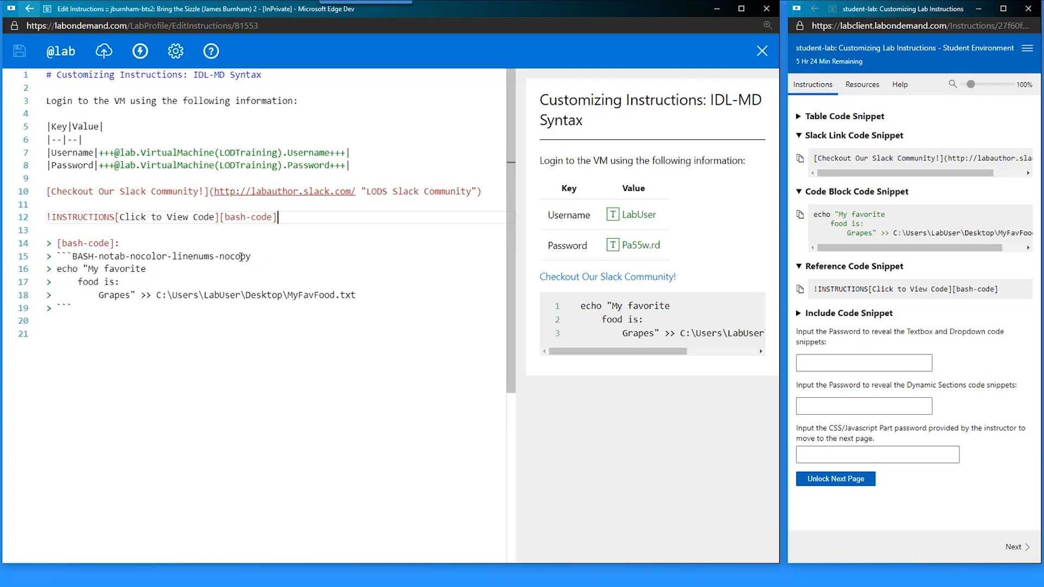
key("Return")
key("Return")
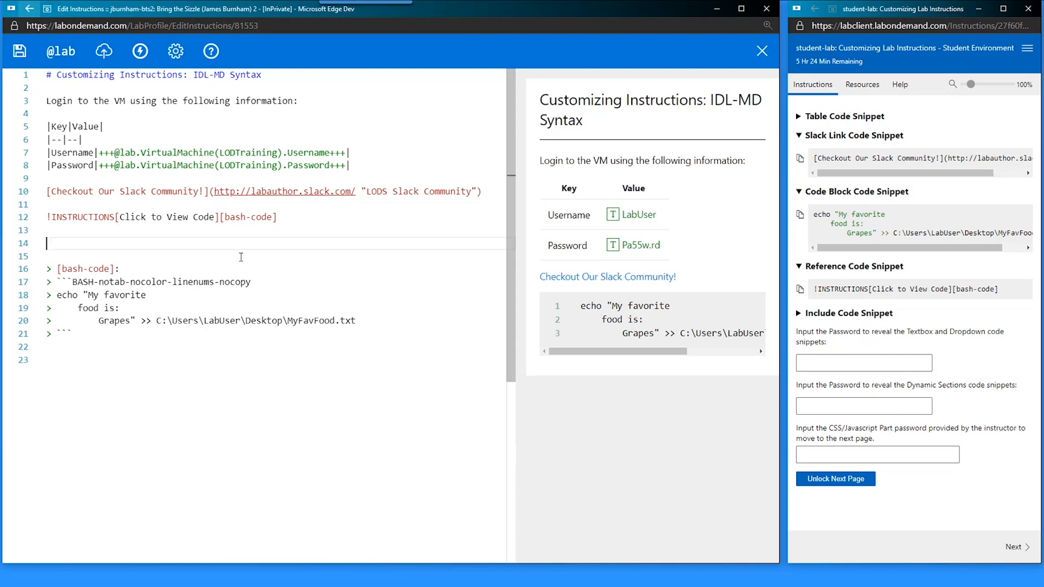
key("ctrl+s")
key("ctrl+v")
key("ctrl+v")
key("ctrl+v")
key("ctrl+v")
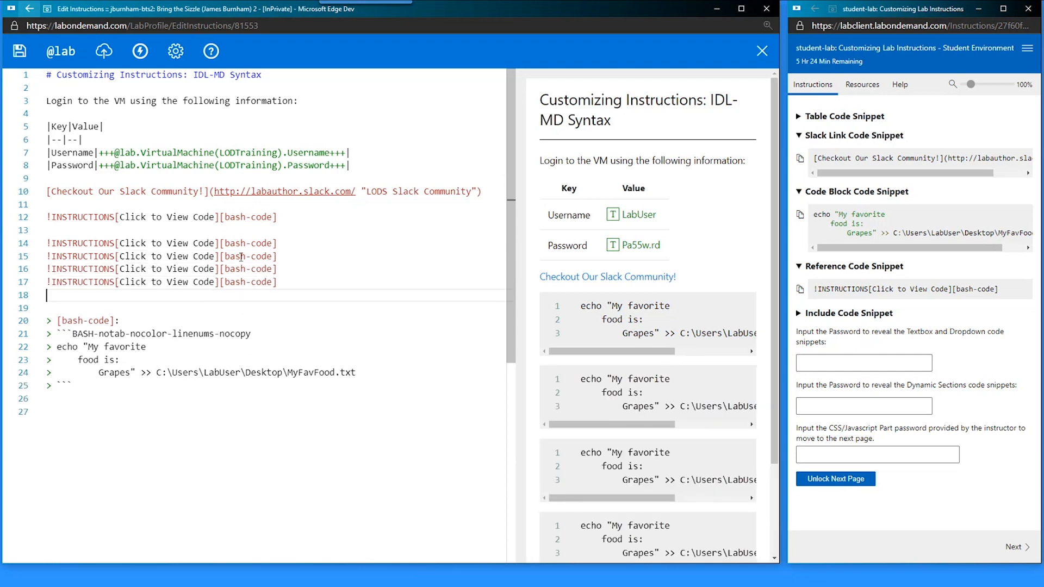
scroll(618, 434, "down", 2)
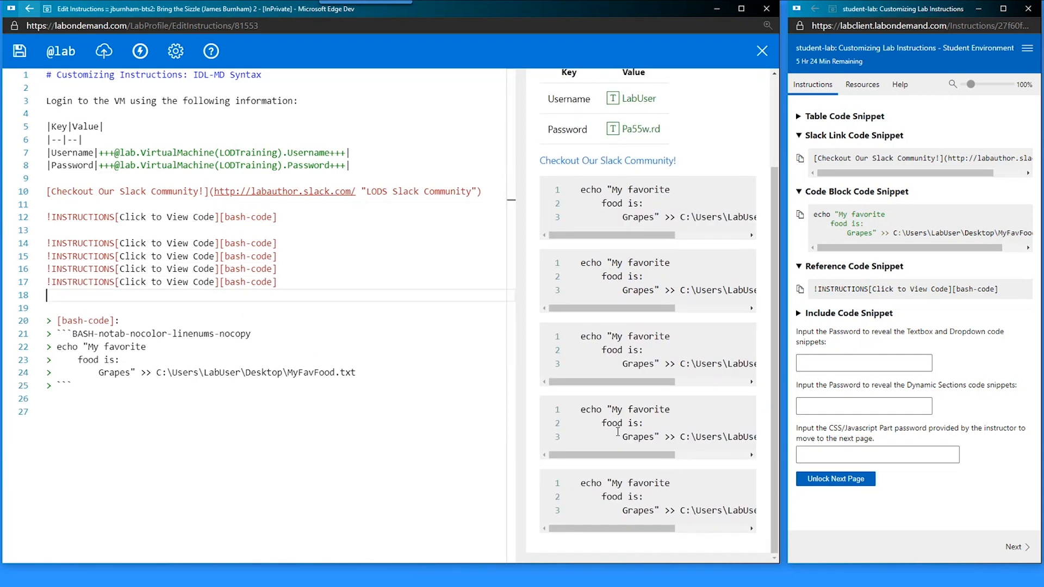
left_click_drag(72, 385, 47, 321)
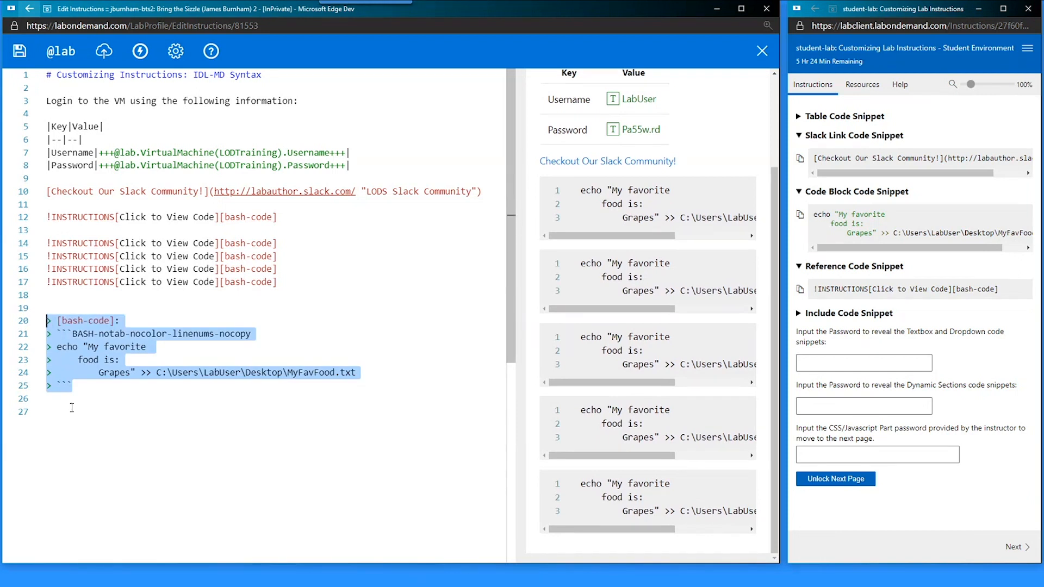
key("ctrl+s")
left_click(186, 233)
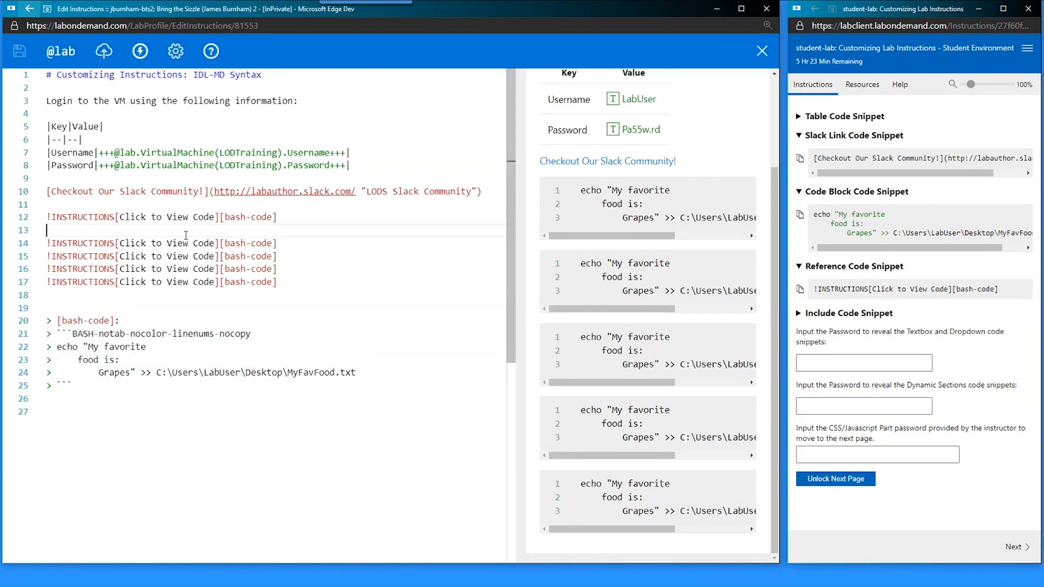
key("ctrl+x")
key("ctrl+x")
key("ctrl+x")
key("ctrl+x")
key("ctrl+x")
key("ctrl+x")
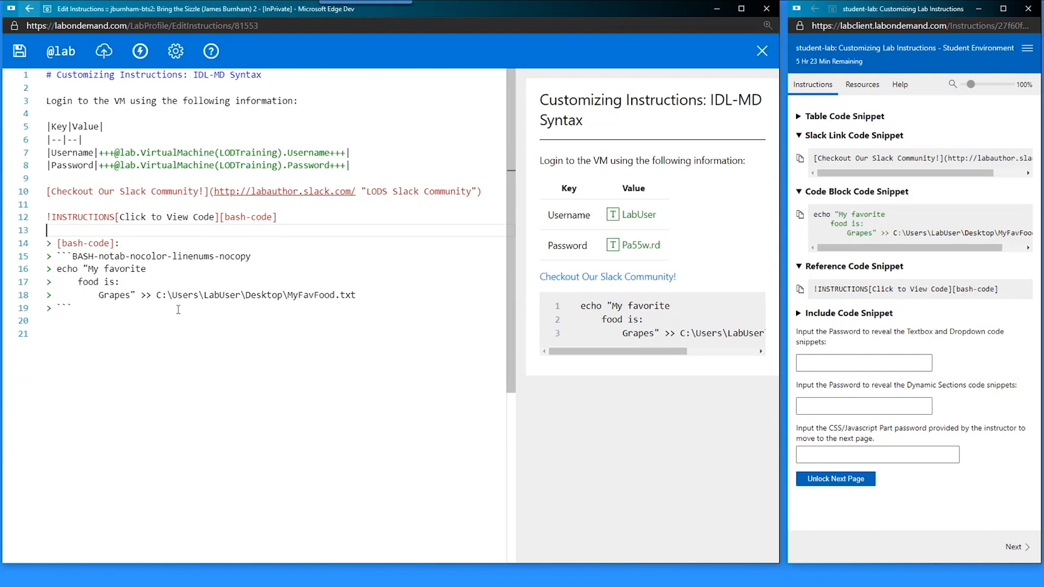
- Save, then remove the accidental '@#' typed on the Slack link line
key("ctrl+s")
key("Up")
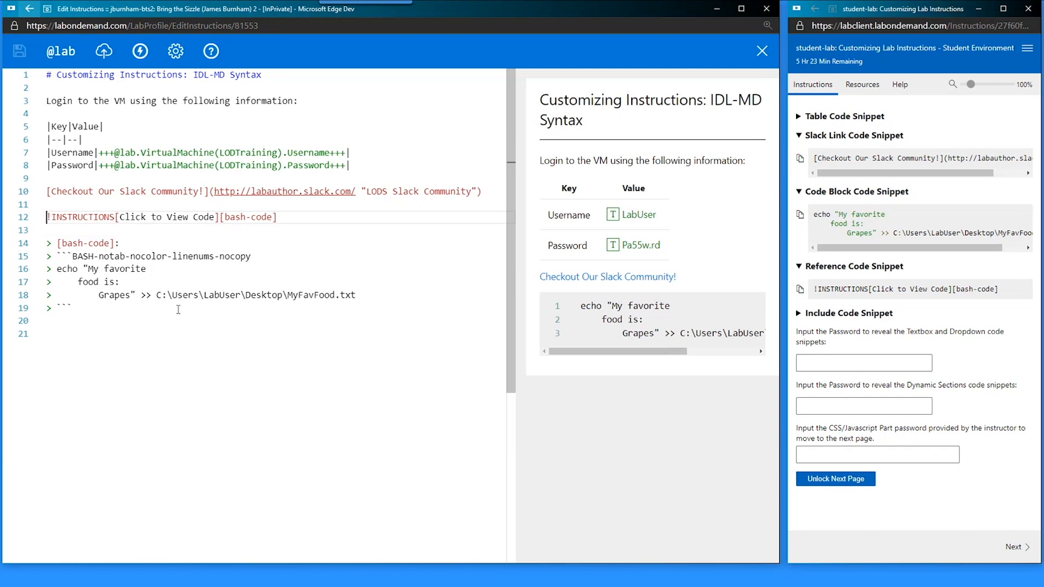
key("Up")
key("Up")
type("@#")
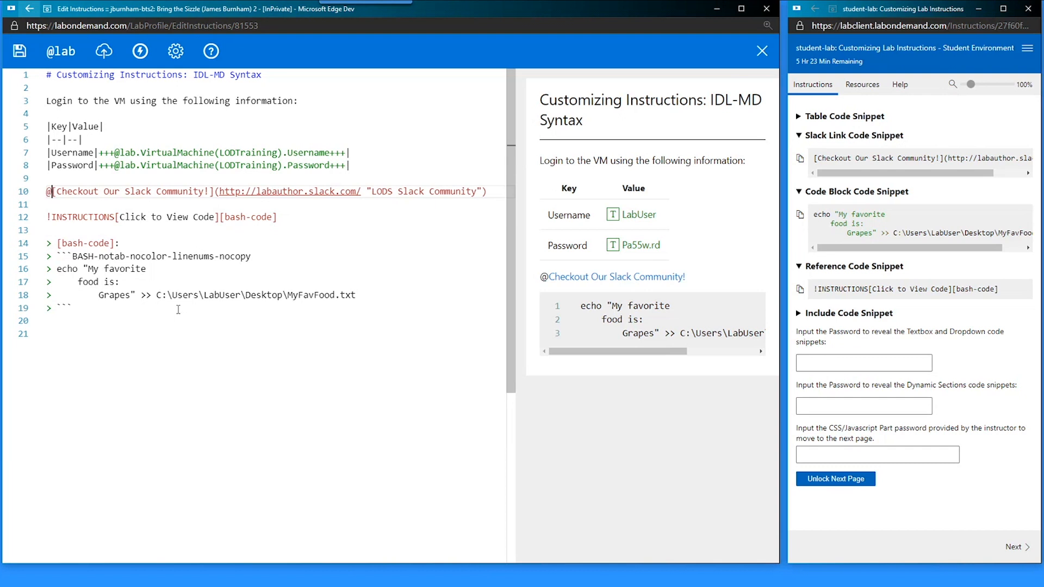
key("BackSpace")
key("BackSpace")
- Change the reference prefix from ! to ^ and test the Click to View Code popup
key("Down")
key("Down")
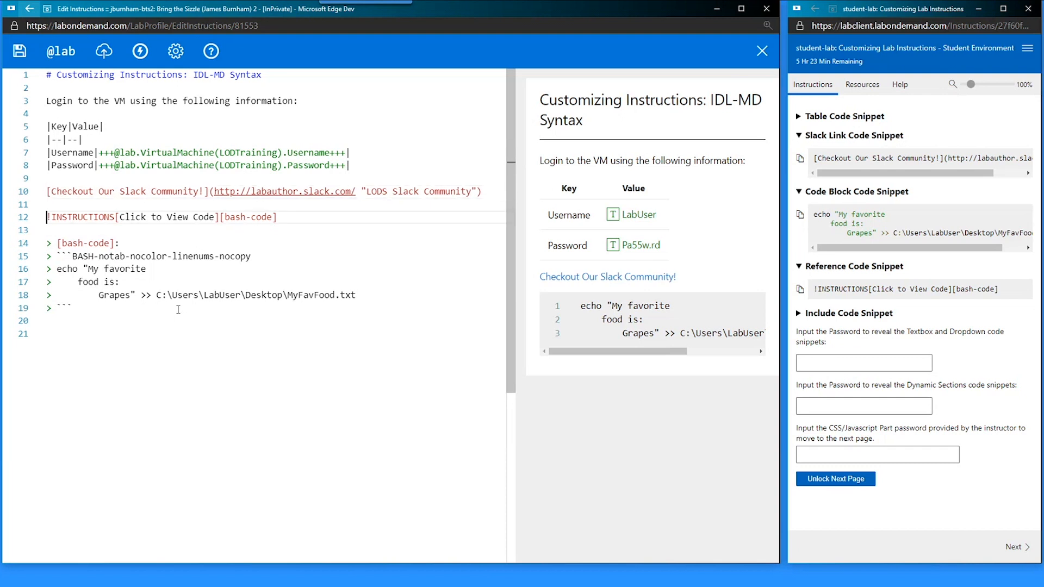
key("Right")
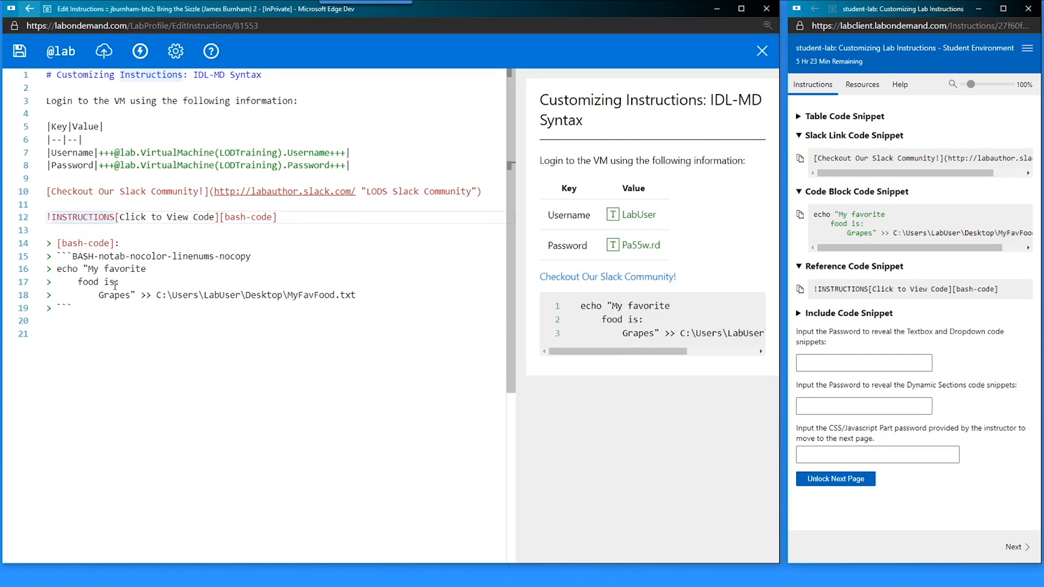
key("ctrl+s")
key("BackSpace")
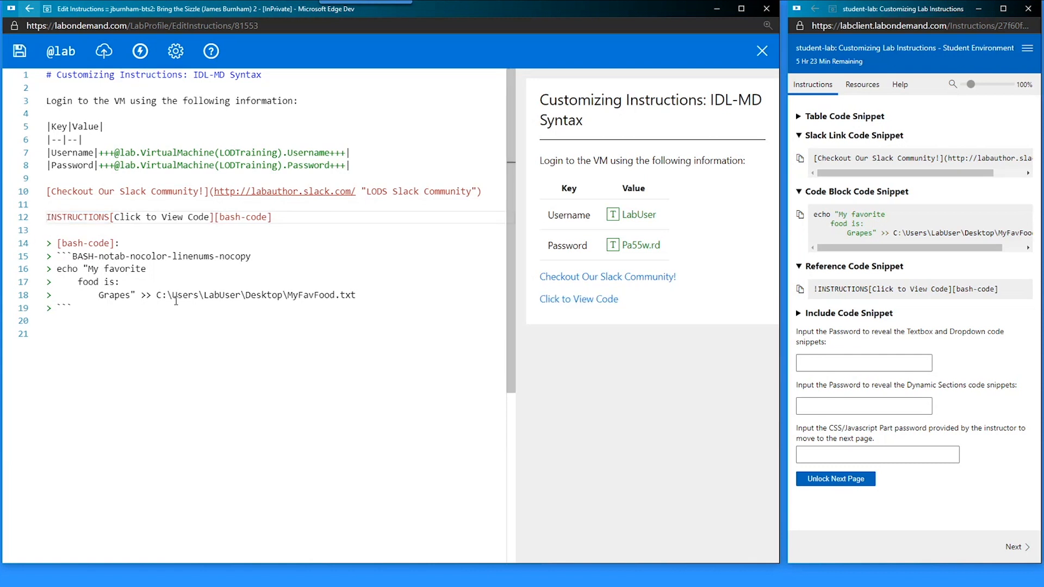
type("^")
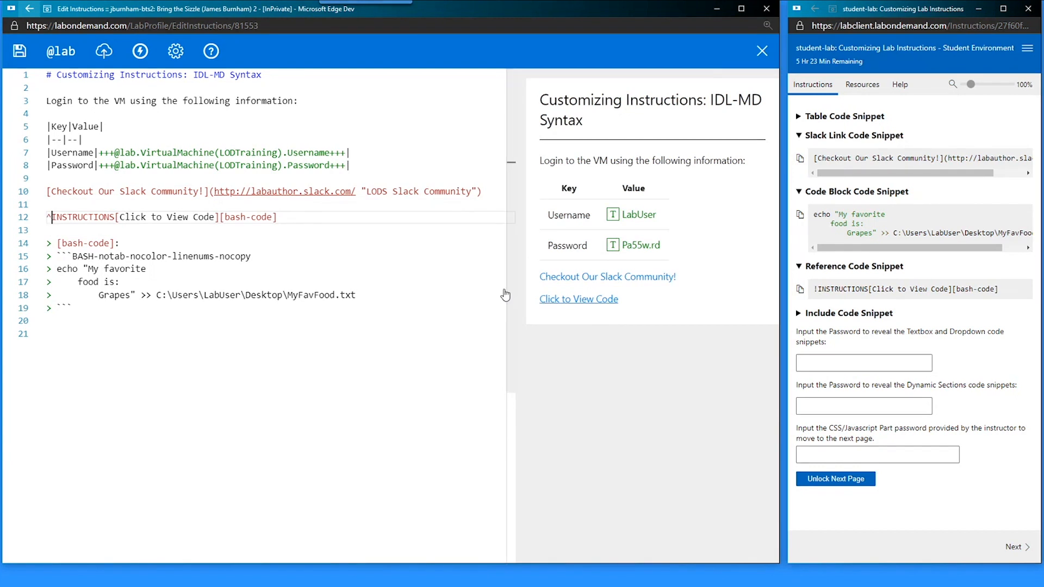
left_click_drag(120, 217, 215, 217)
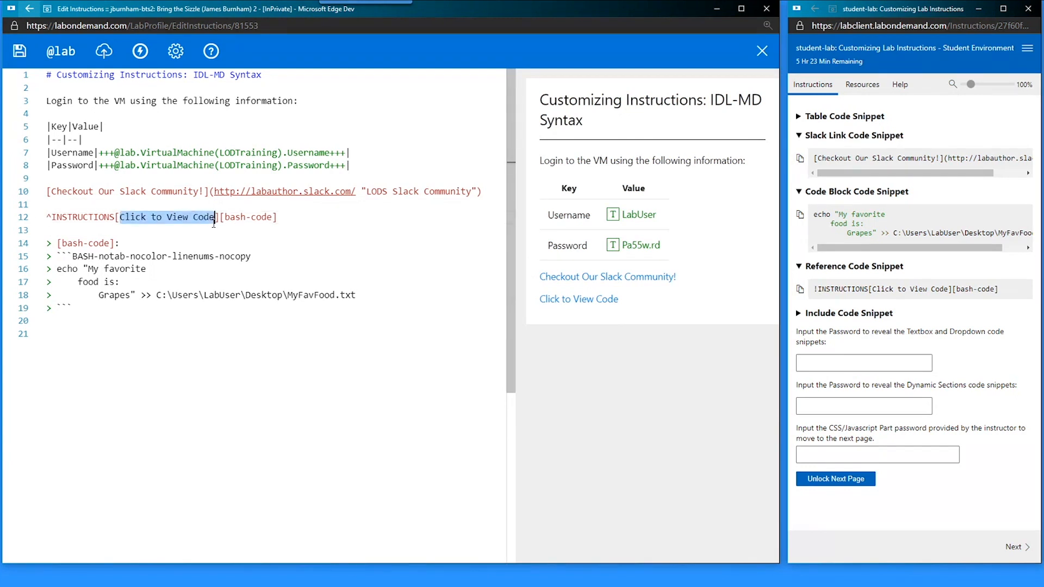
left_click(599, 302)
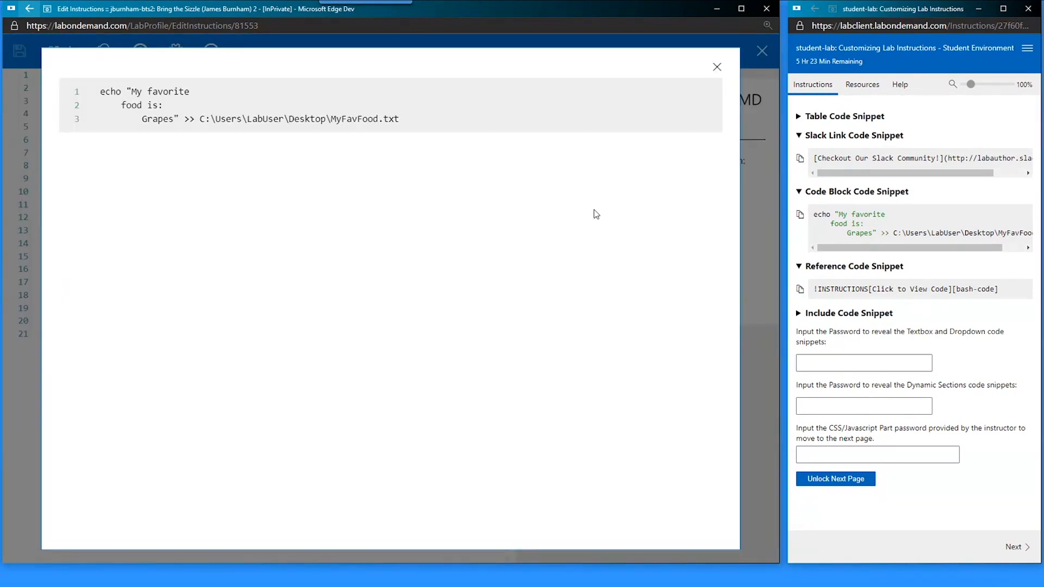
left_click(717, 68)
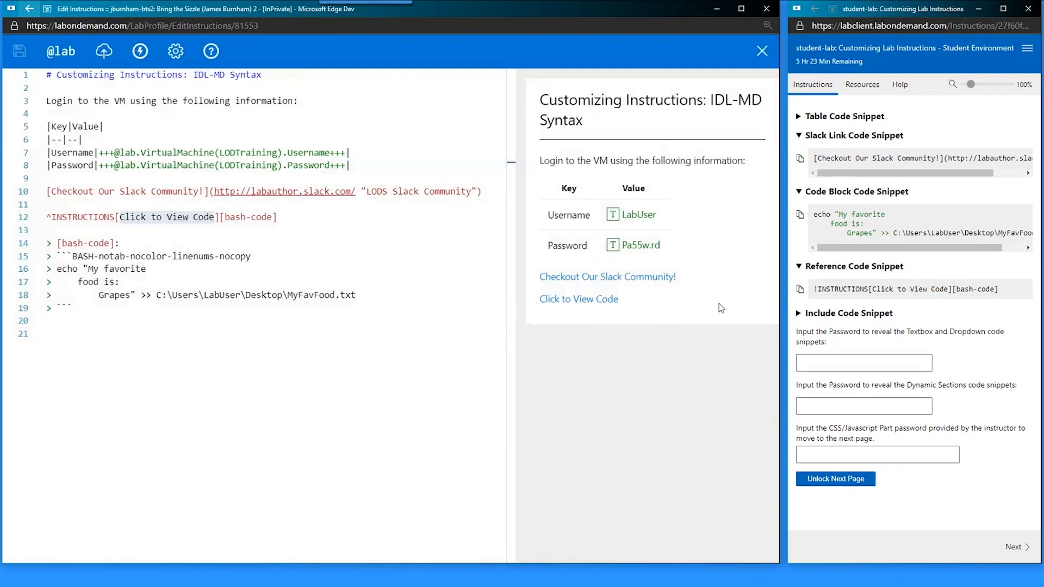
- Collapse the other snippet sections and copy the Include Code Snippet
left_click(825, 136)
left_click(819, 157)
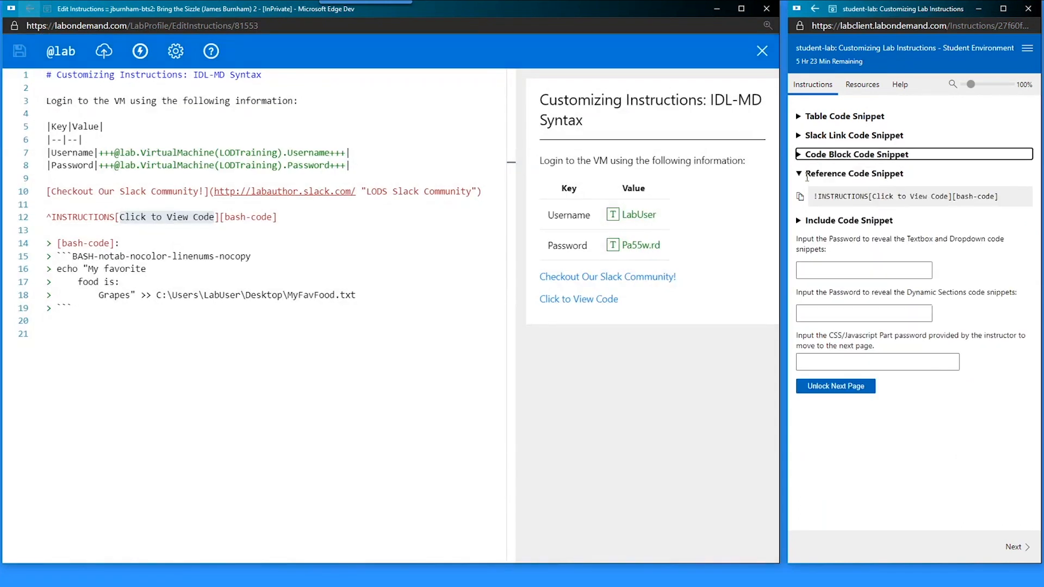
left_click(812, 174)
left_click(810, 194)
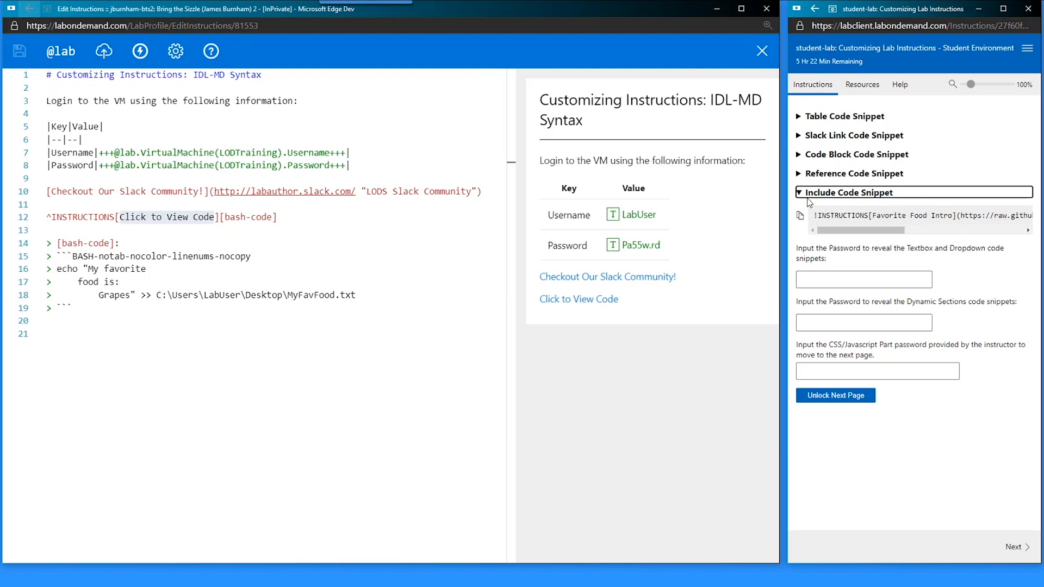
left_click(800, 216)
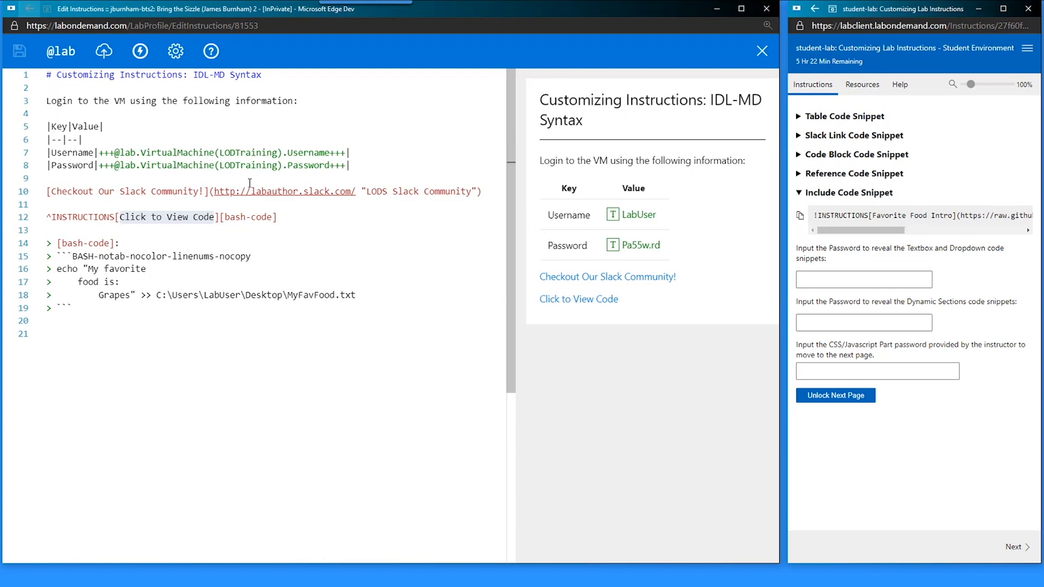
- Paste the Favorite Food Intro include line on line 3 below the title and save
left_click(221, 86)
key("Return")
key("Return")
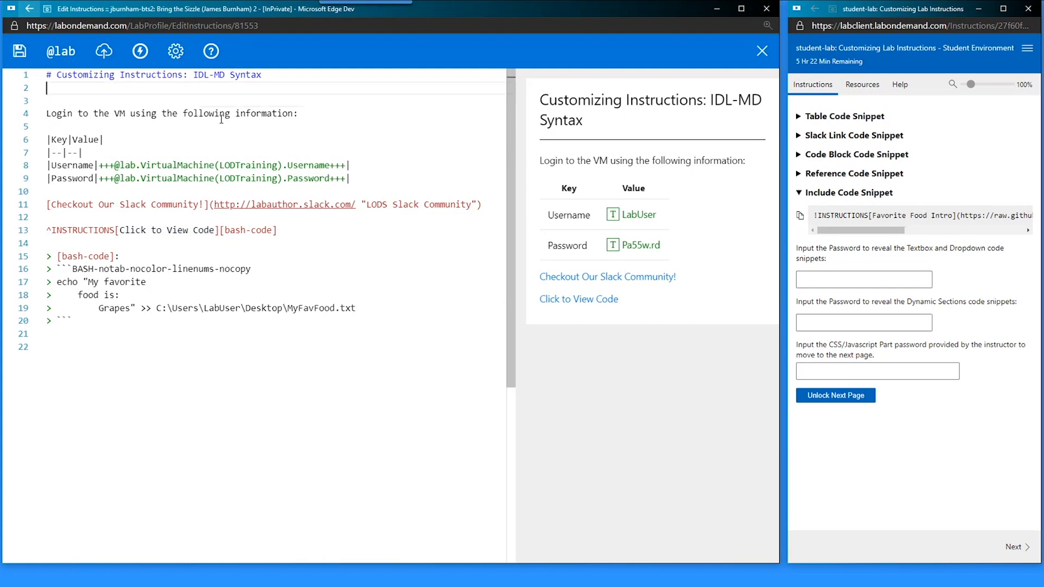
key("Up")
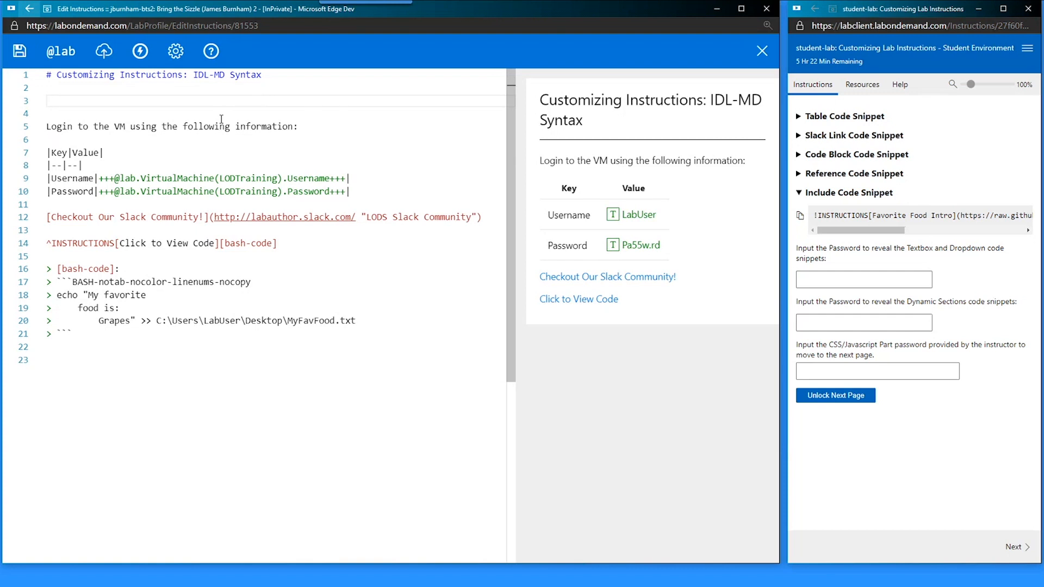
key("ctrl+s")
key("ctrl+v")
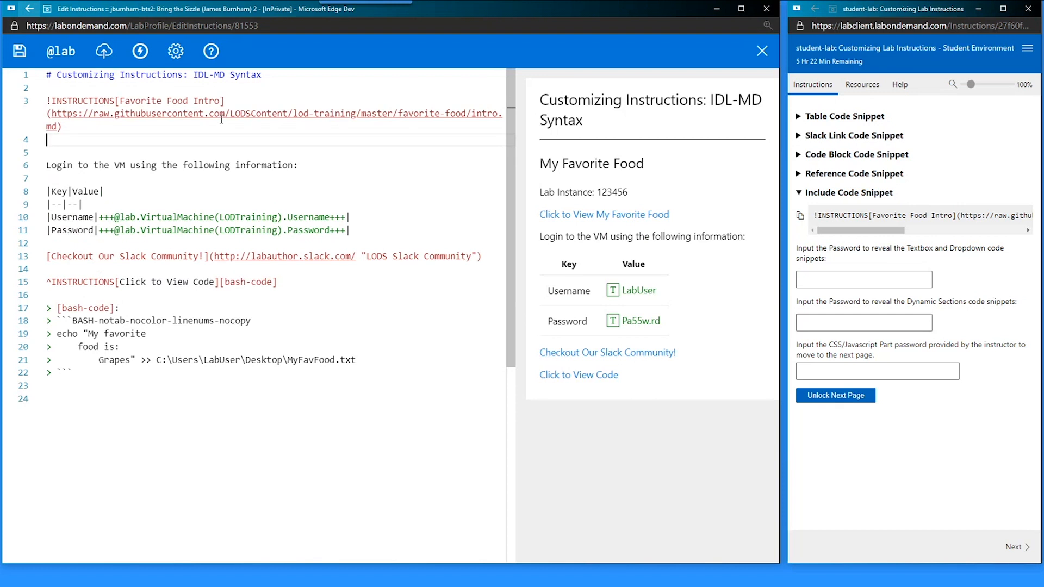
key("Delete")
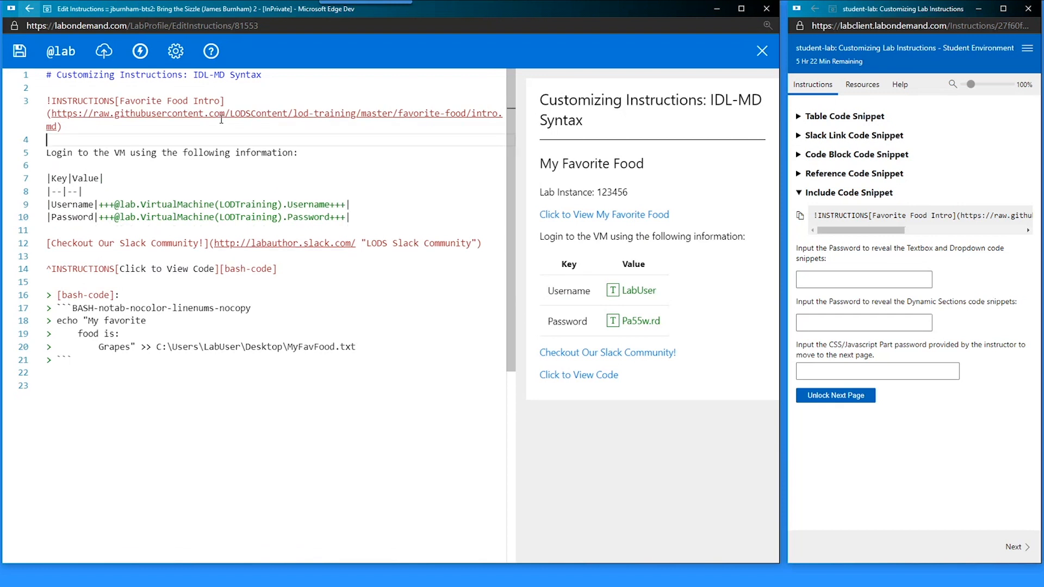
key("Up")
key("Up")
key("Up")
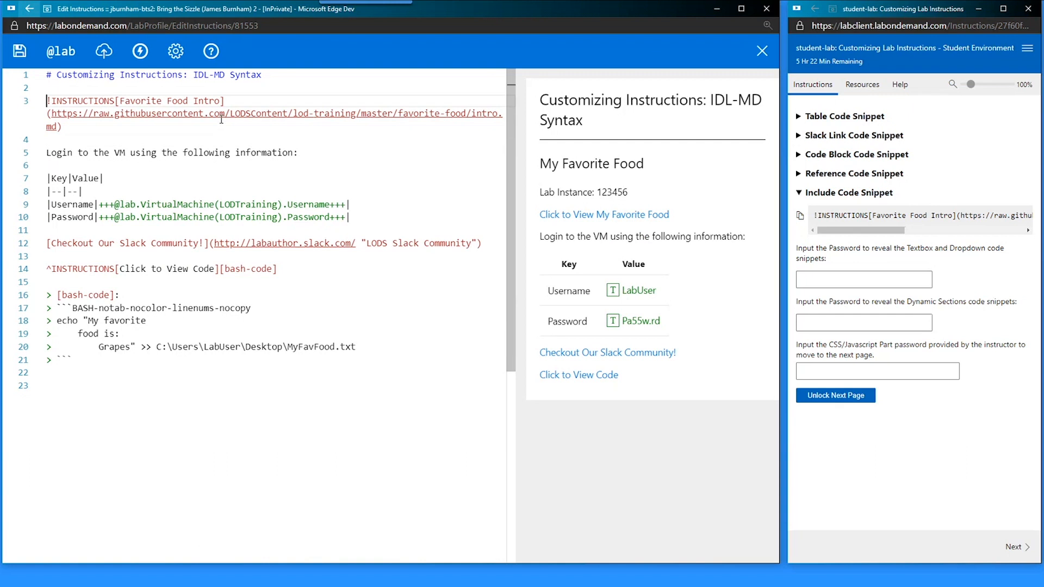
key("ctrl+s")
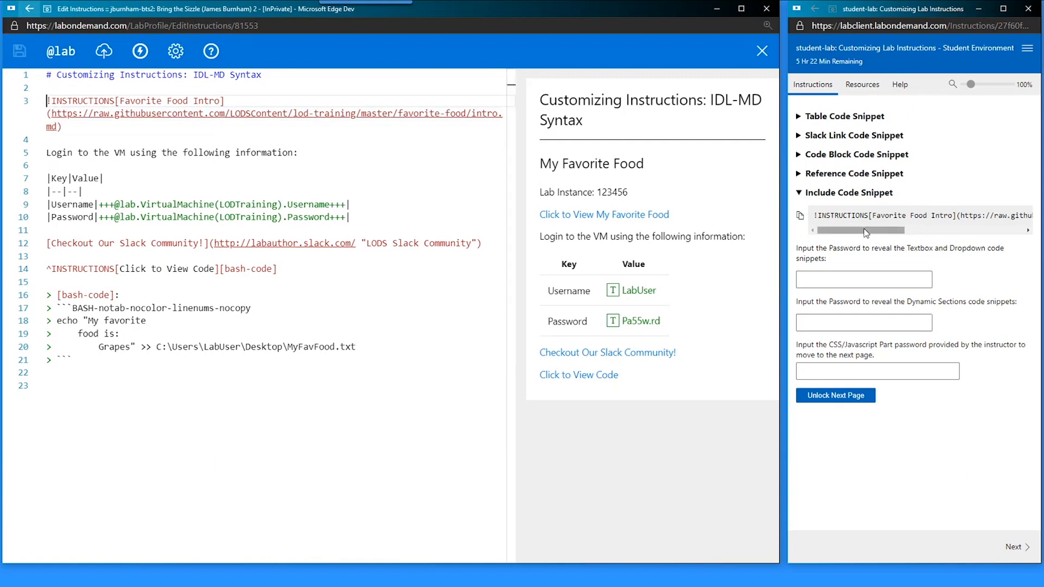
- Compare the preview with and without the include line to confirm the My Favorite Food section
left_click(800, 216)
left_click(57, 75)
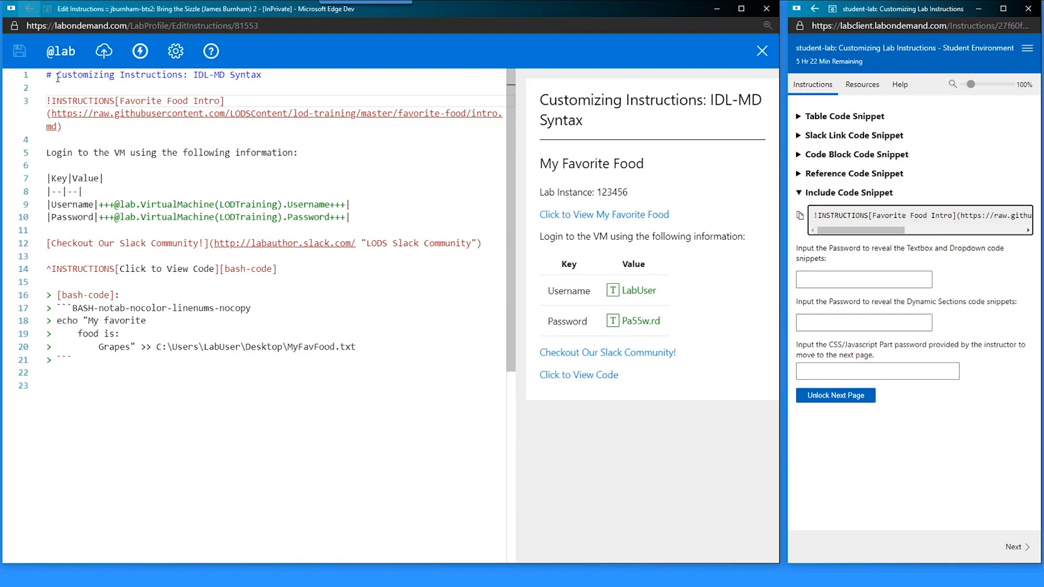
left_click(54, 154)
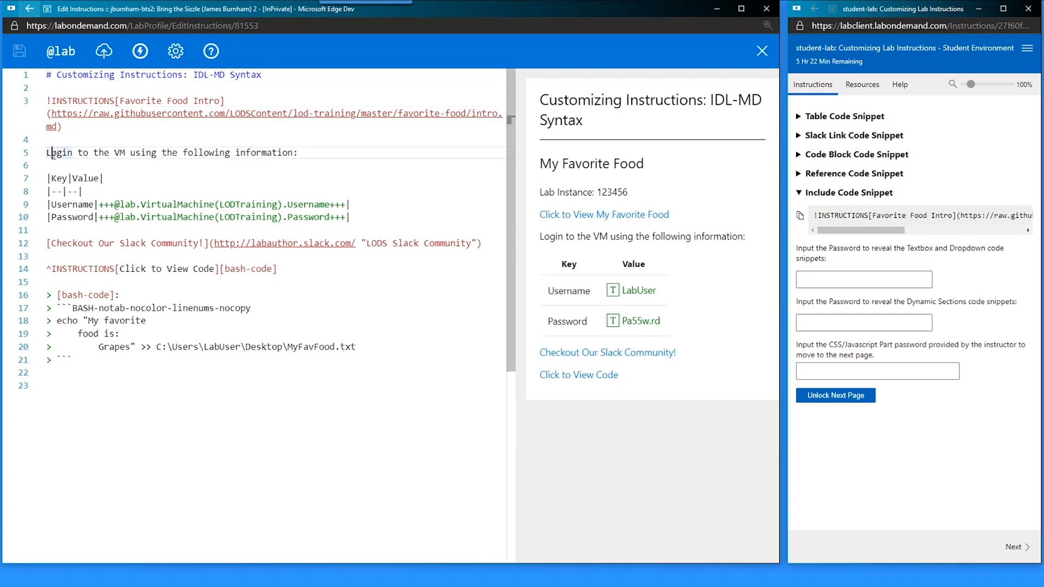
left_click(67, 136)
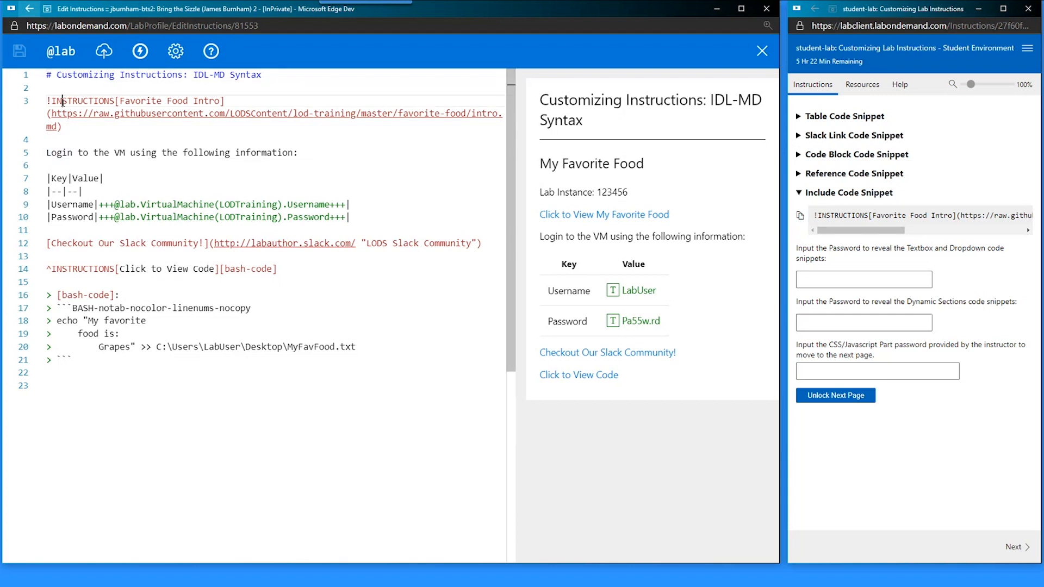
left_click_drag(537, 164, 723, 207)
left_click(724, 209)
left_click(83, 100)
key("ctrl+x")
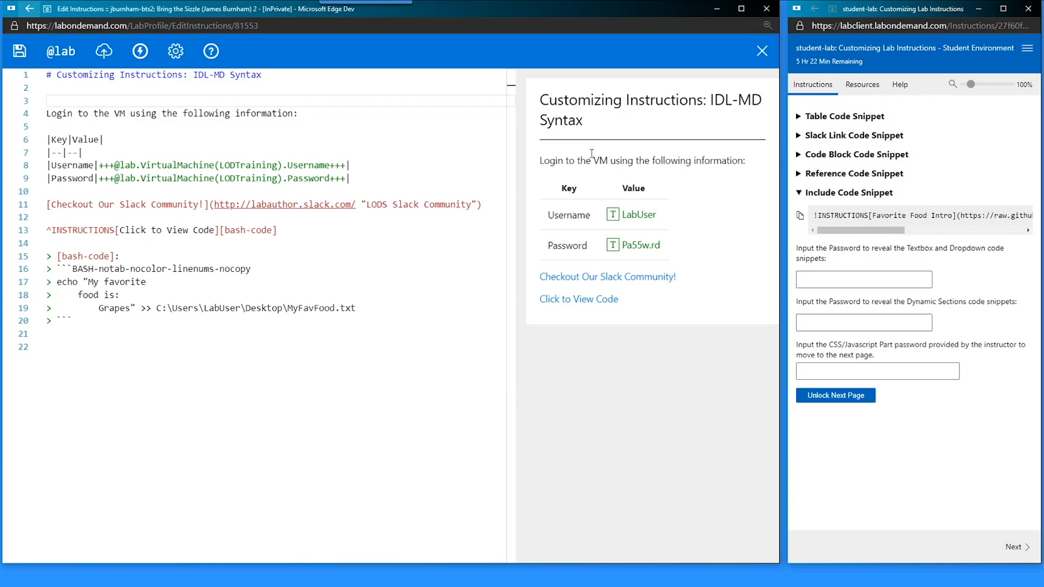
key("ctrl+z")
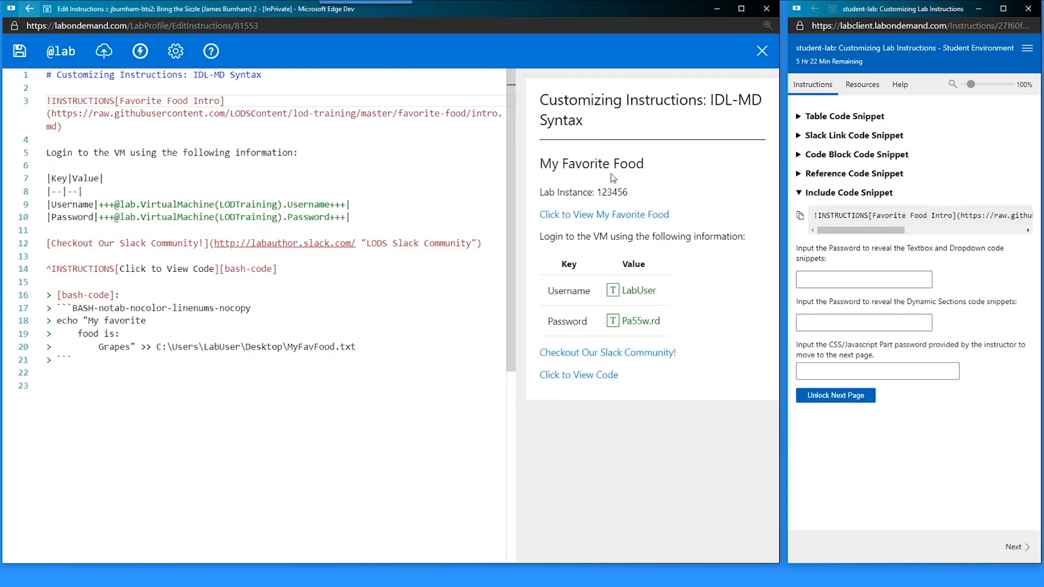
triple_click(550, 163)
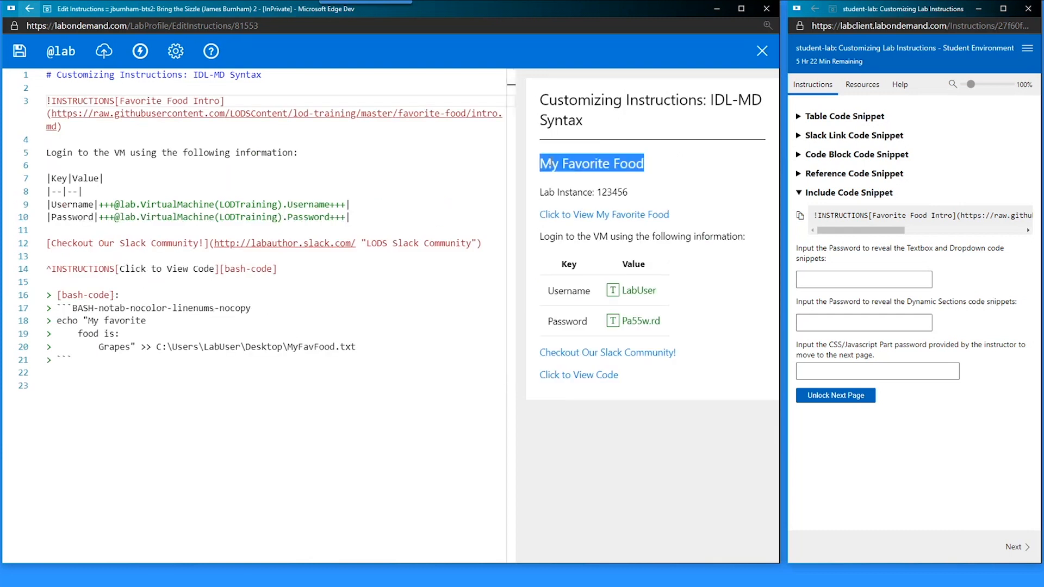
triple_click(560, 194)
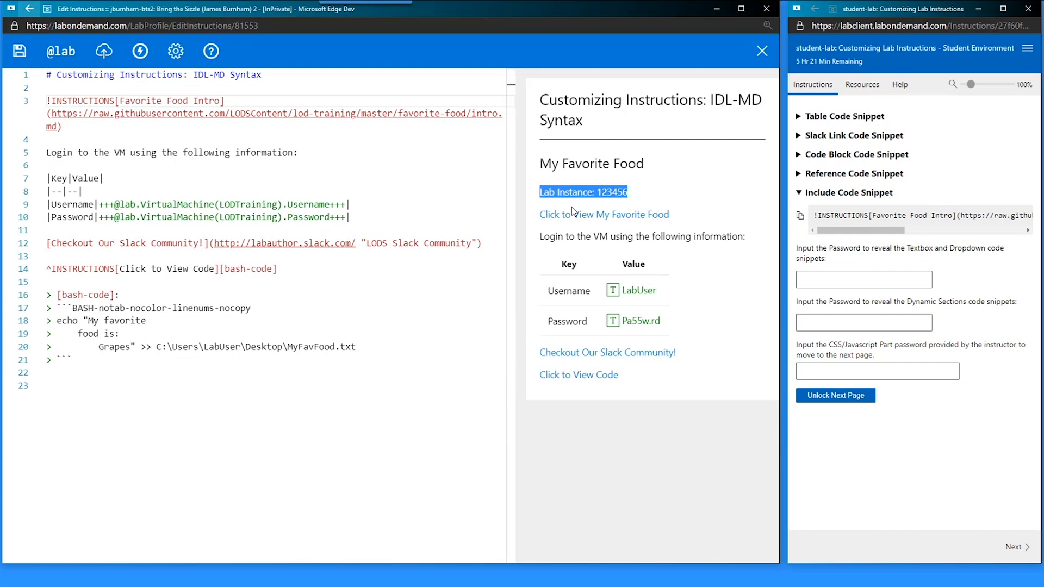
- View the My Favorite Food code popup and review the code block lines 17 to 20
left_click(576, 216)
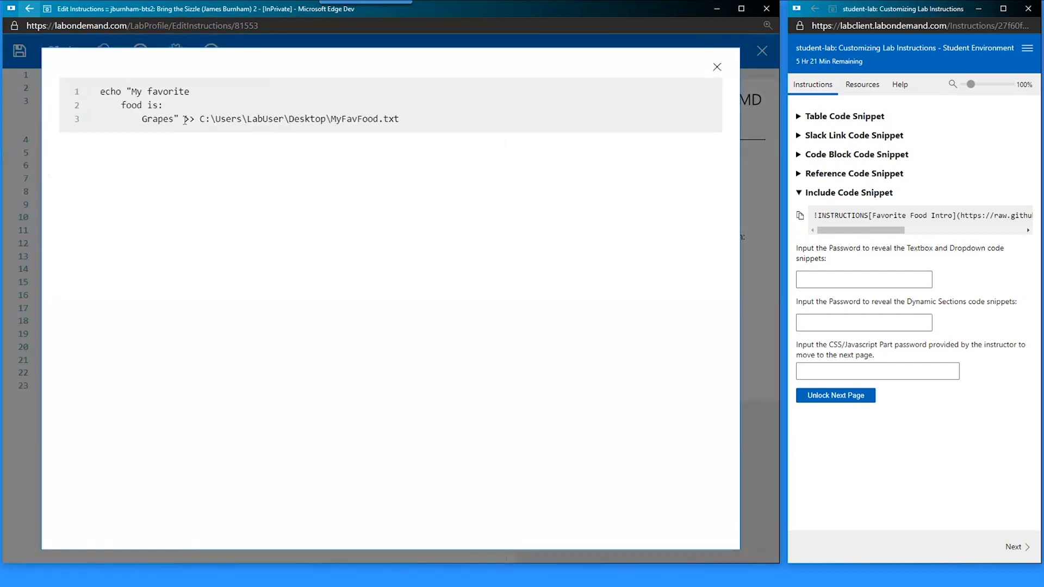
left_click(718, 67)
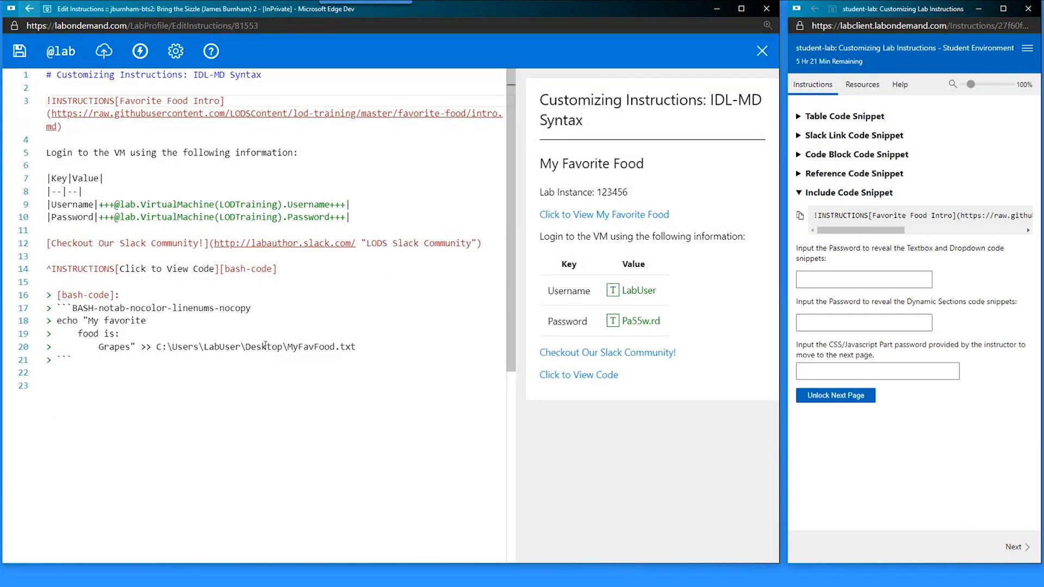
left_click_drag(356, 347, 57, 308)
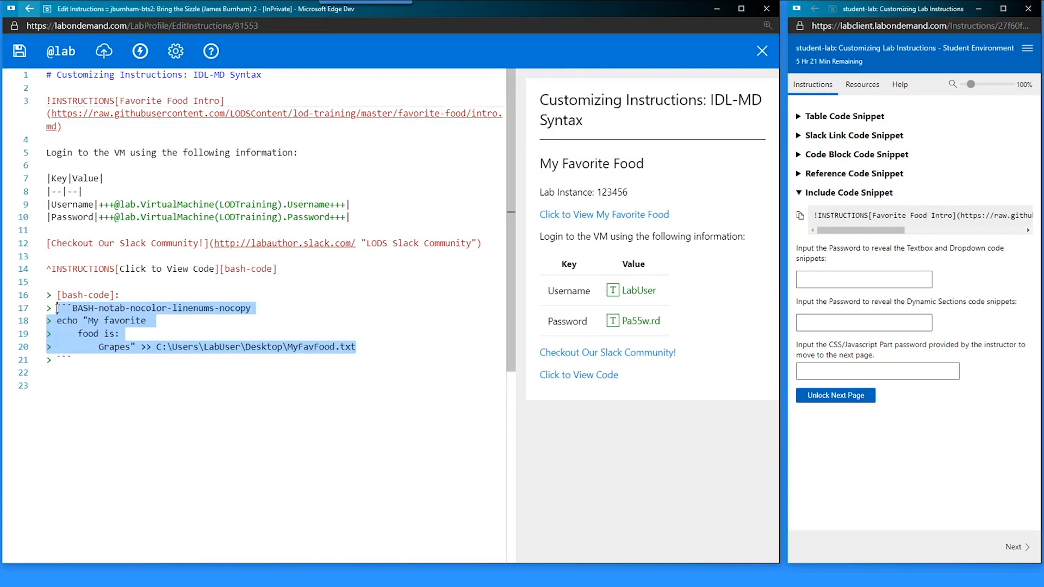
left_click(106, 363)
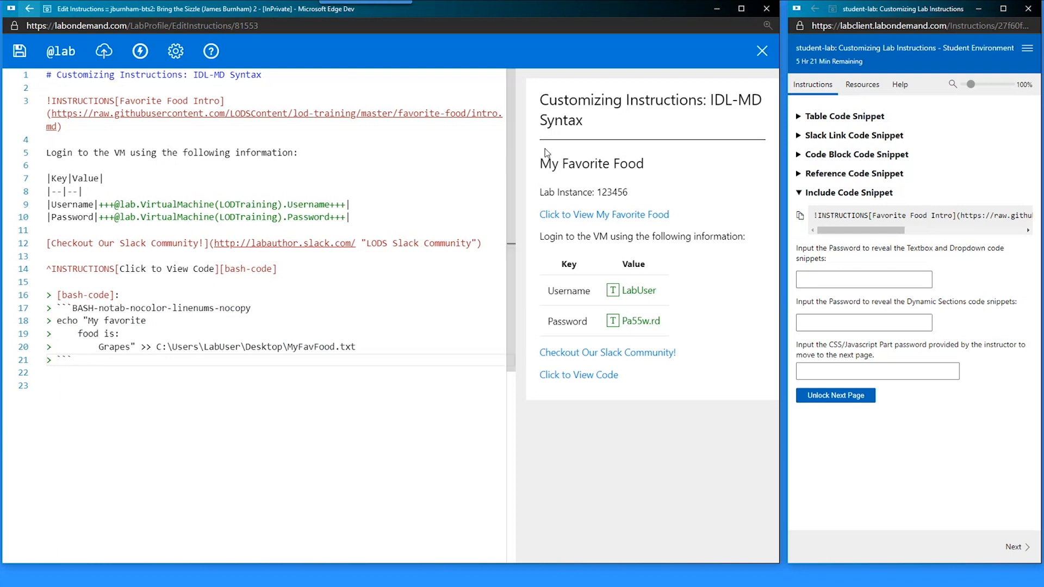
left_click_drag(538, 159, 679, 214)
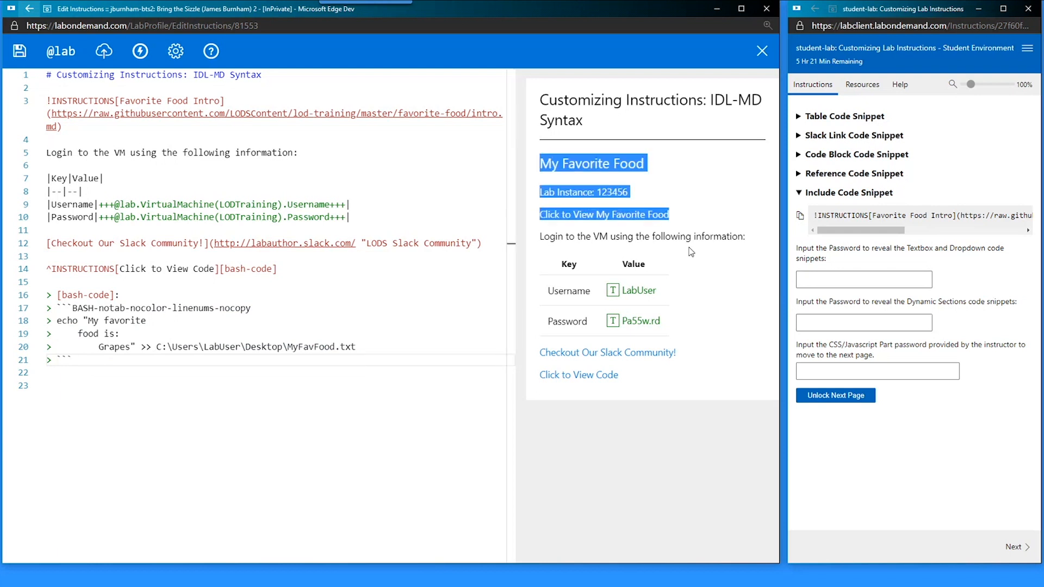
left_click(167, 101)
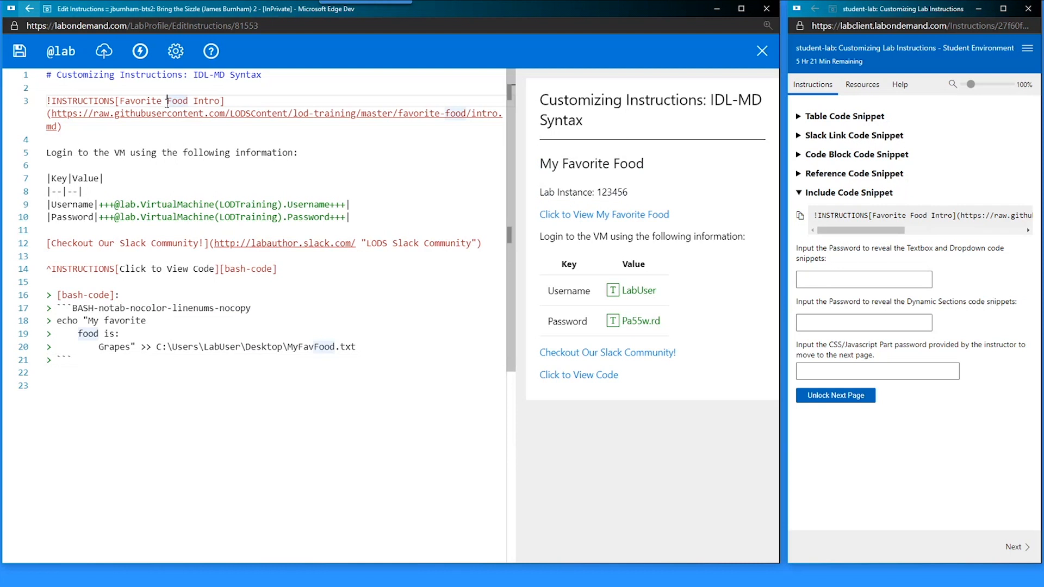
left_click(184, 347)
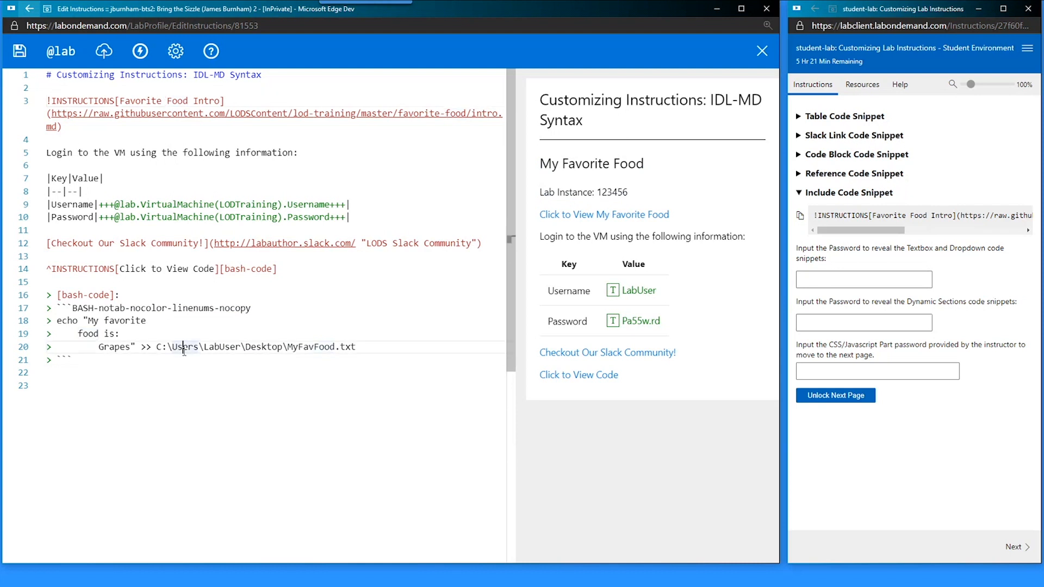
left_click(107, 265)
- Temporarily replace Grapes with 'advadvddvd' and check the result in the preview popup
double_click(123, 347)
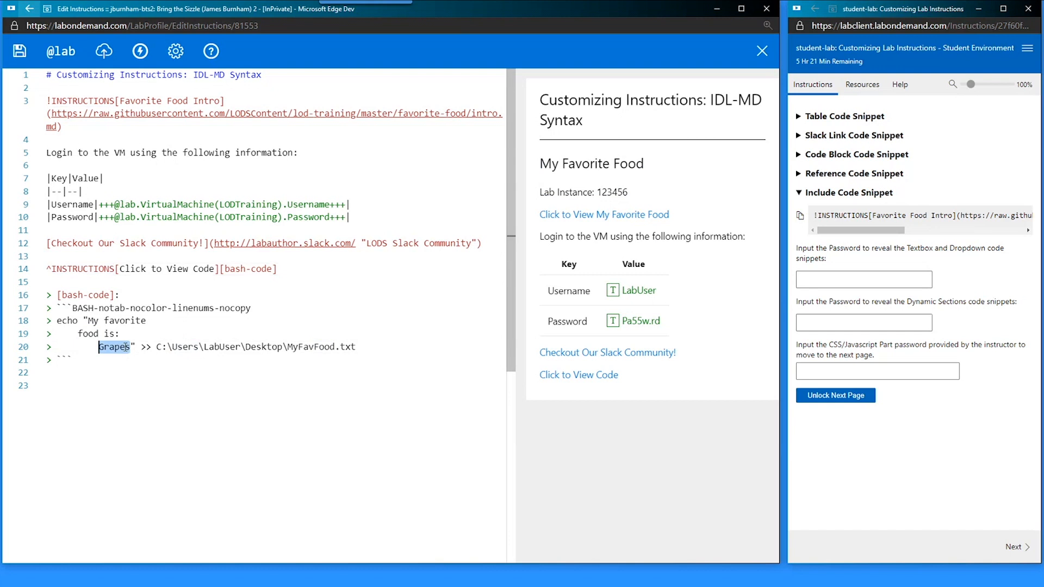
type("advadvddvd")
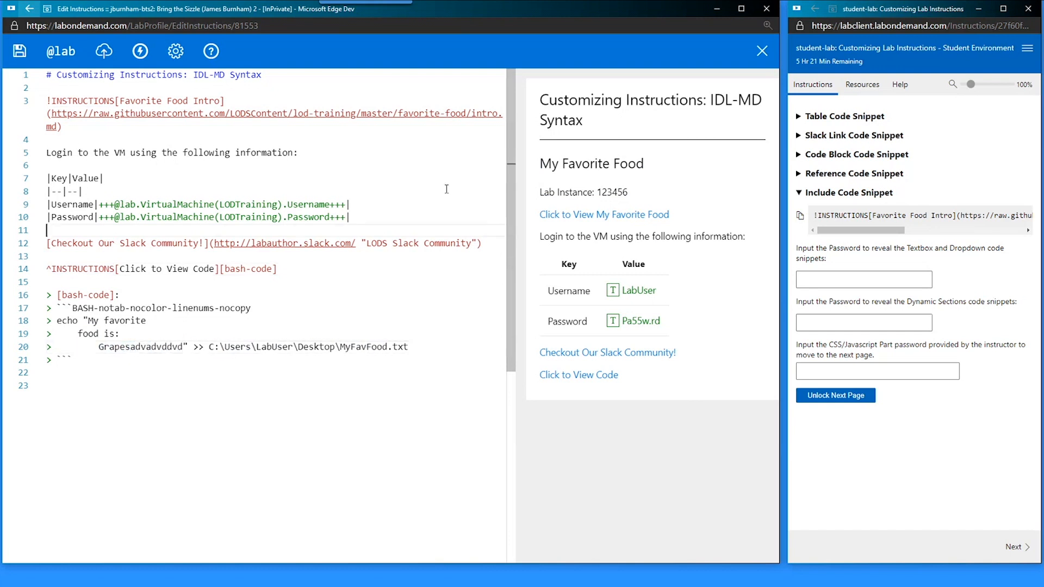
left_click(566, 215)
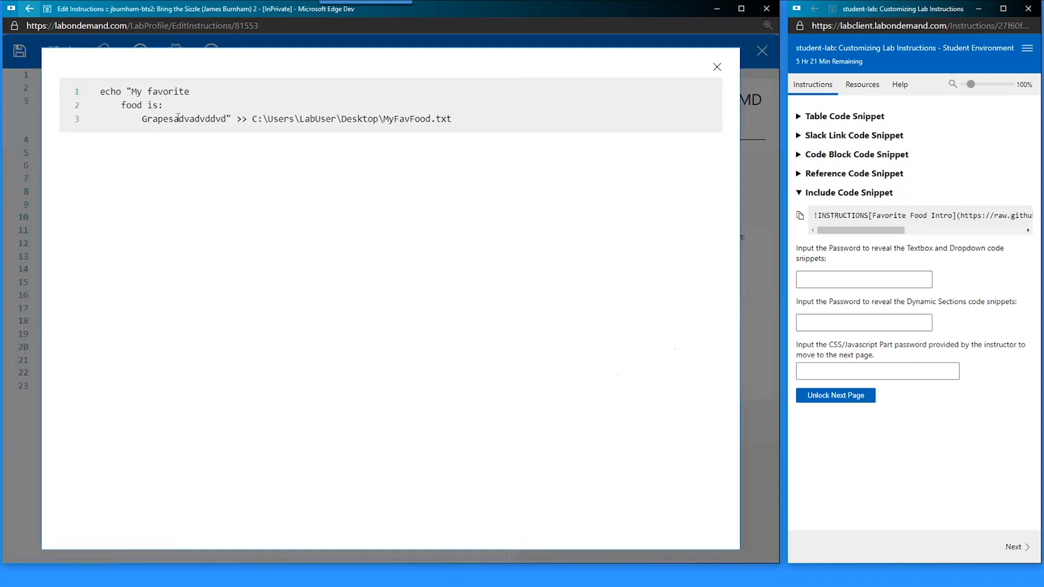
left_click(718, 68)
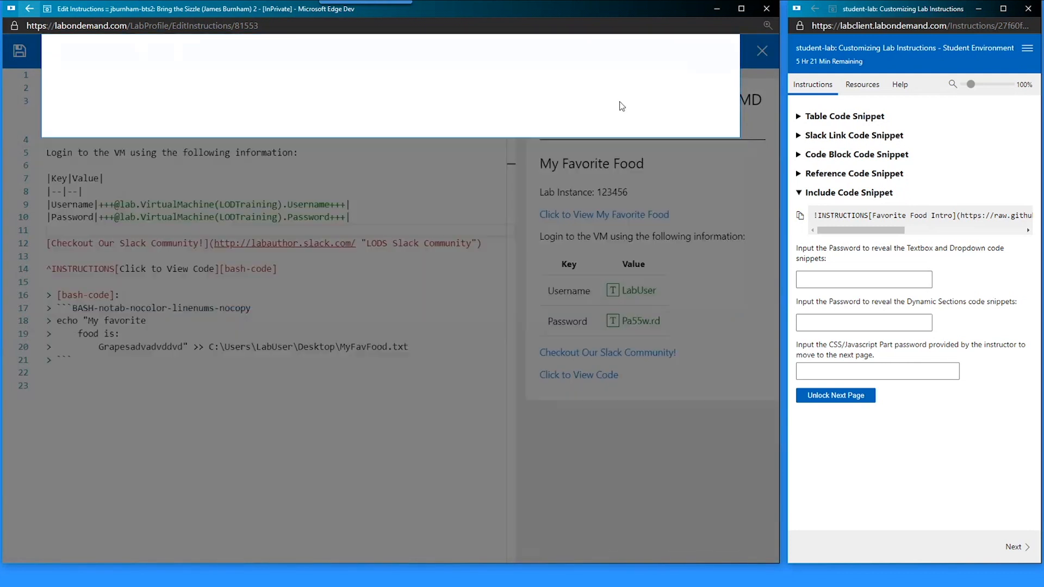
- Delete the extra letters so the food reads Grapes, and add blank lines after the block
left_click(186, 346)
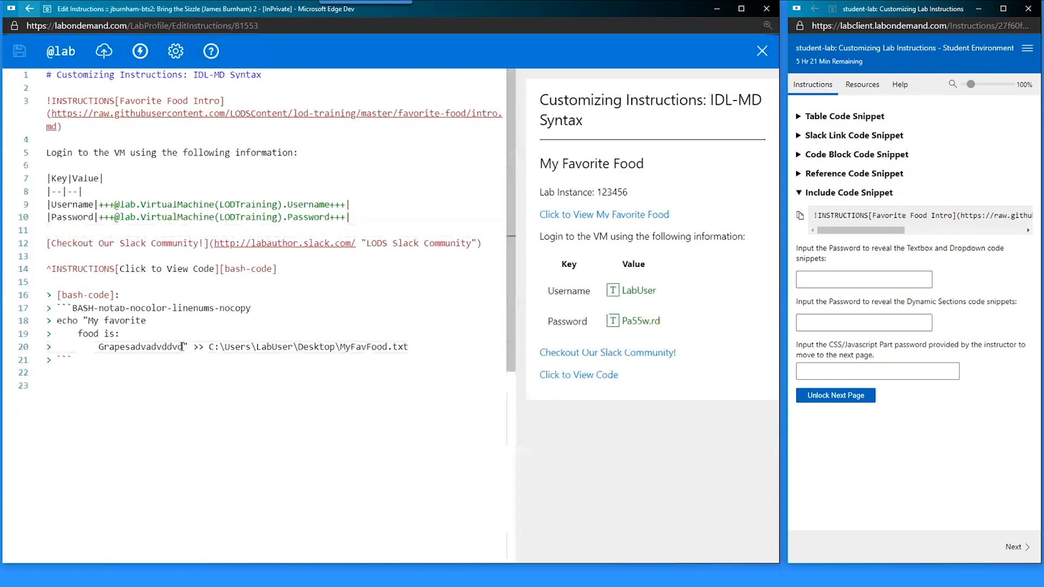
left_click_drag(183, 346, 131, 346)
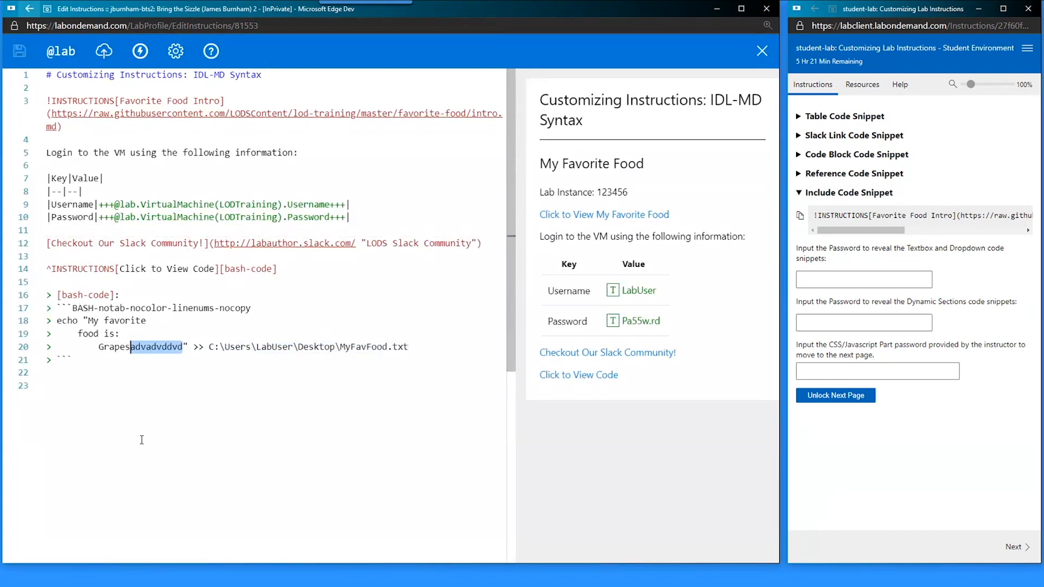
key("BackSpace")
key("Down")
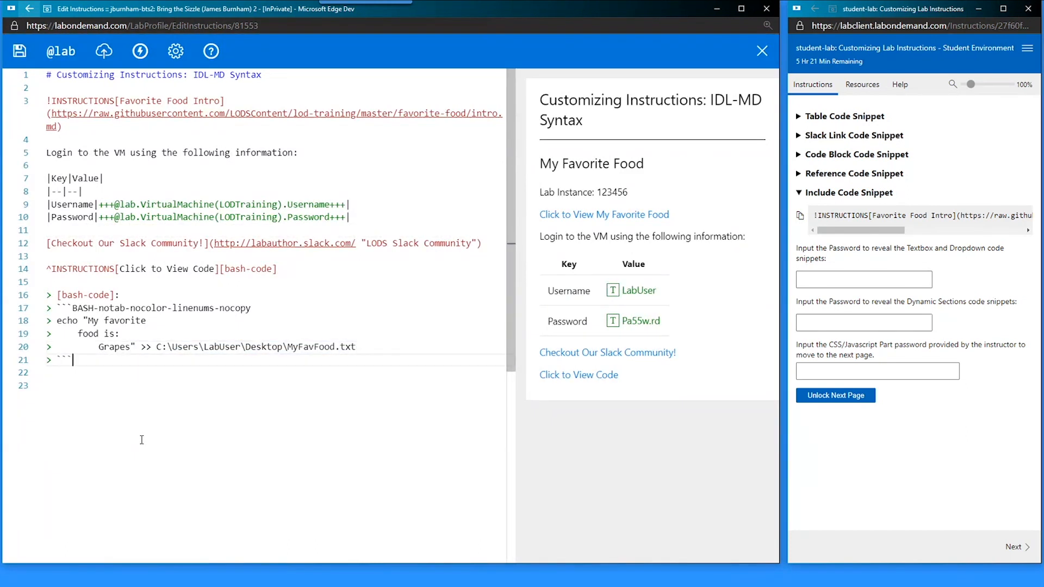
key("Return")
key("Return")
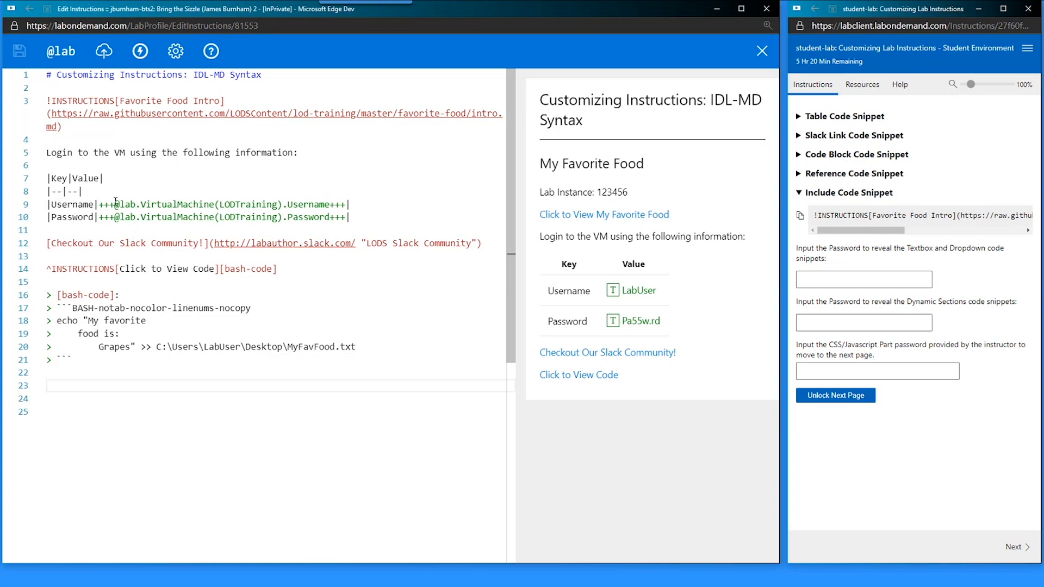
left_click_drag(115, 202, 329, 205)
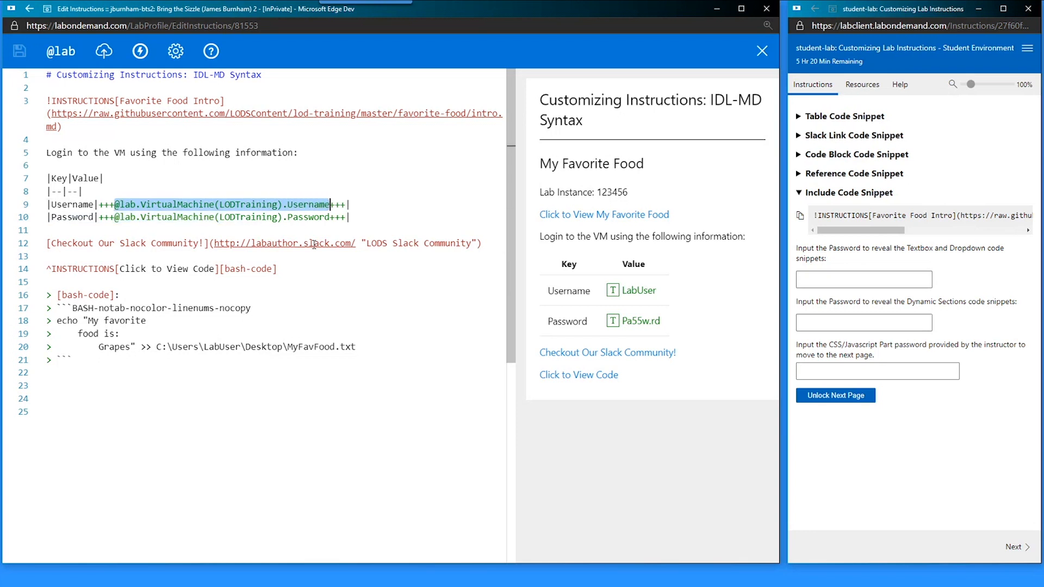
left_click(290, 267)
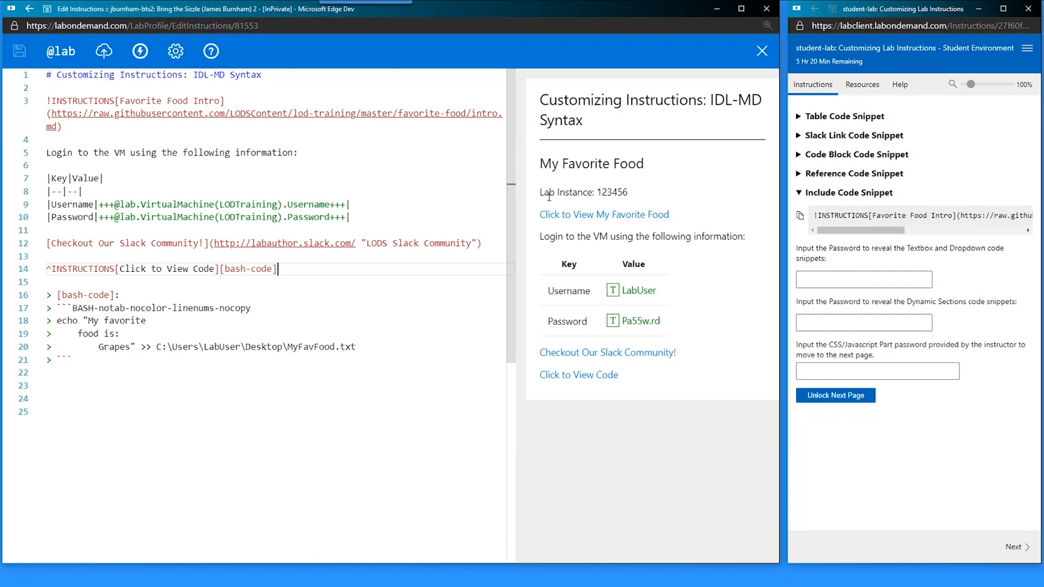
left_click_drag(539, 194, 627, 197)
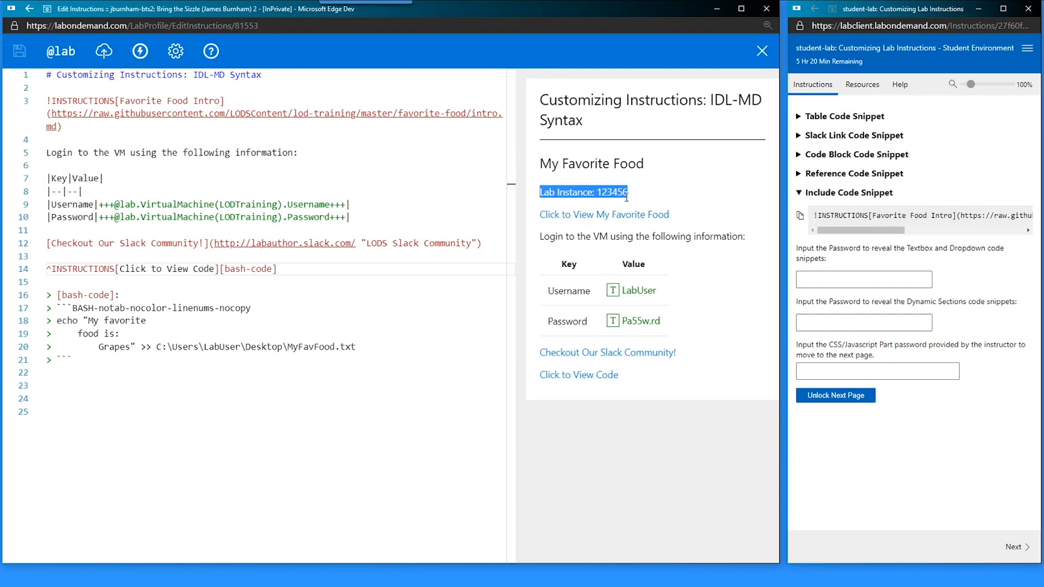
left_click(626, 198)
left_click(901, 86)
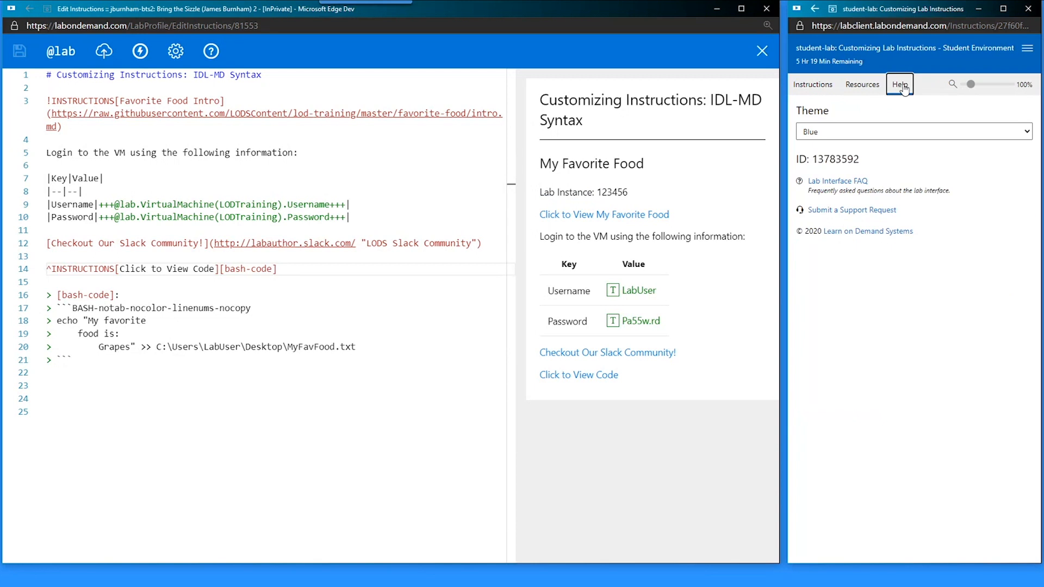
double_click(833, 159)
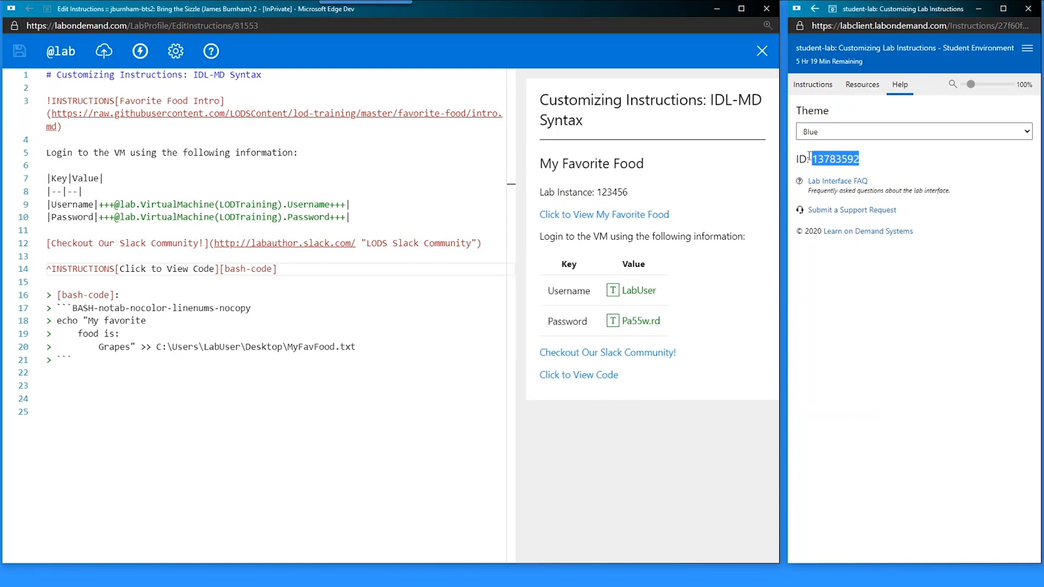
double_click(616, 195)
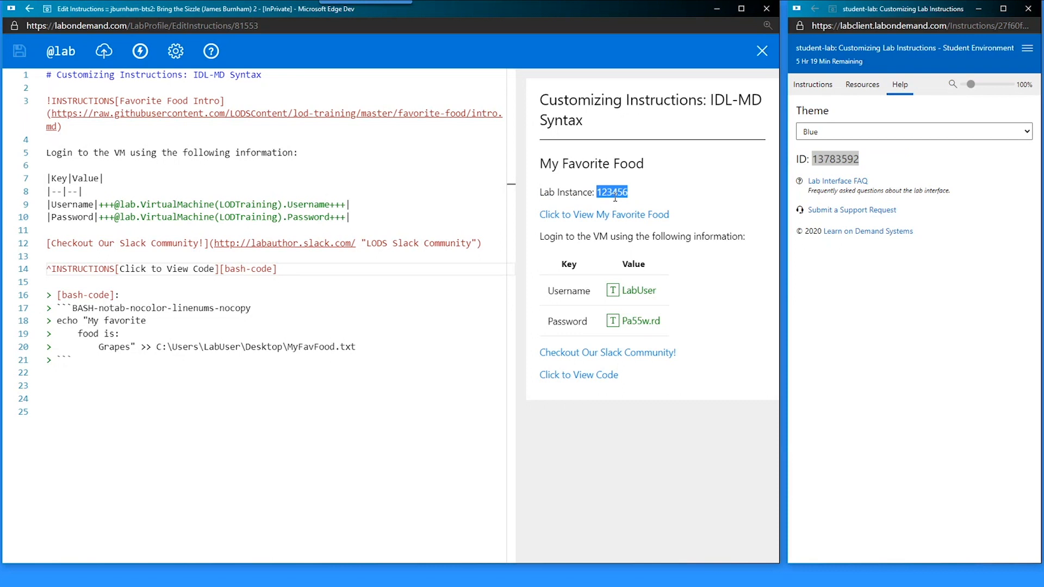
left_click(616, 198)
left_click(835, 159)
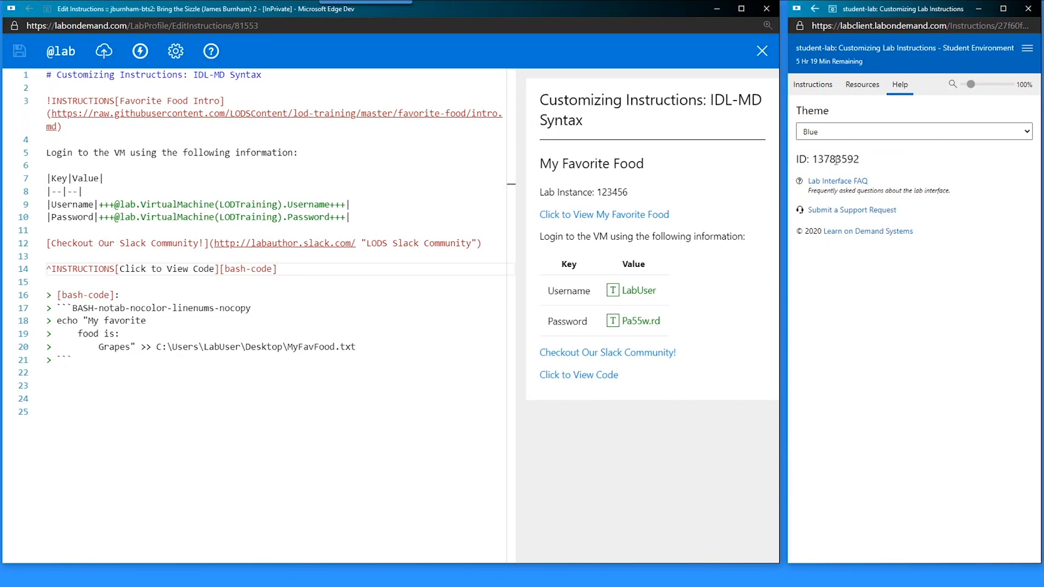
left_click(813, 85)
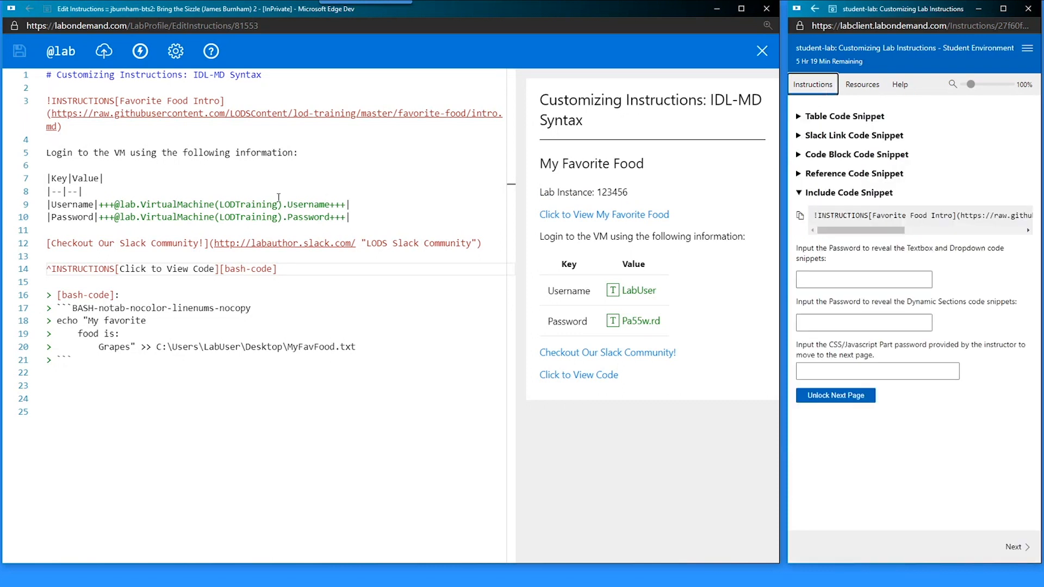
left_click(66, 58)
left_click(66, 59)
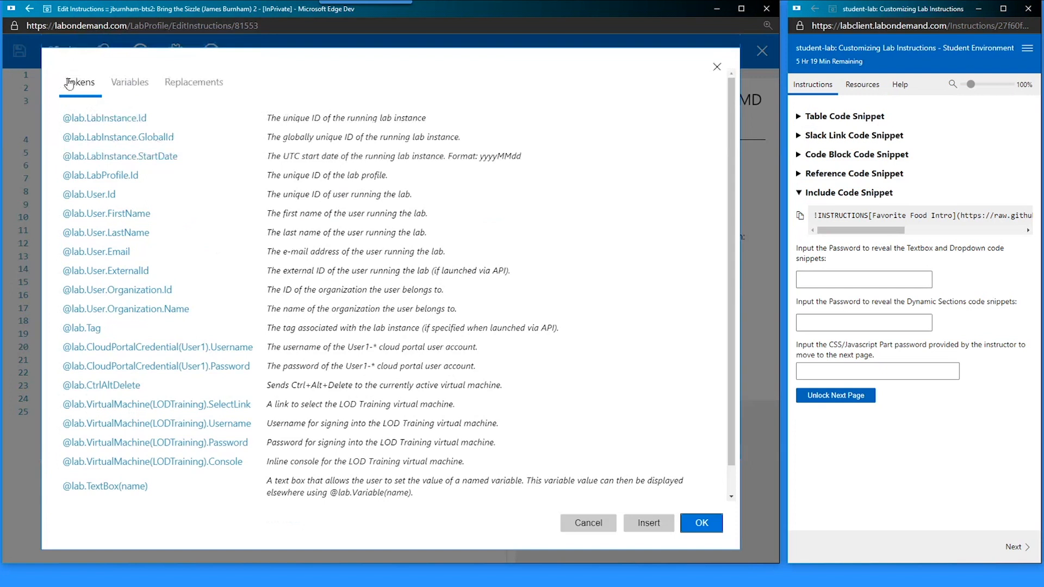
left_click(205, 91)
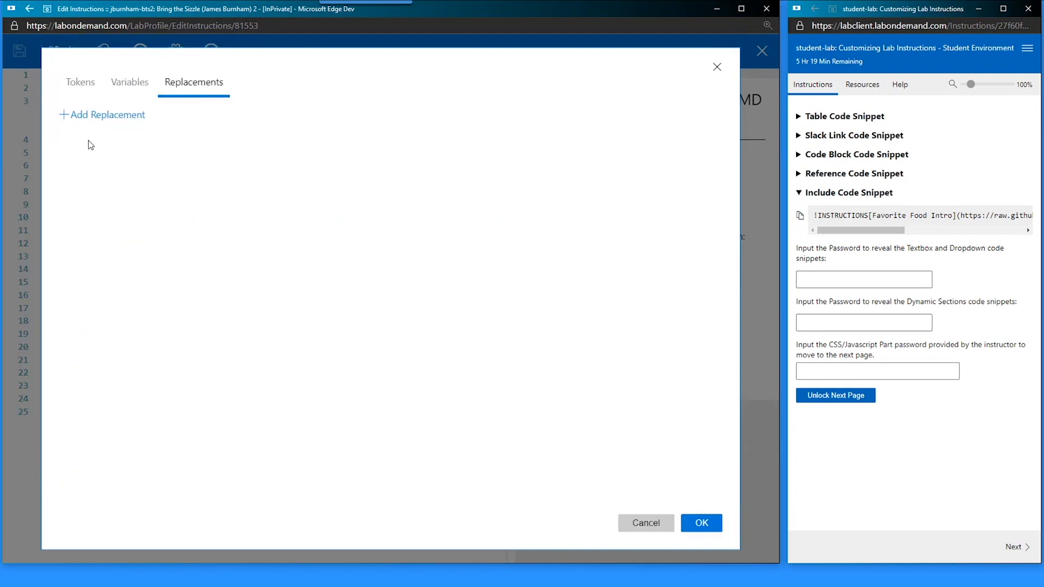
left_click(98, 117)
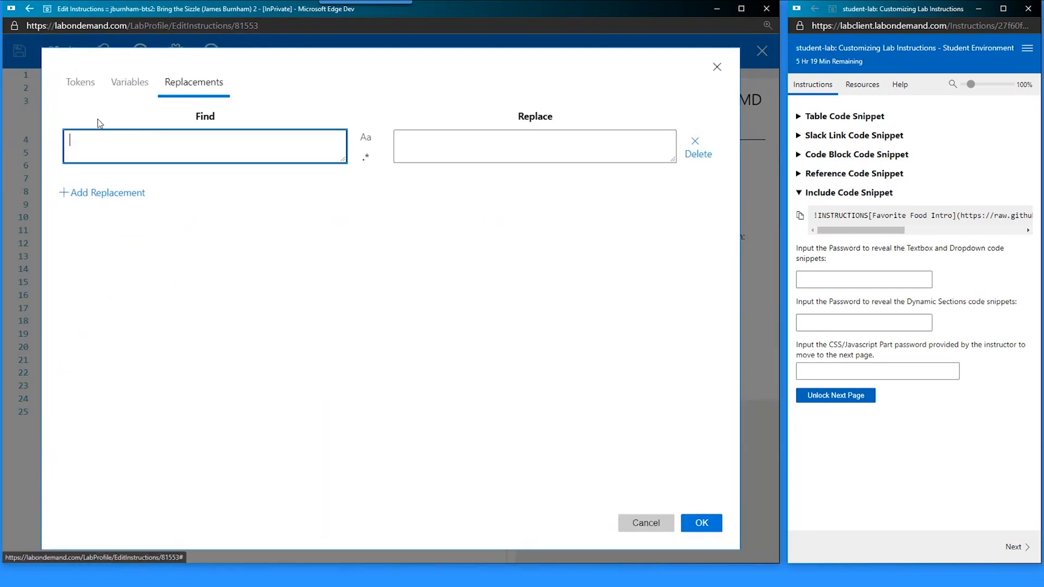
type("123456")
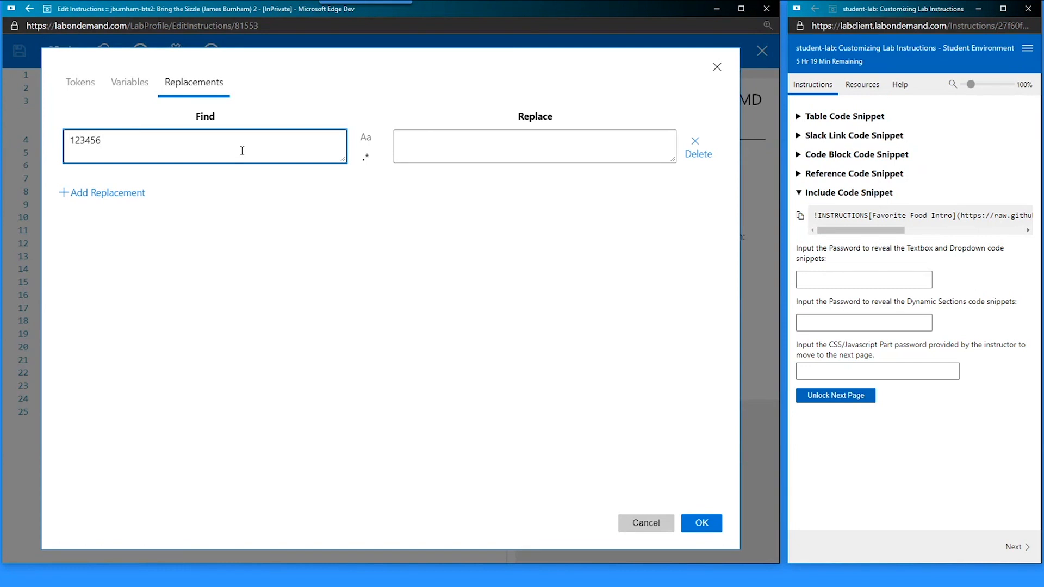
key("alt+Tab")
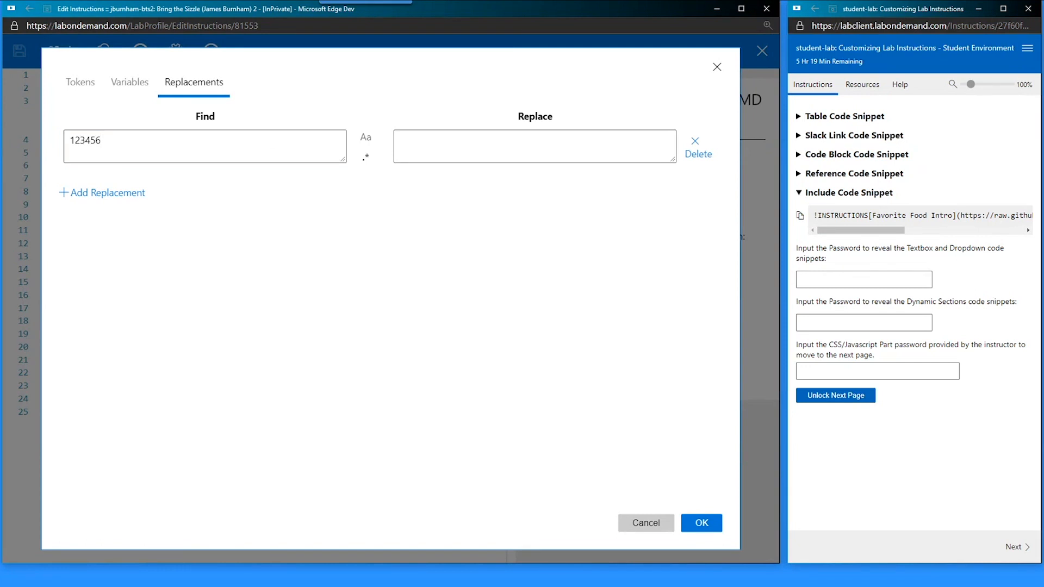
left_click(477, 139)
type("@lab.LabInstance.Id")
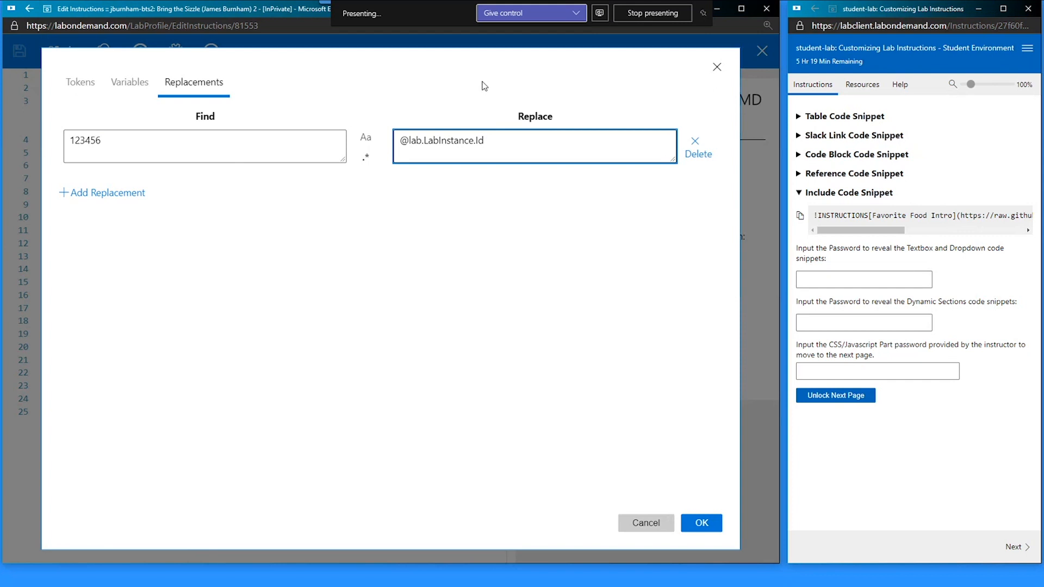
left_click(231, 162)
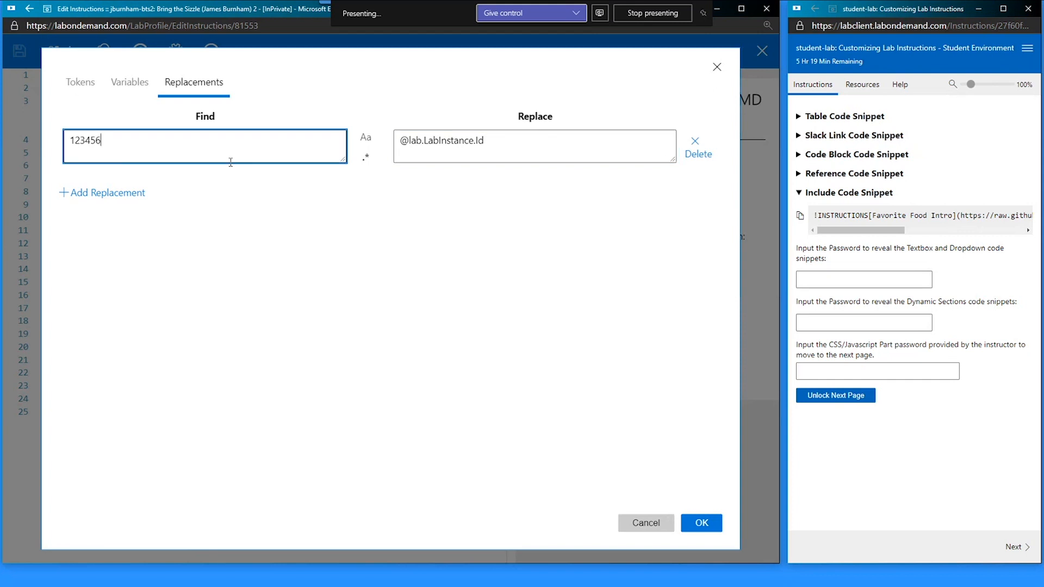
left_click(544, 158)
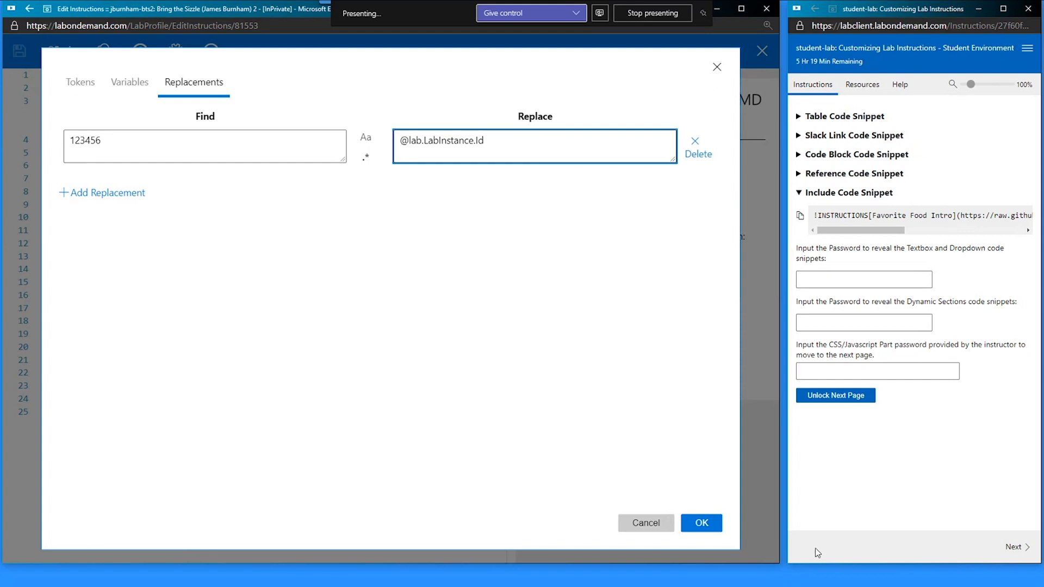
left_click(712, 523)
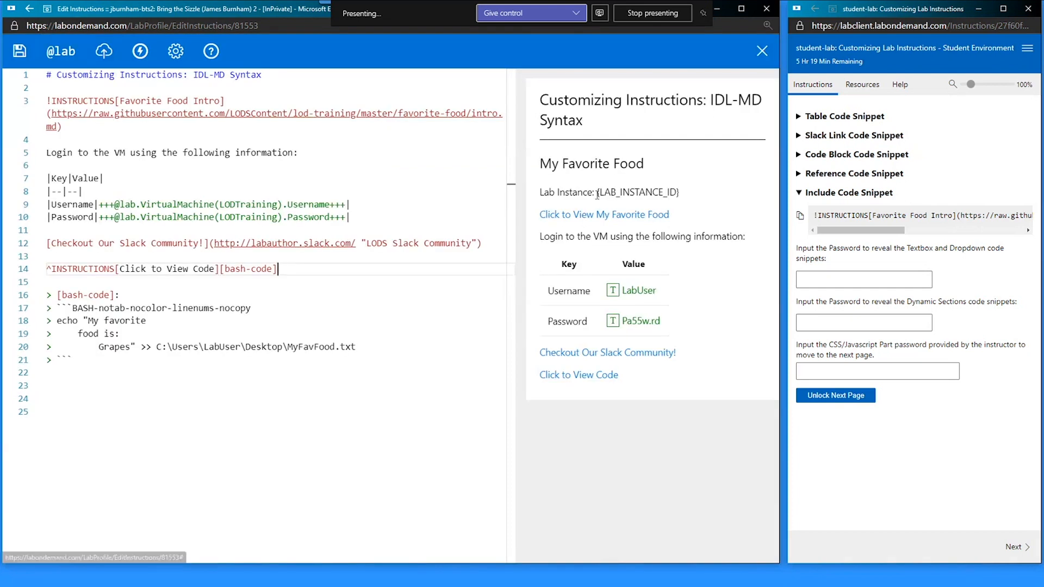
- Check the {LAB_INSTANCE_ID} placeholder in the preview and save the instructions
left_click_drag(597, 192, 690, 193)
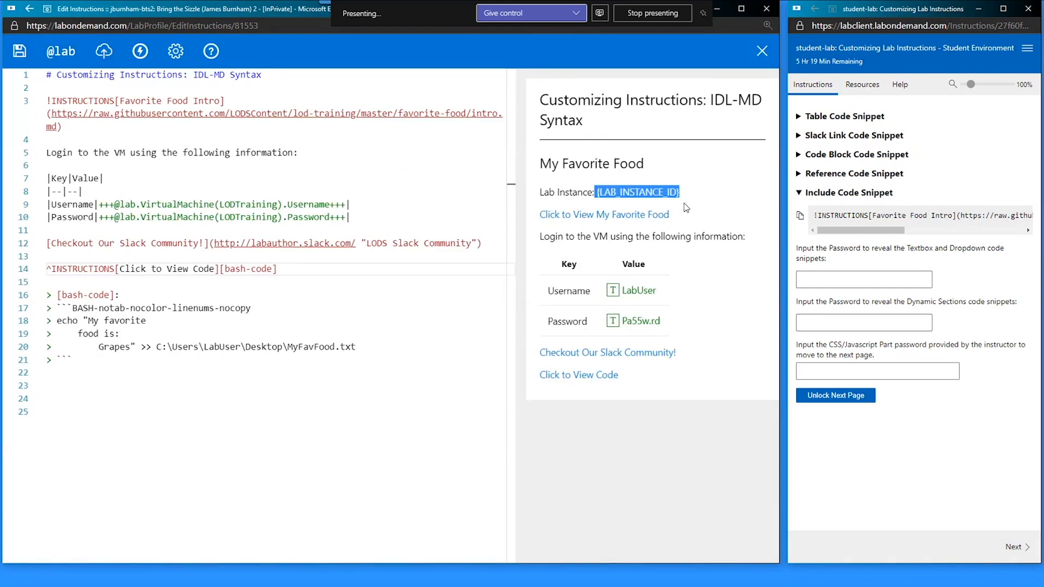
left_click(681, 197)
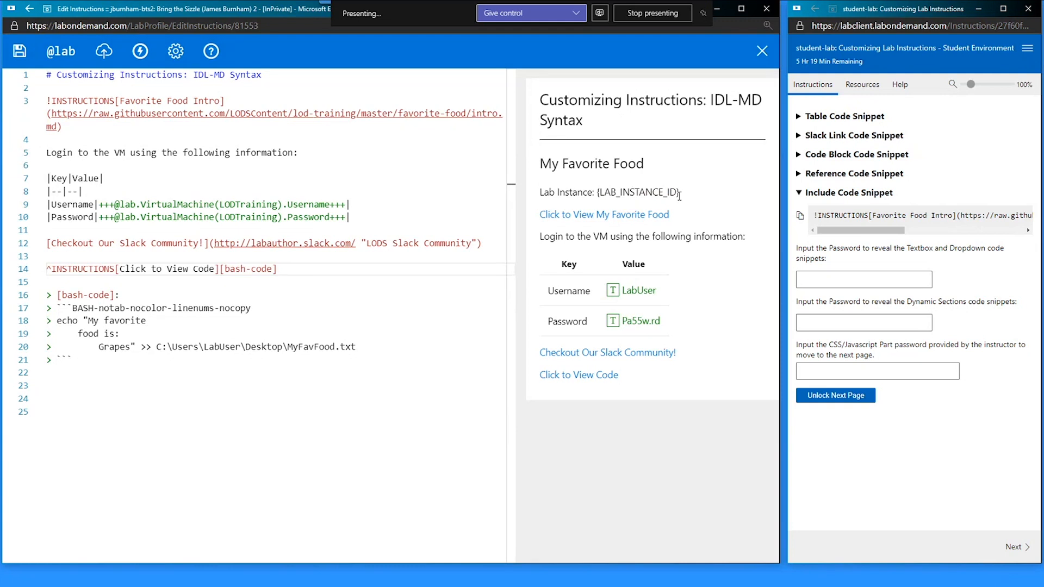
key("ctrl+s")
left_click(48, 412)
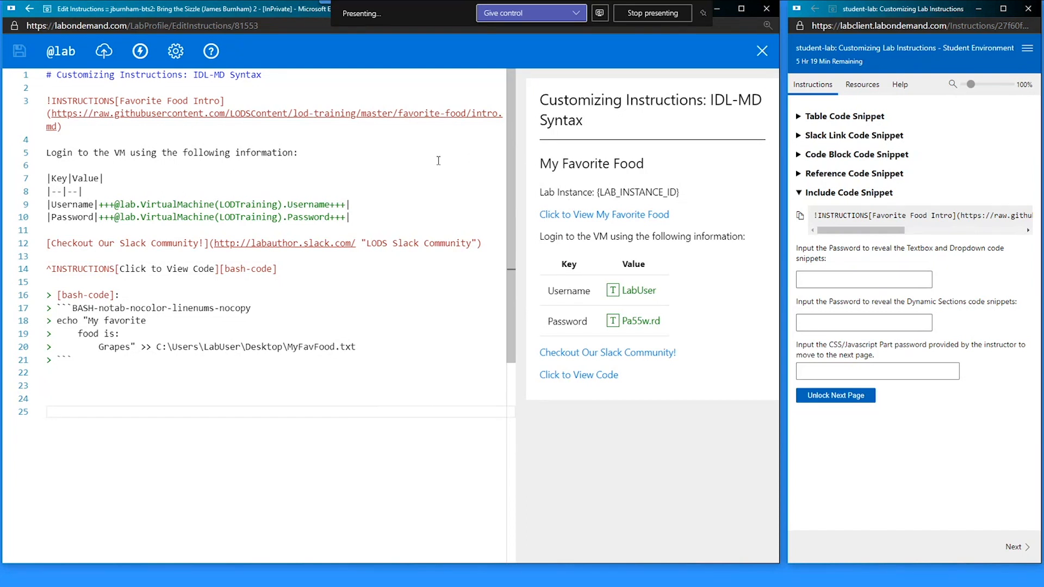
- Close the editor, launch the lab, and reopen Edit Instructions from the lab profile
left_click(762, 51)
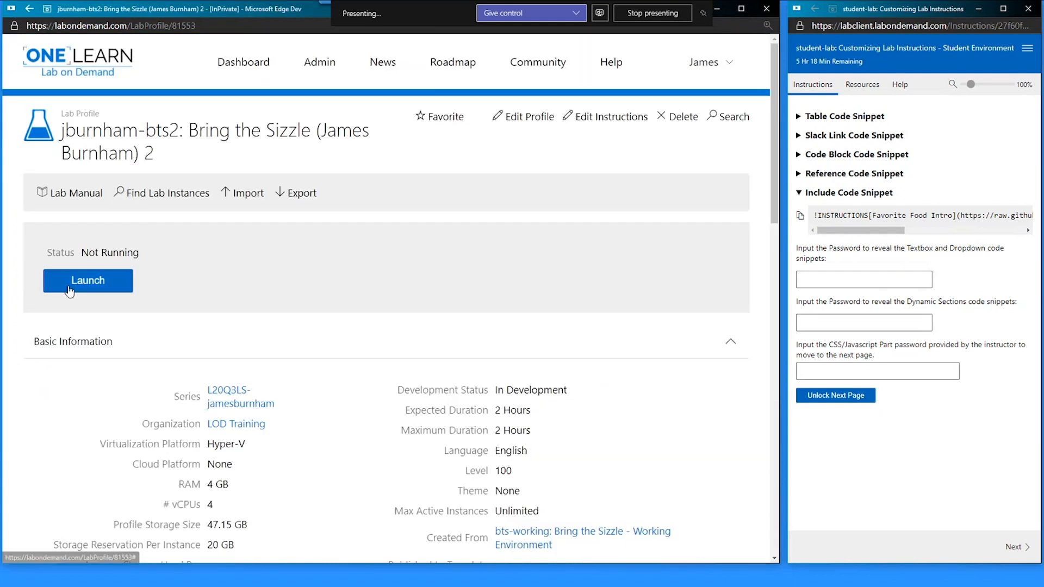
left_click(78, 281)
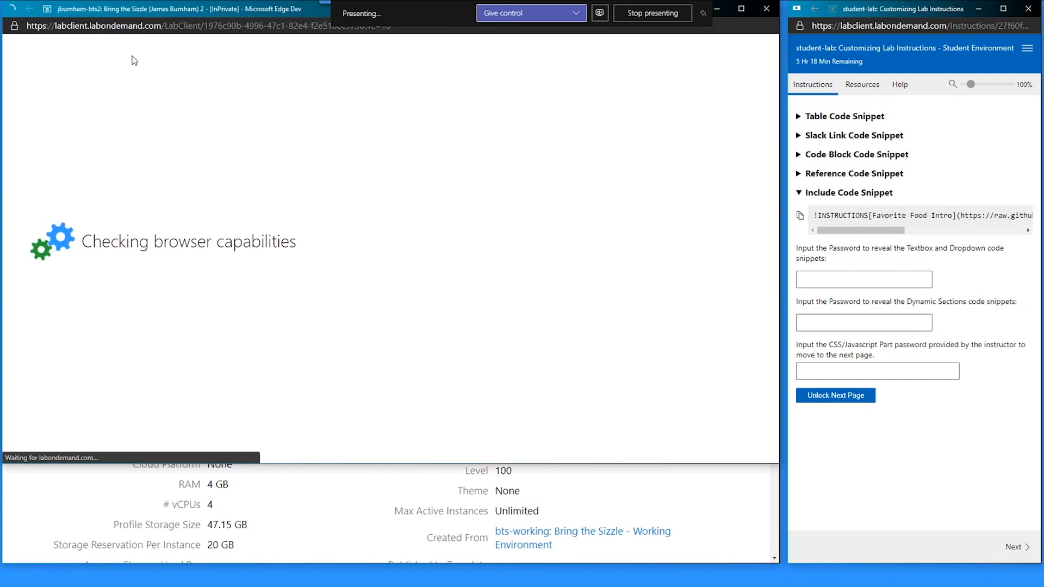
left_click_drag(197, 15, 224, 40)
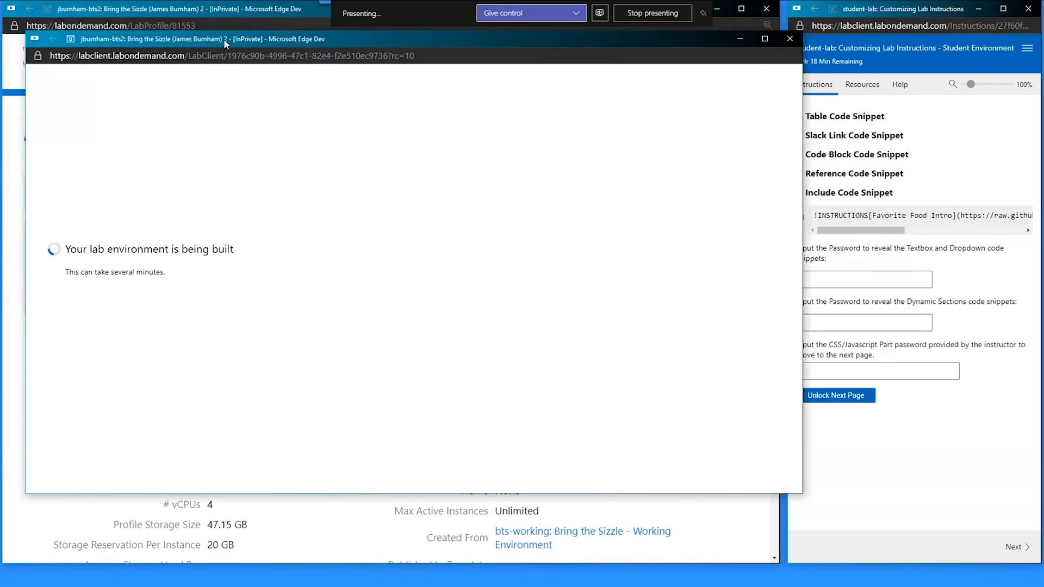
left_click(740, 39)
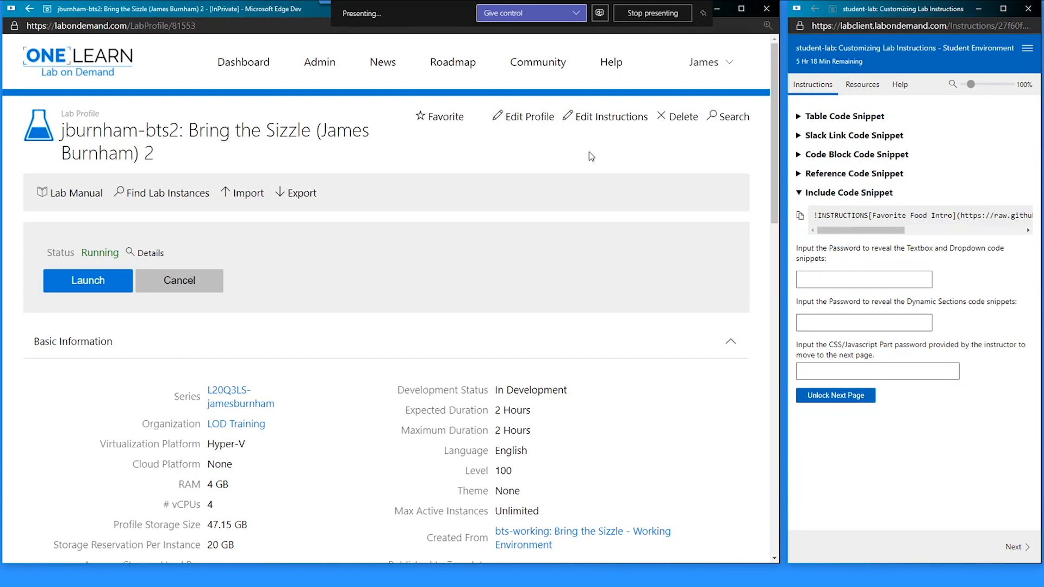
left_click(604, 119)
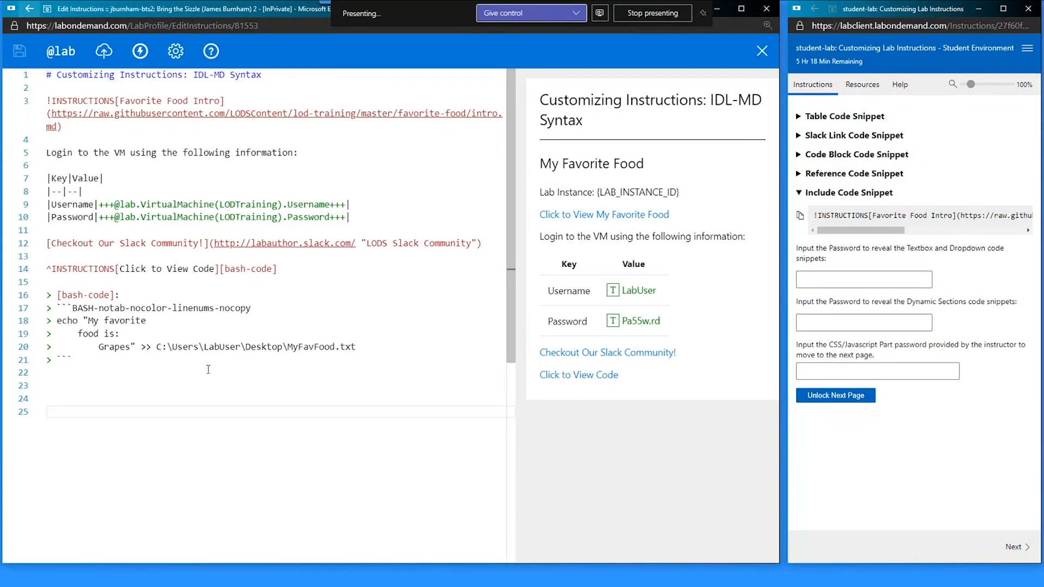
- Delete the empty lines after line 23, save, and close the editor after a brief reopen
left_click(201, 385)
key("Delete")
key("Delete")
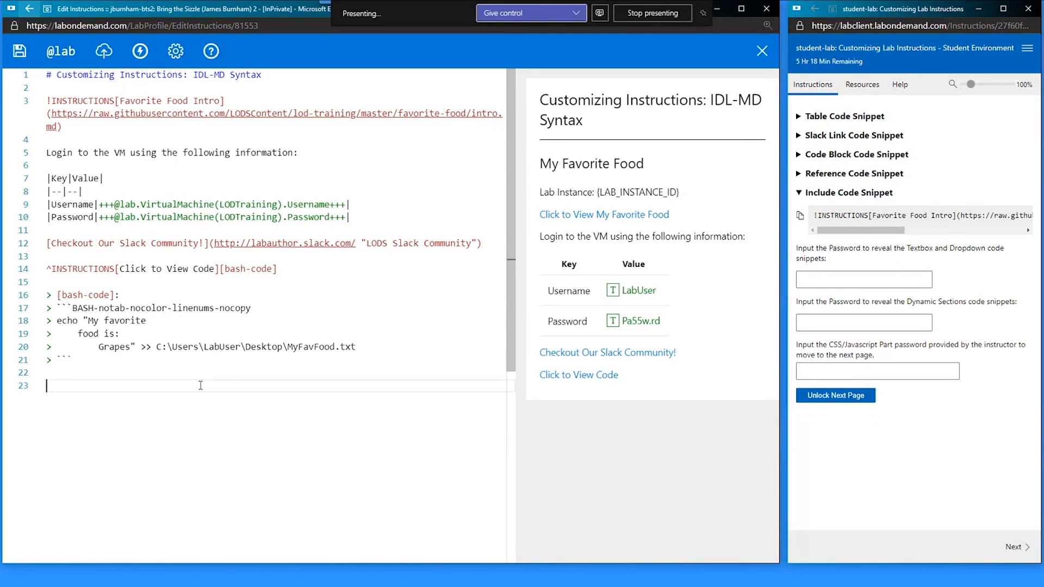
key("ctrl+s")
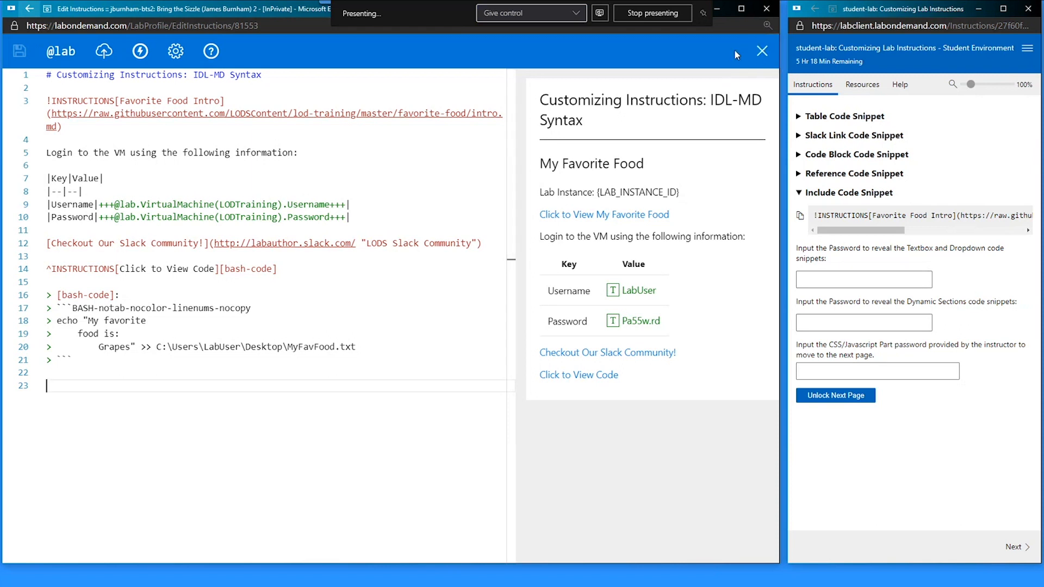
left_click(764, 52)
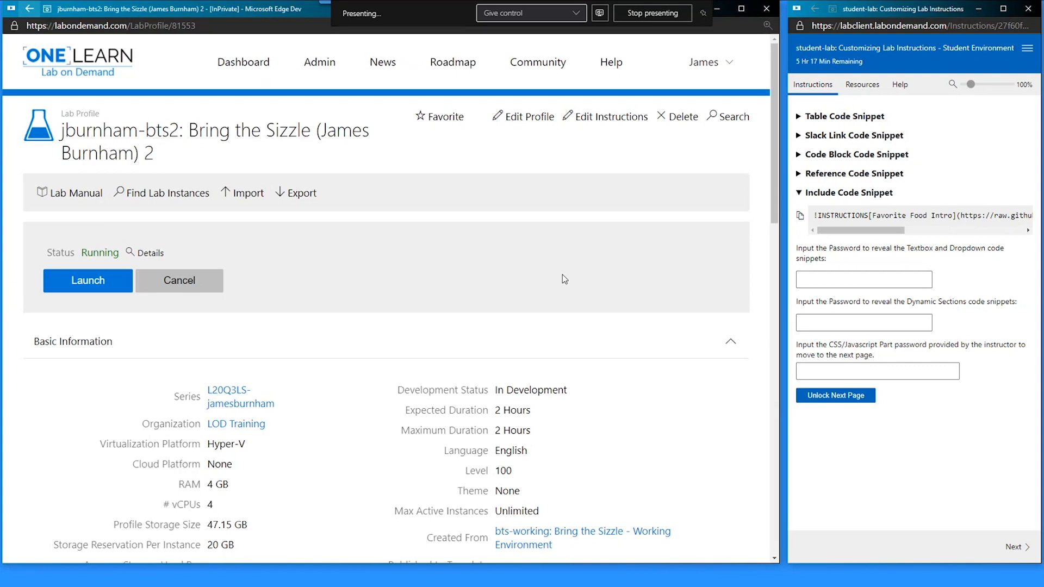
left_click_drag(104, 192, 57, 187)
left_click(607, 118)
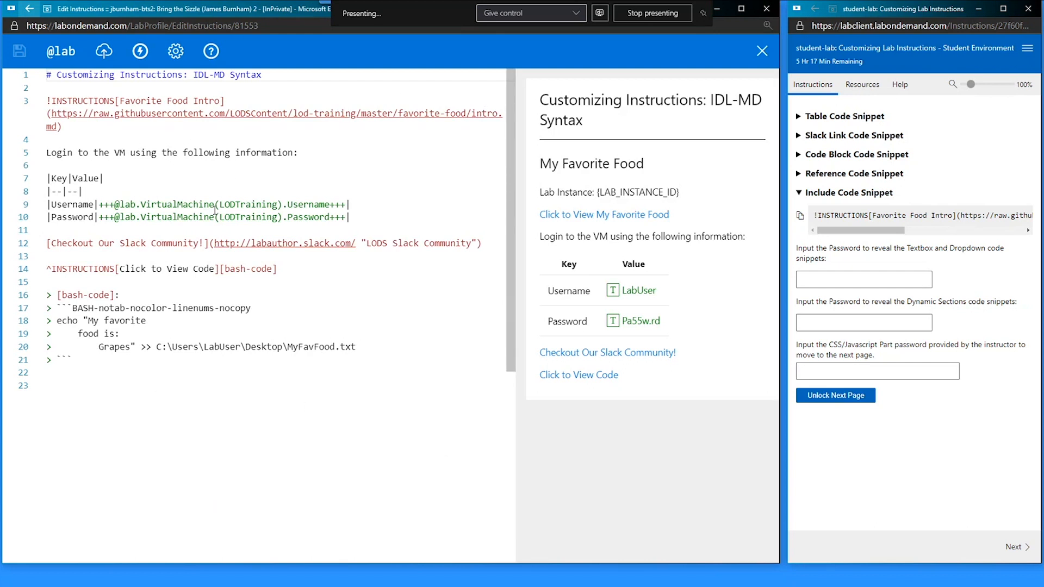
left_click(762, 51)
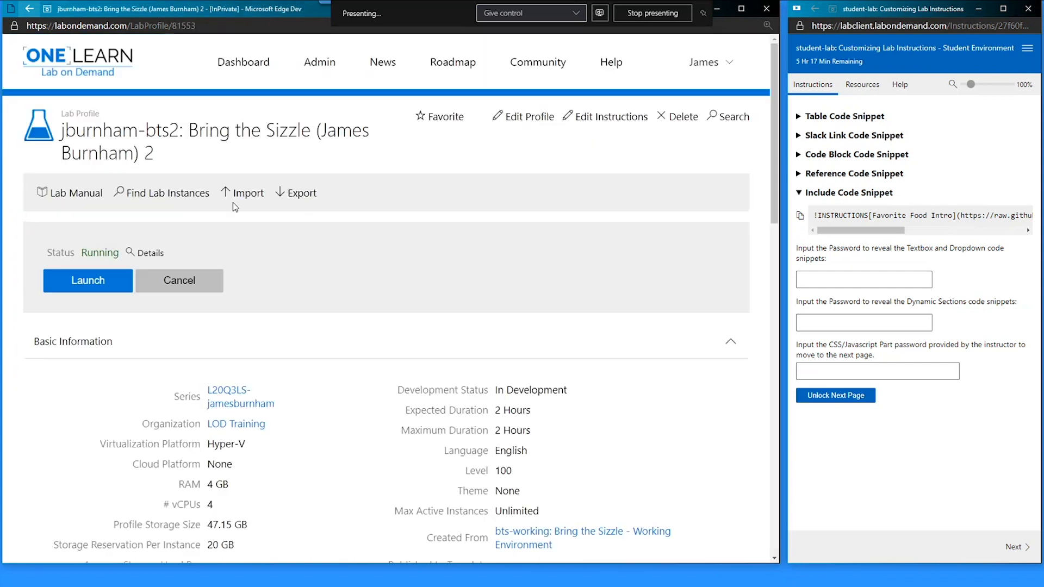
left_click(86, 195)
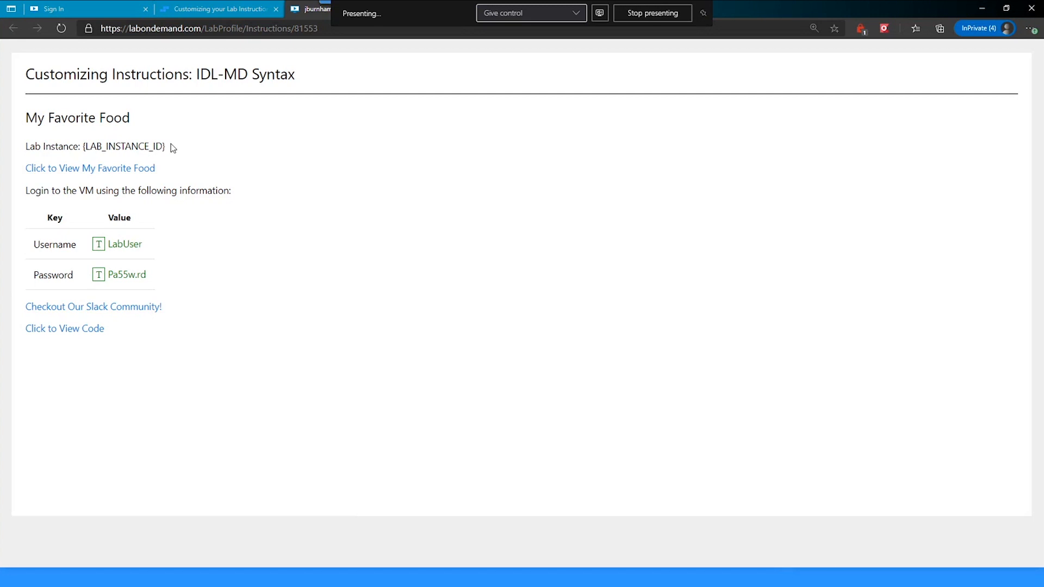
left_click_drag(170, 145, 83, 150)
left_click(320, 187)
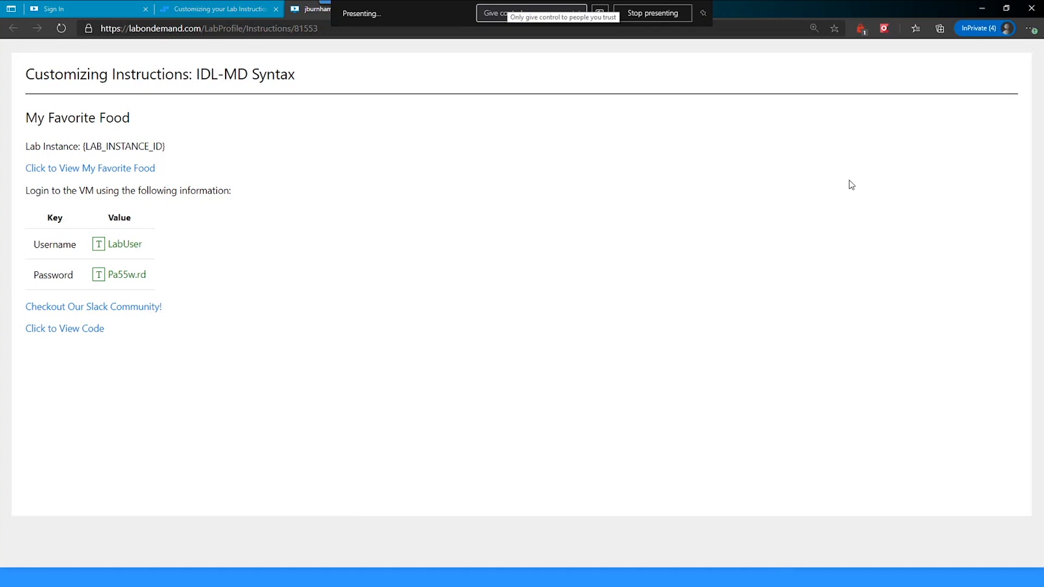
left_click(980, 9)
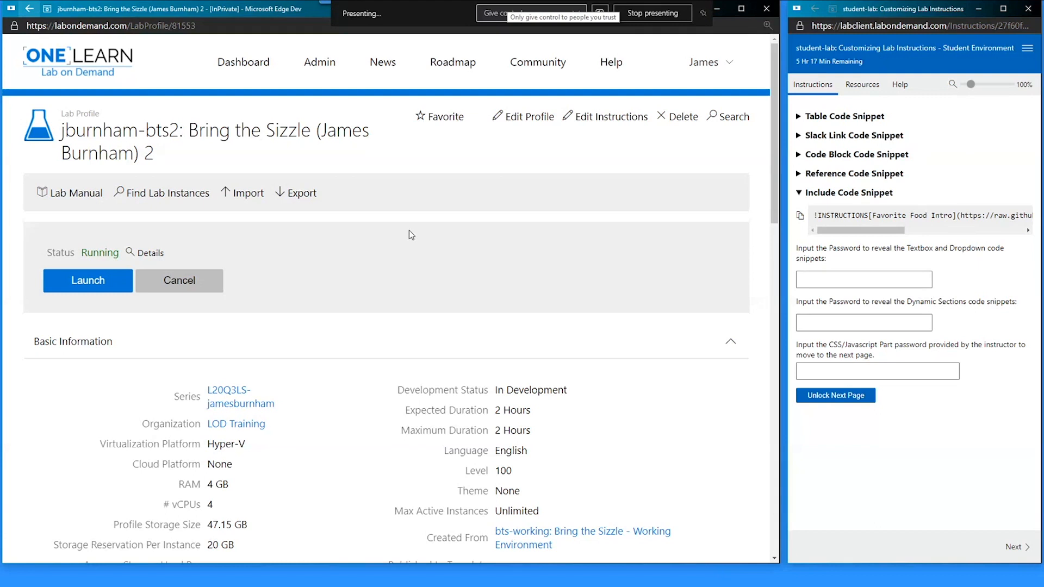
- Reopen the editor, collapse Include Code Snippet, and enter the snippet password to unlock more snippets
left_click(599, 119)
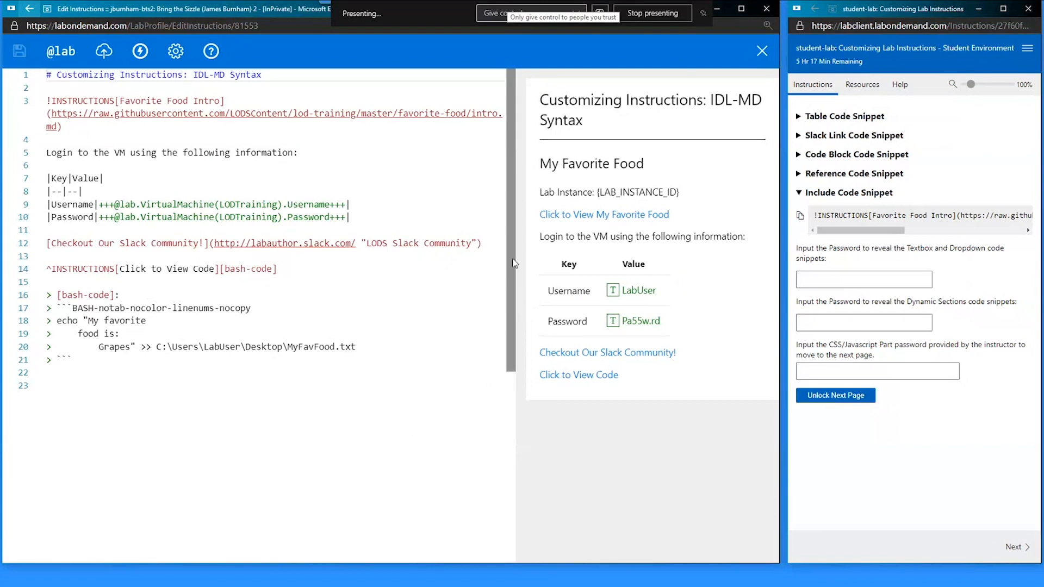
left_click(161, 382)
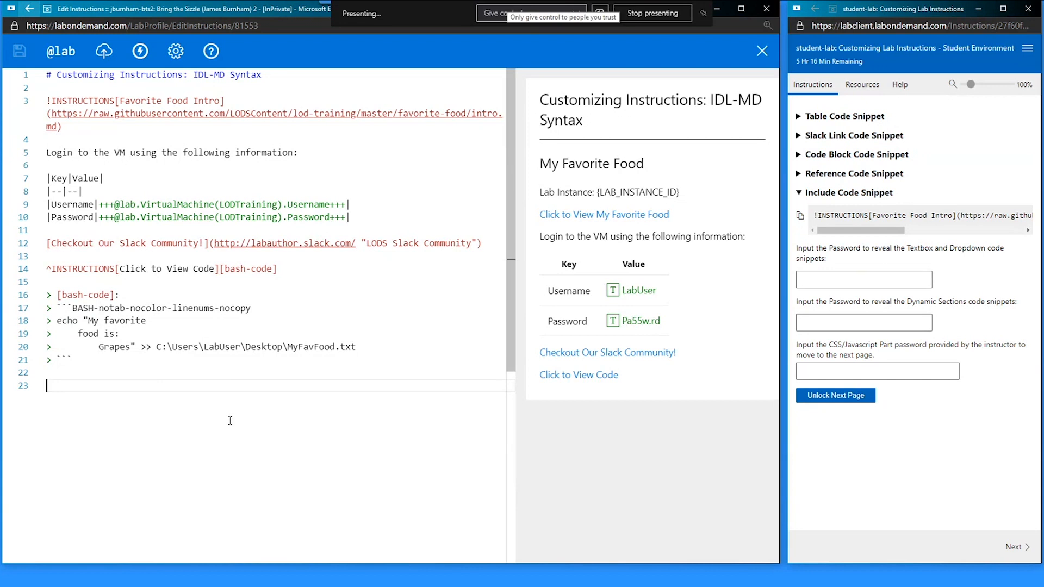
left_click(804, 194)
left_click(823, 244)
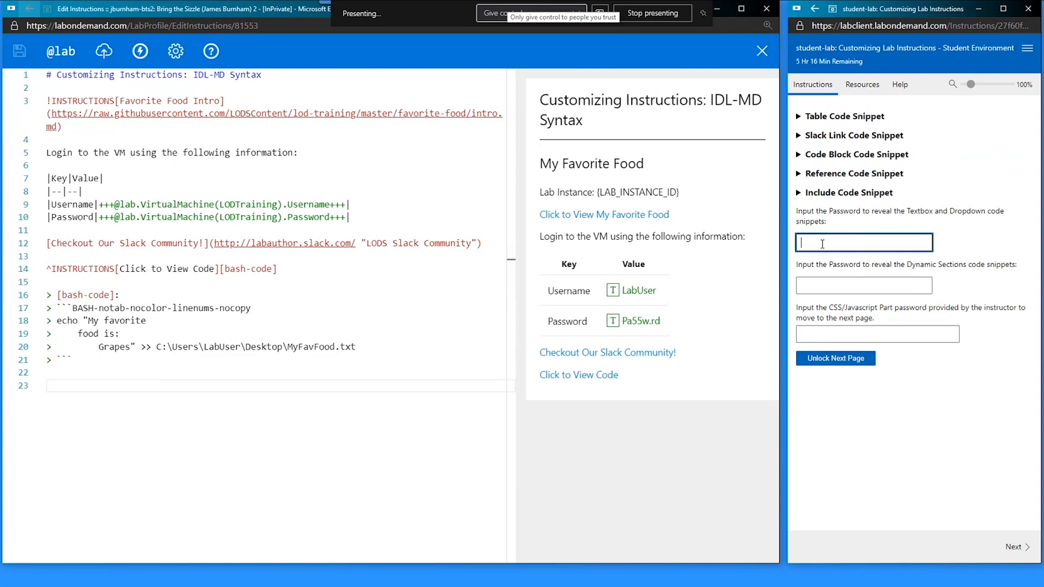
left_click(843, 291)
left_click(864, 244)
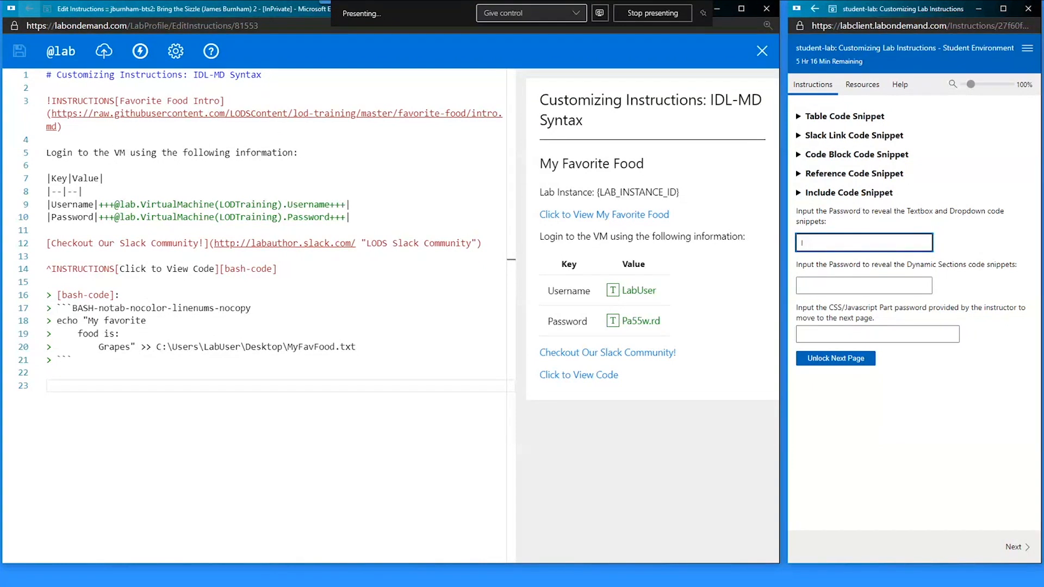
type("nput")
key("Return")
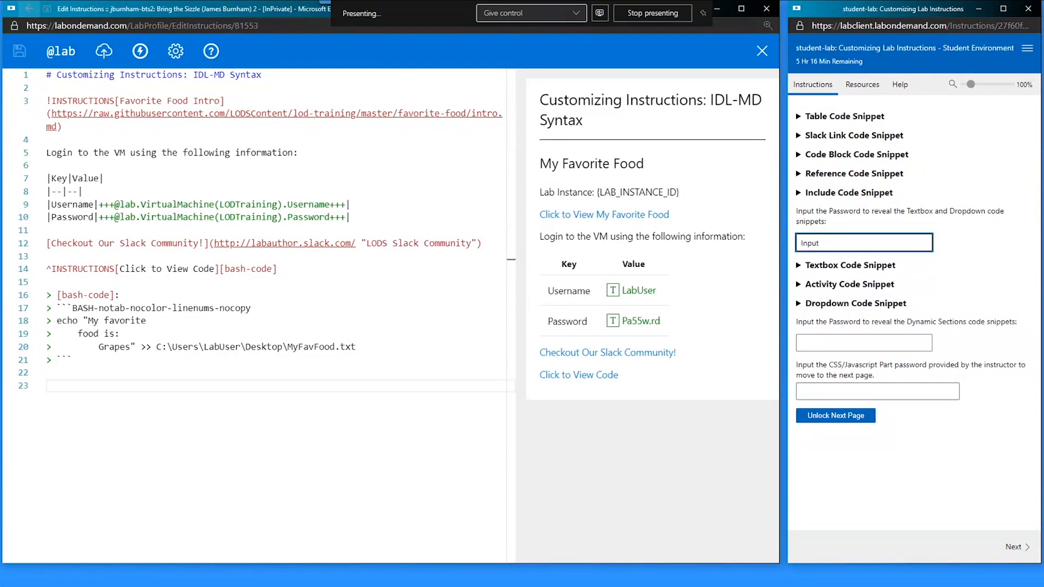
left_click(803, 265)
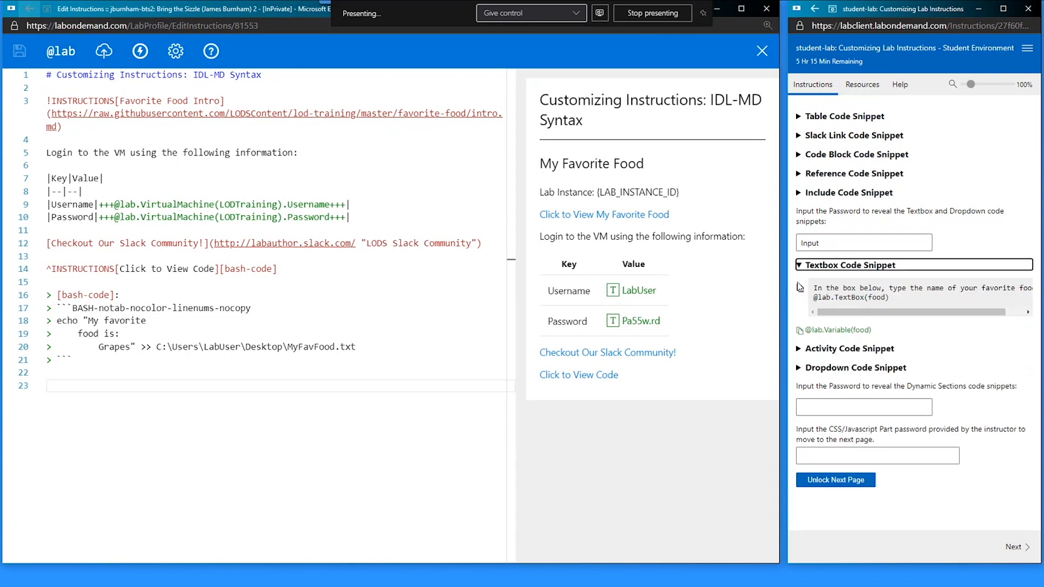
left_click(802, 288)
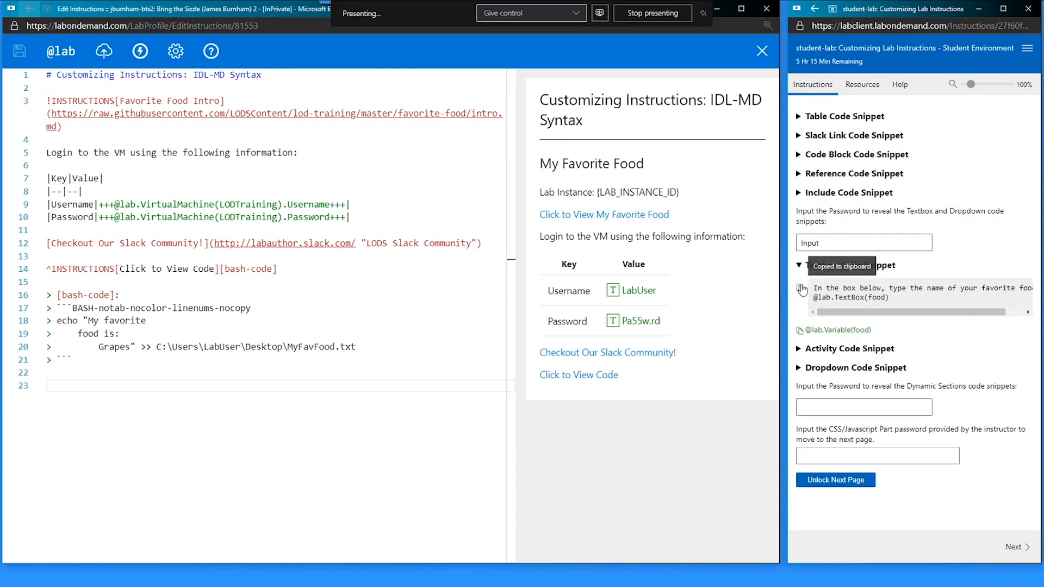
left_click(191, 405)
key("ctrl+v")
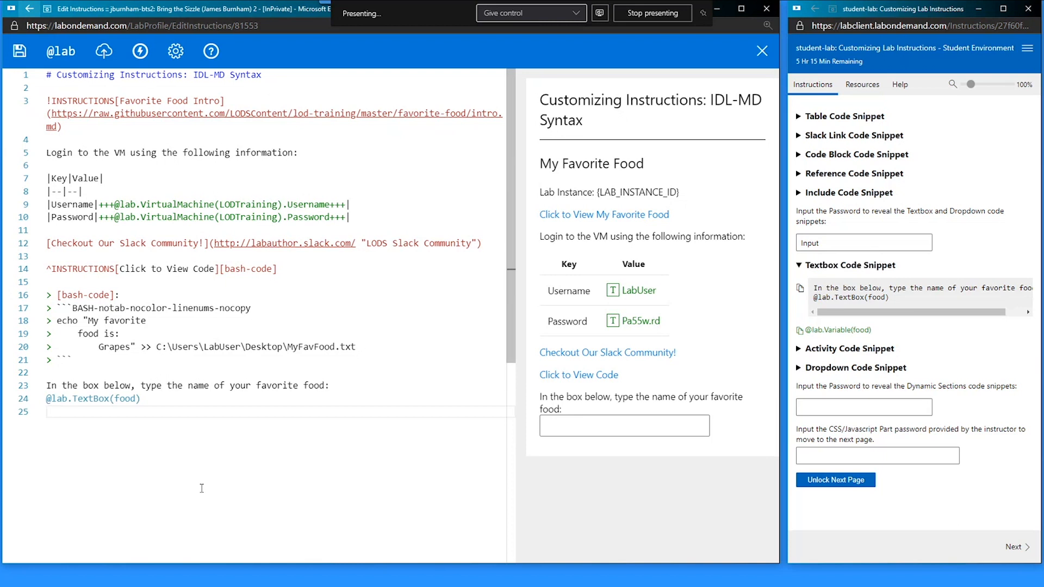
key("Return")
left_click(823, 335)
left_click(96, 435)
key("ctrl+v")
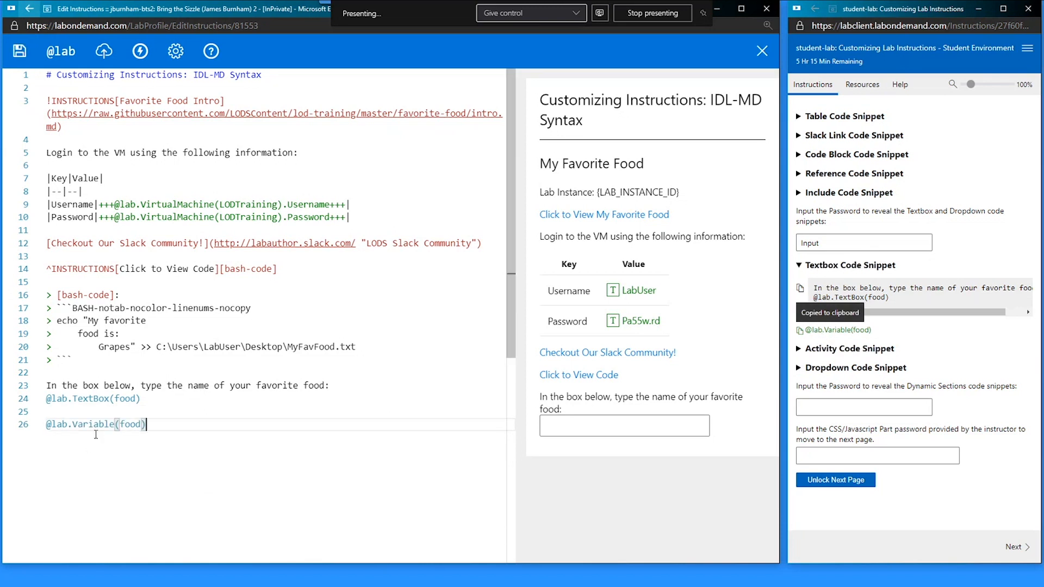
left_click(579, 422)
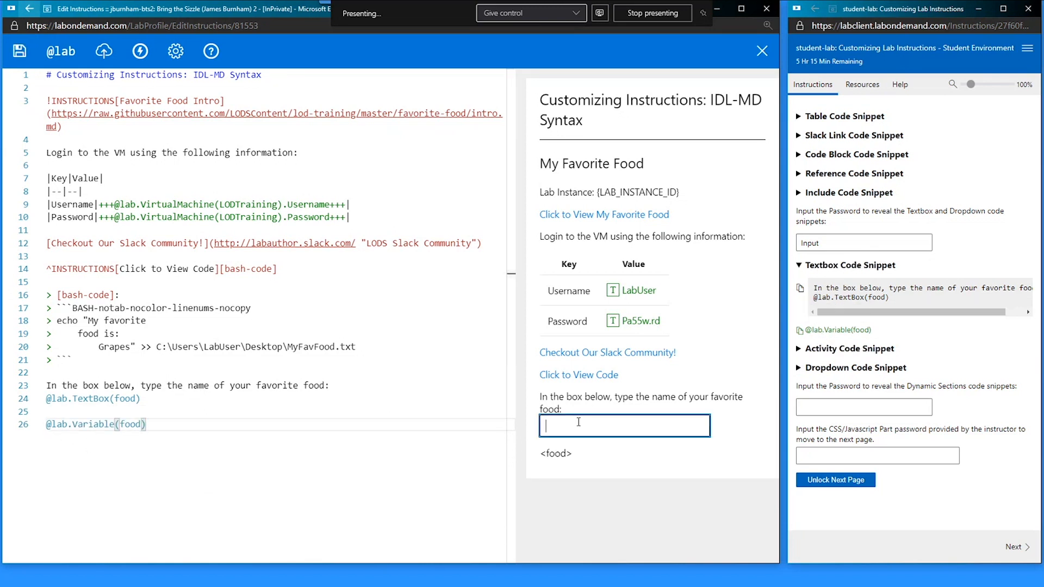
- Test the food textbox with sample text, checking the value echoed beneath it
left_click_drag(51, 399, 110, 401)
double_click(126, 399)
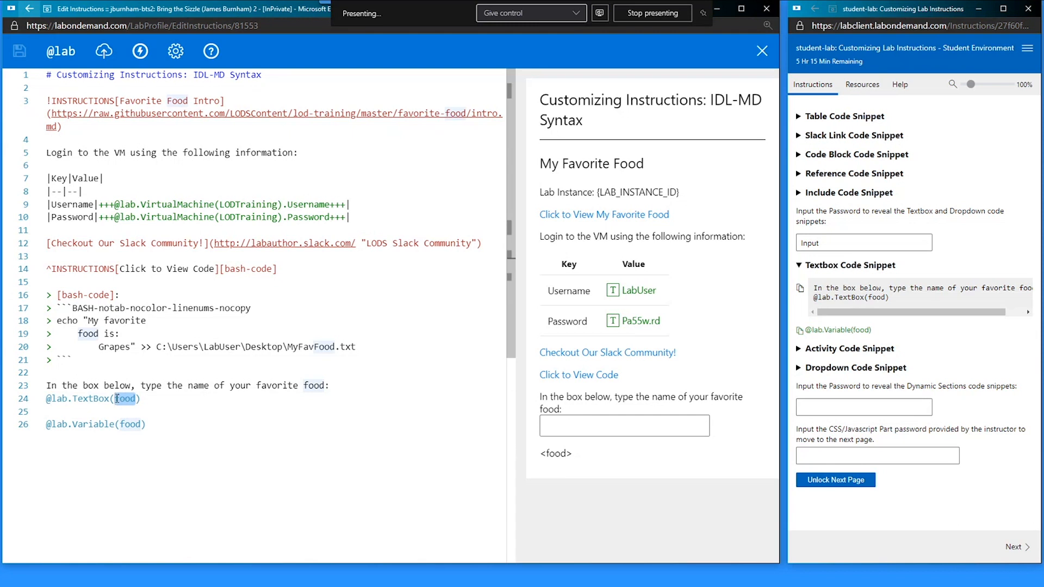
left_click(69, 425)
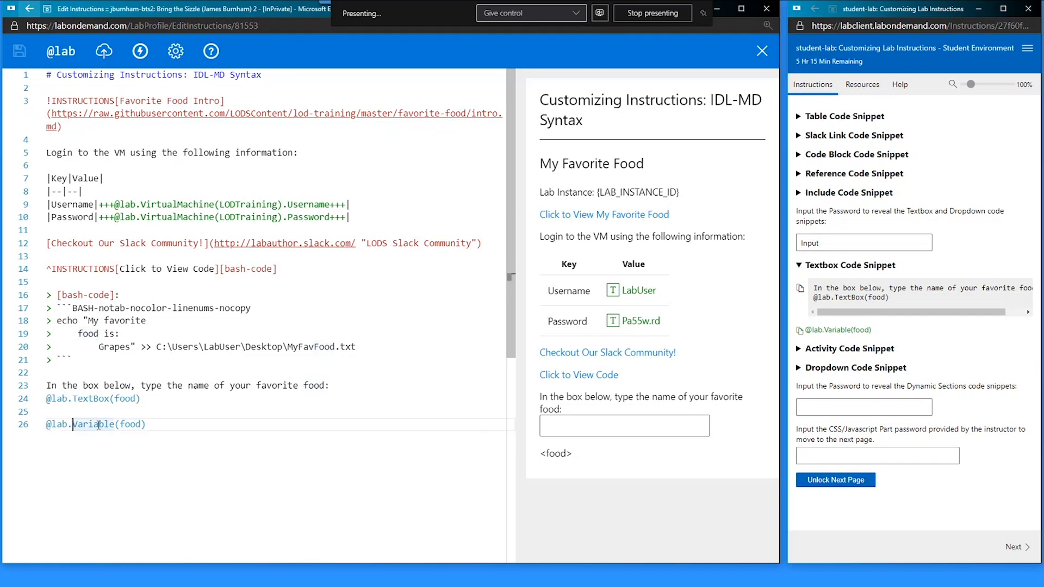
left_click(120, 425)
double_click(126, 425)
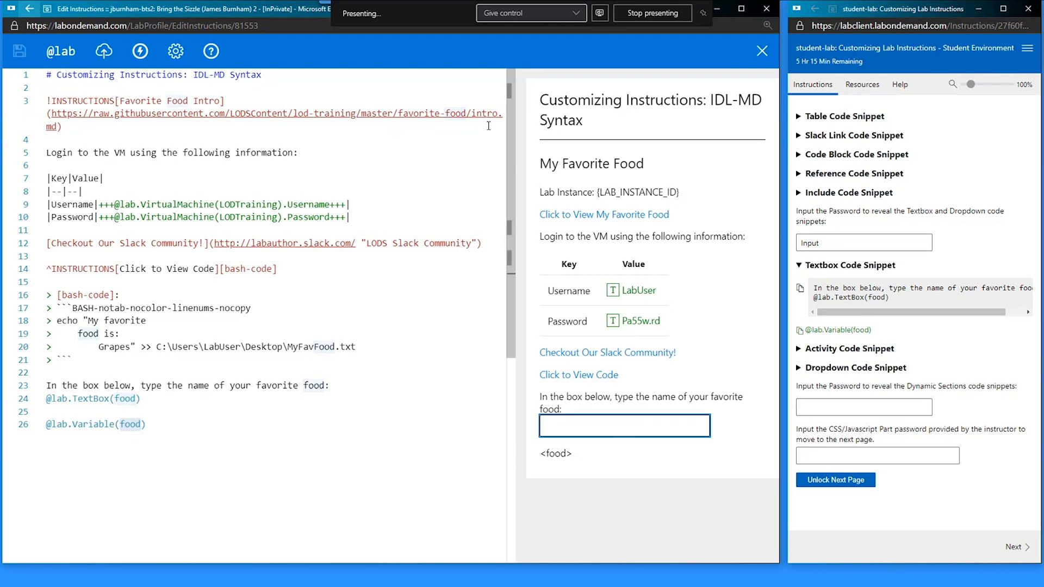
type("rfvbfvndk")
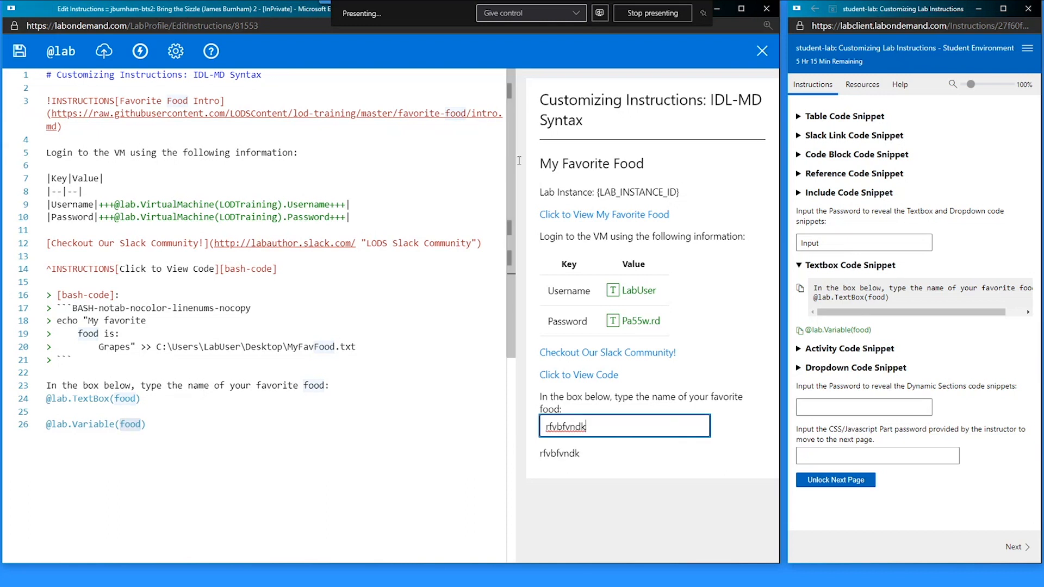
left_click(564, 465)
double_click(564, 465)
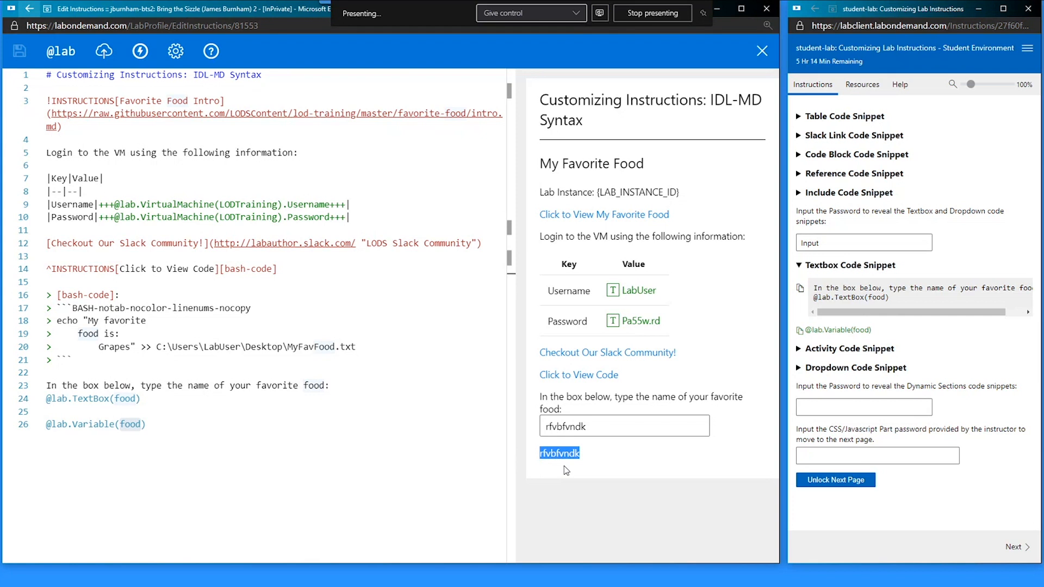
left_click(565, 466)
double_click(573, 455)
left_click(612, 422)
key("ctrl+a")
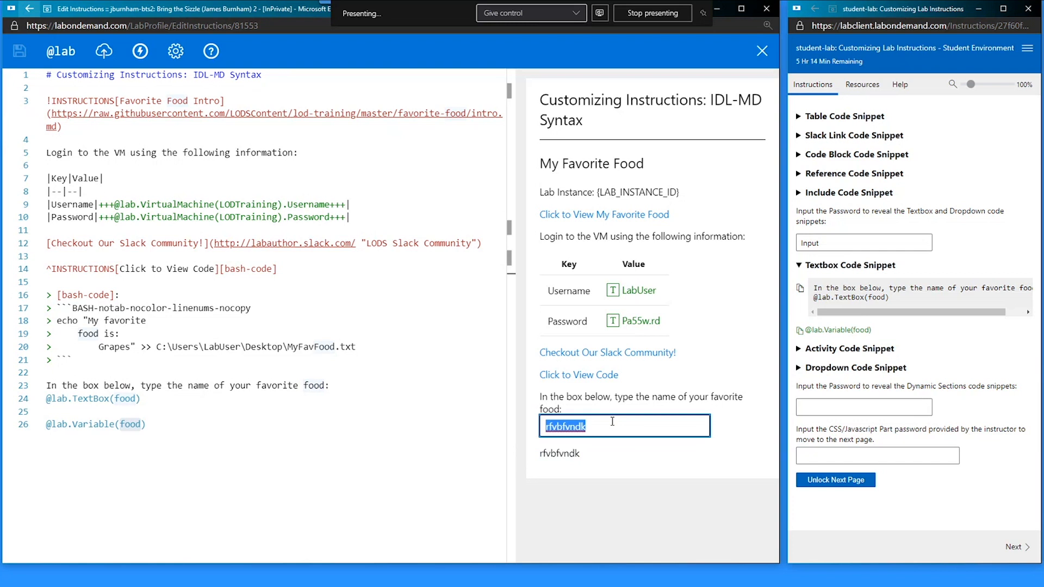
key("BackSpace")
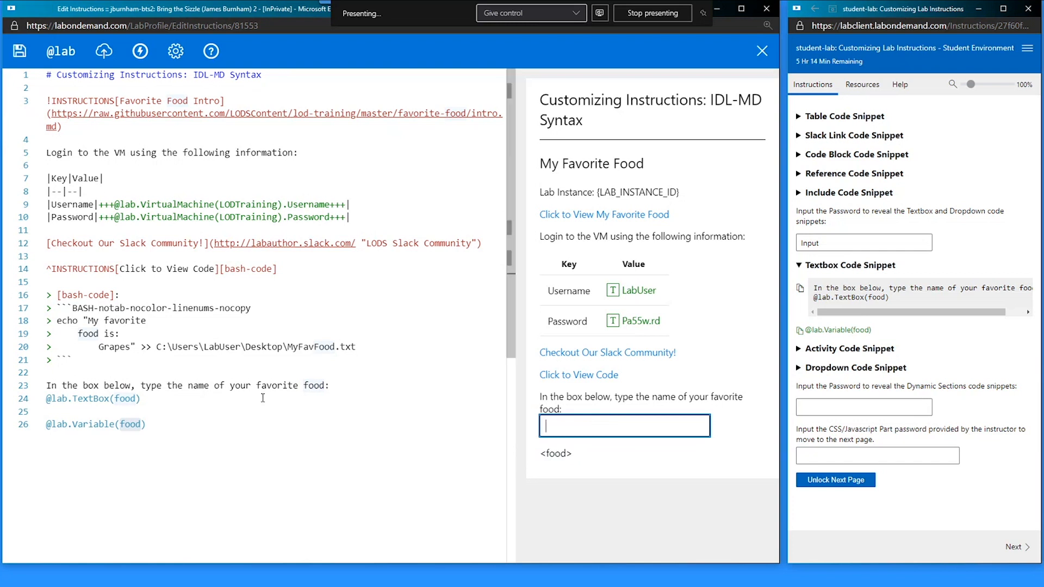
left_click(207, 426)
key("ctrl+x")
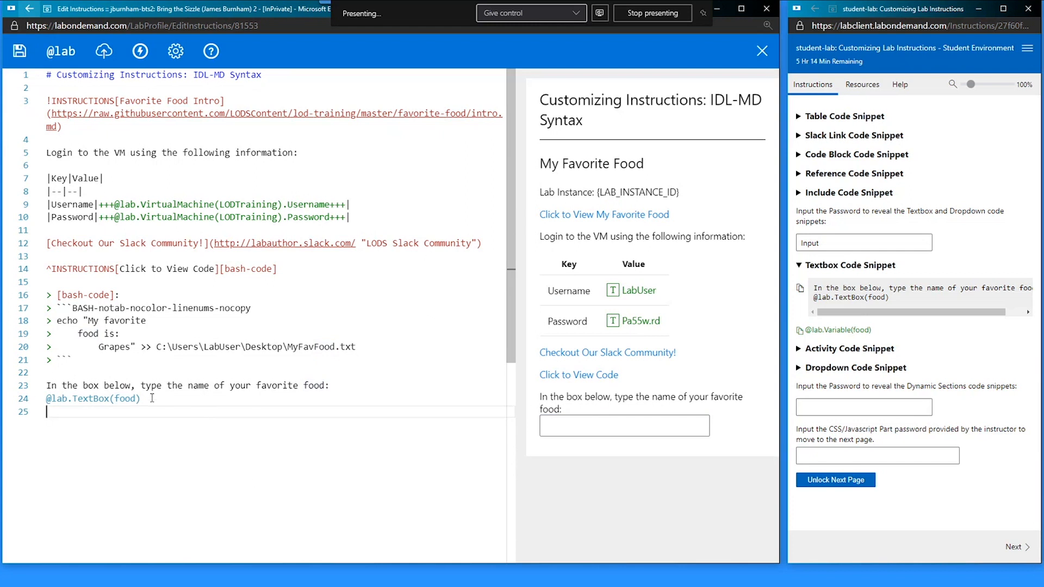
double_click(122, 347)
key("ctrl+s")
- Enter Egg in the preview's favorite-food box and view the My Favorite Food code popup
left_click(588, 434)
type("Egg")
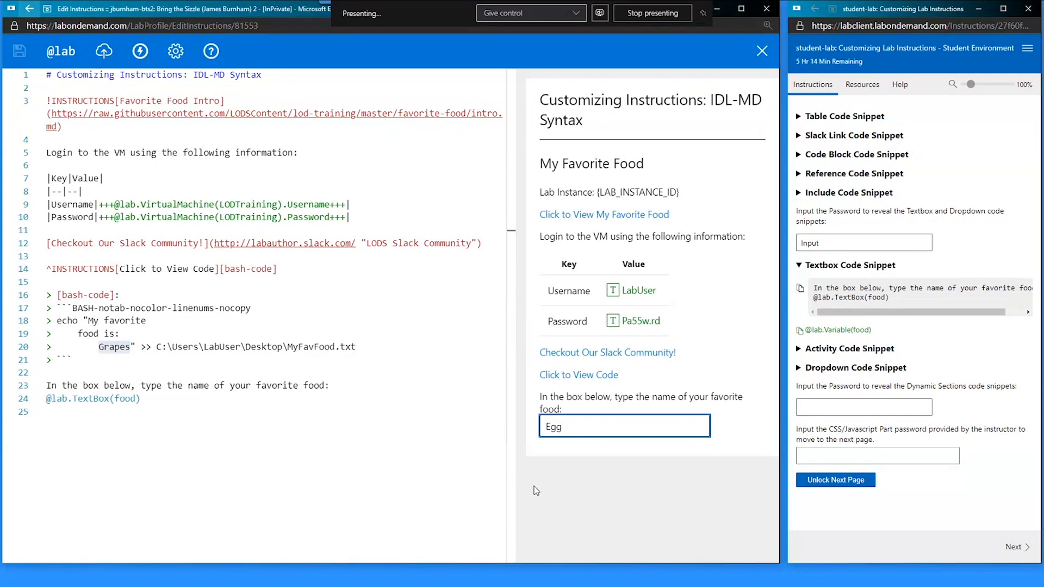
left_click(430, 409)
left_click(104, 347)
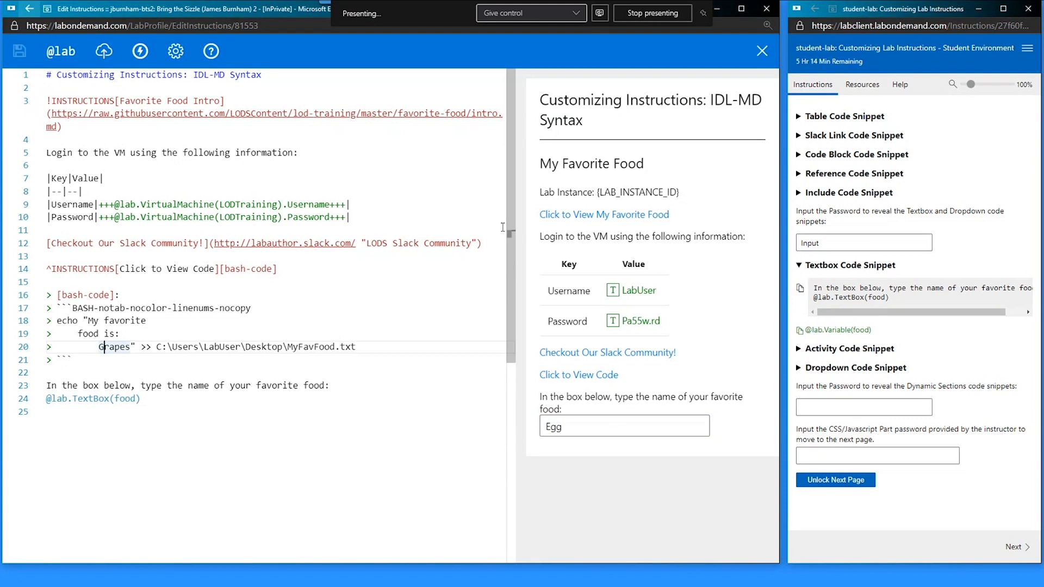
left_click(542, 215)
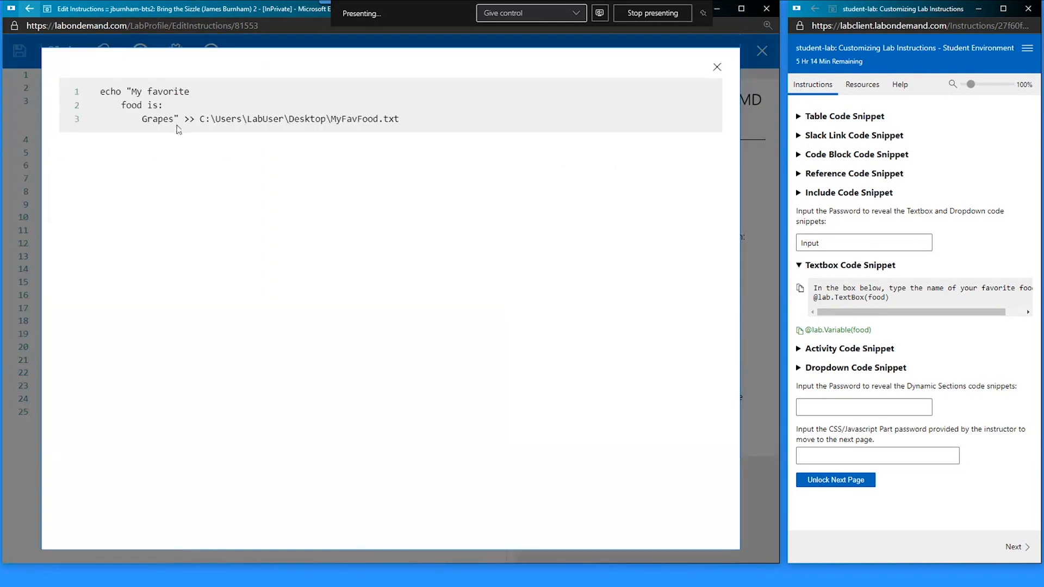
- Set up a case-sensitive Find/Replace search for Grapes in the instructions
left_click(717, 67)
double_click(109, 349)
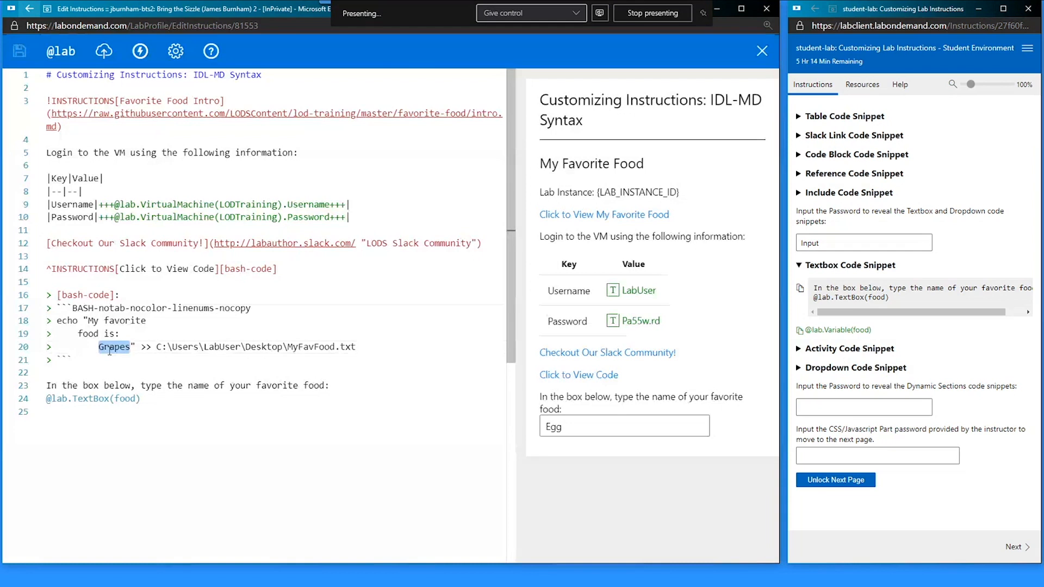
key("ctrl+f")
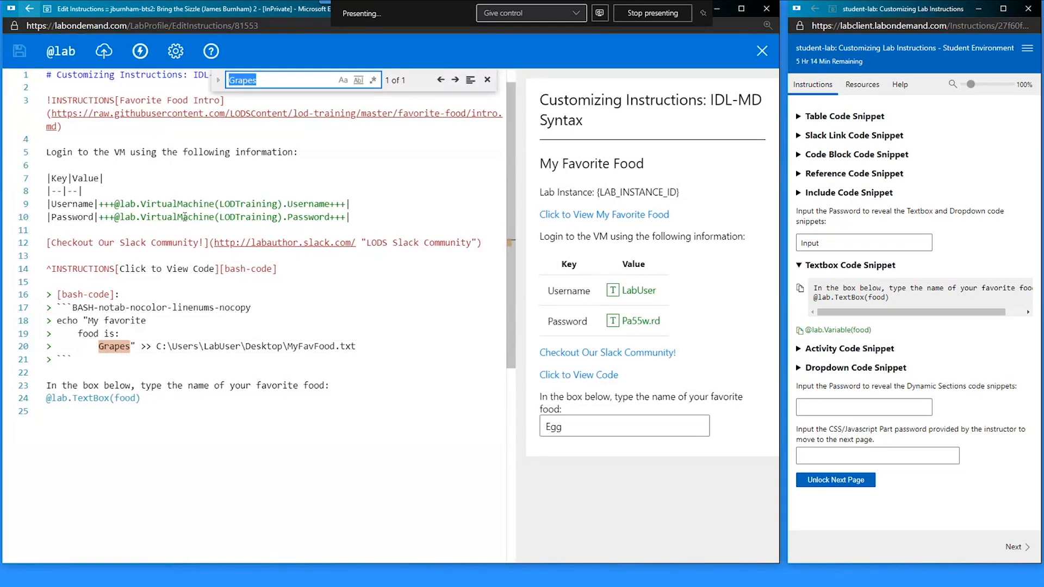
left_click(218, 80)
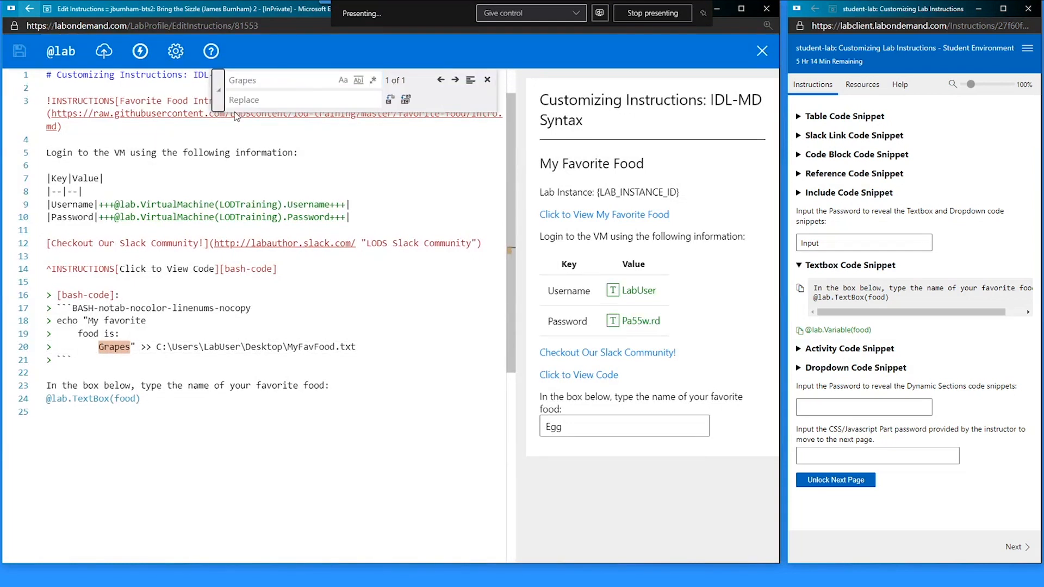
left_click(264, 80)
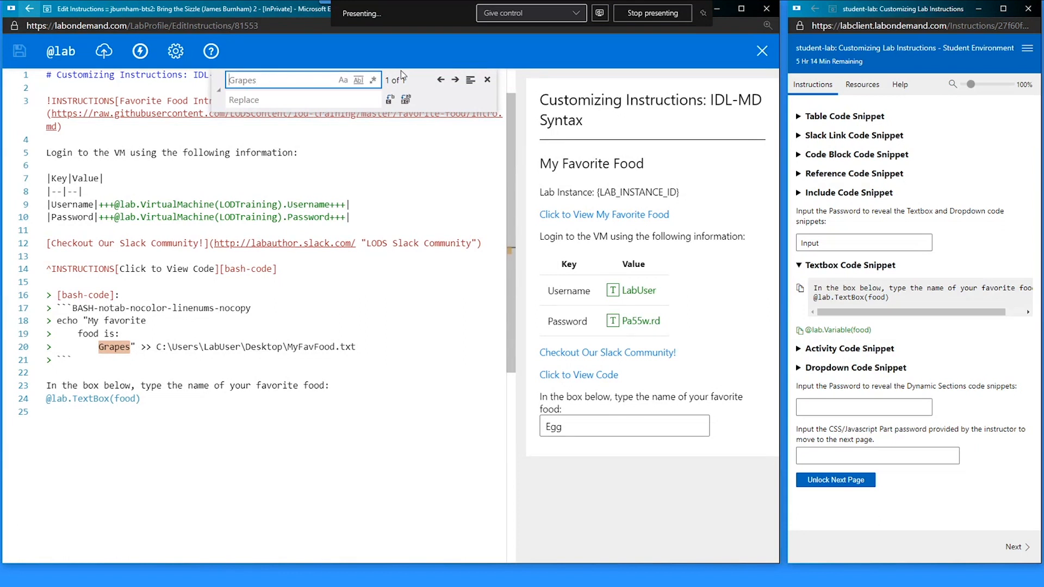
key("Home")
key("Delete")
type("g")
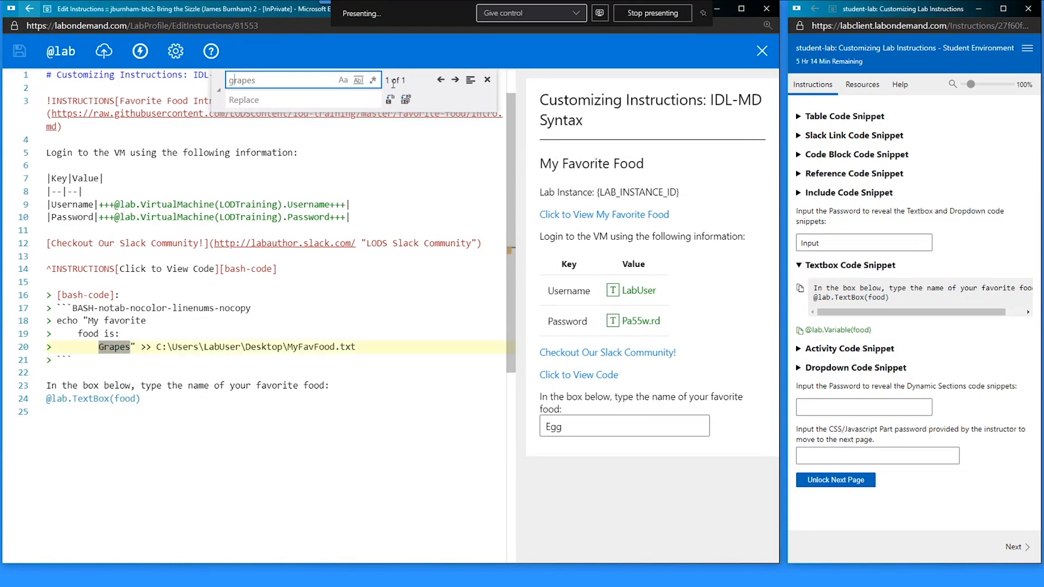
left_click(252, 103)
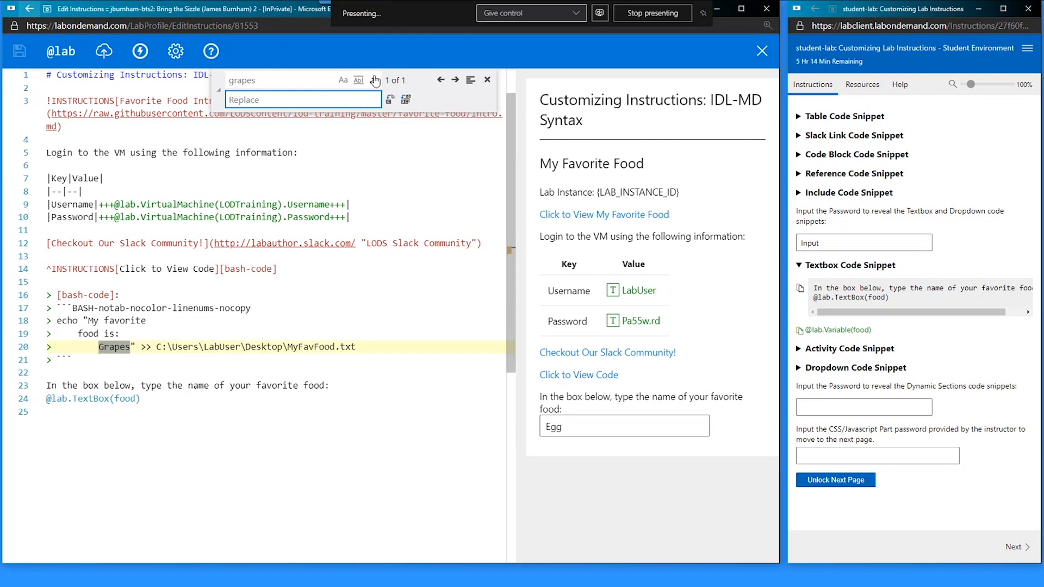
left_click_drag(229, 80, 235, 82)
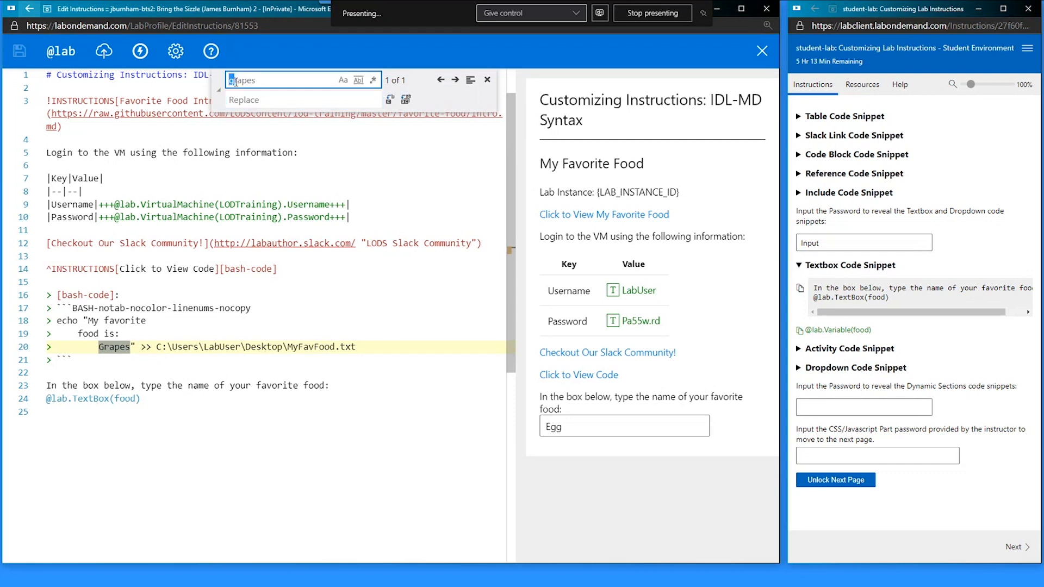
left_click(342, 80)
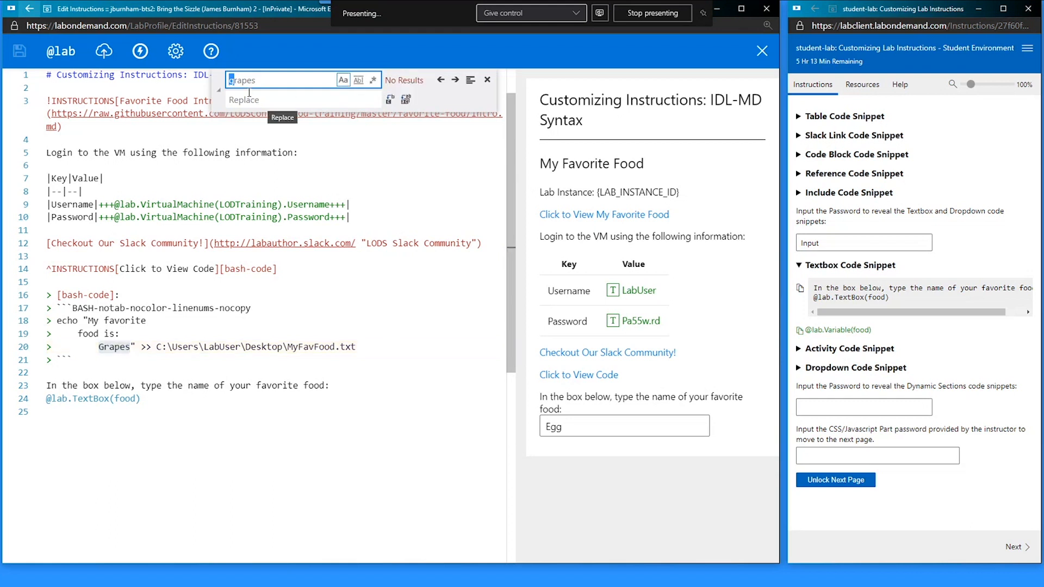
type("G")
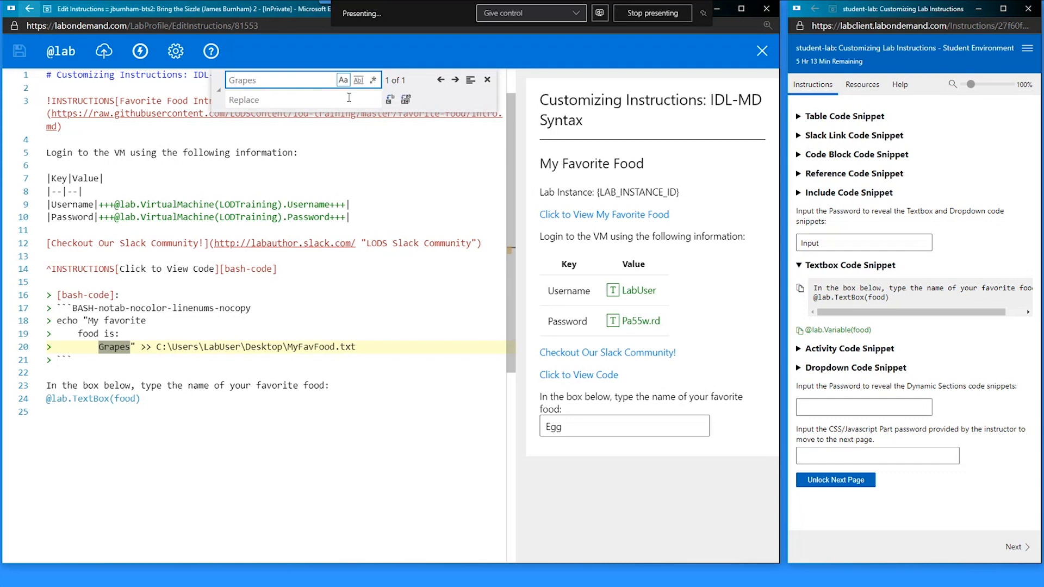
left_click(314, 101)
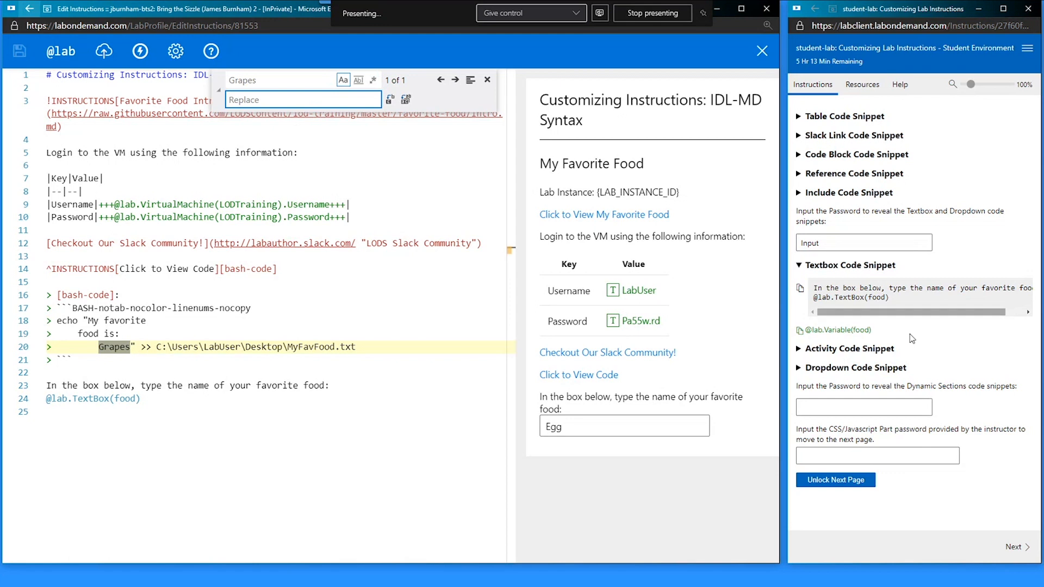
left_click(800, 331)
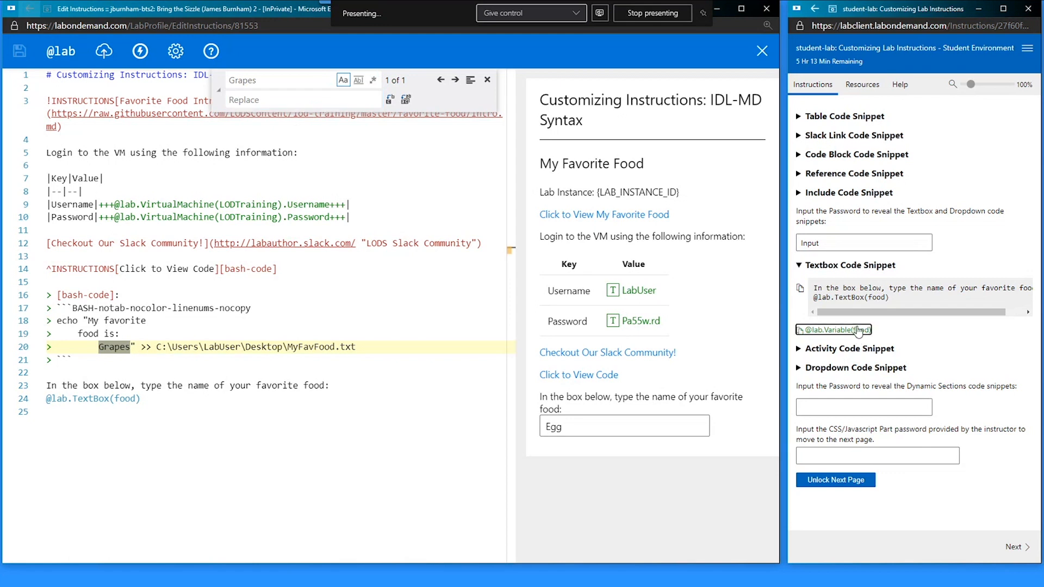
left_click(325, 104)
key("ctrl+v")
left_click(406, 99)
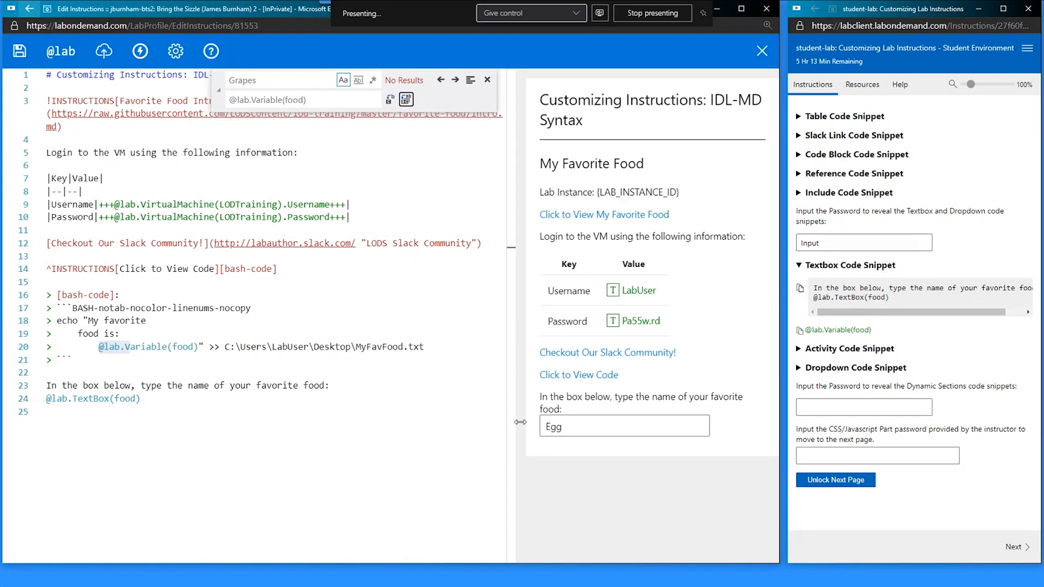
left_click(487, 80)
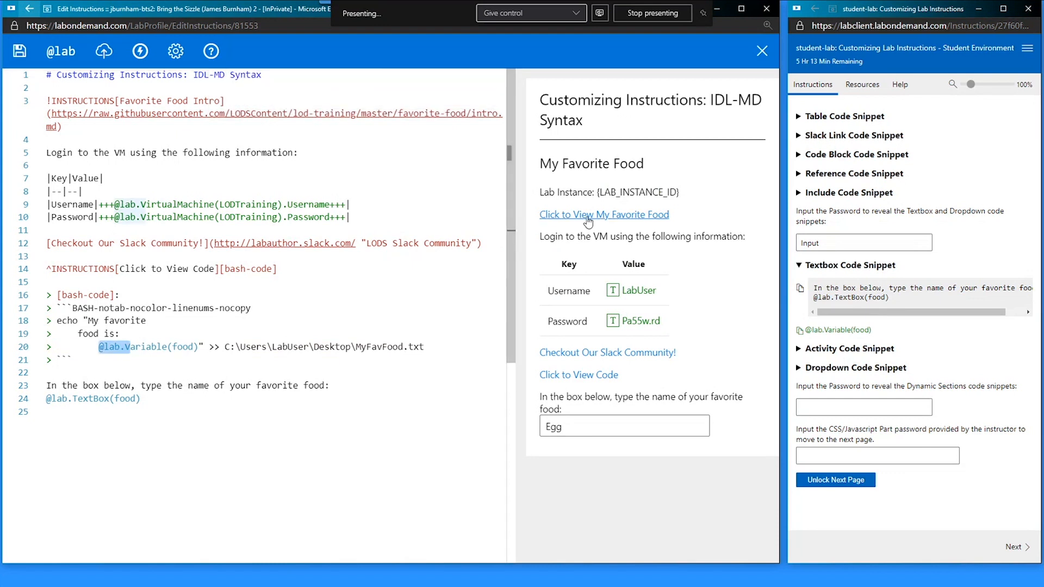
- Check the generated code and the lab variables list, confirming food = Egg
left_click(622, 218)
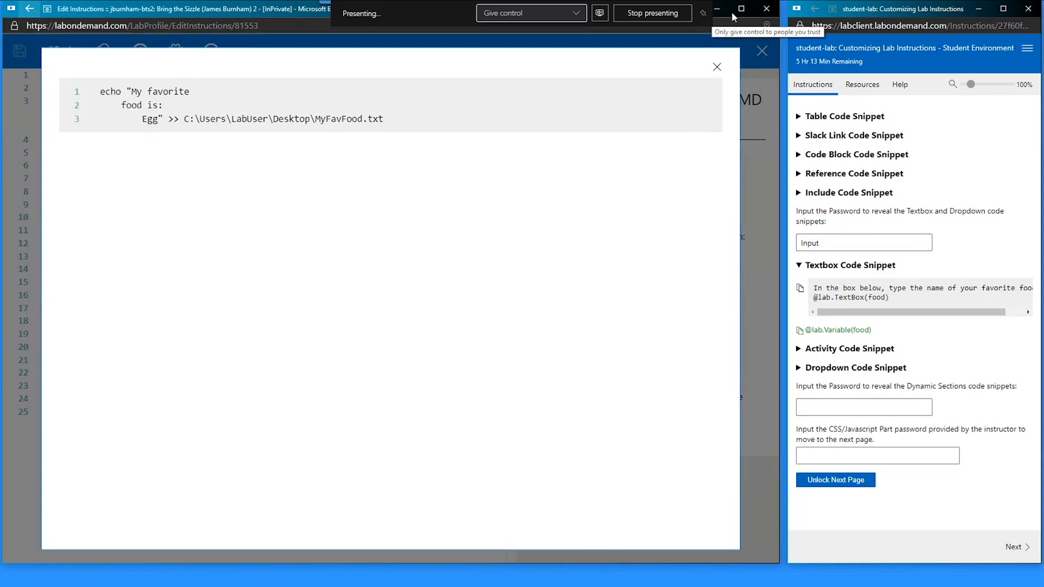
left_click(717, 66)
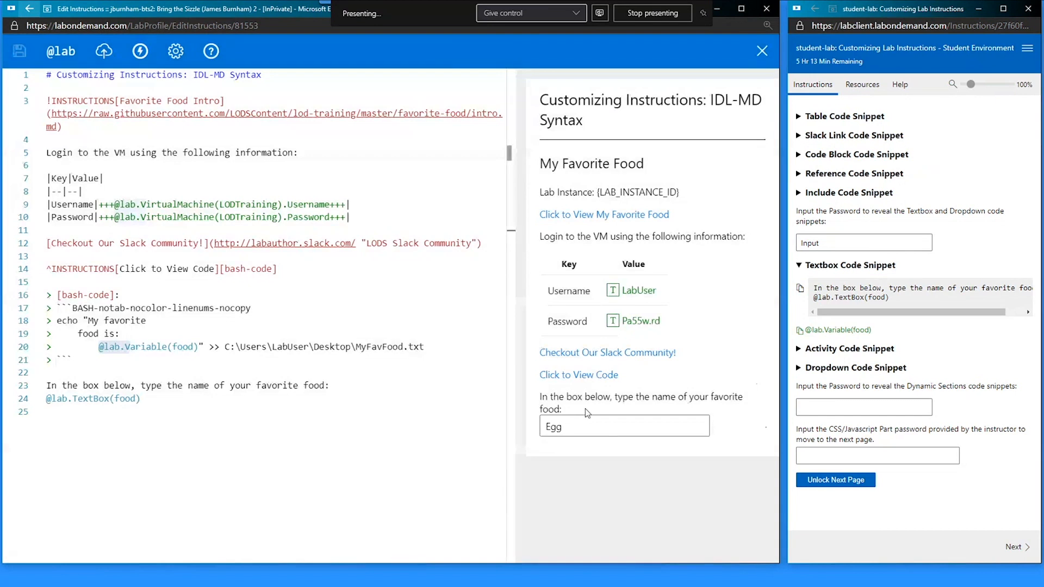
left_click(568, 422)
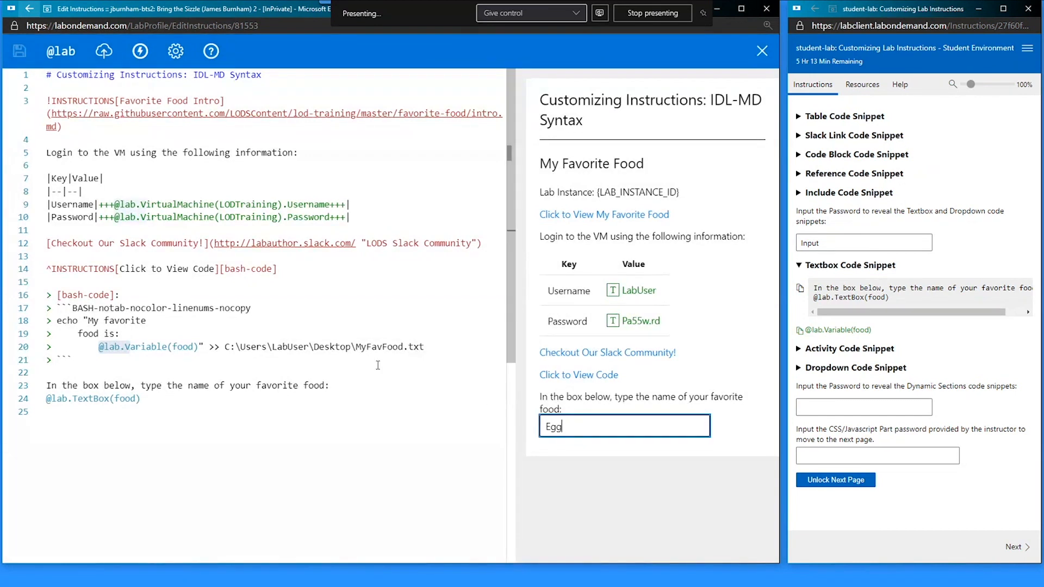
left_click(57, 53)
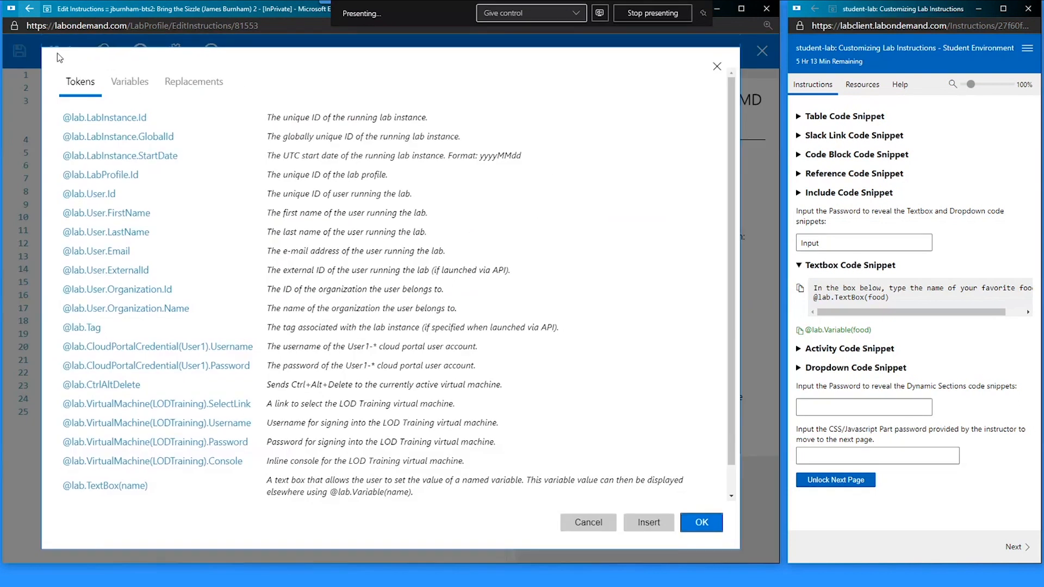
left_click(115, 86)
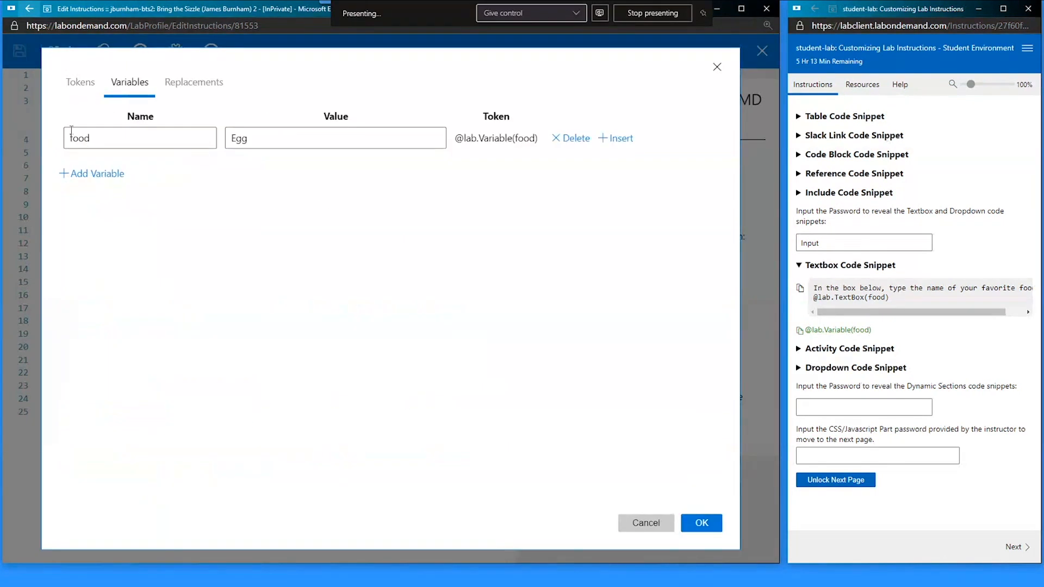
double_click(243, 138)
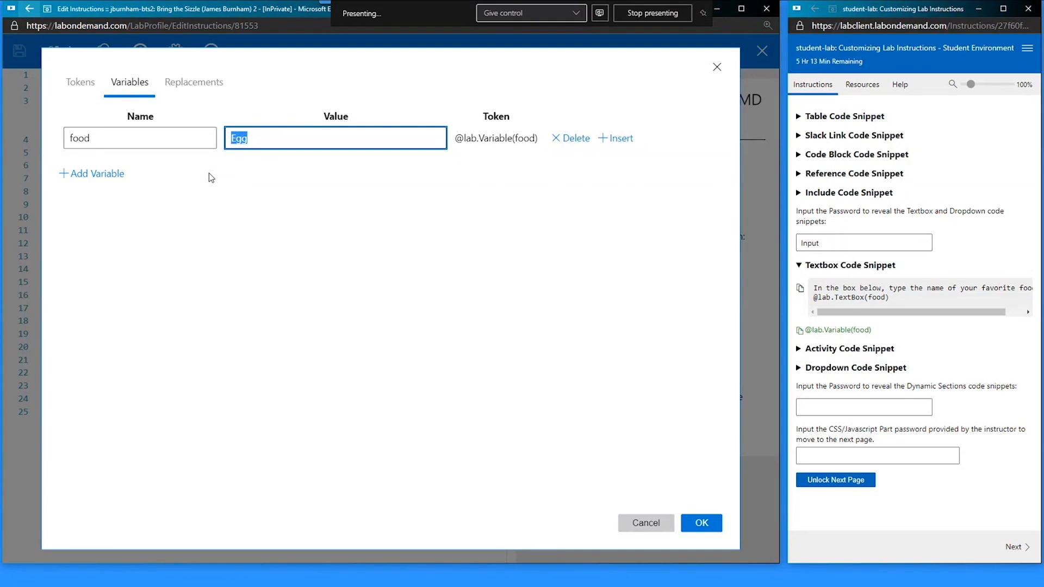
left_click(643, 522)
- Delete Egg from the preview's favorite-food box
left_click(565, 425)
key("ctrl+a")
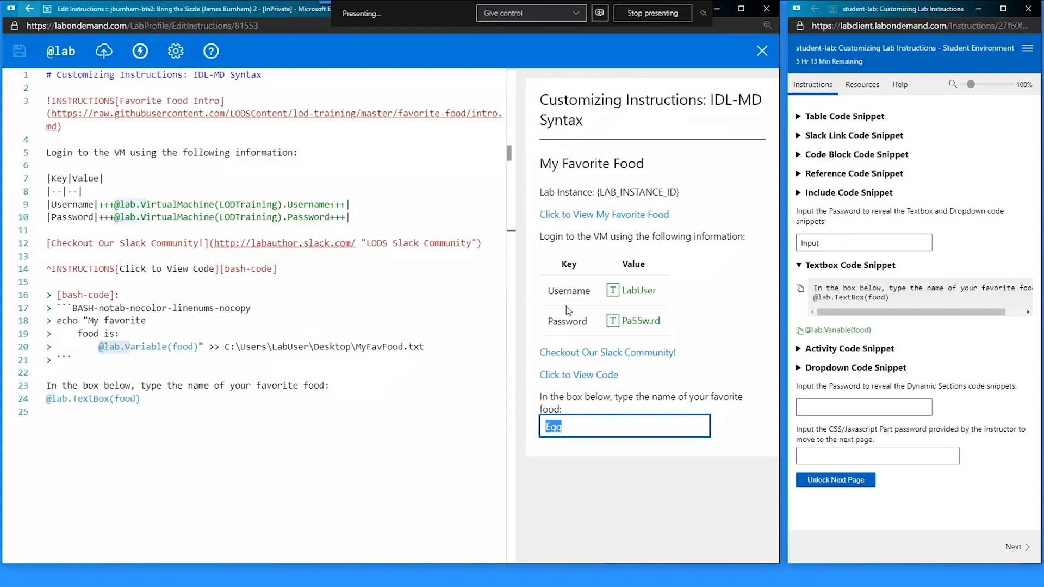
key("BackSpace")
left_click(400, 417)
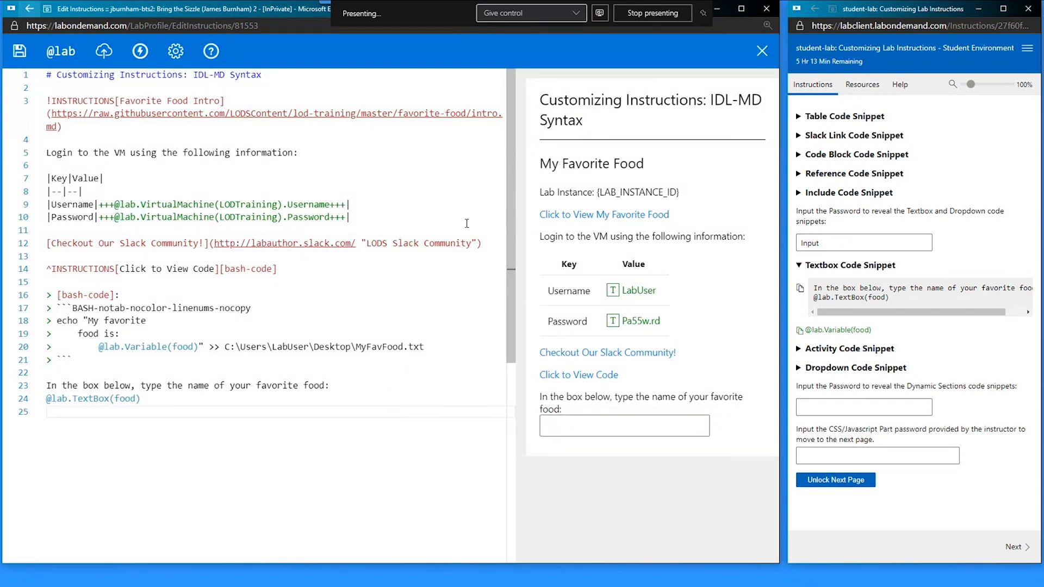
- Close the editor, shift the lab window left, and expand the Activity Code Snippet instead of Textbox
left_click(760, 52)
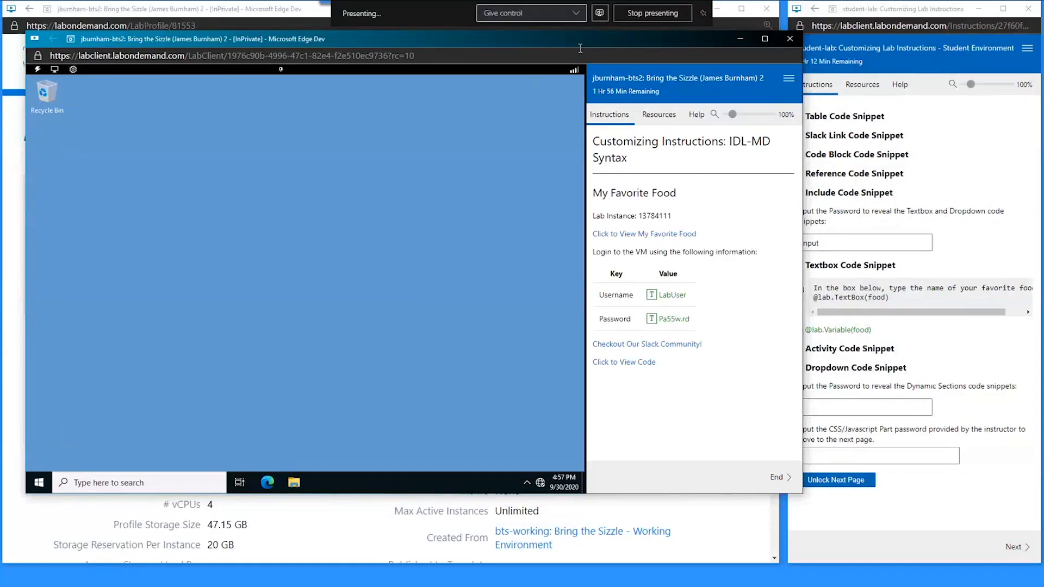
left_click_drag(586, 37, 566, 40)
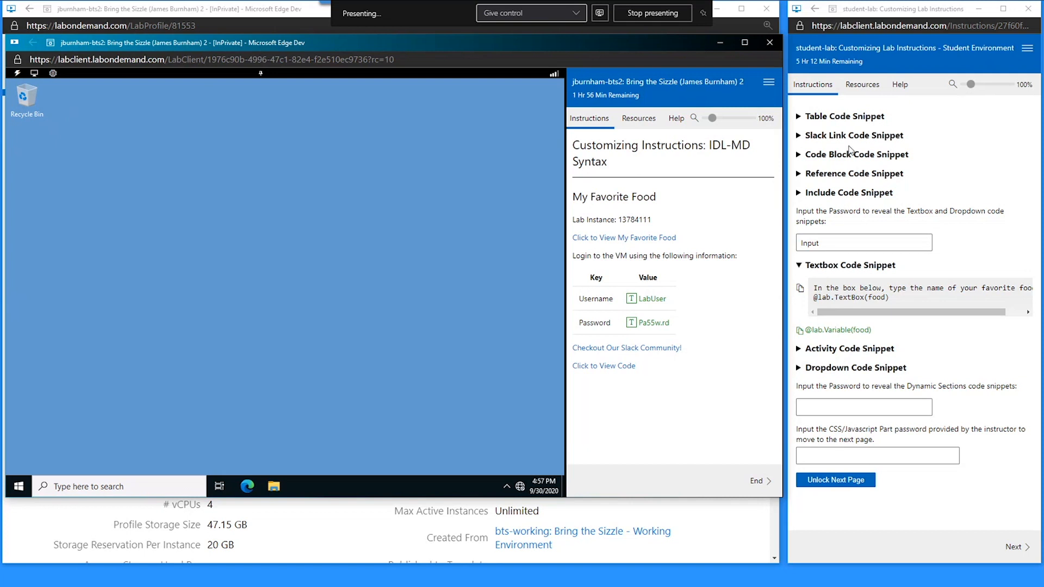
left_click(848, 264)
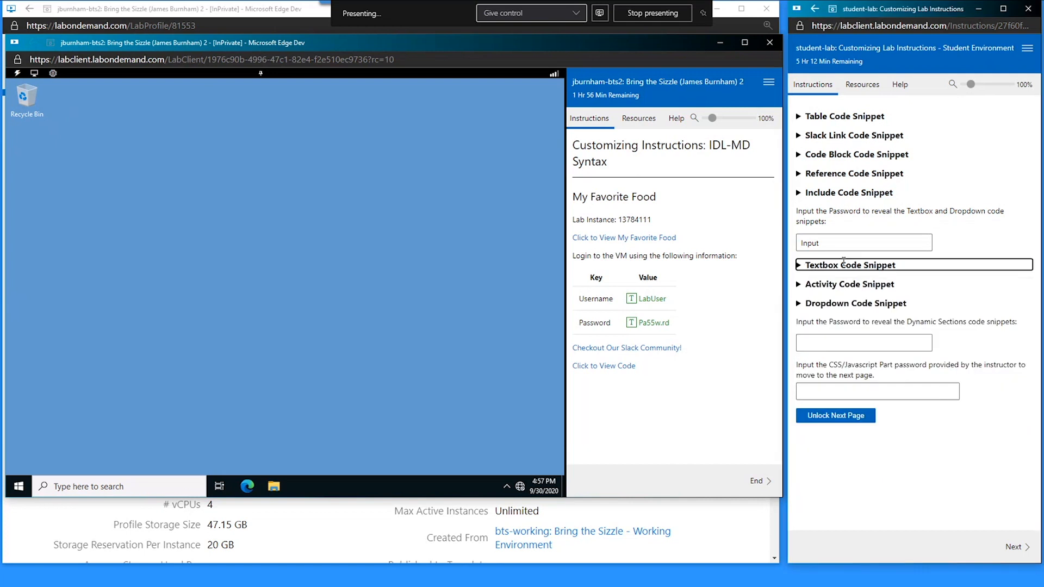
left_click(816, 285)
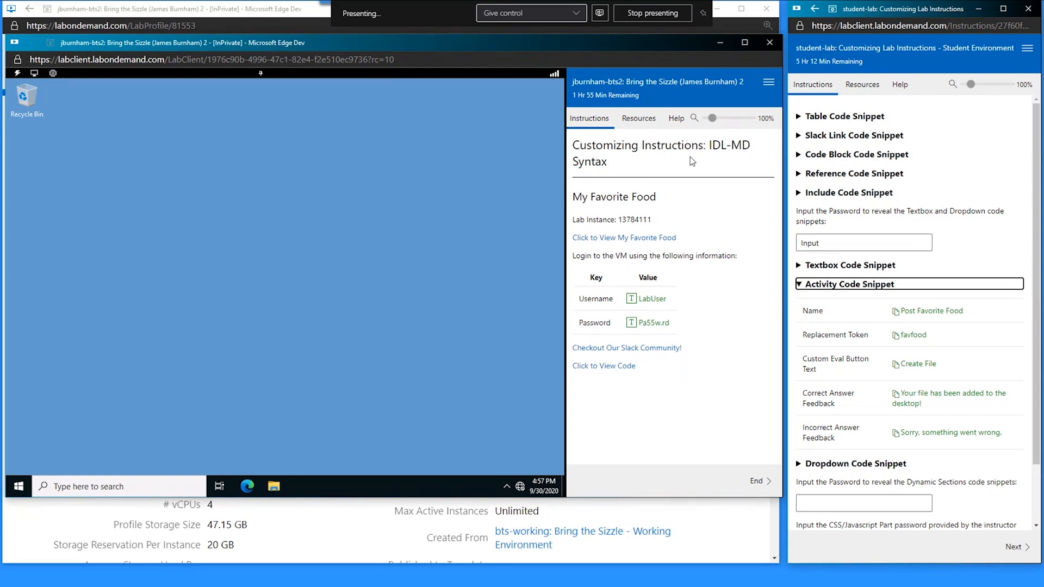
- Reload the lab instructions page and confirm the reload
right_click(604, 174)
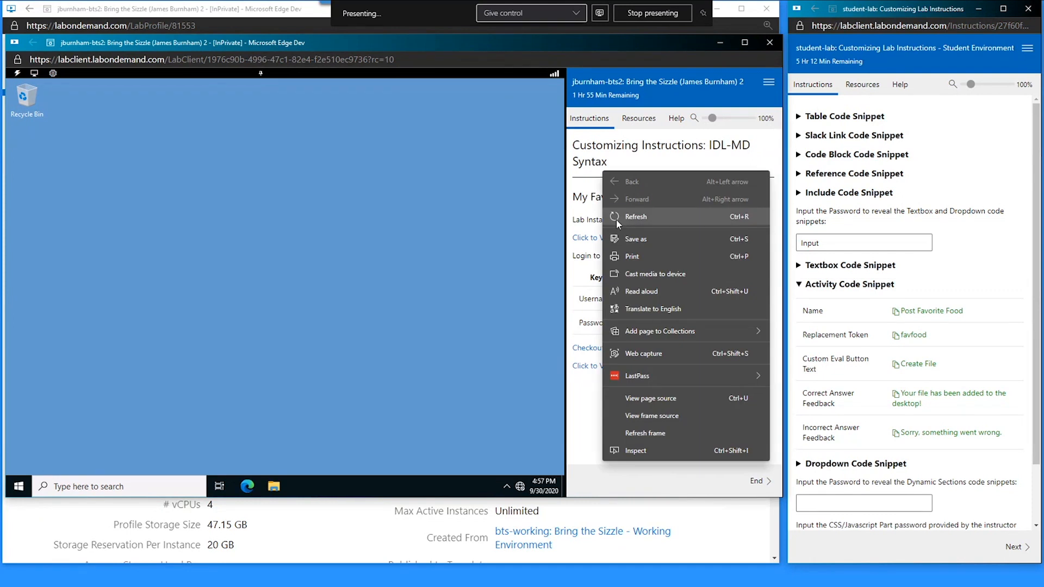
left_click(670, 162)
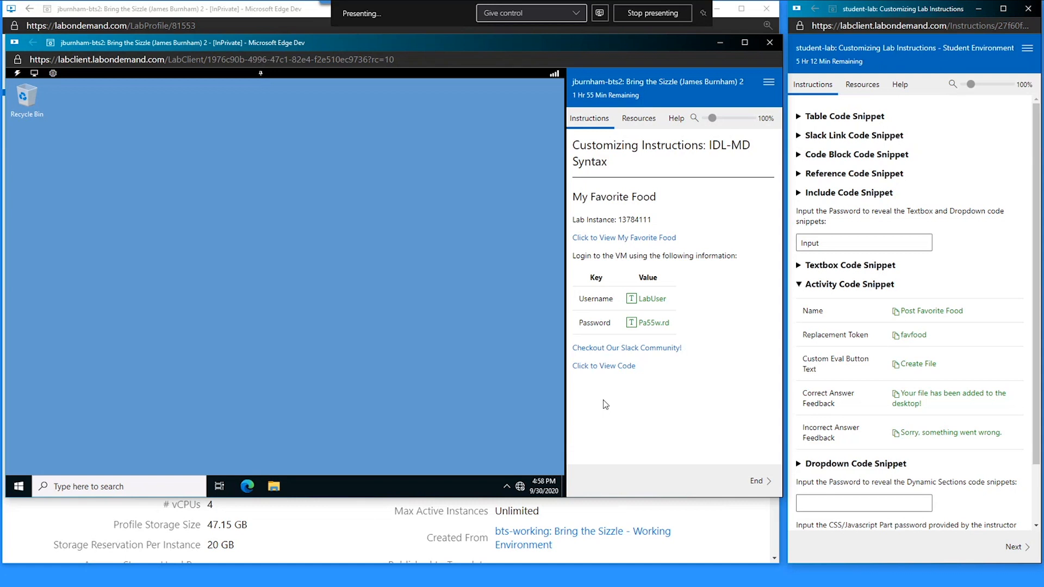
right_click(655, 178)
left_click(677, 221)
left_click(430, 113)
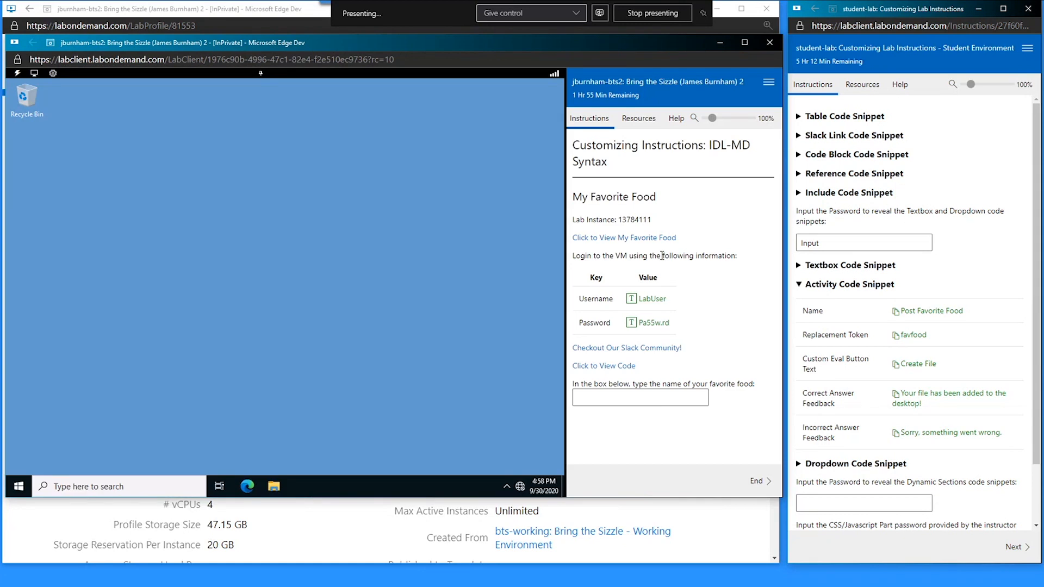
- Look up the lab instance number and support ID, then open the lab options menu
double_click(634, 220)
left_click(675, 118)
double_click(644, 260)
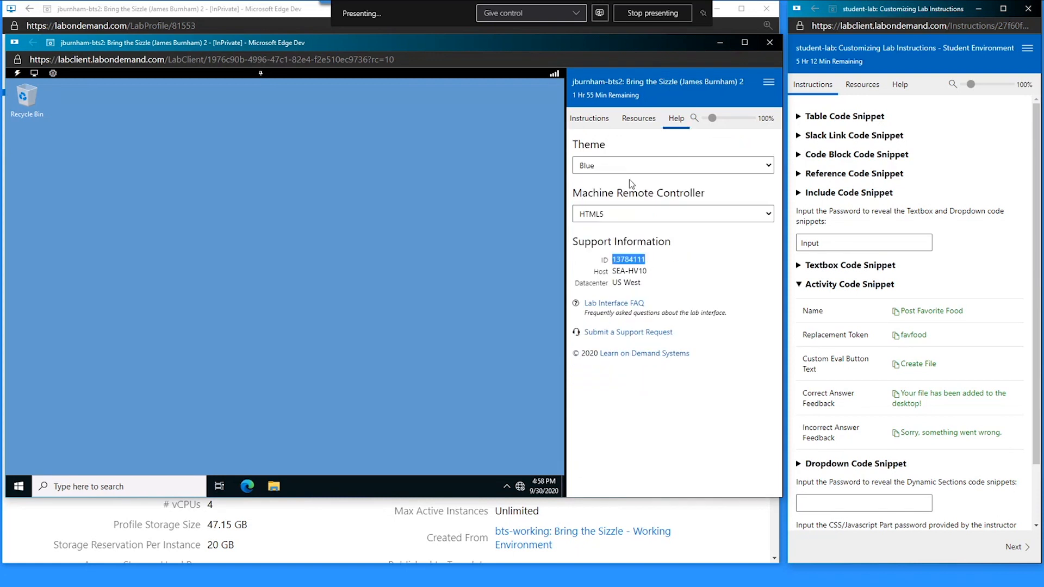
left_click(599, 126)
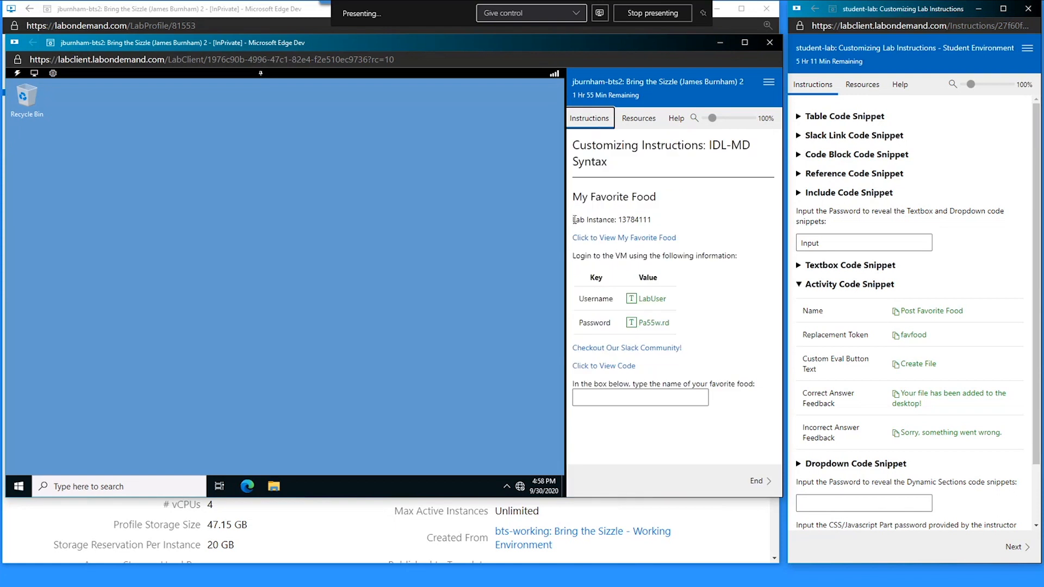
left_click_drag(573, 220, 653, 219)
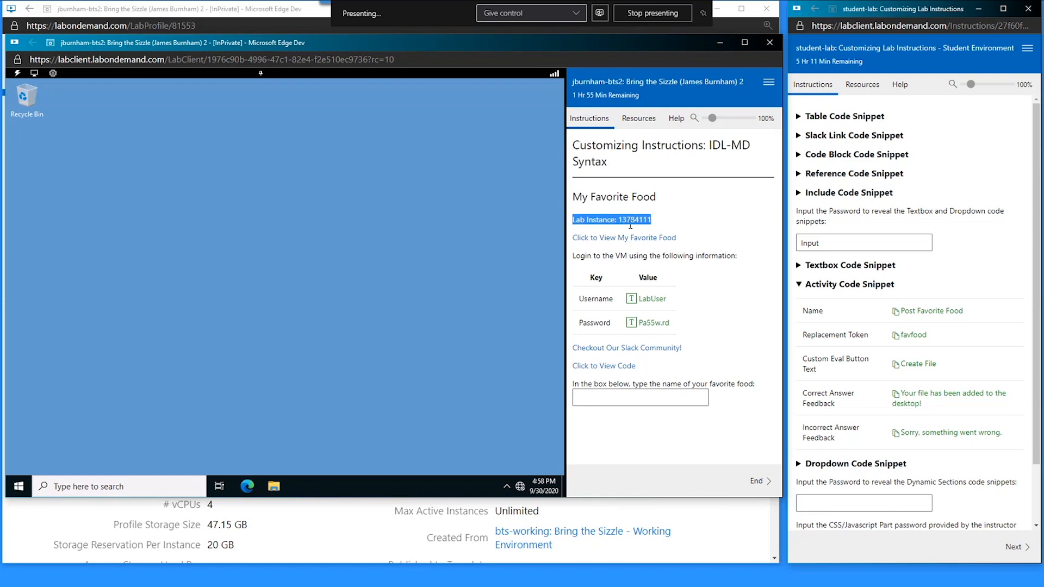
double_click(651, 220)
left_click(664, 222)
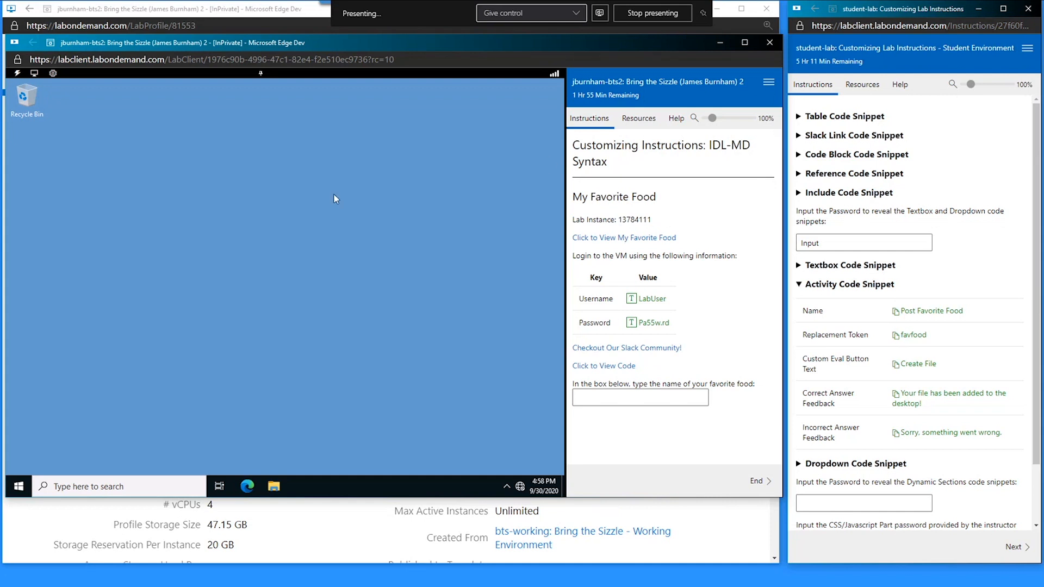
left_click(768, 83)
- Open Edit Instructions and resize the editor into a smaller, taller window
left_click(736, 148)
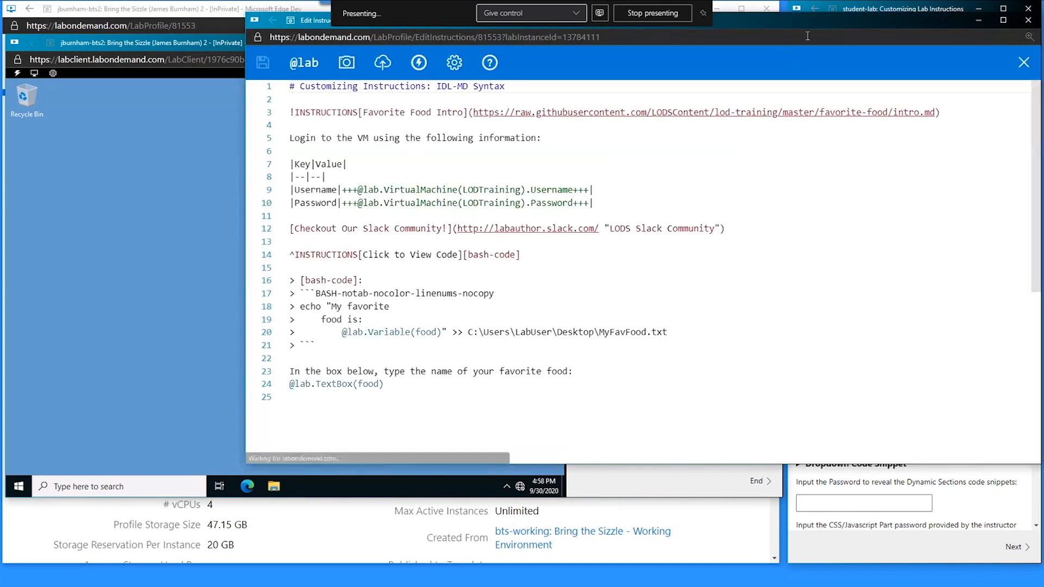
left_click_drag(824, 22, 606, 52)
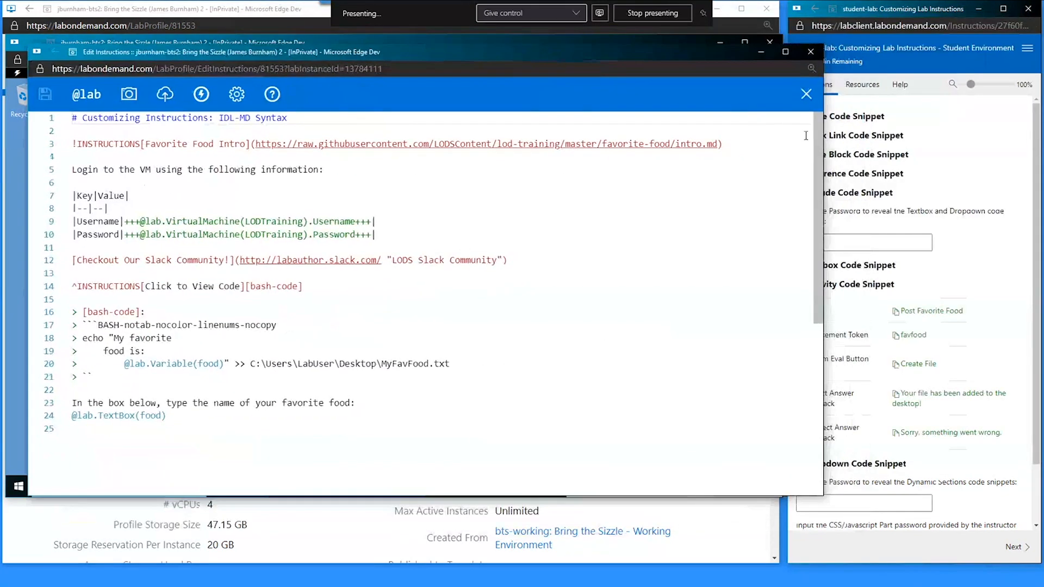
left_click_drag(825, 143, 552, 141)
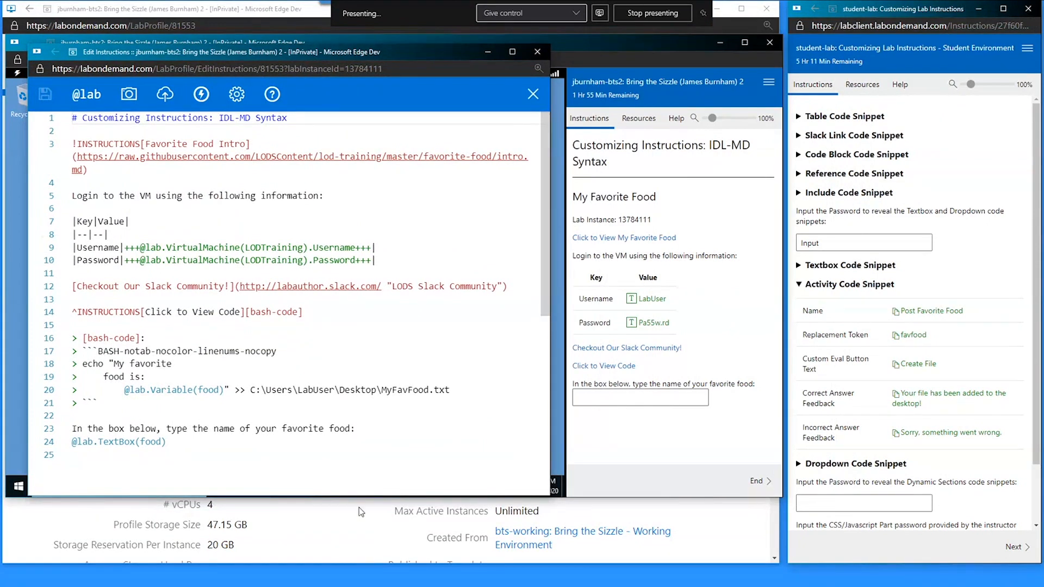
left_click_drag(370, 496, 370, 546)
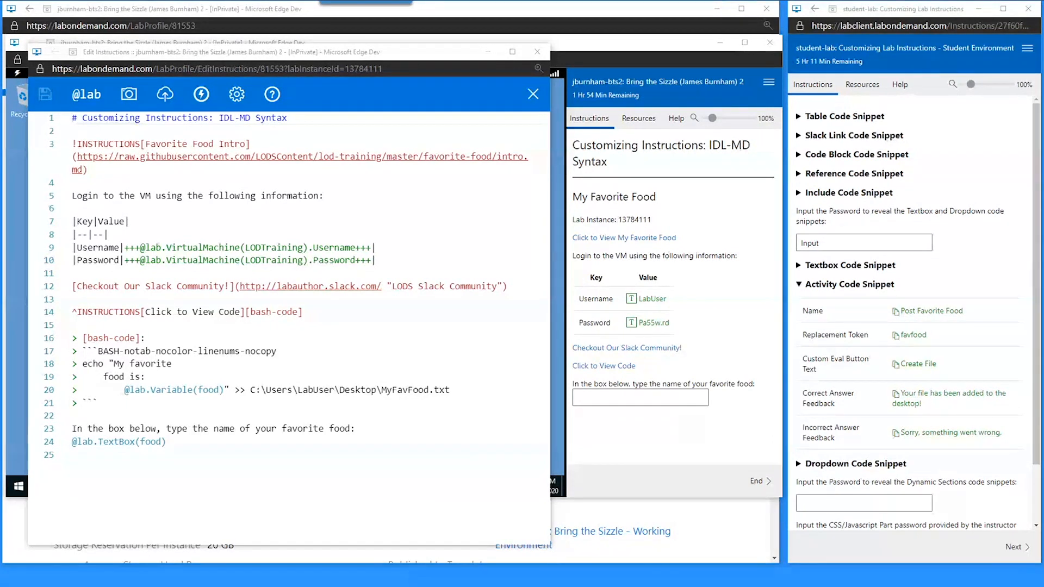
left_click(193, 459)
key("Return")
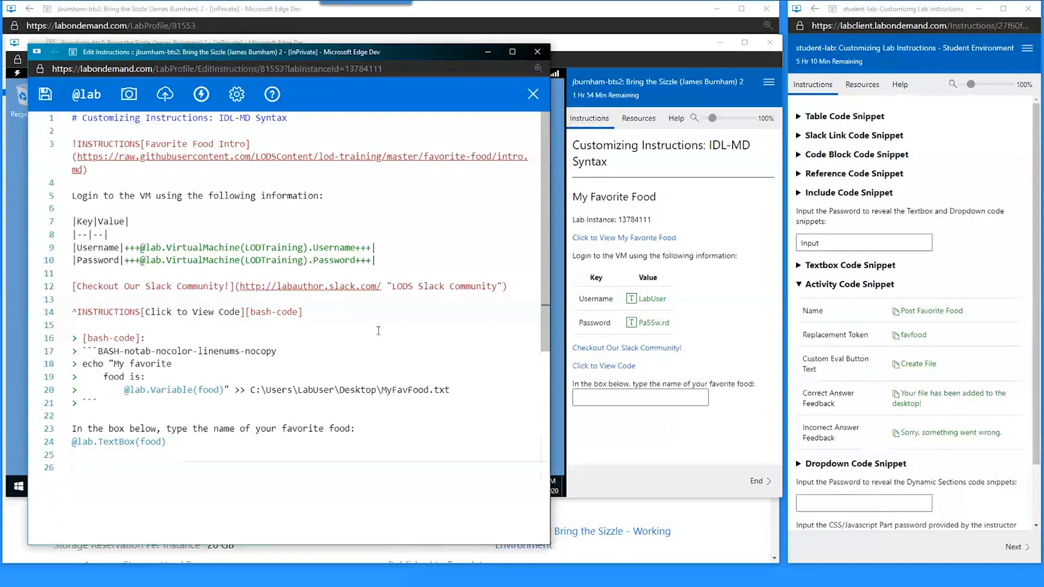
type("@lab")
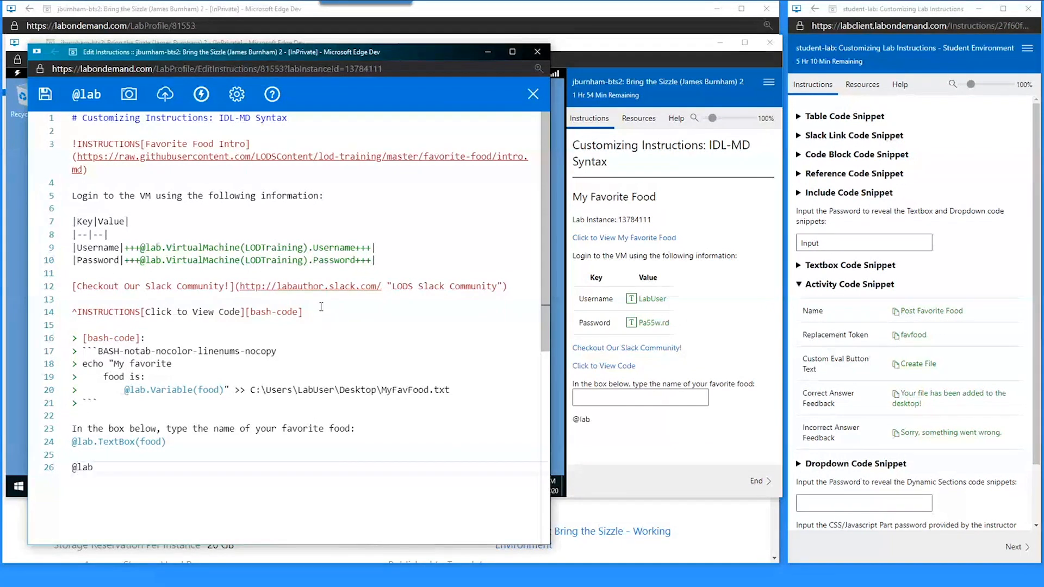
type(".")
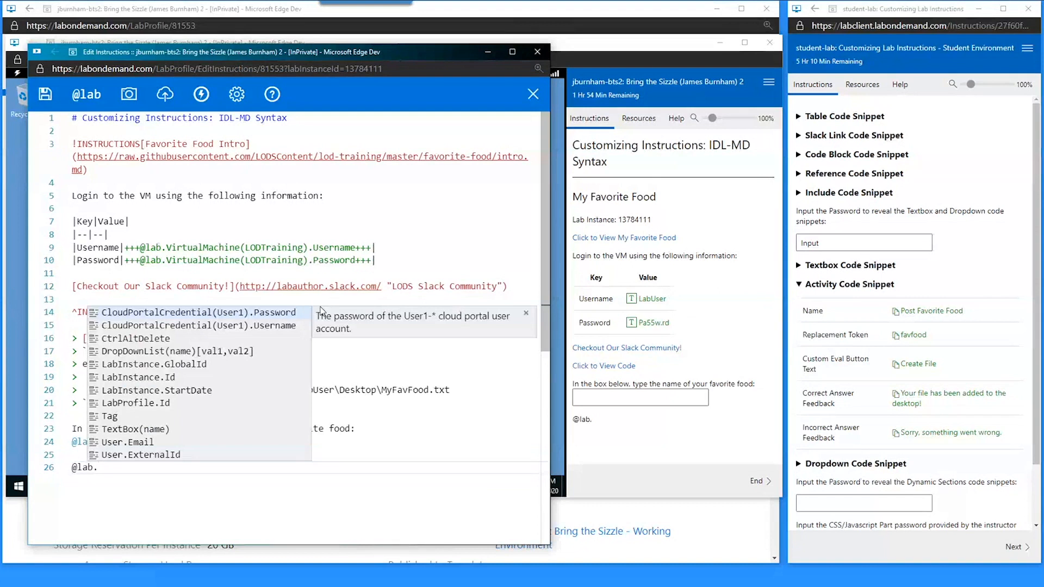
type("vi")
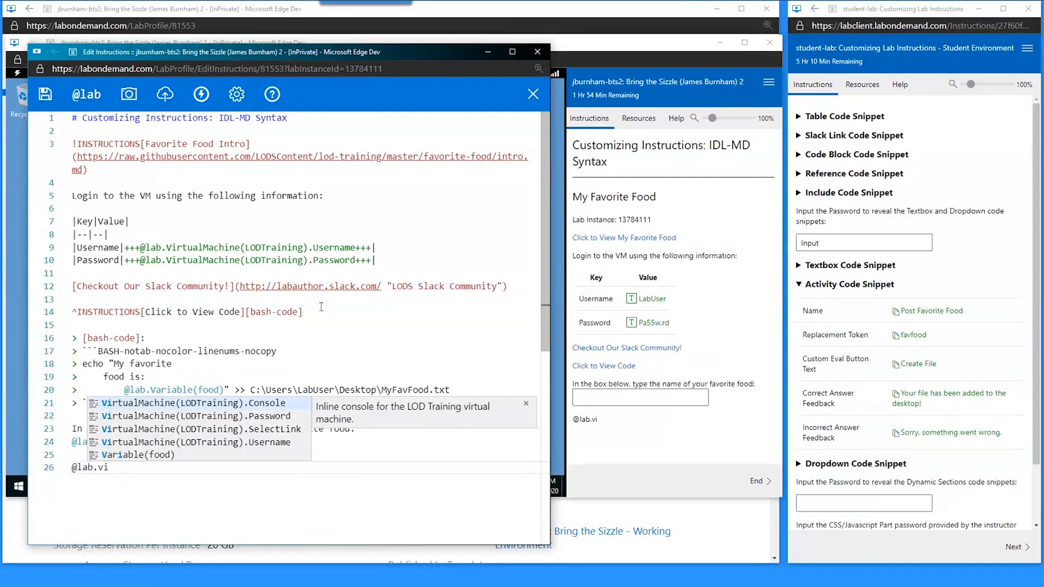
key("Return")
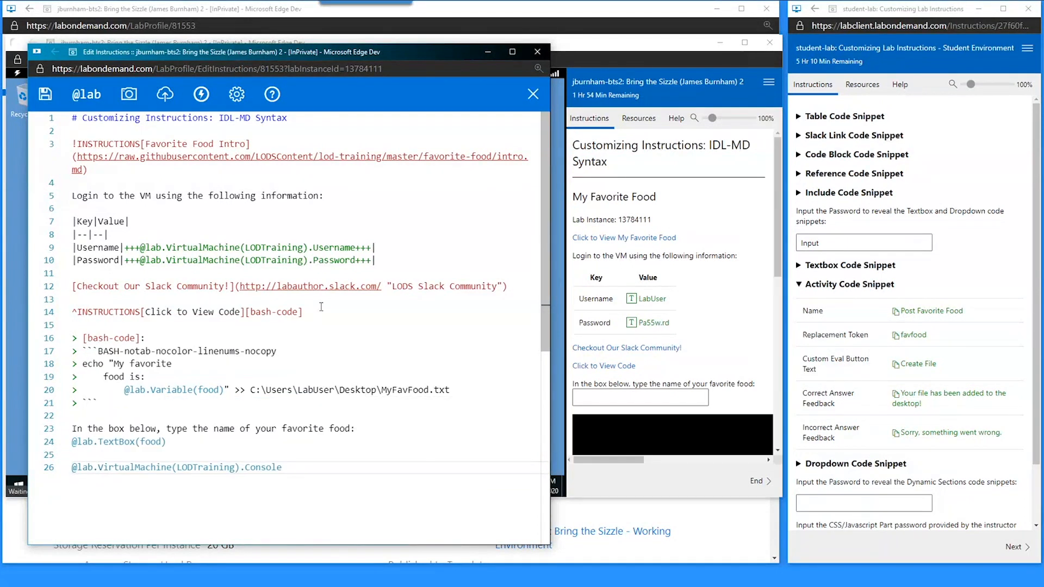
left_click_drag(474, 51, 492, 55)
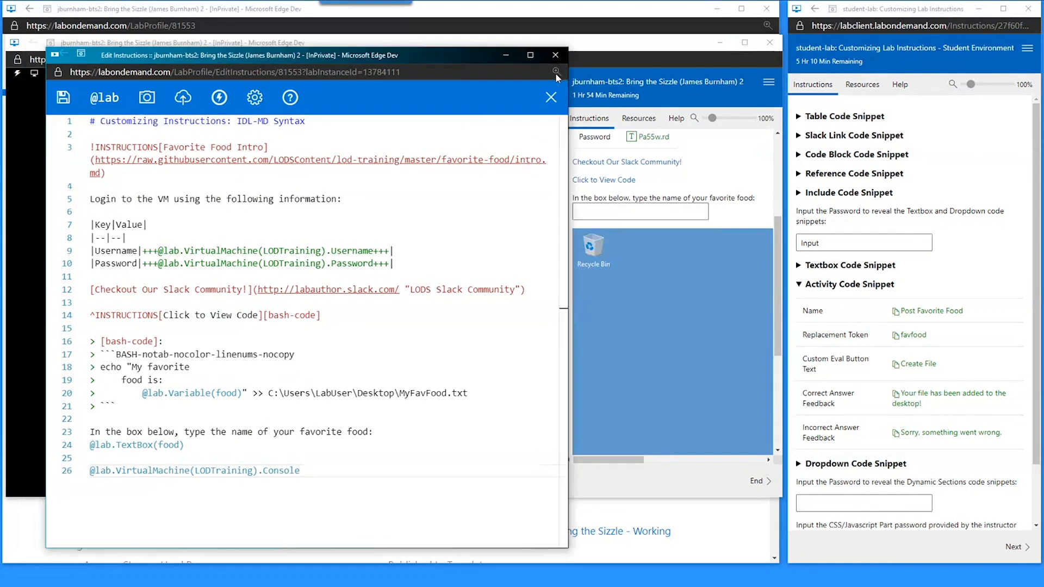
left_click(551, 97)
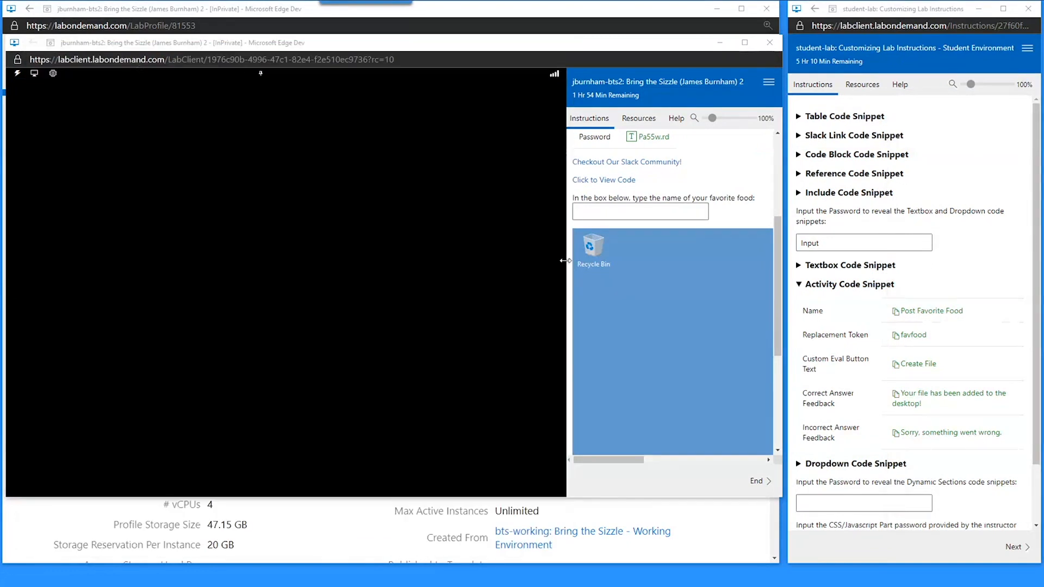
- Widen the instructions pane and open then close Recycle Bin in the embedded VM console
left_click_drag(566, 261, 196, 255)
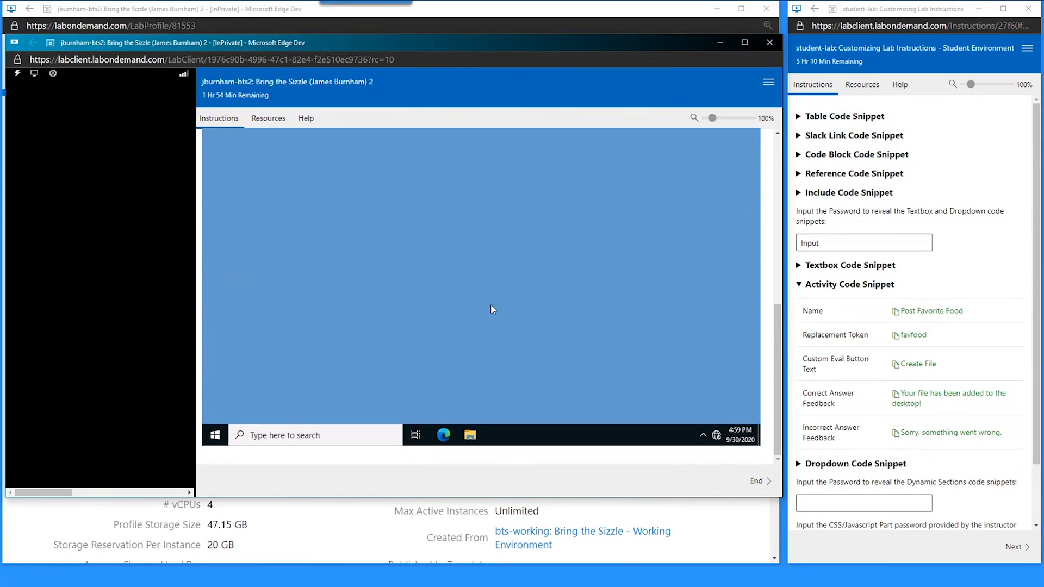
scroll(766, 333, "up", 5)
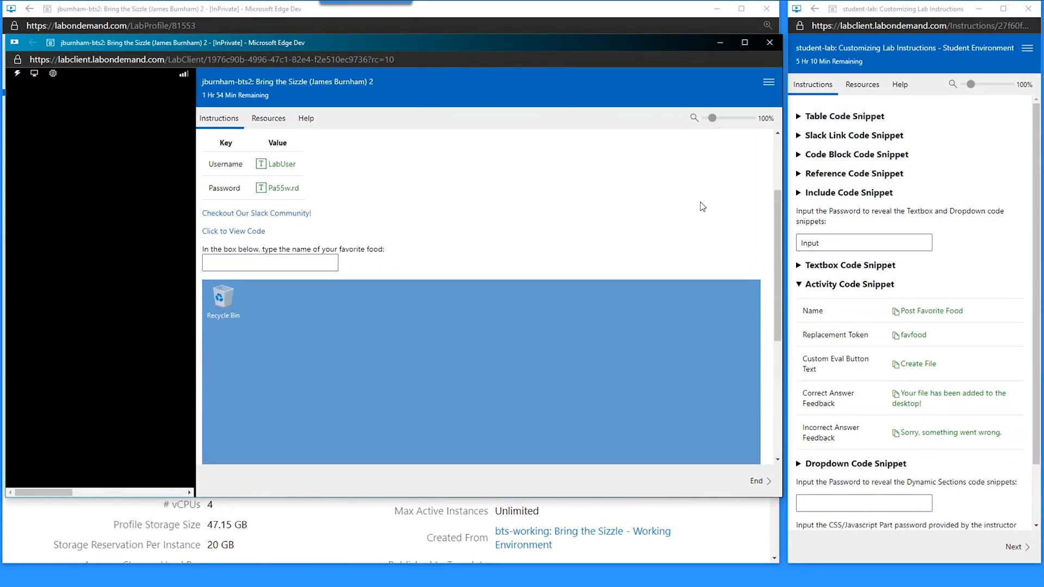
scroll(702, 207, "down", 5)
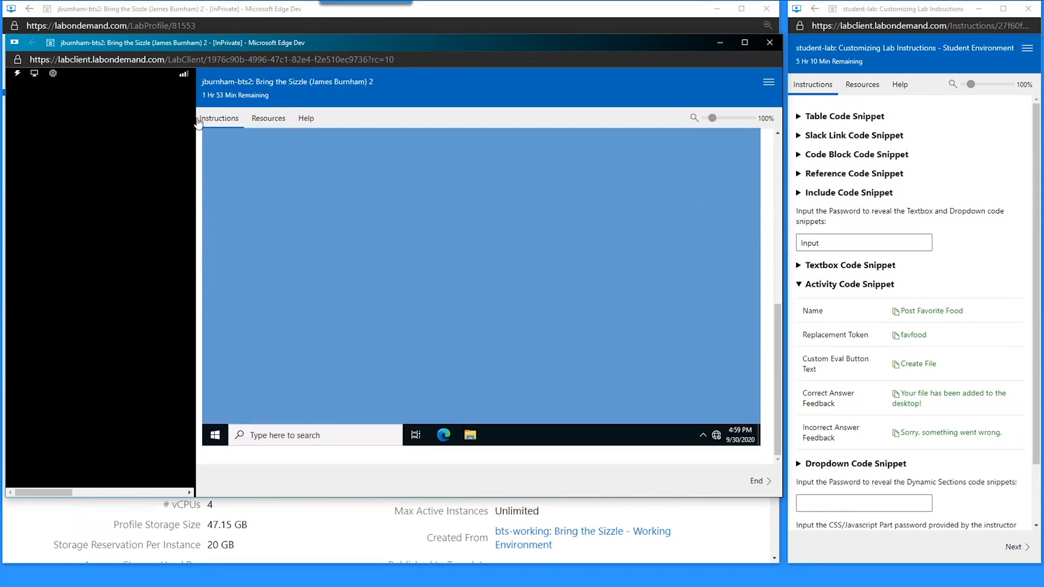
left_click_drag(197, 123, 415, 123)
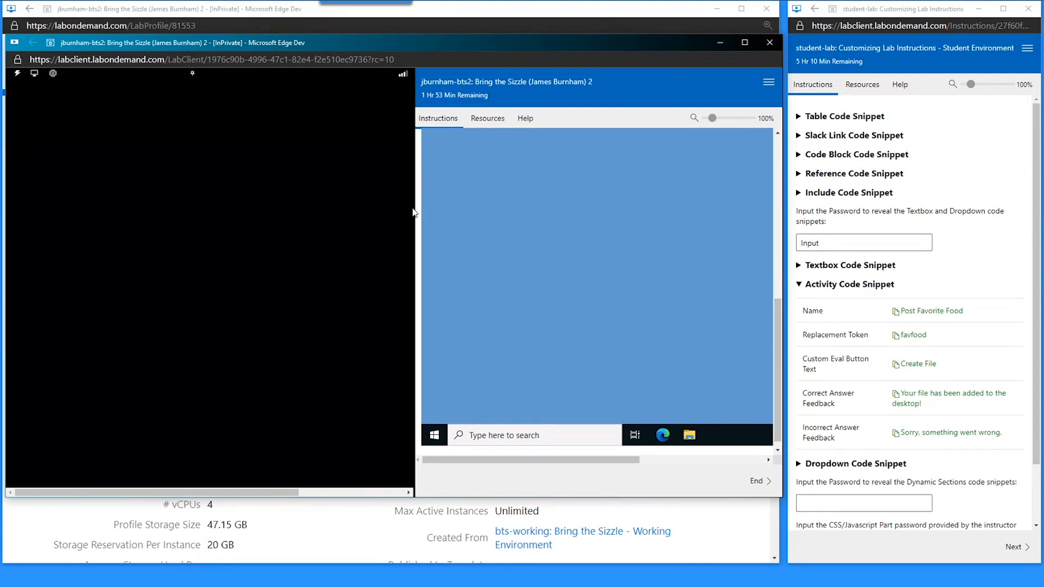
left_click_drag(414, 212, 179, 207)
scroll(490, 201, "up", 3)
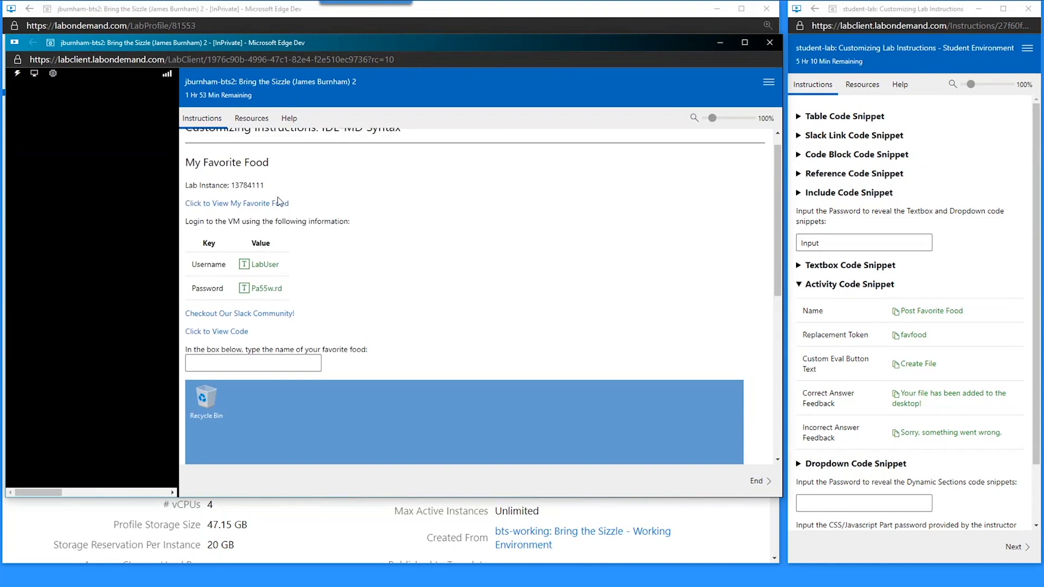
scroll(632, 210, "down", 4)
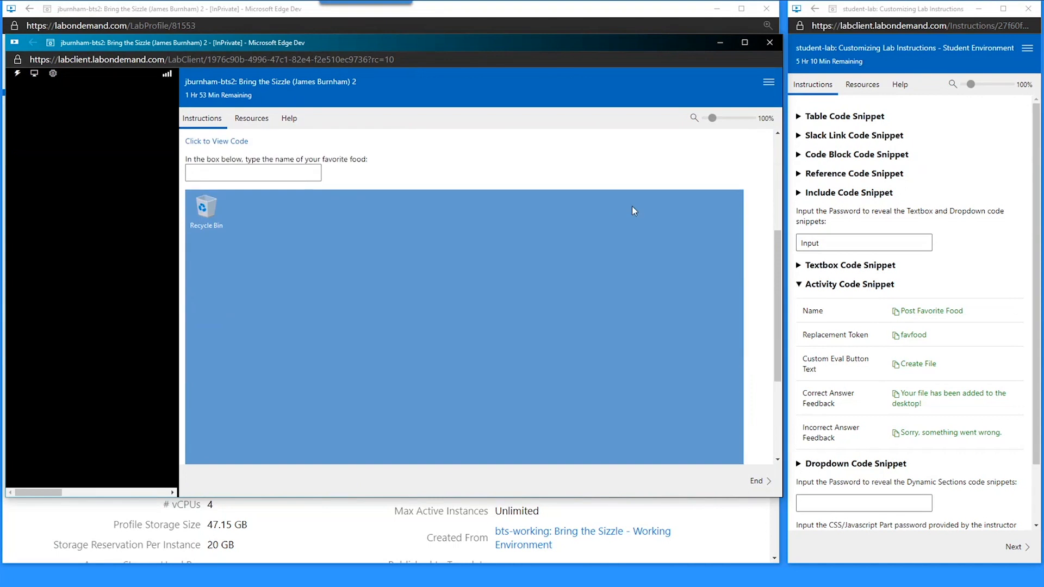
double_click(208, 206)
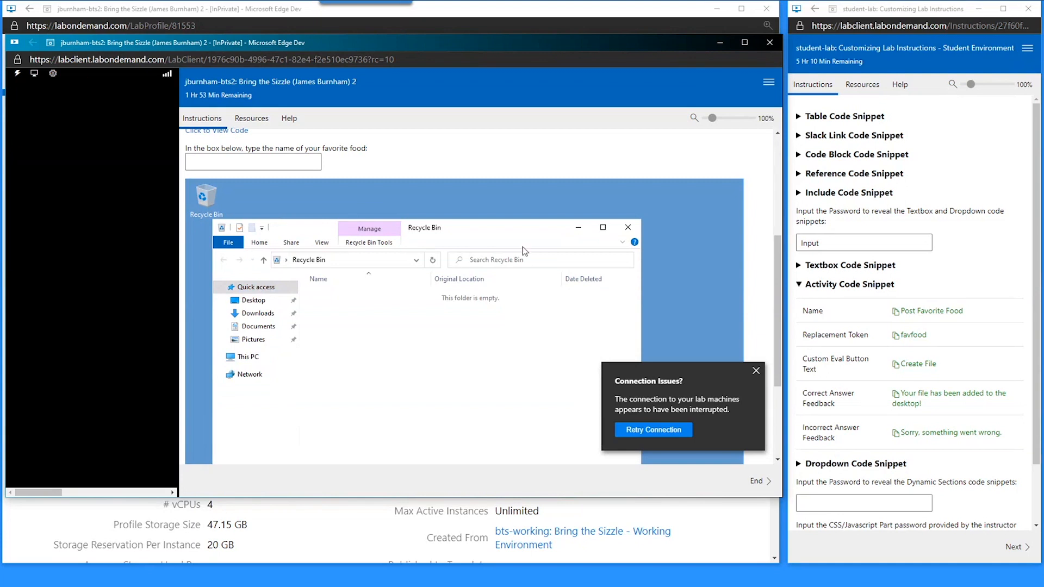
left_click(626, 229)
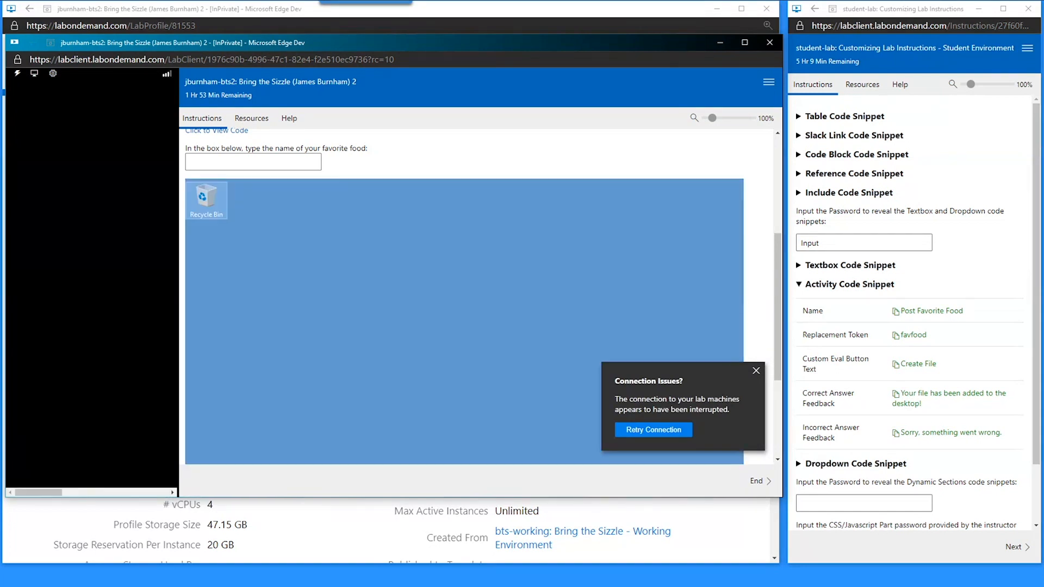
- Change the console size from 100x12 to 300x12, save, then delete the size setting
left_click_drag(1043, 65, 844, 32)
left_click(883, 452)
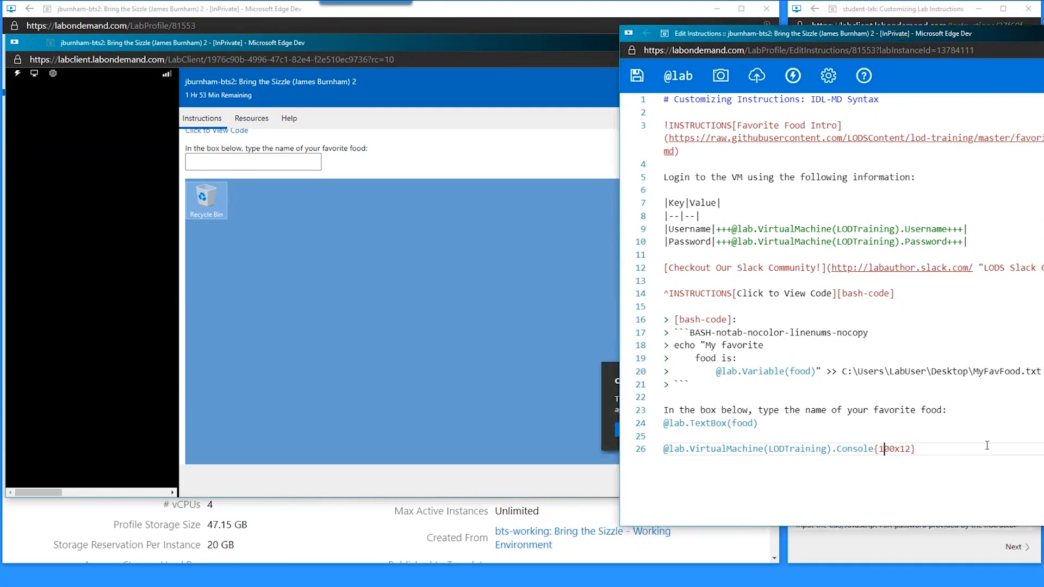
key("BackSpace")
type("3")
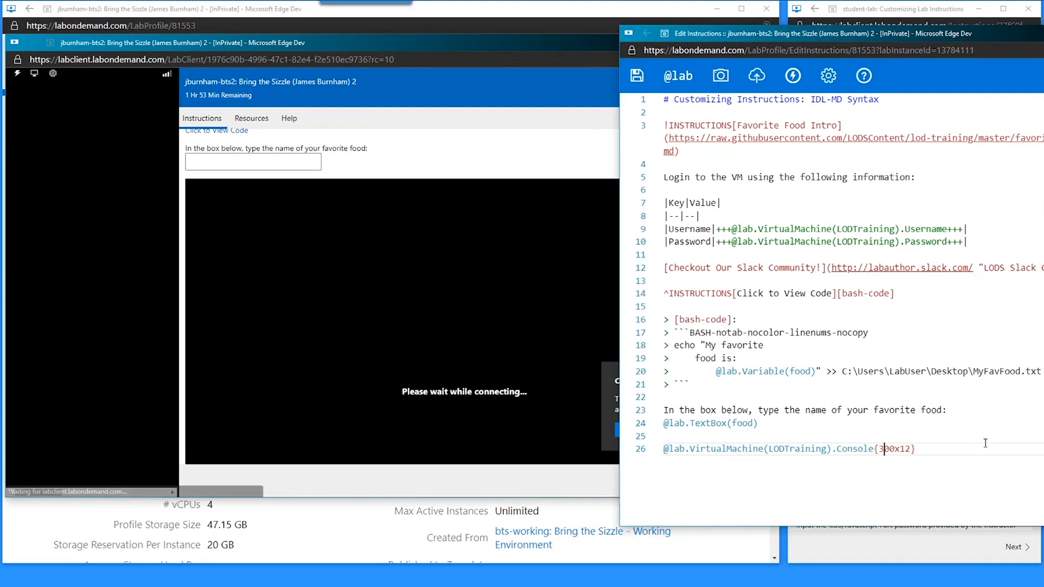
key("ctrl+s")
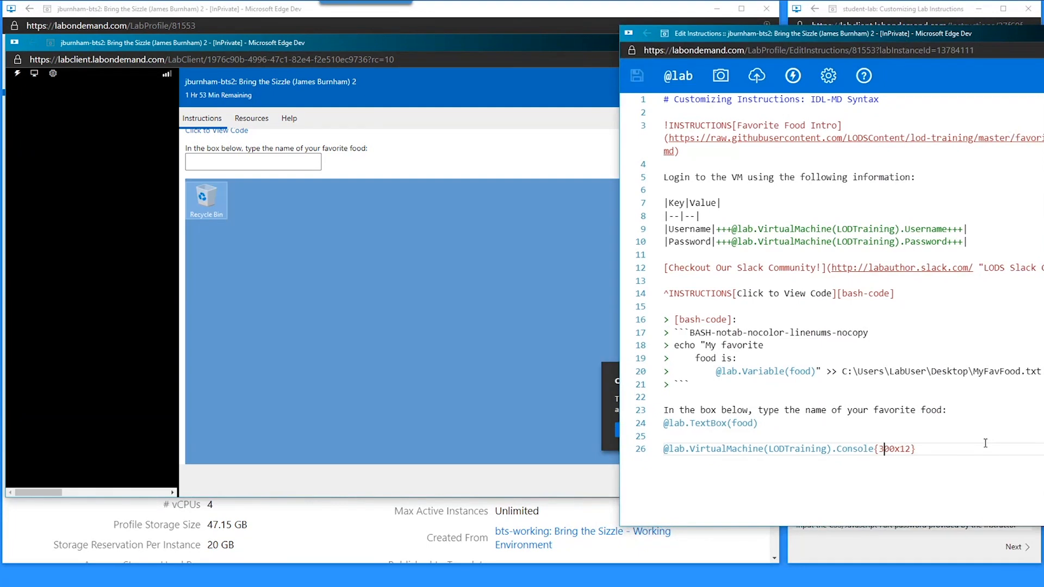
key("Left")
key("Left")
key("Delete")
key("Delete")
key("Delete")
key("Delete")
key("Delete")
key("Delete")
key("Delete")
key("Delete")
- Move the editor aside and dismiss the Connection Issues notice in the running lab
left_click_drag(872, 38, 1043, 31)
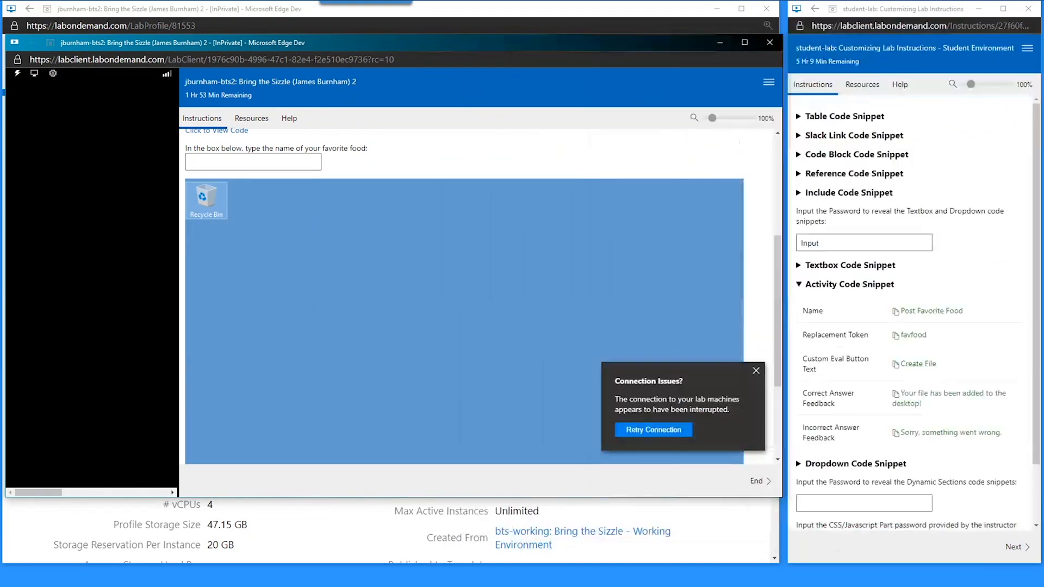
scroll(768, 280, "down", 2)
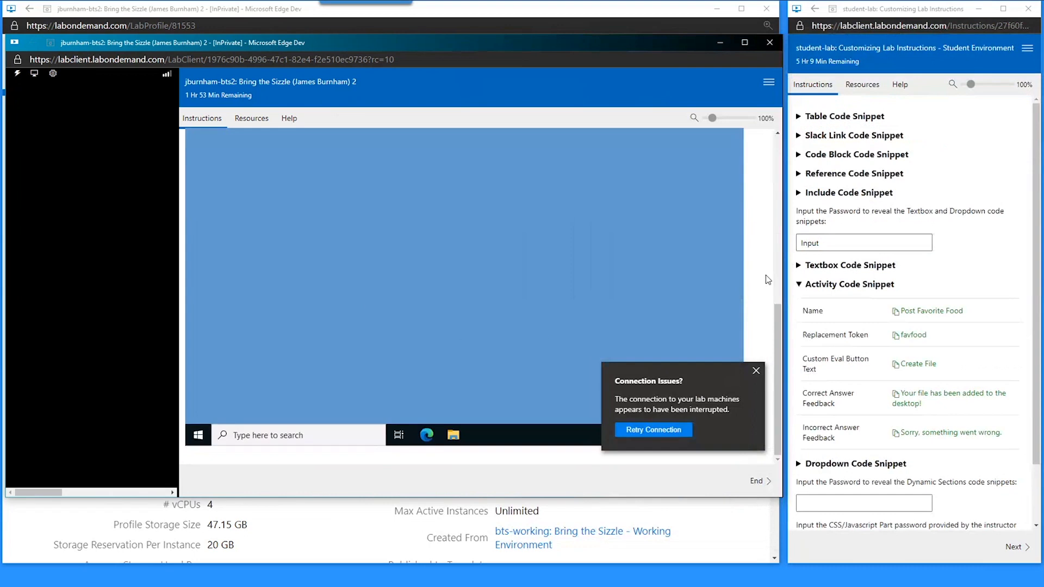
scroll(768, 279, "up", 3)
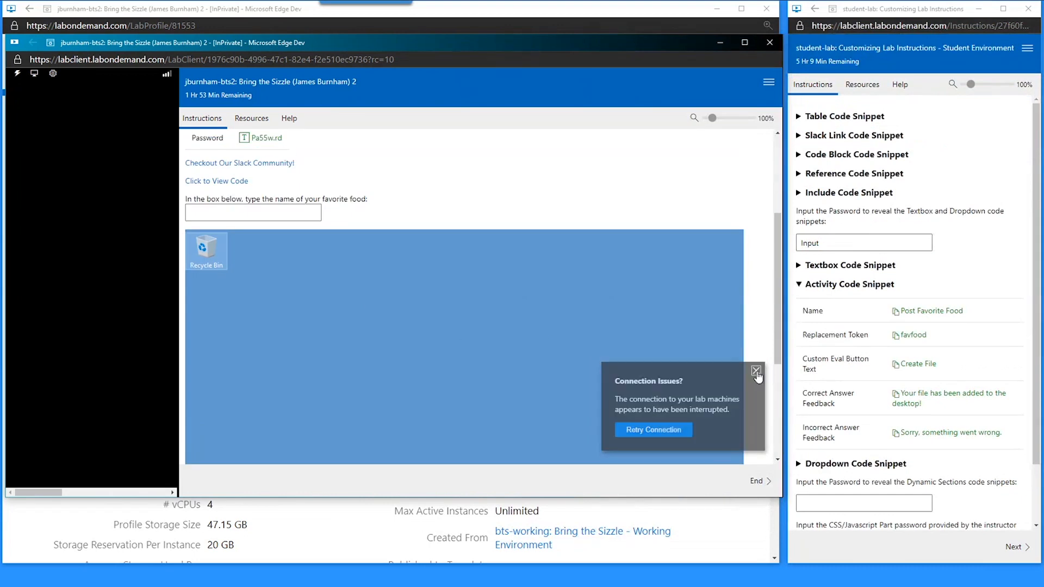
left_click(756, 372)
scroll(753, 310, "down", 3)
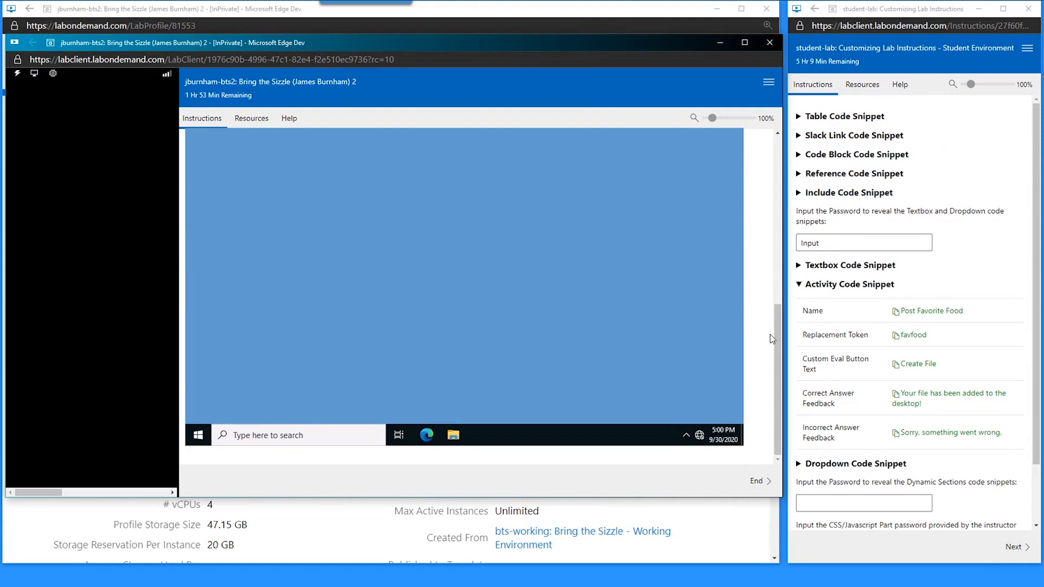
scroll(767, 333, "up", 5)
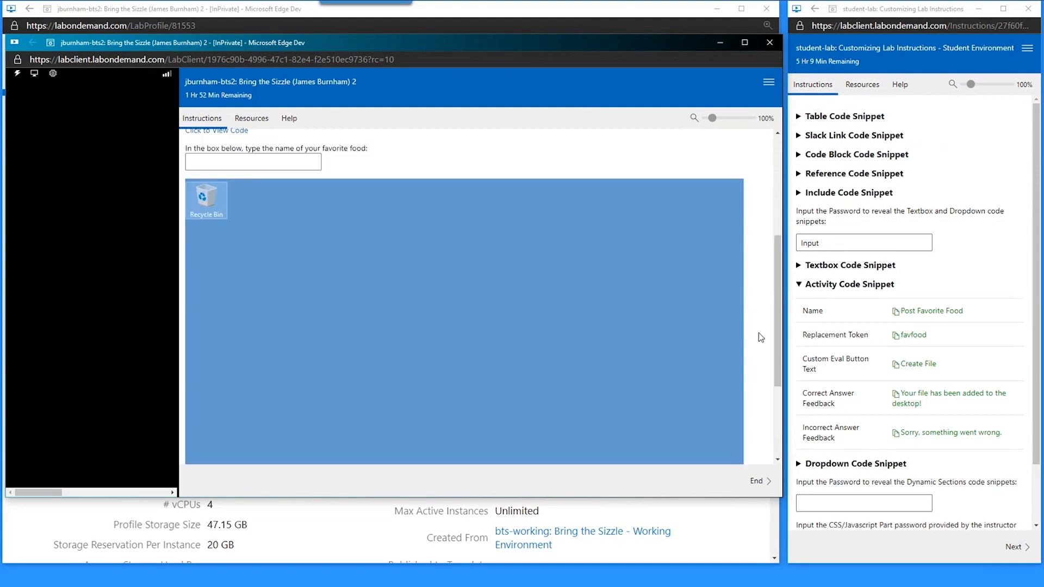
scroll(719, 298, "up", 1)
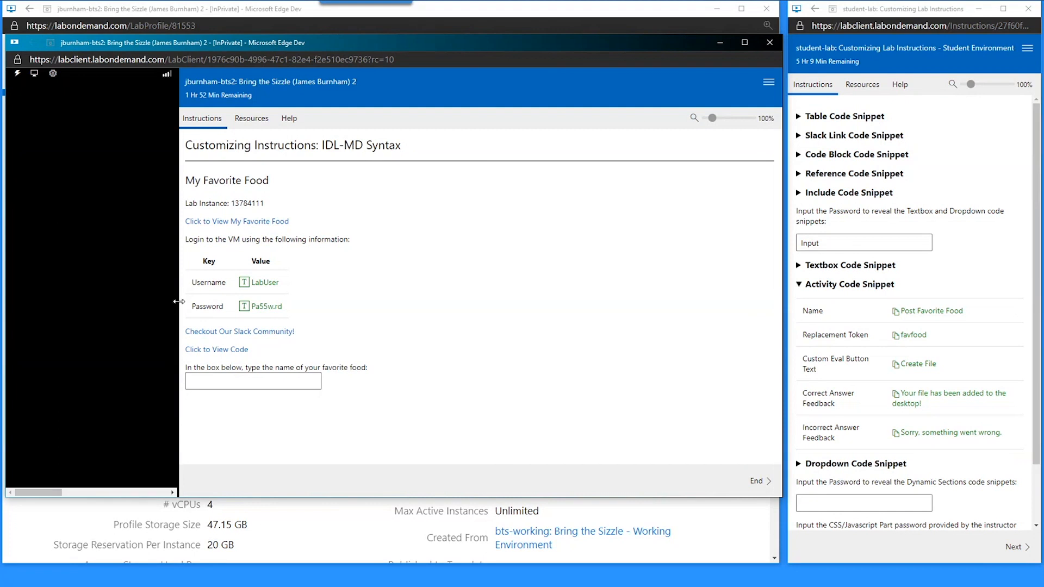
- Reconnect to the lab VM and place the instructions editor beside the running lab
left_click_drag(180, 304, 532, 274)
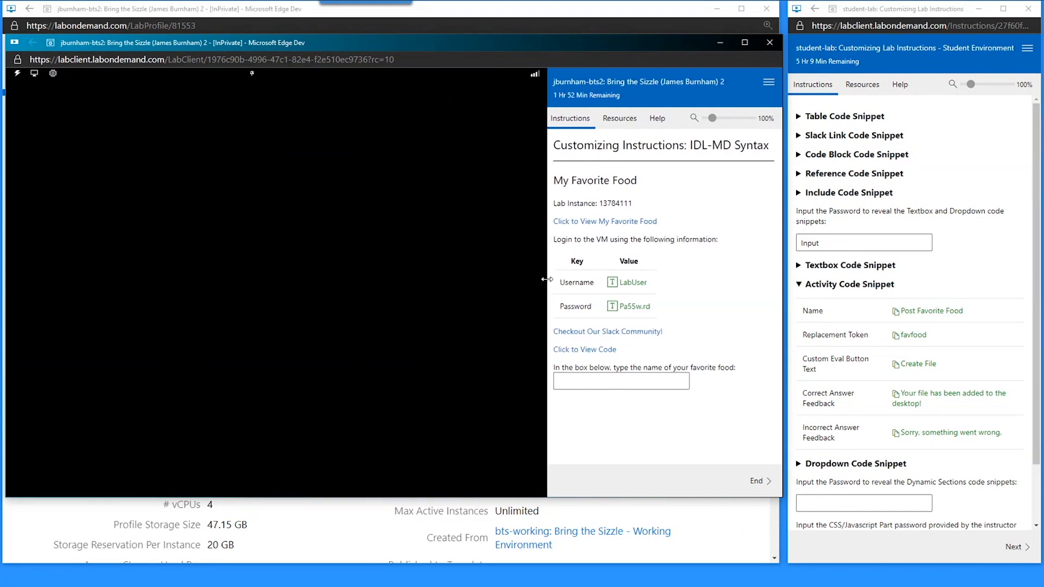
left_click(35, 73)
left_click(51, 116)
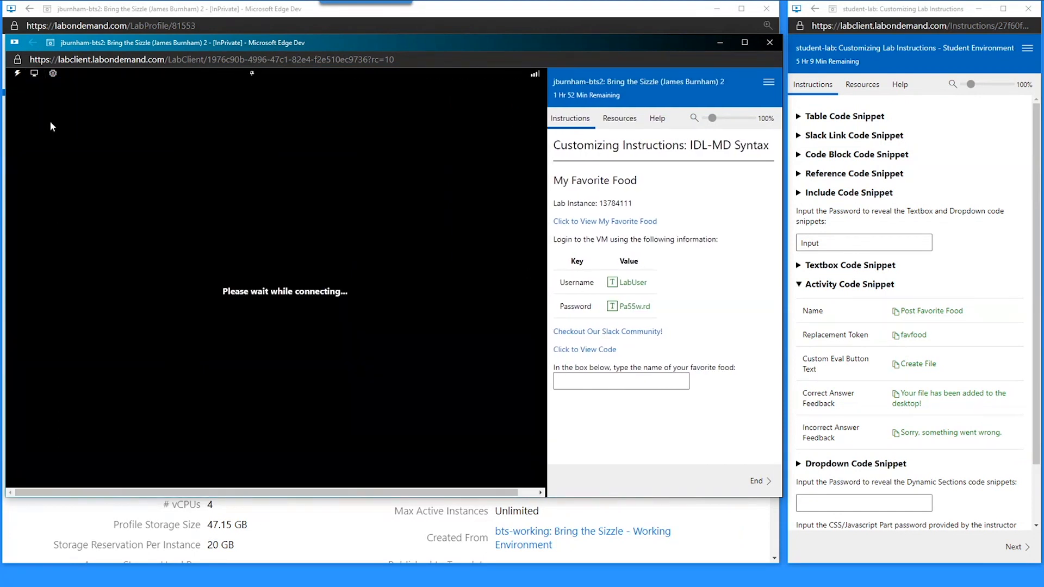
left_click_drag(1043, 54, 295, 44)
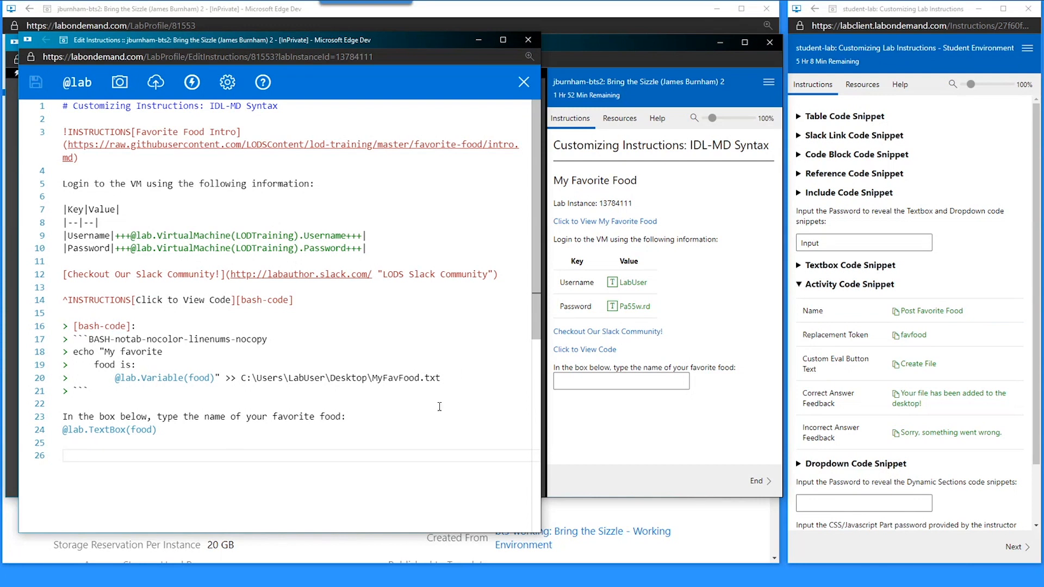
- Open the Activities list and begin a New Question, collapsing the guide's Activity Code Snippet
left_click(191, 84)
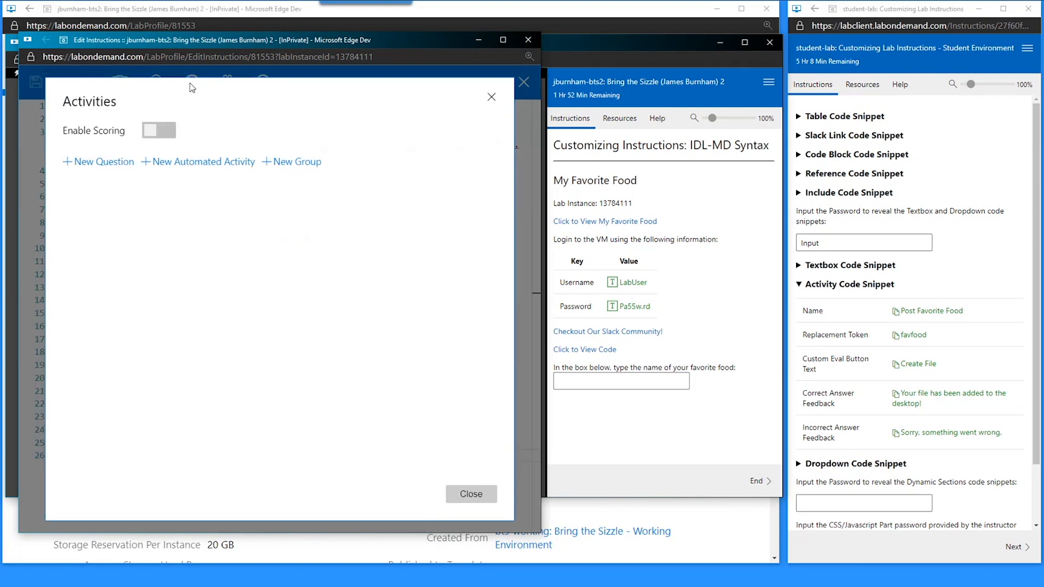
left_click(117, 164)
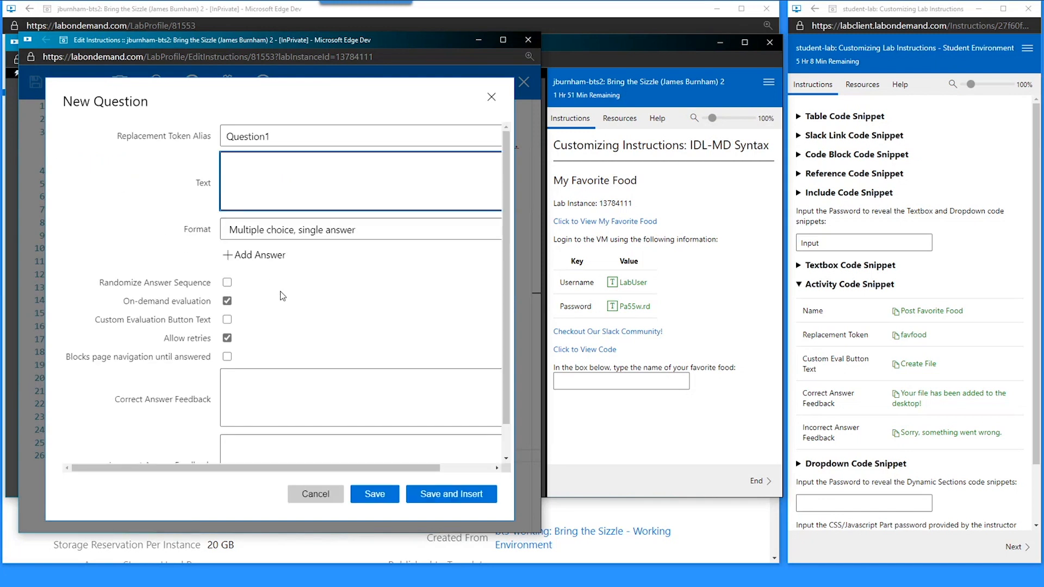
left_click(870, 284)
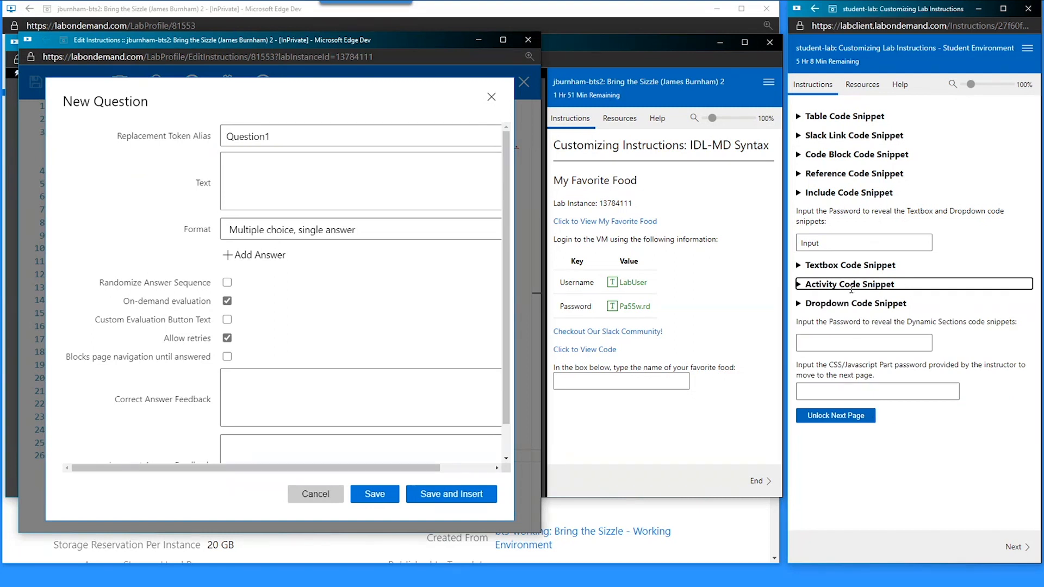
- Try a test password for the guide's next page, clear it, and cancel the new question
left_click(836, 394)
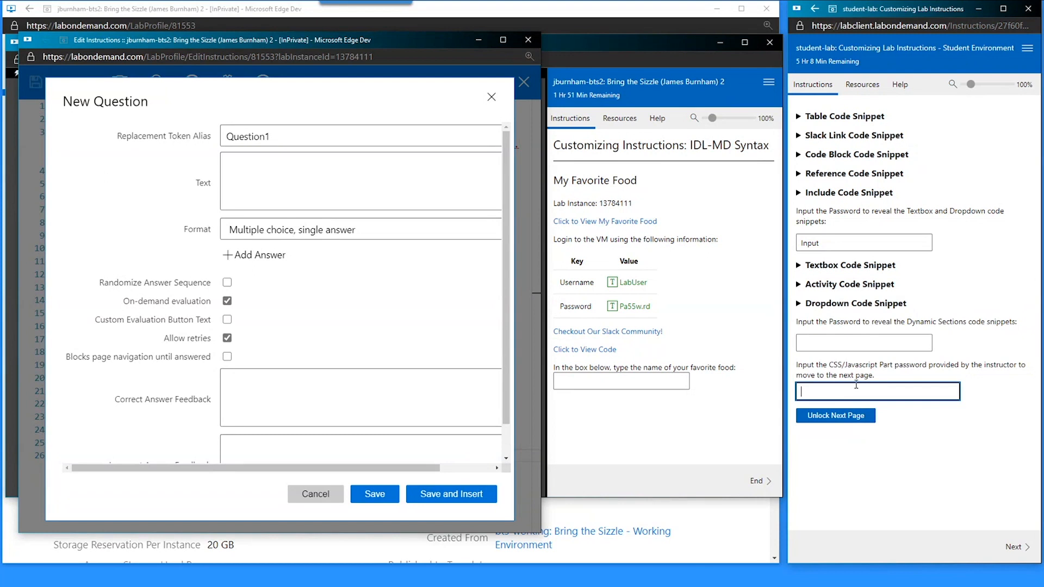
left_click(1031, 559)
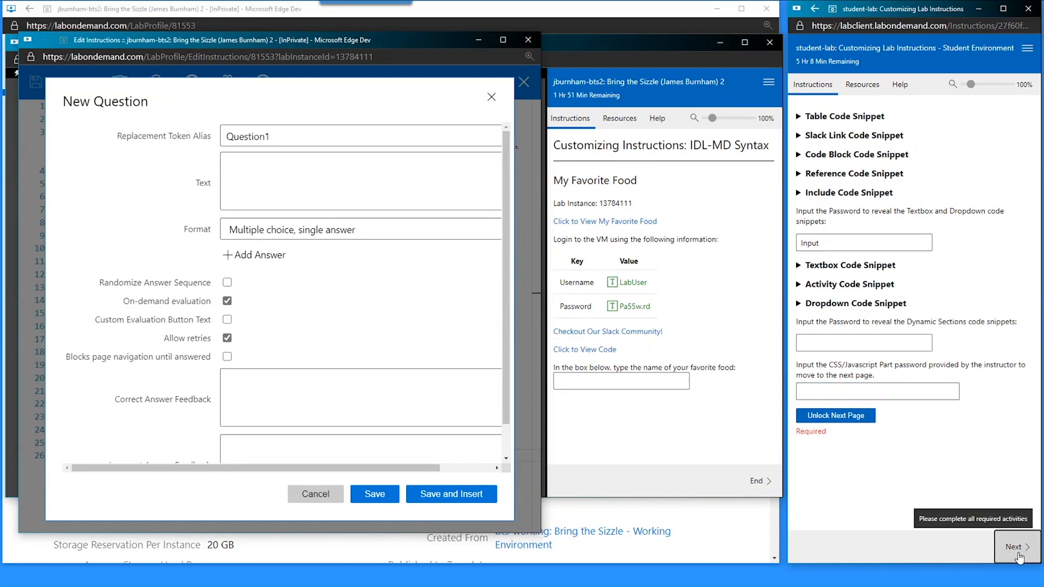
left_click(859, 391)
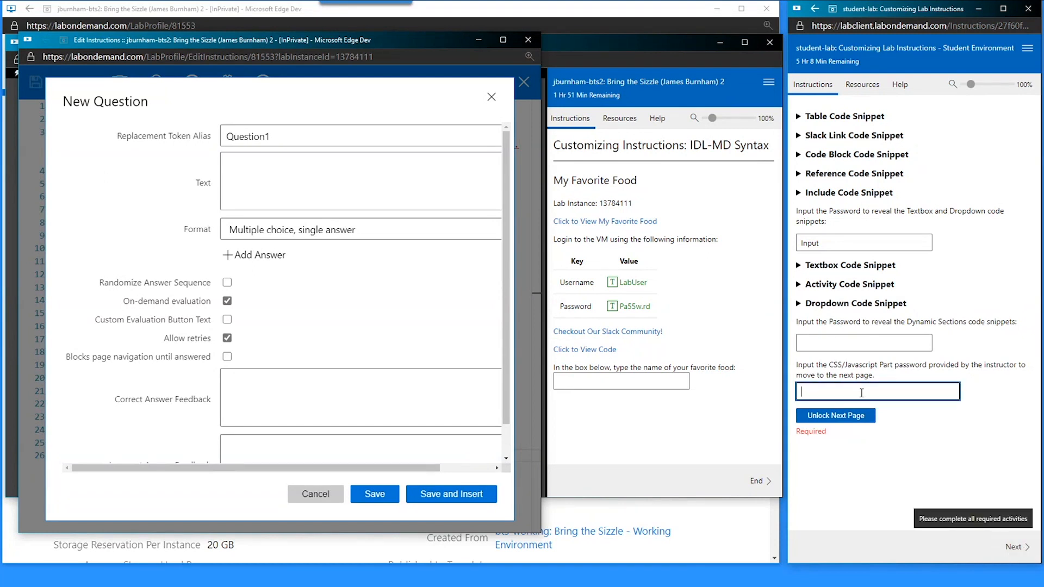
type("vvdvdvhdvd")
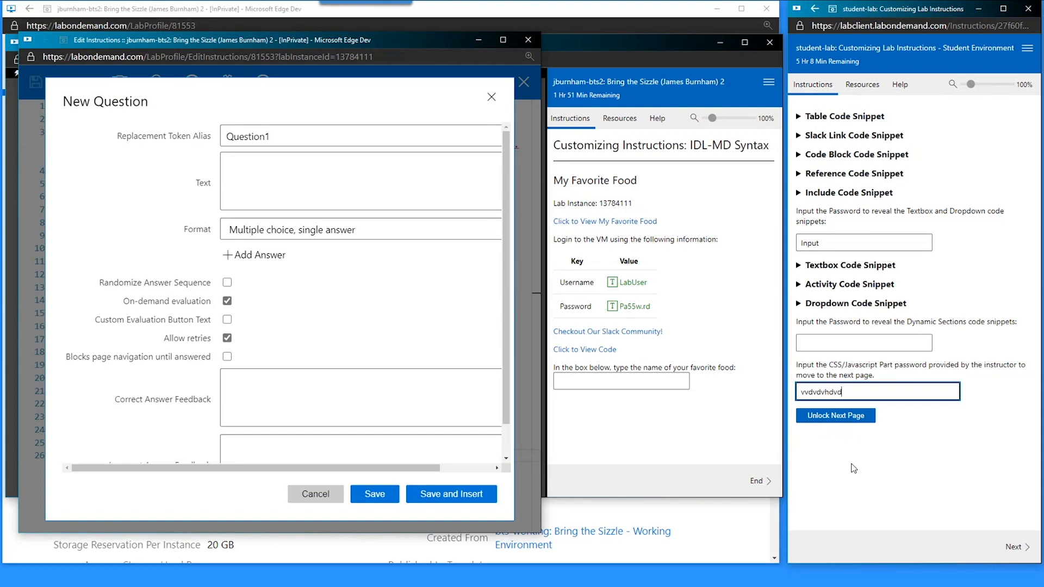
left_click(1010, 552)
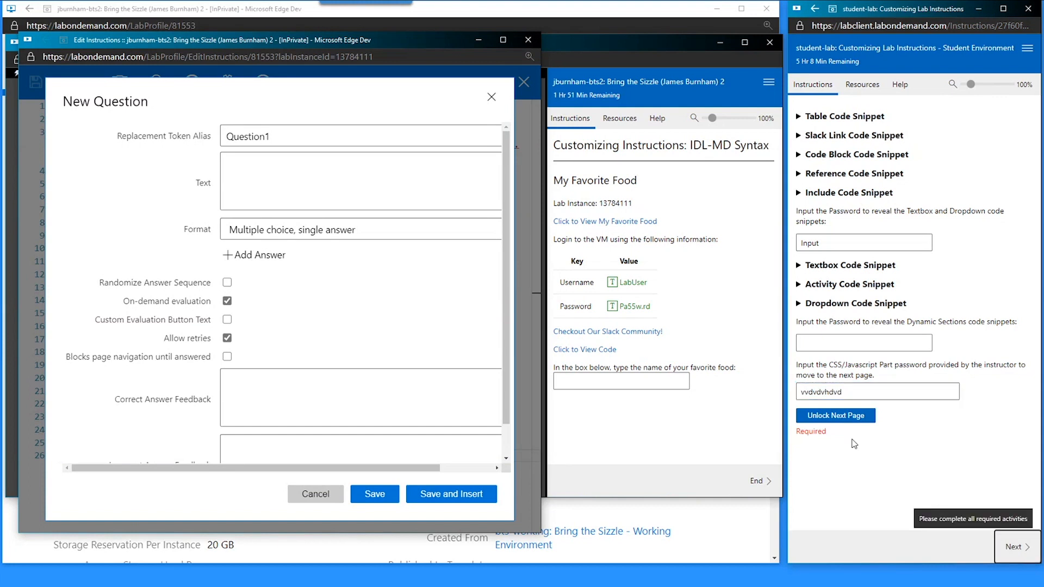
left_click(842, 394)
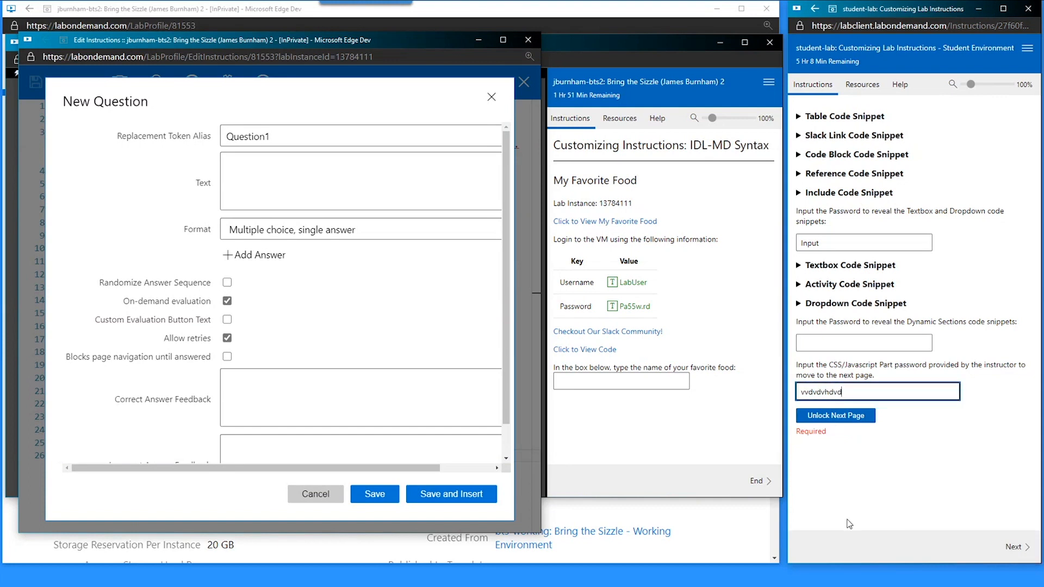
key("ctrl+a")
key("BackSpace")
left_click(316, 495)
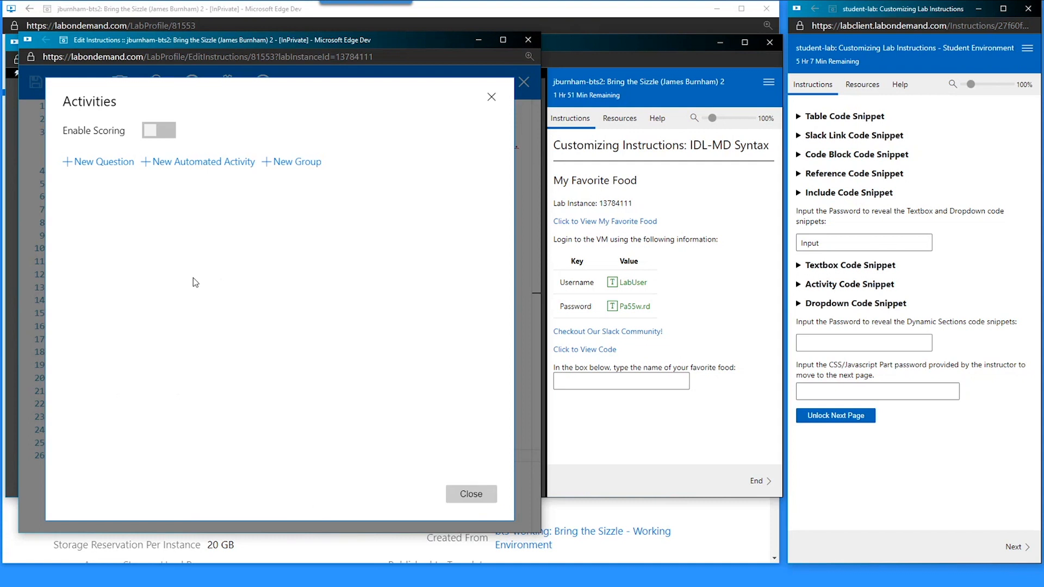
- Start a new automated activity named Post Favorite Food with replacement token alias favfood
left_click(223, 166)
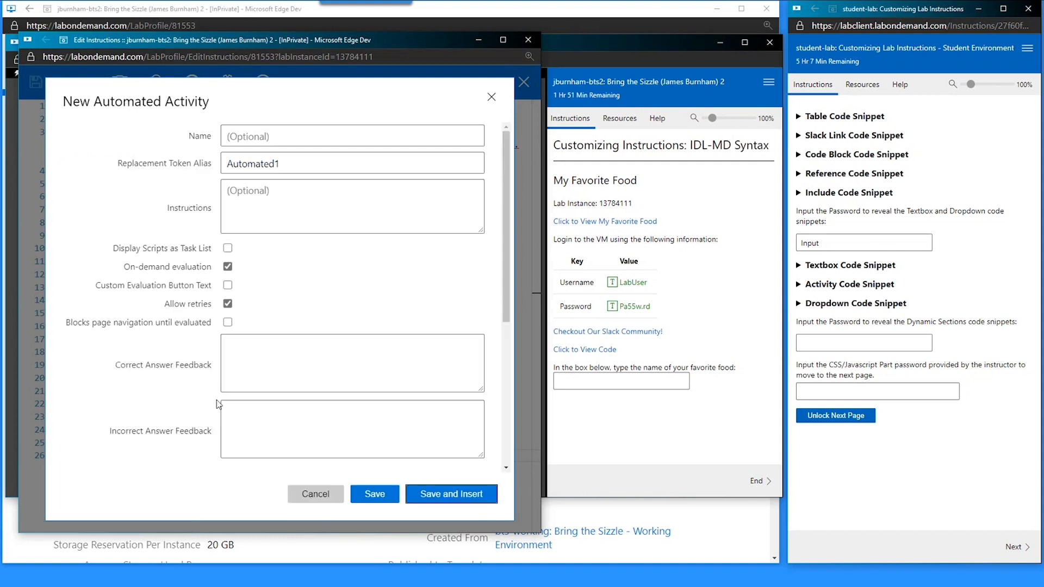
left_click(822, 285)
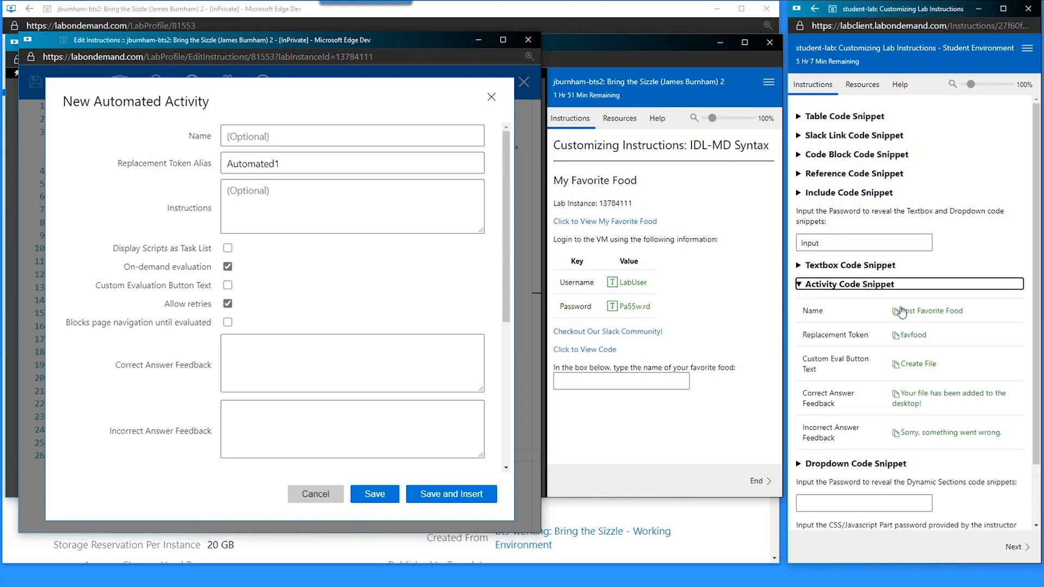
left_click(898, 312)
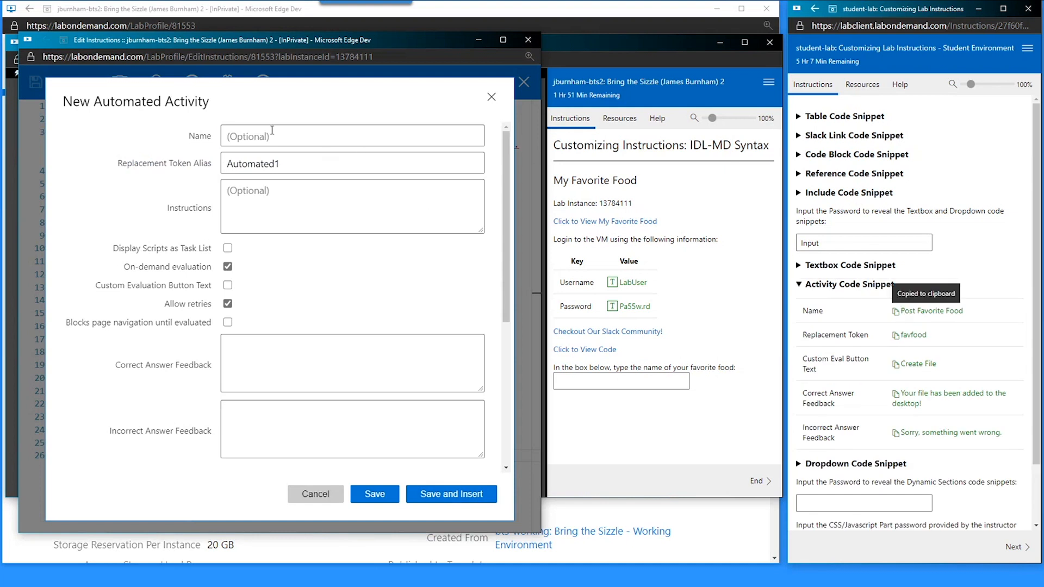
left_click(271, 131)
key("ctrl+v")
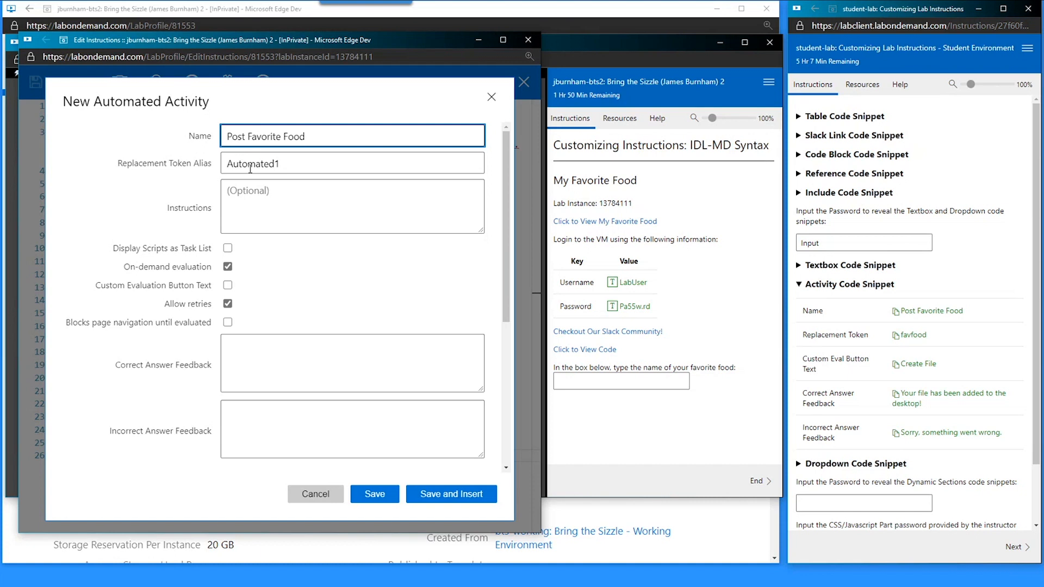
left_click(897, 335)
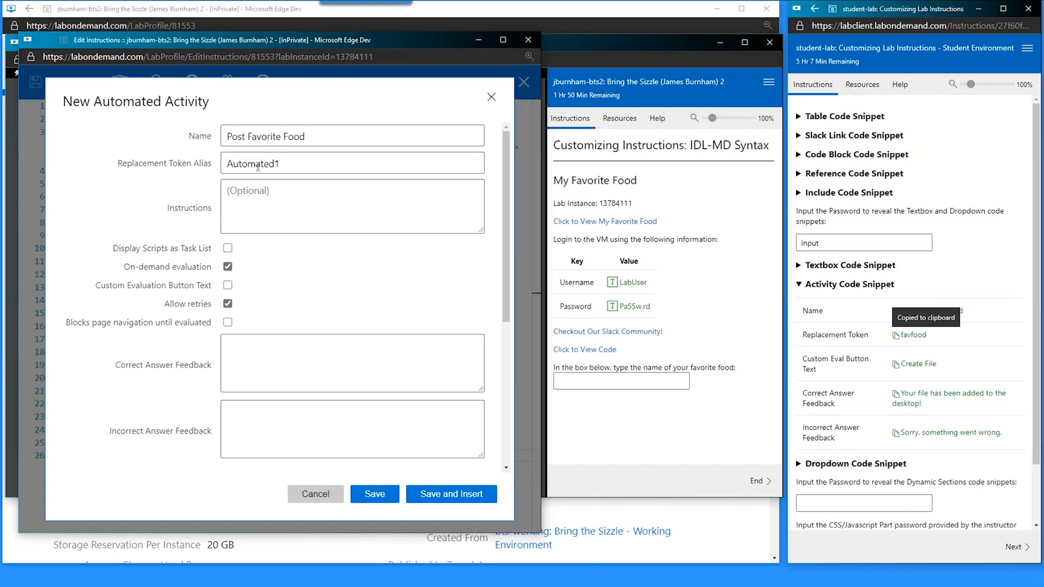
double_click(250, 164)
key("ctrl+v")
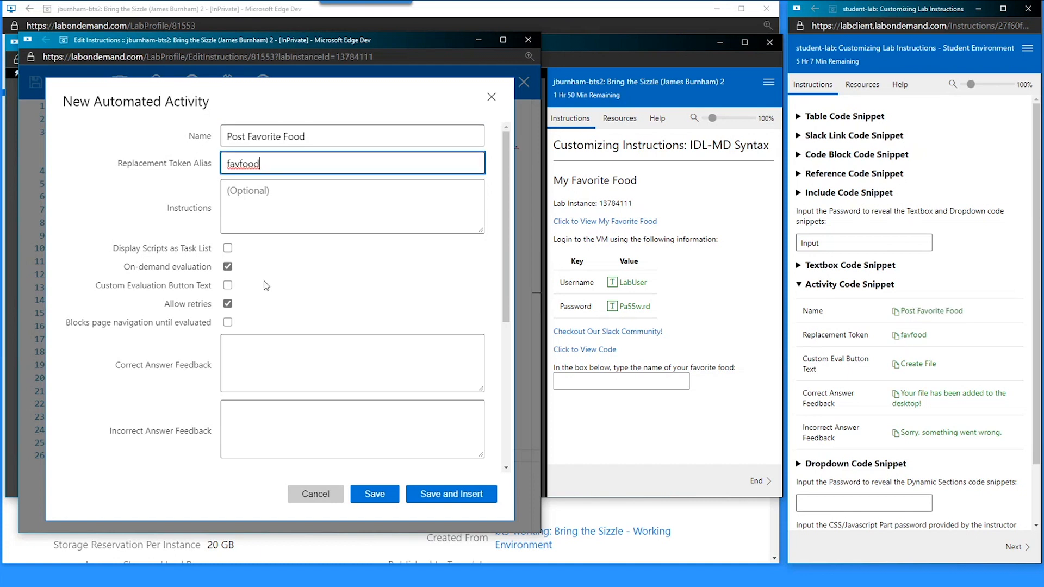
- Enable a custom evaluation button labelled Create File
left_click(904, 364)
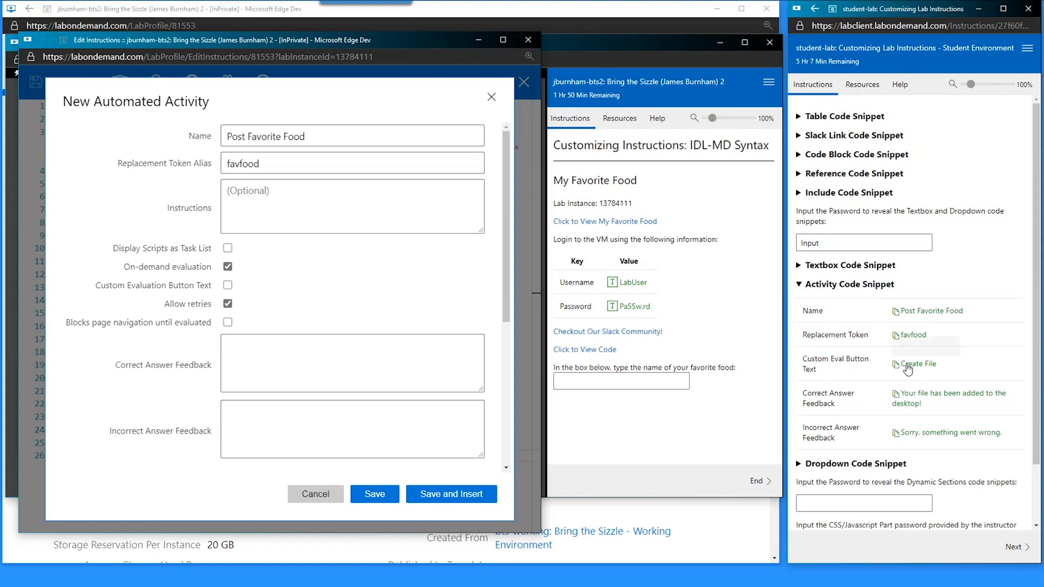
left_click(228, 285)
key("ctrl+v")
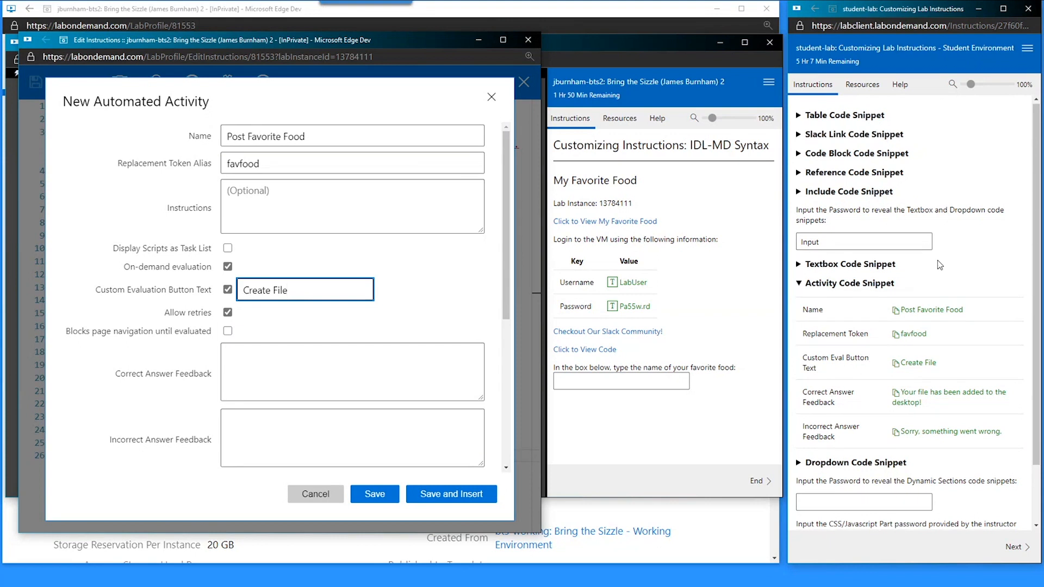
scroll(805, 321, "down", 1)
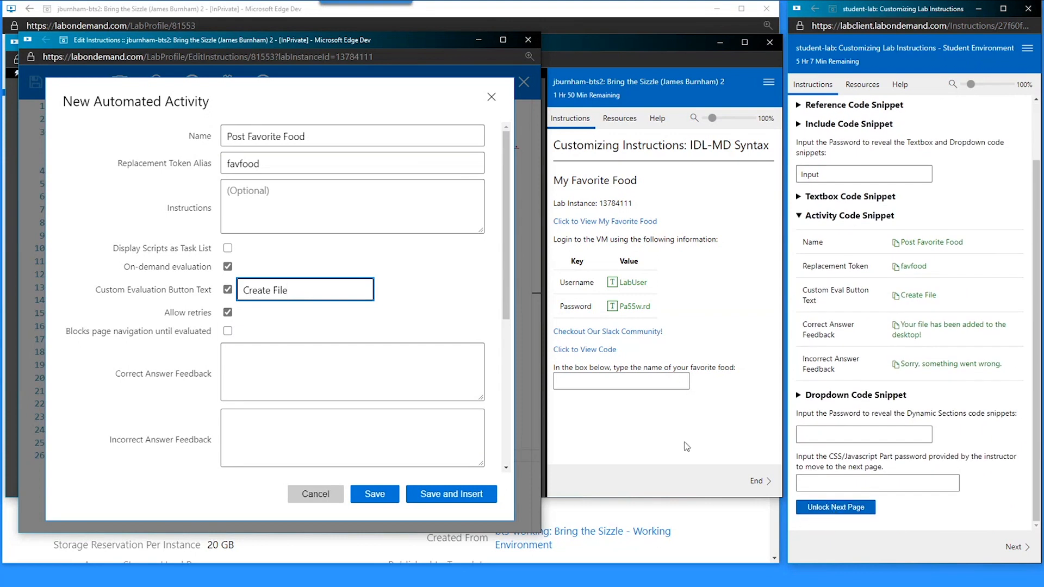
left_click_drag(96, 290, 336, 299)
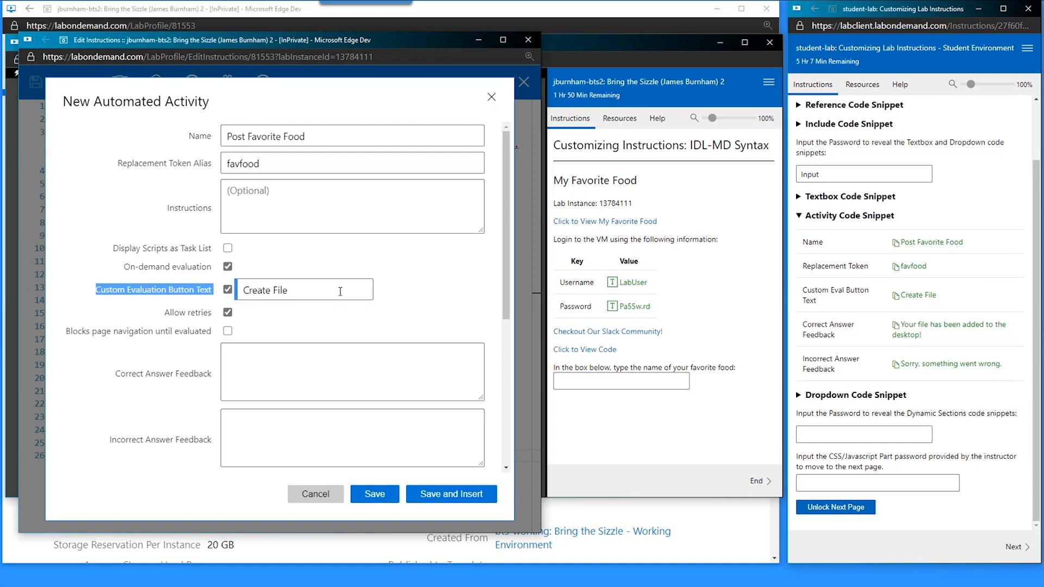
left_click(340, 292)
- Fill in the success feedback and the 'Sorry, something went wrong.' incorrect feedback
left_click(897, 327)
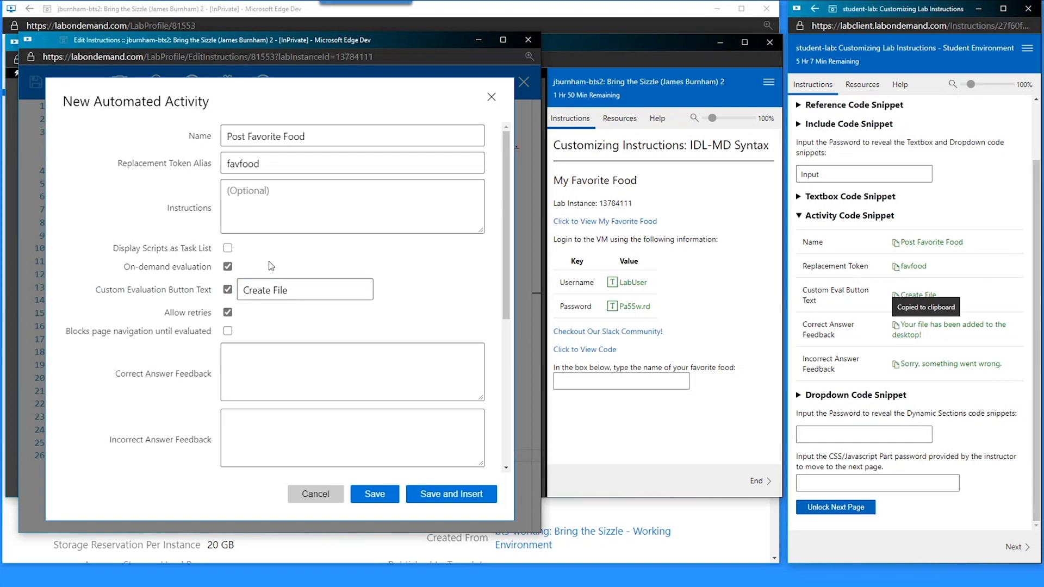
scroll(271, 266, "down", 2)
left_click(275, 266)
key("ctrl+v")
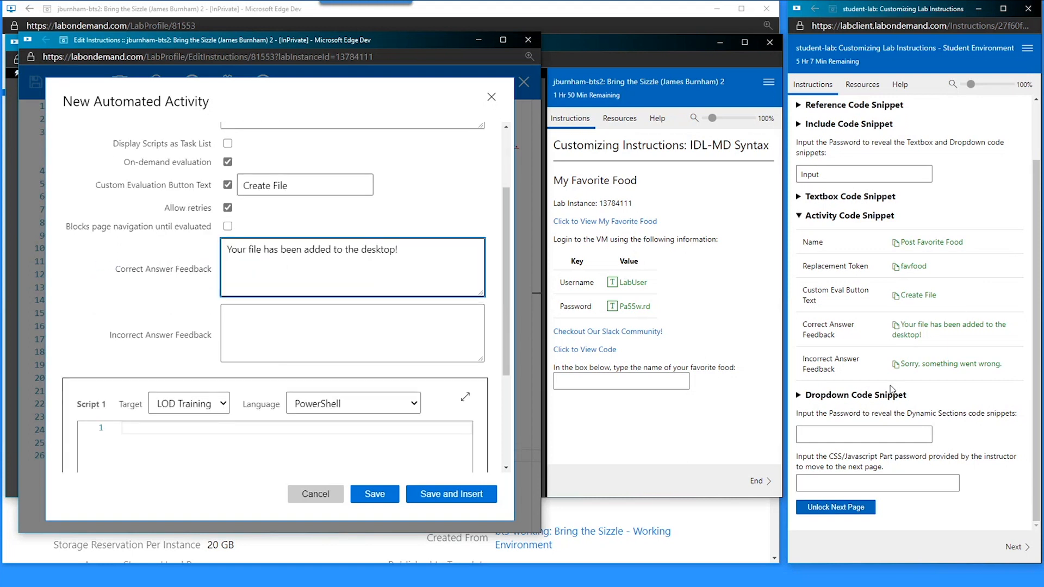
left_click(904, 367)
left_click(261, 324)
key("ctrl+v")
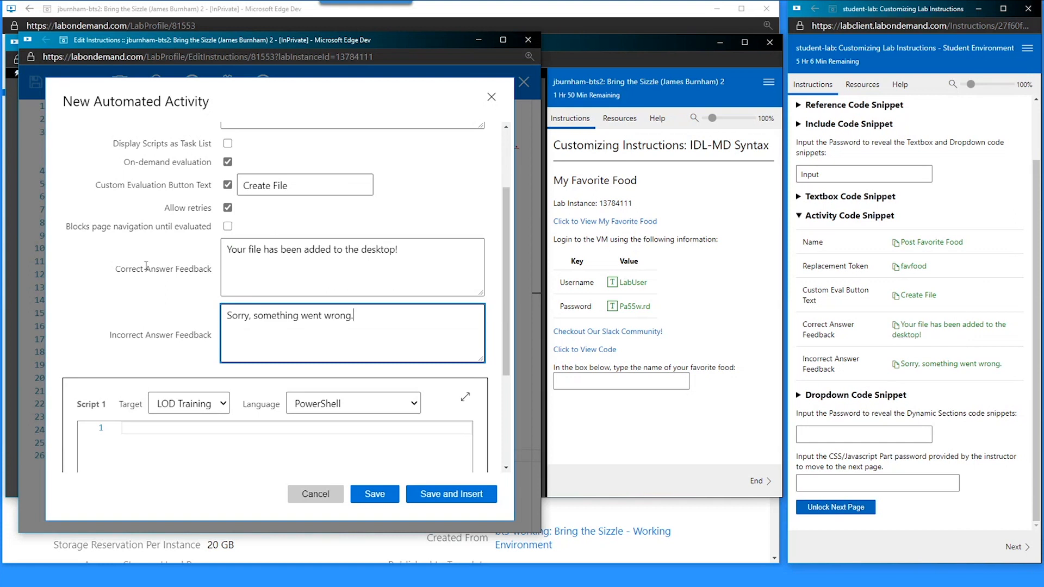
scroll(145, 265, "down", 1)
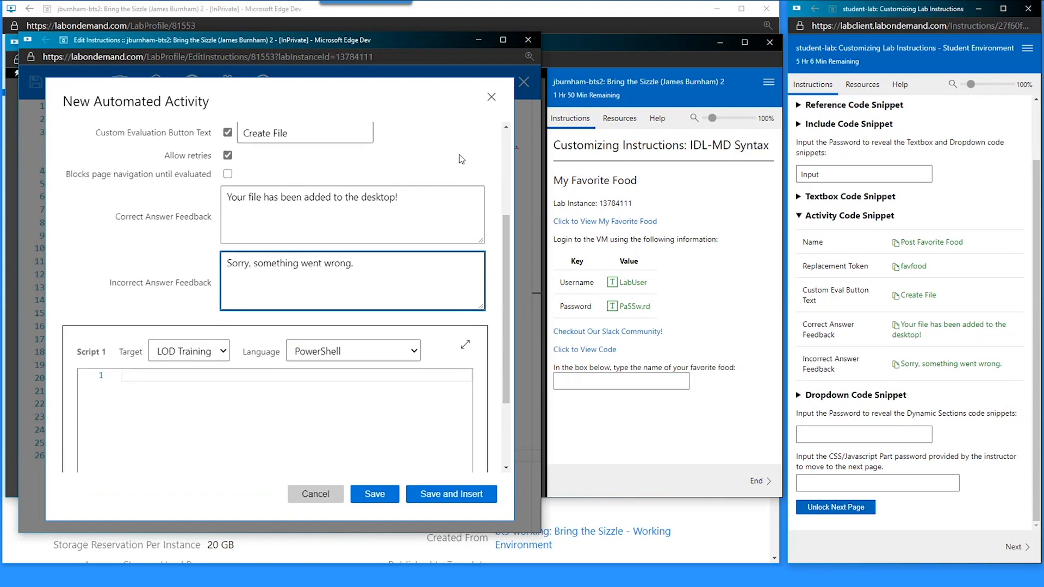
left_click(614, 223)
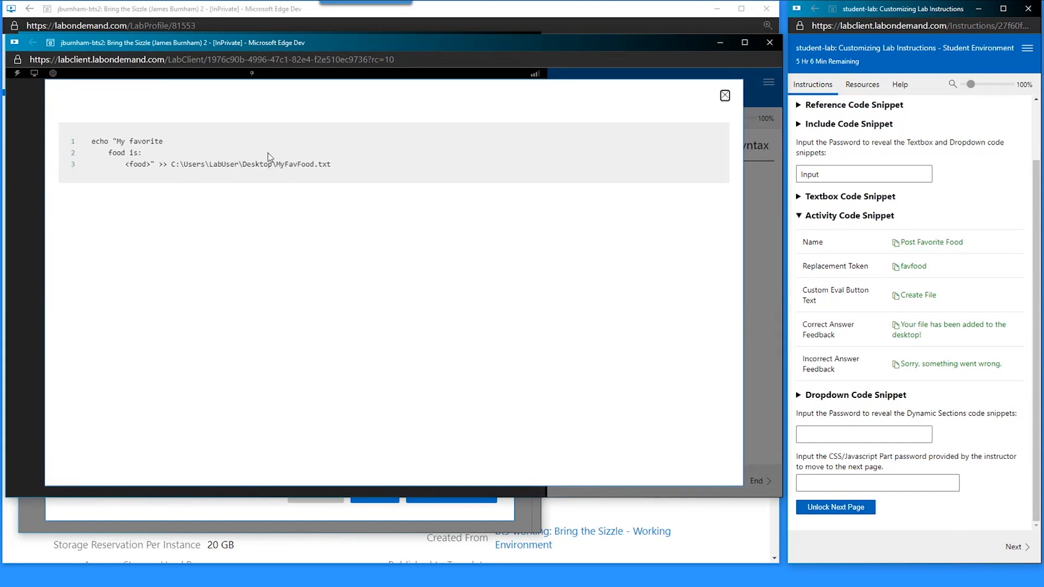
- Paste the guide's three-line echo code into Script 1
left_click_drag(344, 165, 93, 143)
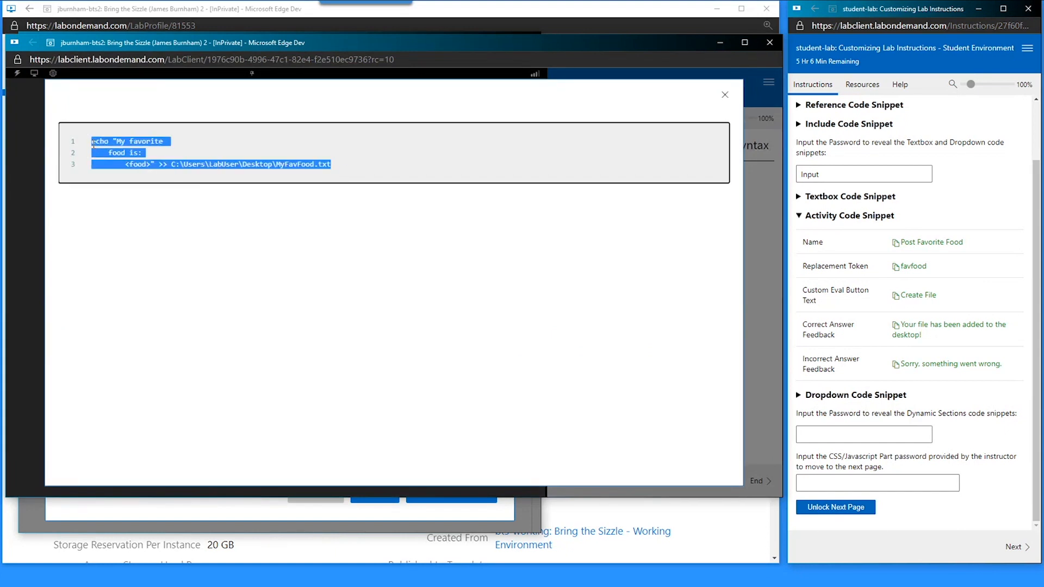
left_click(726, 95)
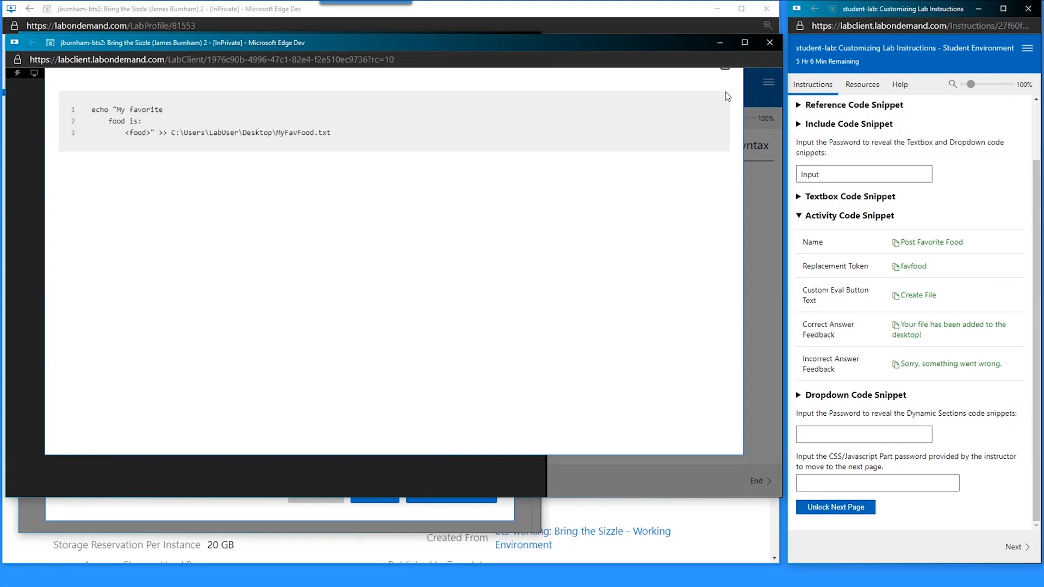
left_click(211, 512)
left_click(234, 433)
key("ctrl+v")
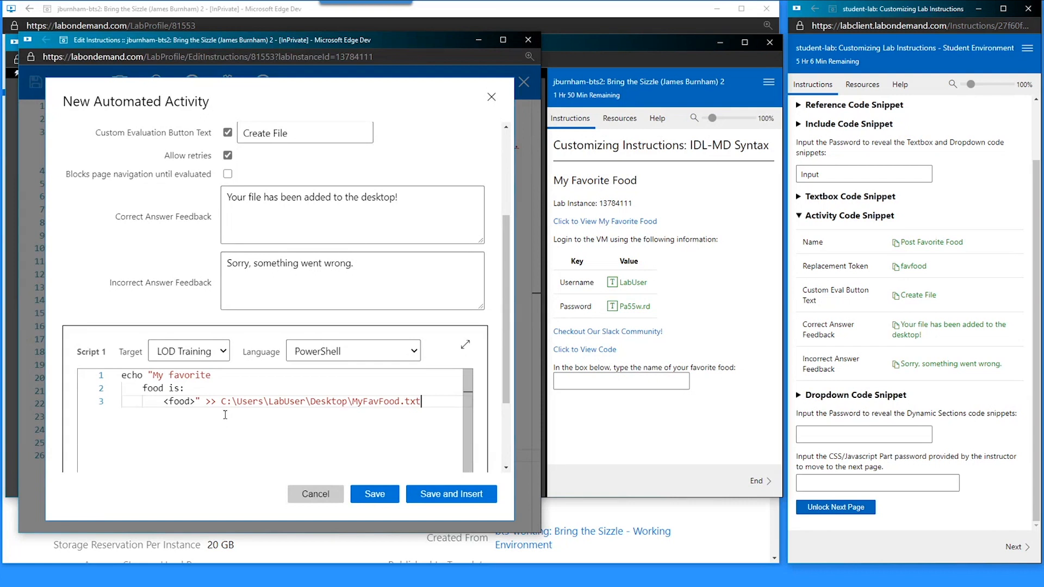
left_click_drag(196, 402, 164, 403)
type("@")
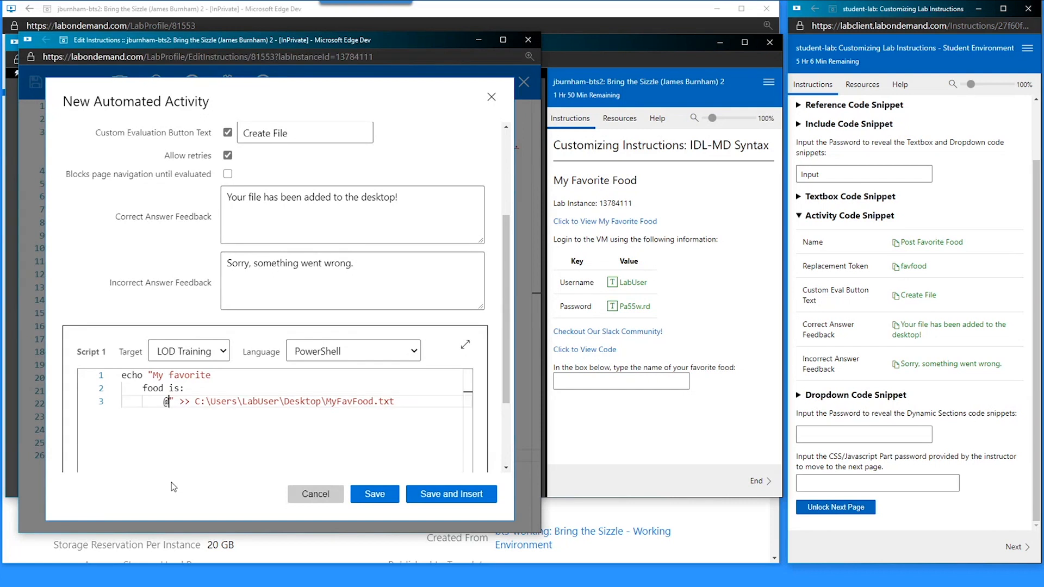
type("lab.va")
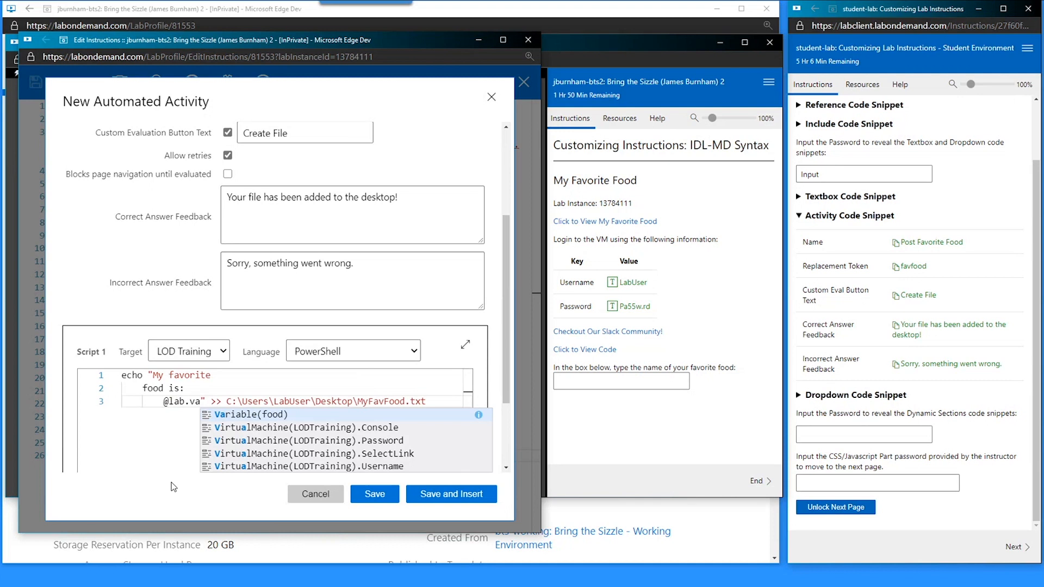
key("Return")
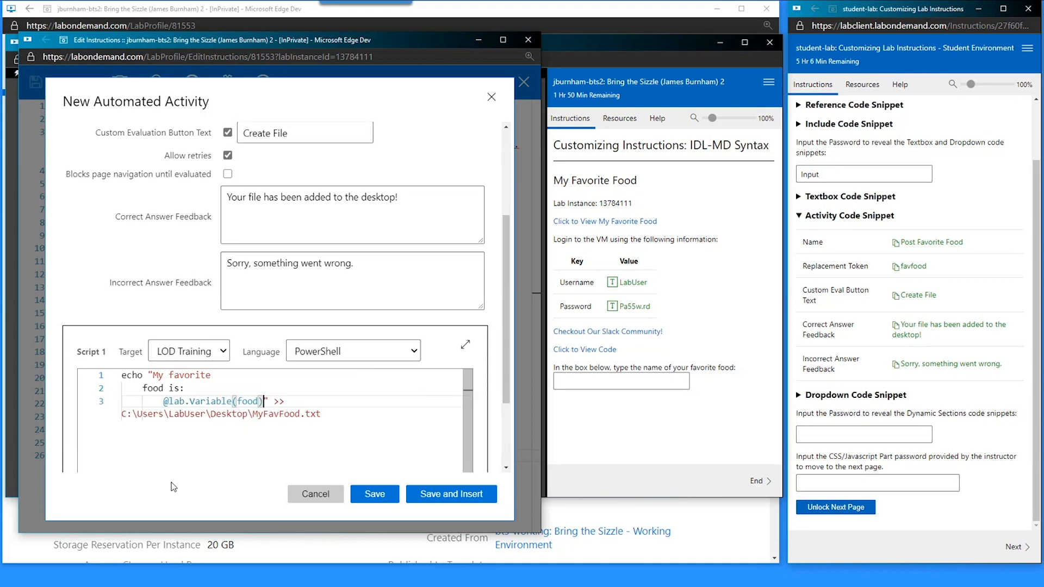
left_click(327, 423)
key("Return")
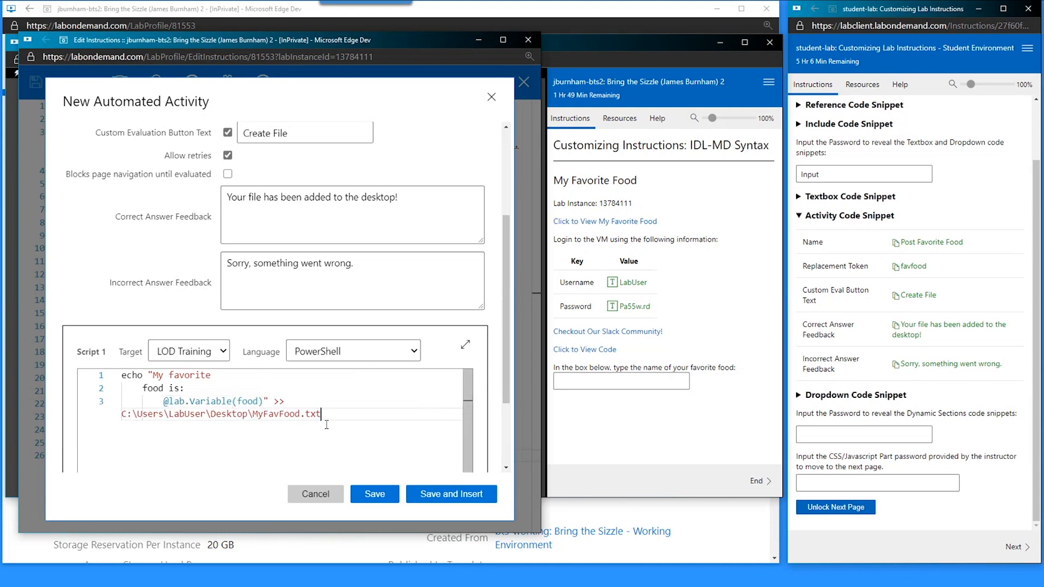
key("BackSpace")
key("BackSpace")
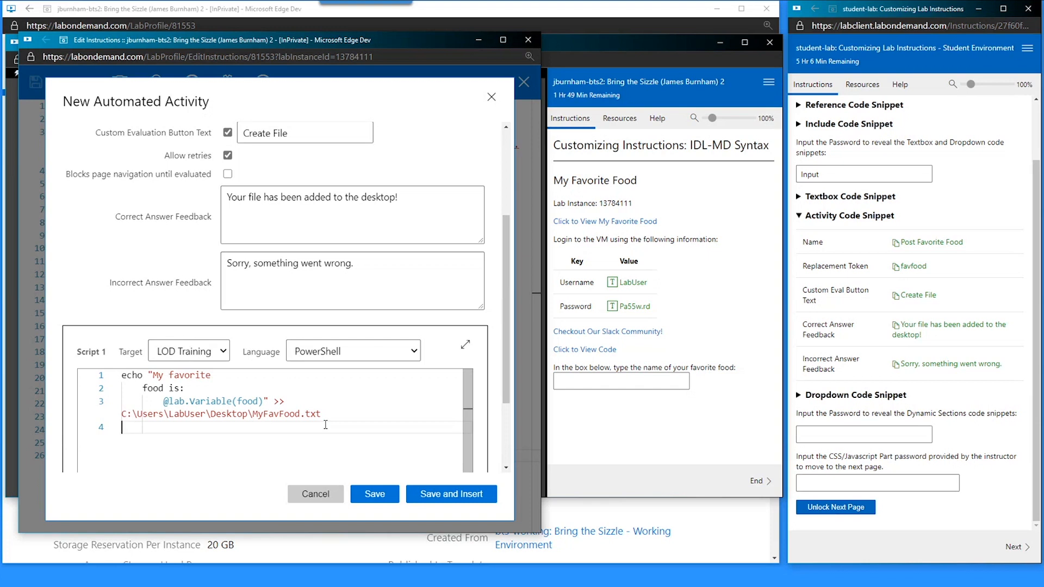
type("$true")
- Save the Post Favorite Food activity and review its settings in the editor
left_click(374, 494)
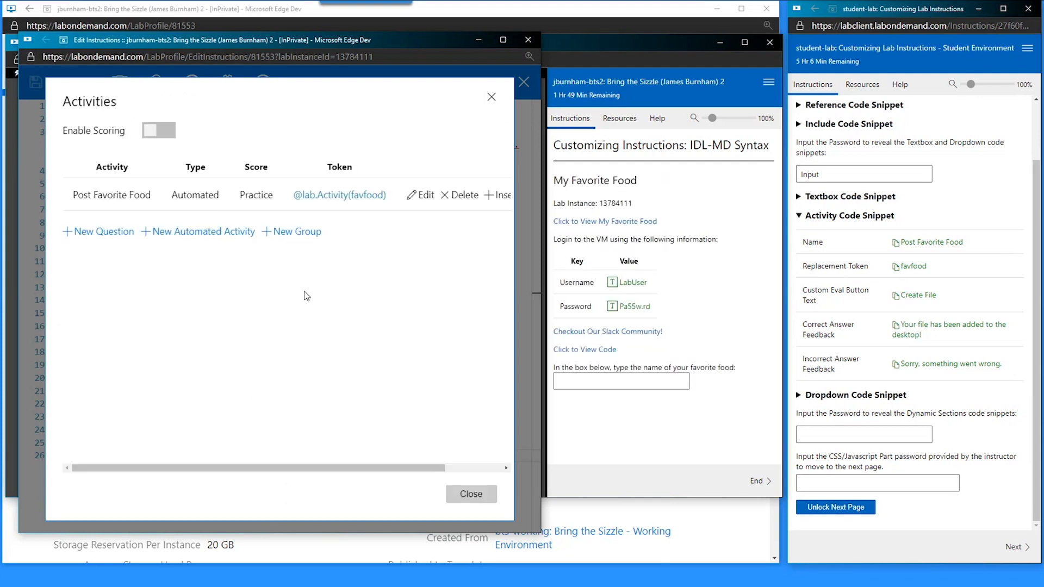
left_click(411, 196)
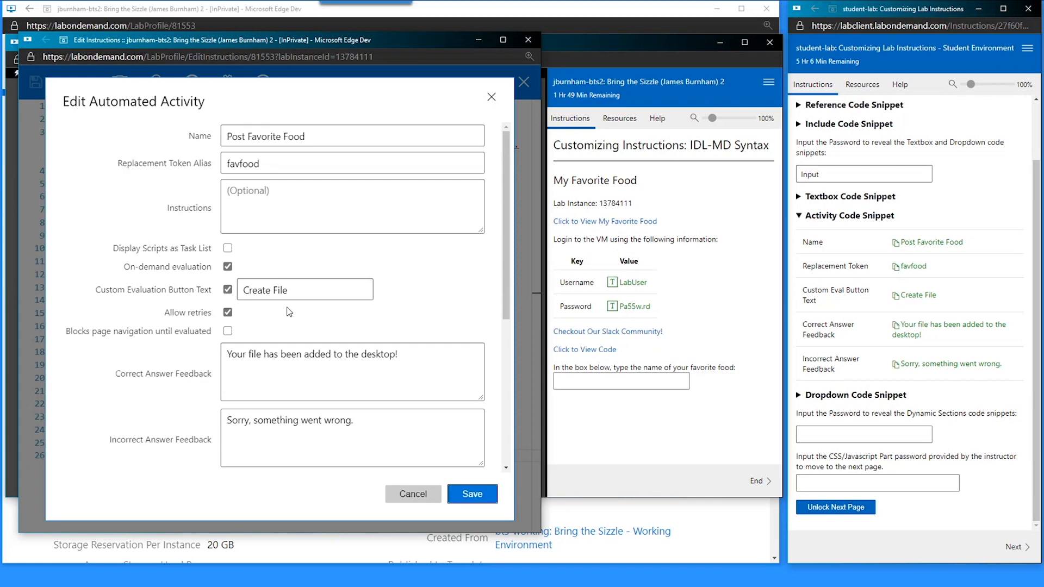
scroll(303, 350, "down", 2)
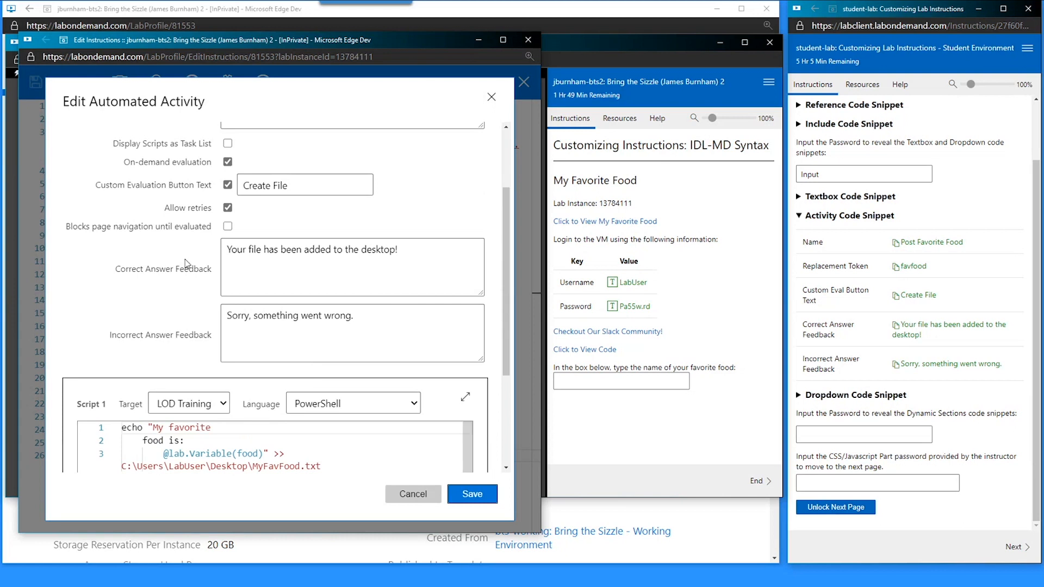
scroll(172, 270, "down", 2)
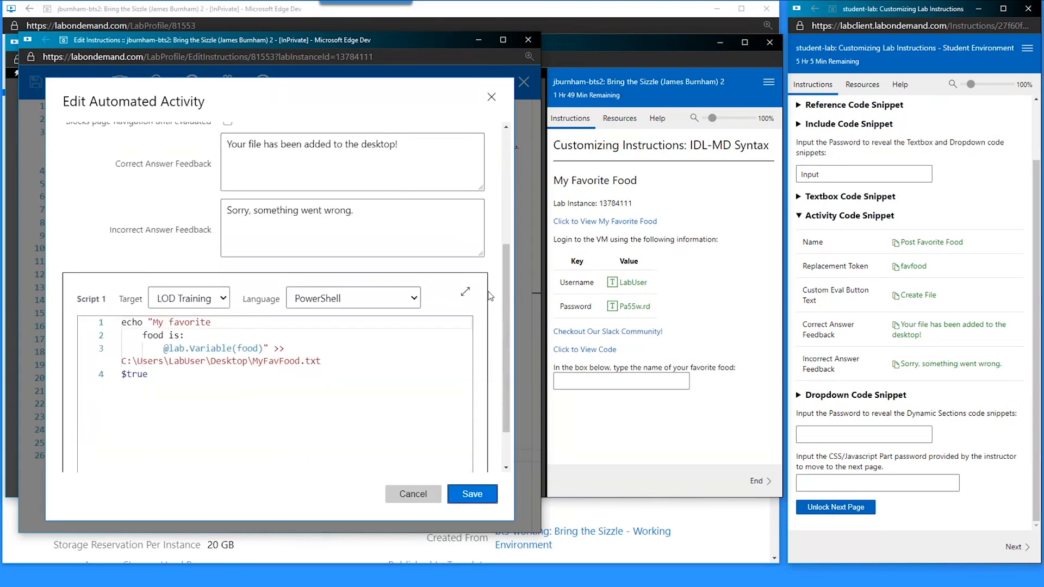
scroll(511, 290, "up", 2)
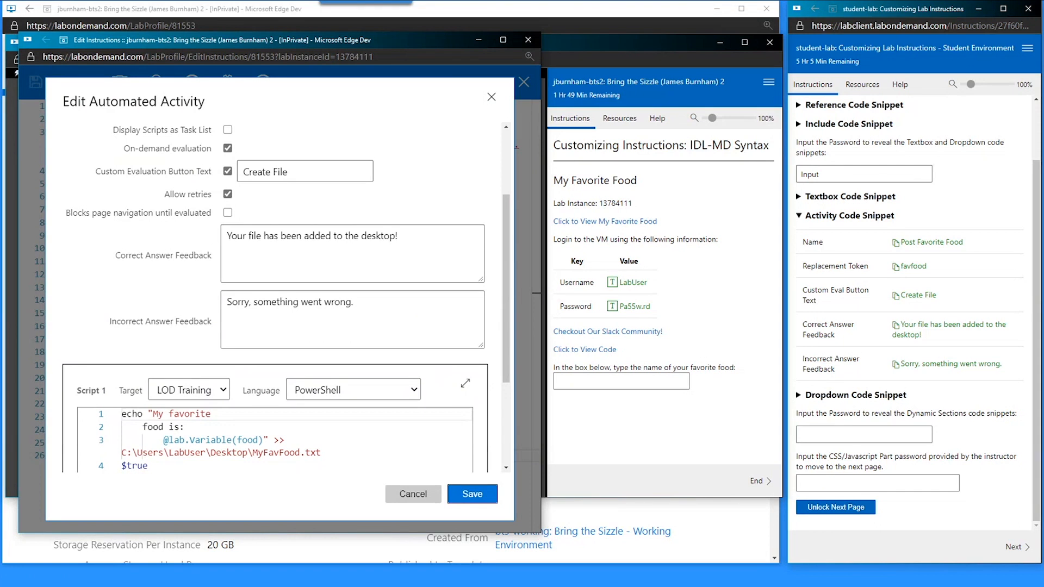
scroll(296, 292, "up", 3)
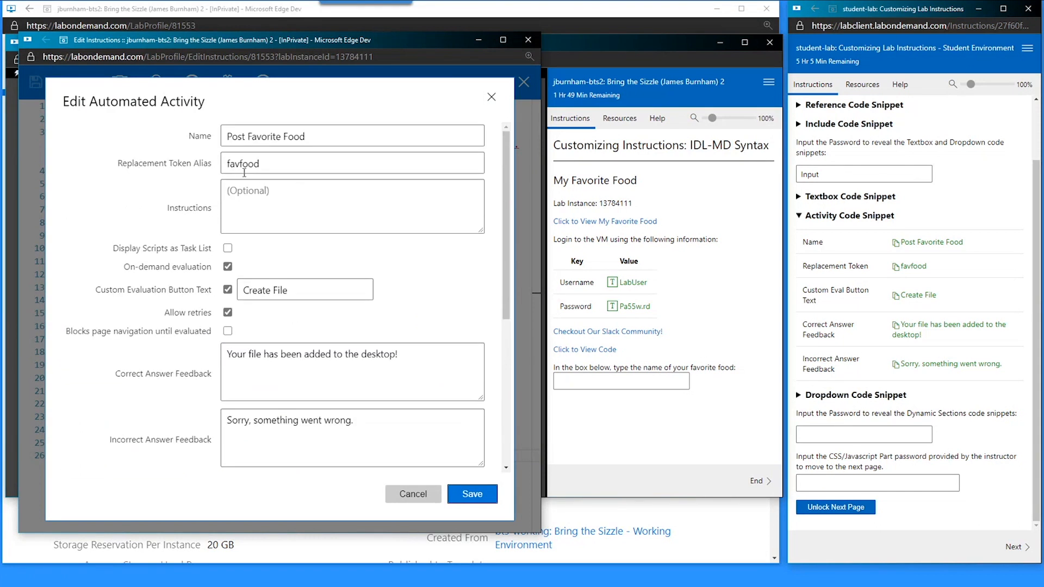
left_click(417, 493)
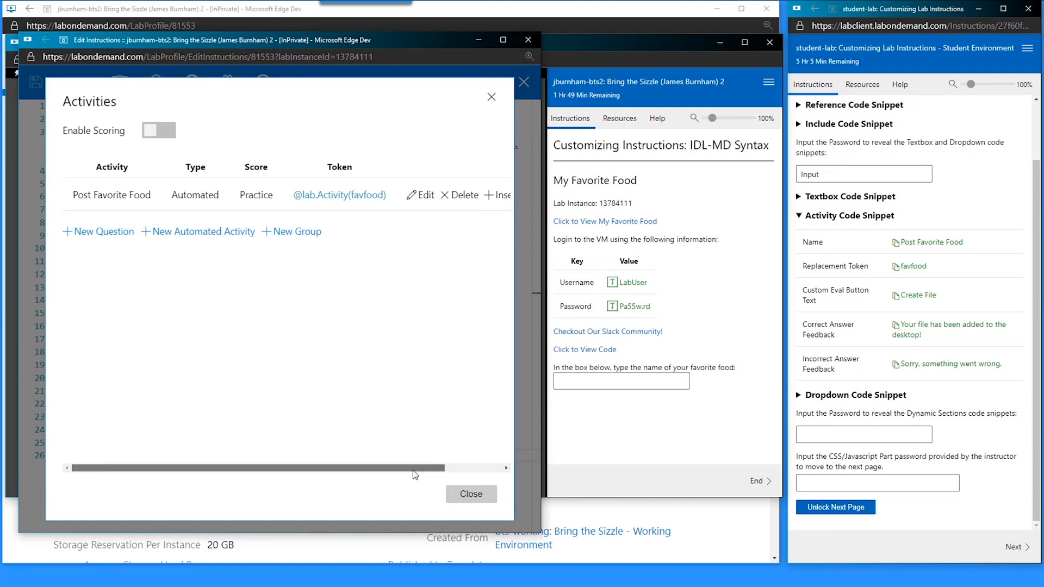
left_click_drag(415, 469, 452, 469)
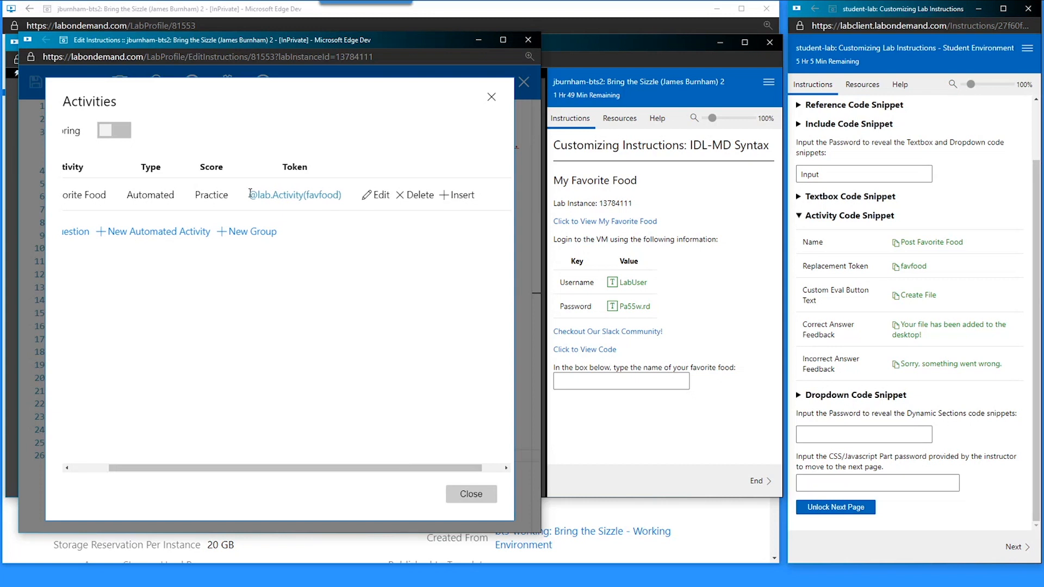
left_click_drag(249, 194, 343, 200)
key("ctrl+c")
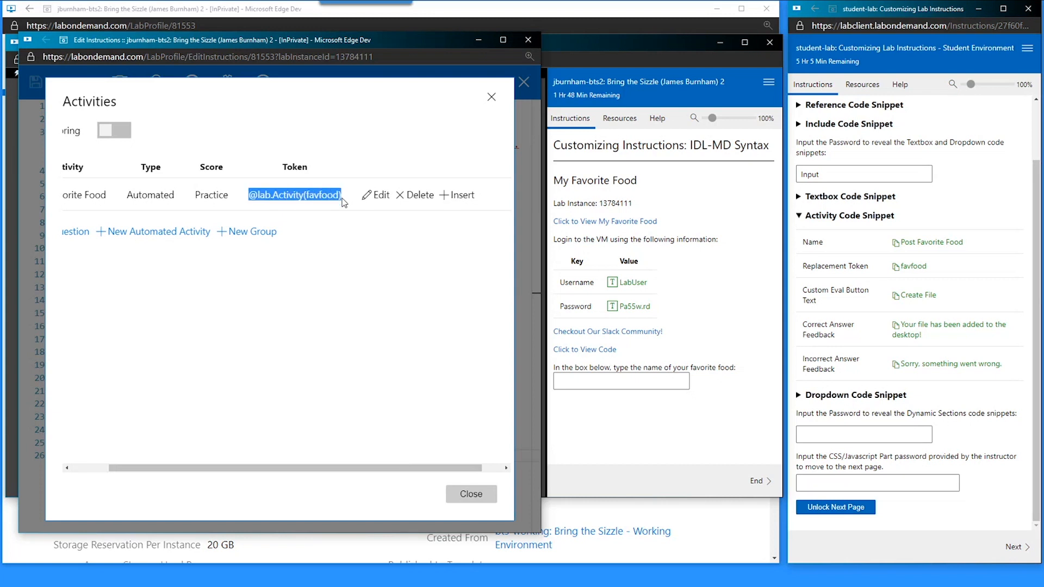
- Insert the activity token on line 26 and run Create File with Egg as the answer
left_click(469, 495)
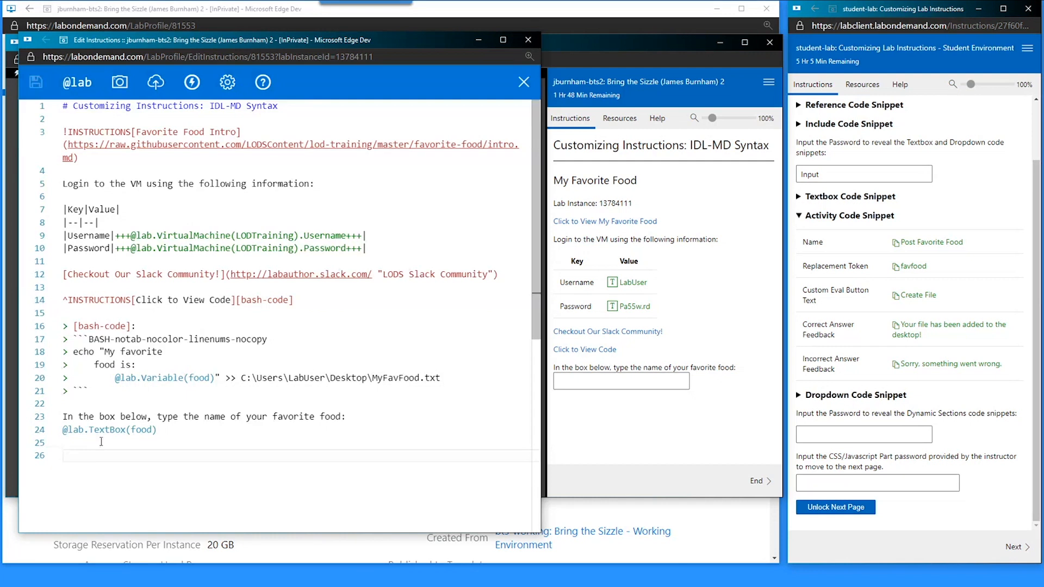
key("ctrl+v")
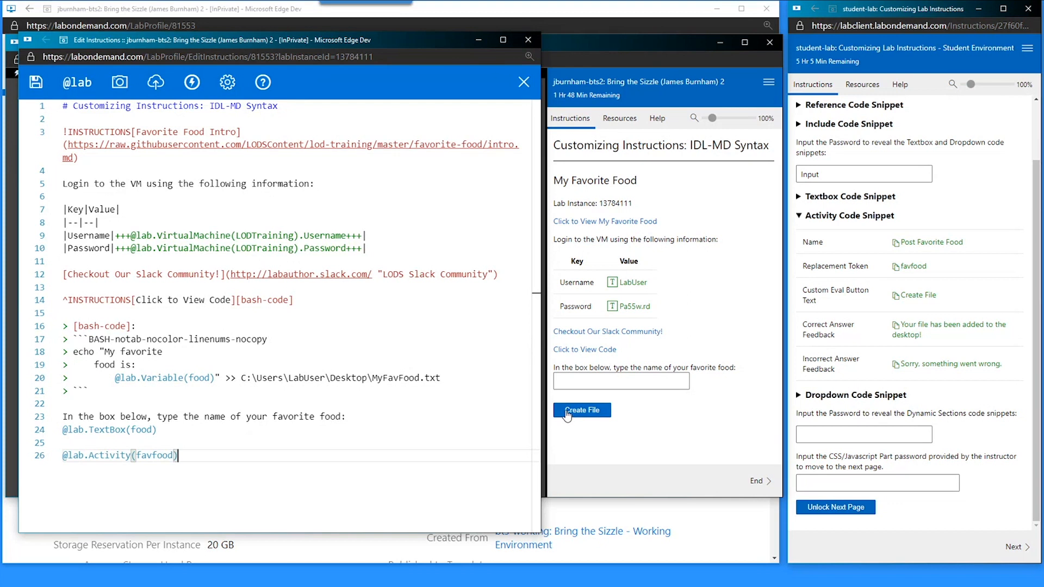
left_click(580, 385)
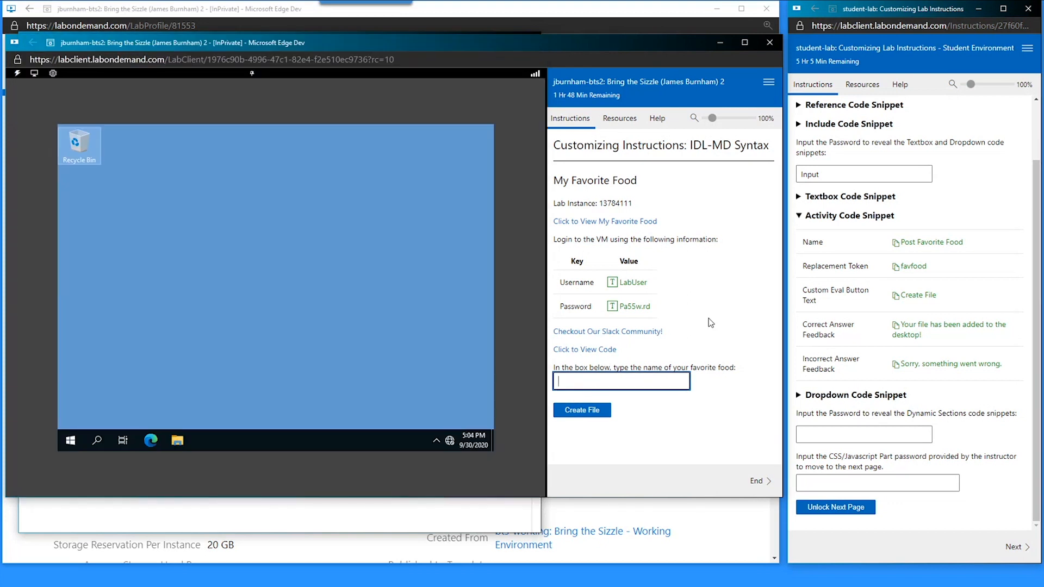
type("Egg")
left_click(598, 420)
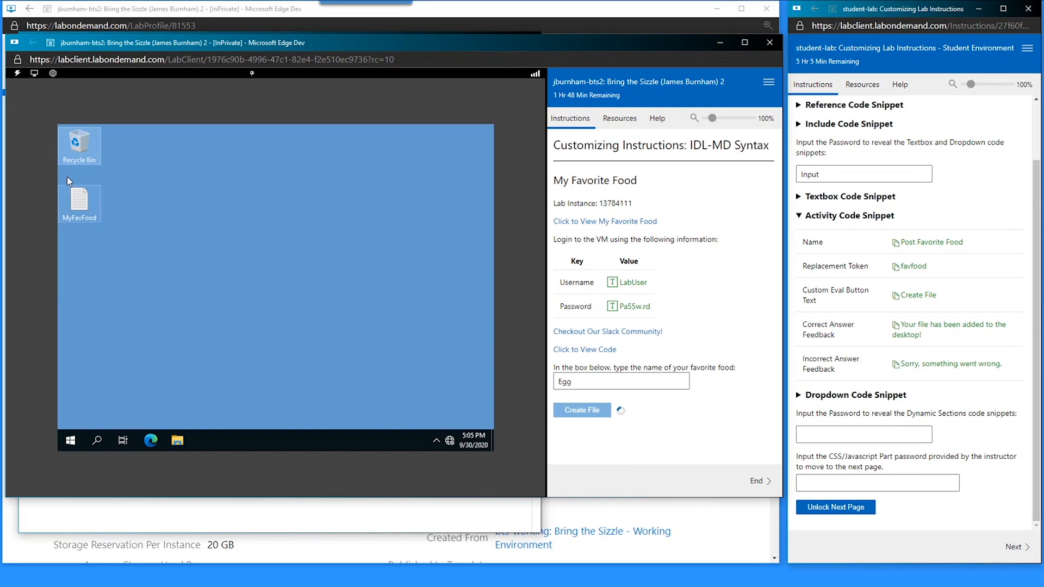
- Open the desktop MyFavFood file in Notepad to confirm it contains Egg
double_click(80, 218)
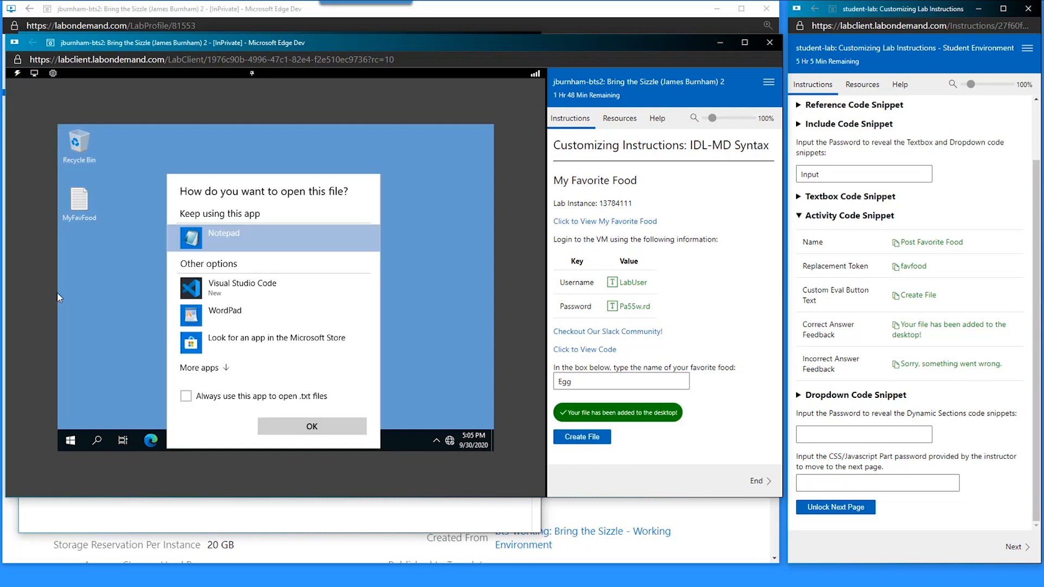
double_click(205, 232)
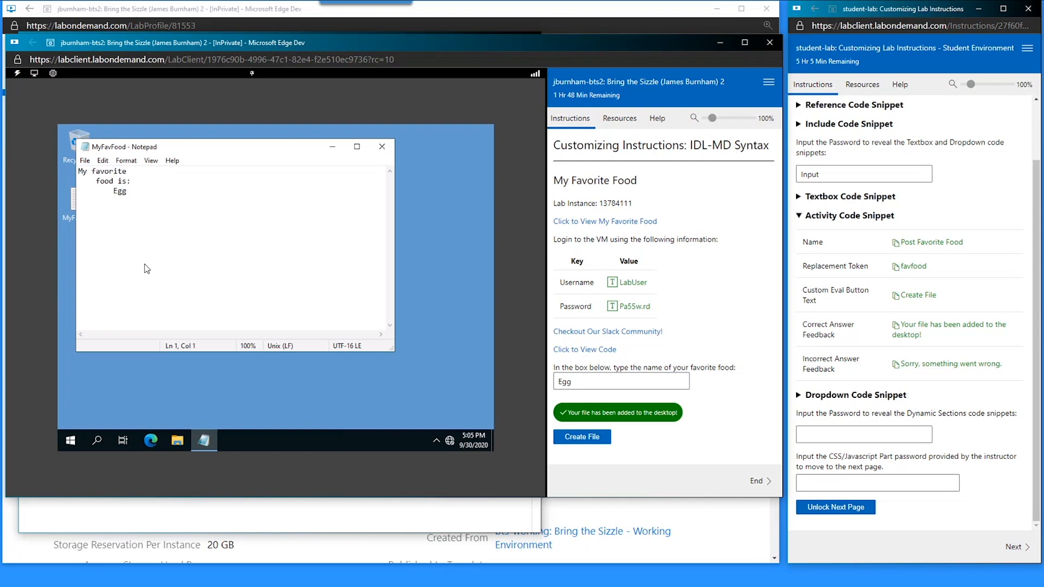
left_click(382, 147)
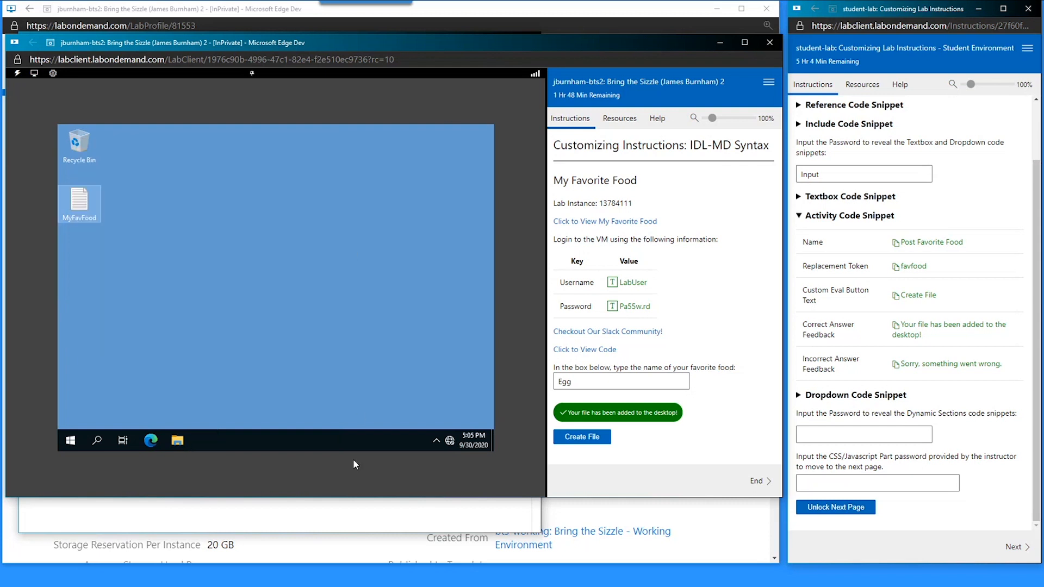
- Bring the instructions editor forward and expand the guide's Dropdown Code Snippet, undoing a test paste
left_click(372, 508)
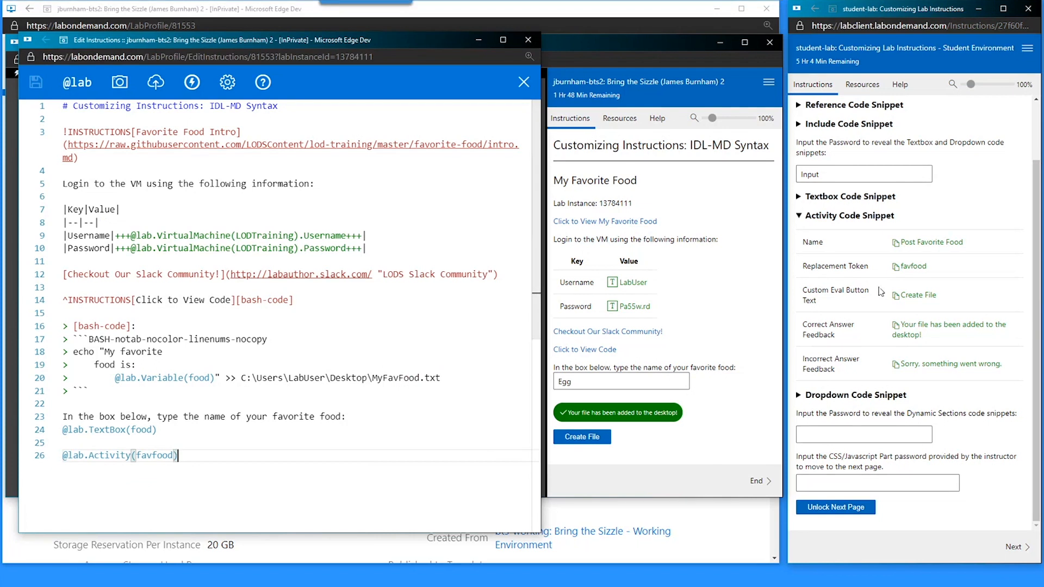
left_click(859, 215)
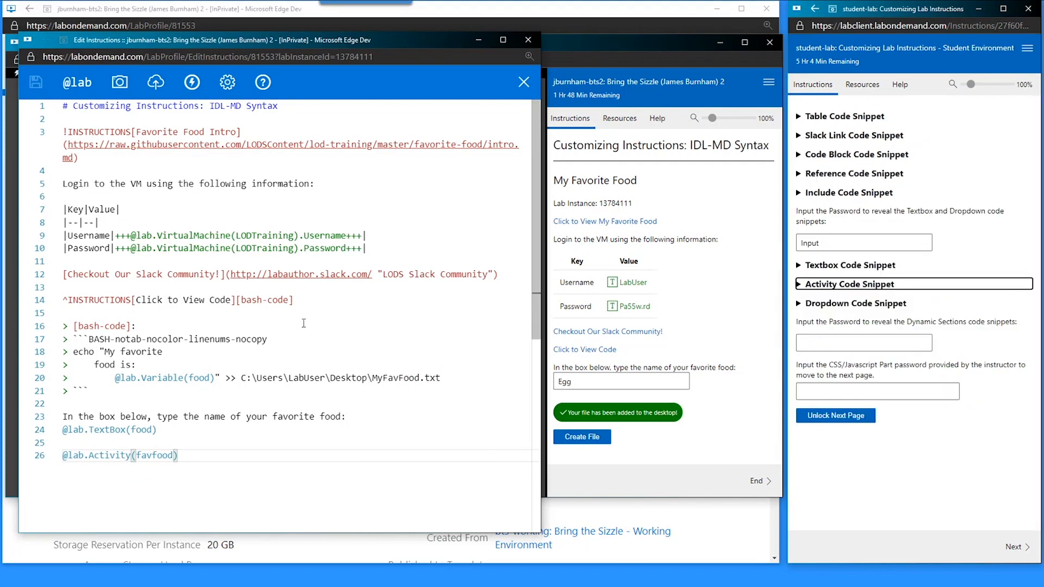
left_click(824, 303)
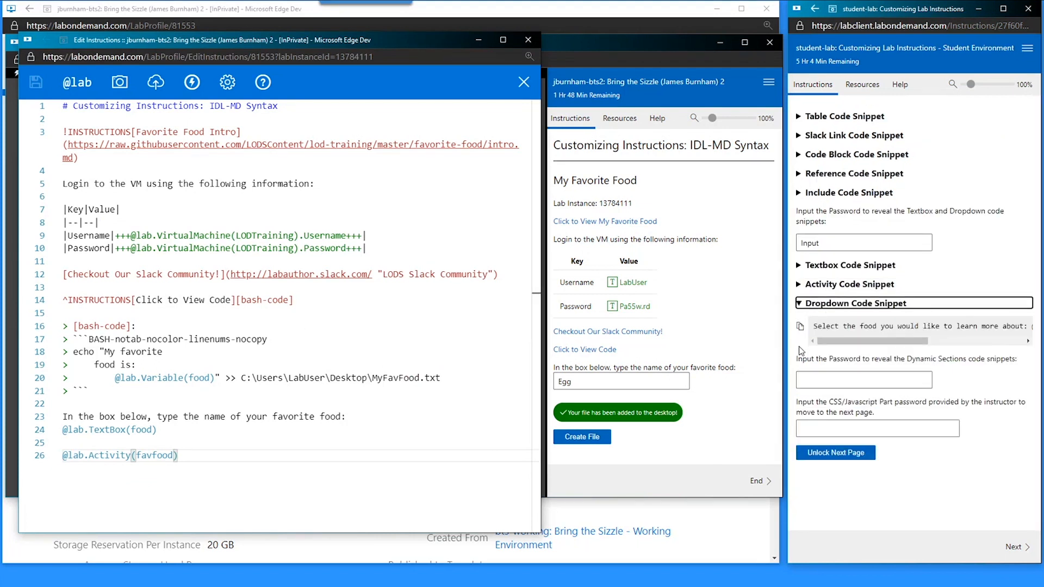
left_click(800, 327)
left_click(224, 457)
key("ctrl+v")
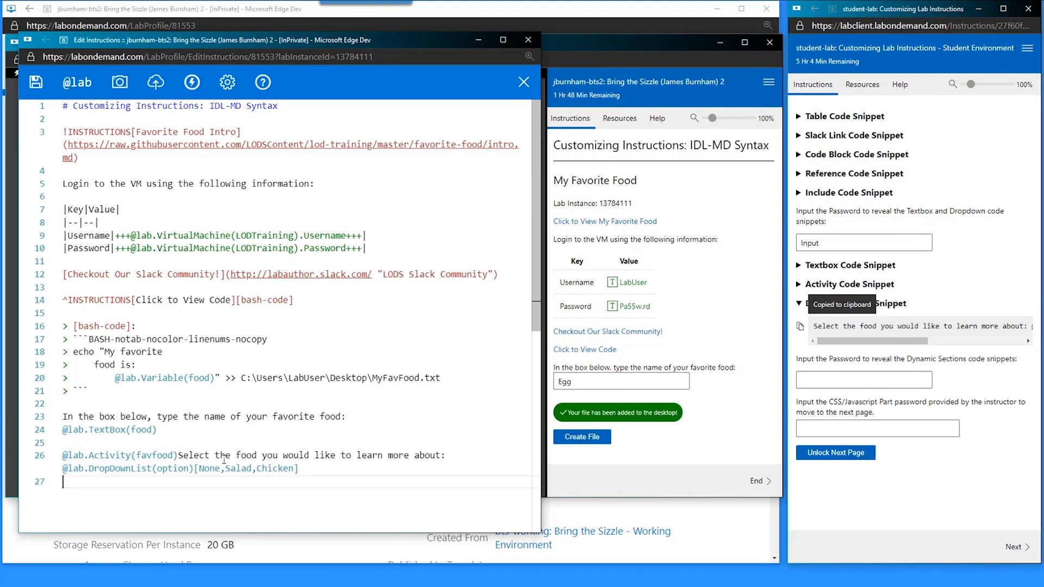
key("ctrl+z")
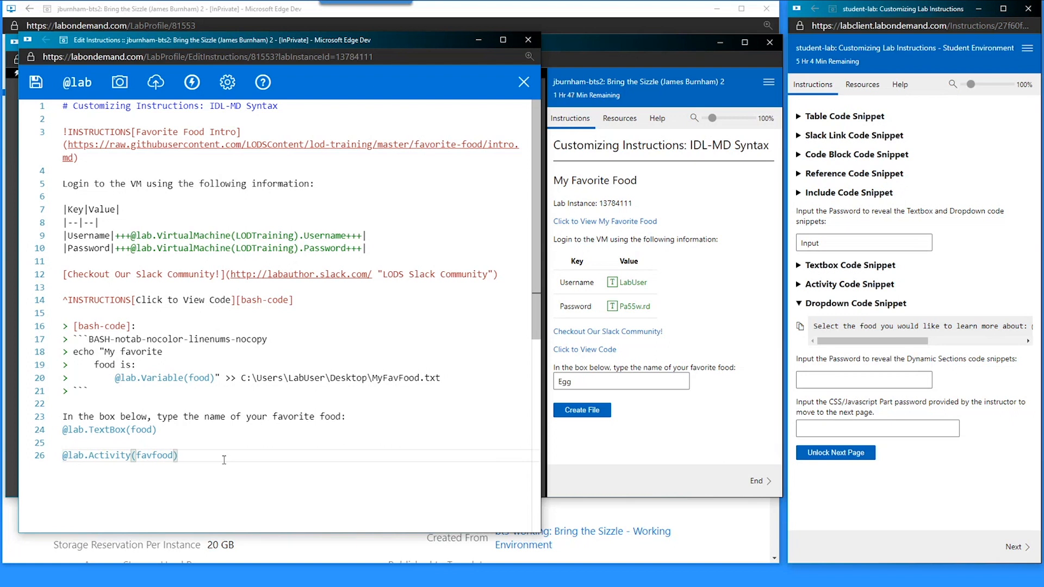
- Paste the Dropdown Code Snippet onto line 28 below the activity line
key("Return")
key("Return")
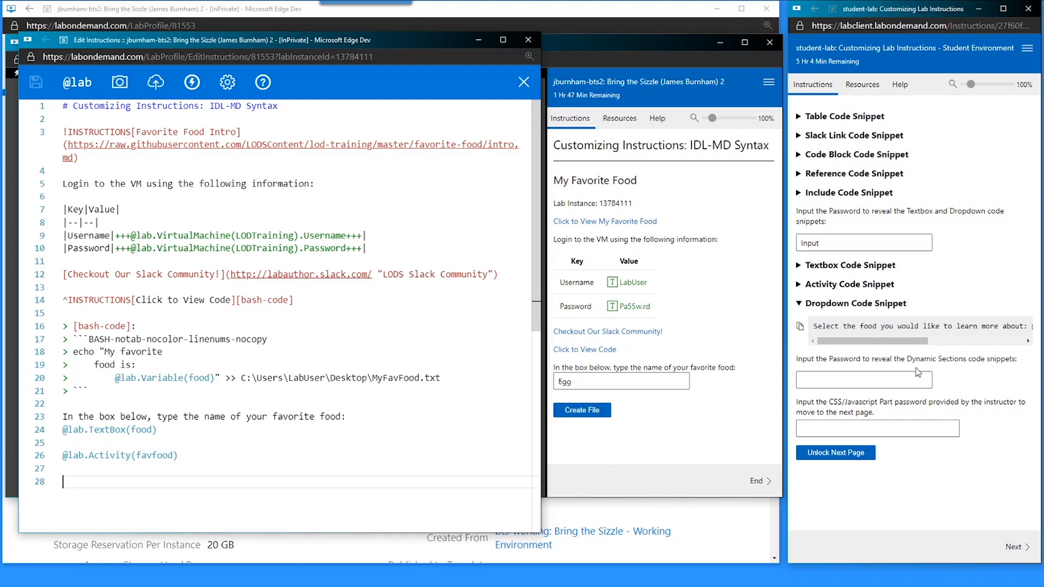
left_click(800, 327)
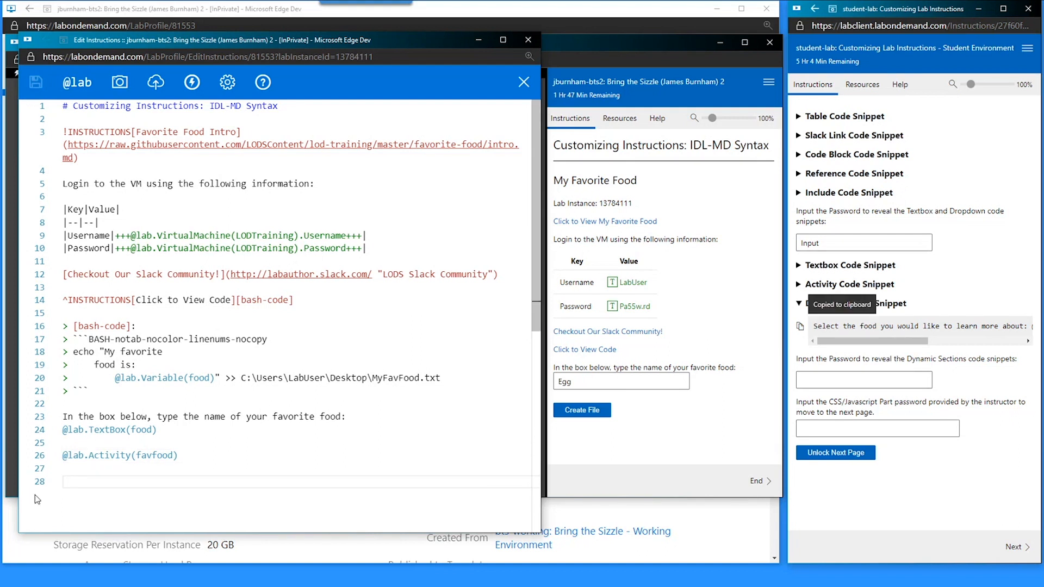
left_click(72, 478)
key("ctrl+v")
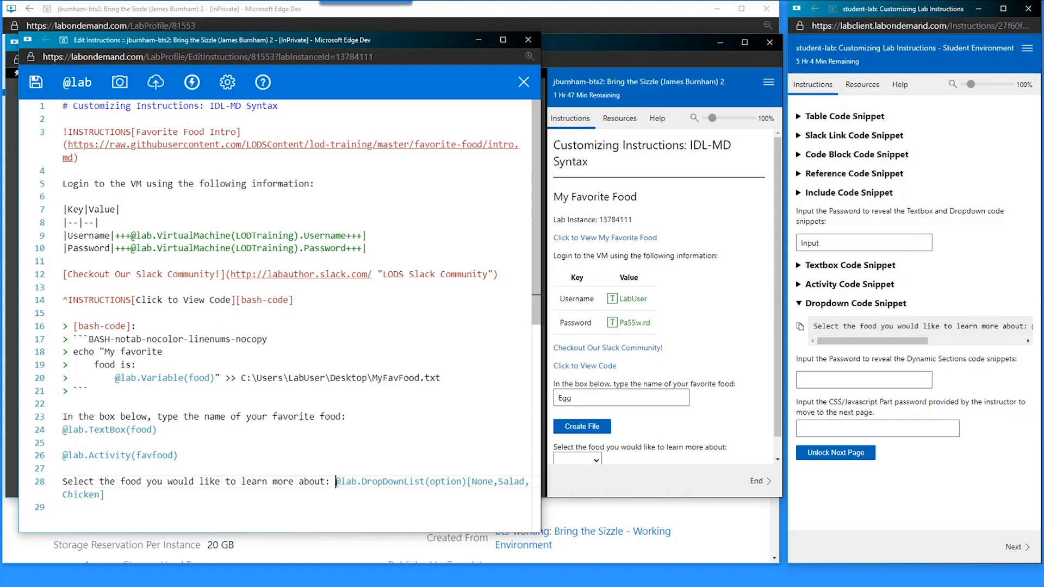
left_click_drag(335, 481, 470, 483)
left_click(426, 482)
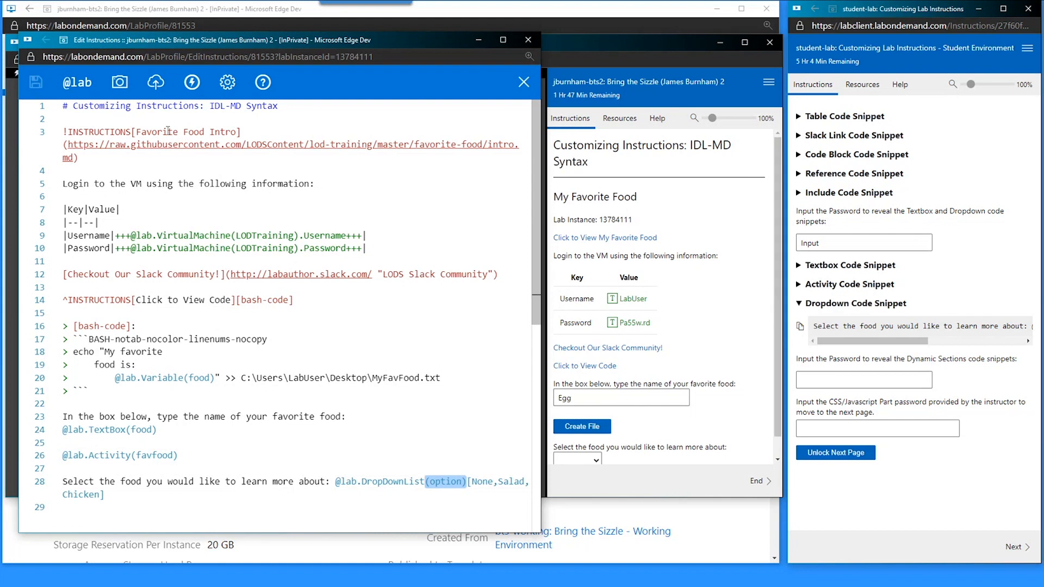
left_click_drag(127, 430, 158, 430)
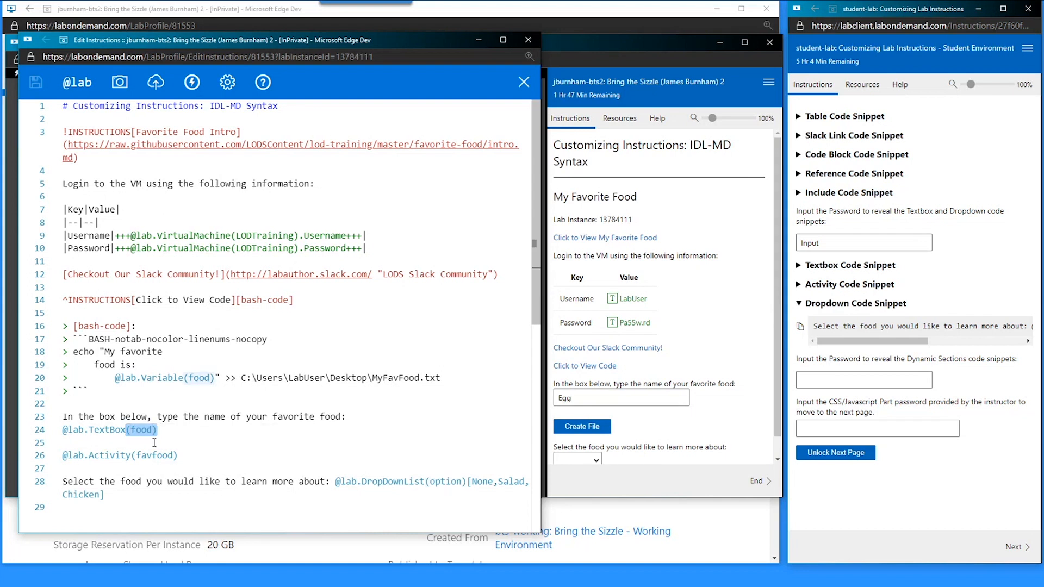
double_click(442, 483)
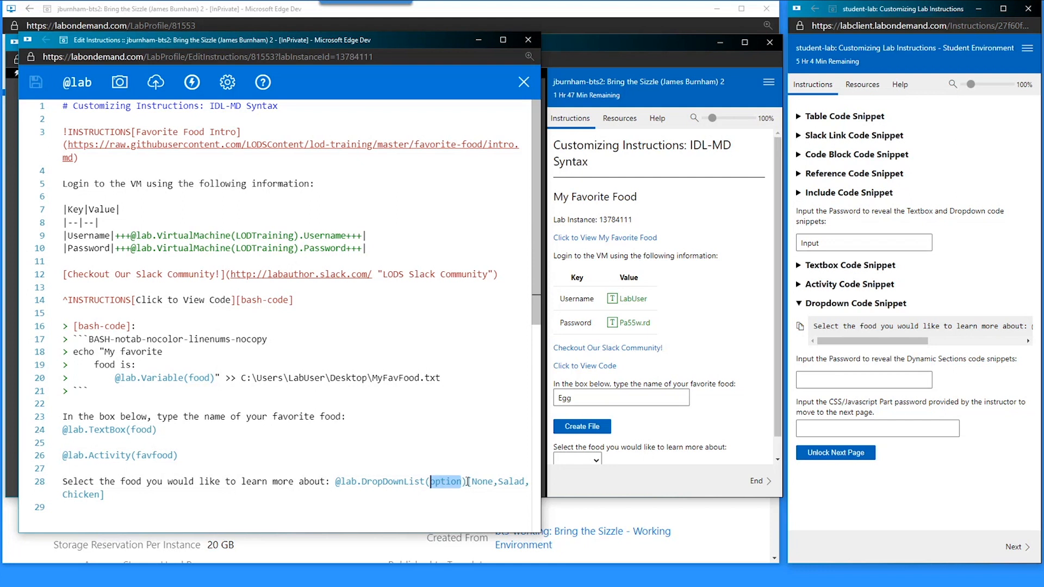
left_click(468, 482)
scroll(194, 451, "down", 3)
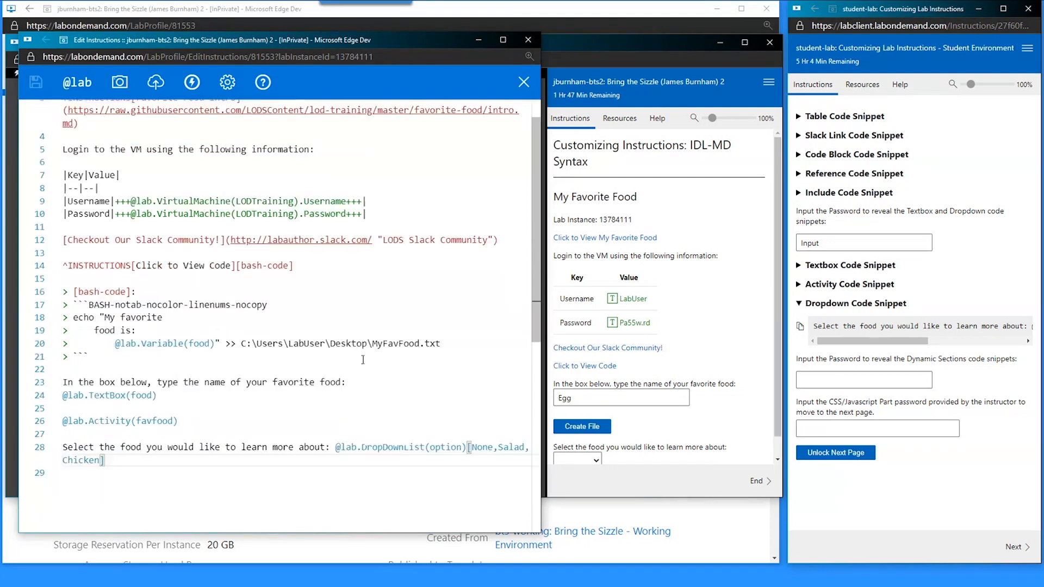
left_click(80, 360)
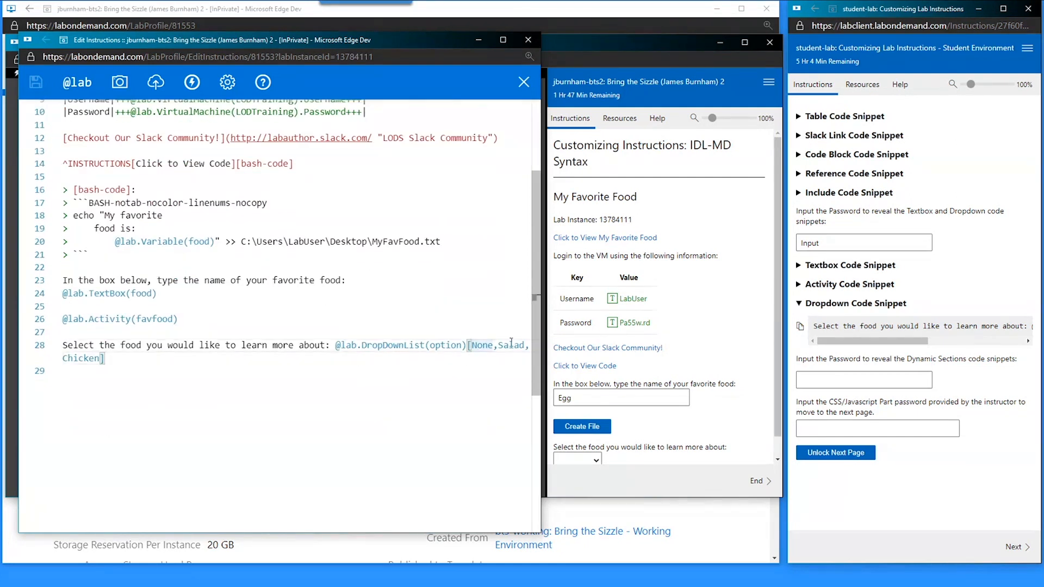
scroll(669, 353, "down", 1)
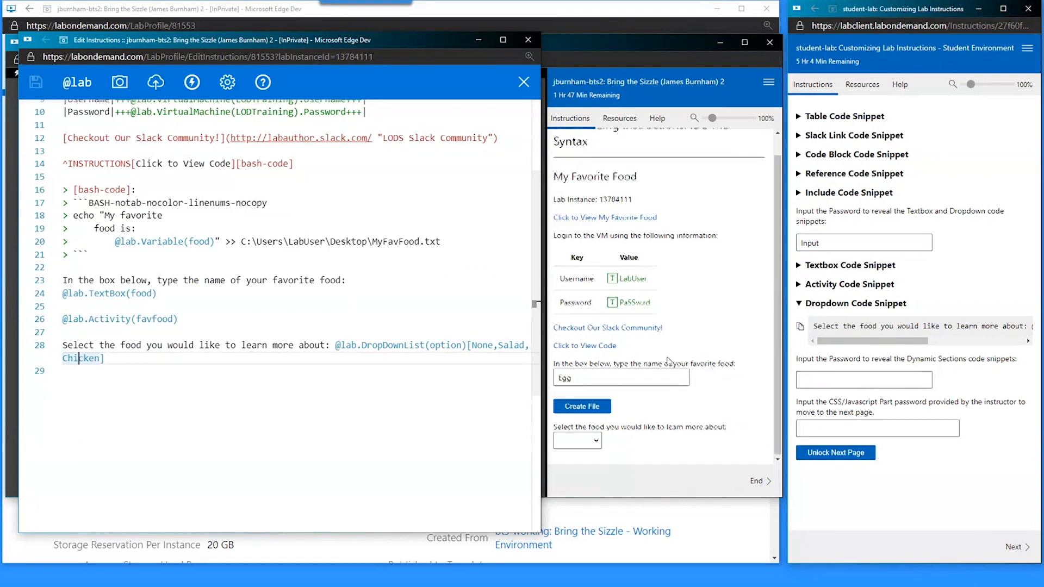
- Test the food dropdown with None, Salad and Chicken, ending back on None
left_click(578, 442)
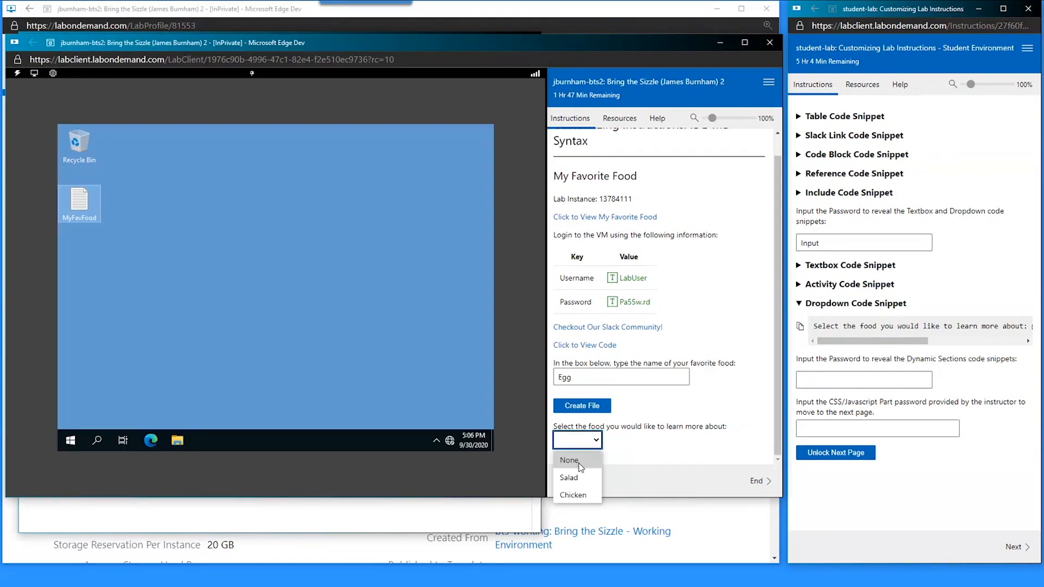
left_click(569, 460)
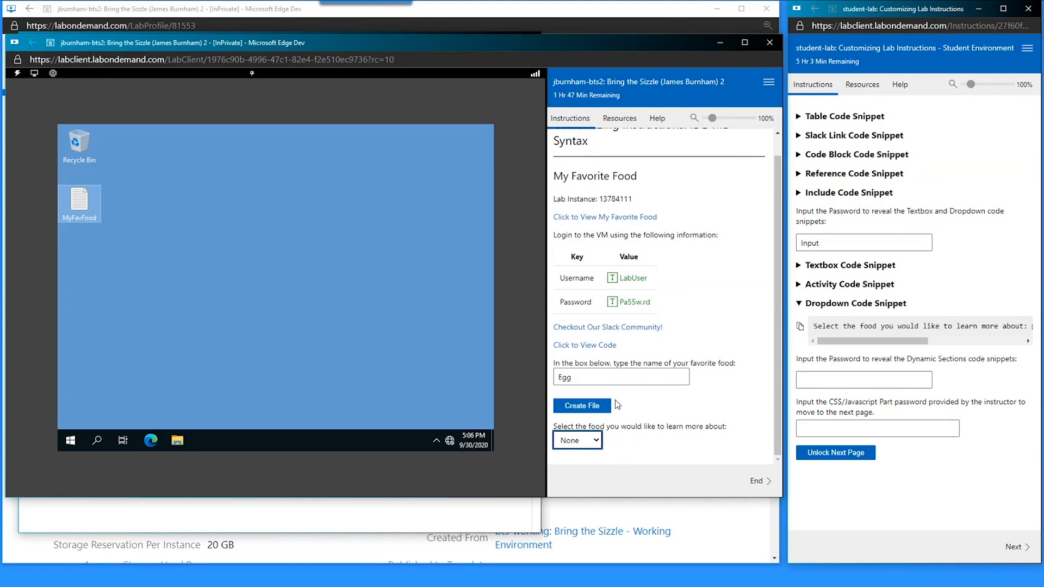
left_click(578, 441)
left_click(568, 477)
left_click(582, 441)
left_click(573, 495)
left_click(585, 441)
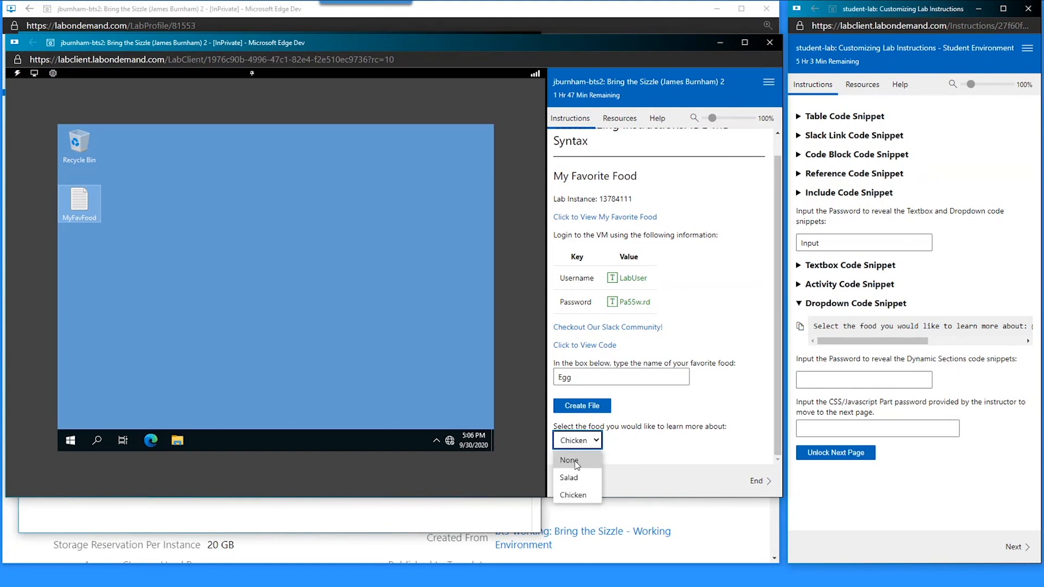
left_click(576, 461)
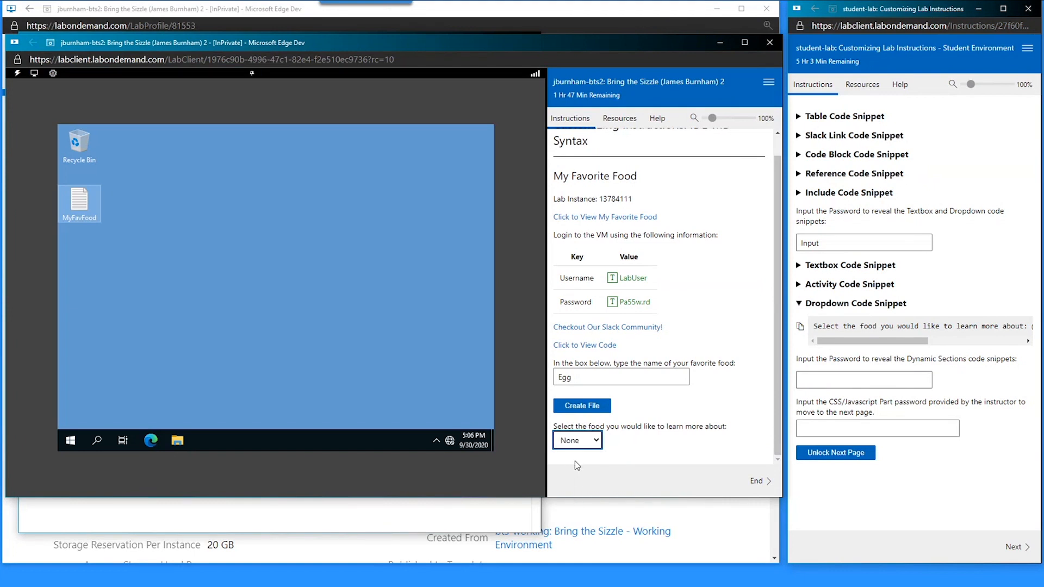
- Unlock Dynamic Sections with its password and copy the Section Definition salad and chicken syntax
left_click(854, 379)
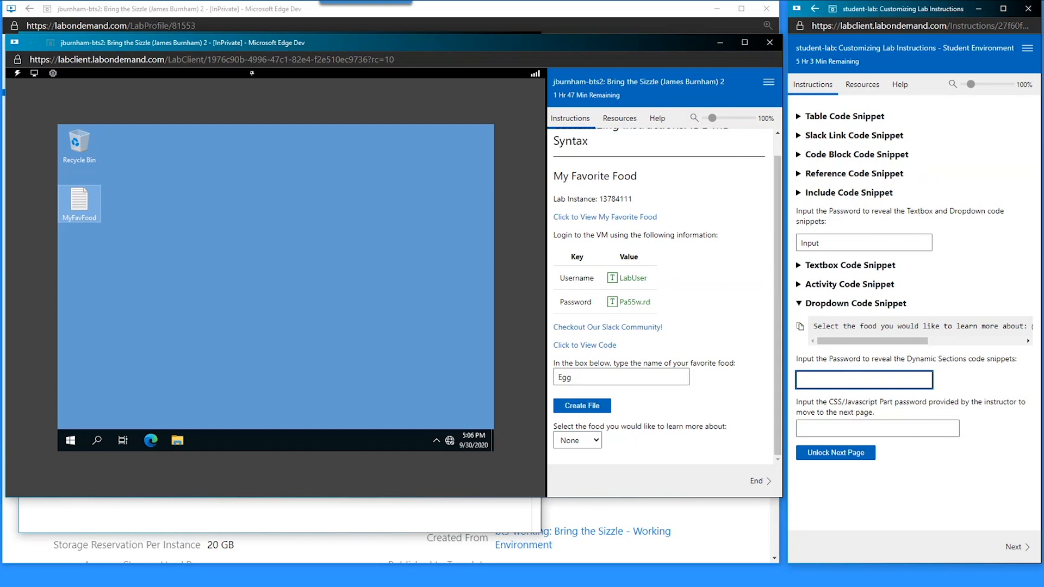
type("Hidden")
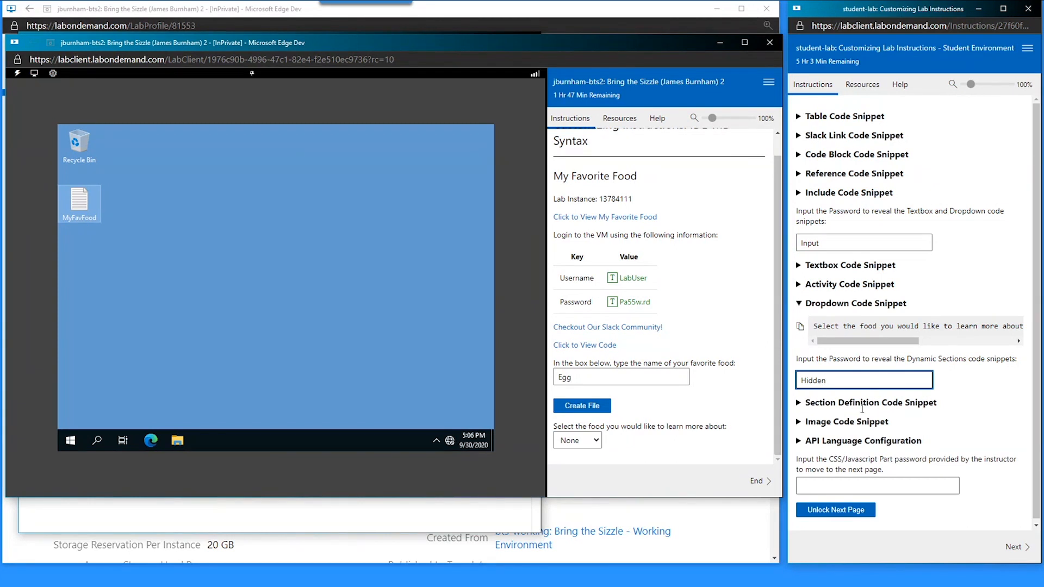
left_click(825, 401)
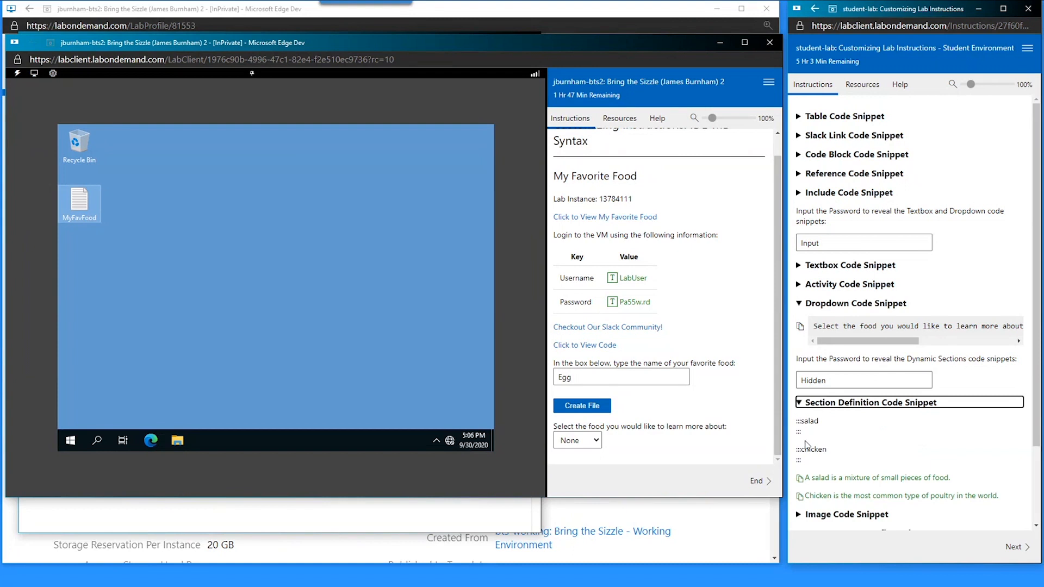
left_click_drag(814, 467, 796, 419)
key("ctrl+c")
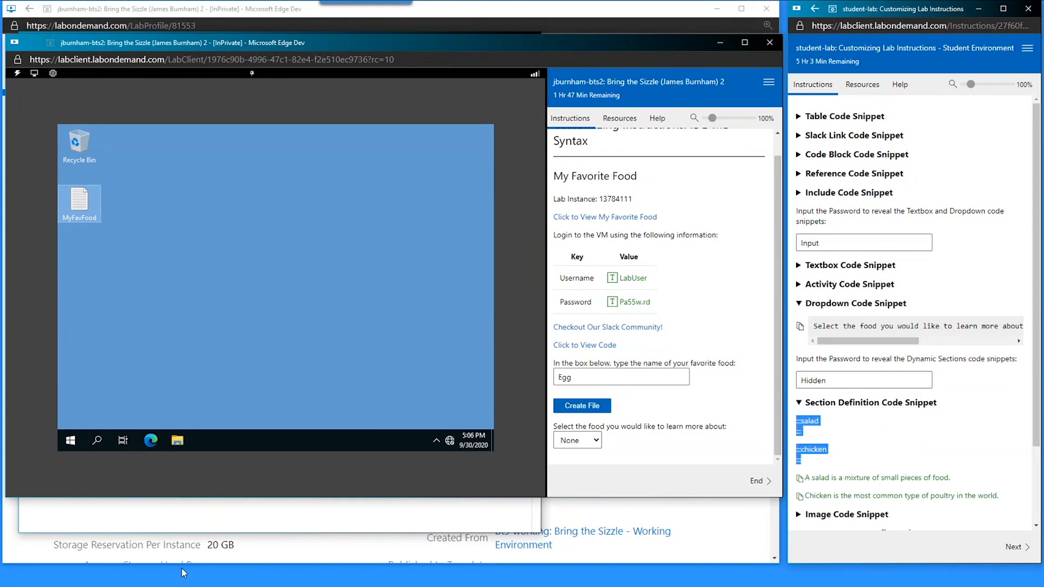
left_click(207, 522)
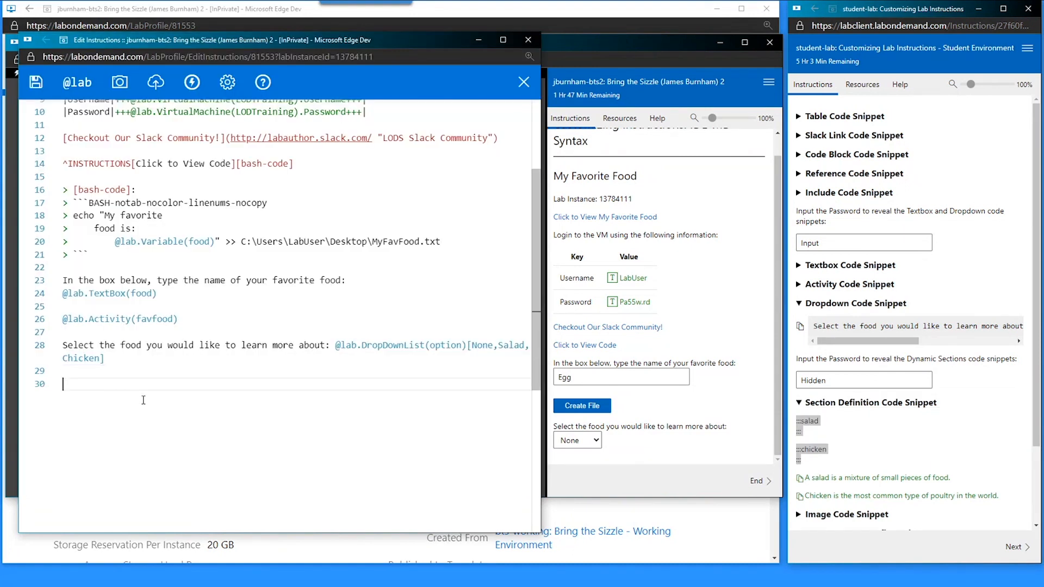
- Paste the :::salad and :::chicken section blocks at line 30 with empty lines inside each
key("ctrl+v")
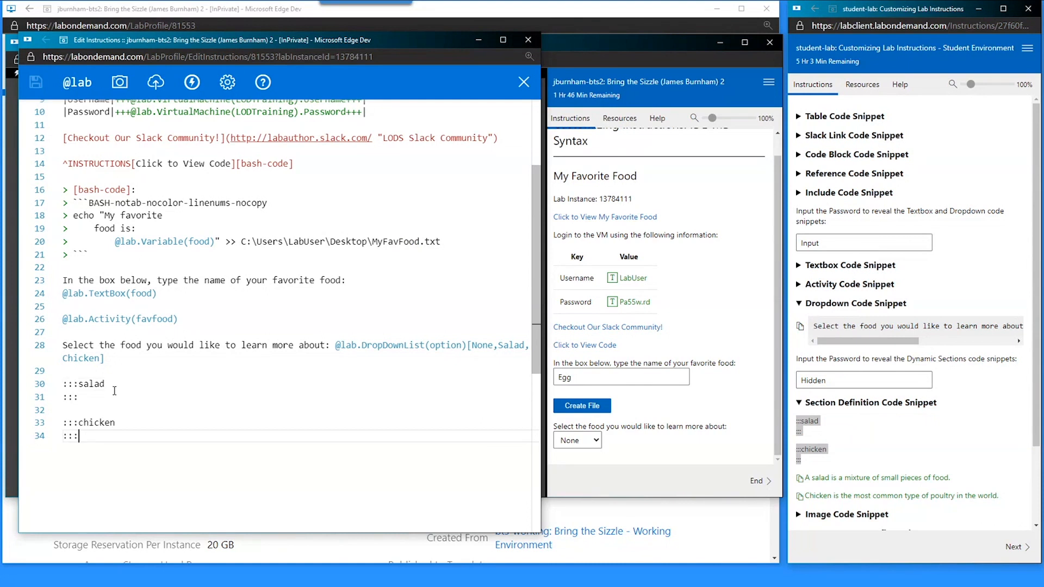
left_click(115, 390)
key("Return")
key("Down")
key("Down")
key("Down")
key("Down")
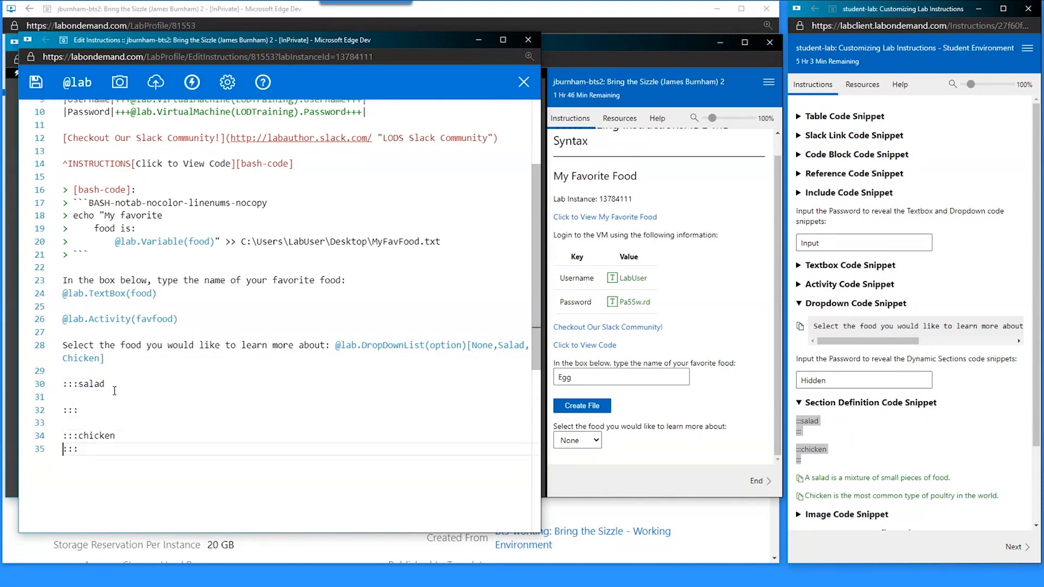
key("Return")
mouse_move(79, 384)
left_mouse_down()
mouse_move(62, 384)
mouse_move(111, 384)
mouse_move(79, 386)
left_mouse_up()
left_click(118, 394)
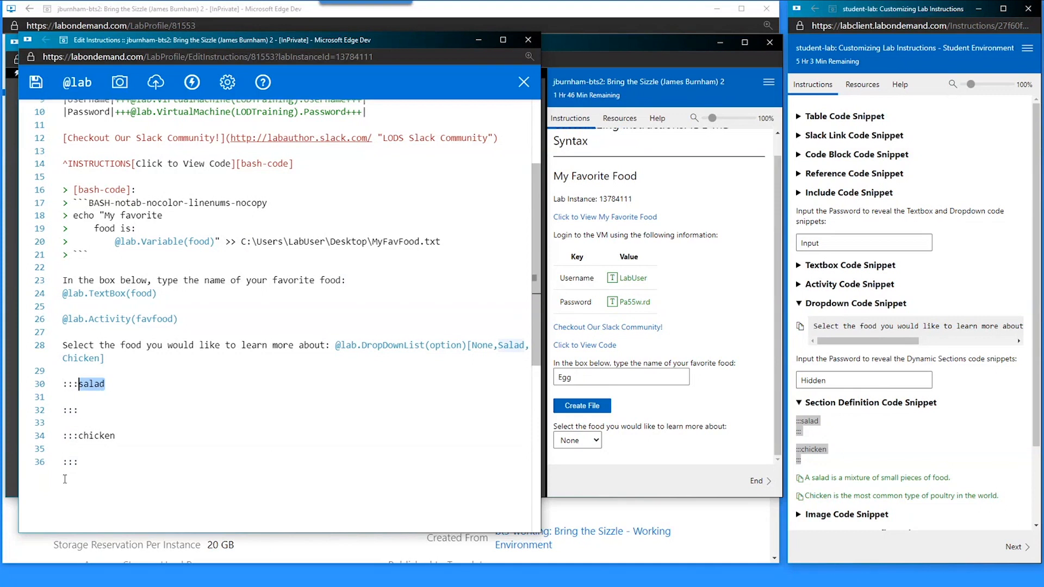
left_click(86, 401)
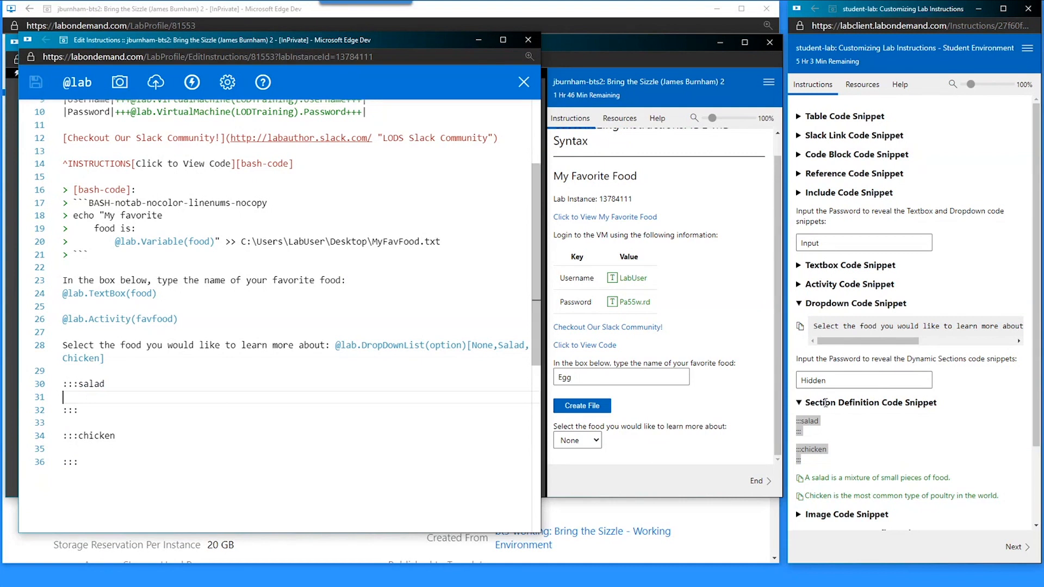
- Paste the salad description on line 32 and the chicken description into its section
left_click(847, 482)
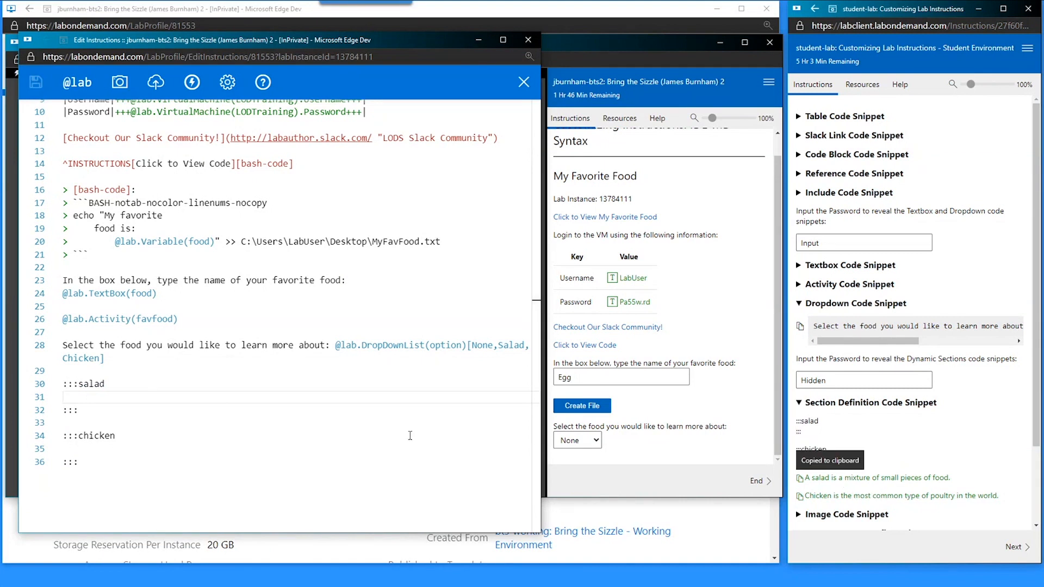
key("Return")
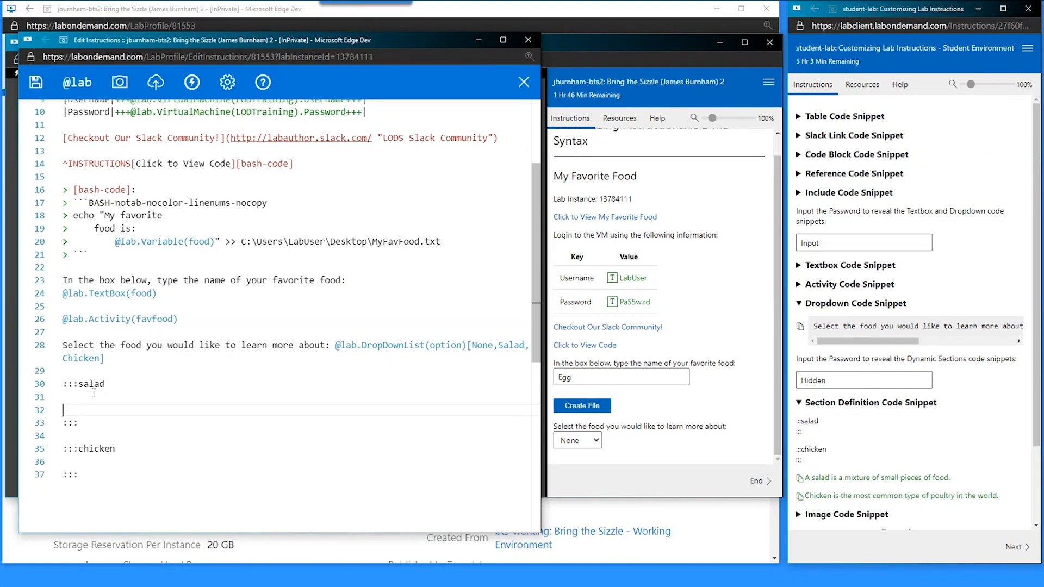
left_click(94, 393)
key("Return")
key("ctrl+v")
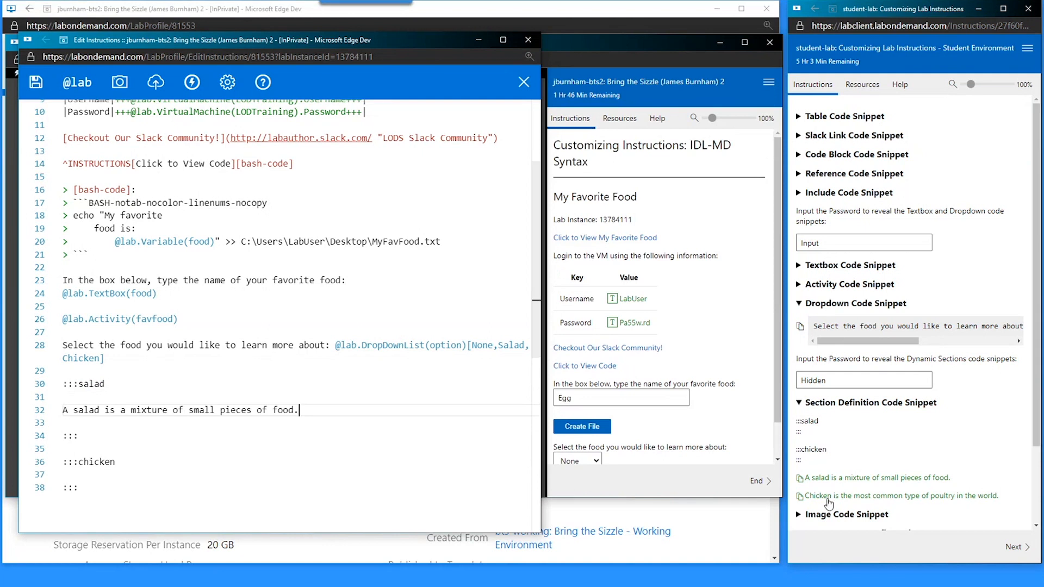
left_click(69, 476)
key("Return")
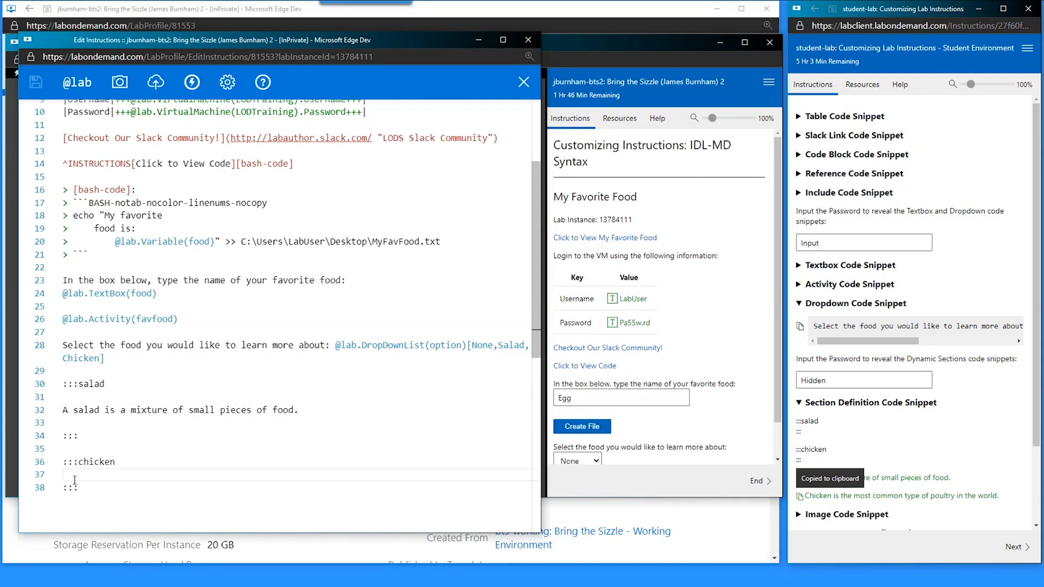
key("ctrl+v")
scroll(631, 294, "down", 2)
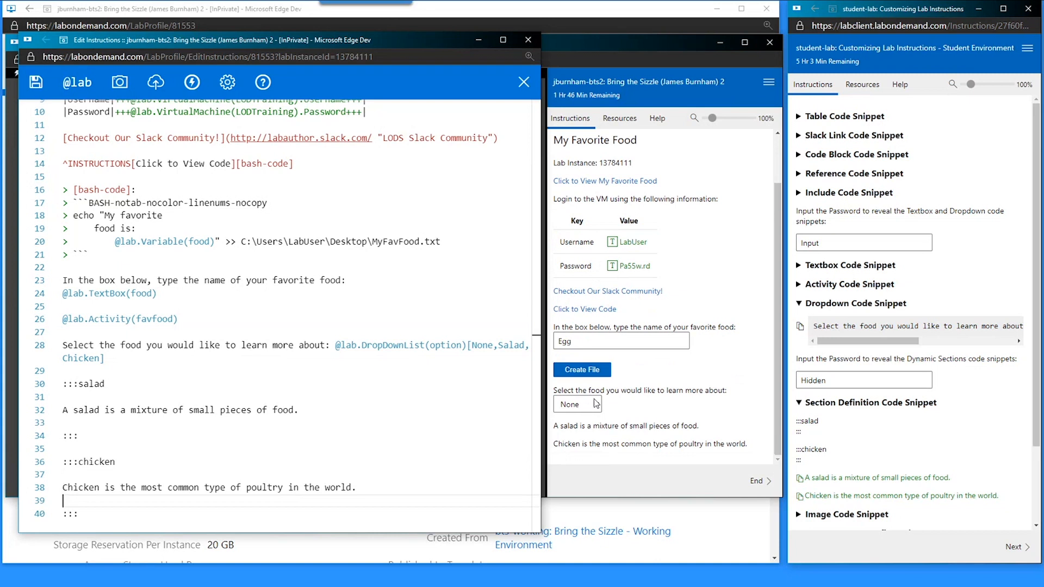
- Try Salad, Chicken and None in the food dropdown, leave Salad chosen, and place the caret after ':::salad'
left_click(579, 414)
left_click(578, 409)
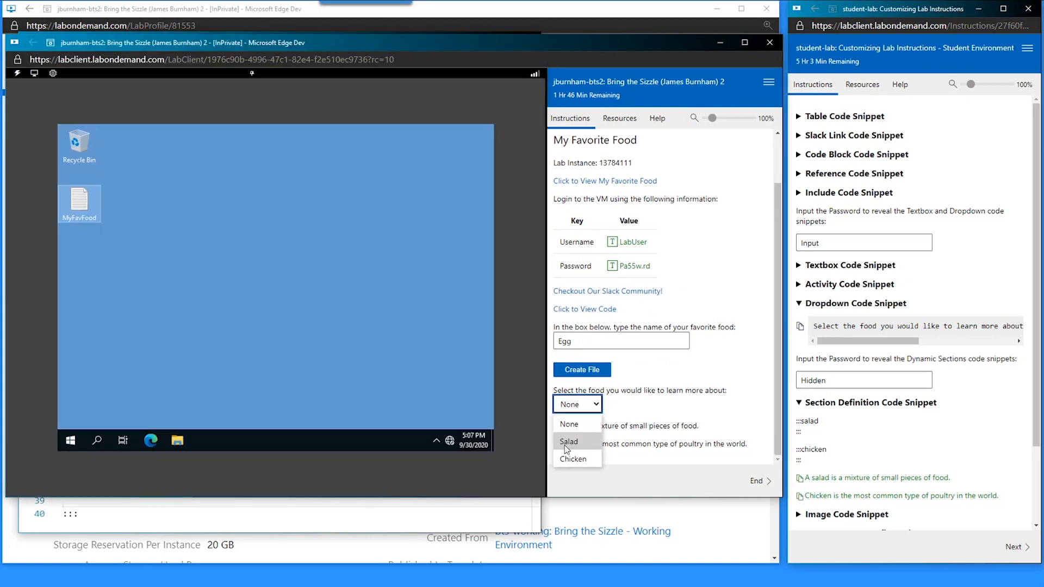
left_click(566, 442)
left_click(594, 405)
left_click(573, 459)
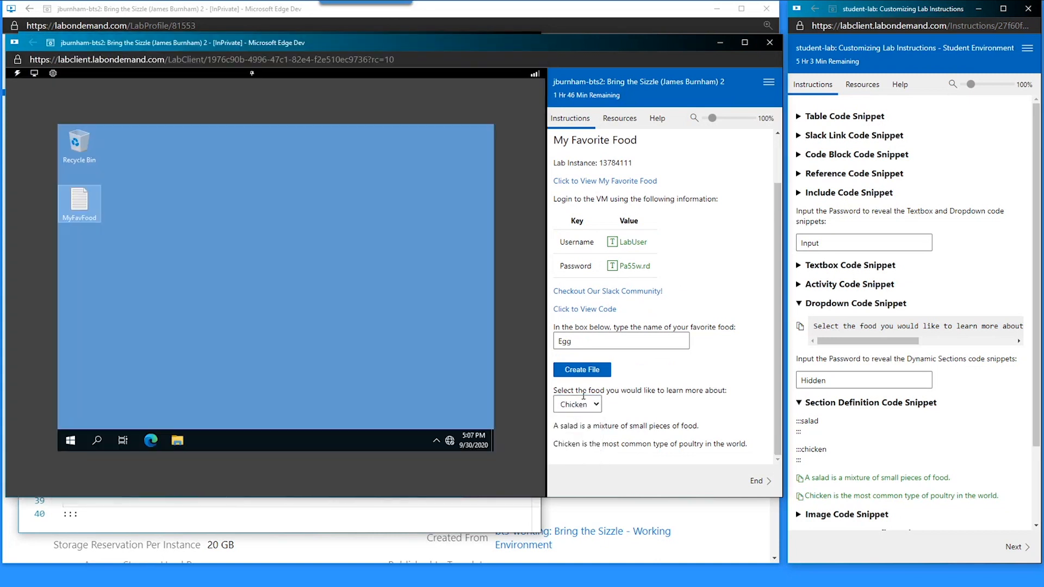
left_click(582, 405)
left_click(569, 424)
left_click(594, 405)
left_click(578, 443)
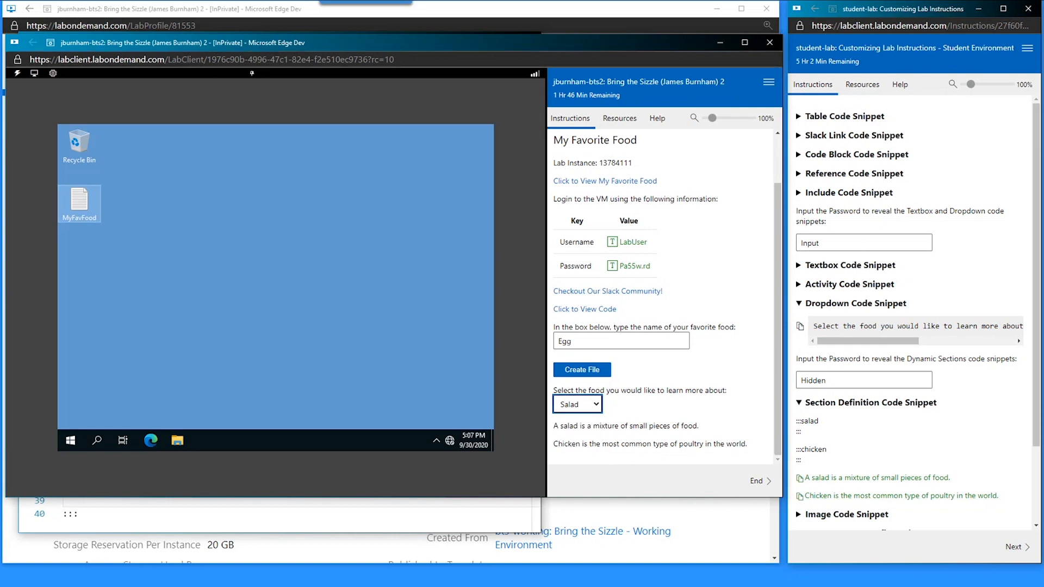
left_click(182, 520)
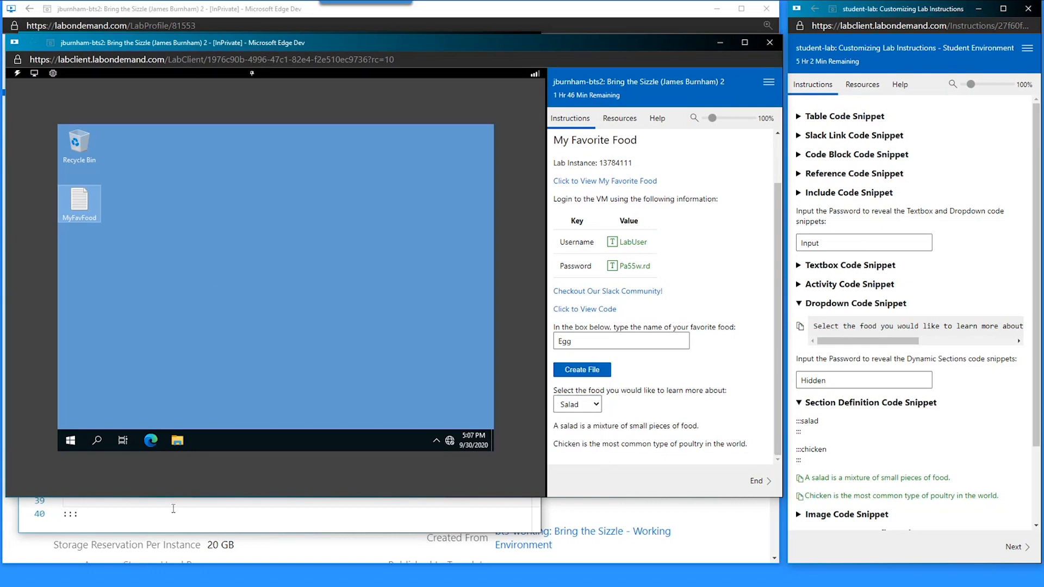
left_click(129, 387)
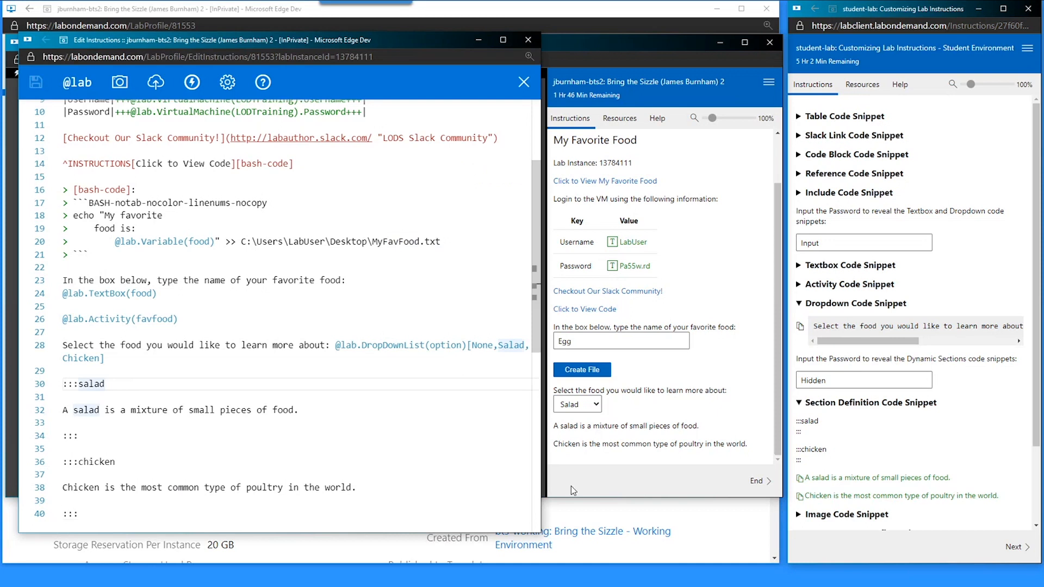
- Append (option=Salad) to ':::salad' on line 30, matching the dropdown's option variable
double_click(98, 382)
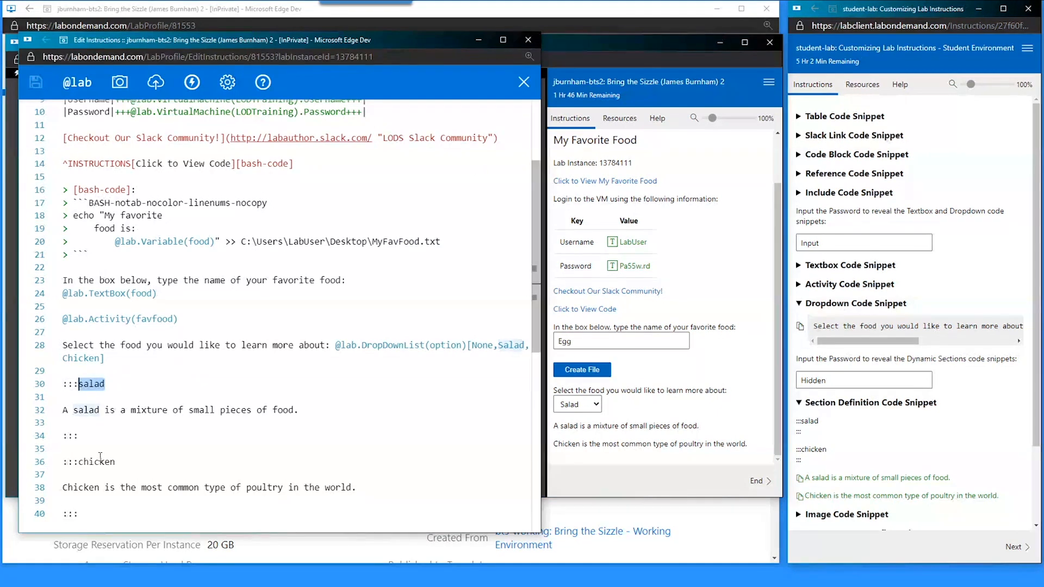
double_click(100, 460)
left_click(131, 383)
key("ctrl+v")
left_click(108, 384)
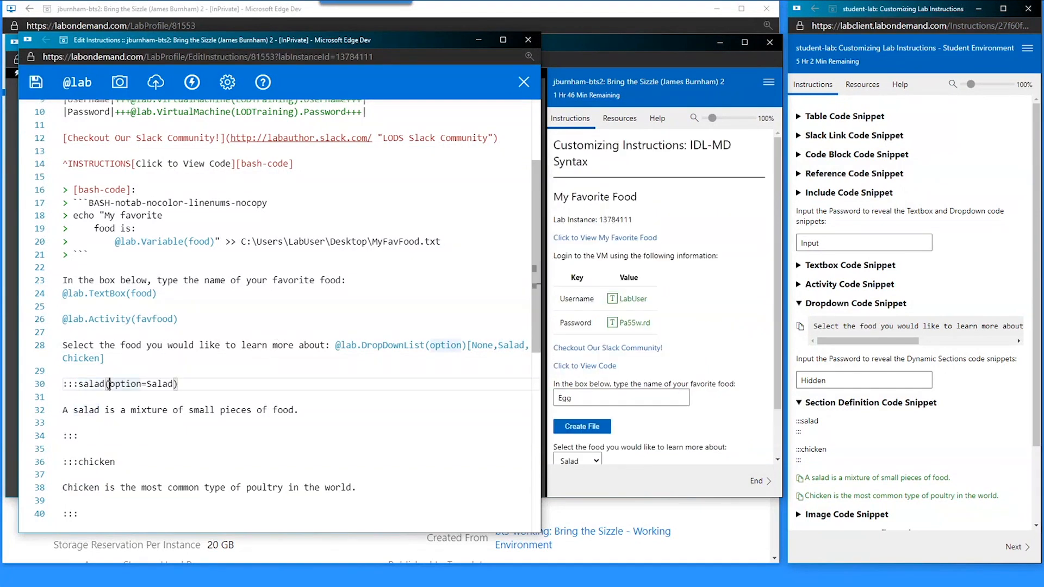
triple_click(121, 385)
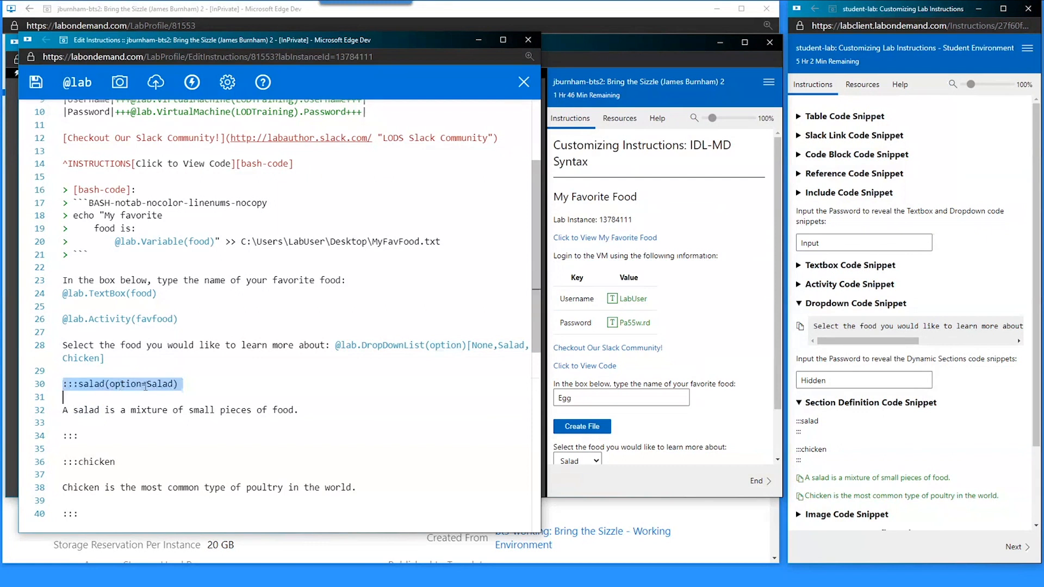
left_click(147, 385)
left_click(109, 384)
double_click(123, 384)
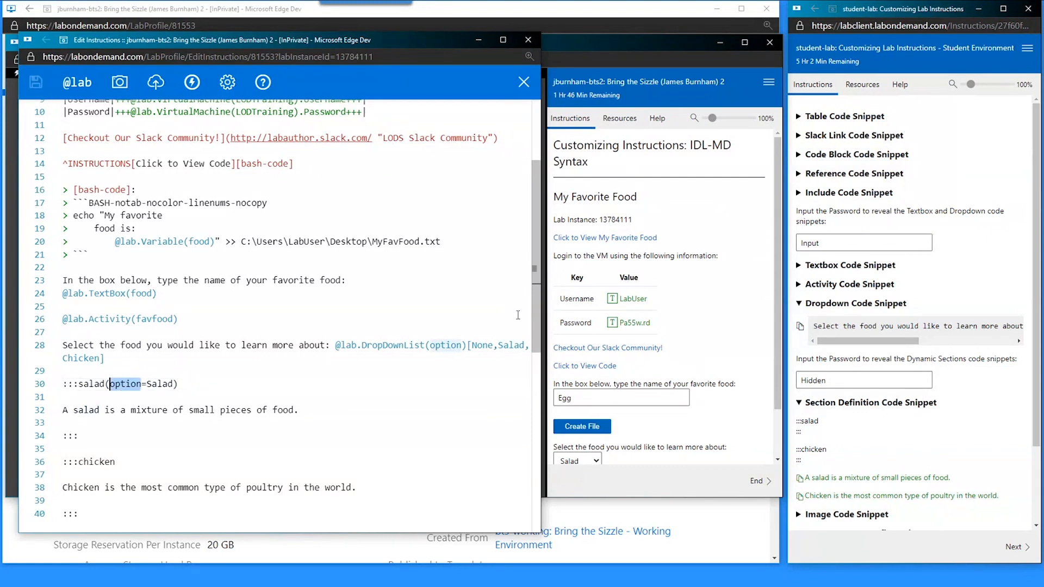
double_click(441, 347)
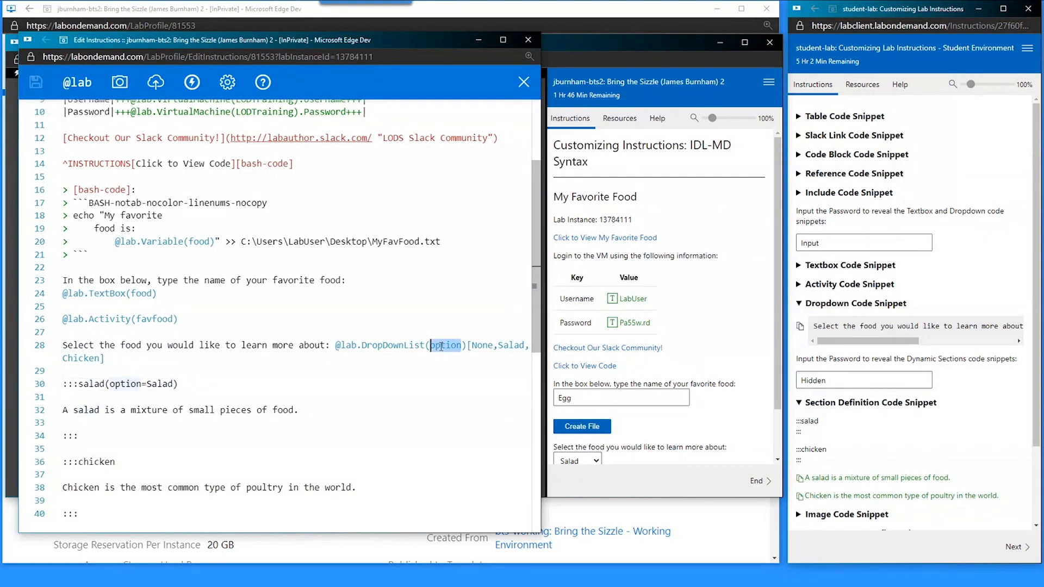
double_click(160, 386)
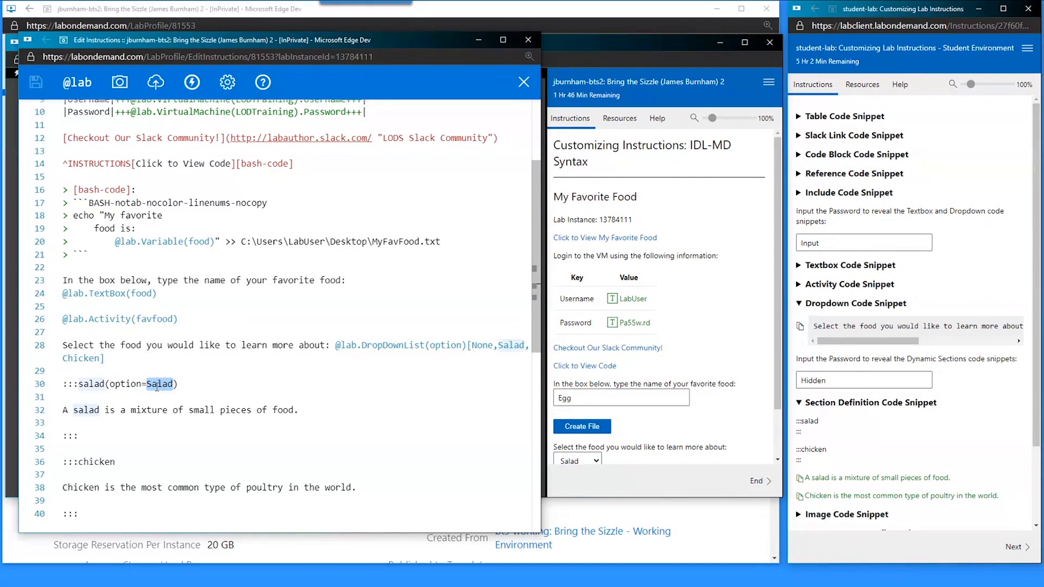
scroll(616, 377, "down", 1)
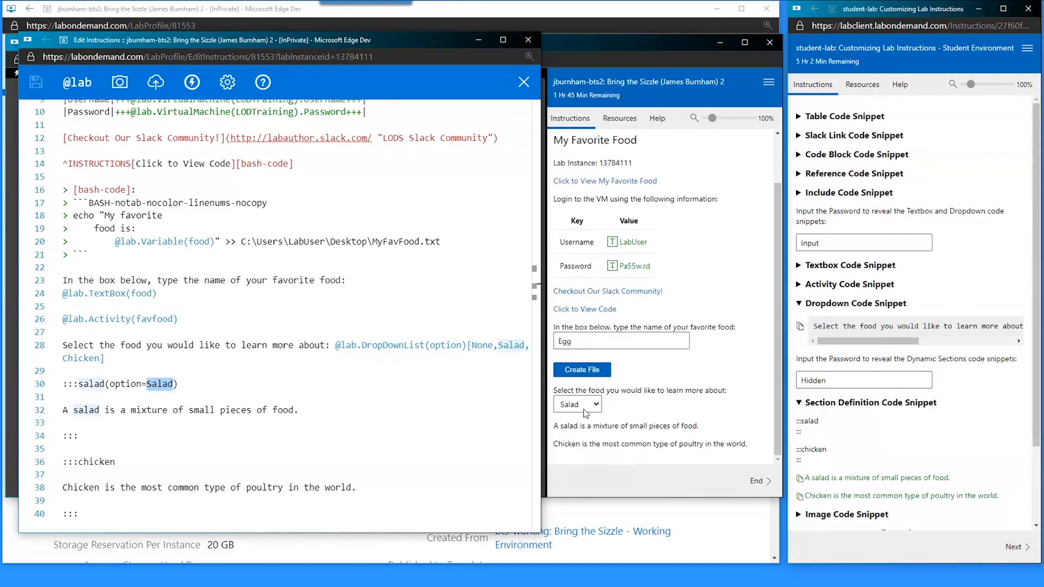
- Preview Chicken, None, then Salad in the food dropdown, then select (option=Salad) on line 30
left_click(586, 431)
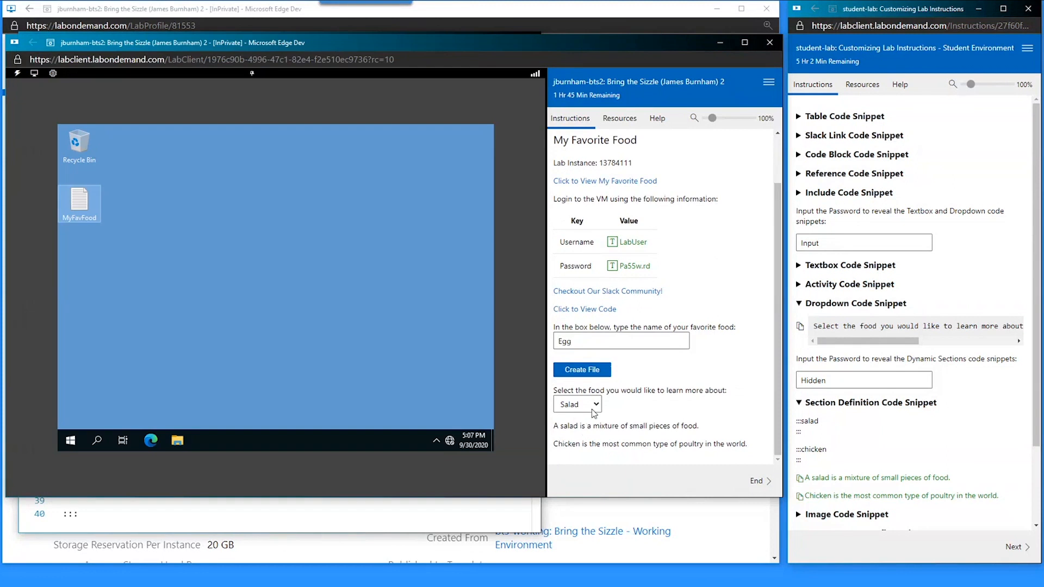
left_click(594, 407)
left_click(591, 459)
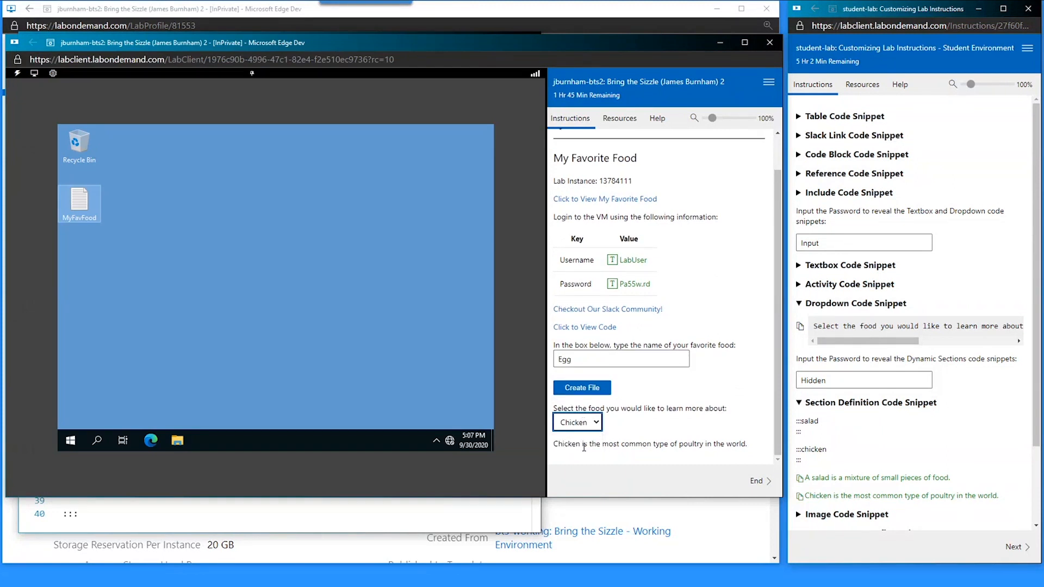
left_click(586, 430)
left_click(583, 442)
left_click(585, 430)
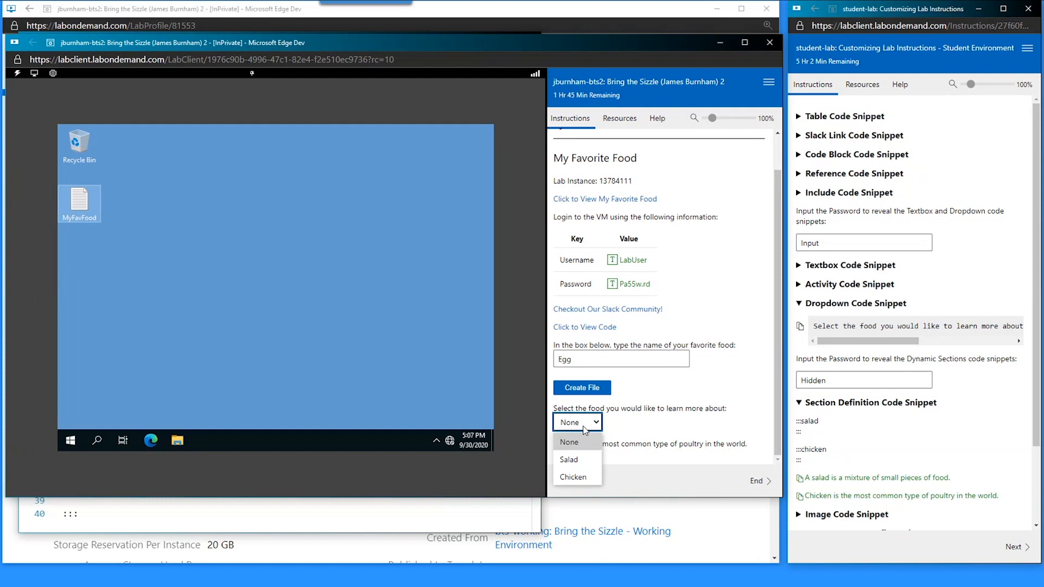
left_click(570, 460)
left_click(333, 501)
left_click_drag(178, 384, 106, 384)
- Add (option=Chicken) after ':::chicken' on line 36
key("ctrl+c")
left_click(134, 457)
key("ctrl+v")
double_click(170, 462)
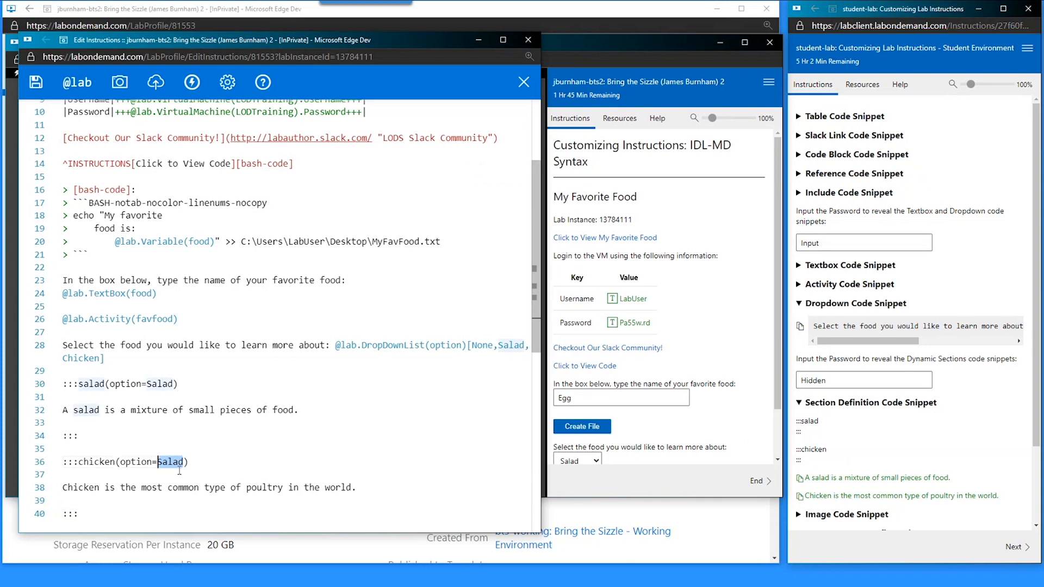
type("Chicken")
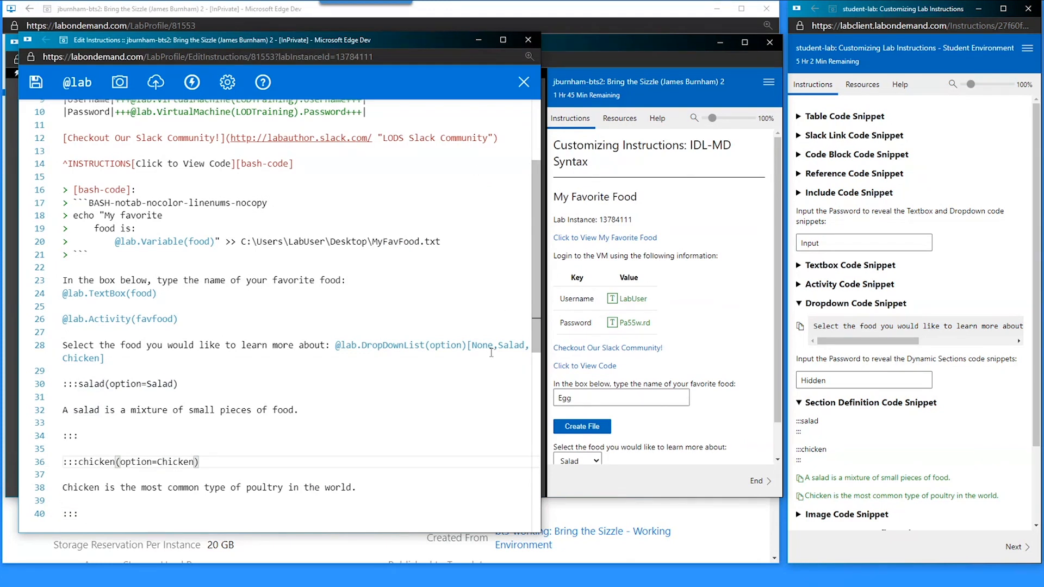
scroll(696, 352, "down", 1)
- Check the preview with Chicken, then Salad, showing only the matching description
left_click(578, 423)
left_click(573, 477)
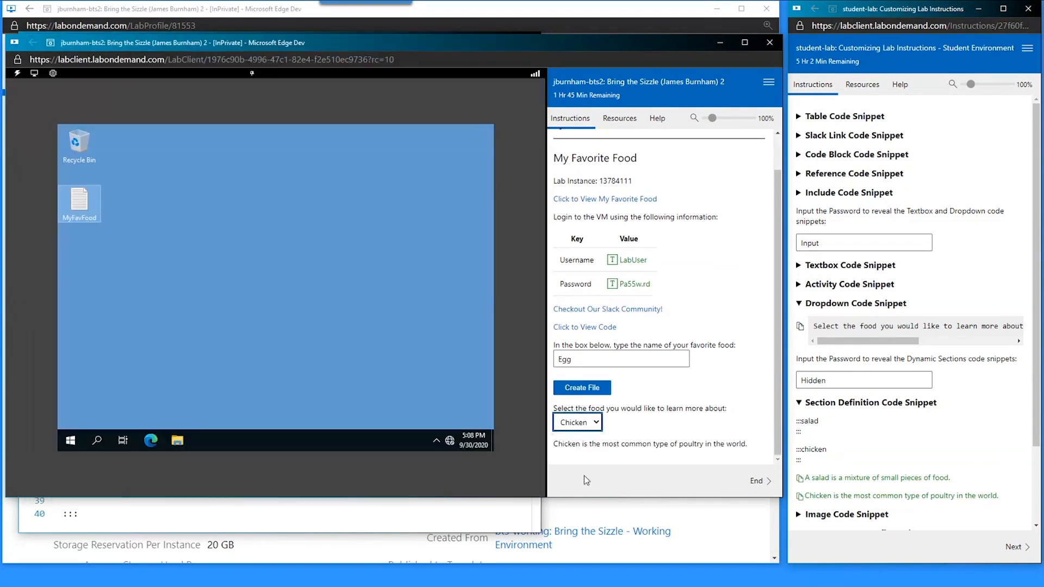
left_click(585, 423)
left_click(569, 460)
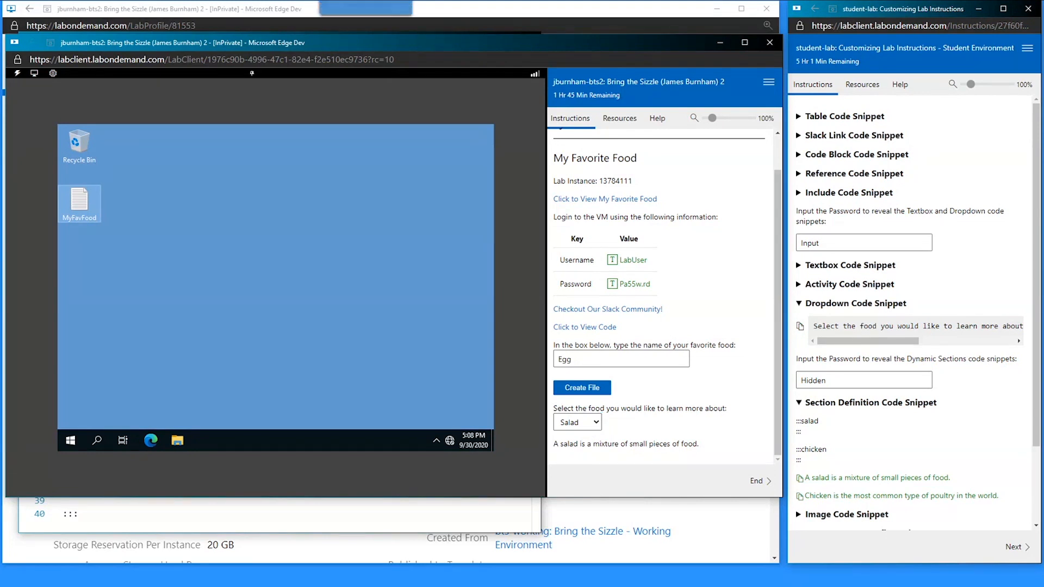
mouse_move(366, 2)
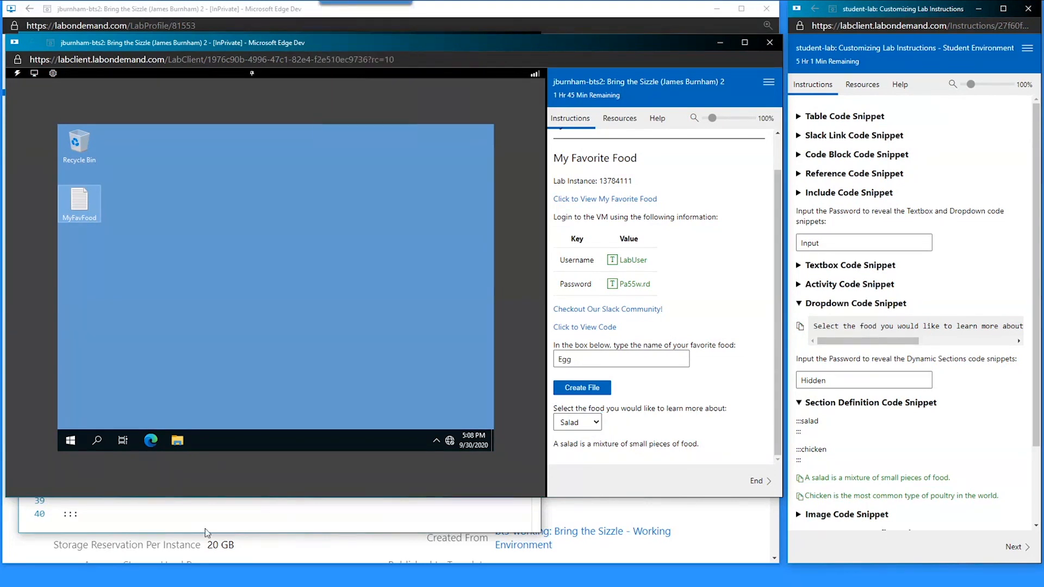
left_click(191, 517)
scroll(65, 387, "down", 3)
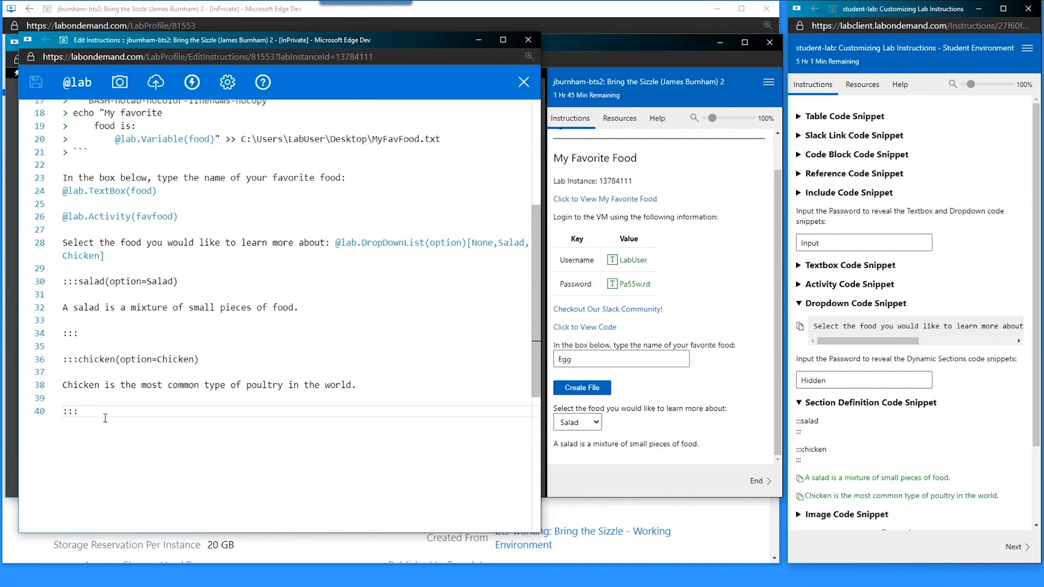
- Add the Selected Food include from the Image Code Snippet, pointing to favorite-food/None.md, on line 42
key("Return")
key("Return")
key("ctrl+v")
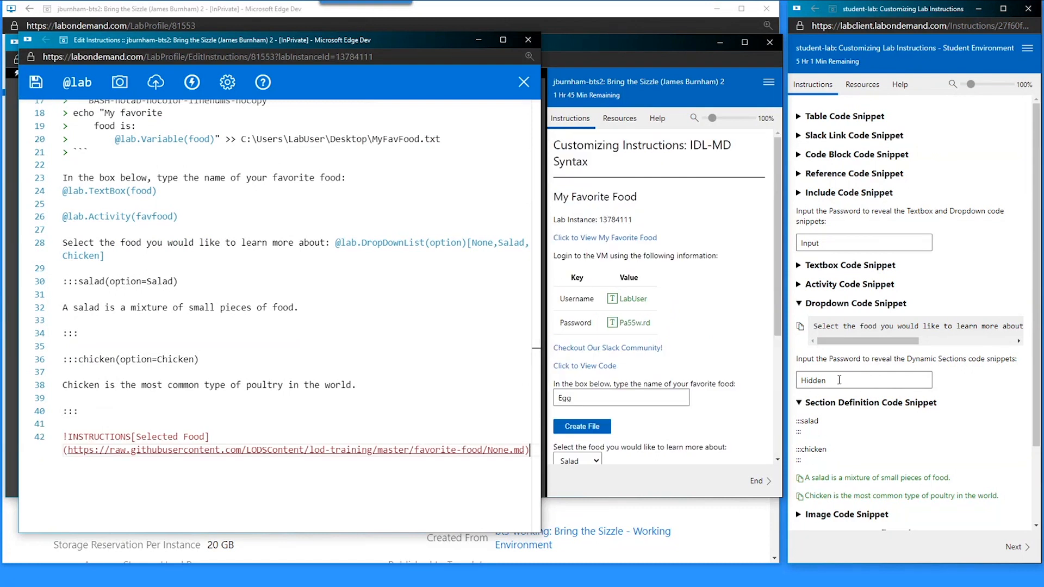
left_click(840, 403)
left_click(828, 421)
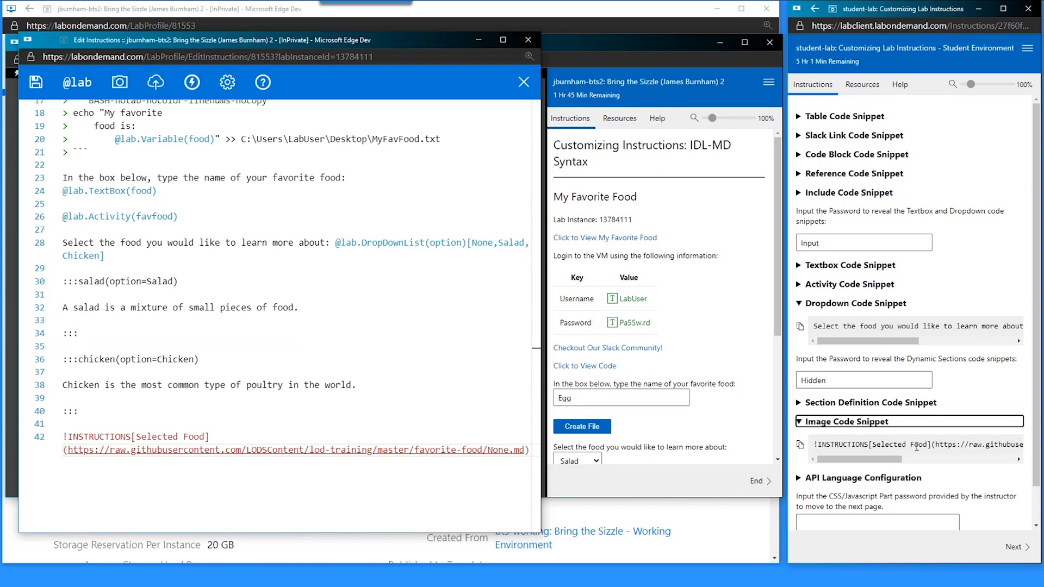
left_click(800, 445)
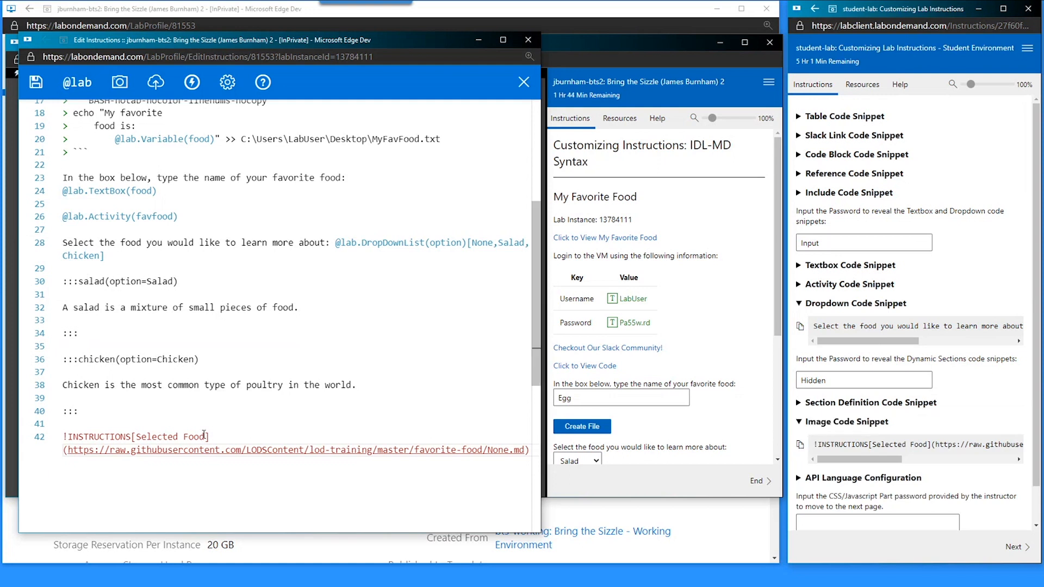
scroll(607, 428, "down", 3)
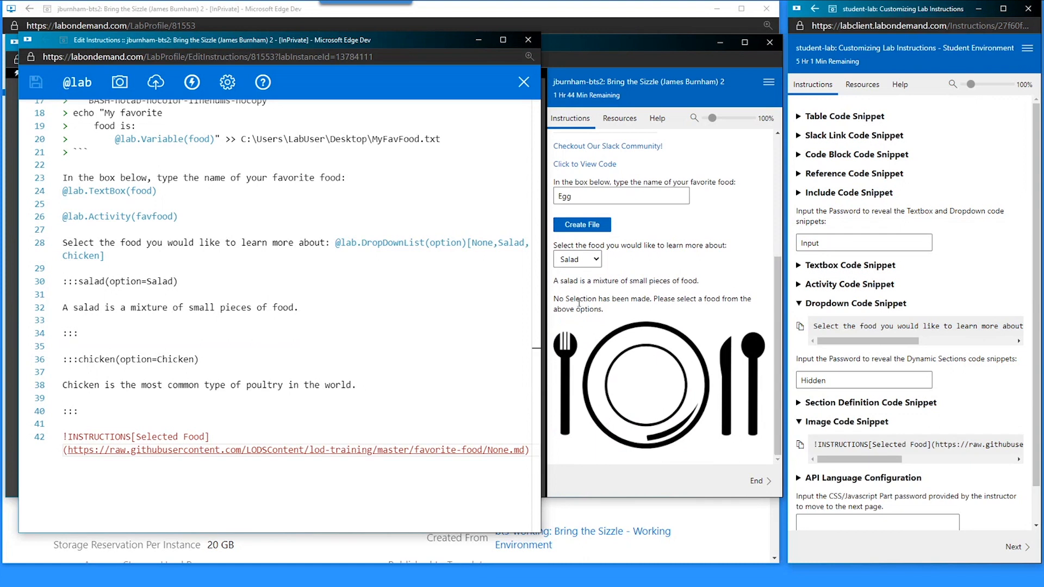
- Select None in the include URL and test Salad, None, Chicken and Salad in the preview
double_click(498, 450)
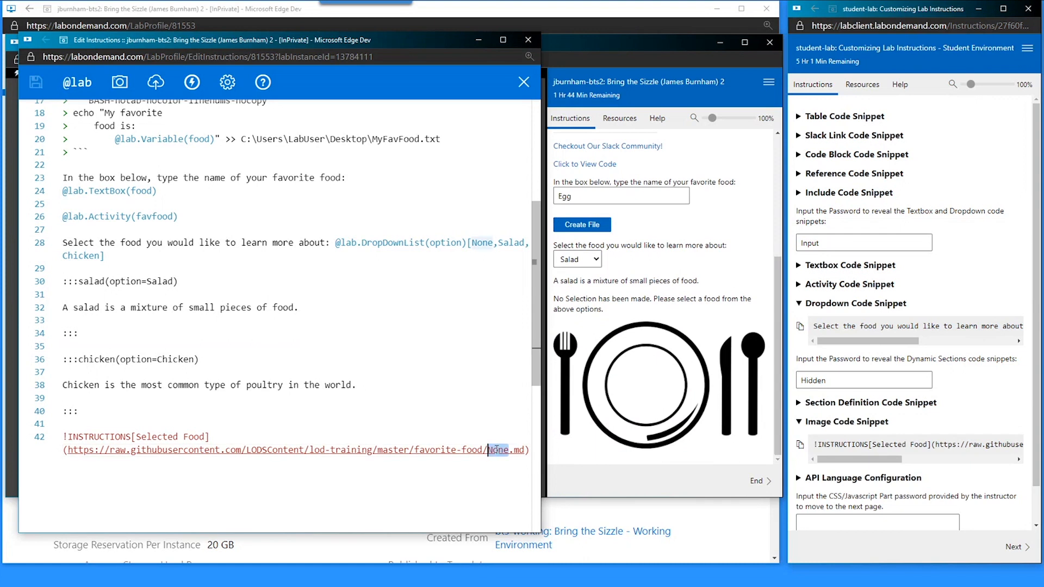
left_click_drag(613, 312, 557, 300)
left_click(558, 295)
left_click(574, 260)
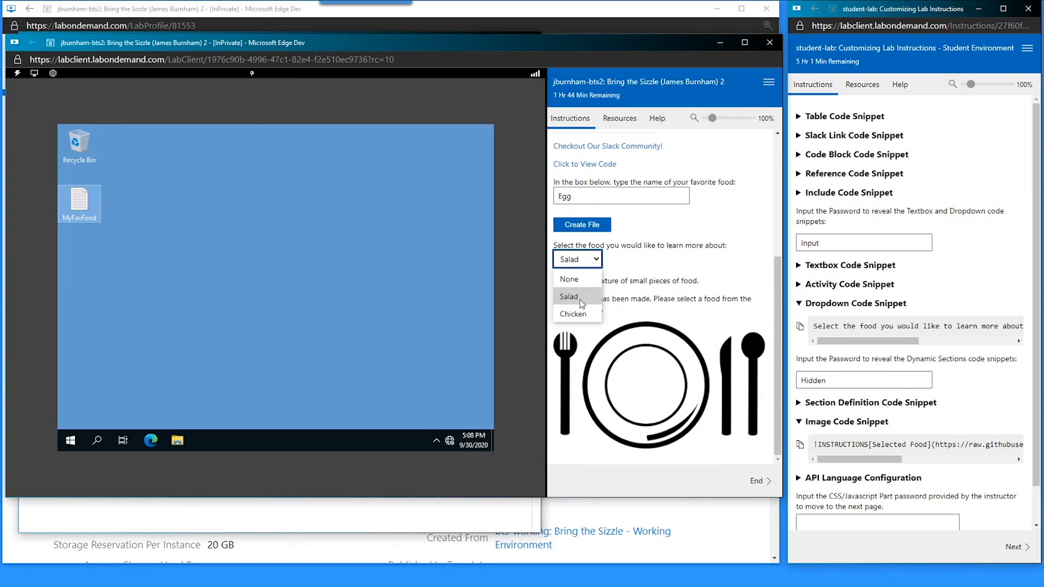
left_click(577, 300)
left_click(586, 263)
left_click(577, 279)
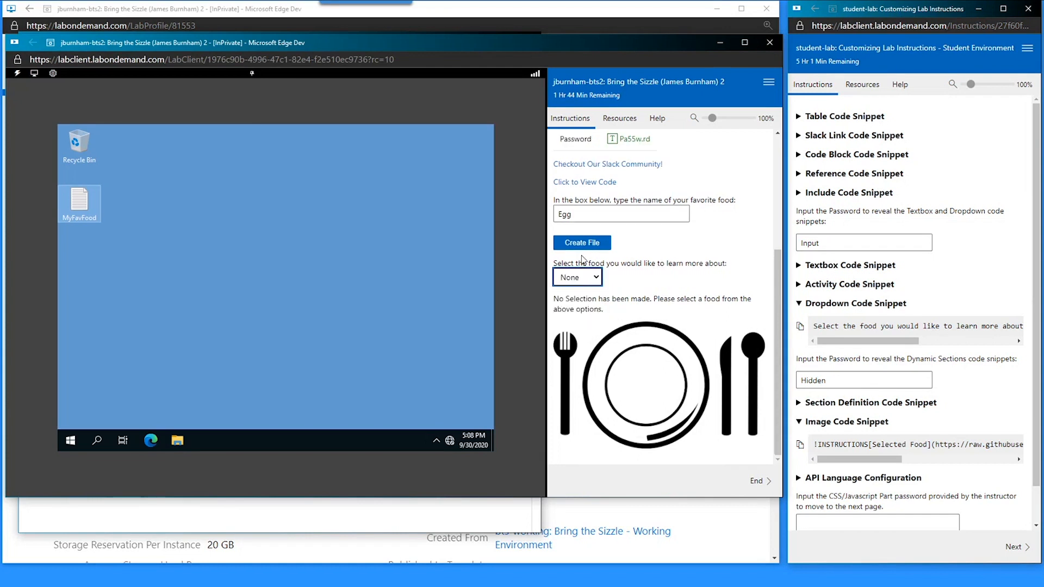
left_click(583, 280)
left_click(576, 330)
left_click(582, 259)
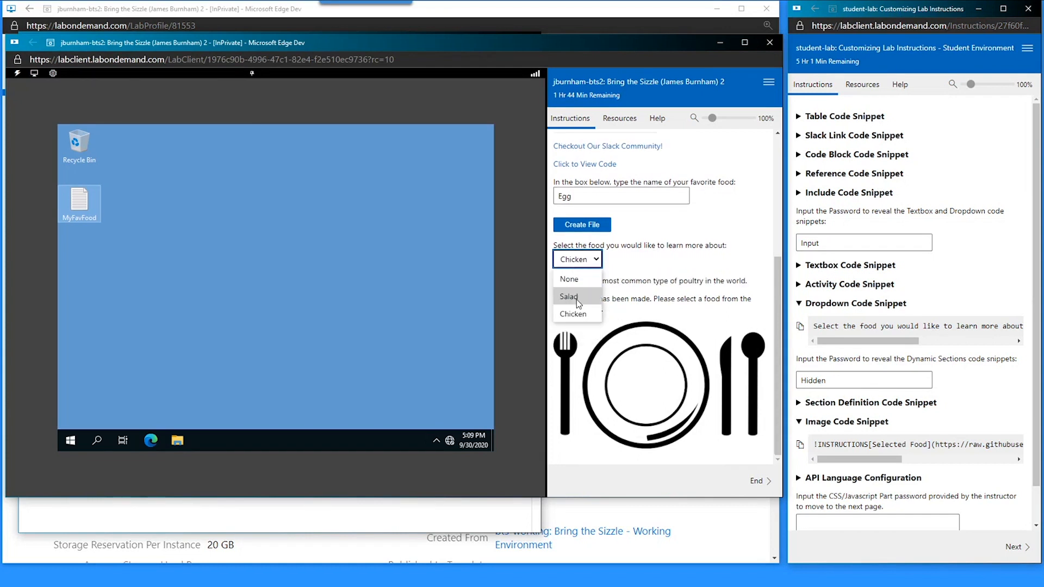
left_click(577, 299)
left_click(472, 530)
type("@lab.")
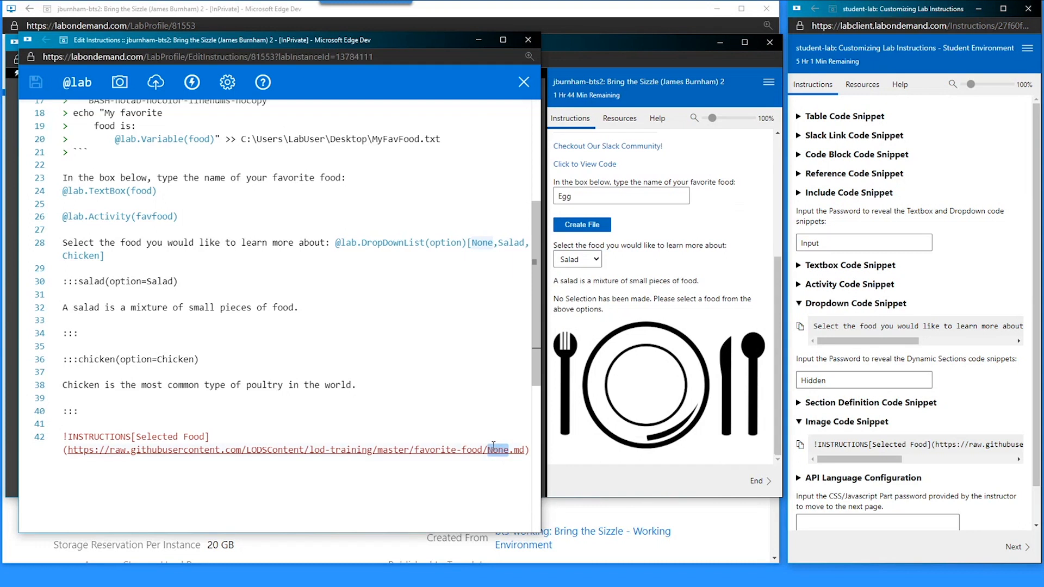
type("var")
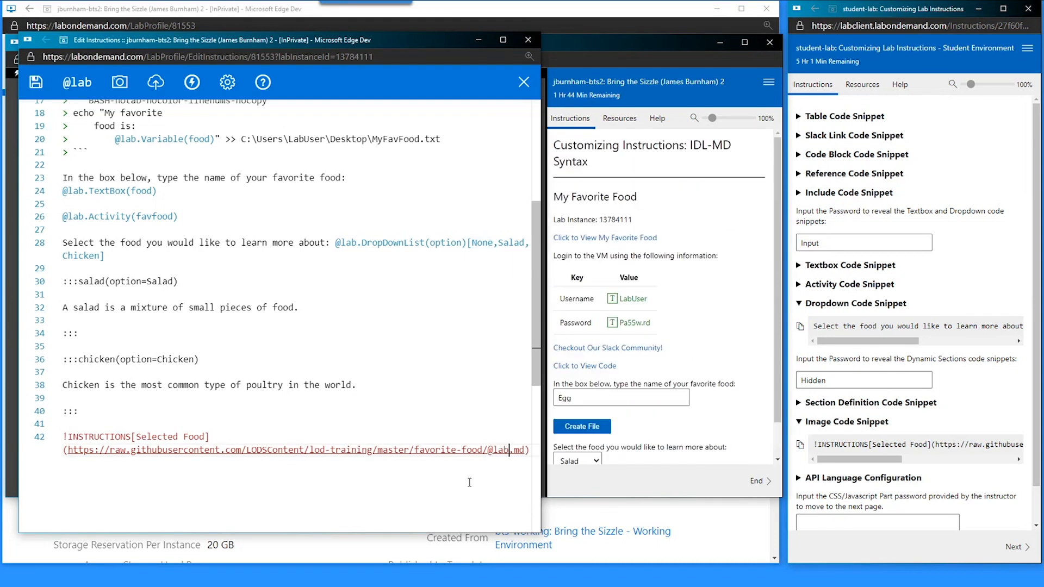
type("i.")
key("Down")
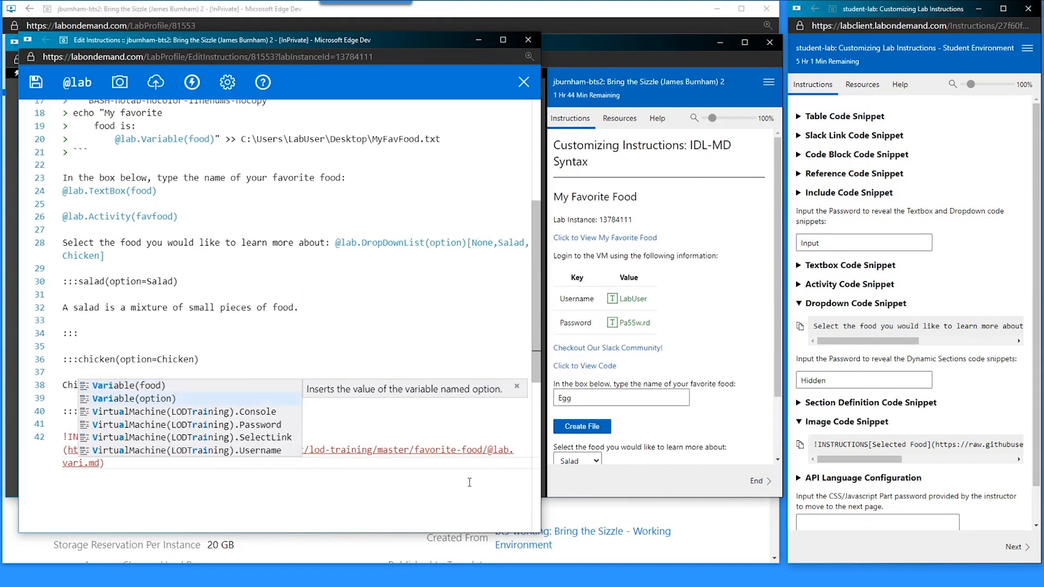
key("Return")
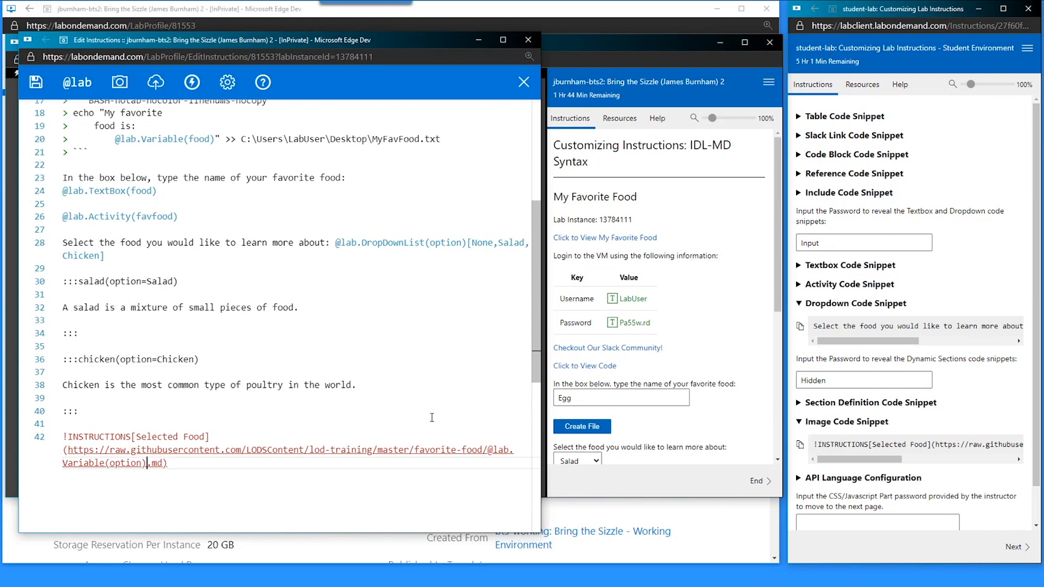
scroll(615, 362, "down", 5)
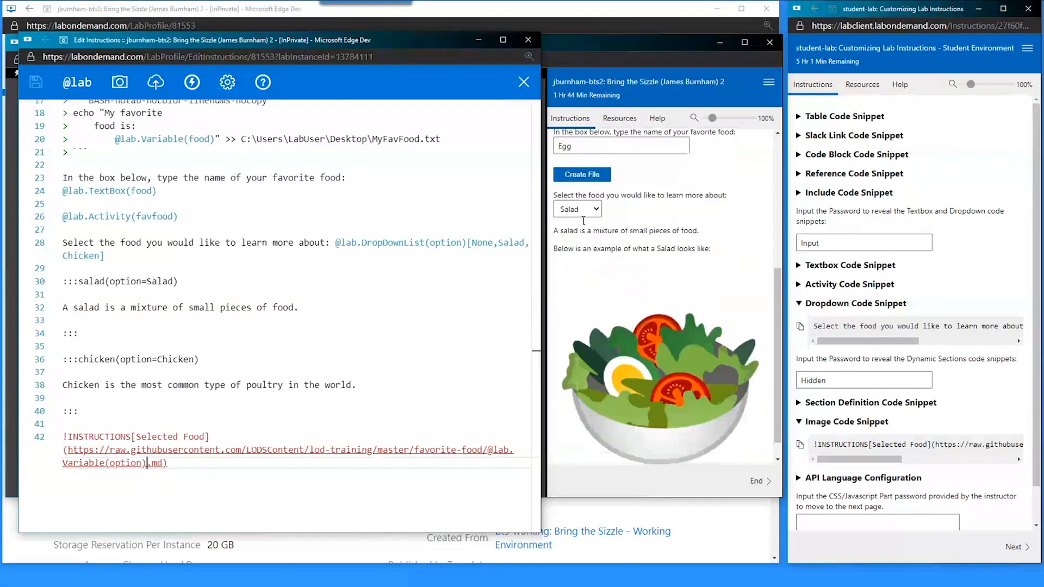
- Choose None, then Chicken in the preview to show the chicken description and picture
left_click(577, 216)
left_click(577, 216)
left_click(576, 226)
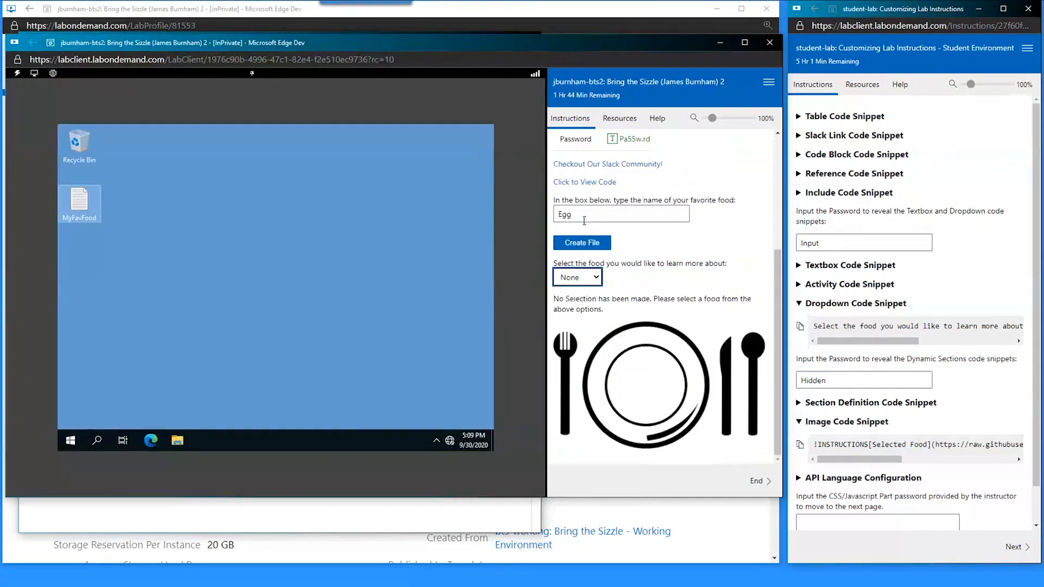
left_click_drag(577, 288, 604, 300)
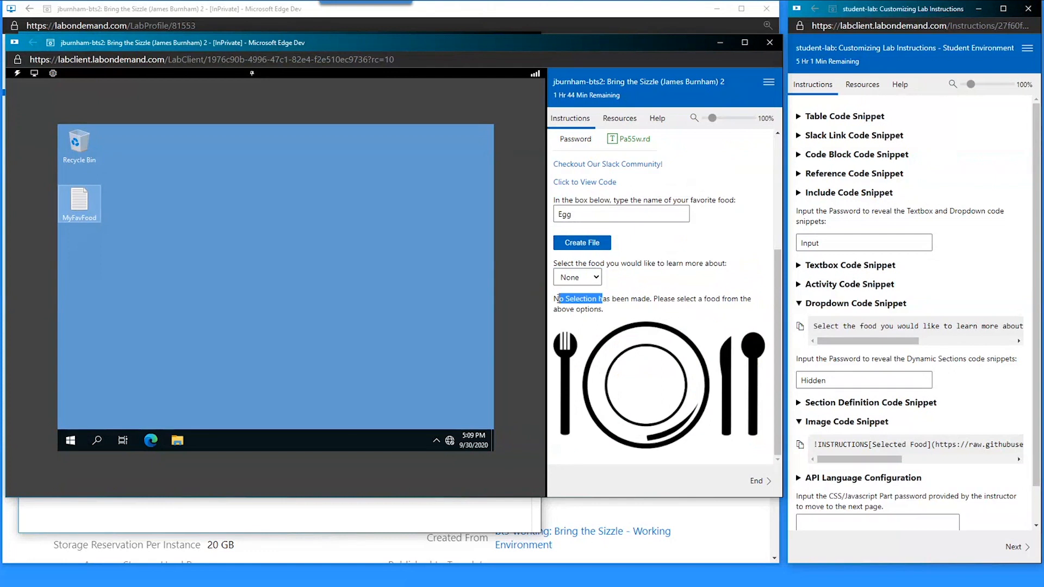
left_click(566, 277)
left_click(572, 332)
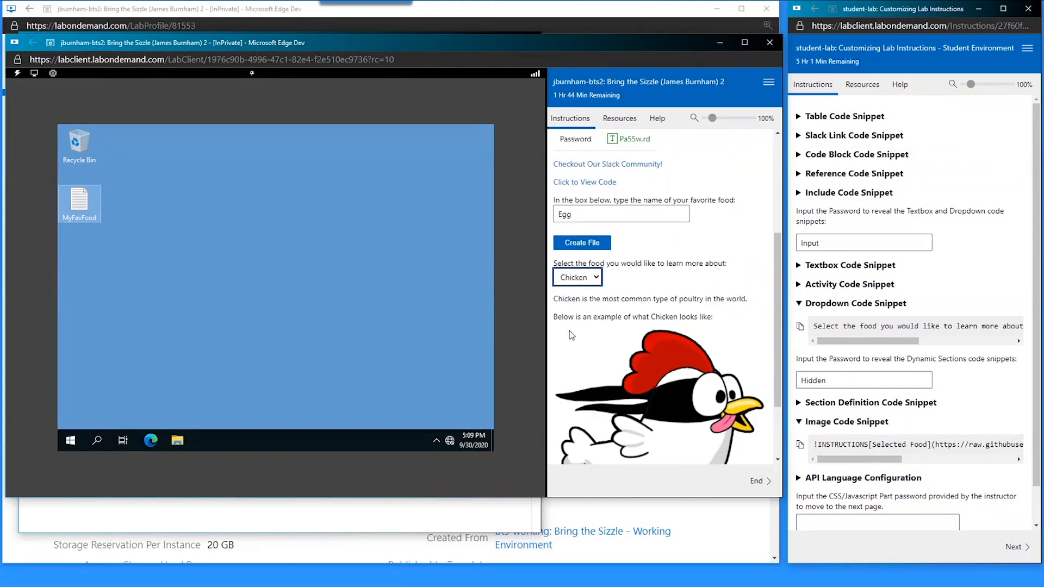
left_click(591, 319)
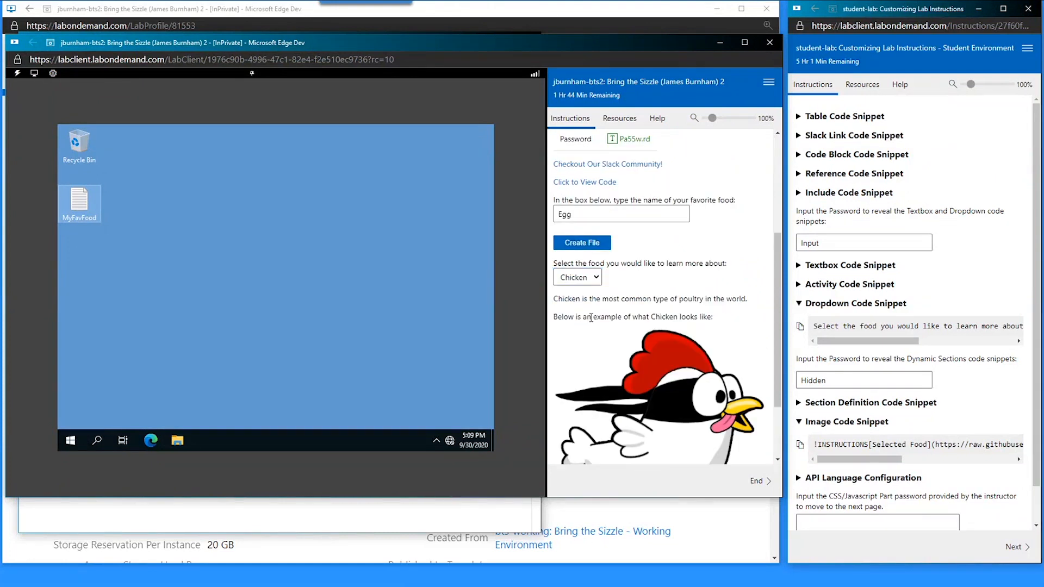
left_click(465, 516)
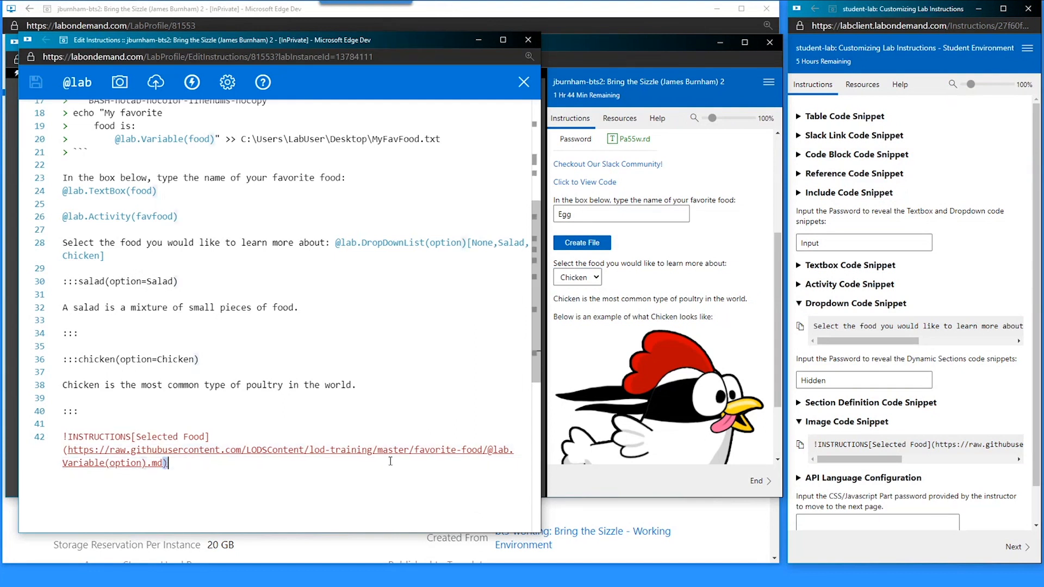
left_click_drag(164, 464, 489, 451)
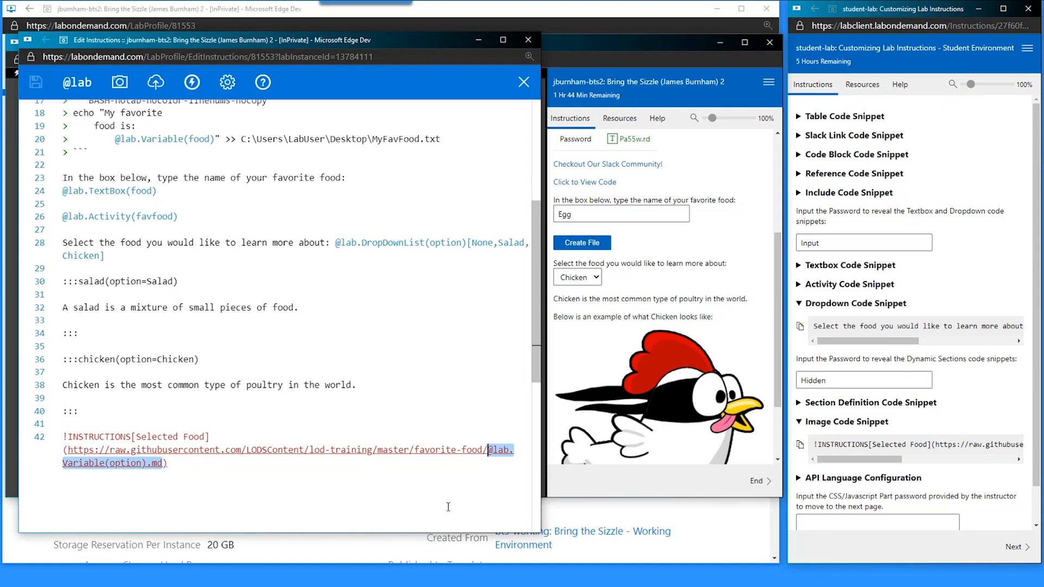
key("Up")
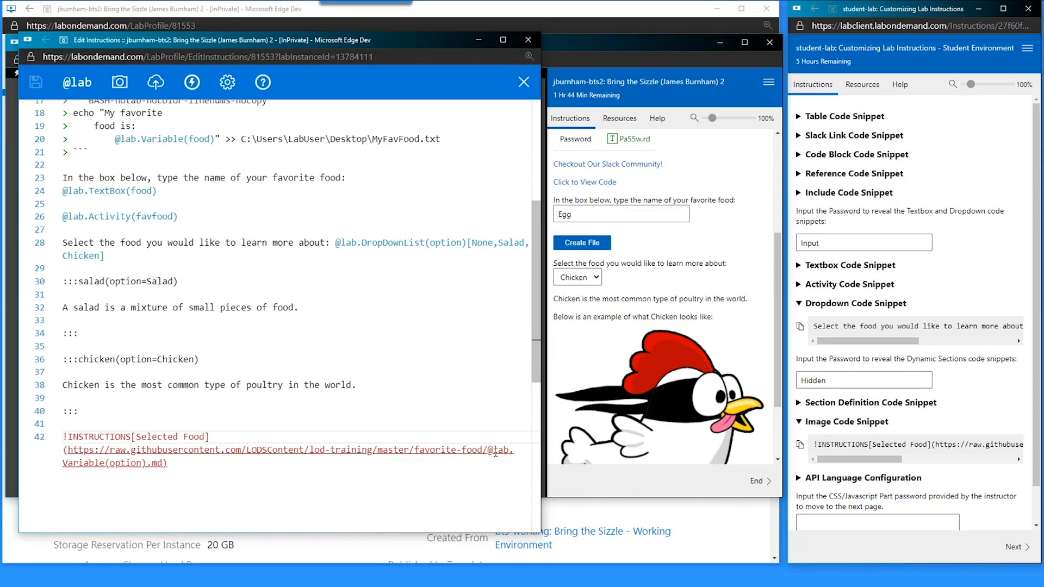
left_click_drag(487, 450, 146, 463)
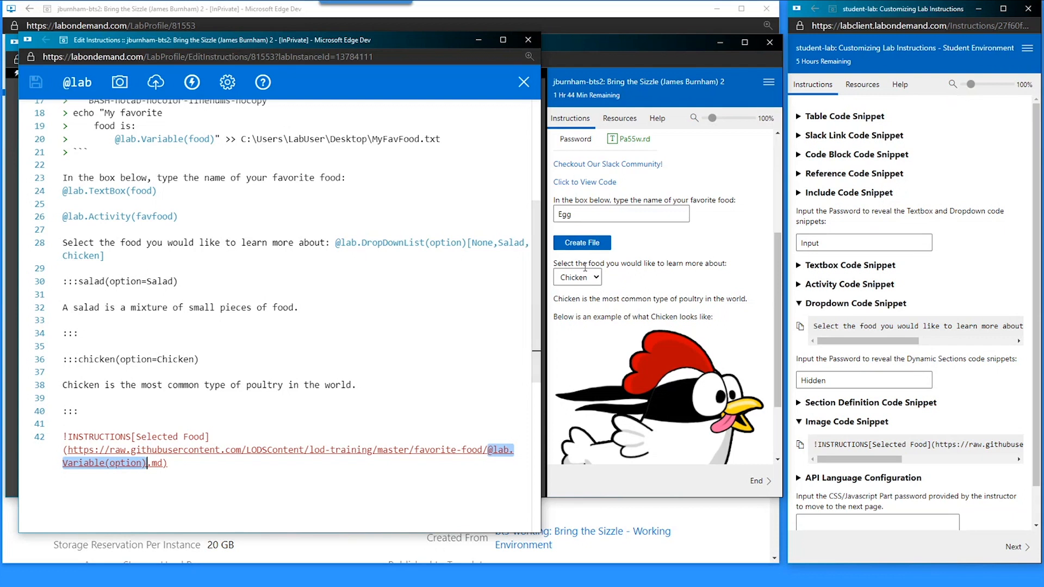
left_click(575, 283)
left_click(568, 314)
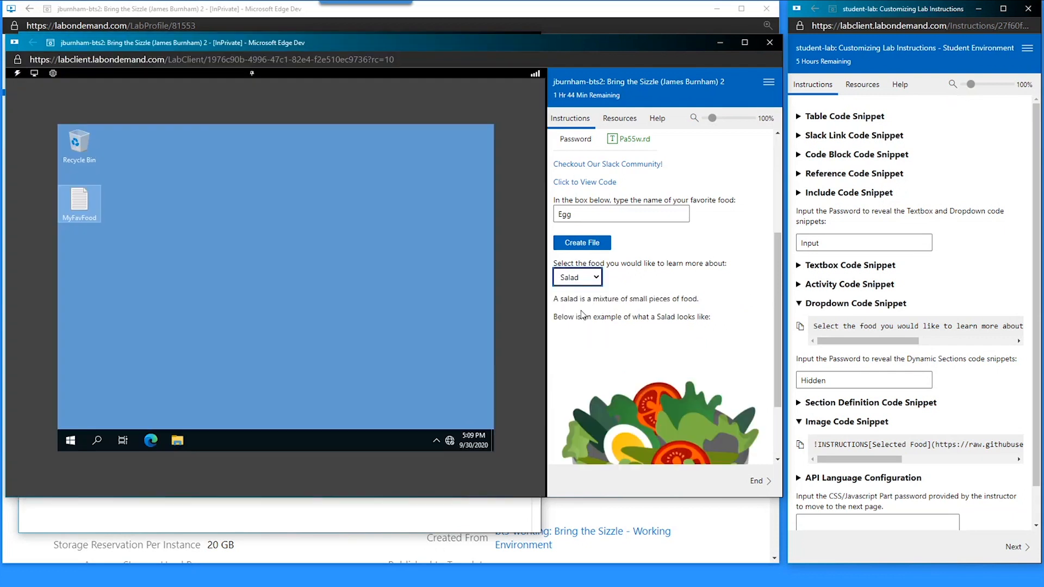
left_click(394, 523)
- Review the salad and chicken section blocks and the image link in the editor
left_click_drag(100, 410, 67, 281)
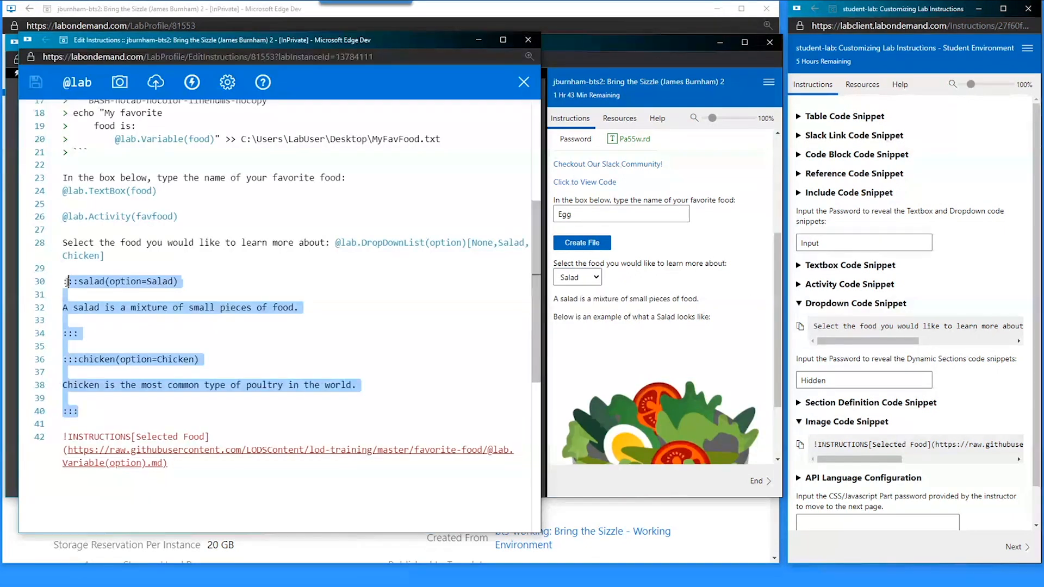
left_click(136, 450)
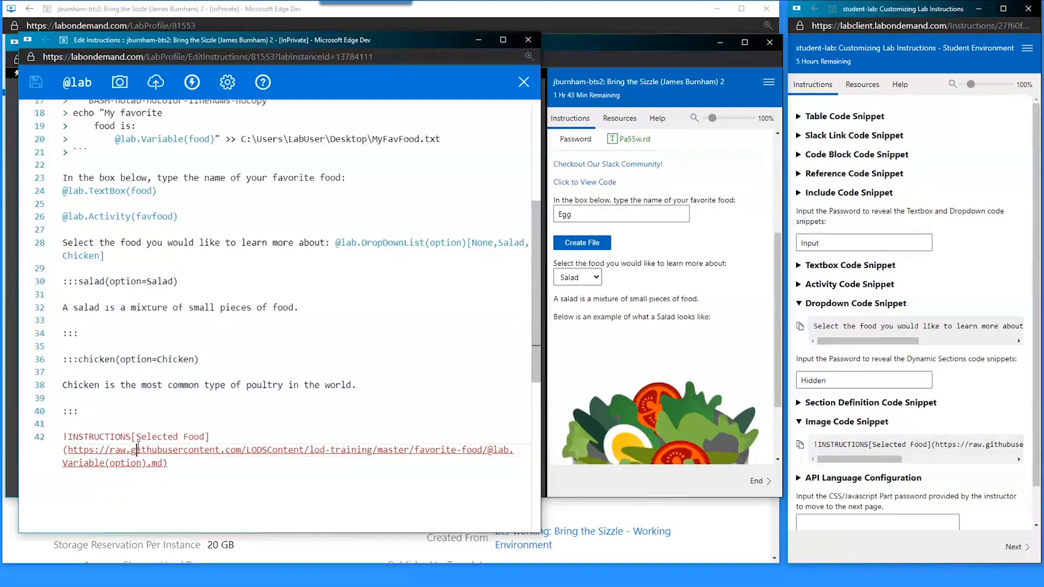
left_click(186, 488)
scroll(611, 332, "down", 2)
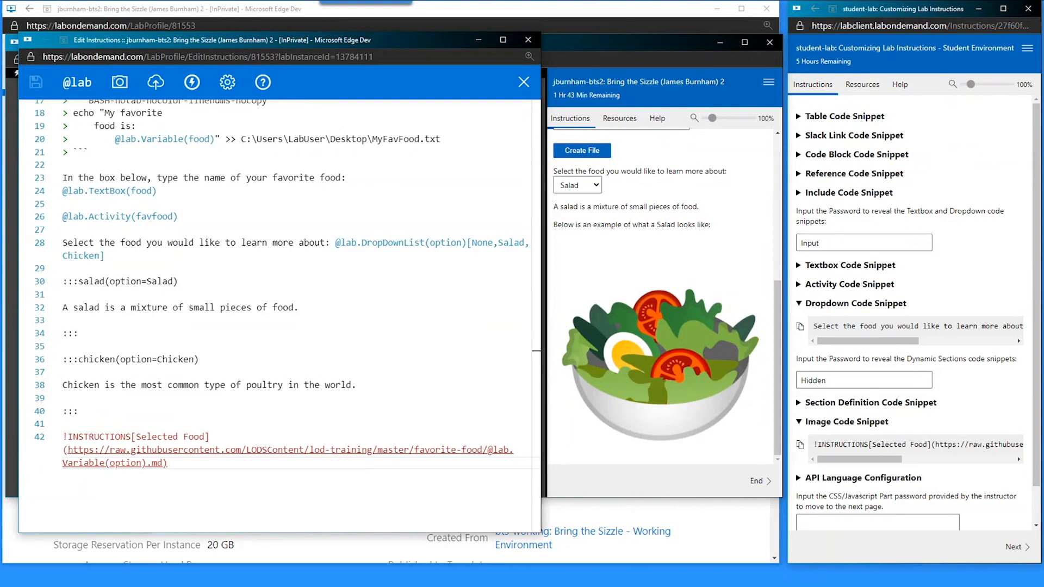
scroll(238, 378, "up", 5)
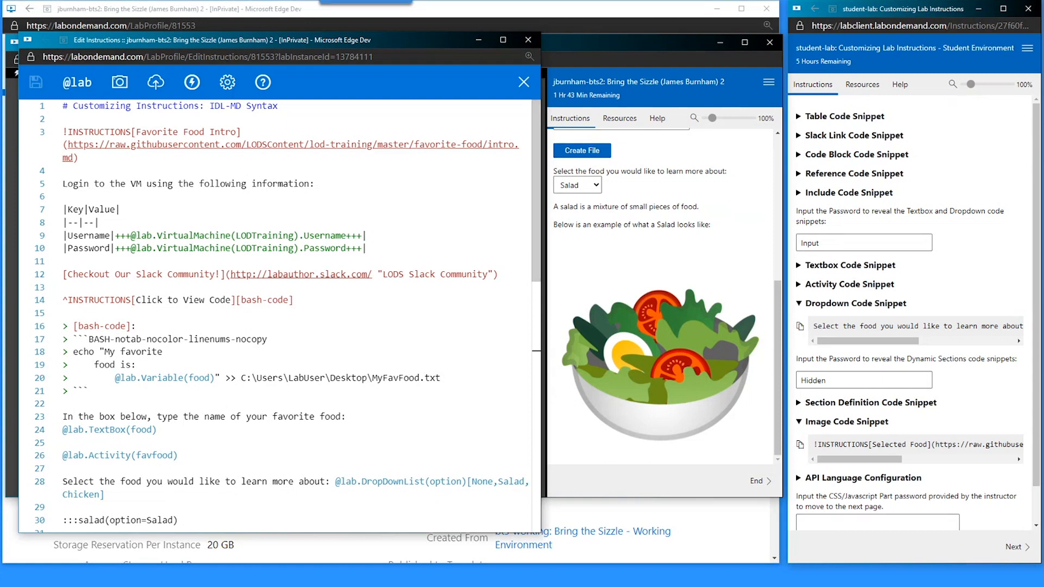
- Copy the API Language Configuration snippet, paste it on line 3 below the title, and save
left_click(799, 422)
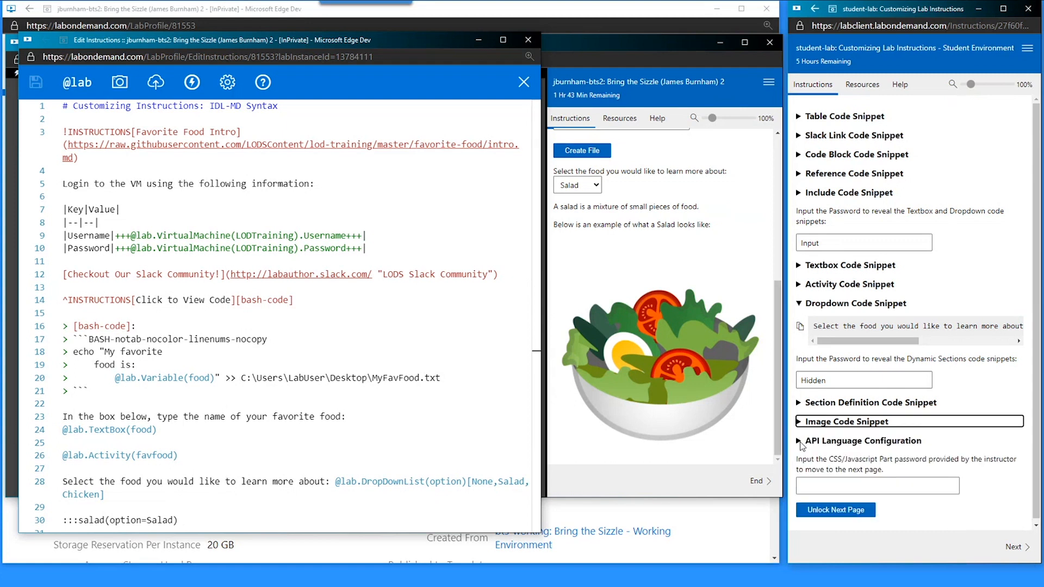
left_click(800, 442)
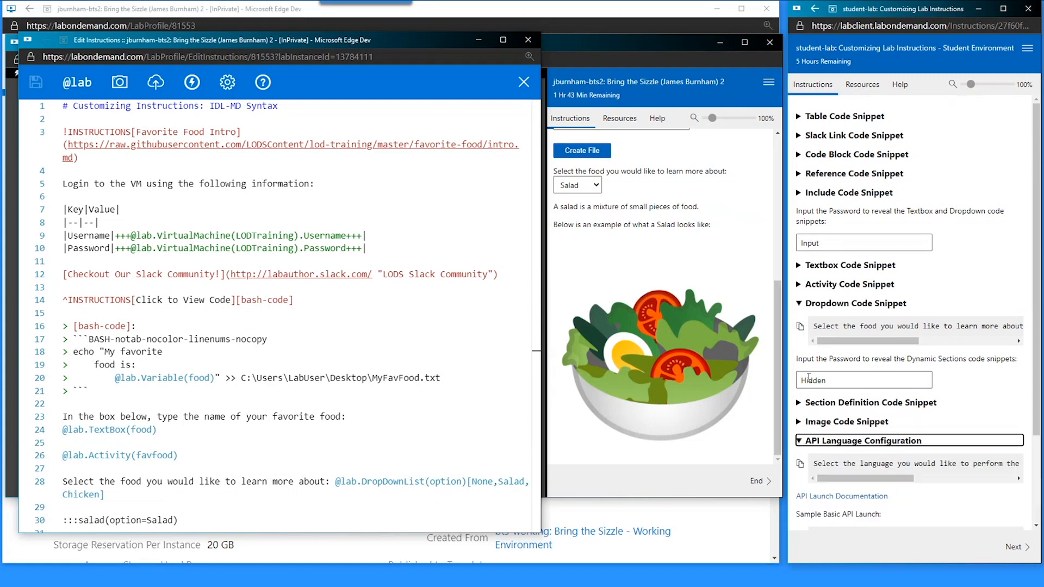
scroll(816, 401, "down", 1)
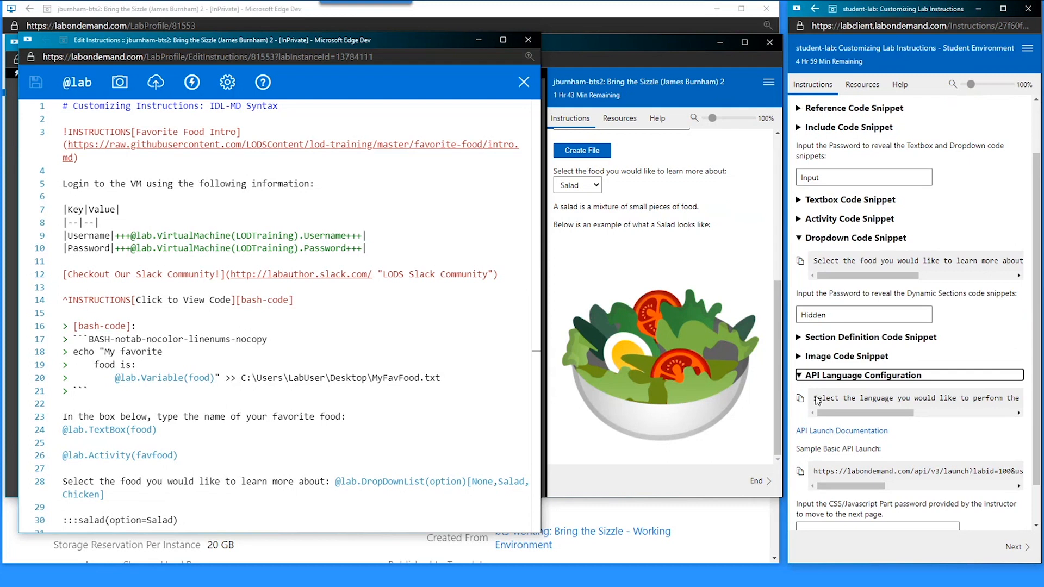
left_click(800, 399)
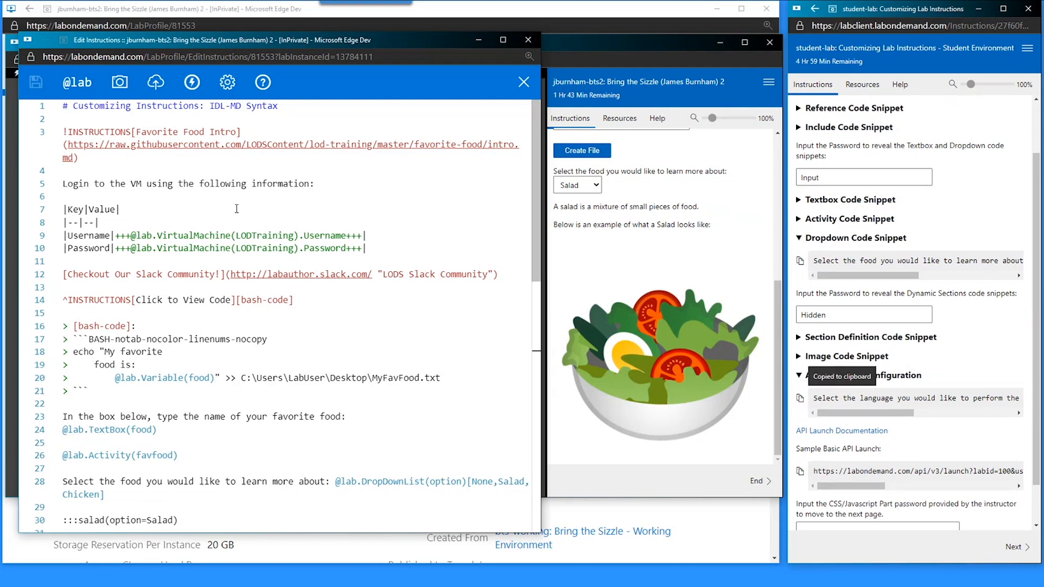
left_click(87, 123)
key("Return")
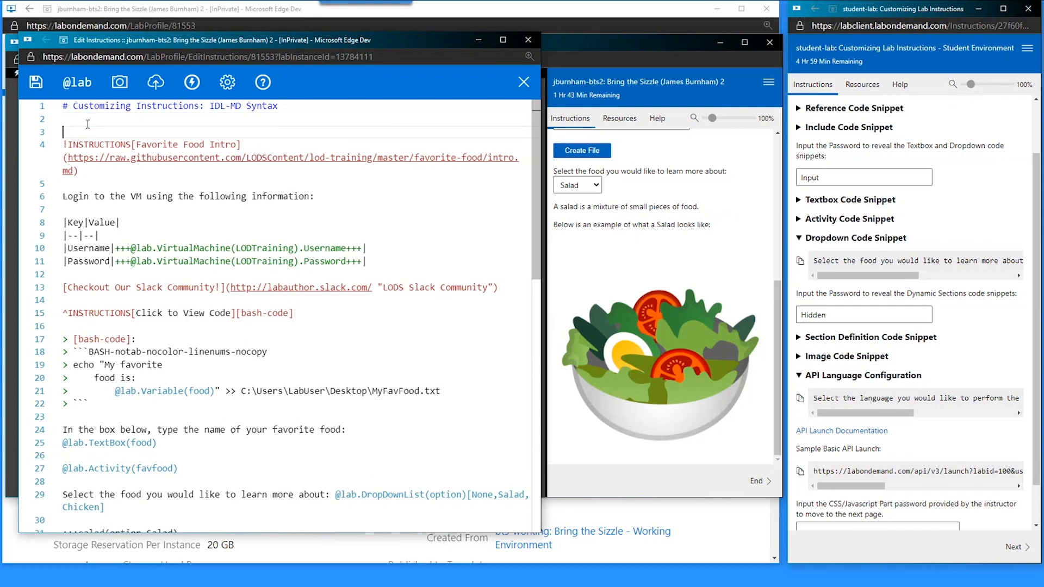
key("ctrl+v")
key("Return")
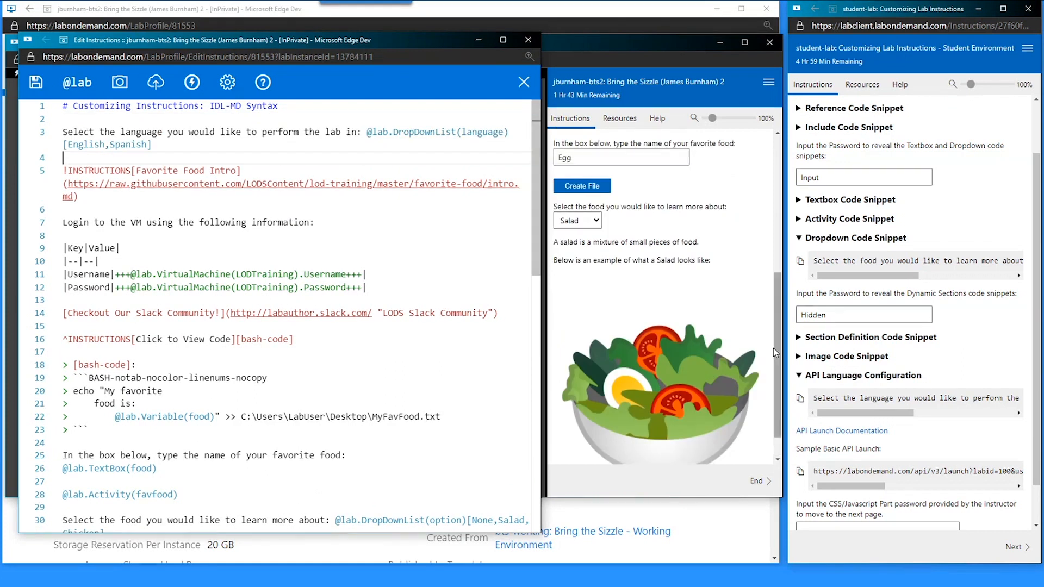
scroll(586, 311, "up", 5)
key("ctrl+s")
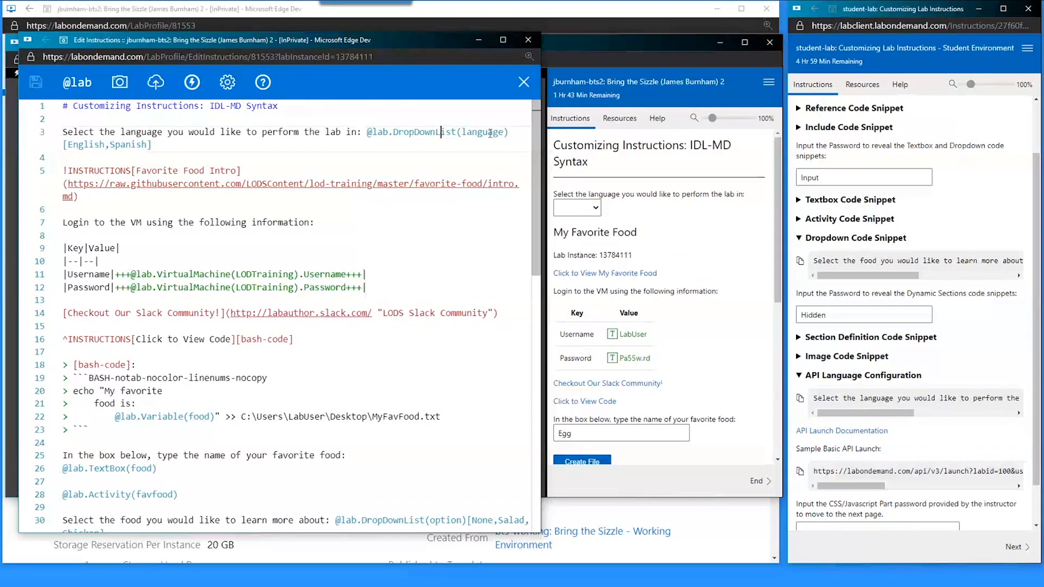
- Switch the preview's language dropdown between Spanish and English, ending on Spanish
left_click_drag(503, 132, 462, 133)
double_click(101, 145)
double_click(120, 144)
left_click(572, 319)
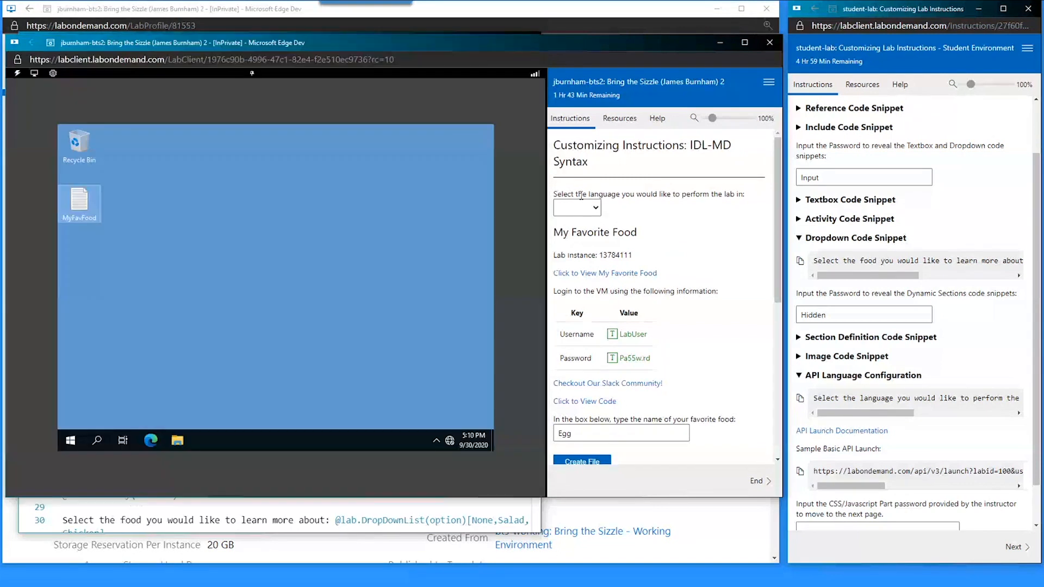
left_click(577, 207)
left_click(577, 245)
left_click(576, 207)
left_click(571, 227)
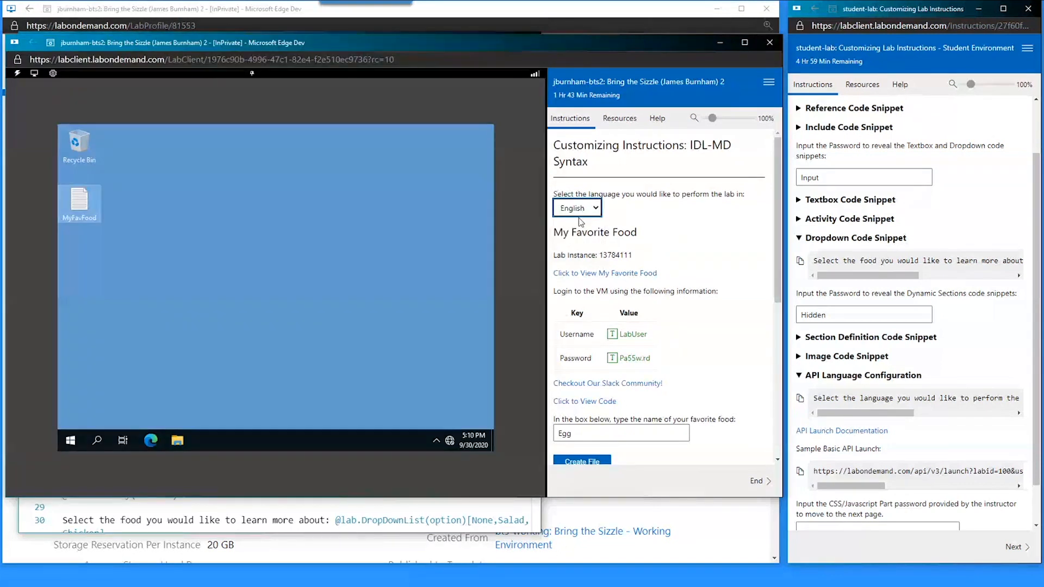
left_click(576, 208)
left_click(573, 246)
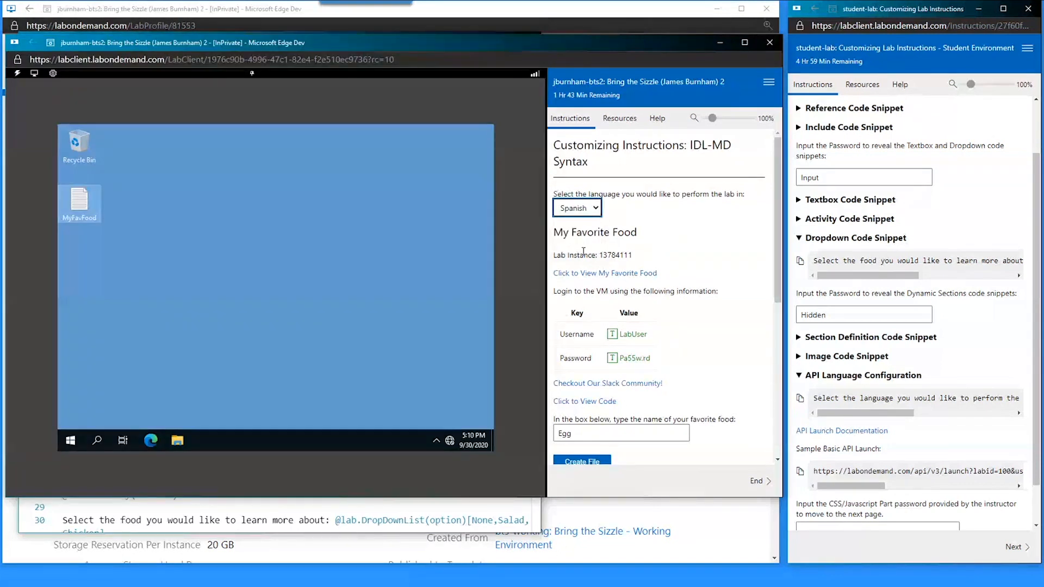
left_click(412, 506)
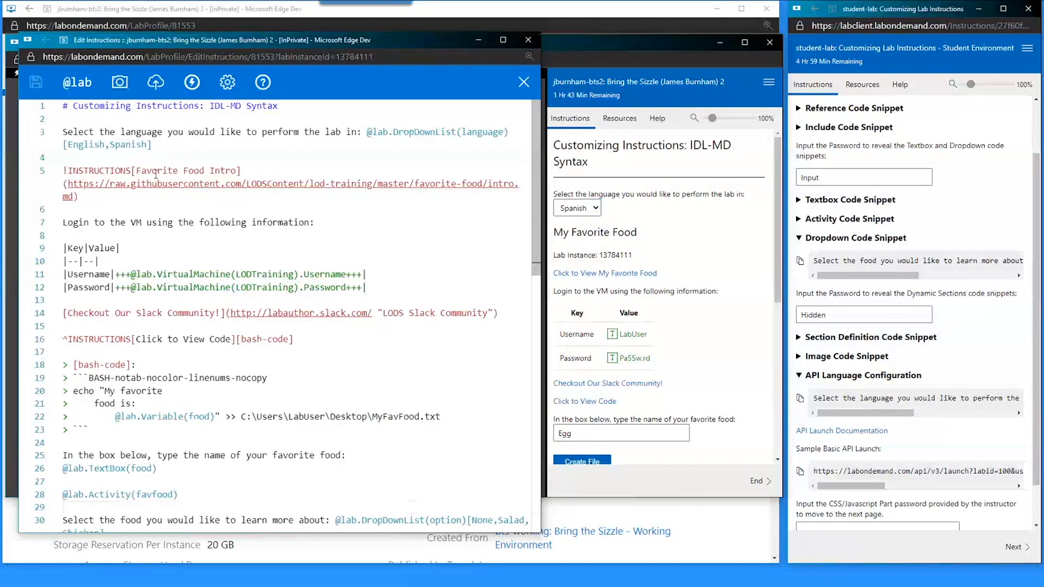
left_click(175, 201)
double_click(80, 175)
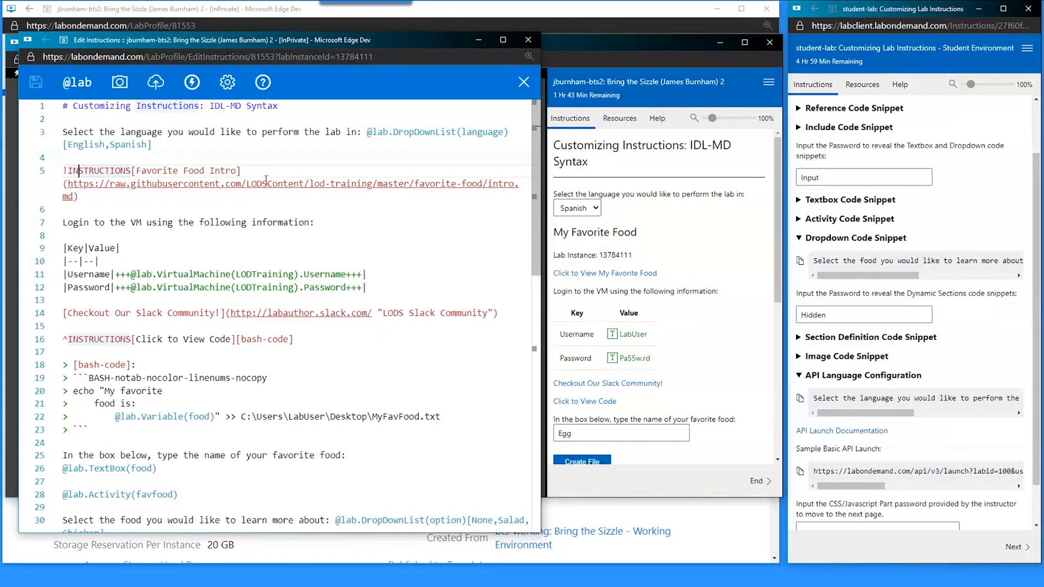
left_click(515, 184)
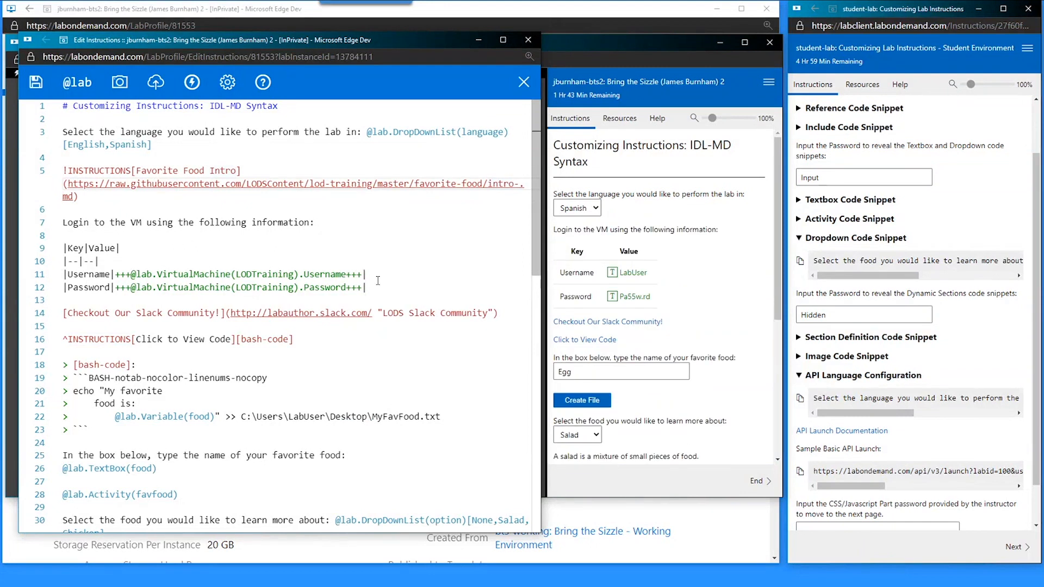
type("-@lab.")
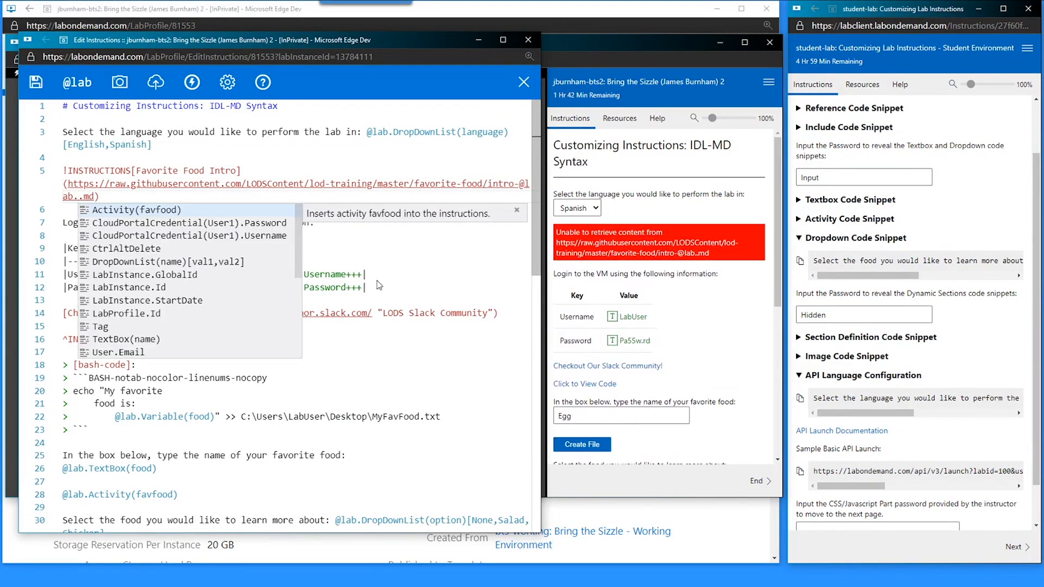
type("var")
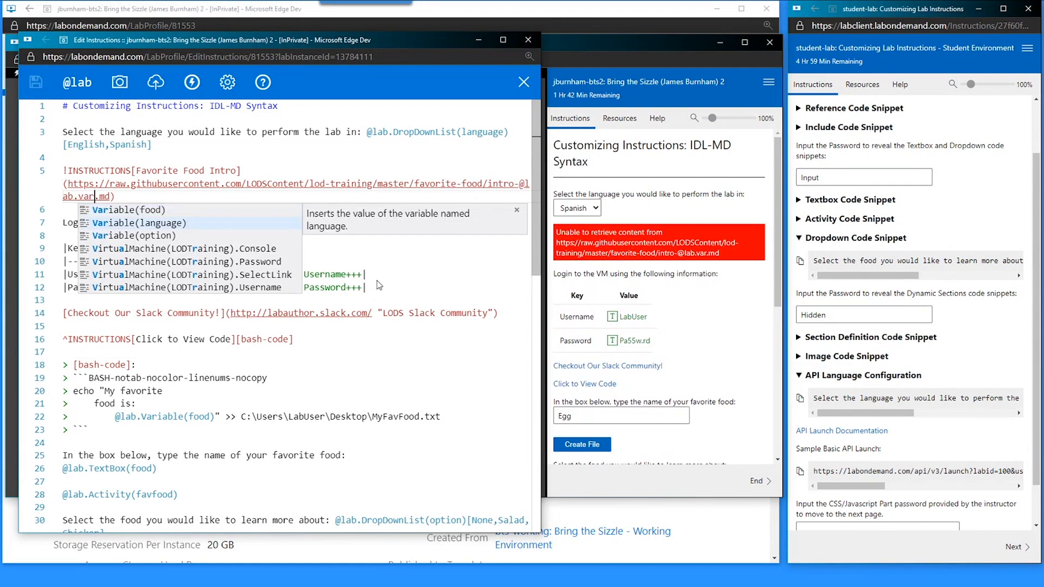
key("Return")
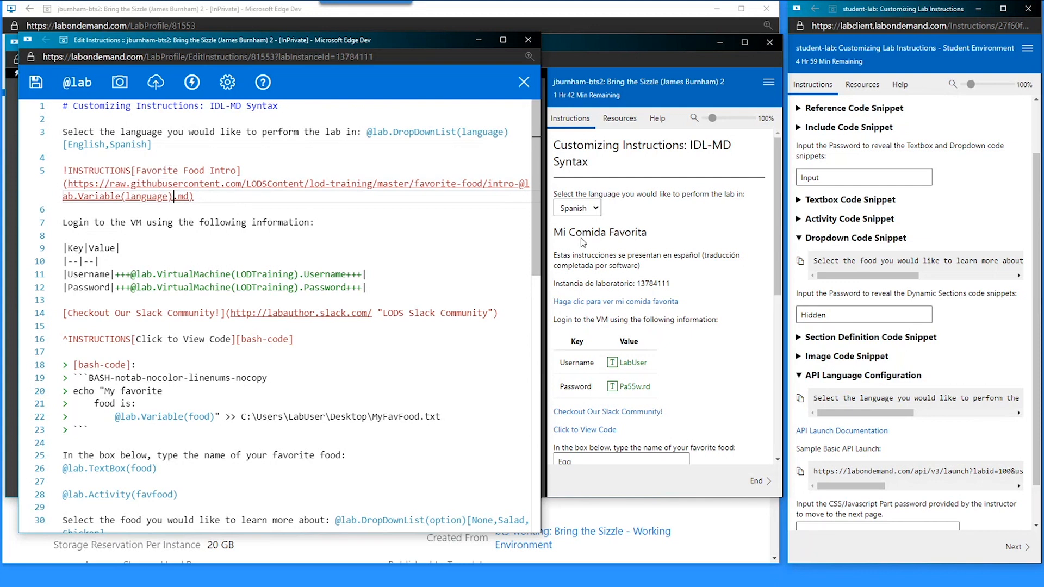
- Toggle the preview language between Spanish and English, finishing on English
left_click(580, 212)
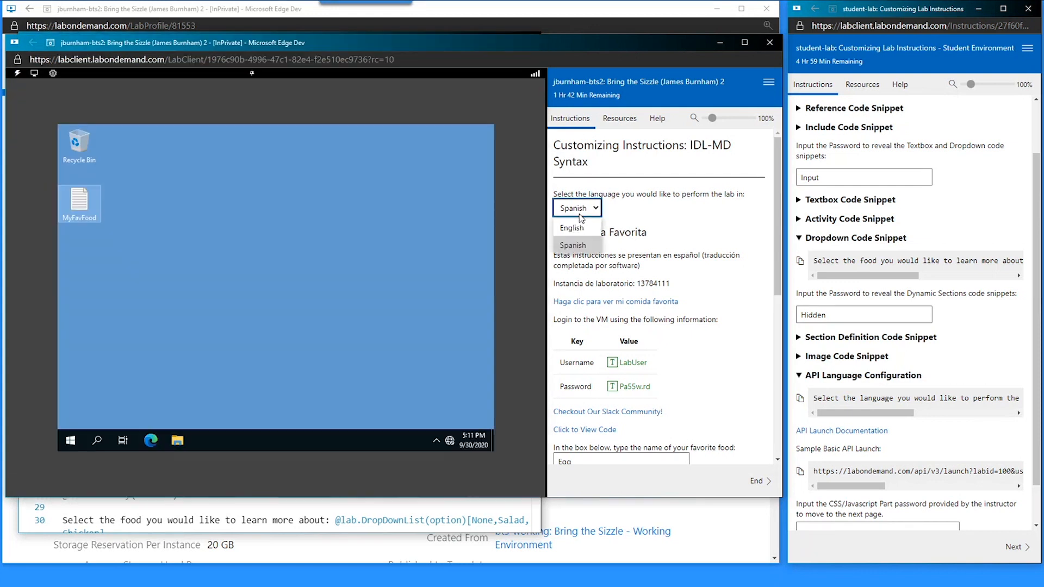
left_click(584, 211)
left_click(573, 246)
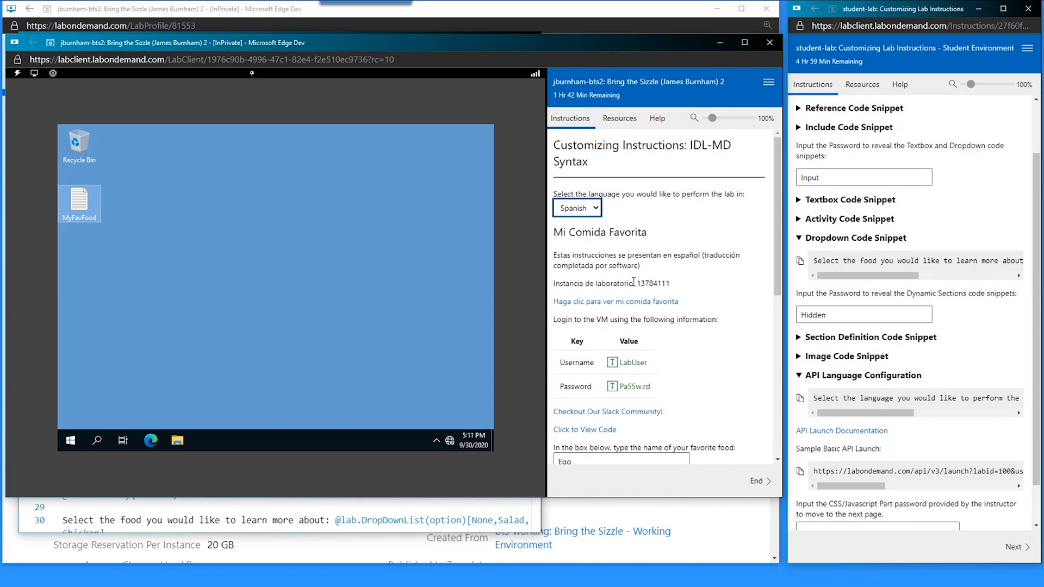
left_click(593, 213)
left_click(586, 231)
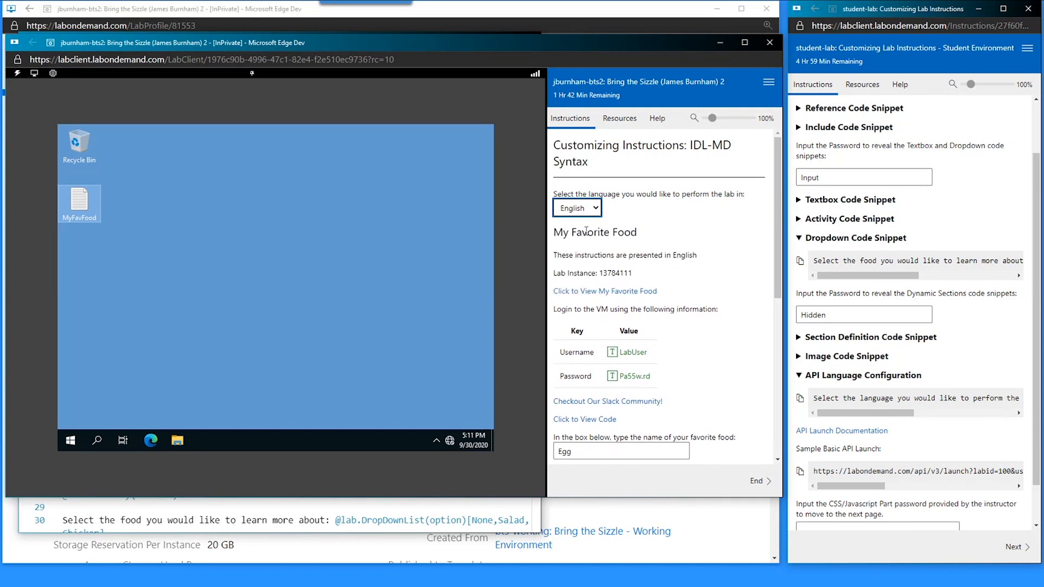
left_click(317, 514)
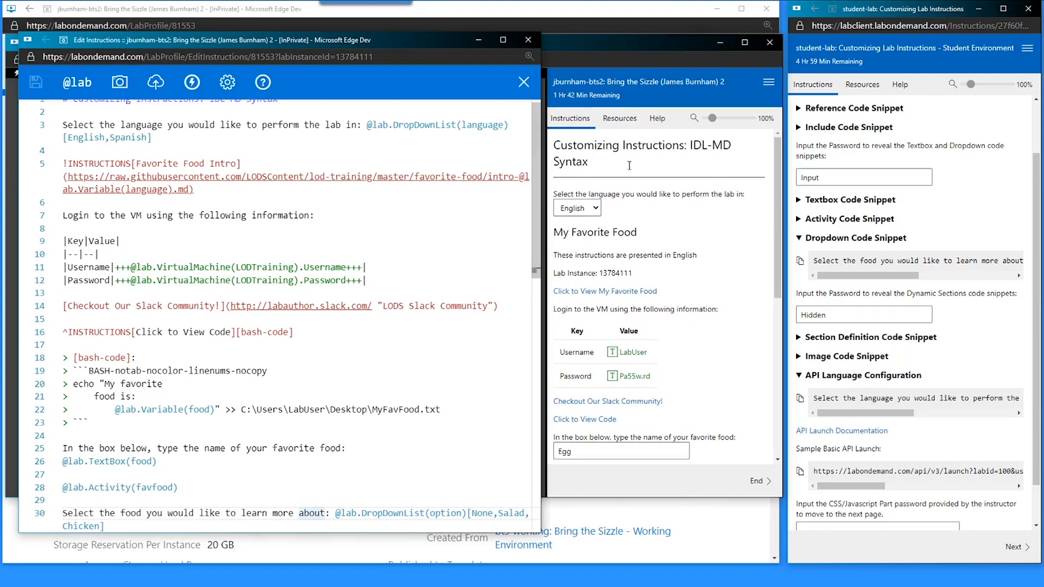
left_click(577, 208)
left_click(584, 233)
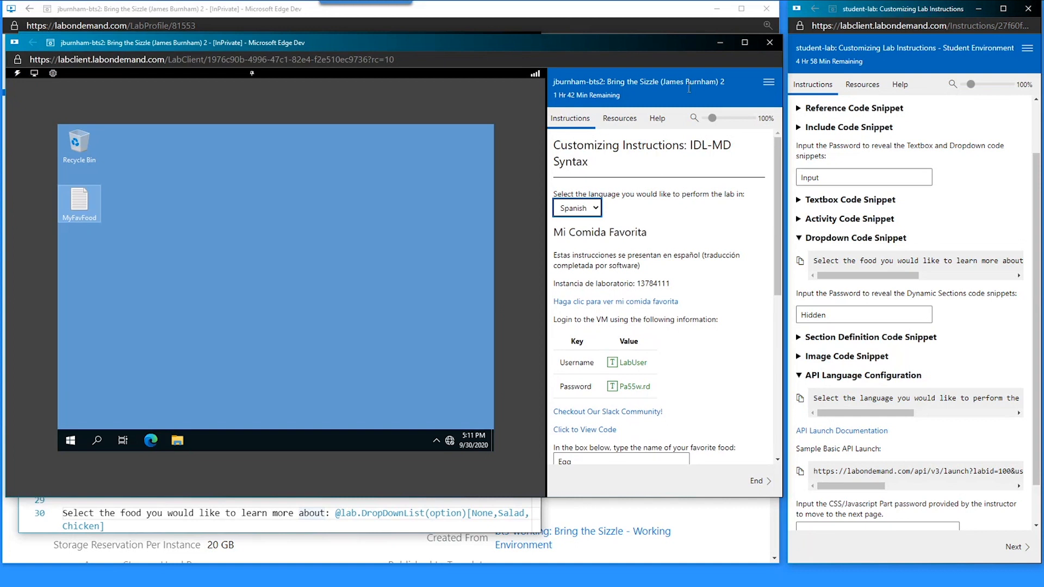
left_click(579, 210)
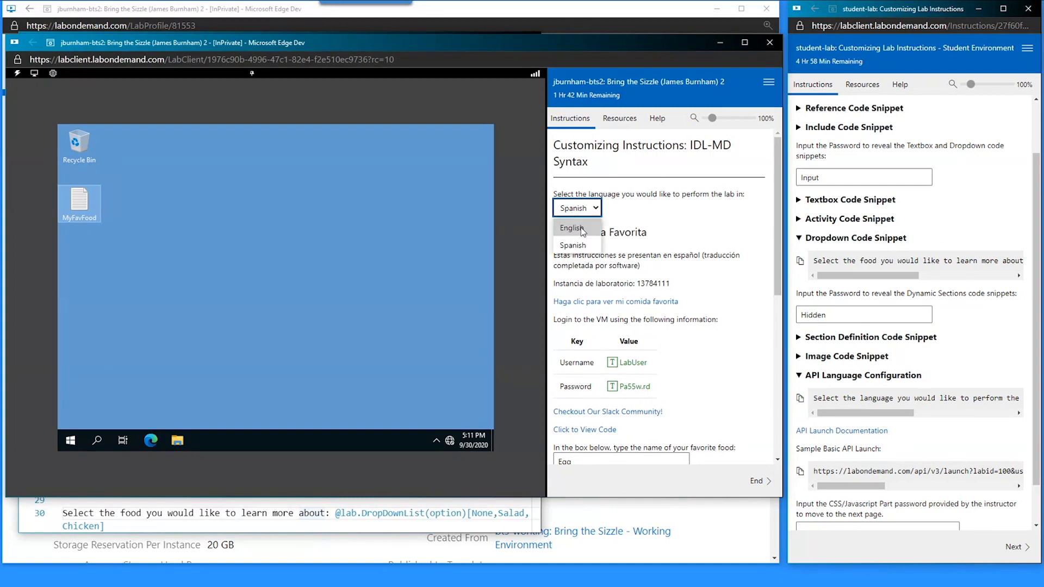
left_click(572, 228)
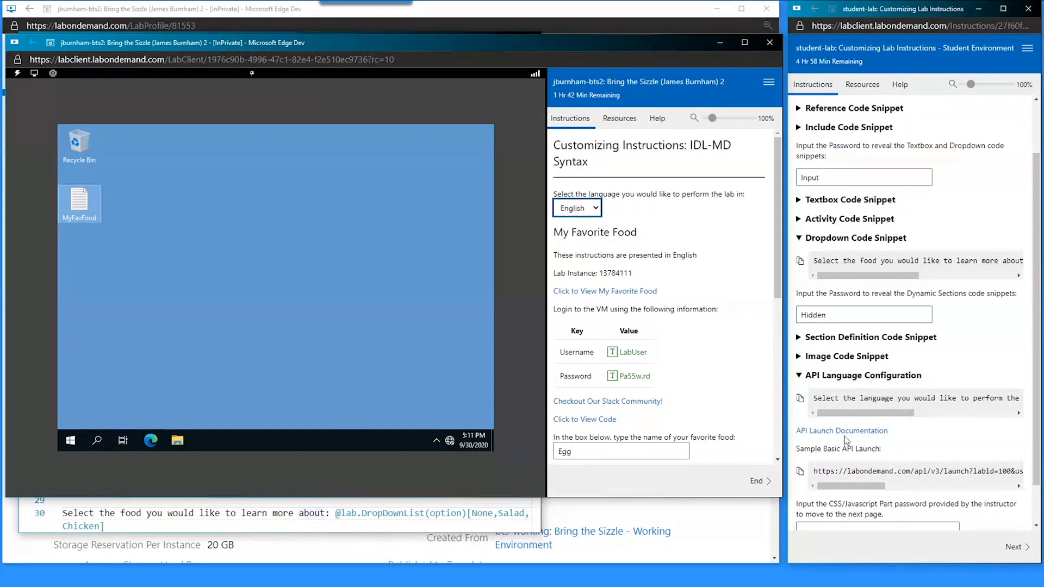
- Copy the Sample Basic API Launch URL and paste it on line 47 below the Selected Food include
left_click_drag(901, 445, 798, 433)
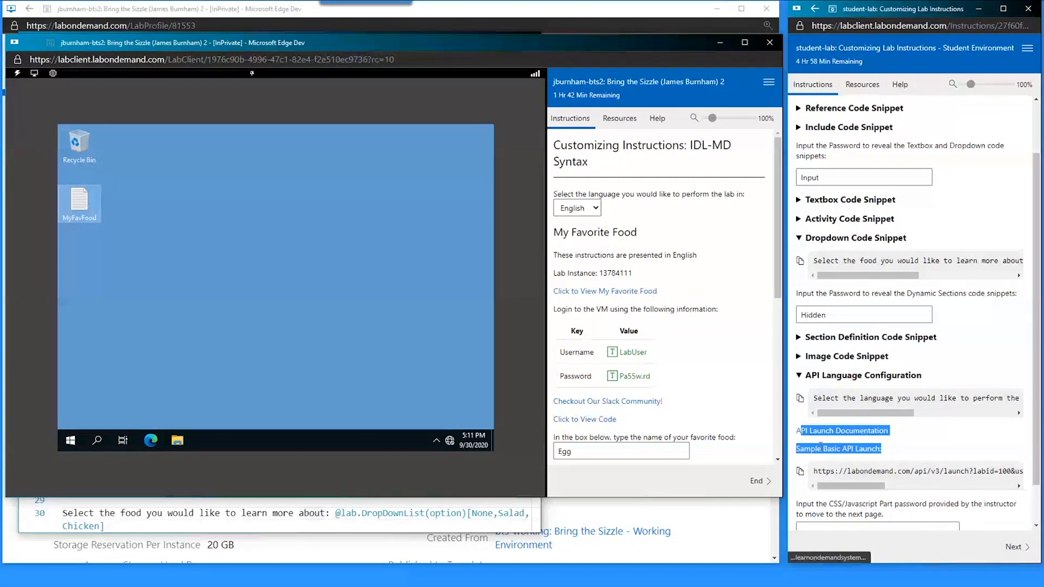
left_click(892, 450)
left_click(800, 477)
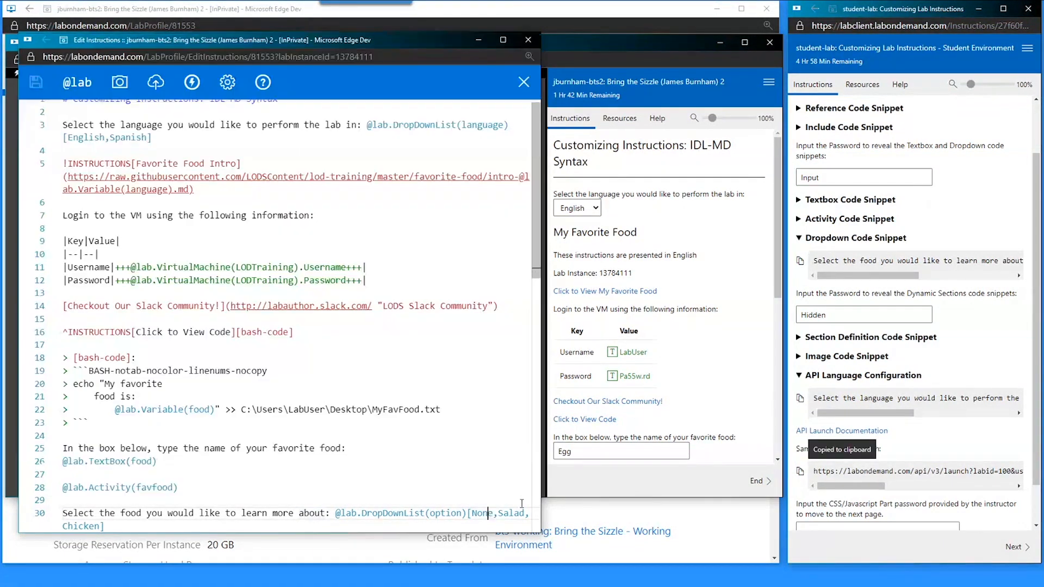
left_click(521, 504)
scroll(211, 251, "down", 9)
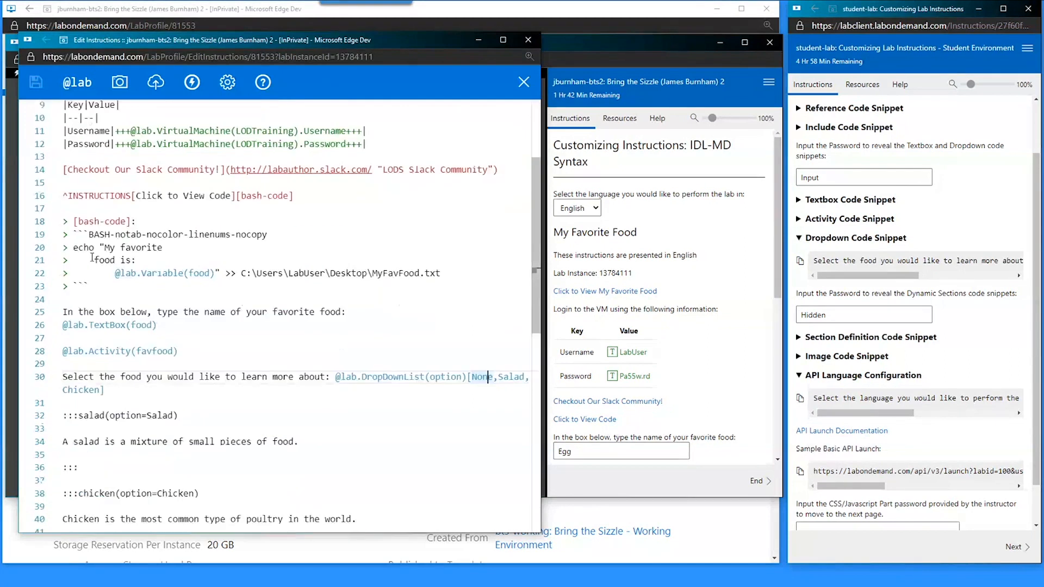
left_click(211, 252)
key("Return")
key("Return")
key("Return")
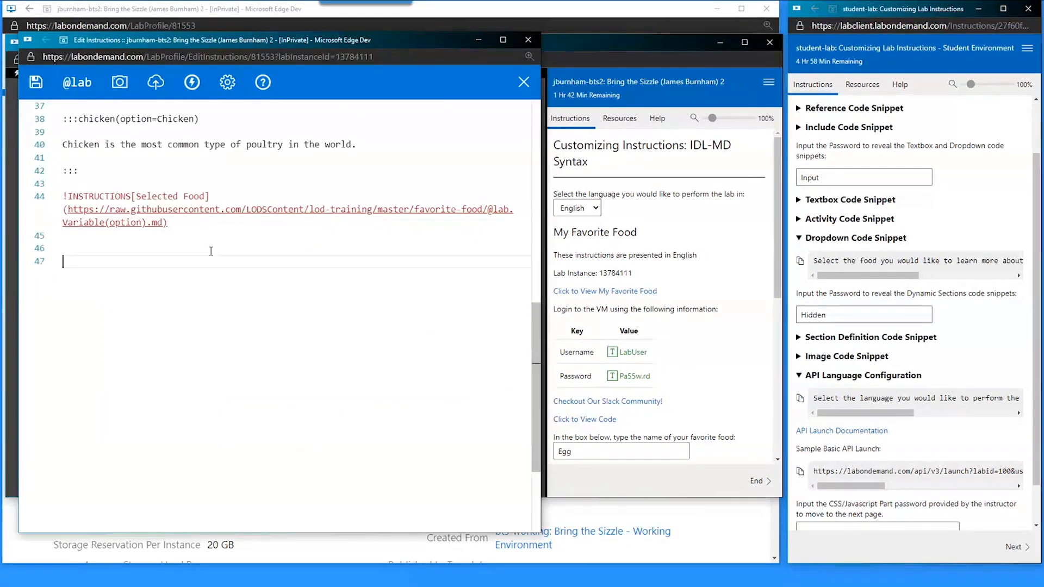
key("ctrl+v")
key("Return")
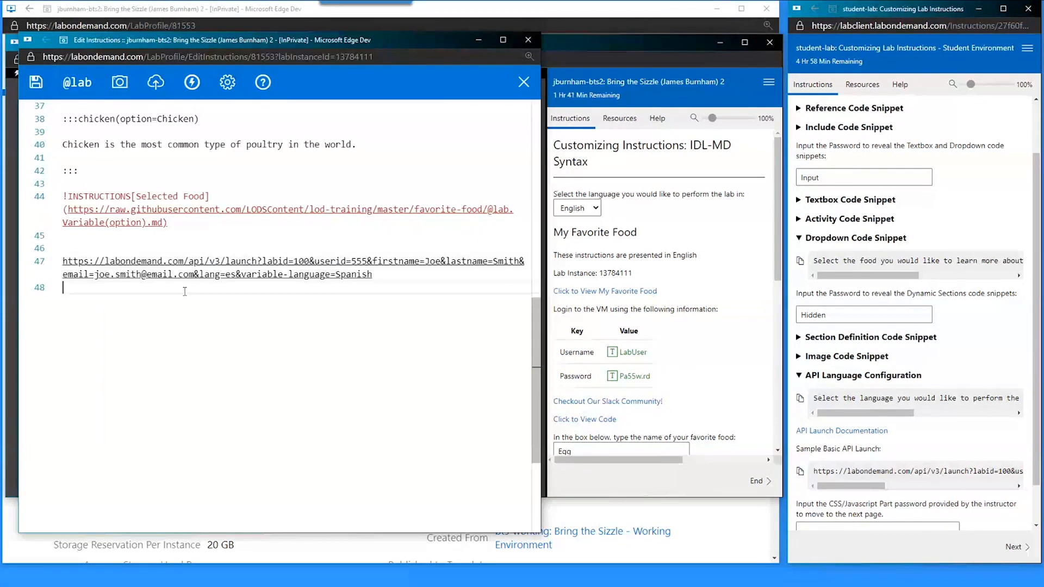
- Examine the URL's lang=es and variable-language=Spanish parameters
left_click_drag(192, 274, 62, 261)
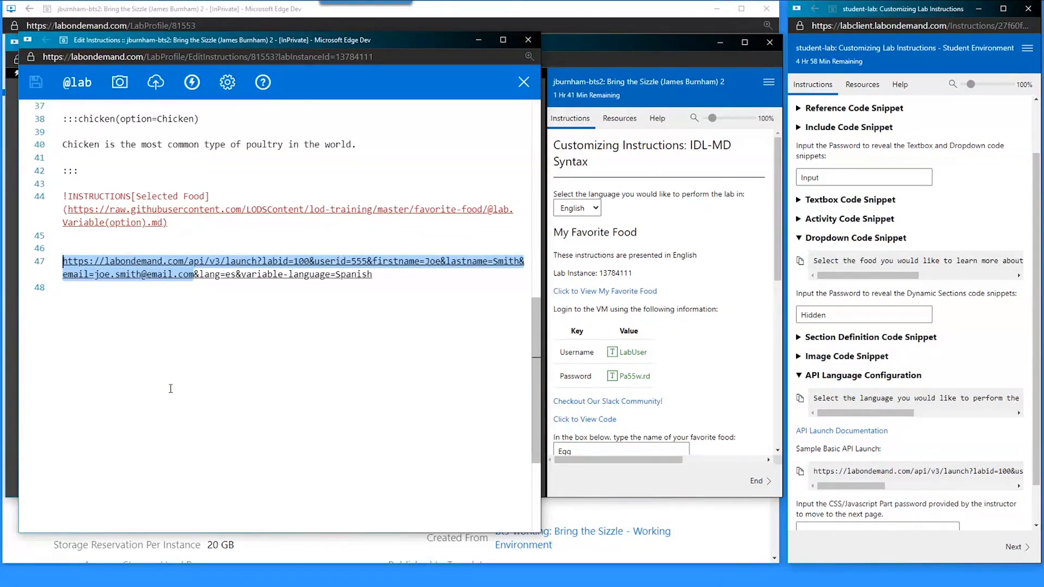
left_click(379, 277)
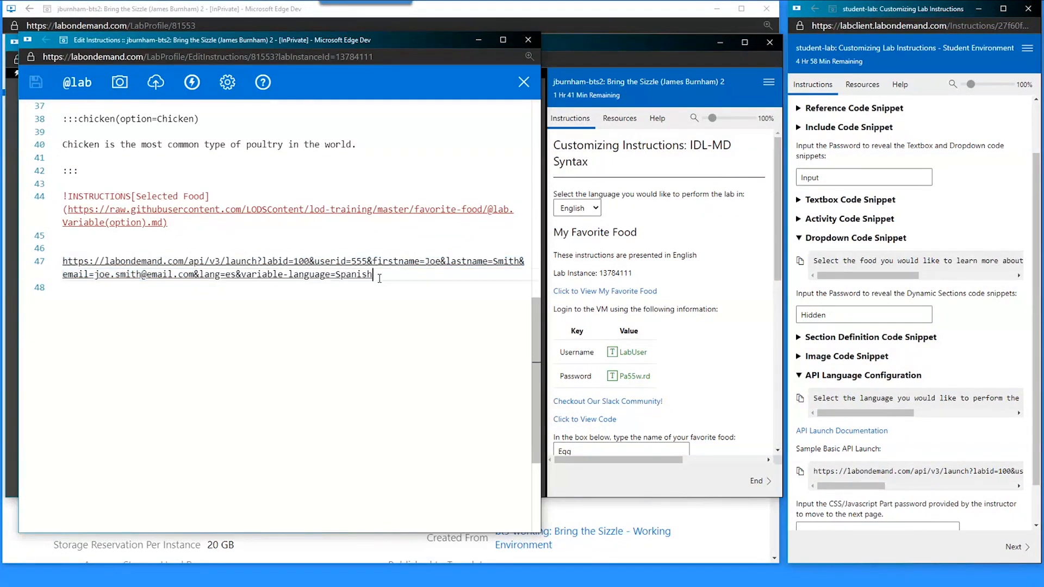
left_click_drag(379, 277, 193, 275)
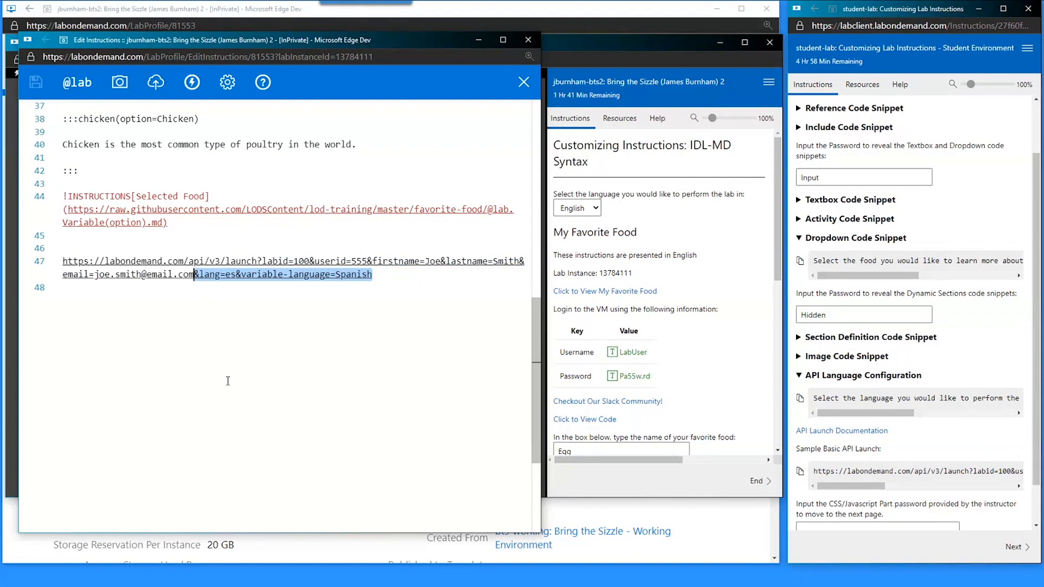
double_click(217, 276)
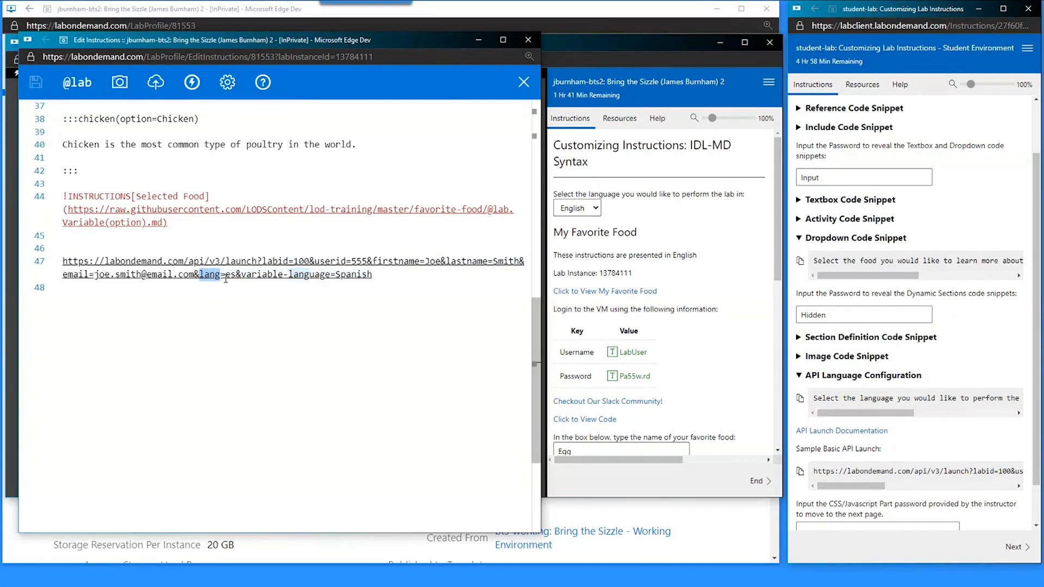
double_click(230, 275)
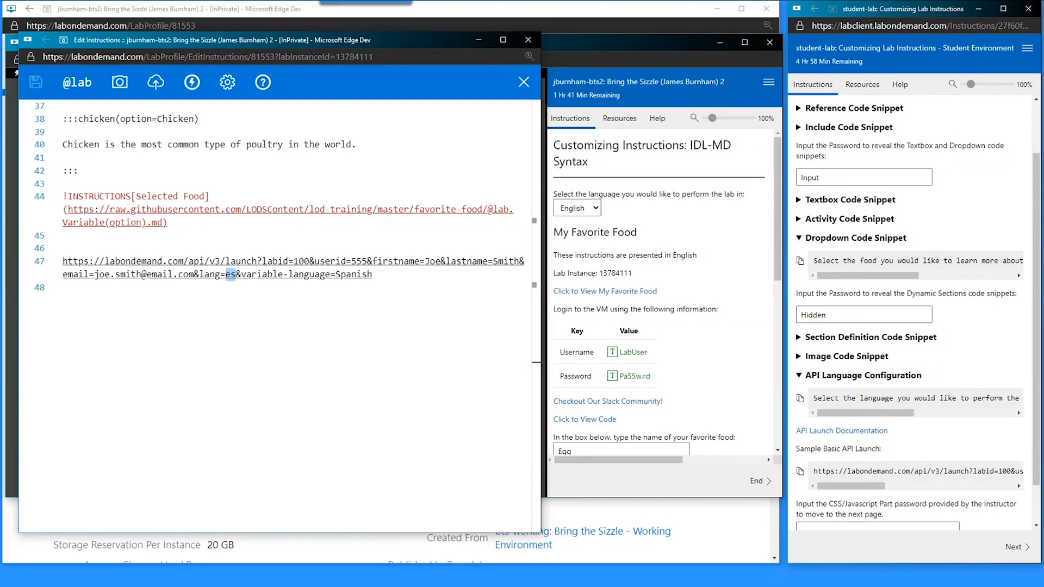
left_click(226, 274)
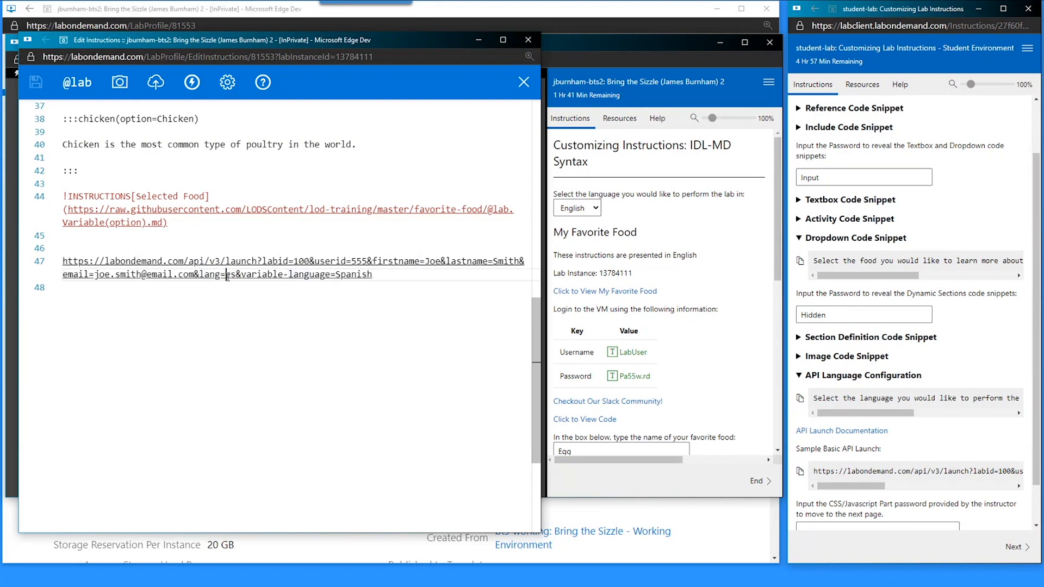
left_click_drag(226, 275, 236, 275)
left_click(239, 275)
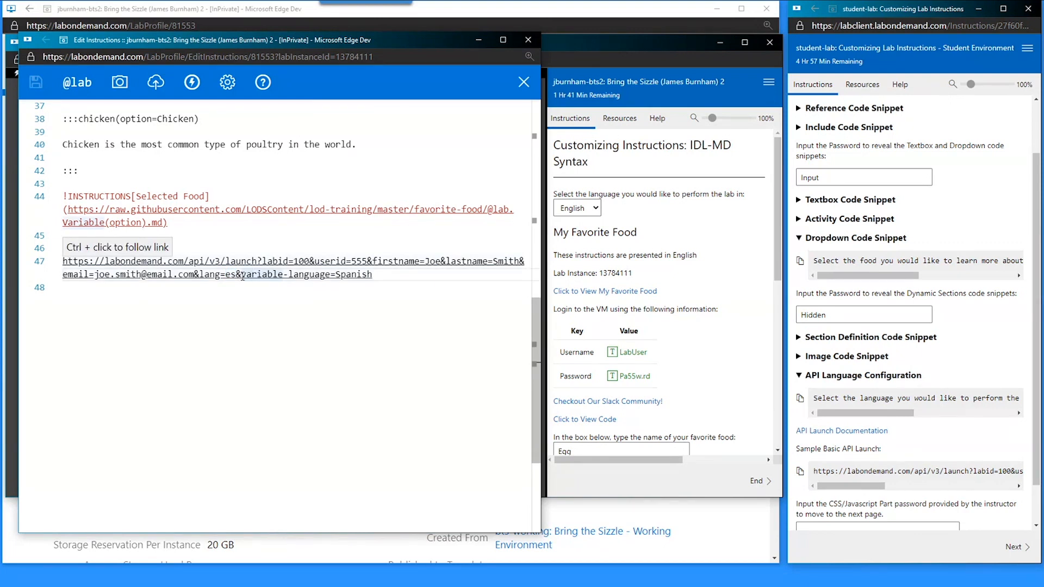
left_click_drag(243, 276, 283, 278)
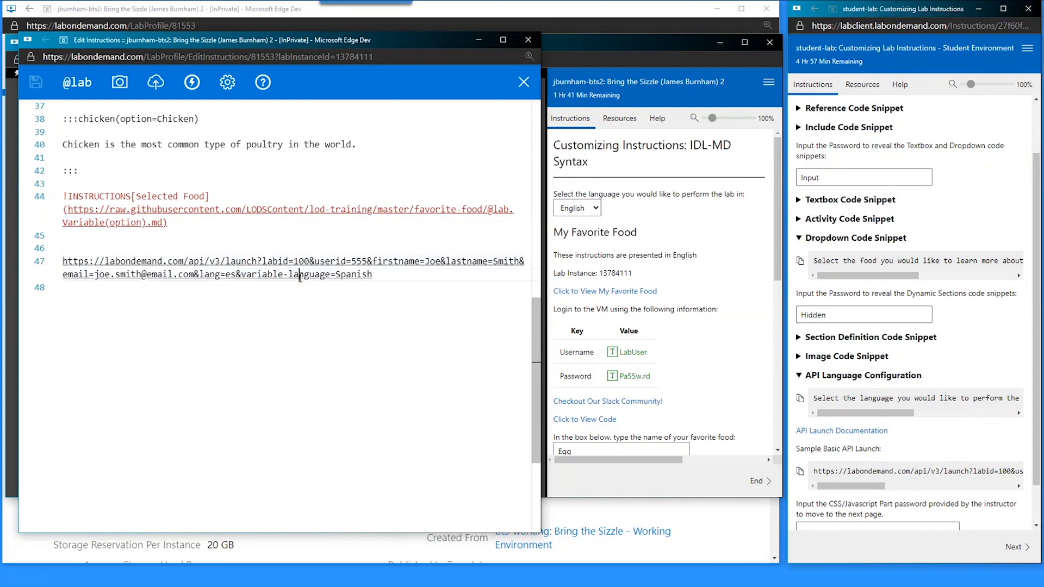
double_click(300, 282)
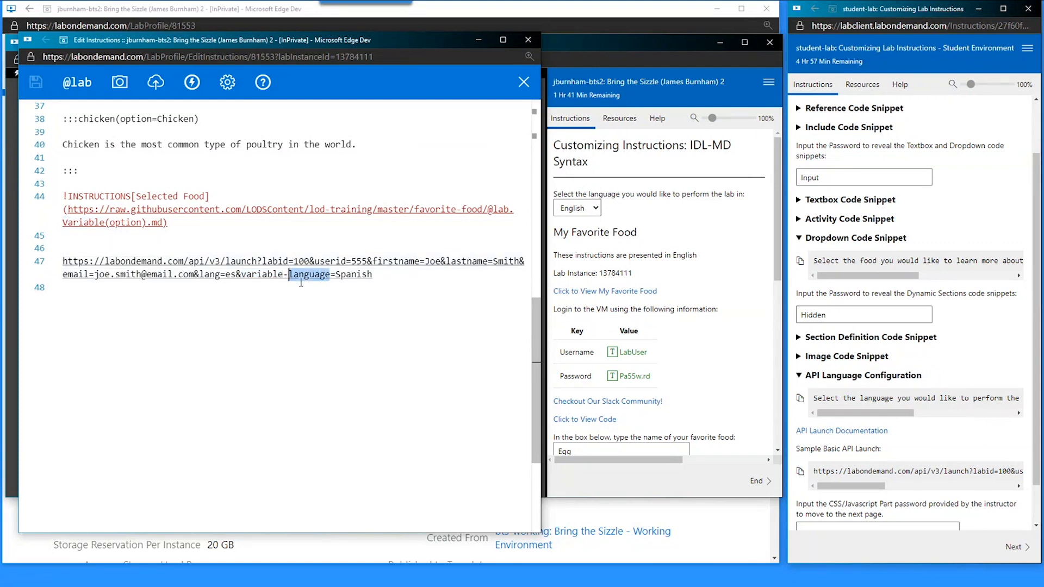
double_click(348, 274)
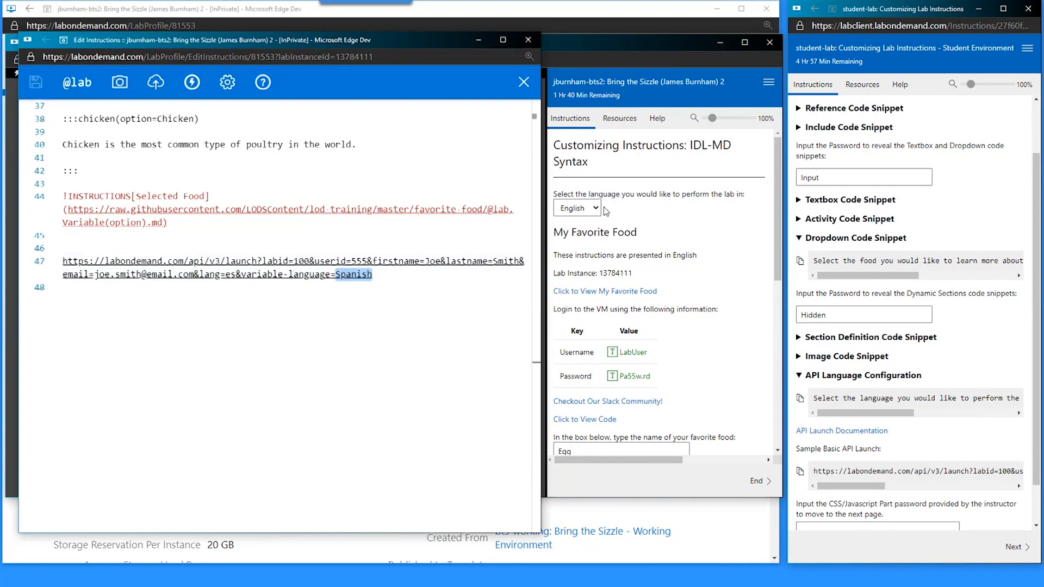
- Delete the pasted API launch URL and its empty line 47, then save the instructions
left_click_drag(561, 194, 562, 199)
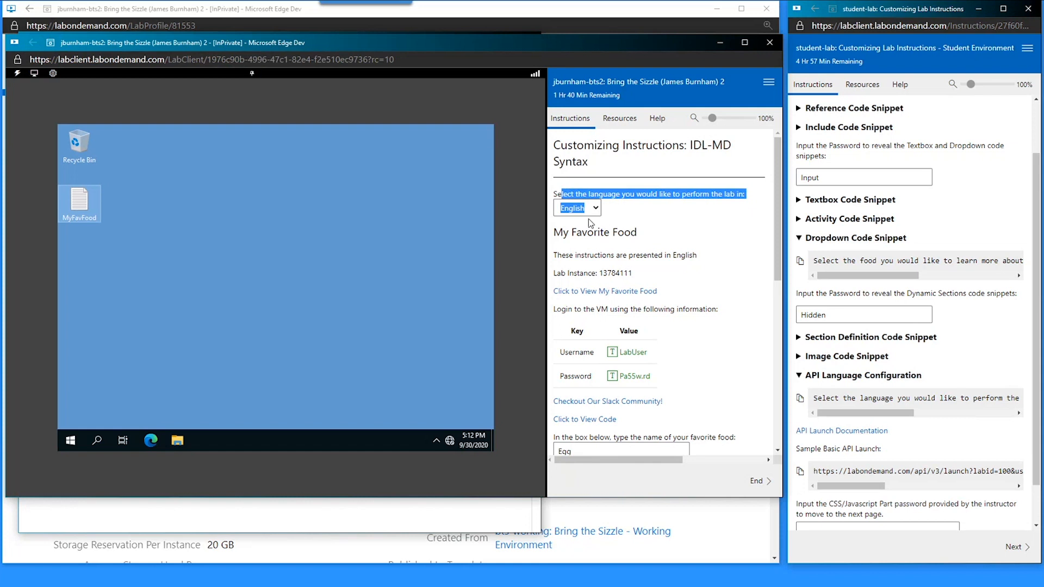
left_click(604, 245)
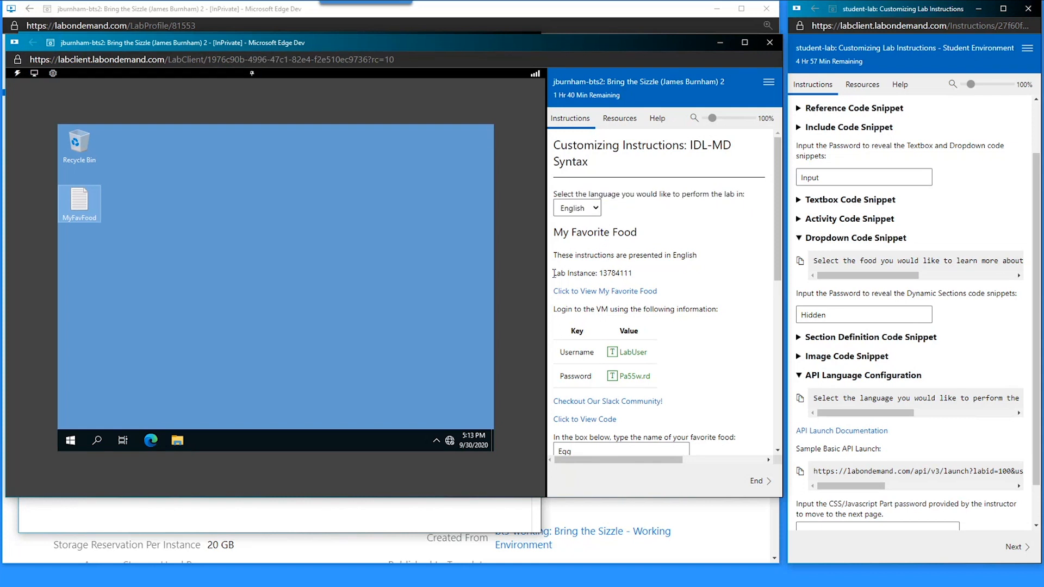
left_click(246, 503)
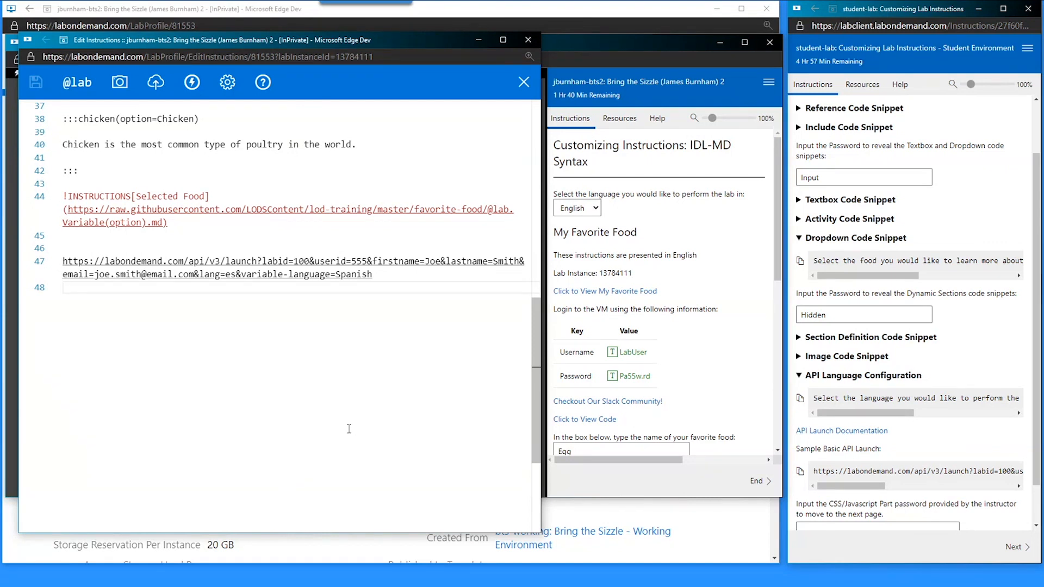
left_click(388, 263)
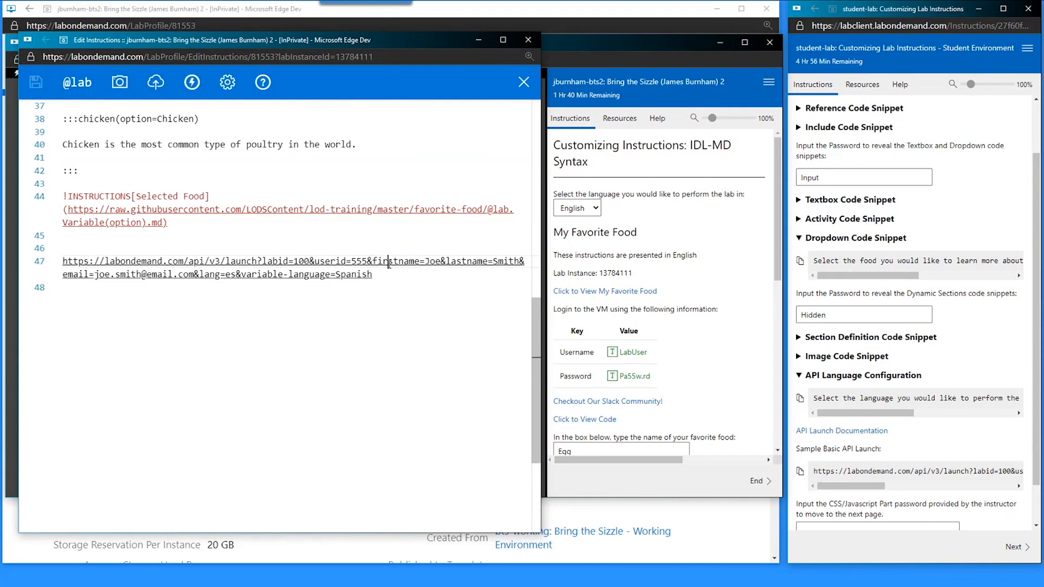
key("ctrl+x")
key("BackSpace")
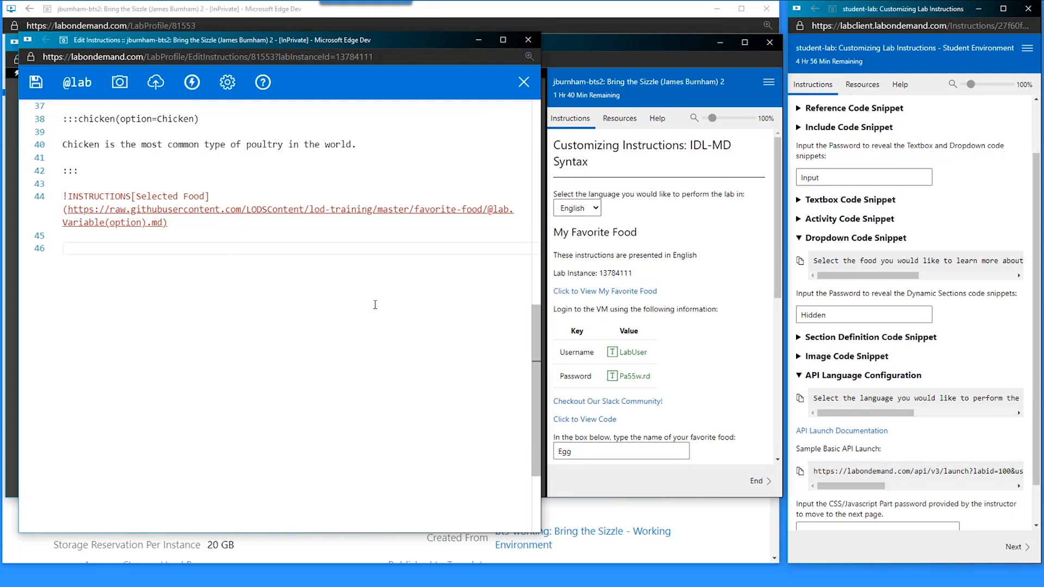
key("ctrl+s")
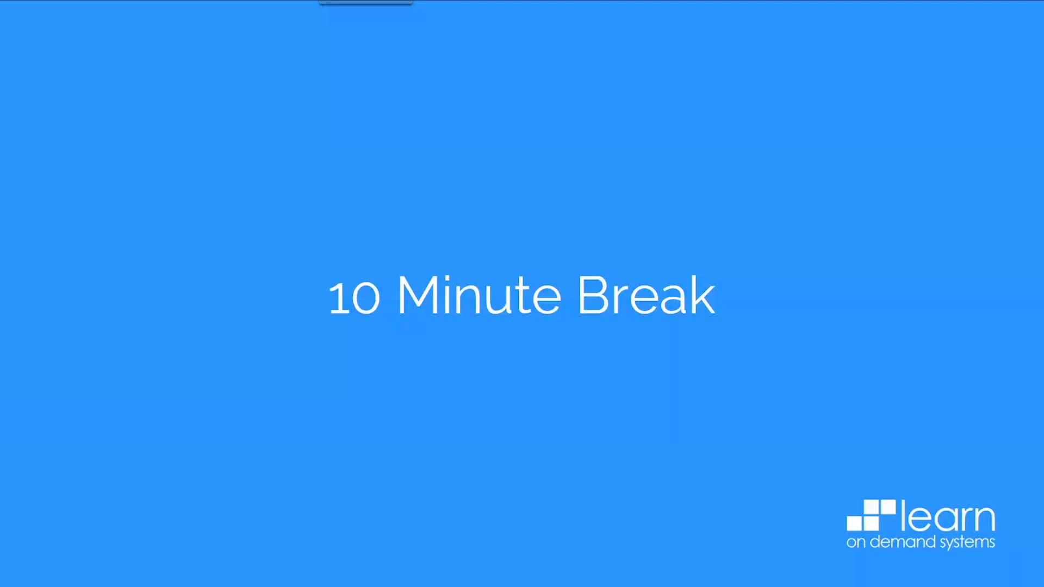
- Return to the lab window and advance to the CSS/Javascript Section Begins slide
key("alt+Tab")
left_click(732, 438)
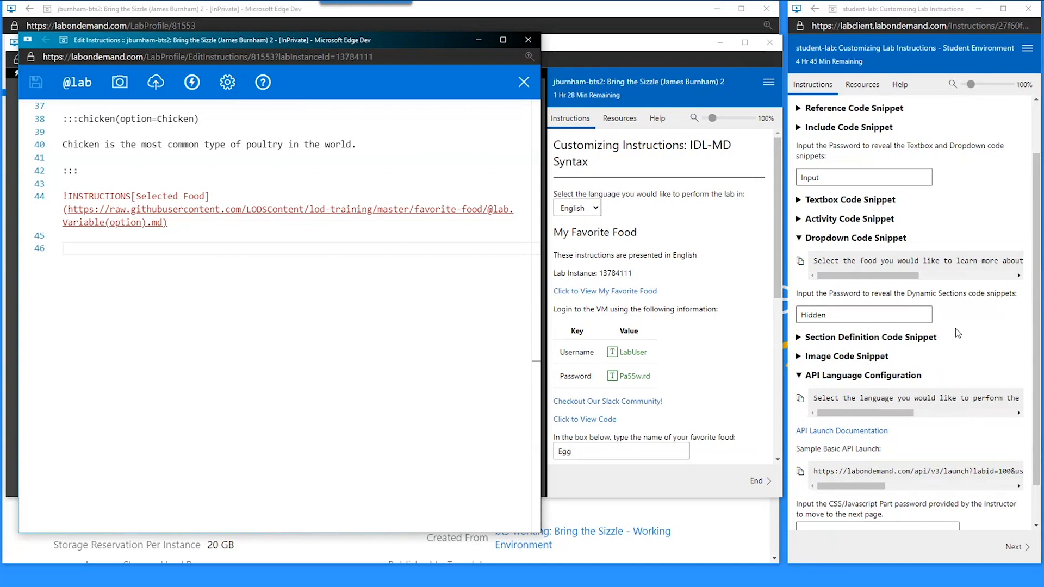
- Unlock the CSS/Javascript instructions page with its password and go to the next page
scroll(941, 353, "down", 1)
left_click(915, 482)
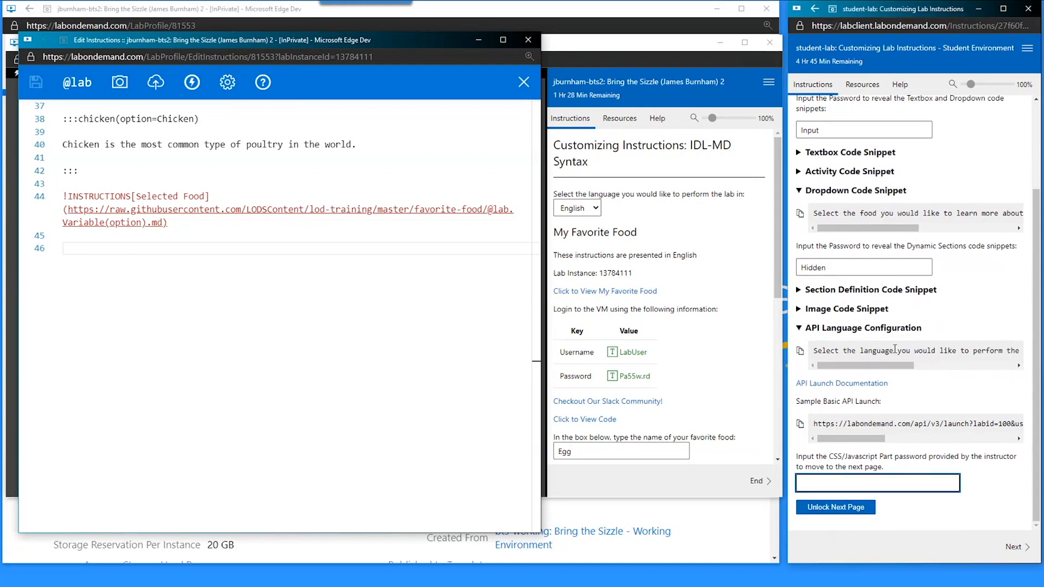
type("Pretty Colors")
left_click(838, 508)
scroll(852, 458, "down", 1)
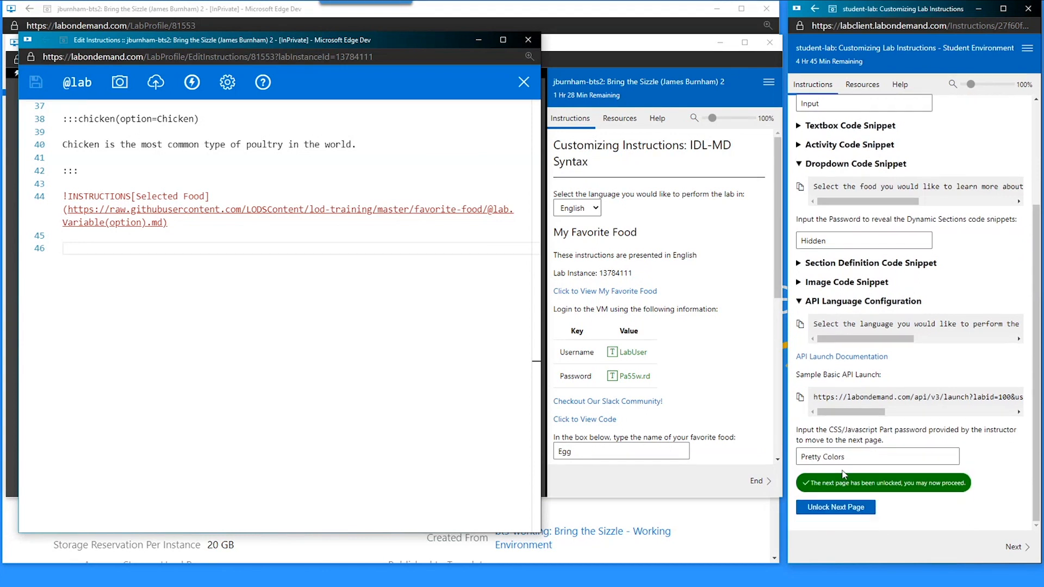
left_click(819, 488)
left_click(1024, 544)
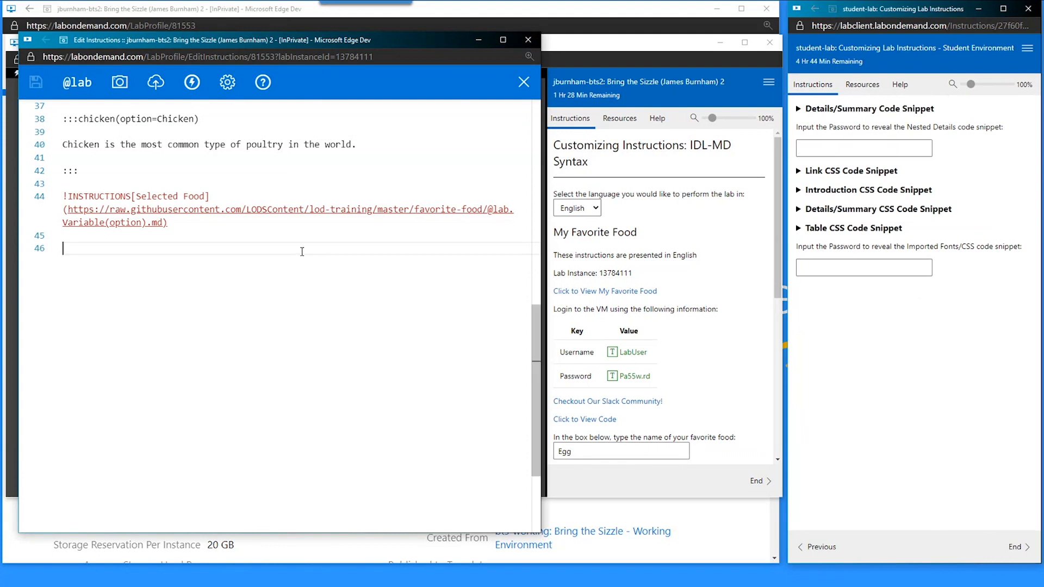
- Review the :::chicken section marker on line 38 and move to empty line 46
scroll(643, 341, "down", 5)
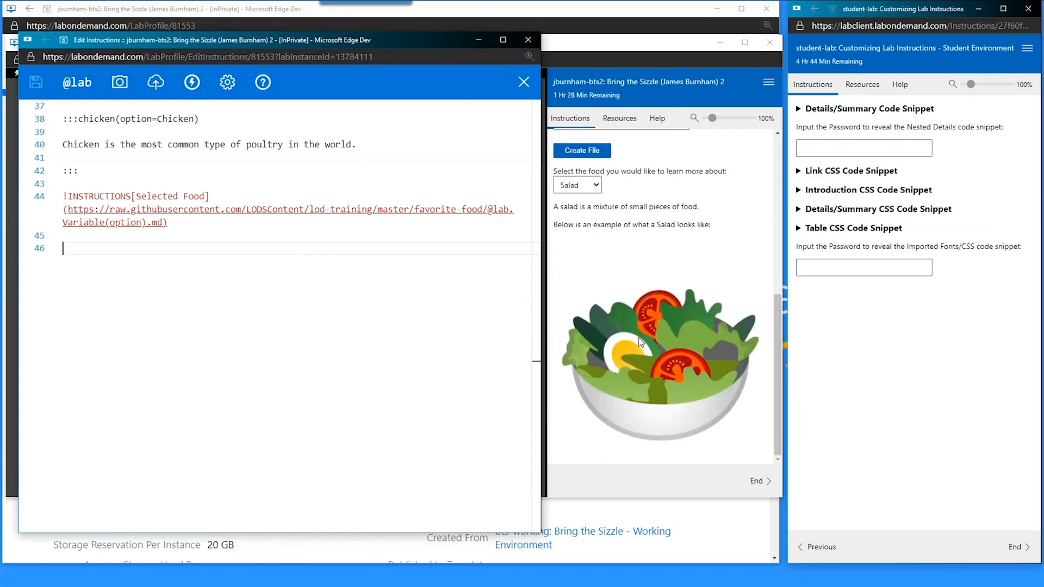
scroll(139, 318, "up", 1)
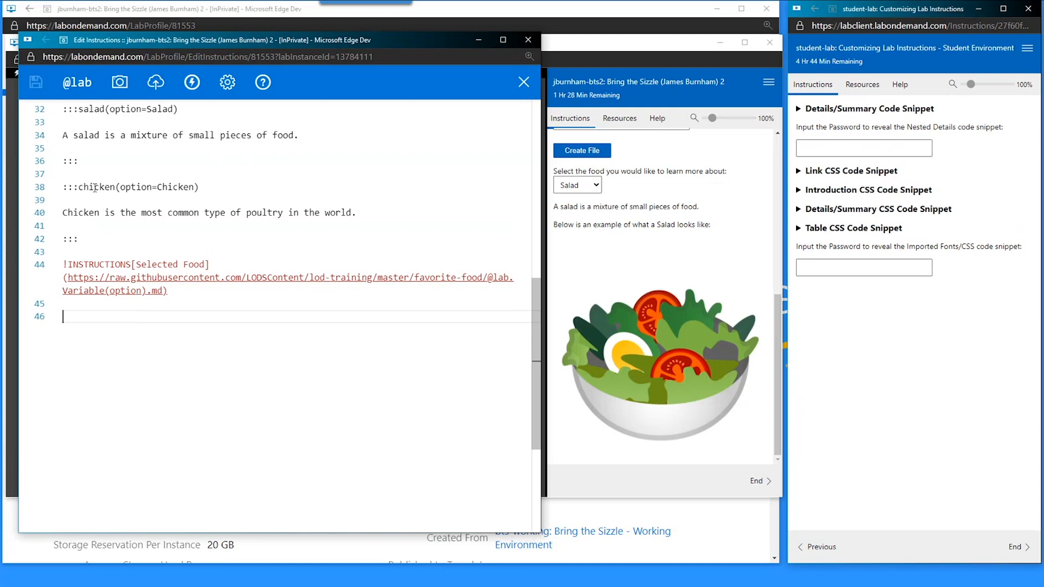
left_click_drag(120, 187, 61, 187)
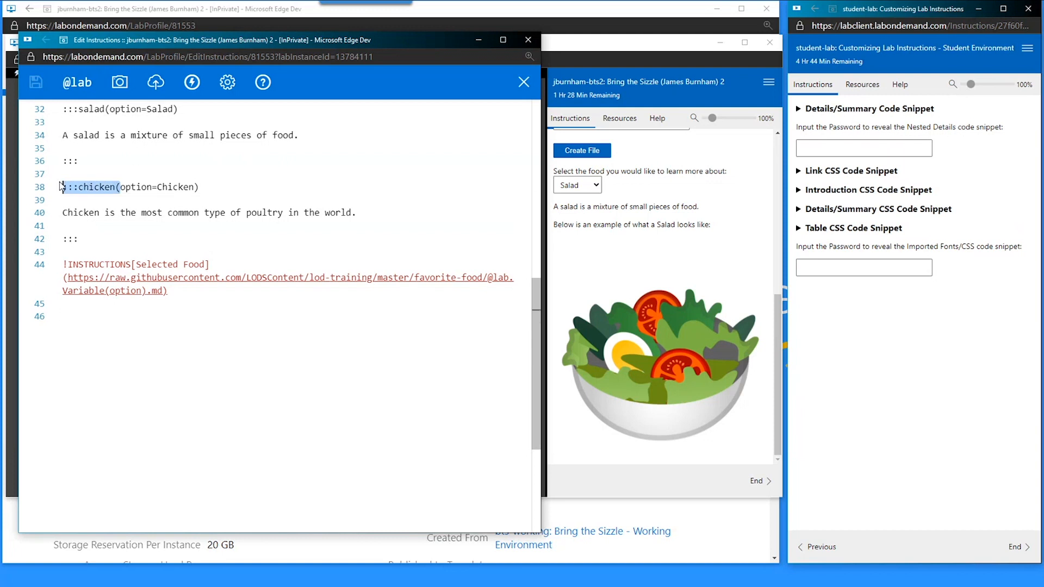
left_click(111, 197)
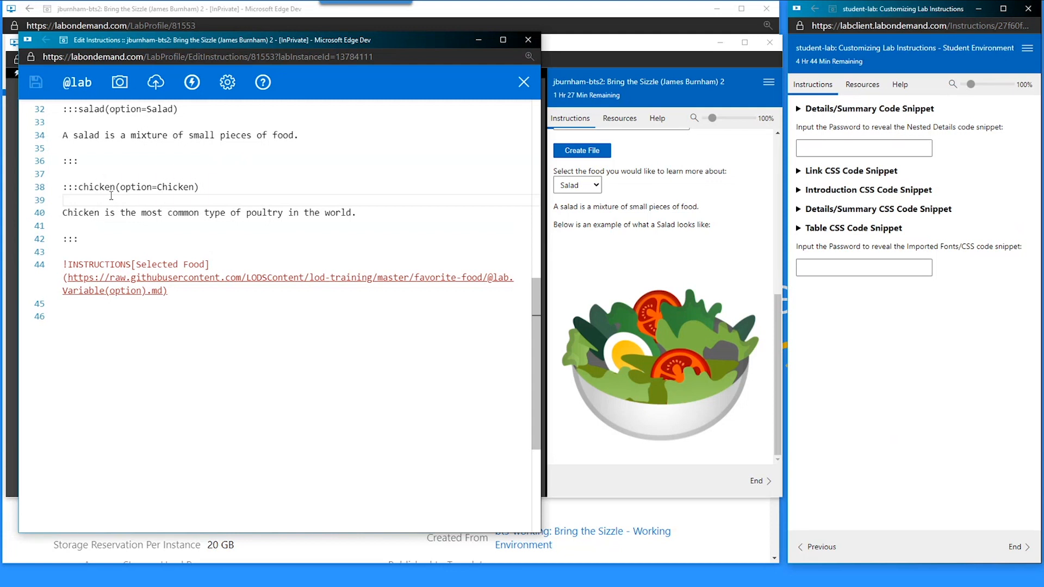
left_click(115, 331)
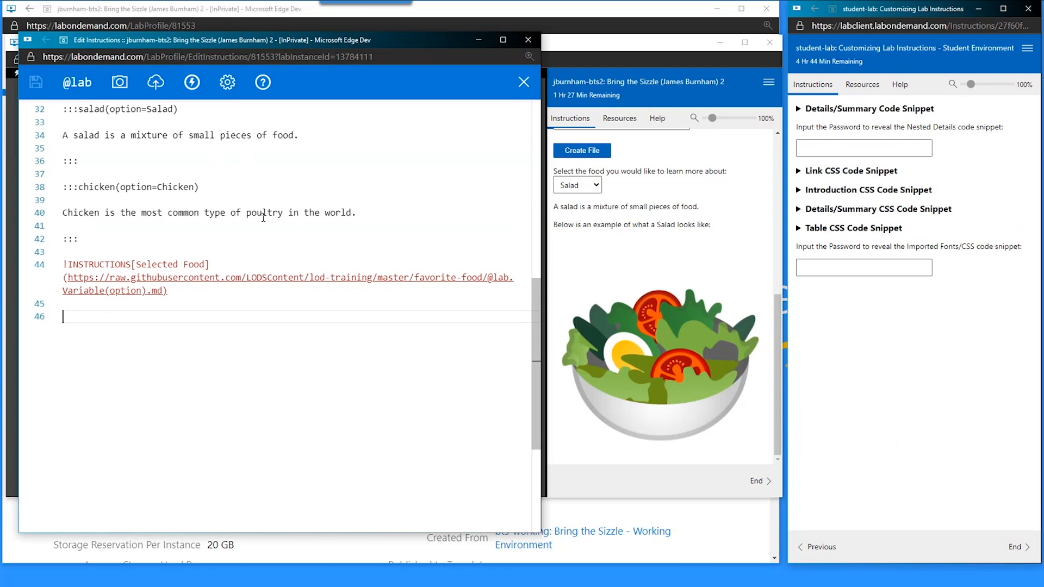
- Choose Chicken in the preview's food dropdown
double_click(69, 213)
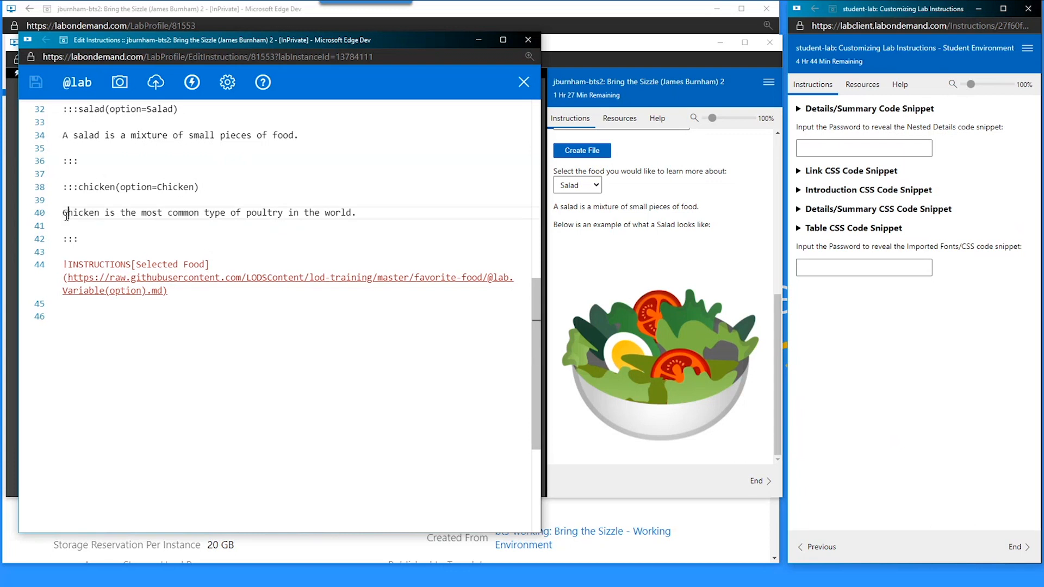
left_click(579, 186)
left_click(574, 239)
left_click(306, 525)
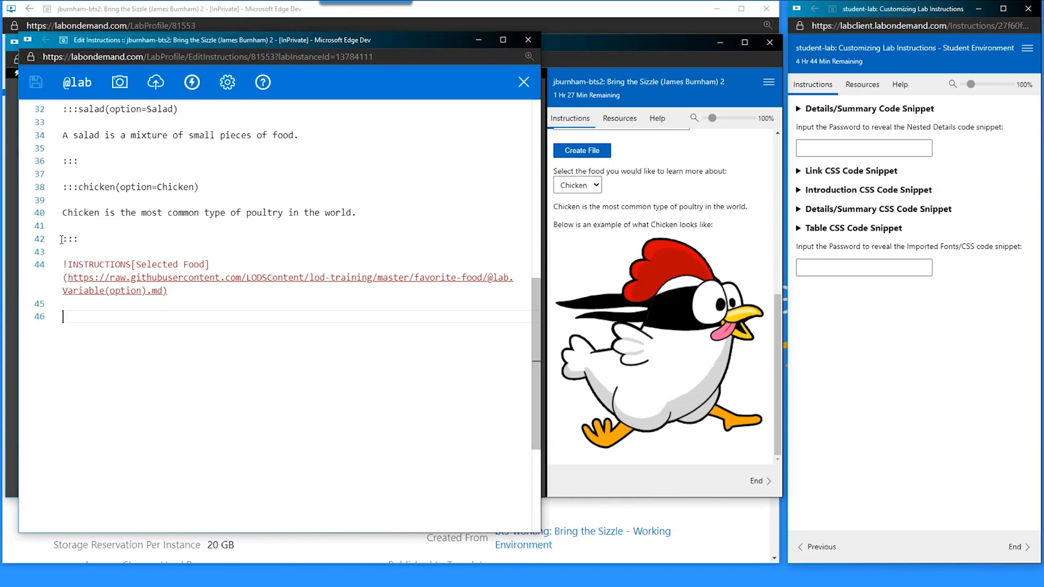
- Wrap the chicken sentence on line 40 in <u></u> tags, then remove them and save
left_click(63, 212)
type("<")
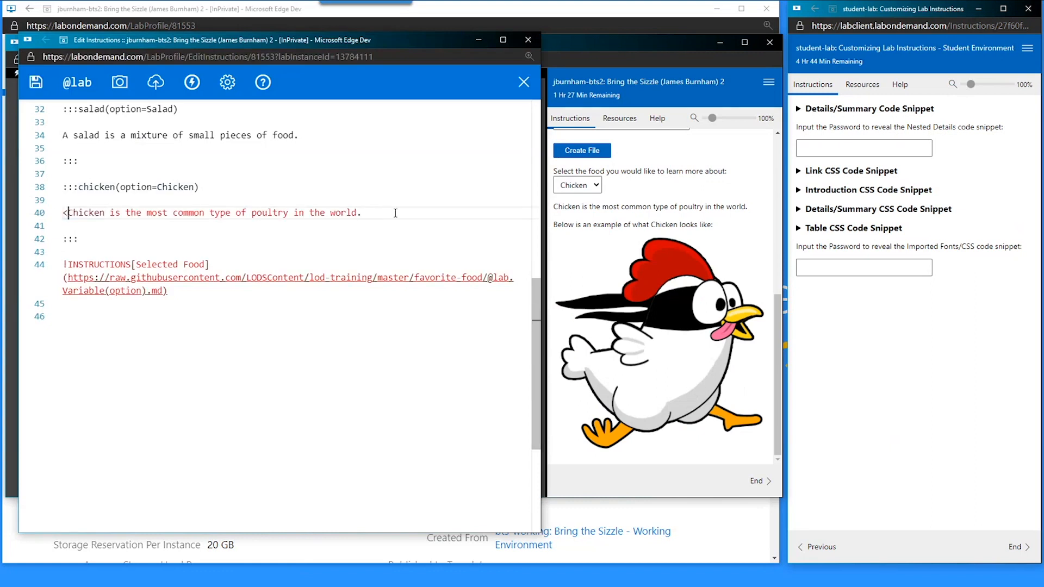
type("u>")
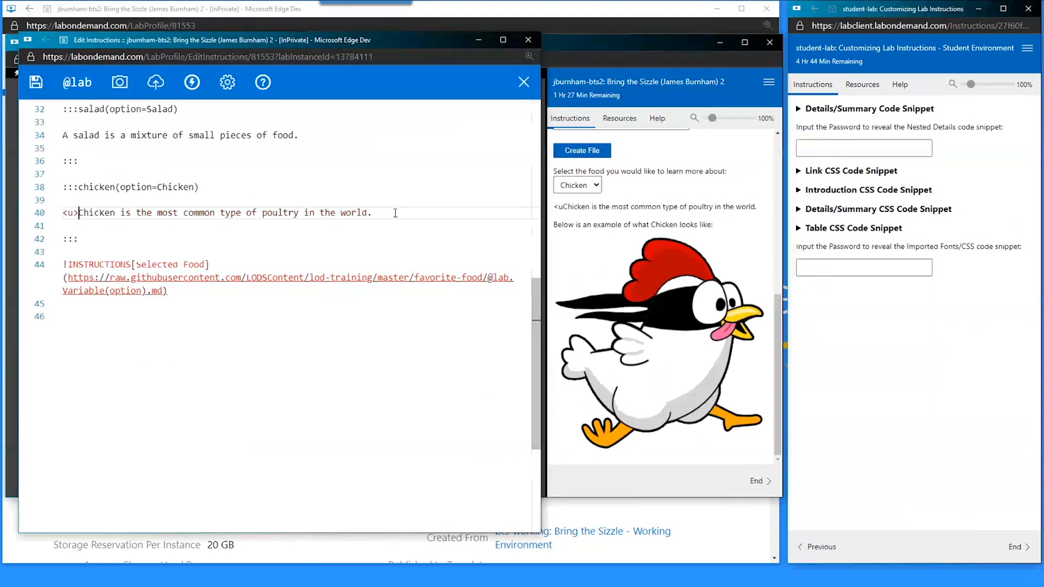
left_click(395, 213)
type("</u>")
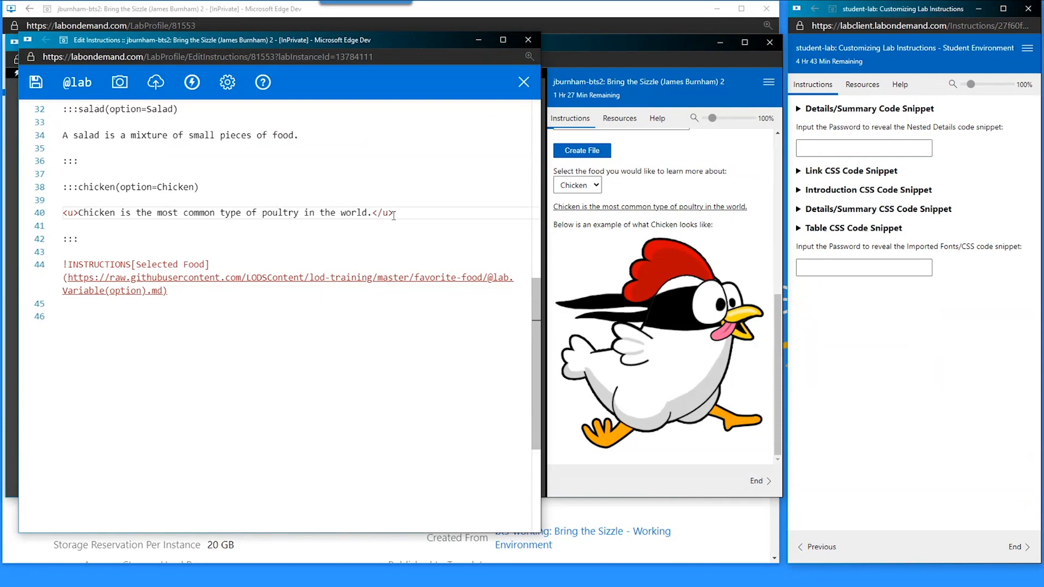
left_click_drag(373, 212, 395, 212)
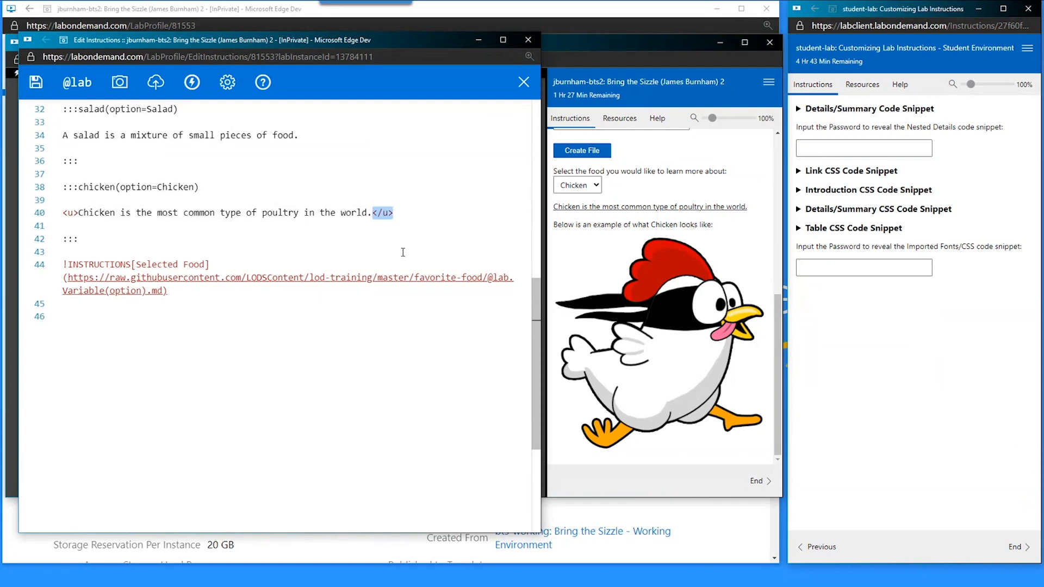
key("BackSpace")
key("Home")
key("Delete")
key("Delete")
key("Delete")
key("ctrl+s")
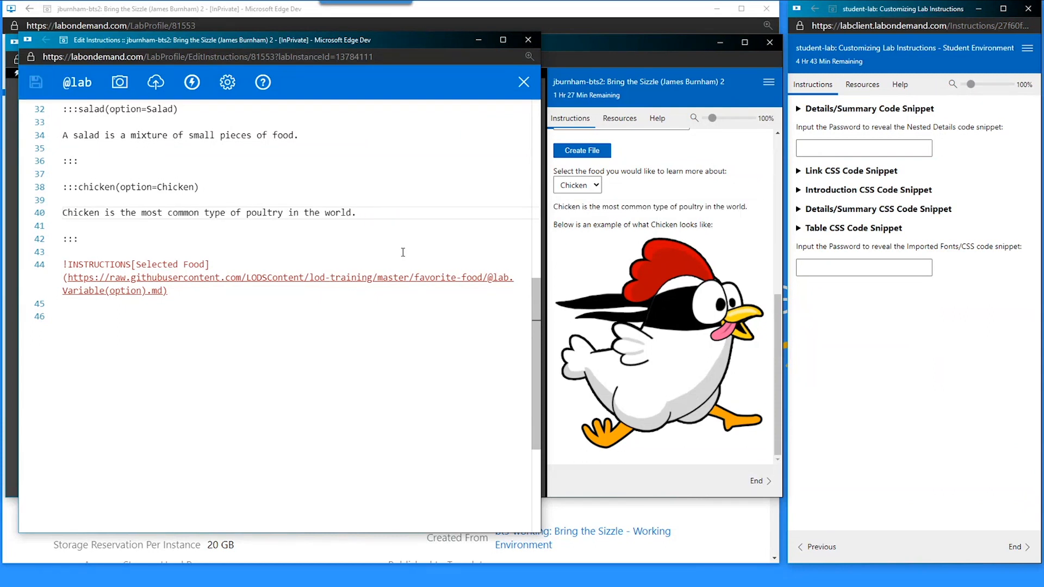
left_click(296, 334)
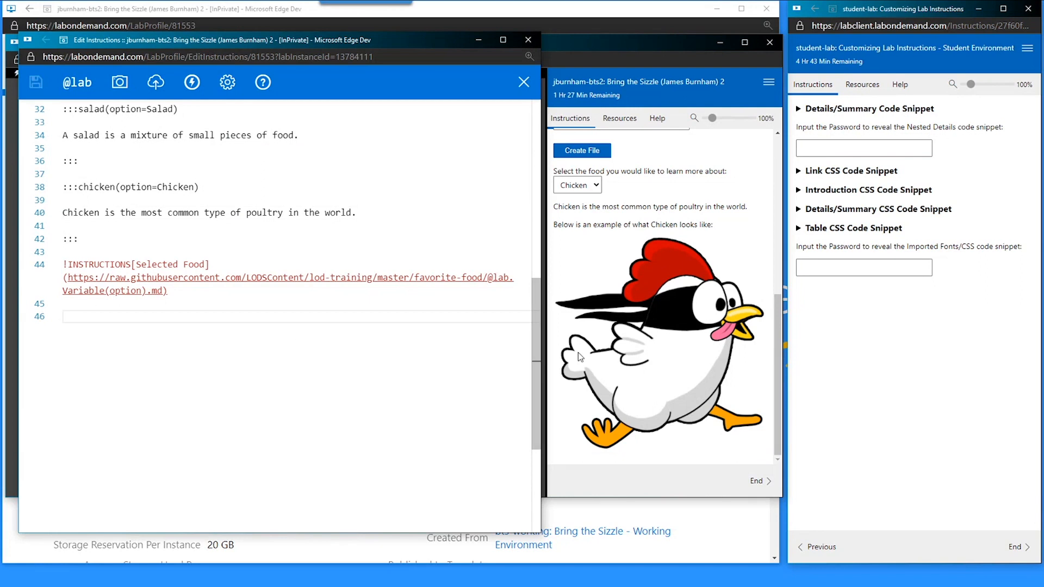
- Paste the Details/Summary snippet at line 46, save, and add an empty line after </summary>
left_click(800, 109)
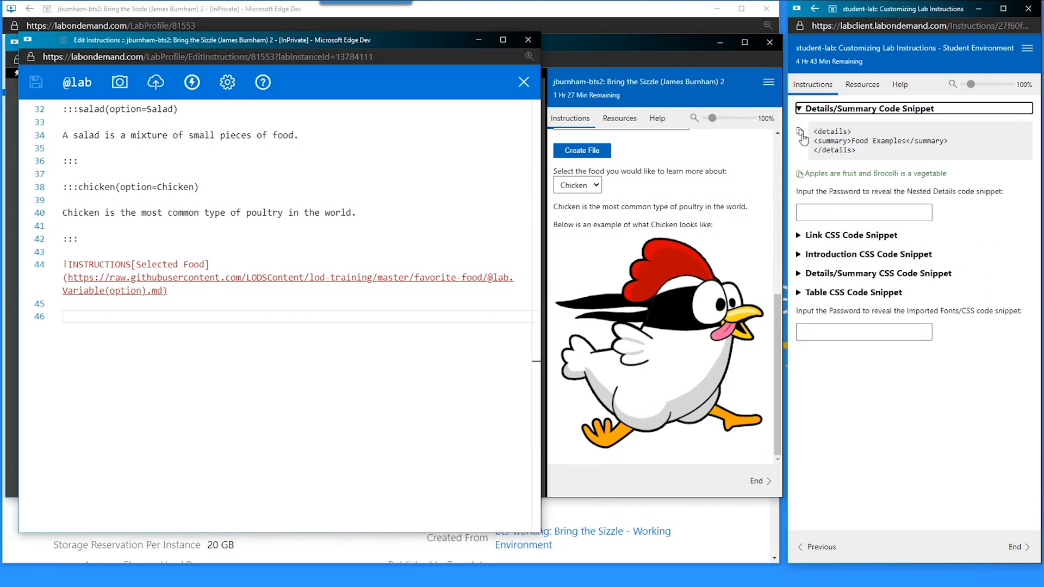
left_click(800, 132)
left_click(302, 394)
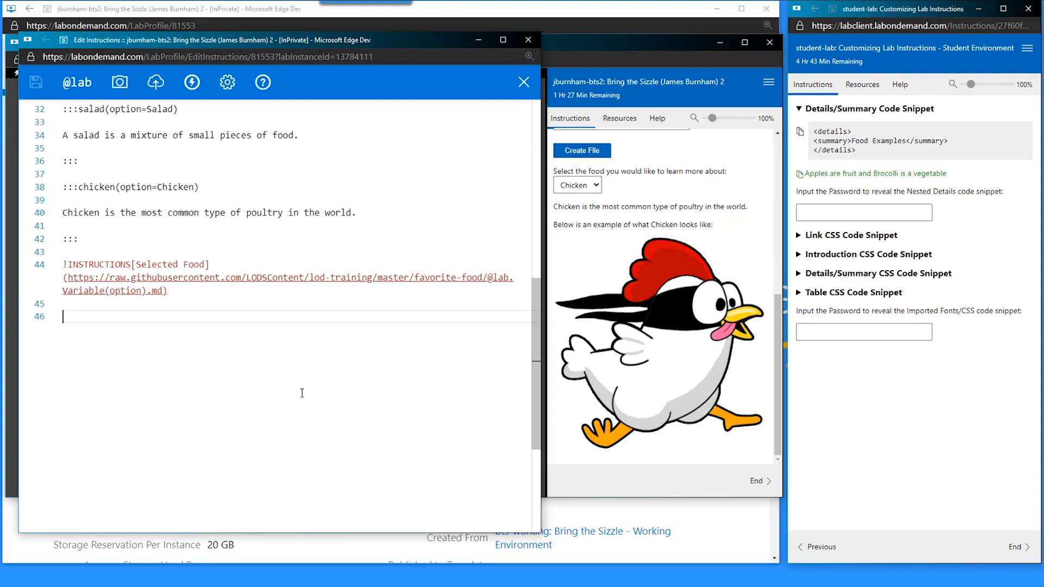
key("ctrl+v")
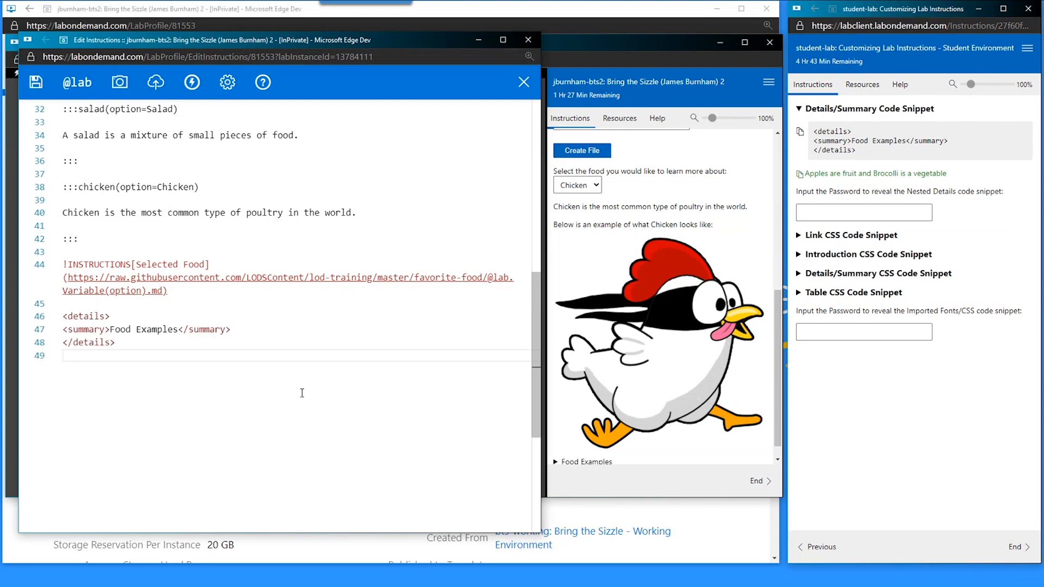
key("BackSpace")
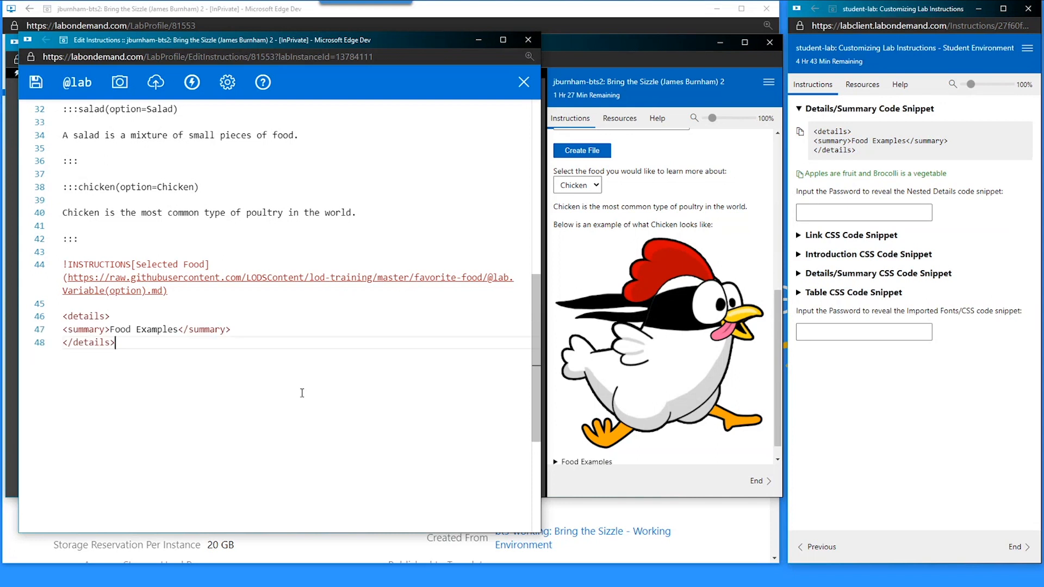
key("ctrl+s")
key("Up")
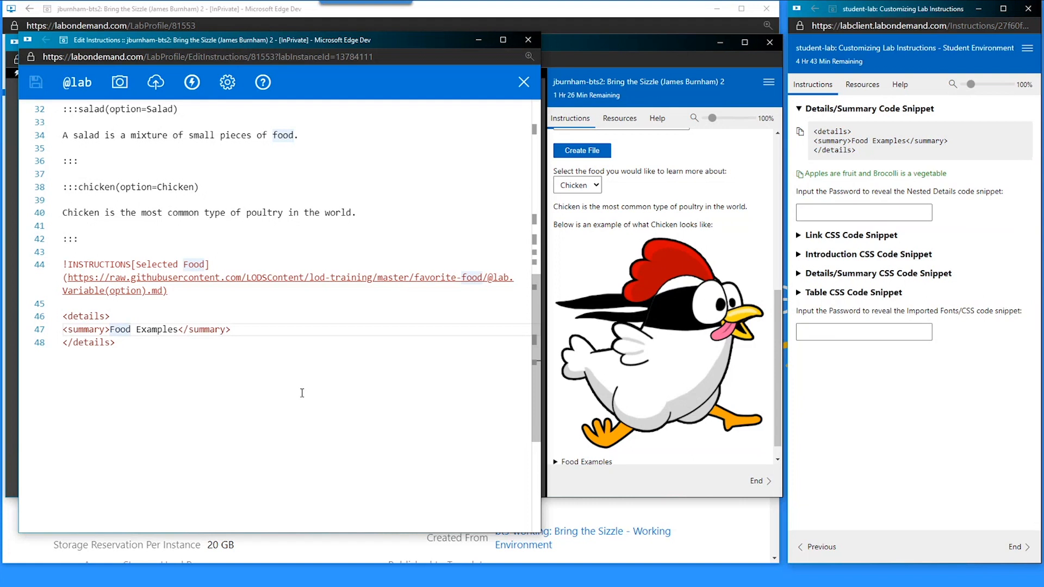
key("End")
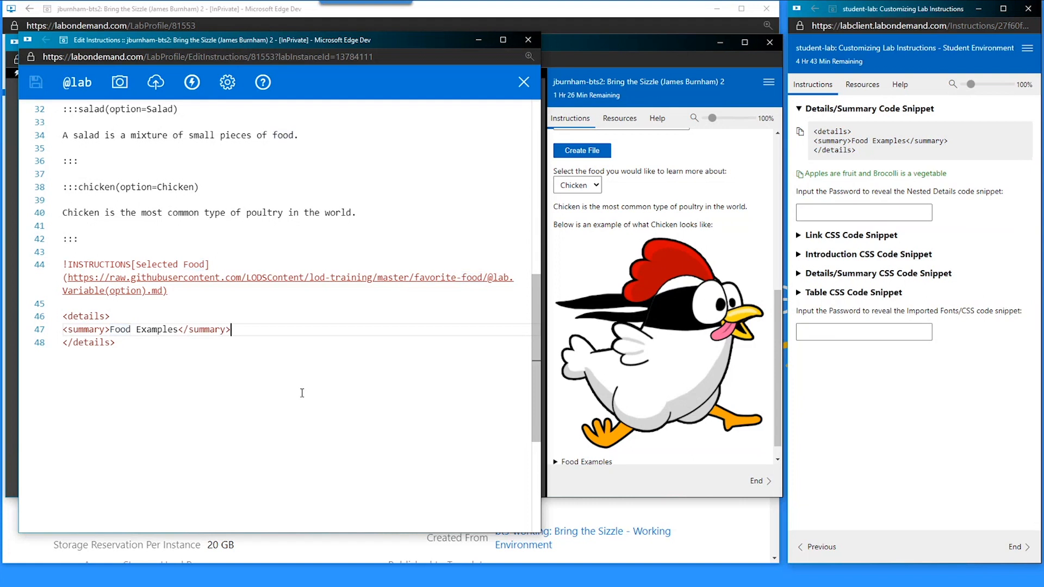
key("Return")
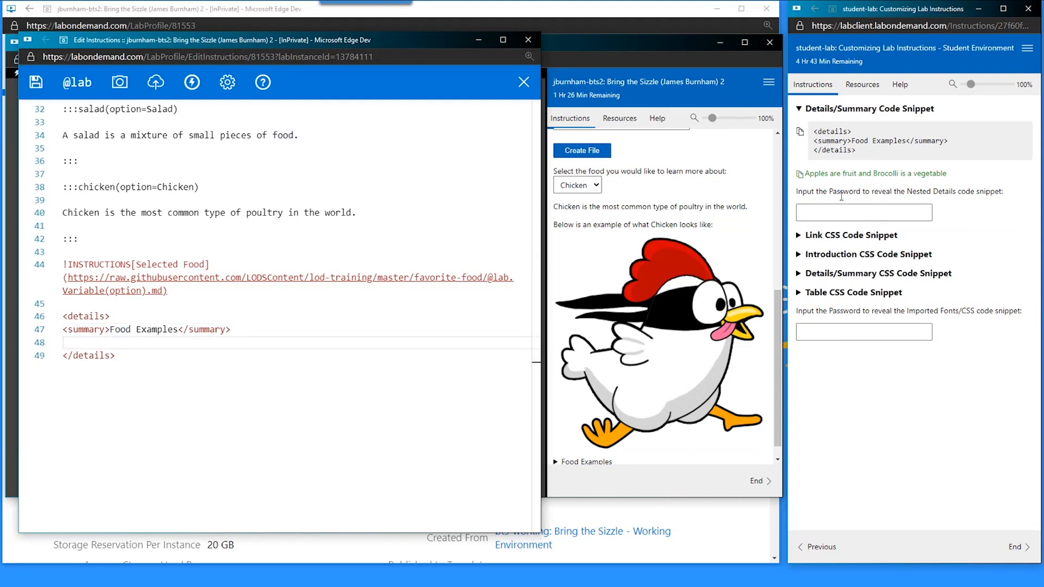
- Recopy the Details/Summary snippet and check the Food Examples block in editor and preview
left_click(832, 109)
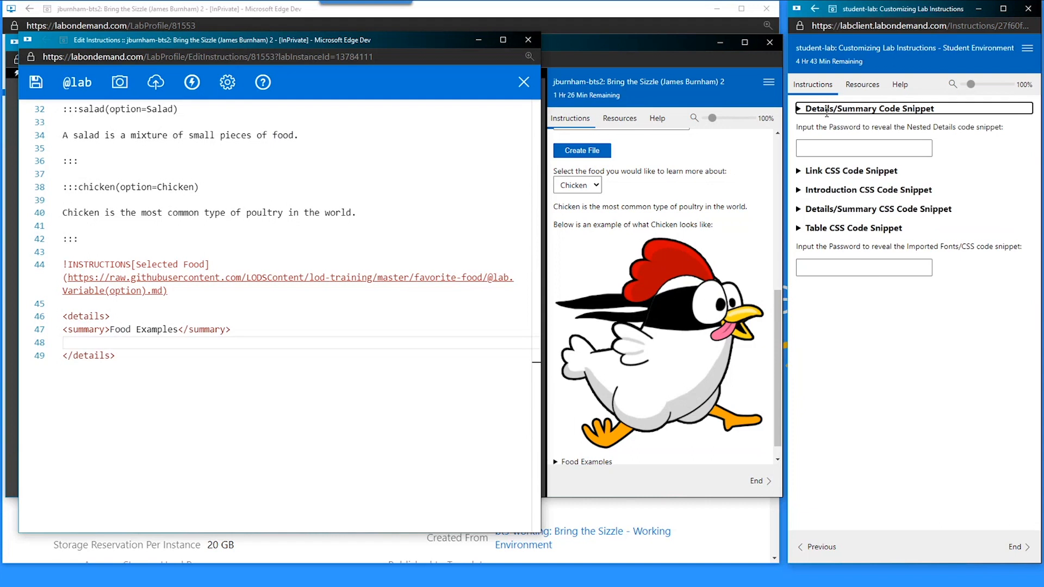
left_click(827, 112)
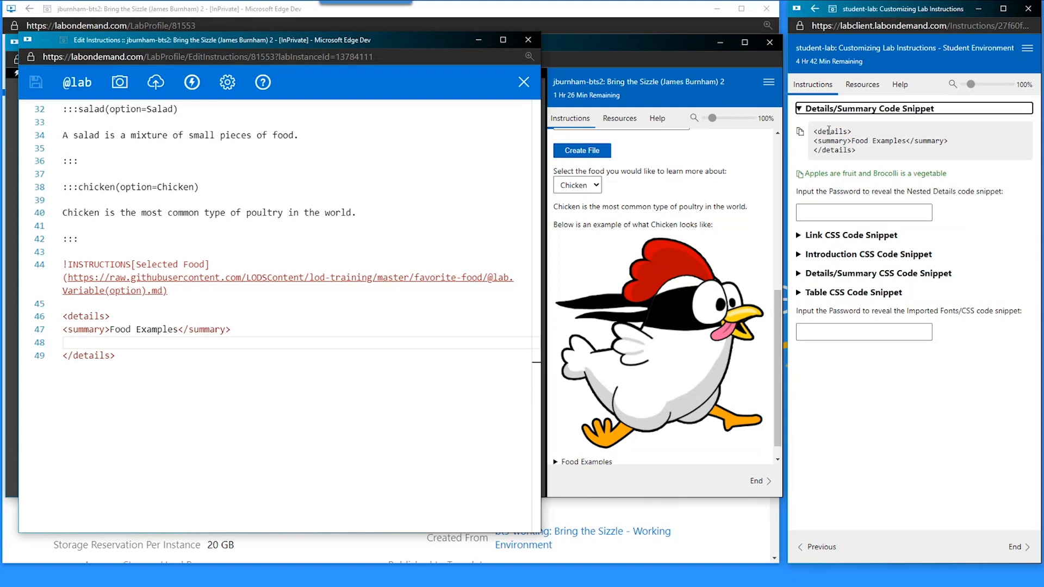
double_click(824, 111)
left_click(800, 133)
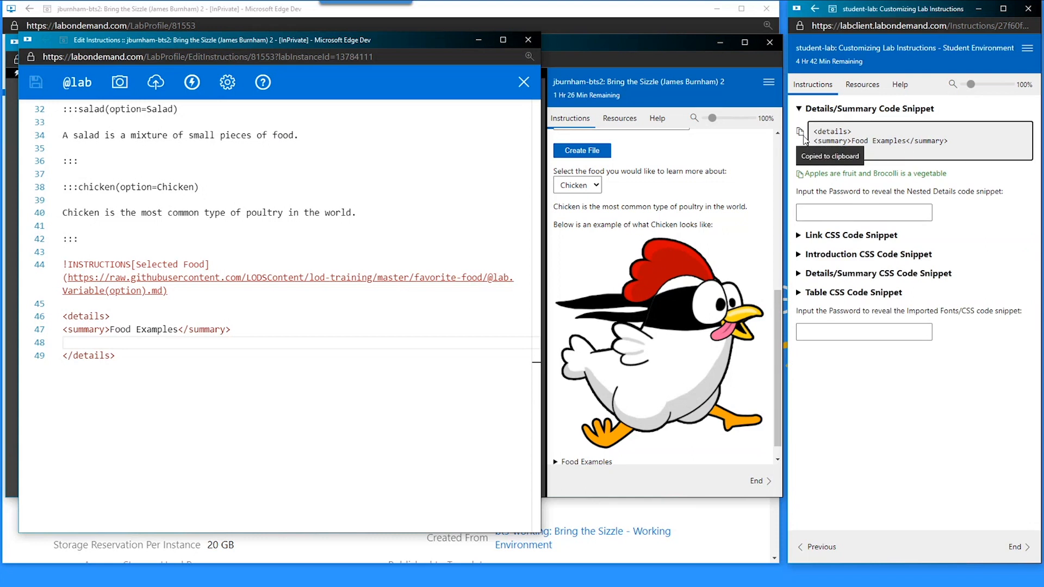
double_click(74, 317)
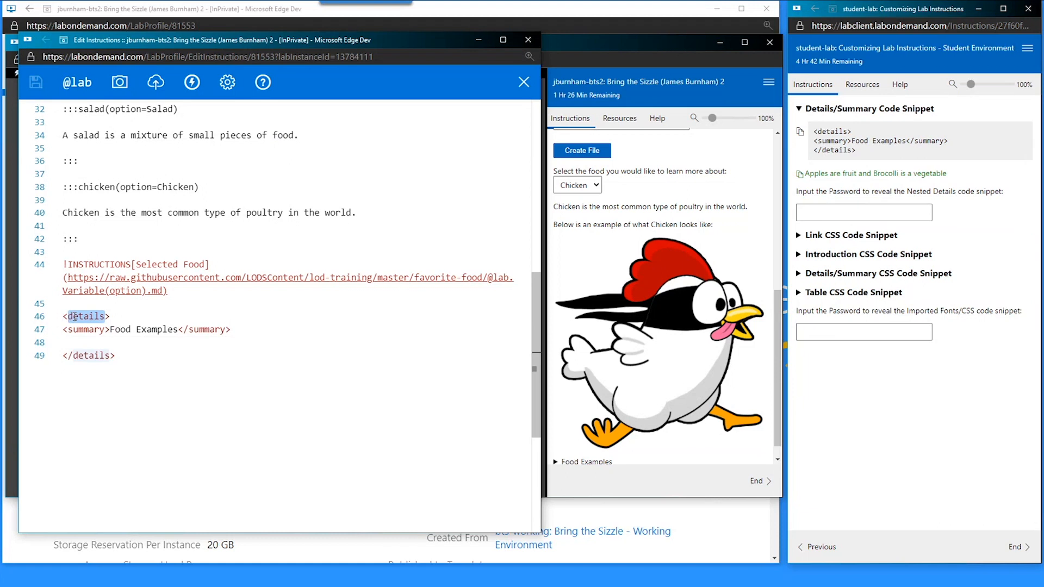
left_click(115, 359)
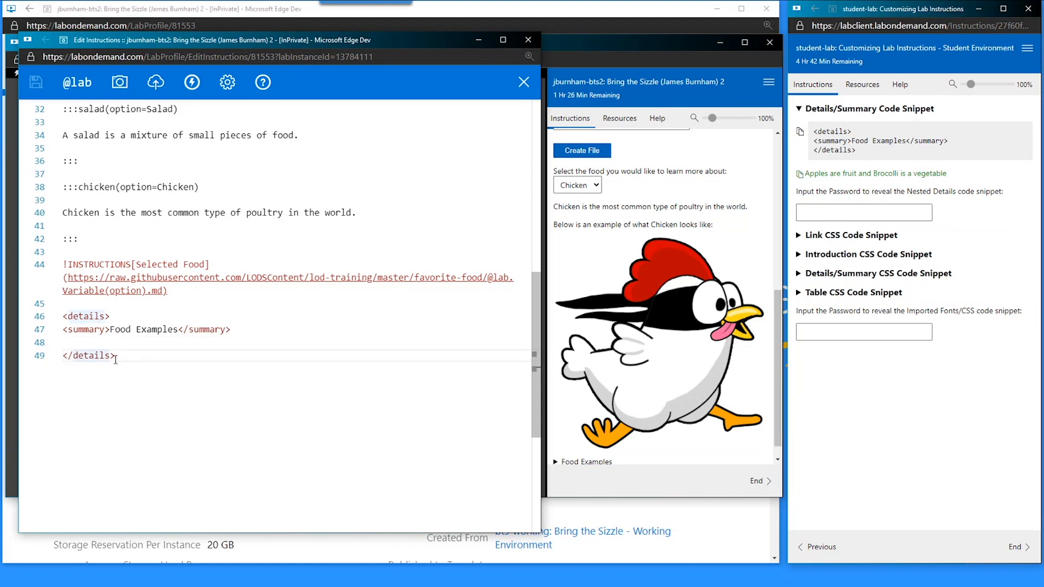
triple_click(87, 330)
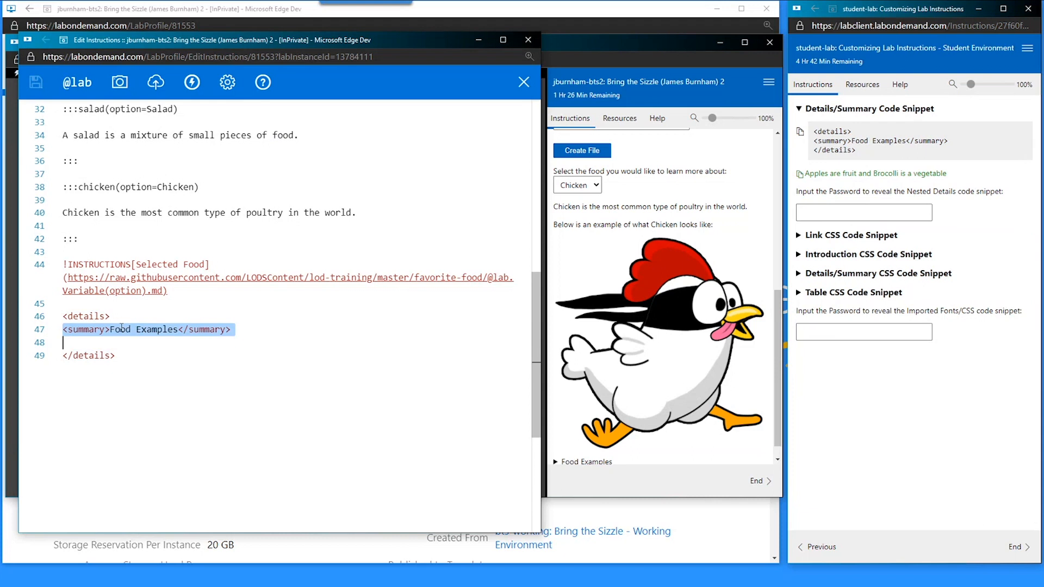
key("Left")
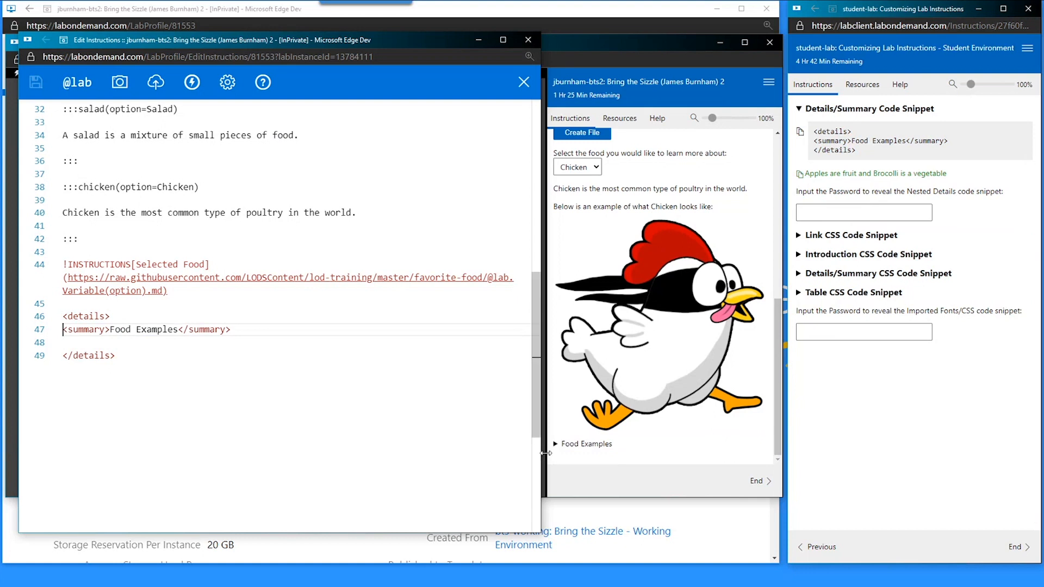
left_click(555, 449)
double_click(569, 444)
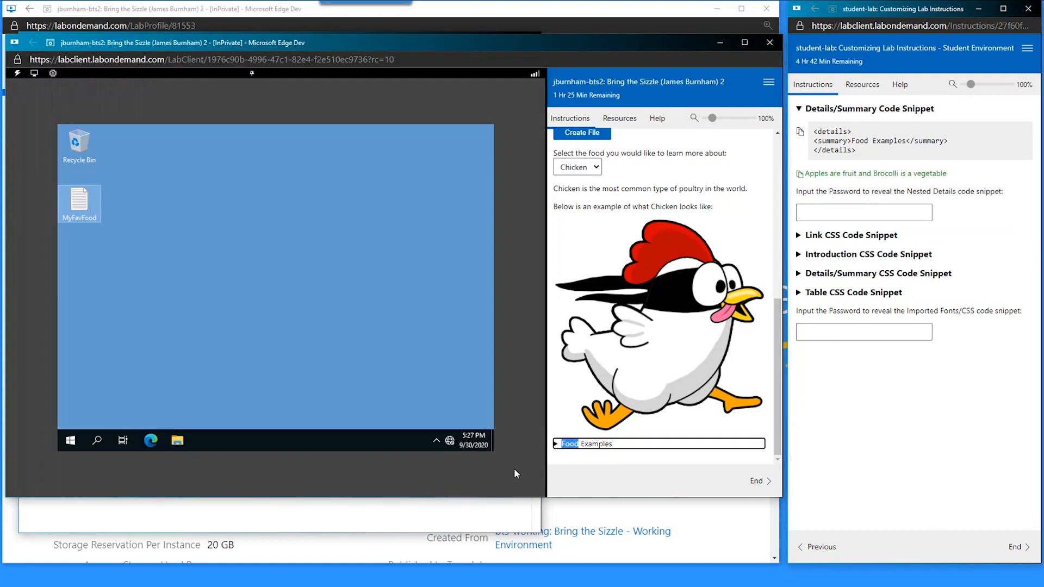
left_click(487, 512)
- Paste 'Apples are fruit and Brocolli is a vegetable' on an empty line inside the details block
left_click(800, 132)
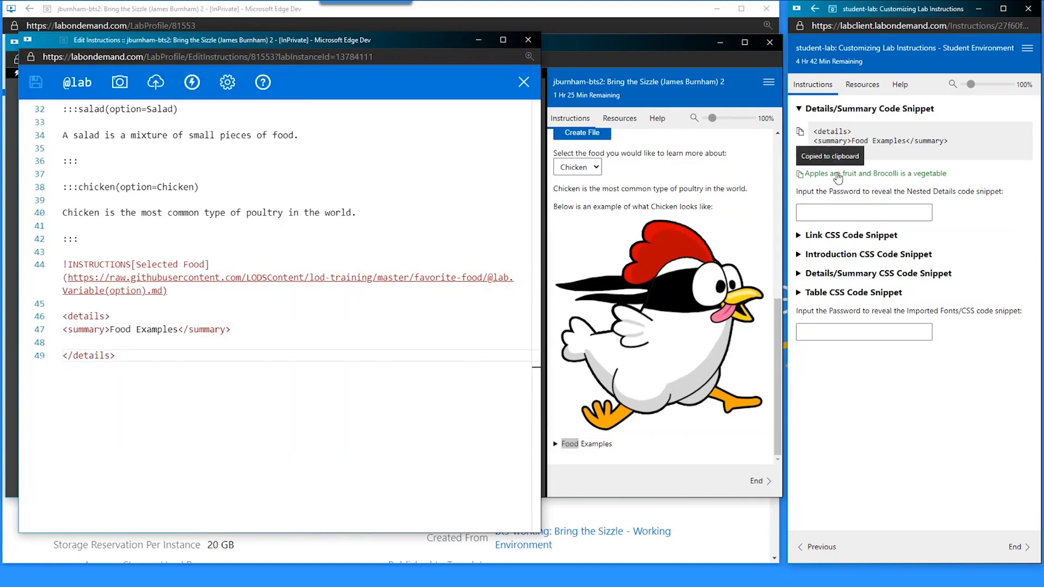
left_click(172, 345)
key("Return")
key("Return")
key("Up")
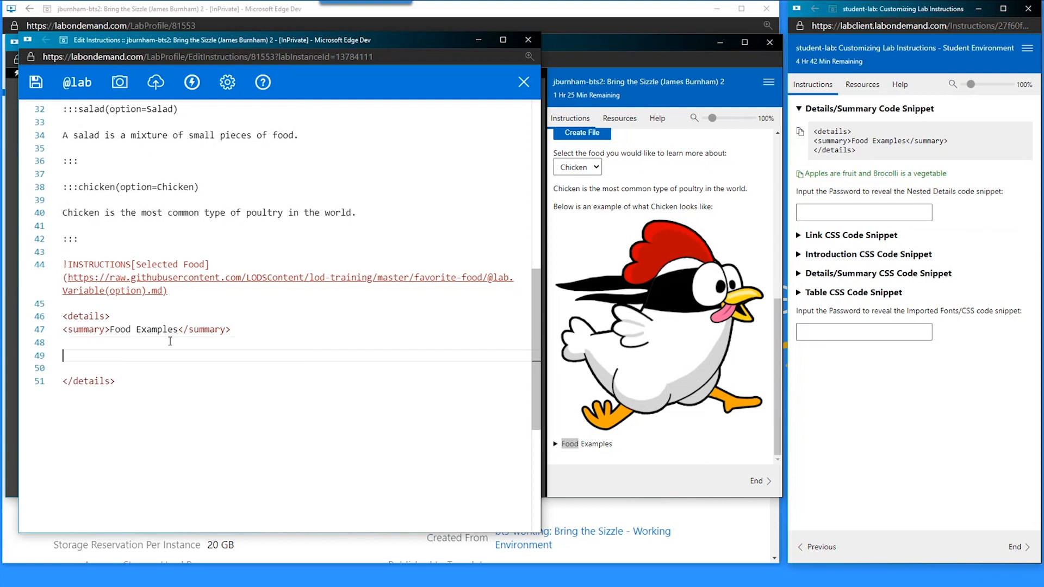
key("ctrl+v")
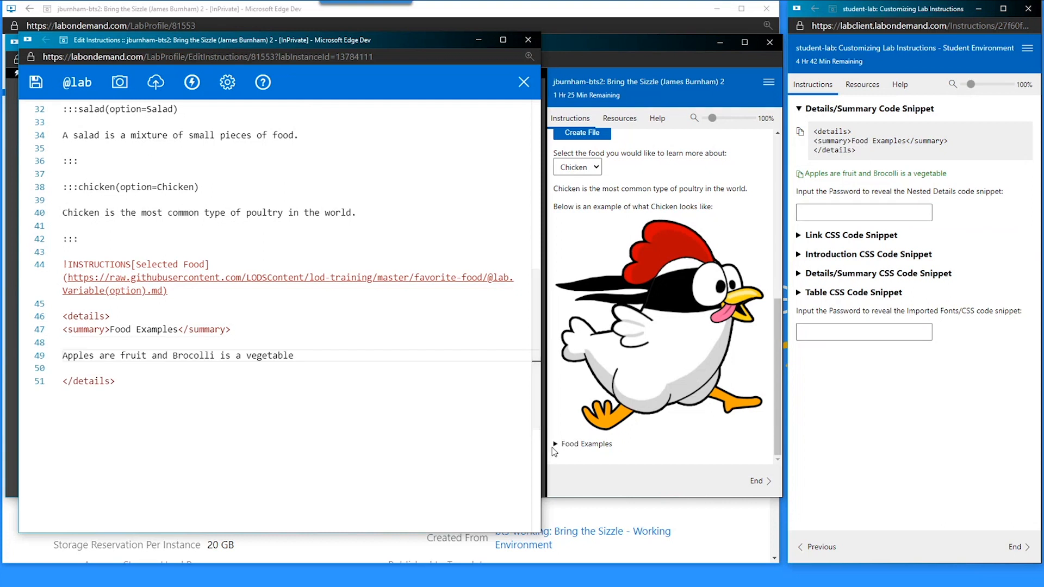
- Expand Food Examples in the preview to confirm the sentence appears
left_click(580, 462)
left_click(556, 443)
scroll(582, 432, "down", 1)
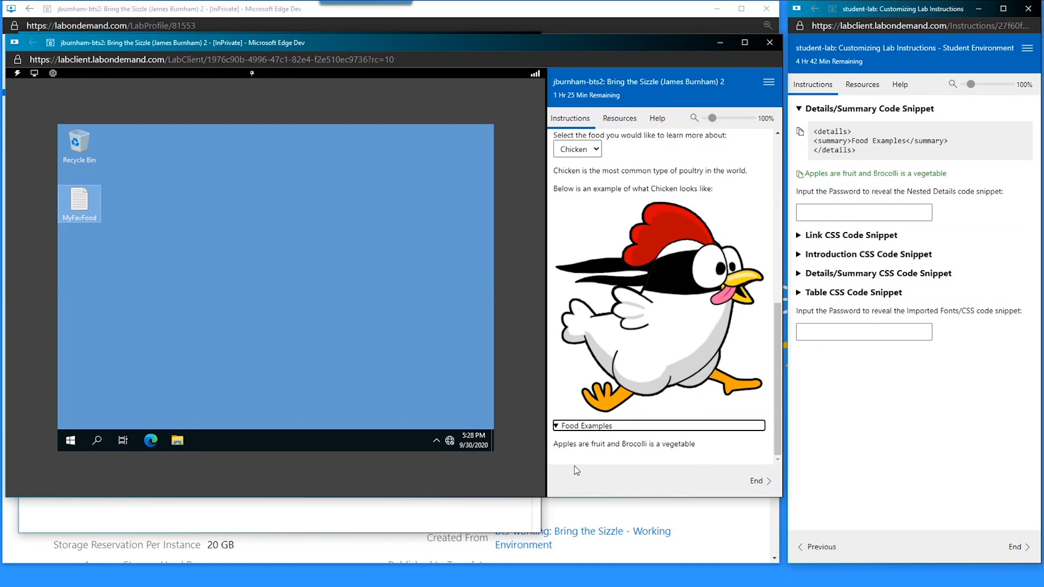
left_click(426, 514)
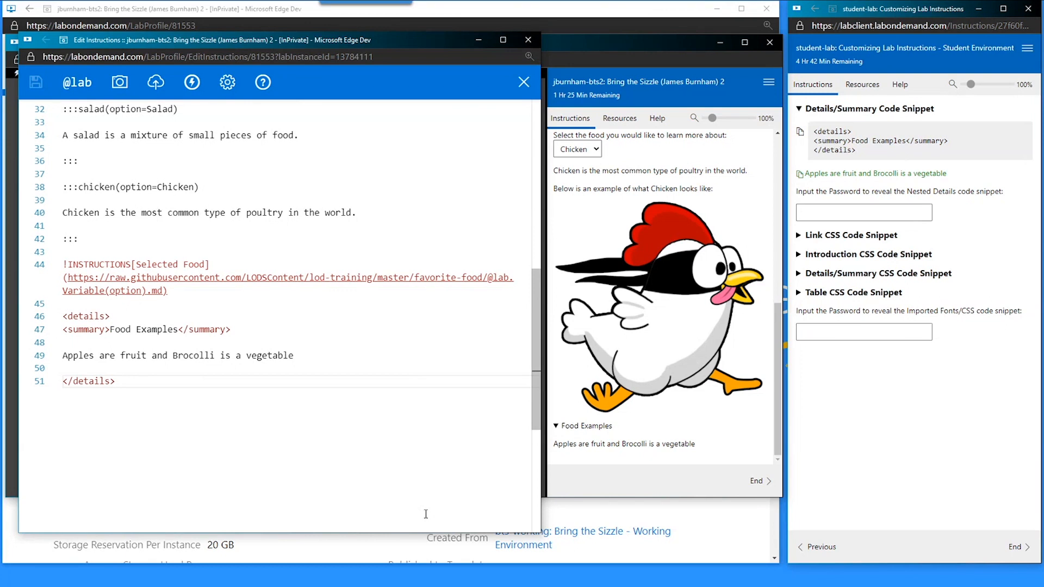
left_click(859, 213)
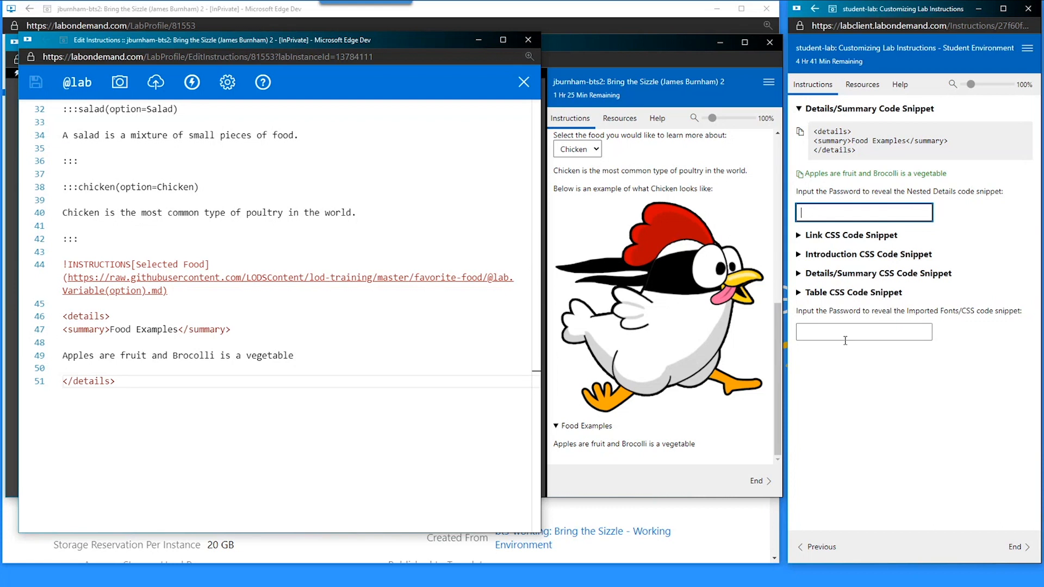
- Enter the page password, then replace line 49 with the nested Fruits/Vegetables details snippet
type("Complicated")
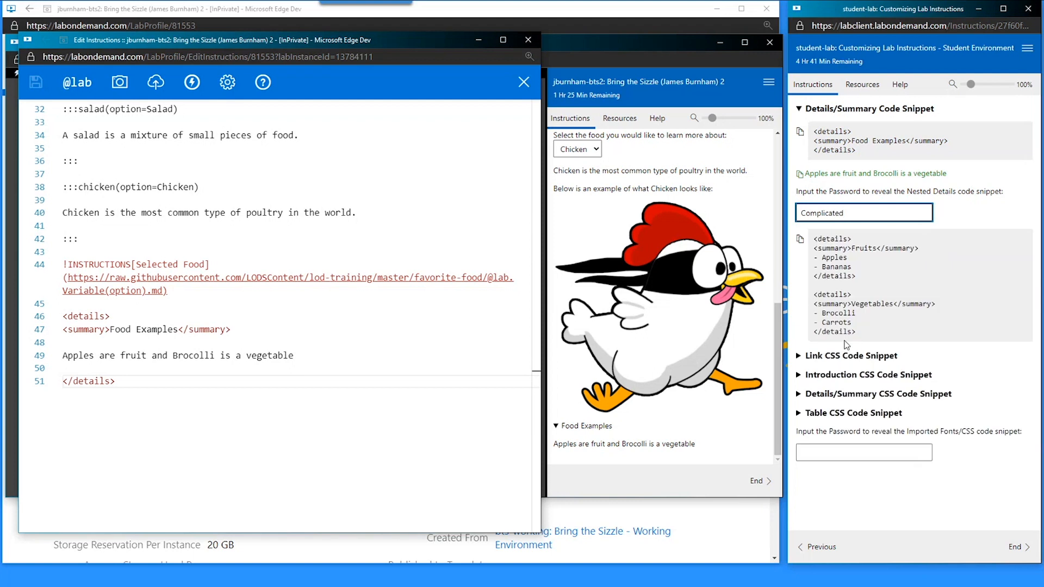
left_click(800, 239)
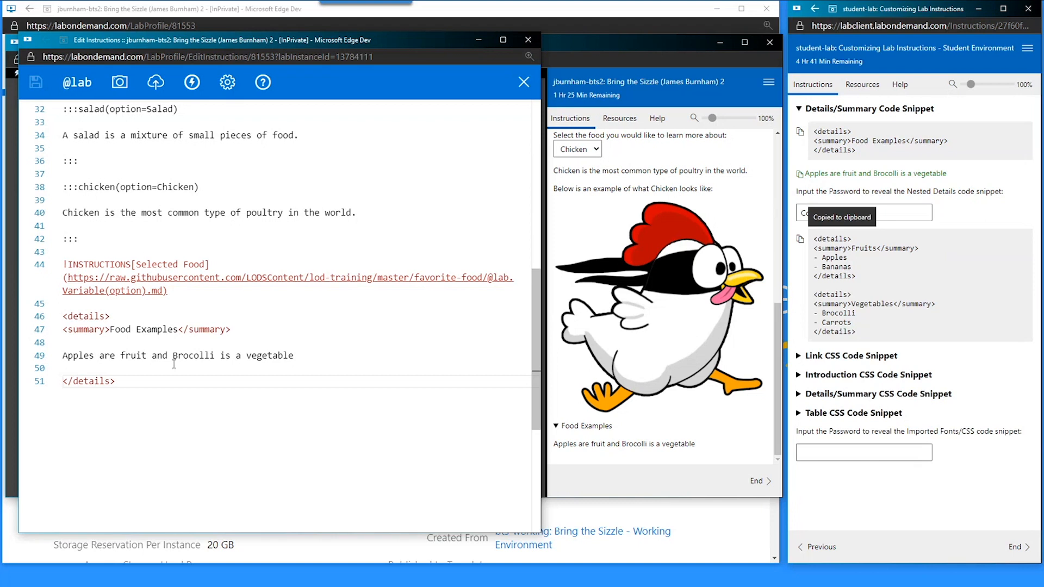
left_click_drag(294, 356, 63, 356)
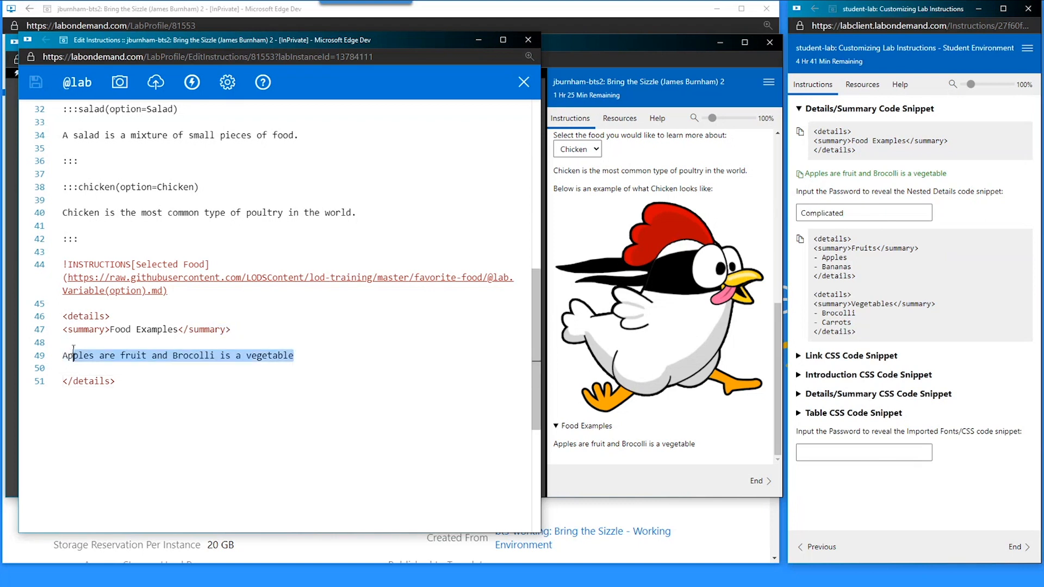
key("ctrl+v")
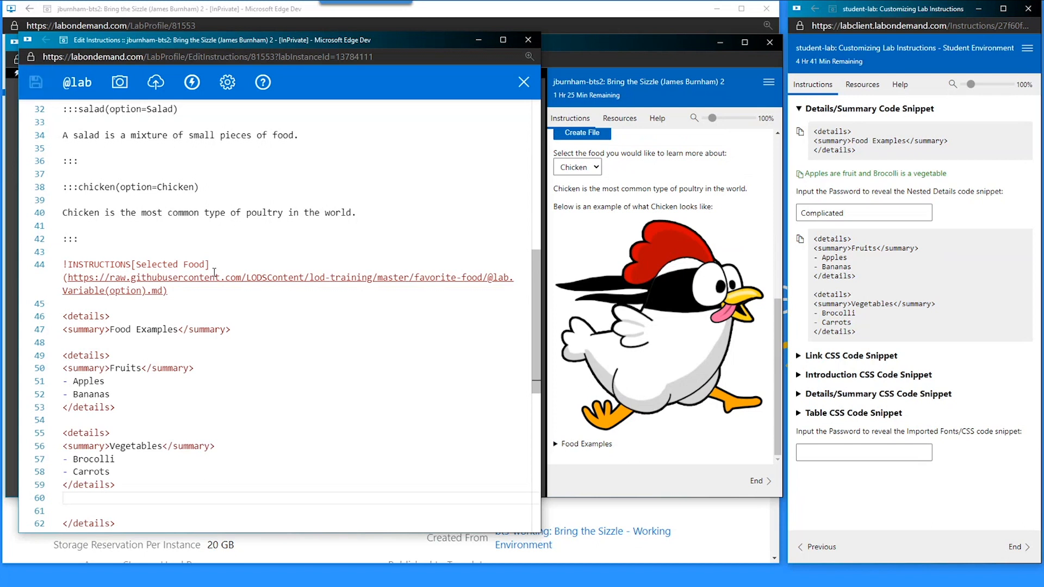
scroll(80, 329, "down", 3)
left_click(73, 252)
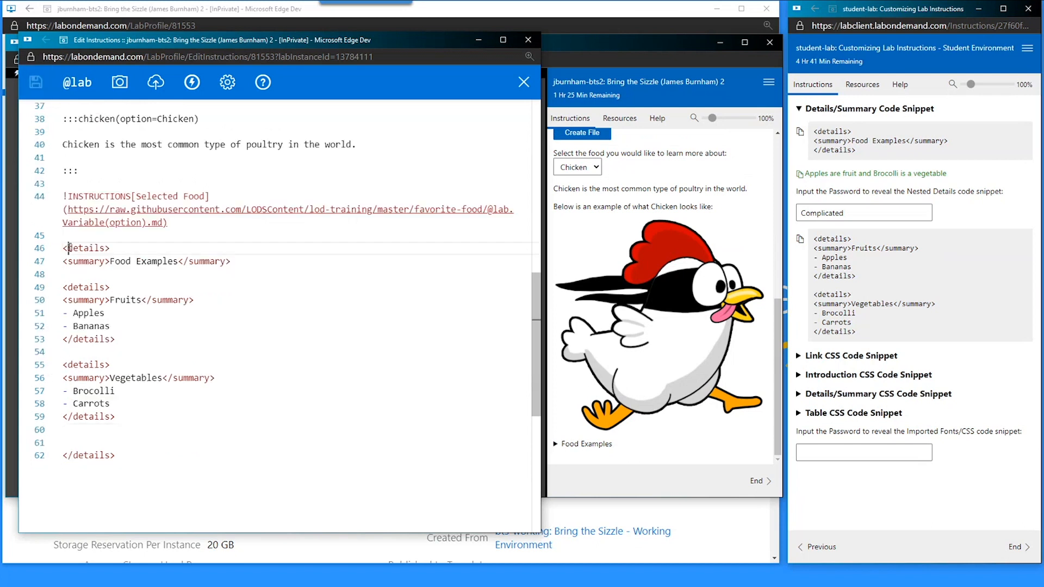
double_click(73, 251)
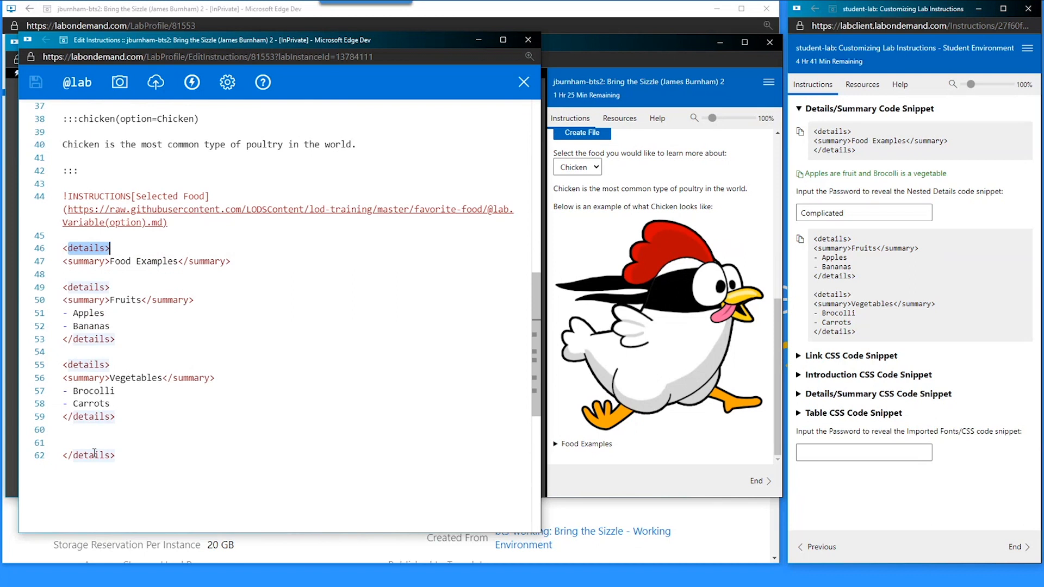
left_click_drag(128, 416, 62, 287)
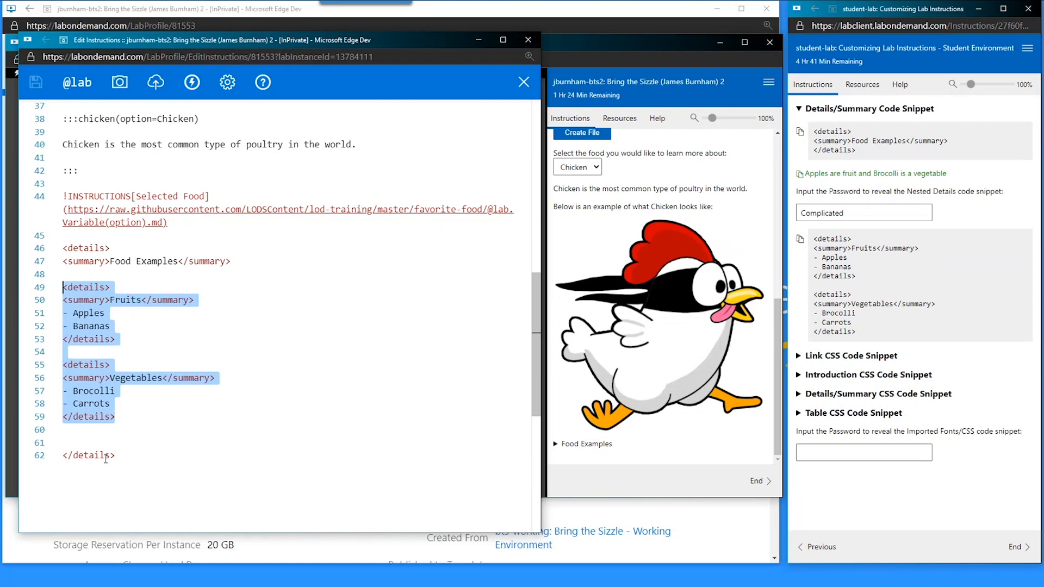
- Expand and collapse Food Examples, Fruits and Vegetables in the lab preview
left_click(557, 444)
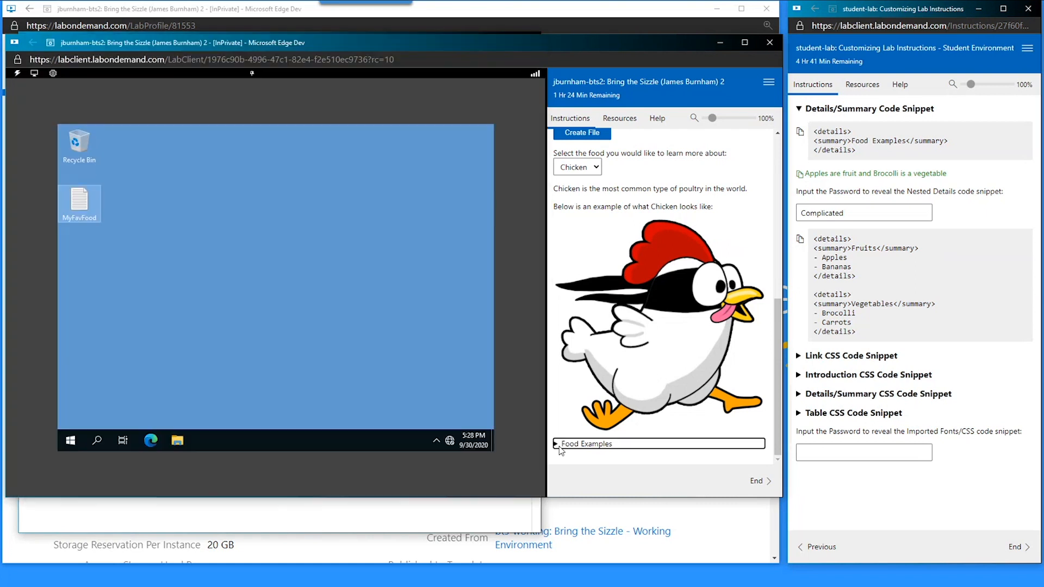
scroll(576, 381, "down", 1)
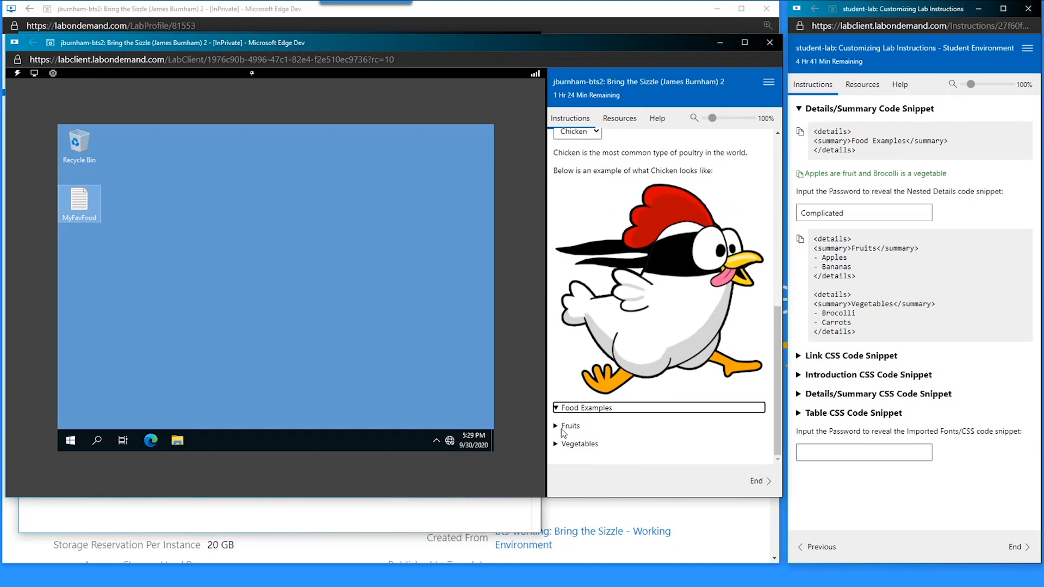
left_click(568, 426)
scroll(572, 405, "down", 1)
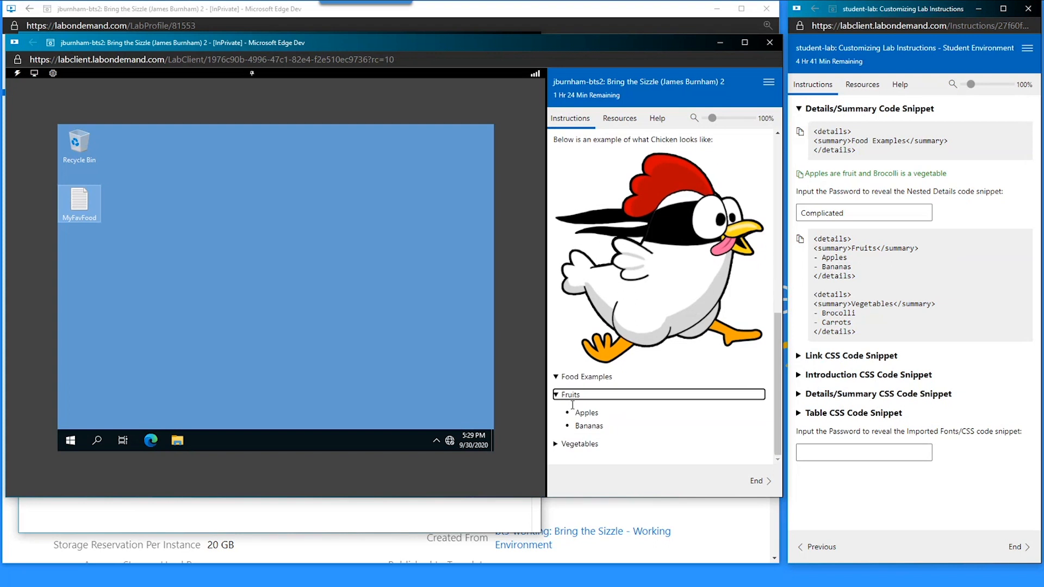
left_click(557, 445)
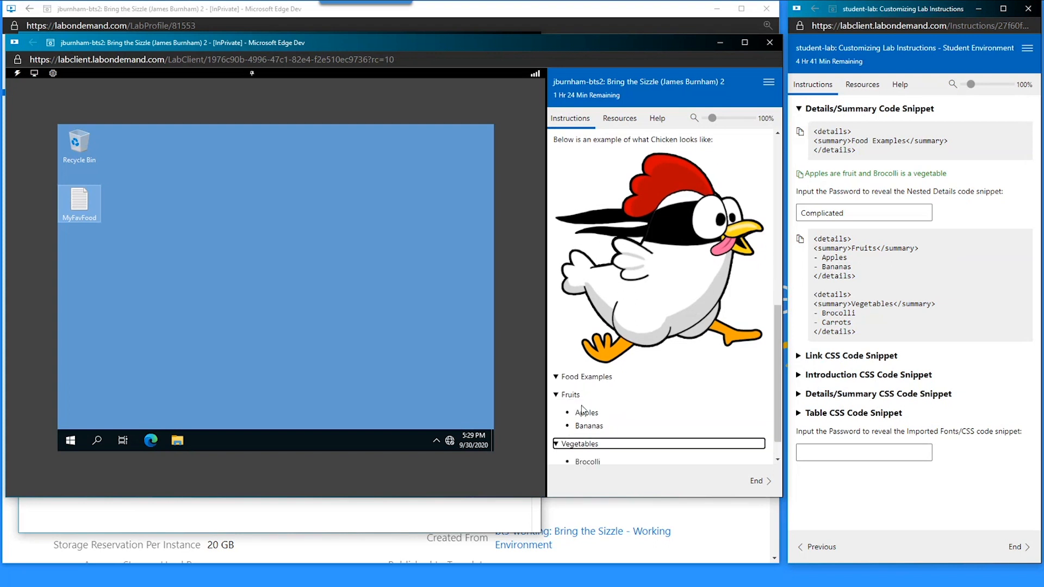
scroll(582, 409, "down", 1)
left_click(559, 412)
left_click(559, 395)
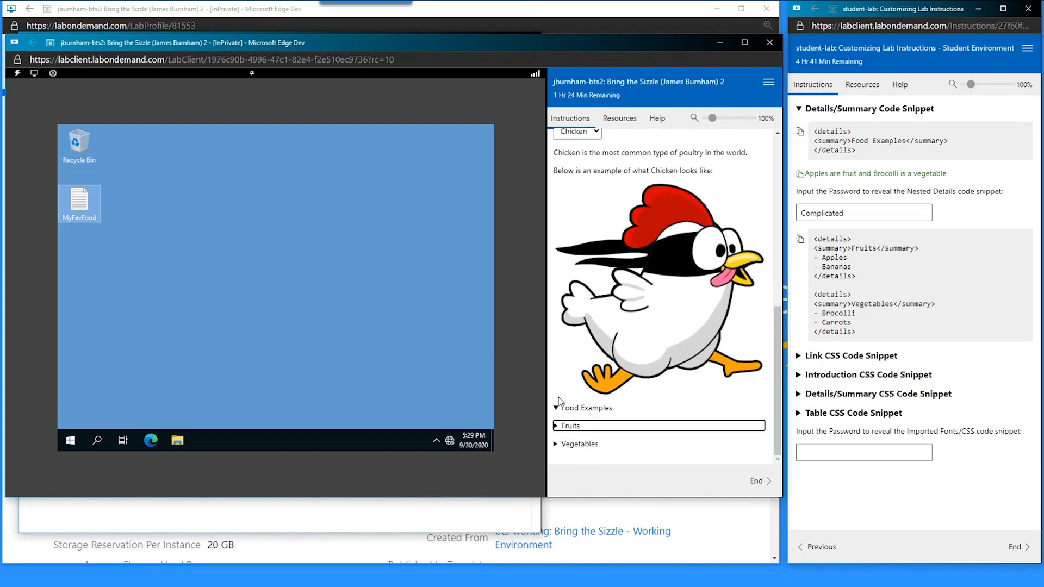
left_click(560, 409)
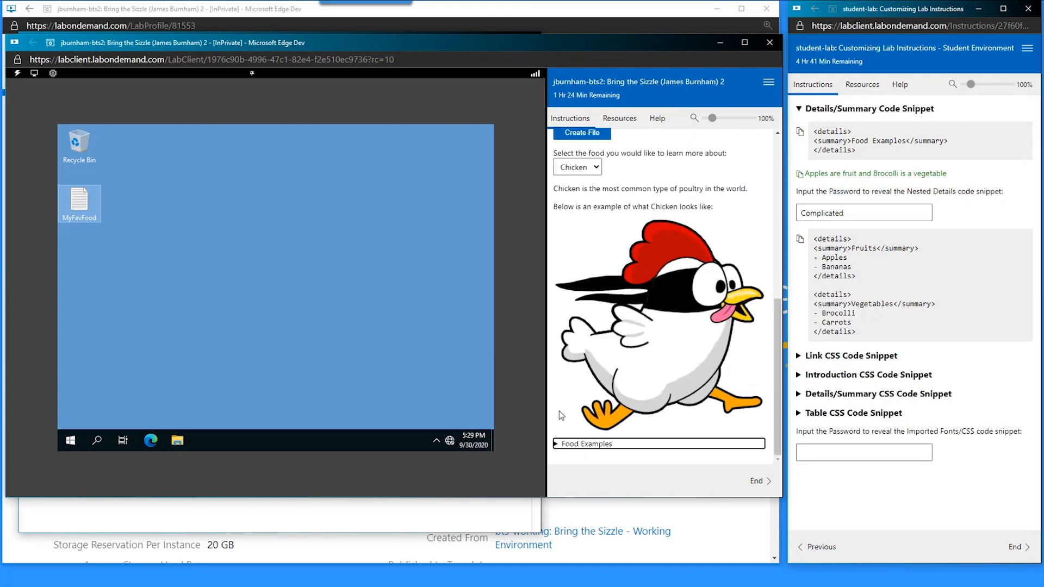
left_click(358, 501)
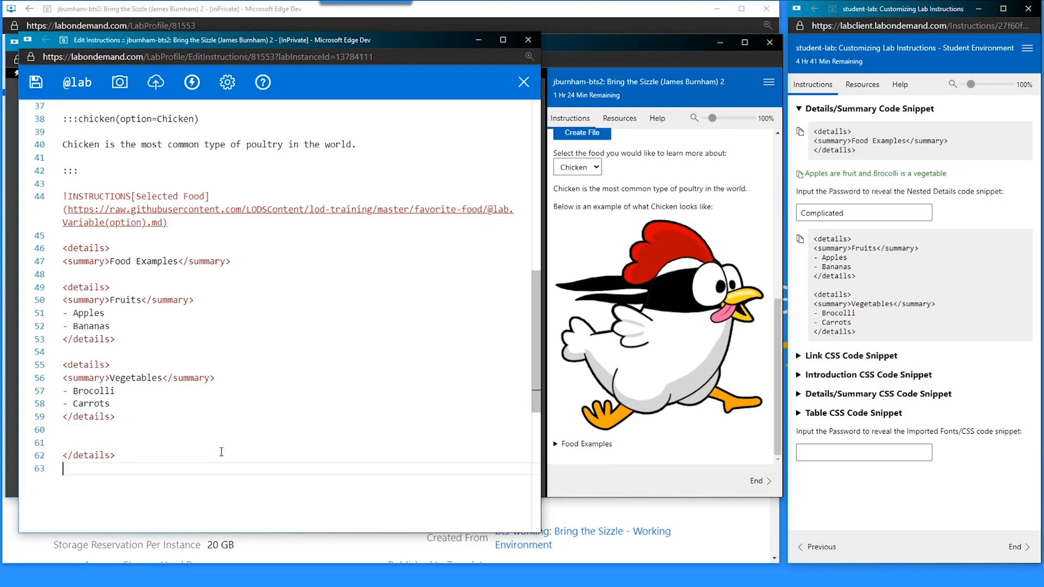
- Add a trailing blank line, save the instructions, and expand the Link CSS Code Snippet
key("Return")
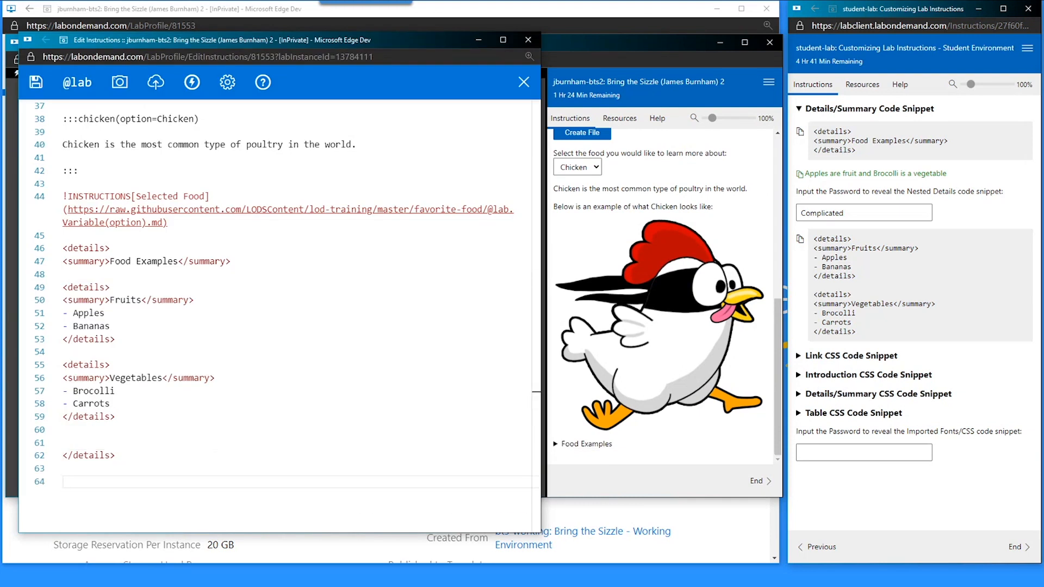
key("ctrl+s")
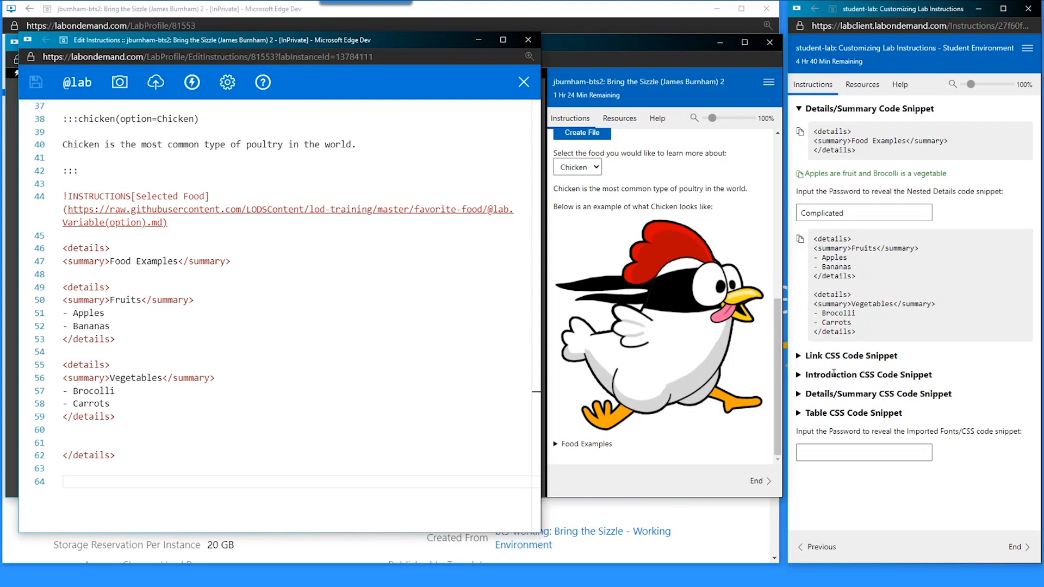
left_click(840, 356)
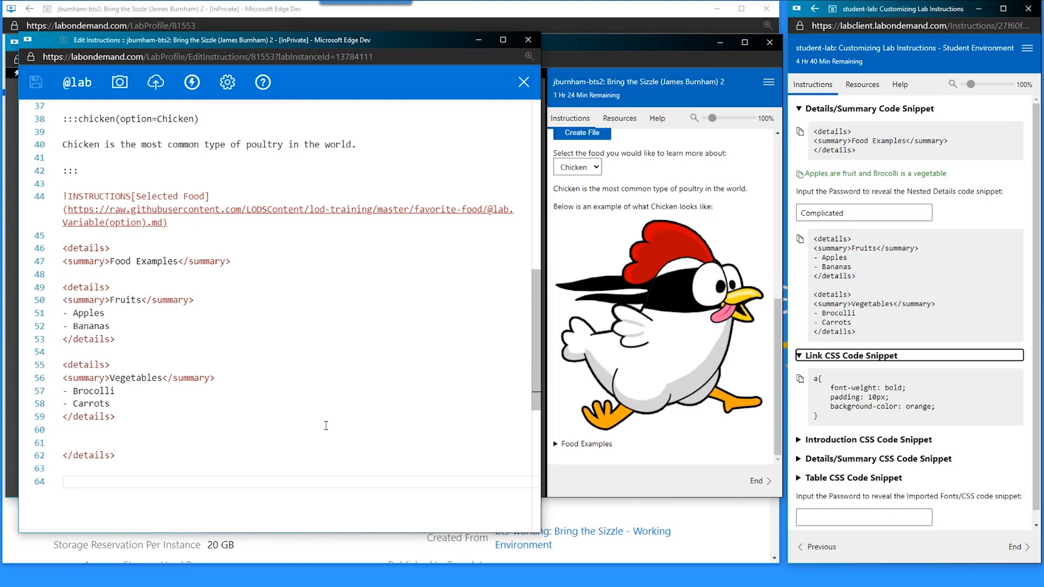
scroll(325, 424, "up", 4)
scroll(325, 424, "up", 8)
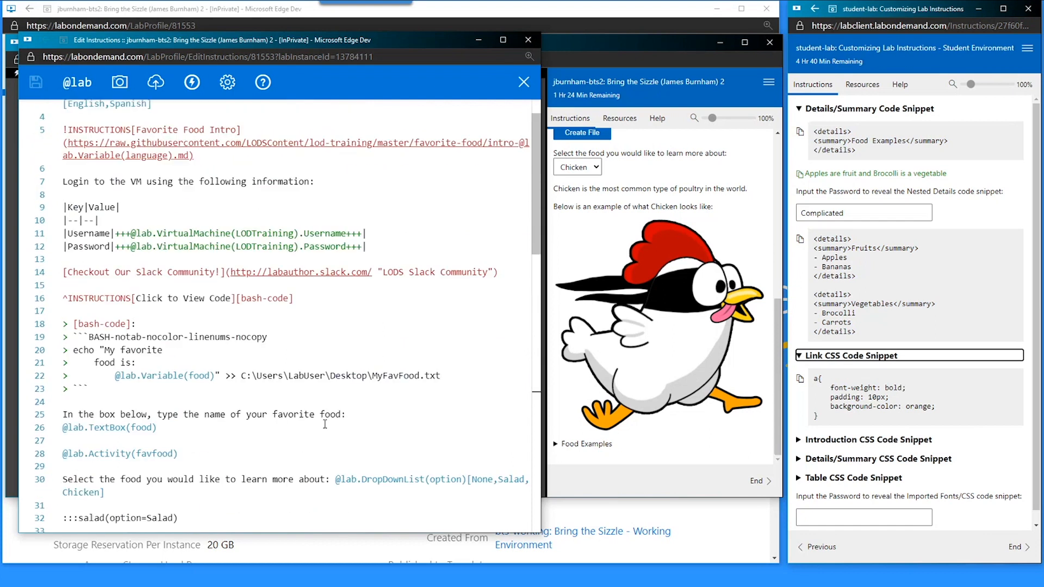
scroll(734, 351, "up", 10)
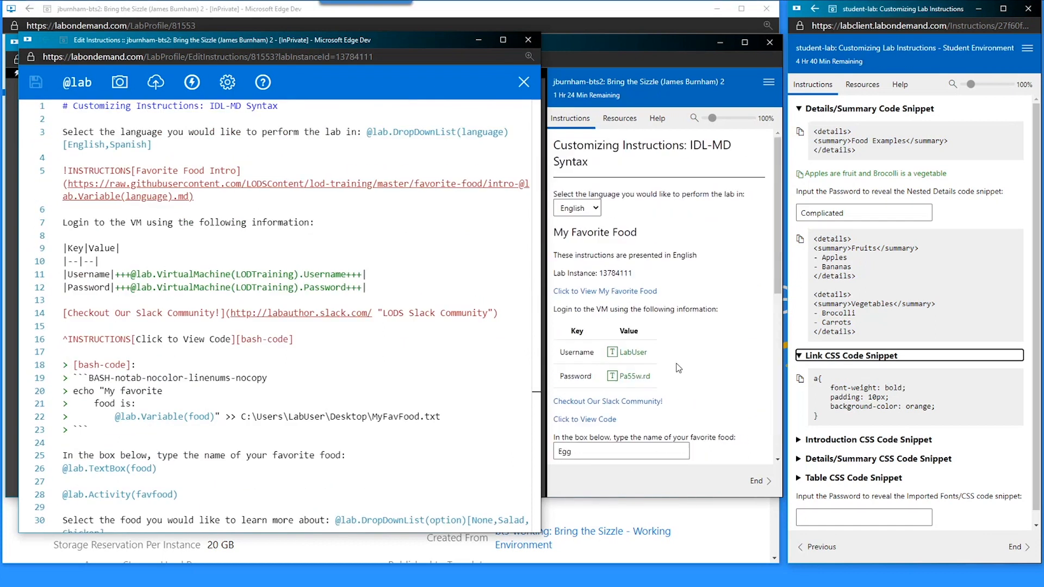
- Test the bash Click to View Code popup twice, then copy the Link CSS snippet
left_click(701, 327)
left_click(637, 291)
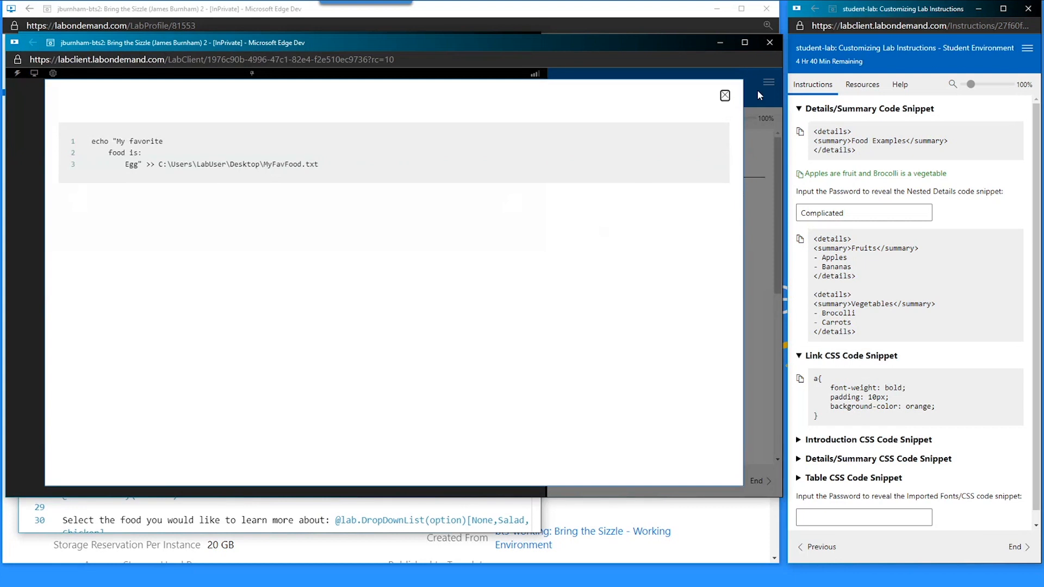
left_click(725, 97)
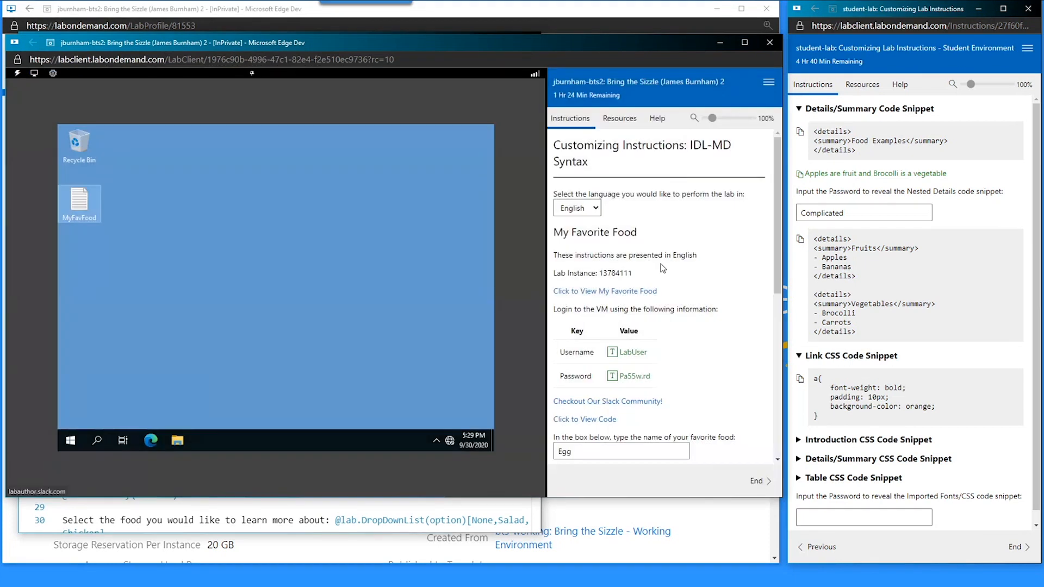
left_click(626, 296)
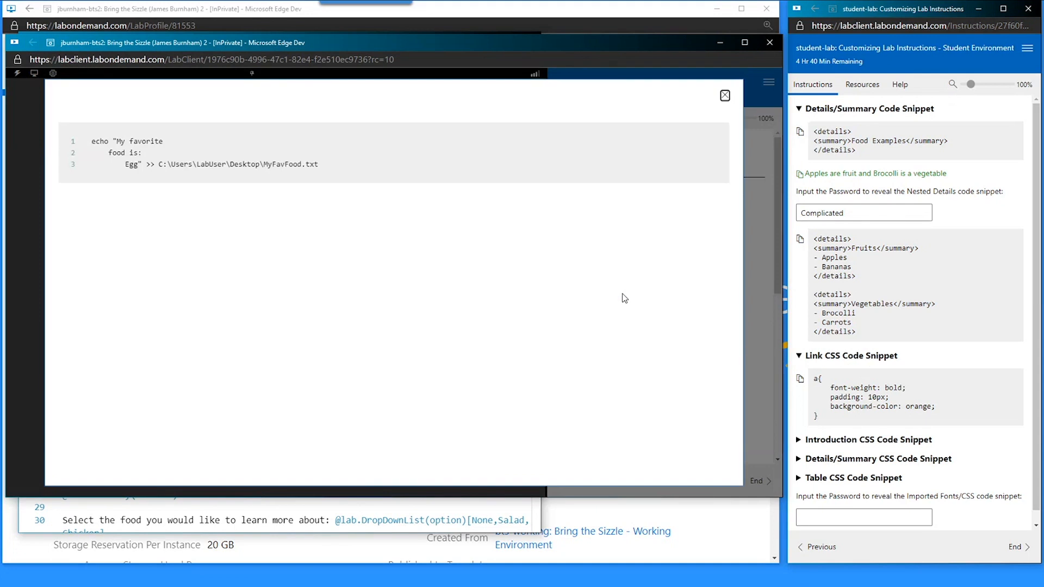
left_click(725, 96)
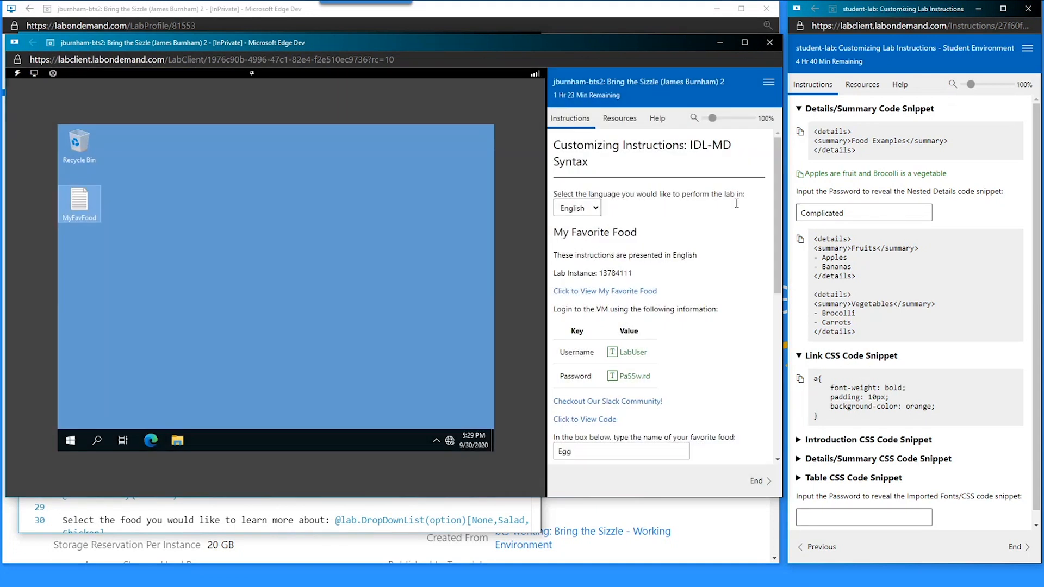
left_click(800, 379)
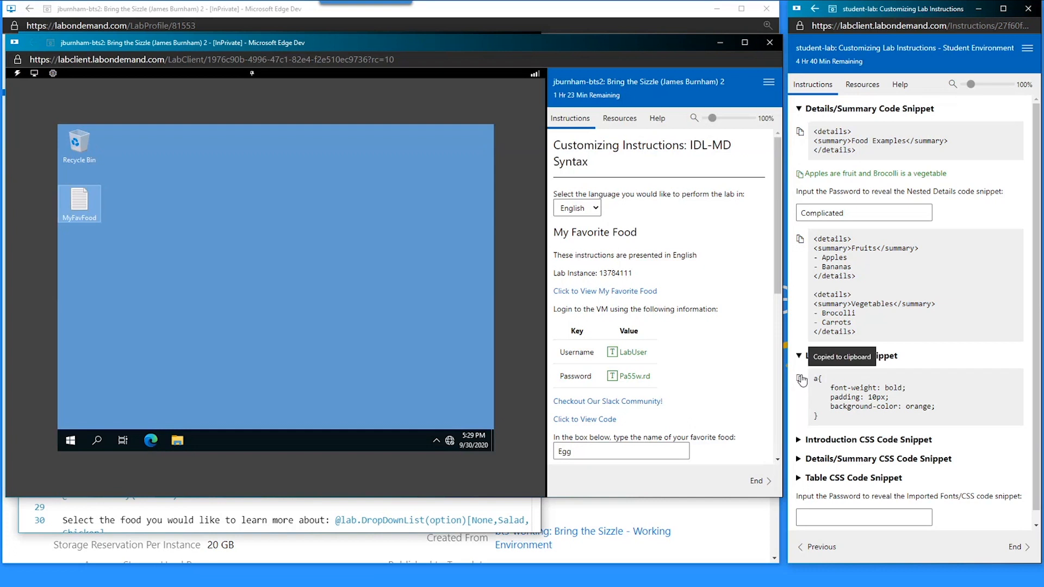
- Add an empty <style> … </style> block above the title at the top of the instructions
left_click(367, 520)
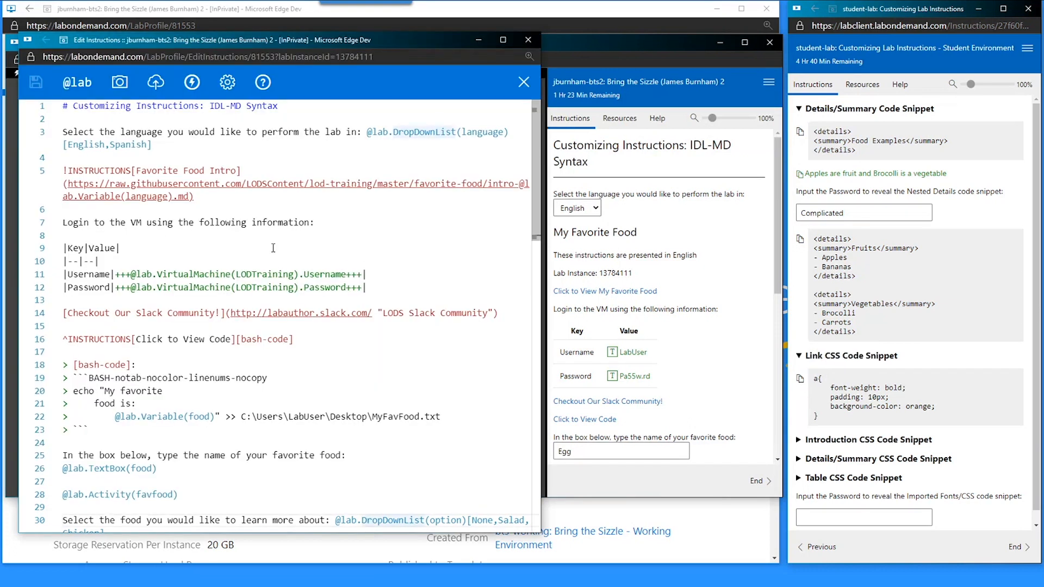
left_click(77, 107)
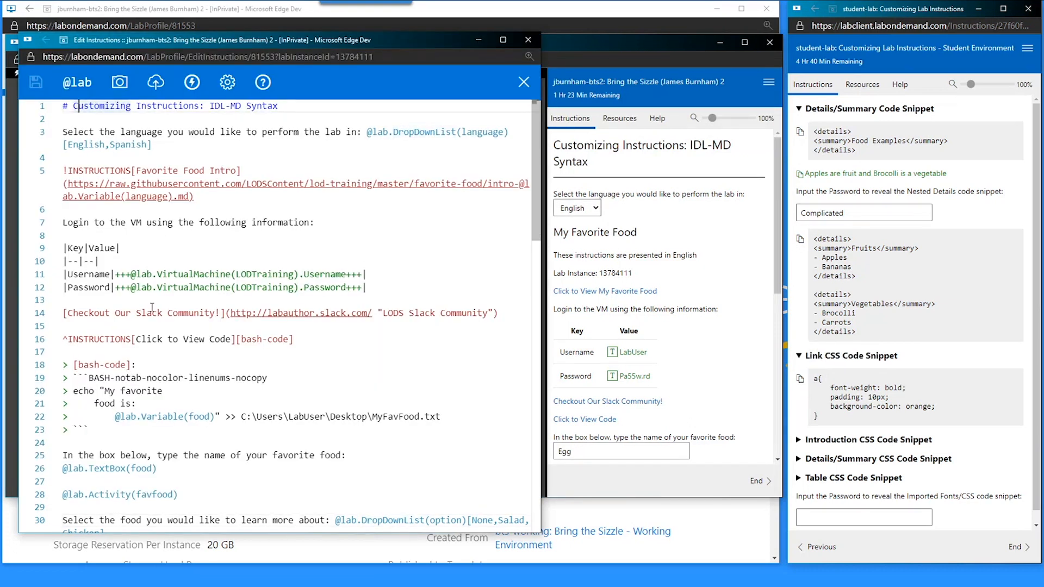
key("Home")
key("Return")
key("Up")
type("<style")
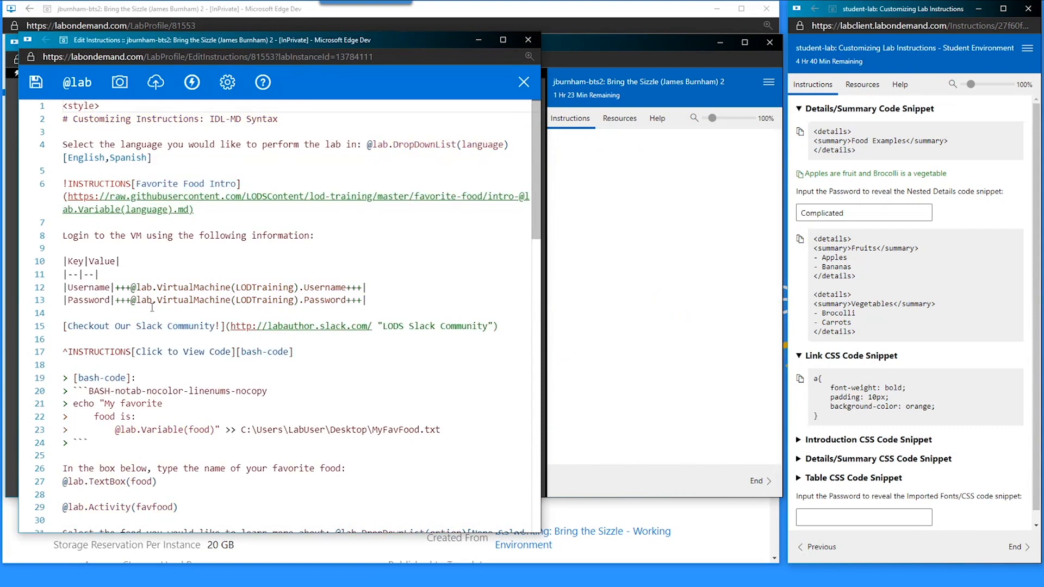
key("End")
key("Return")
type("</s")
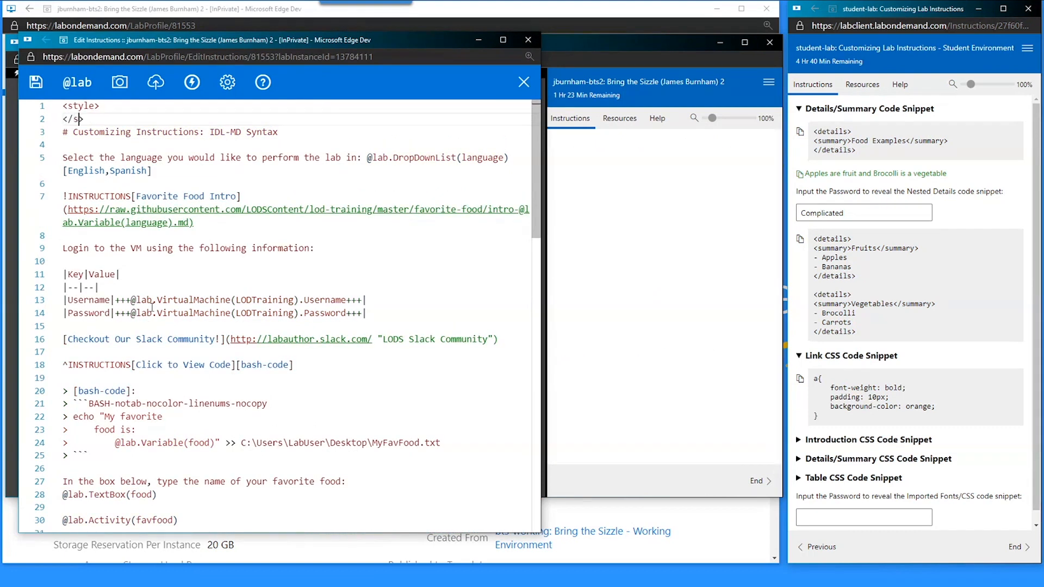
type("tyle")
key("Up")
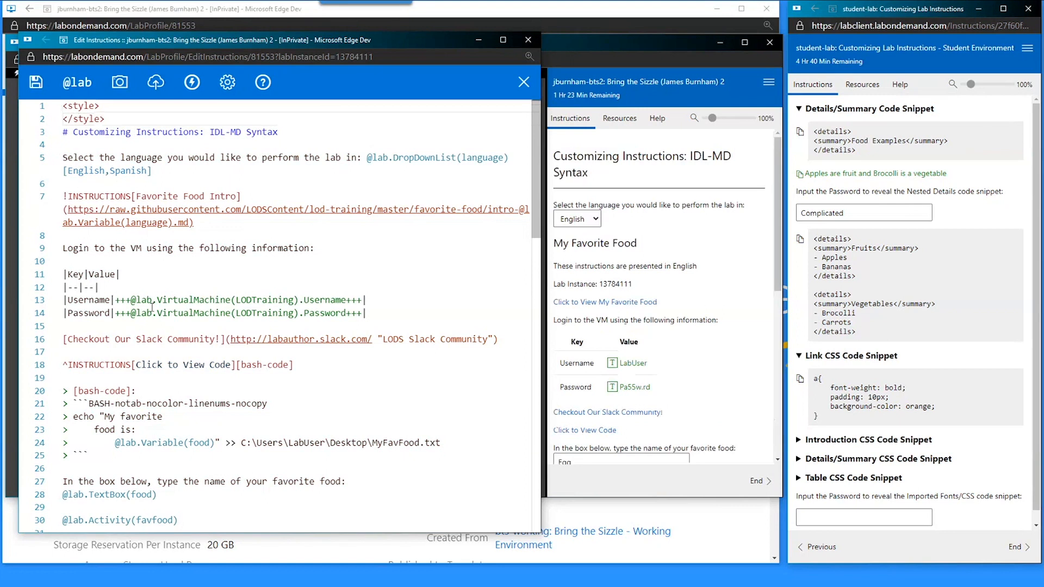
key("Return")
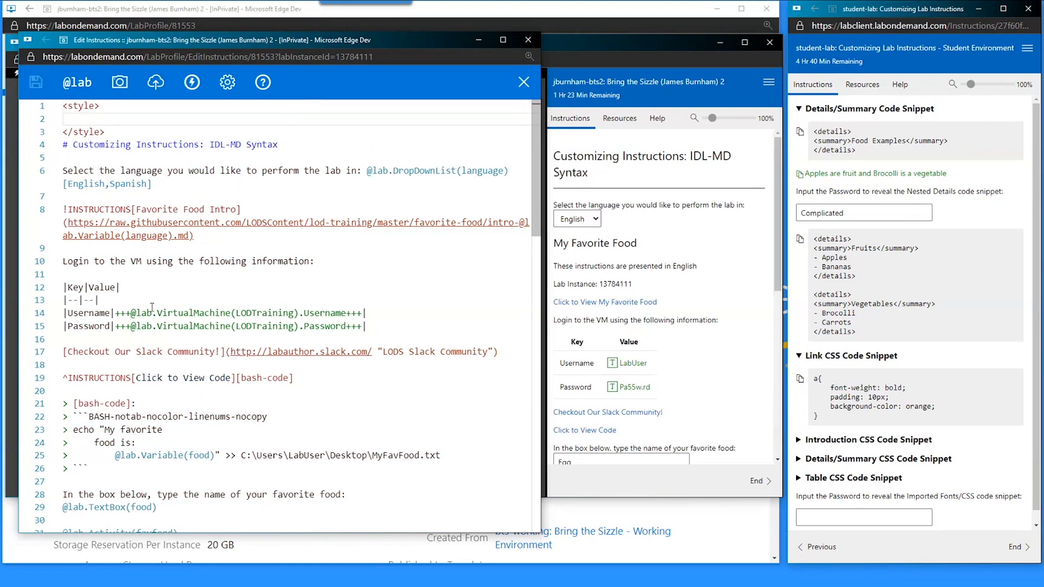
- Paste the bold, 10px-padded, orange link rule into the style block and save
key("ctrl+v")
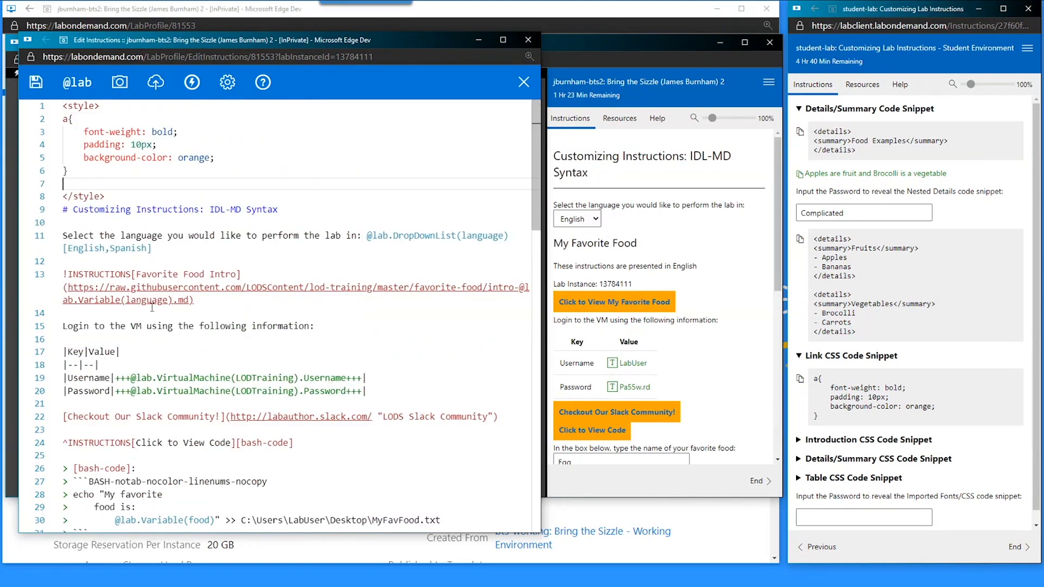
key("BackSpace")
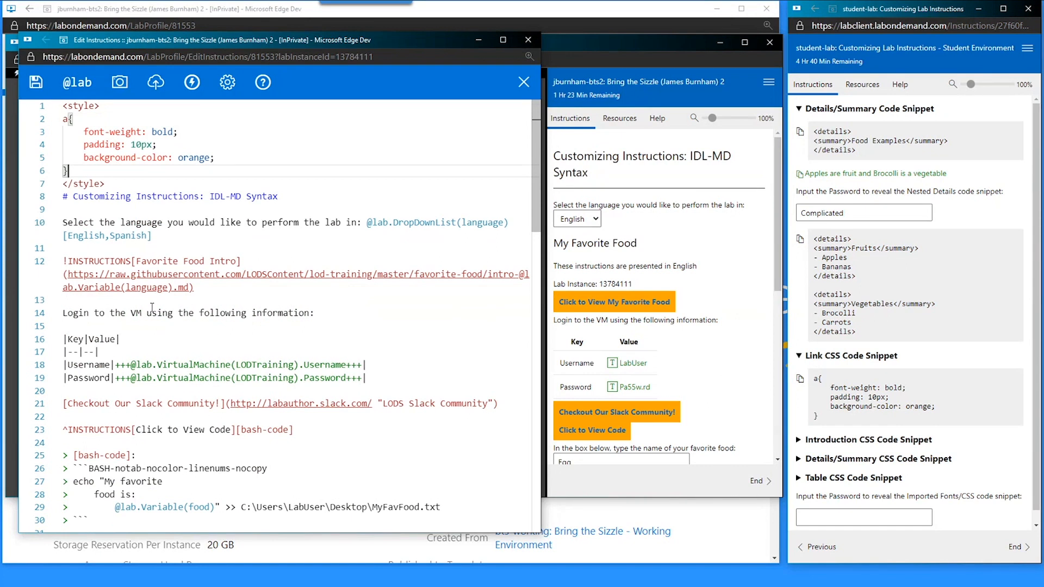
left_click(69, 119)
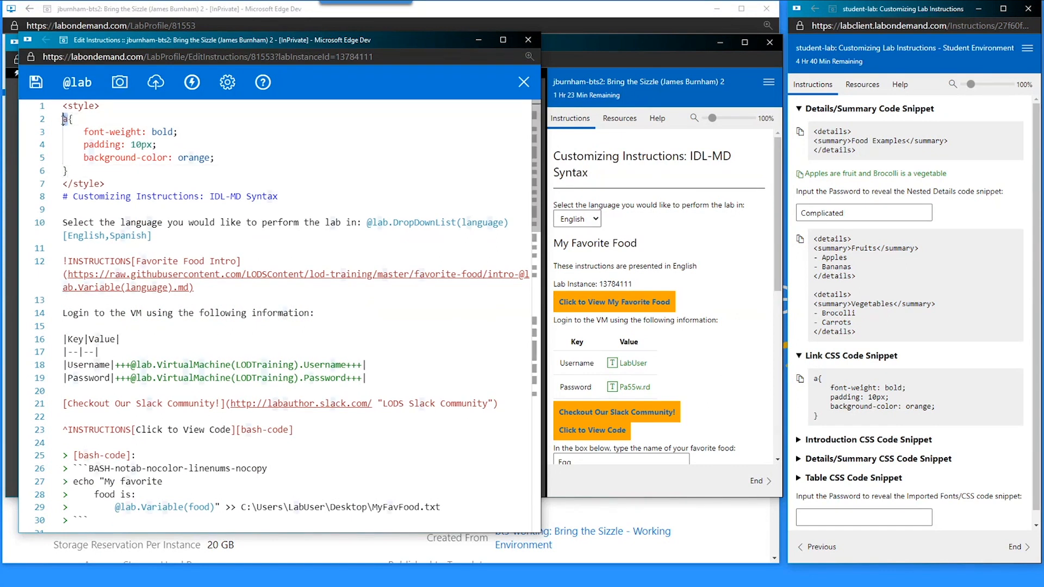
left_click(89, 132)
key("ctrl+s")
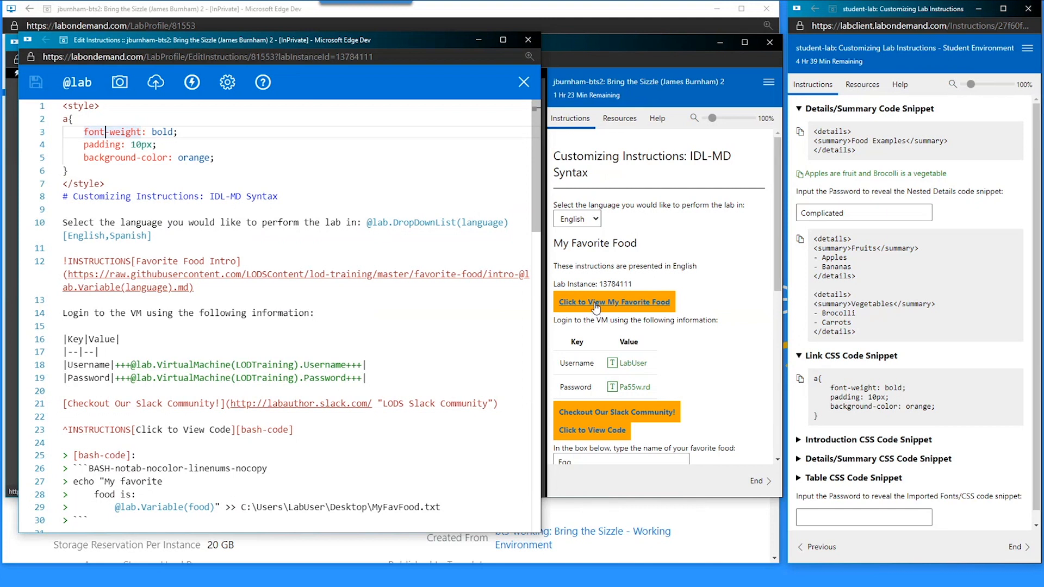
- Inspect the favourite-food link's markup in developer tools
right_click(616, 304)
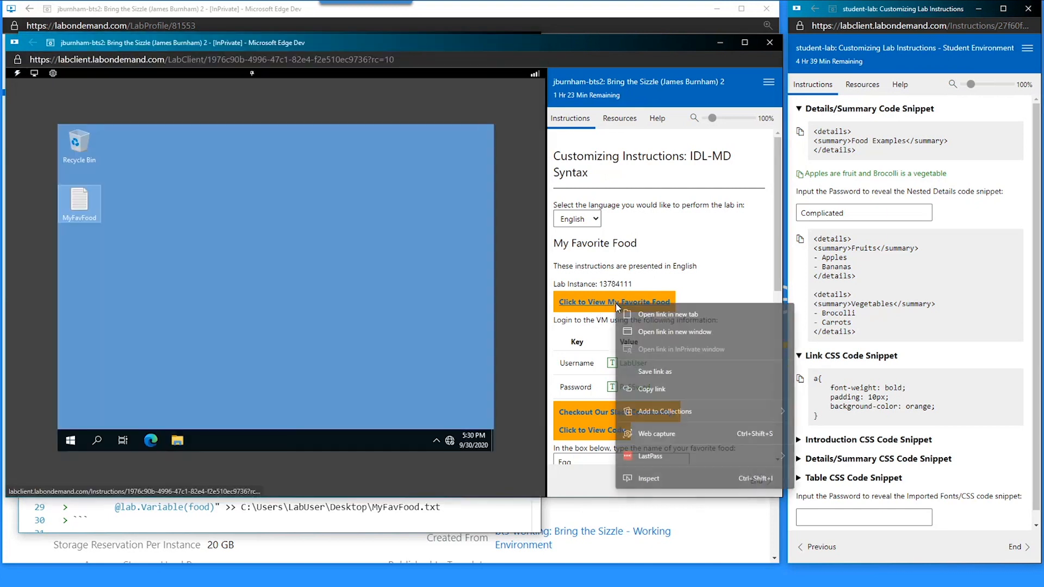
left_click(677, 483)
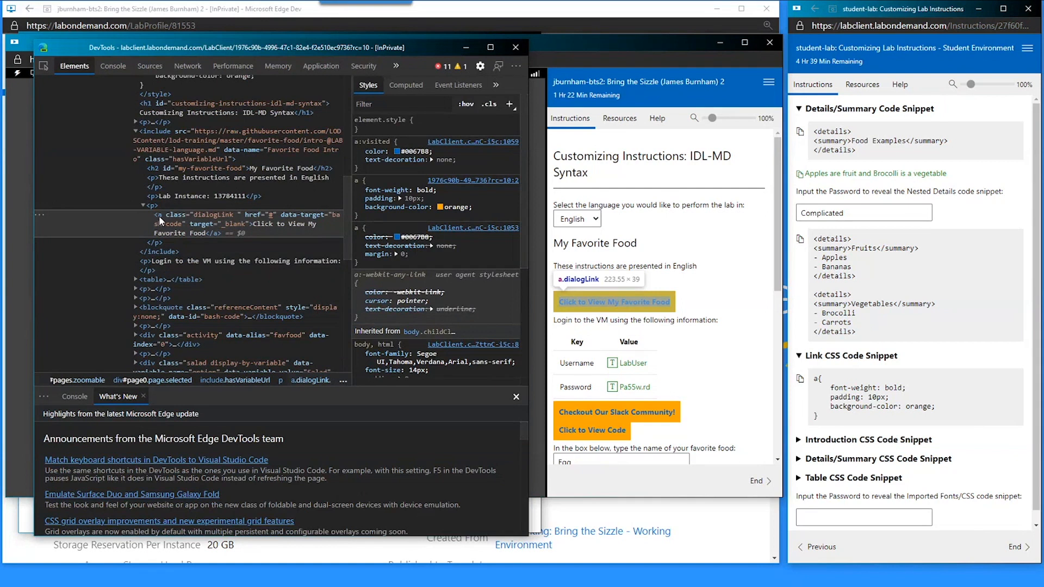
left_click_drag(123, 51, 261, 60)
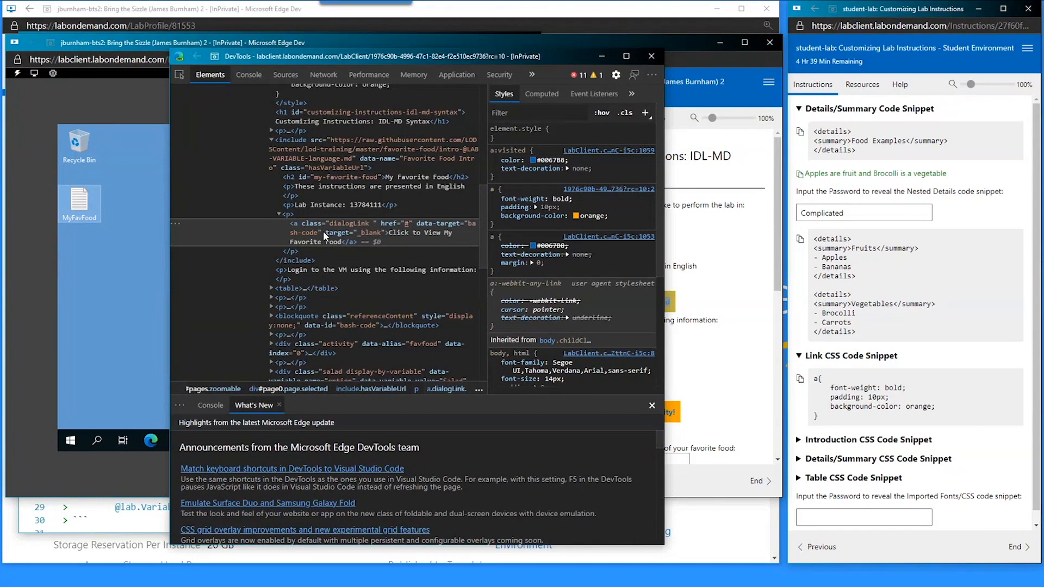
left_click(699, 195)
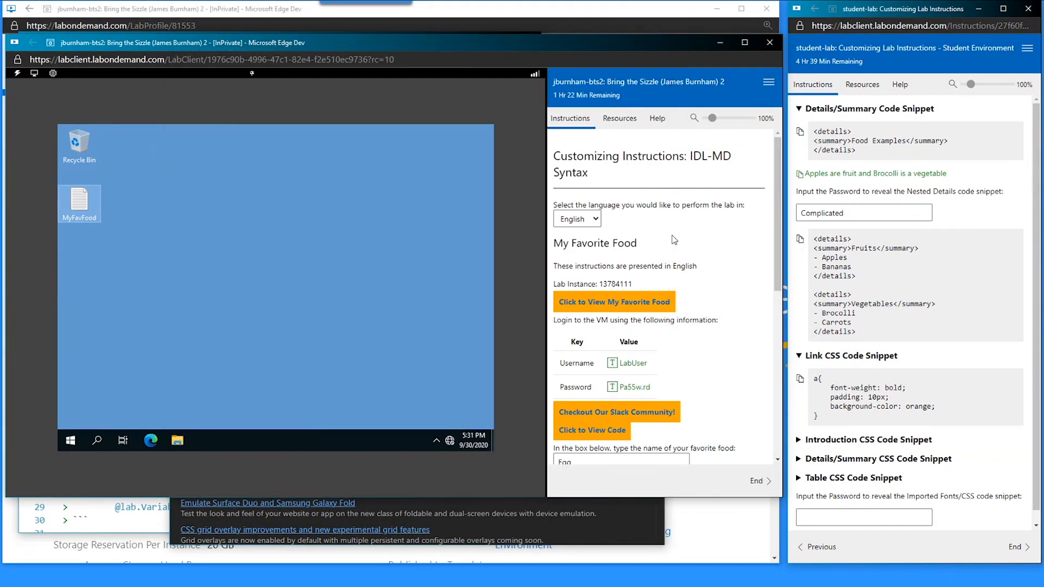
left_click(90, 530)
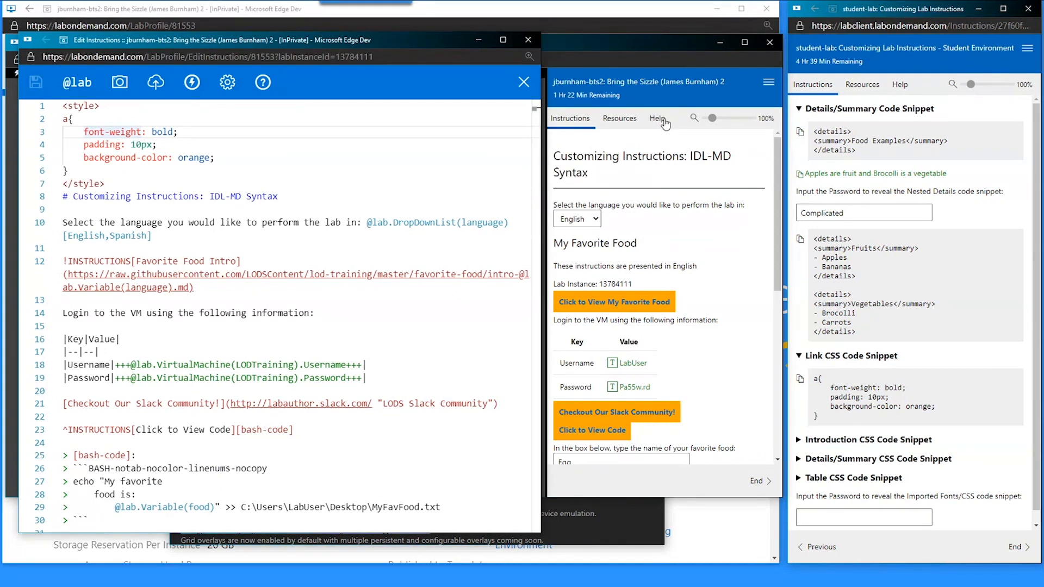
- Check the Resources and Help pages to see whether their links also turned orange
left_click(613, 124)
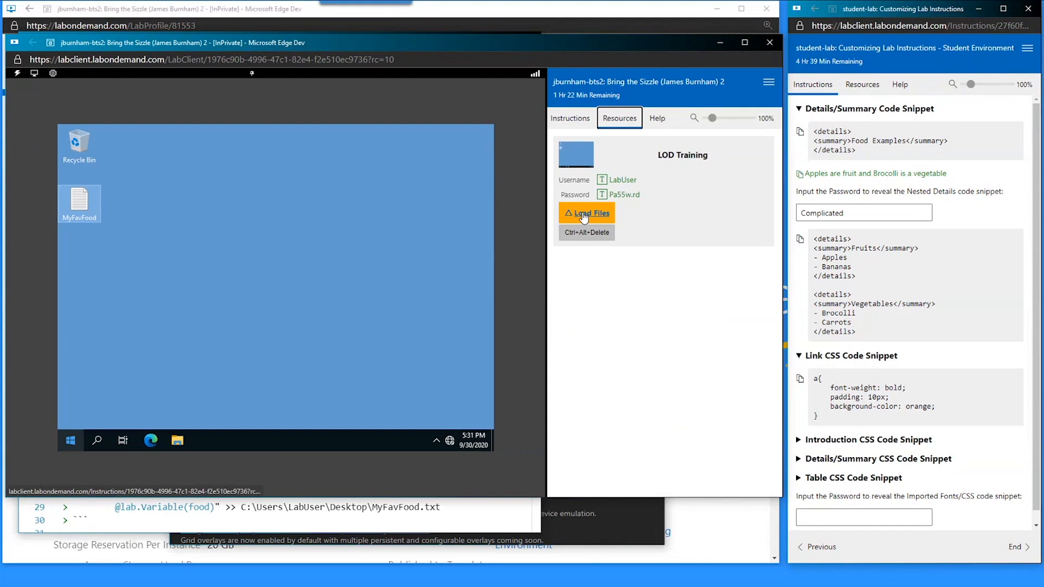
left_click(657, 122)
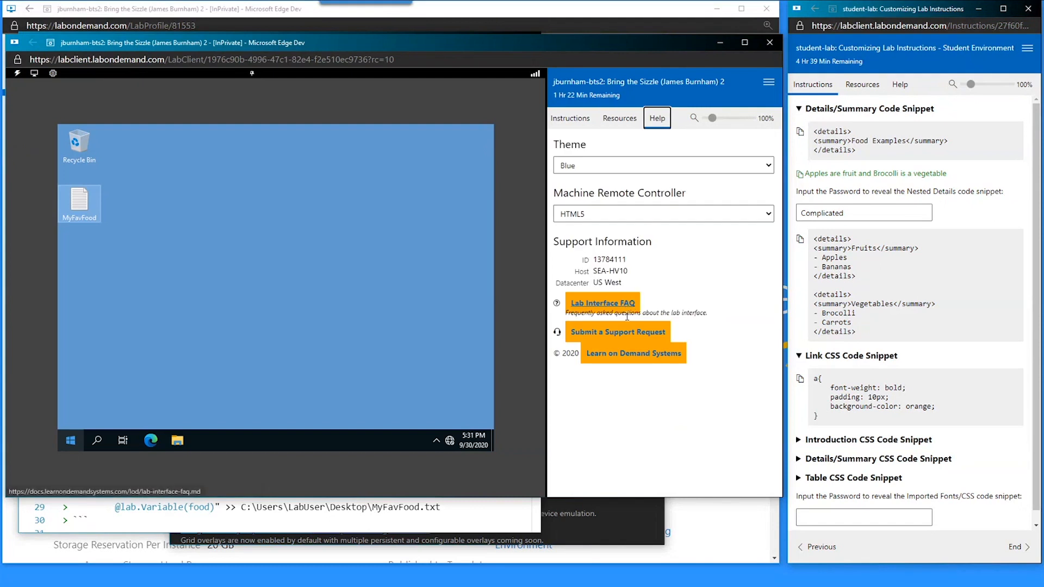
left_click(580, 127)
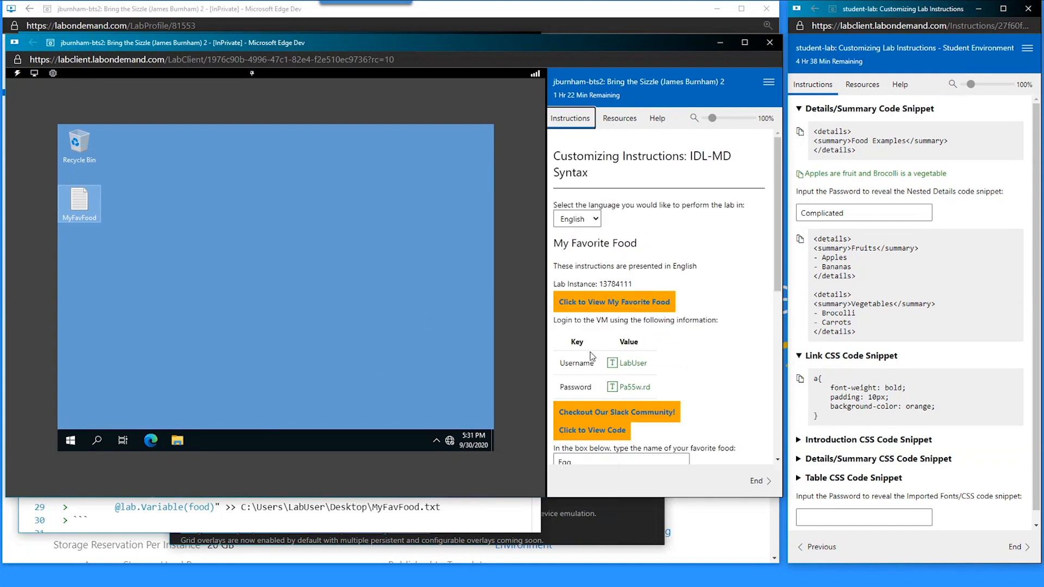
left_click(625, 124)
left_click(656, 125)
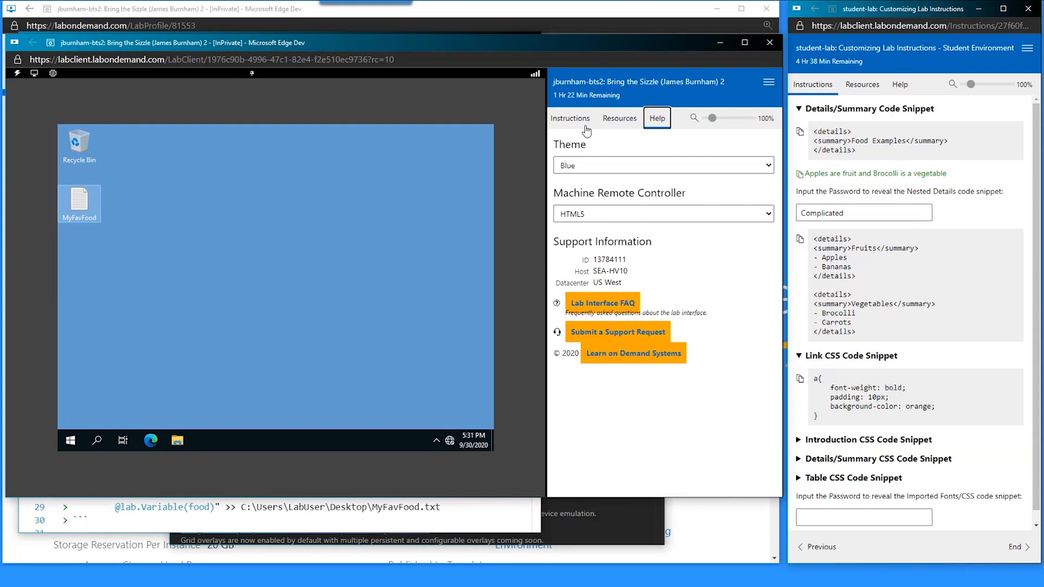
left_click(583, 126)
- Put the caret at the start of the a{ selector in the style block
left_click_drag(431, 519, 430, 504)
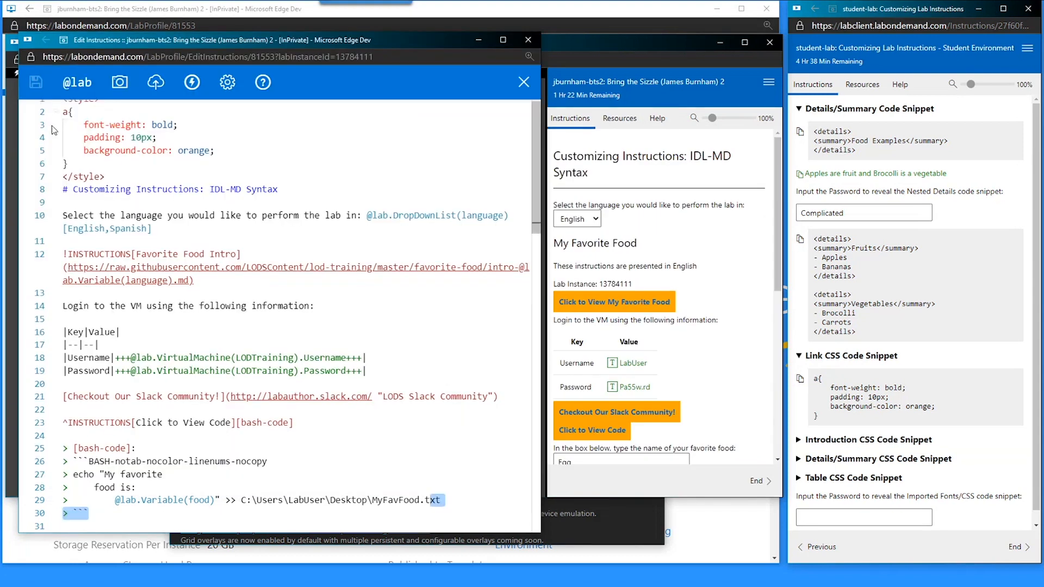
left_click(180, 114)
key("Home")
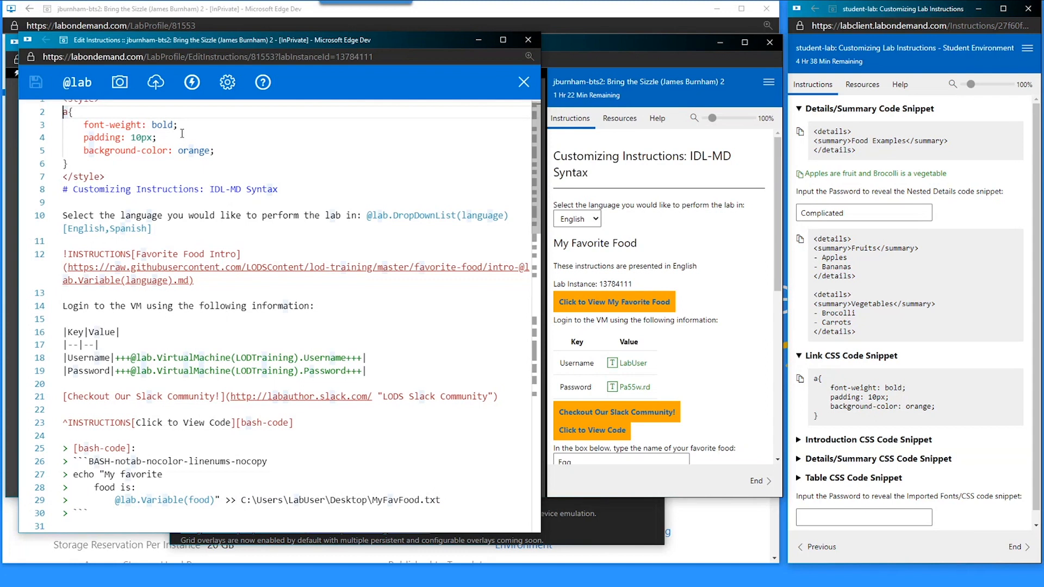
scroll(245, 215, "up", 1)
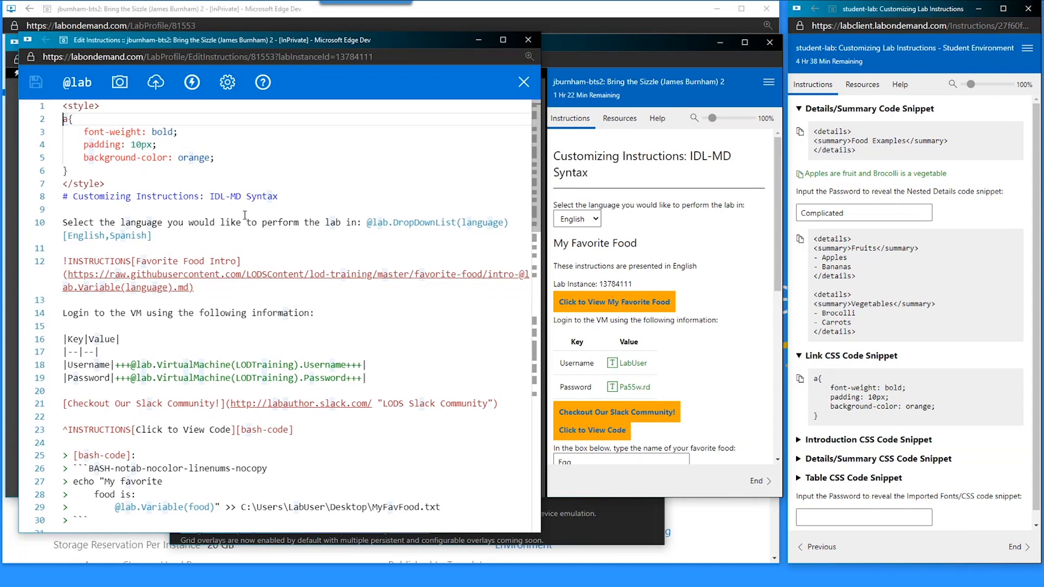
- Prefix the link selector with .instructions and confirm Help page links are now plain
type(".")
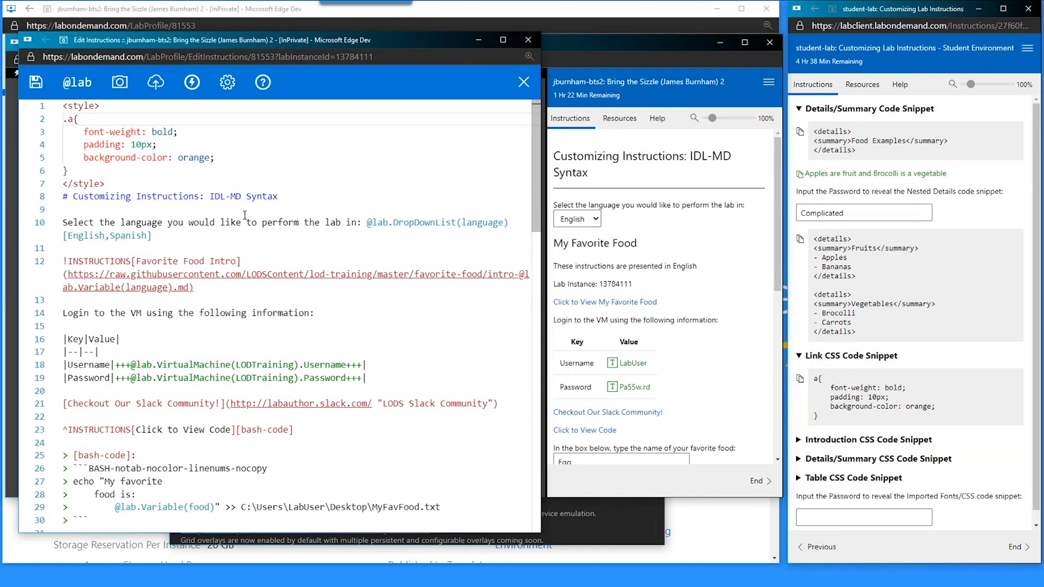
type("instructions")
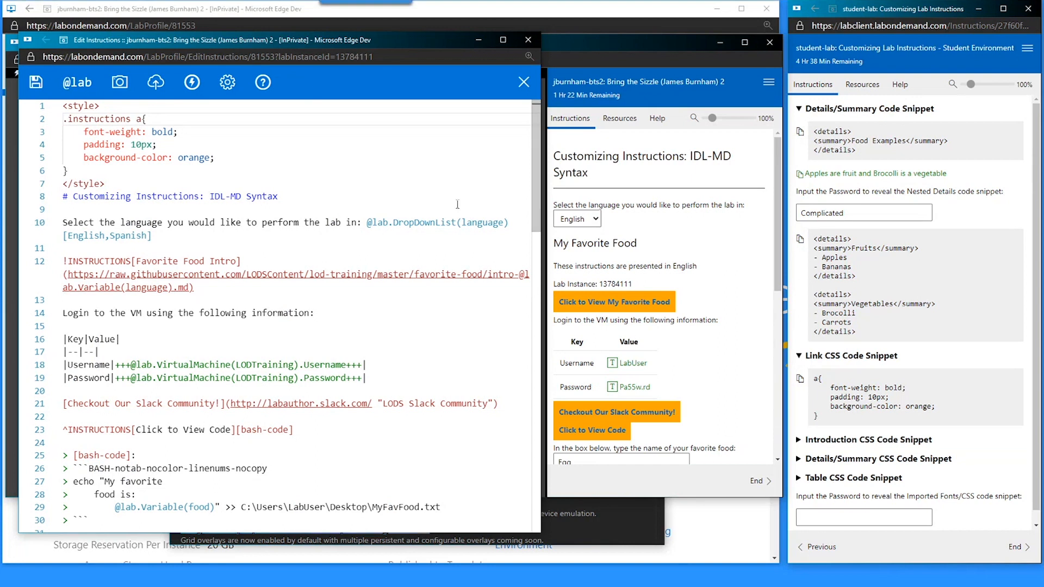
scroll(617, 240, "down", 2)
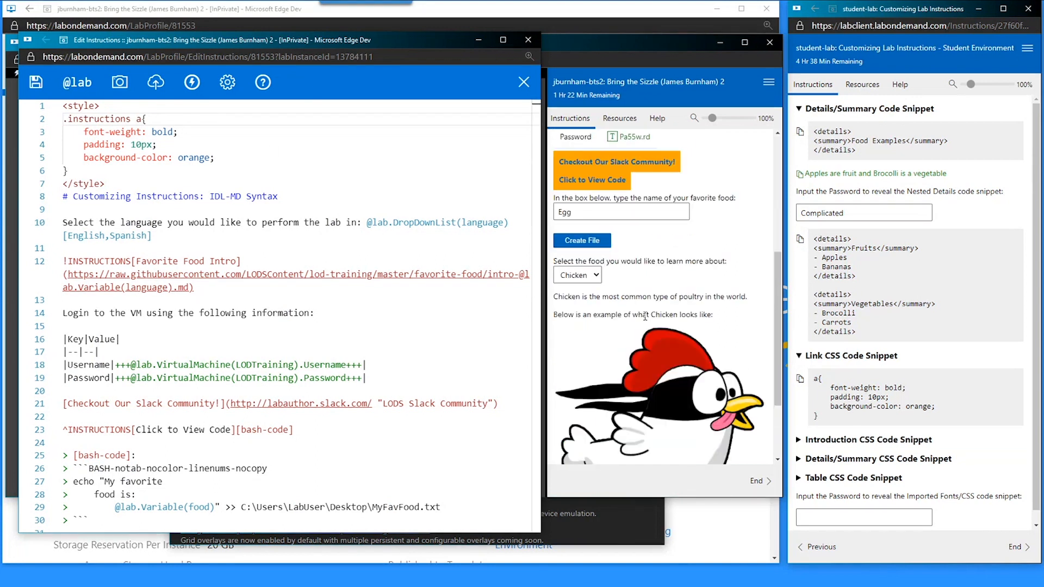
left_click(620, 118)
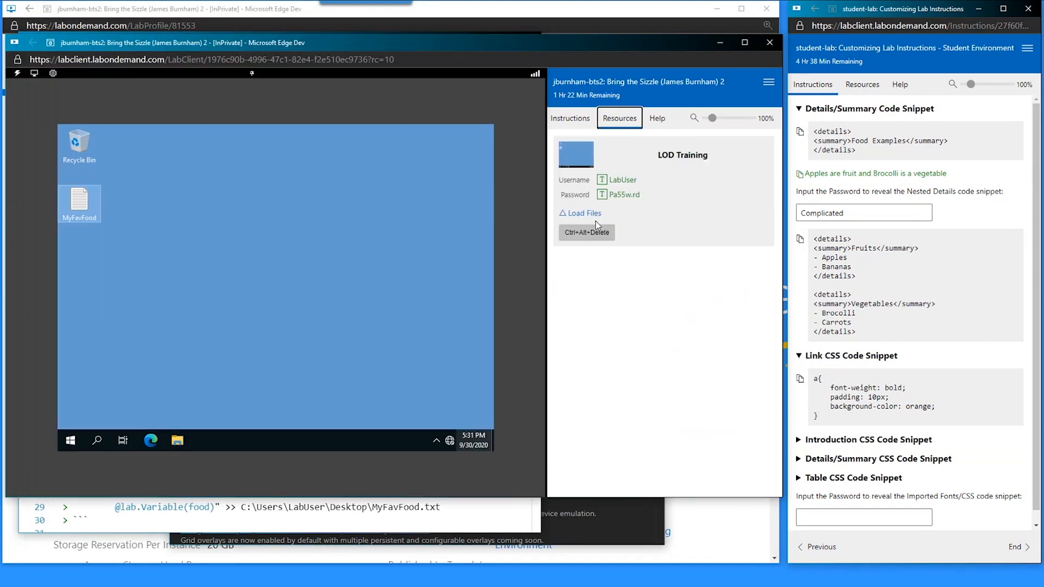
left_click(658, 120)
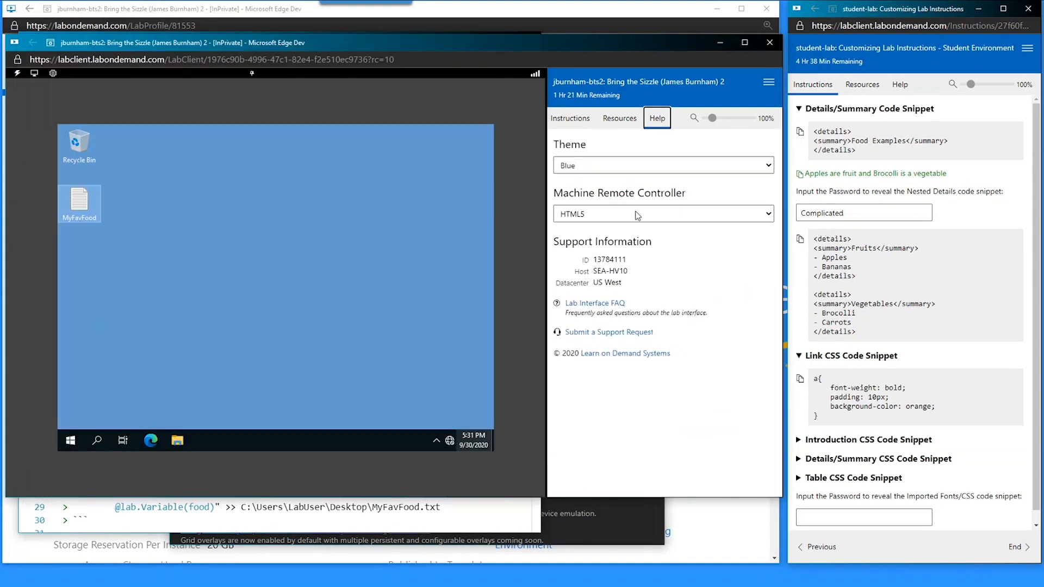
left_click(571, 120)
left_click(250, 529)
- Temporarily scope the link rule to .help and check the Help page links
double_click(90, 119)
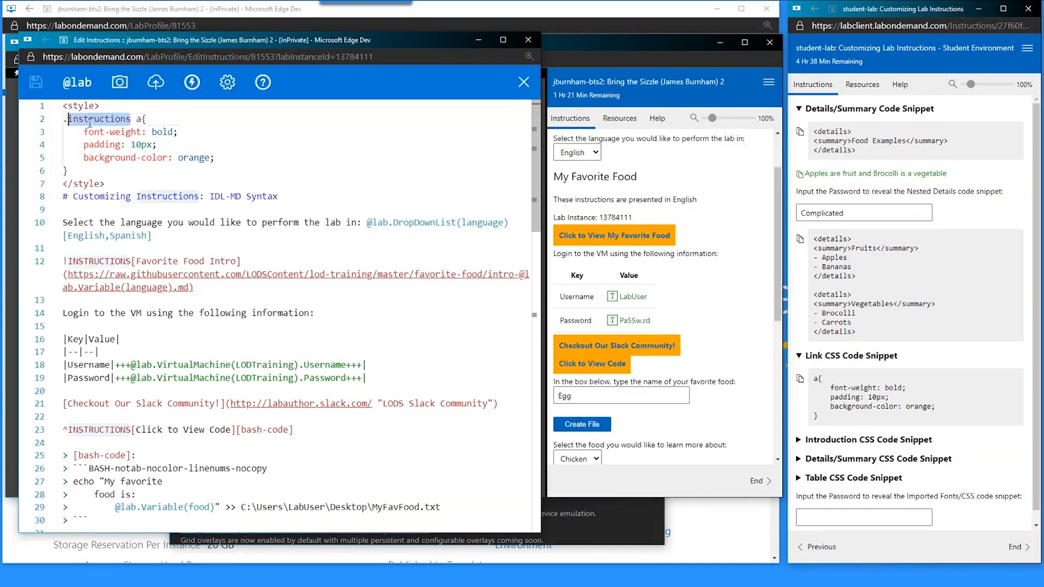
type("help")
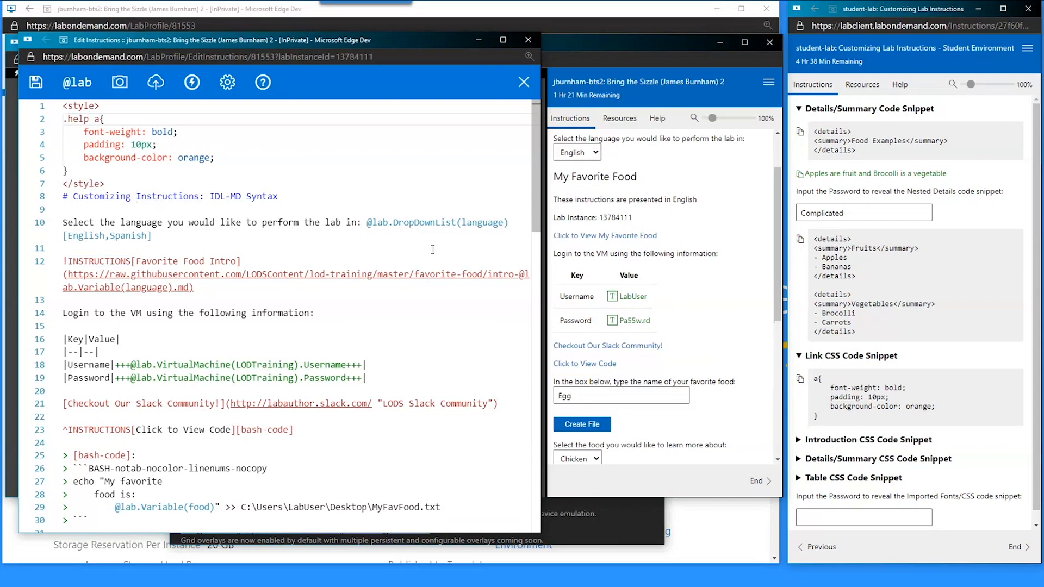
left_click(655, 121)
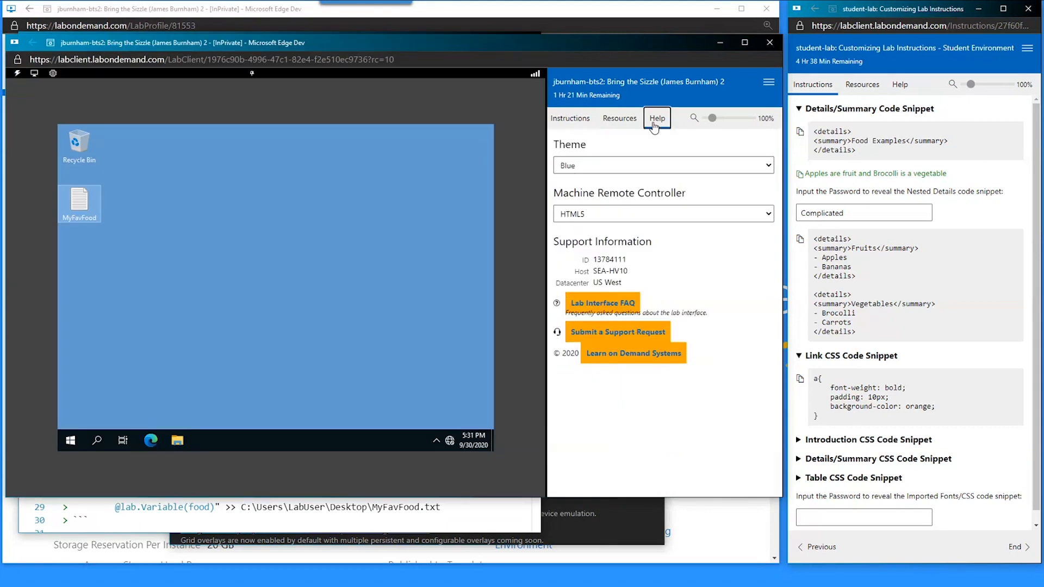
left_click(581, 124)
- Restore the .instructions a{ selector, save, and open the bash code popup
left_click(377, 531)
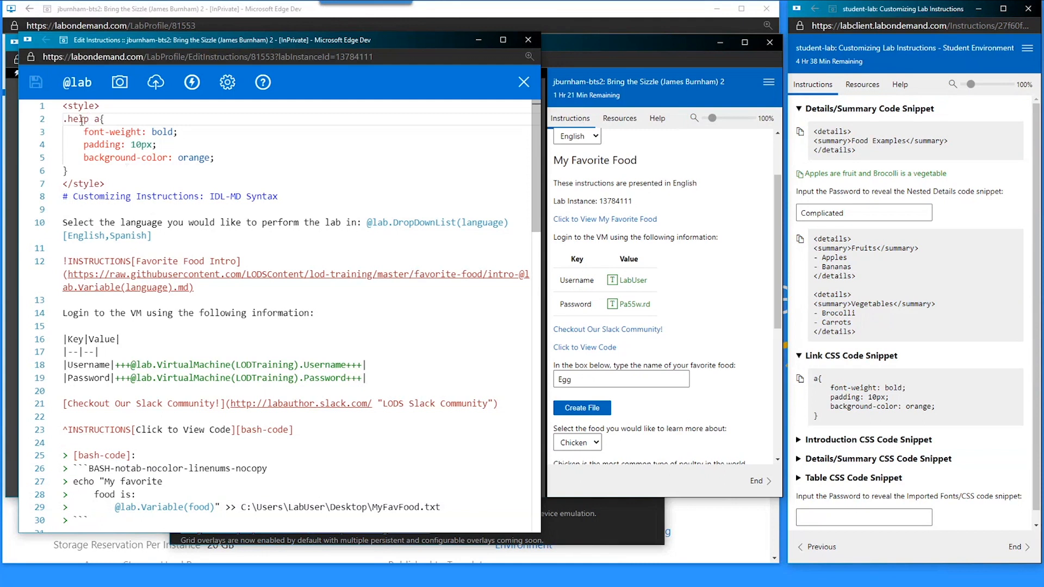
double_click(81, 119)
type("instructions")
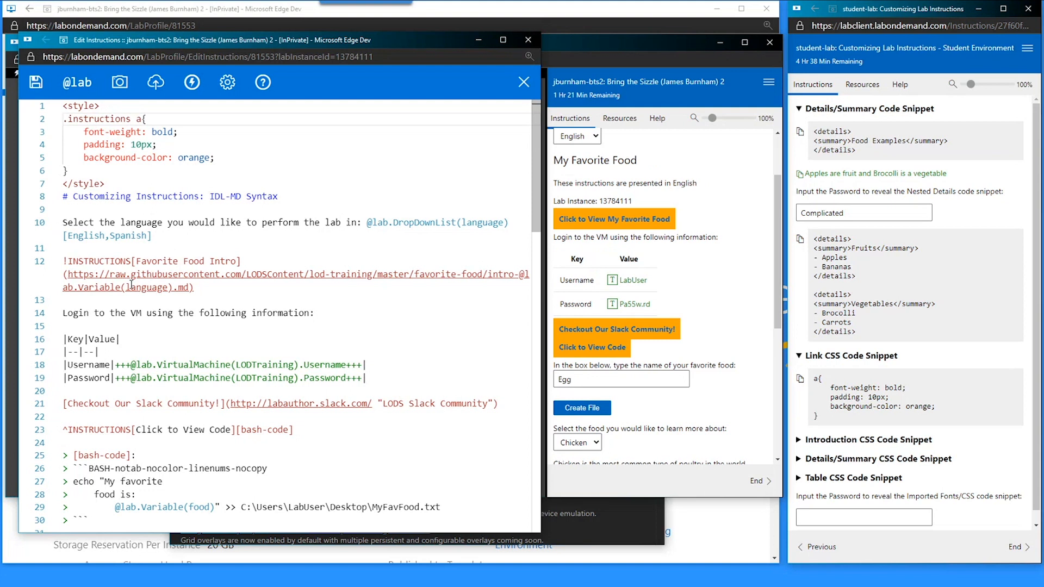
key("ctrl+s")
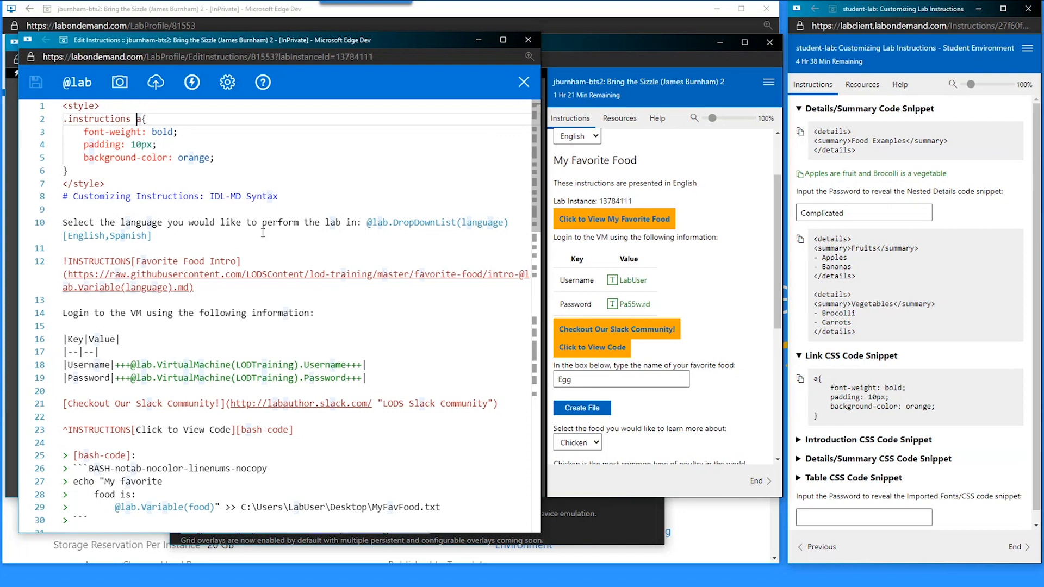
left_click(589, 221)
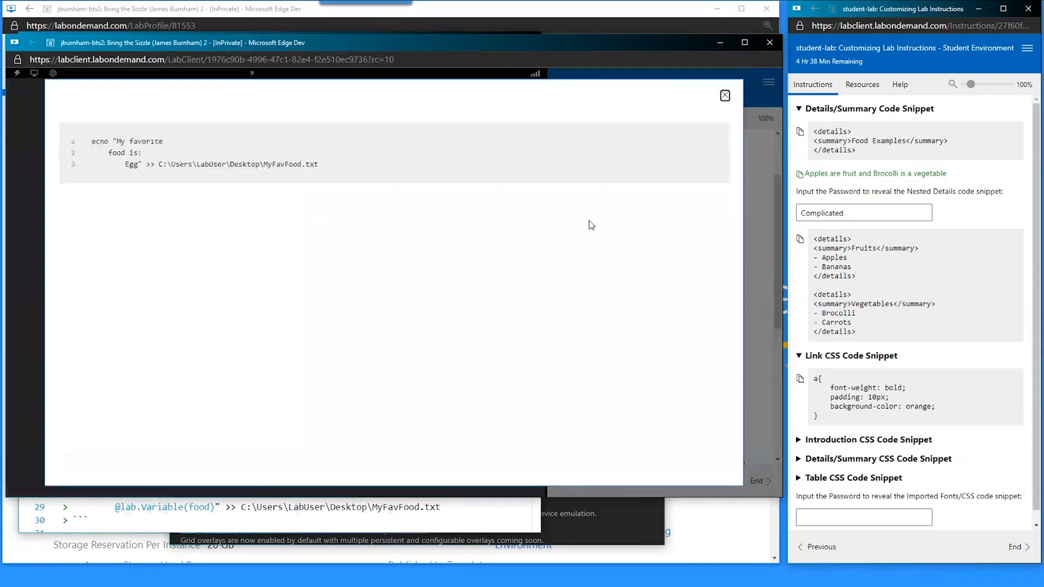
- Close the popup and inspect the favourite-food link to find its dialogLink class
left_click(725, 96)
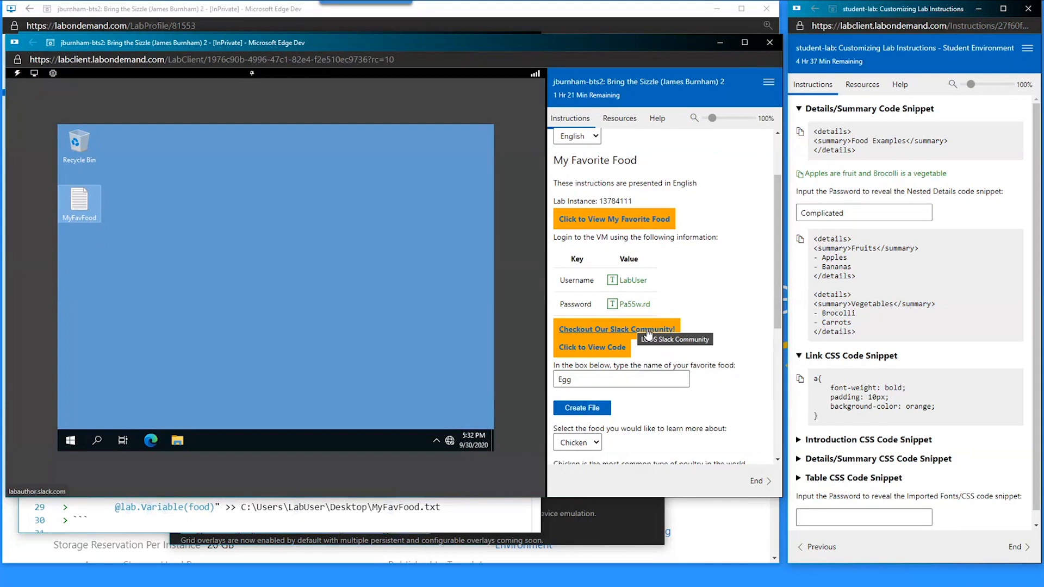
right_click(602, 219)
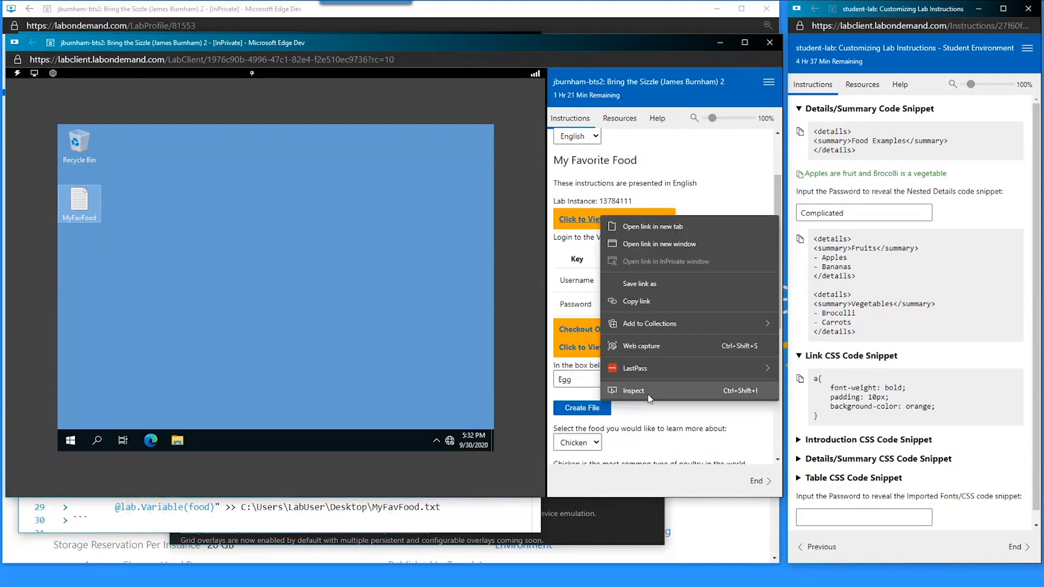
left_click(634, 391)
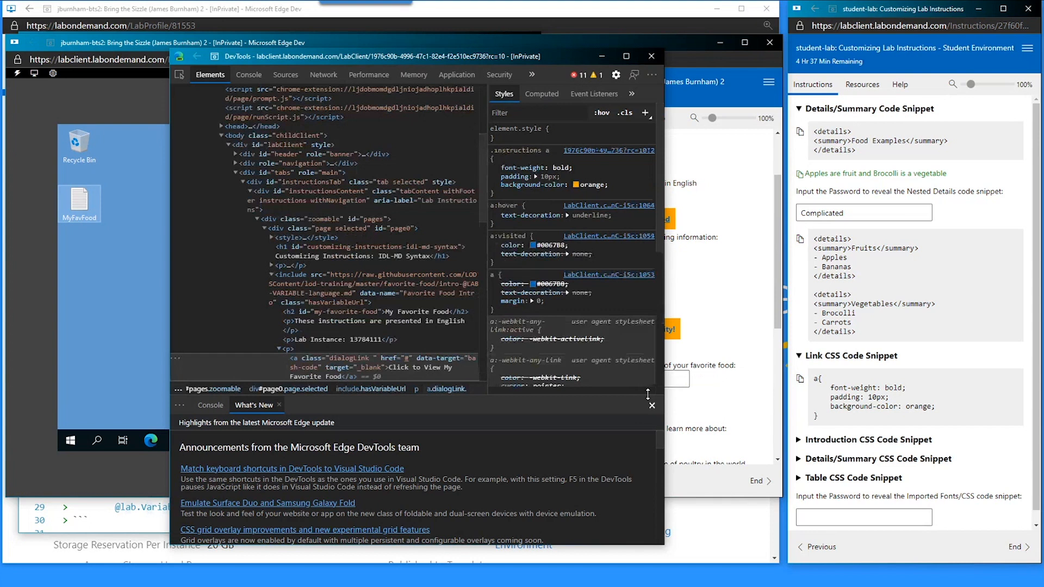
double_click(350, 358)
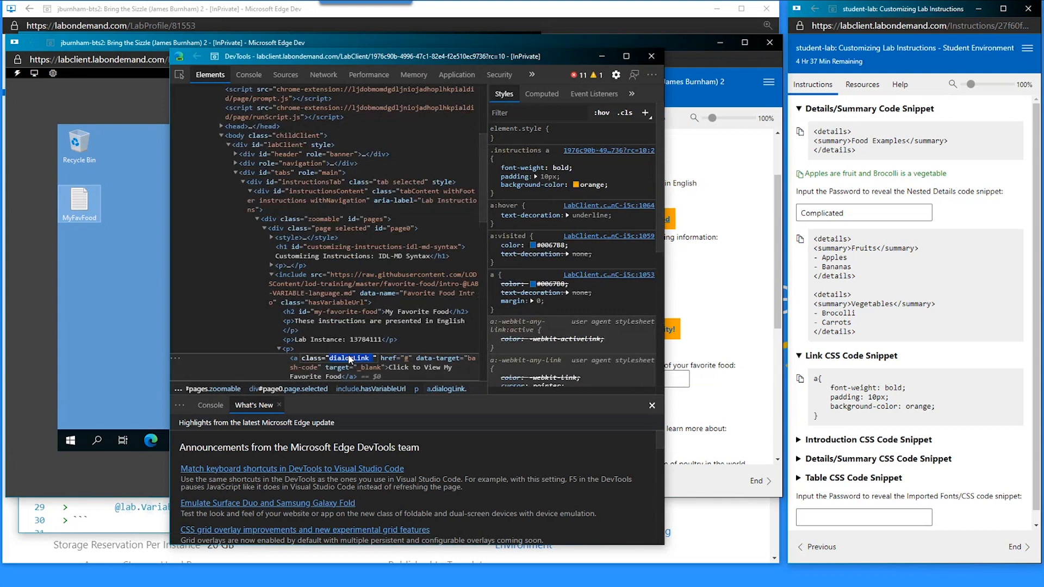
- Change the selector to .instructions a.dialogLink, save, and collapse the Link CSS Code Snippet
left_click(122, 512)
left_click(251, 121)
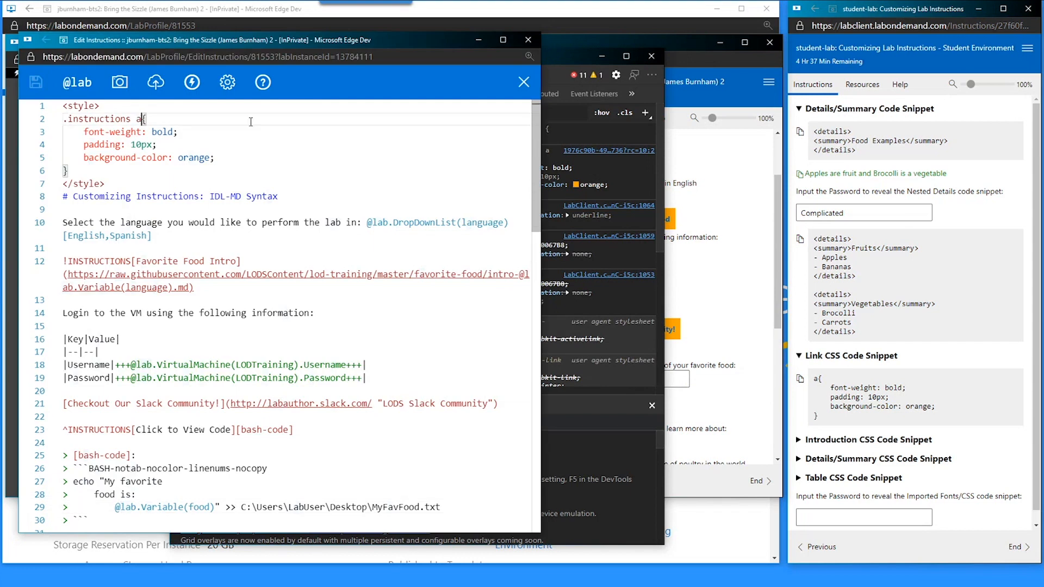
type(".diag")
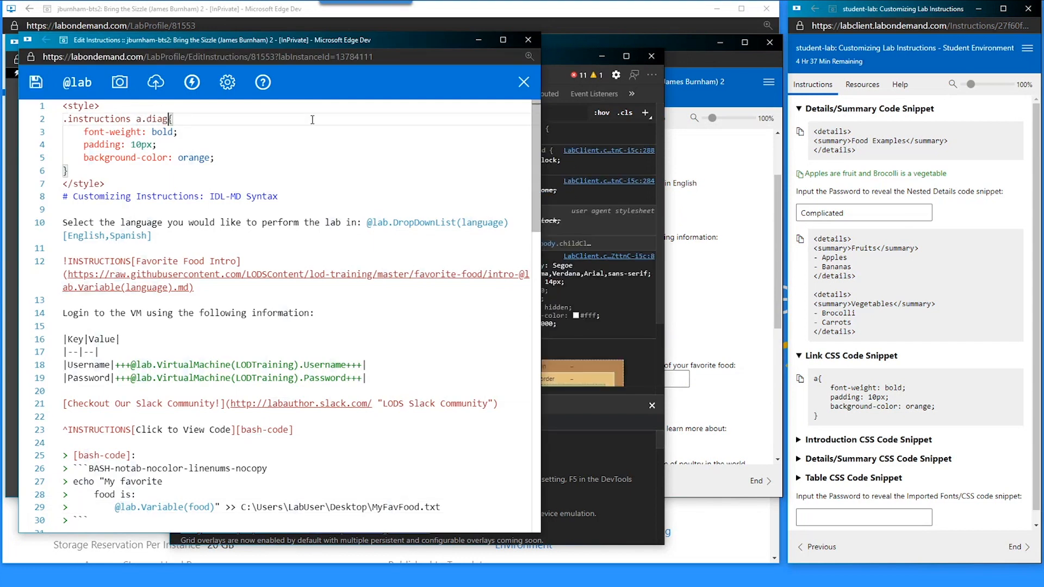
type("logLink")
key("ctrl+s")
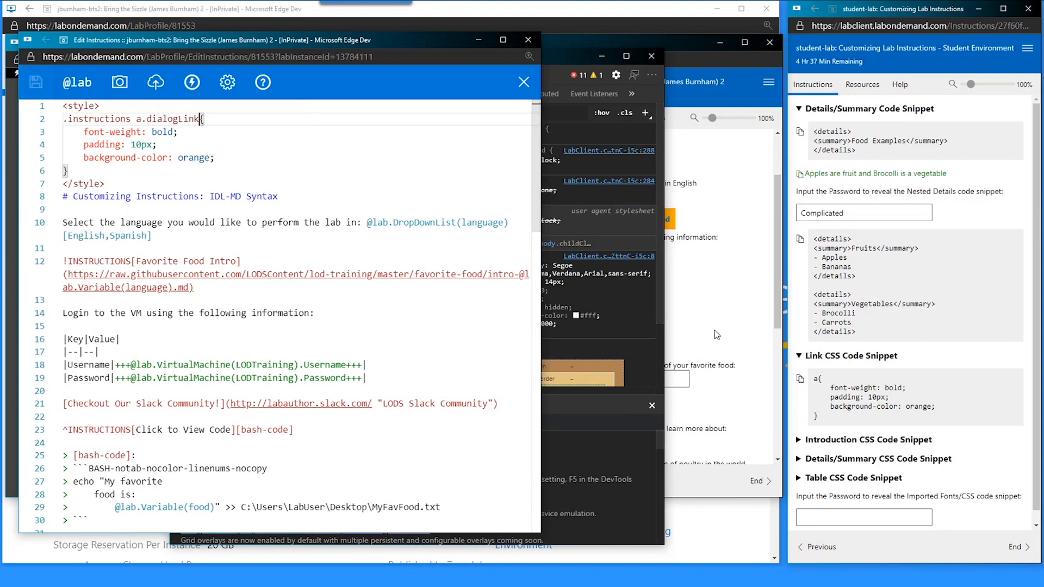
left_click(717, 334)
left_click(134, 521)
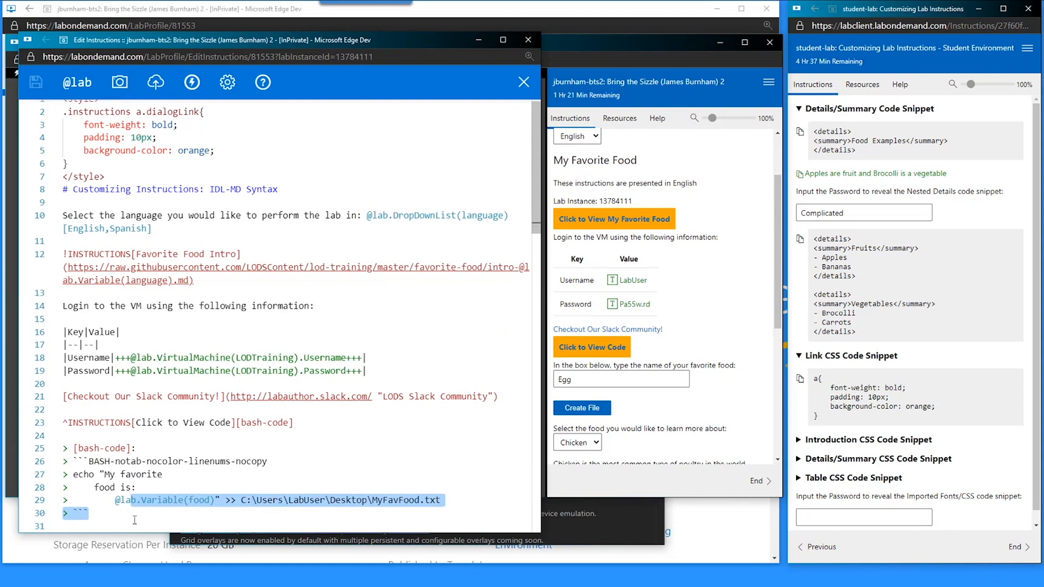
scroll(147, 308, "up", 1)
left_click(161, 113)
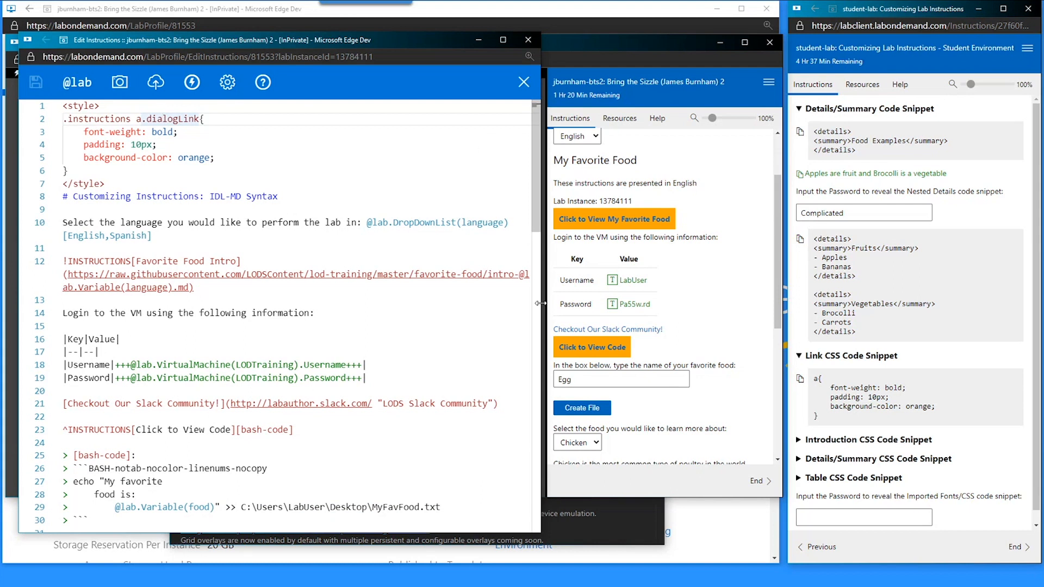
left_click(816, 358)
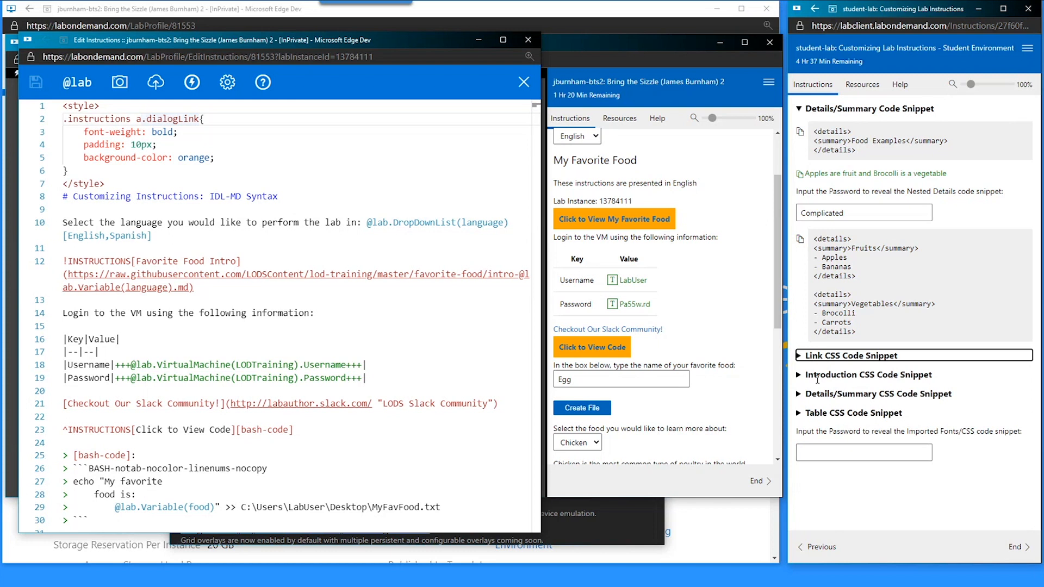
- Add a blank line above the Favorite Food intro include
left_click(817, 375)
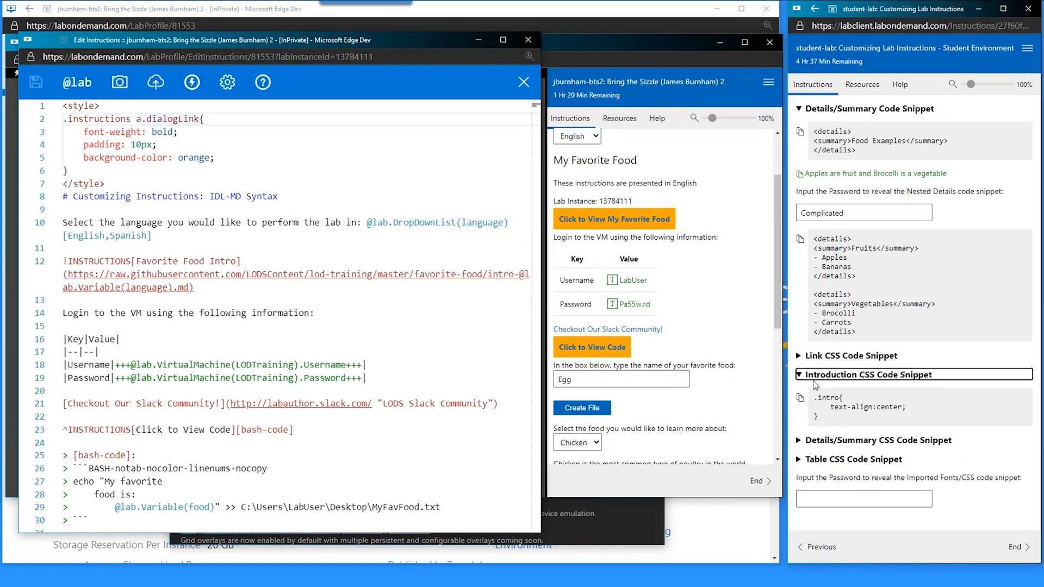
left_click(805, 379)
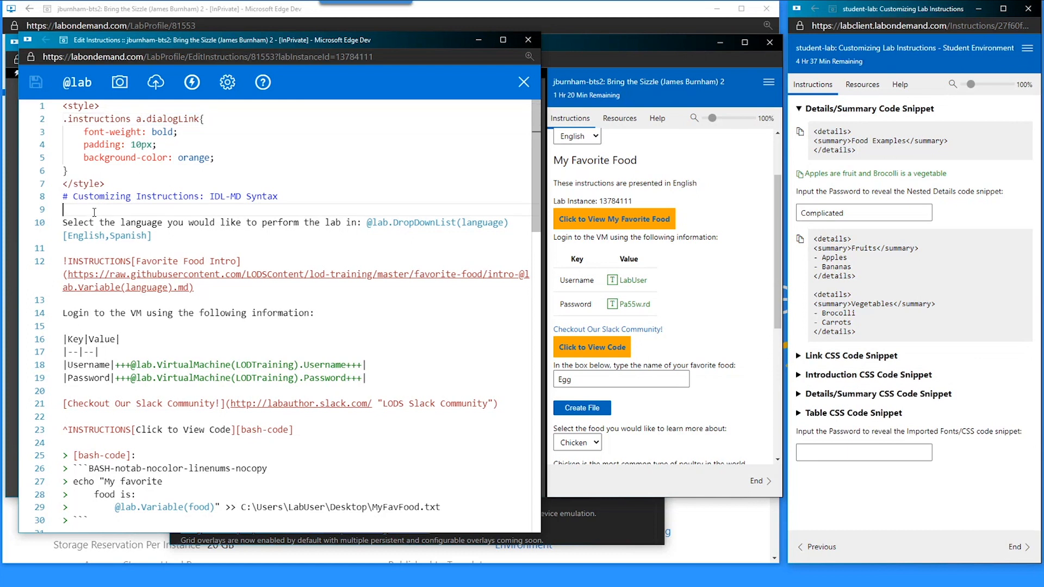
left_click(91, 261)
key("Up")
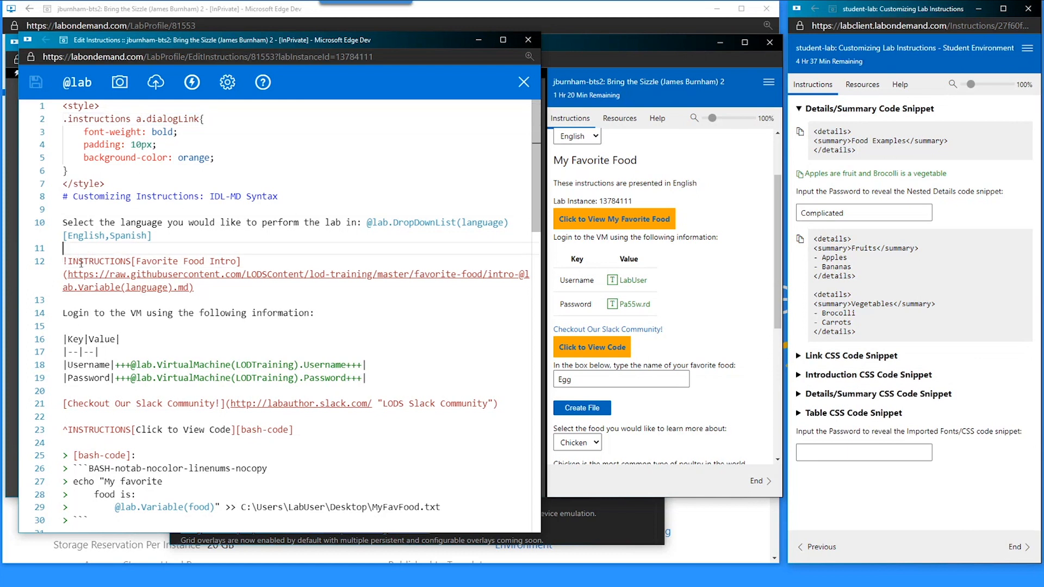
key("Return")
- Copy the .intro rule from the Introduction CSS snippet, paste it after the dialogLink rule, and save
left_click(820, 376)
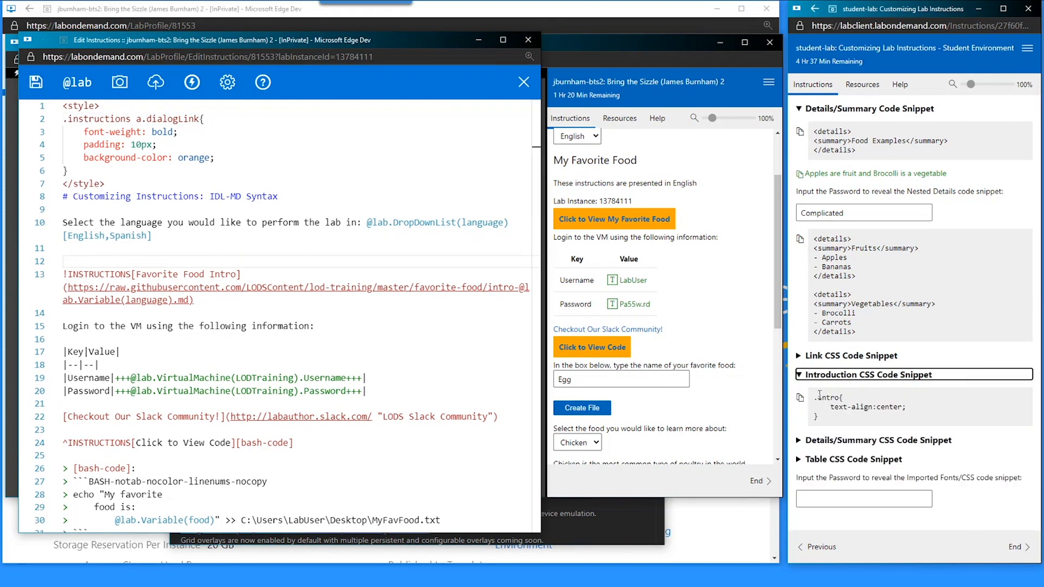
left_click(800, 398)
left_click(75, 170)
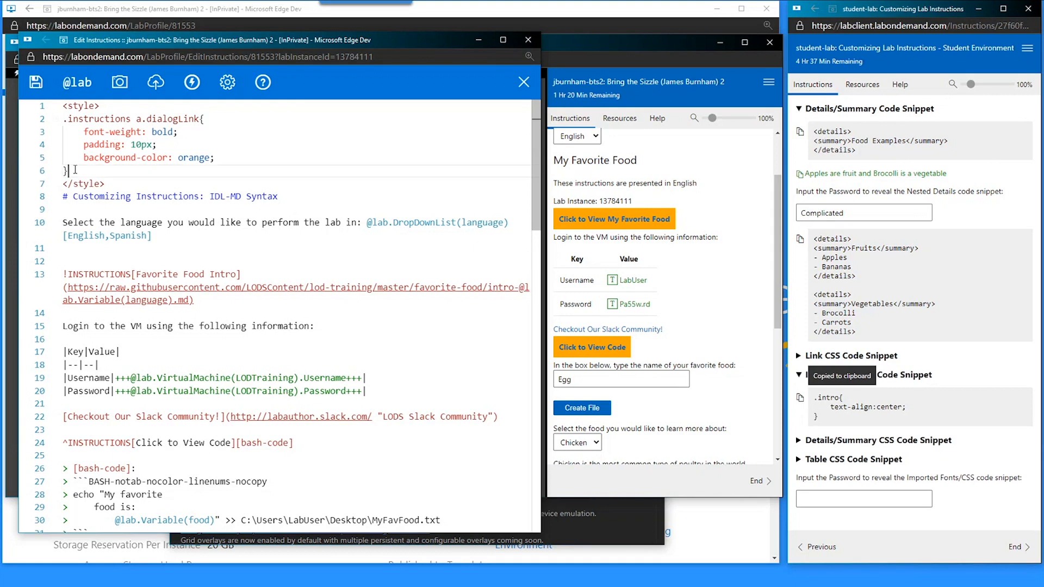
key("Return")
key("ctrl+v")
key("ctrl+s")
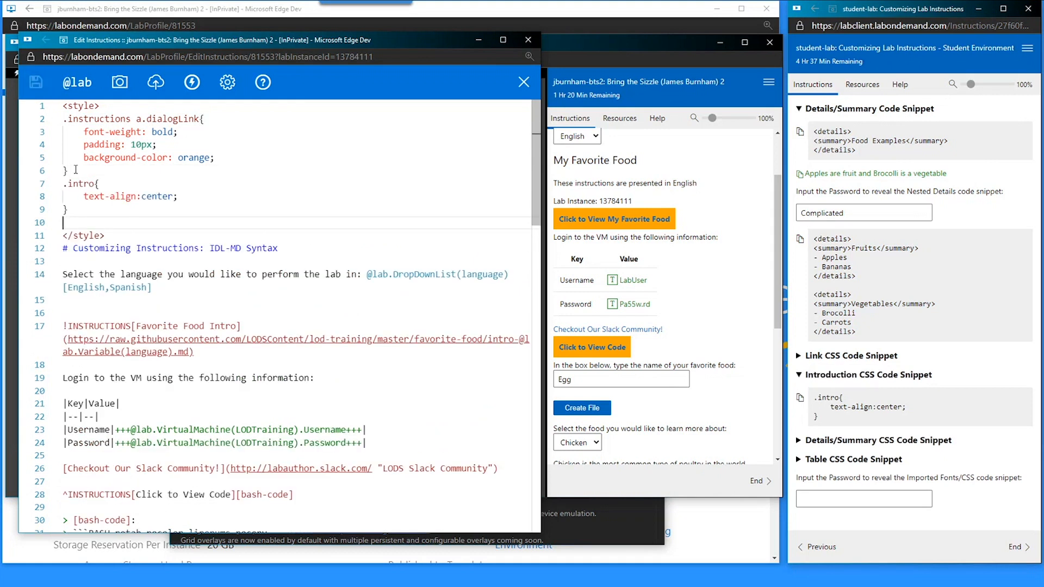
key("BackSpace")
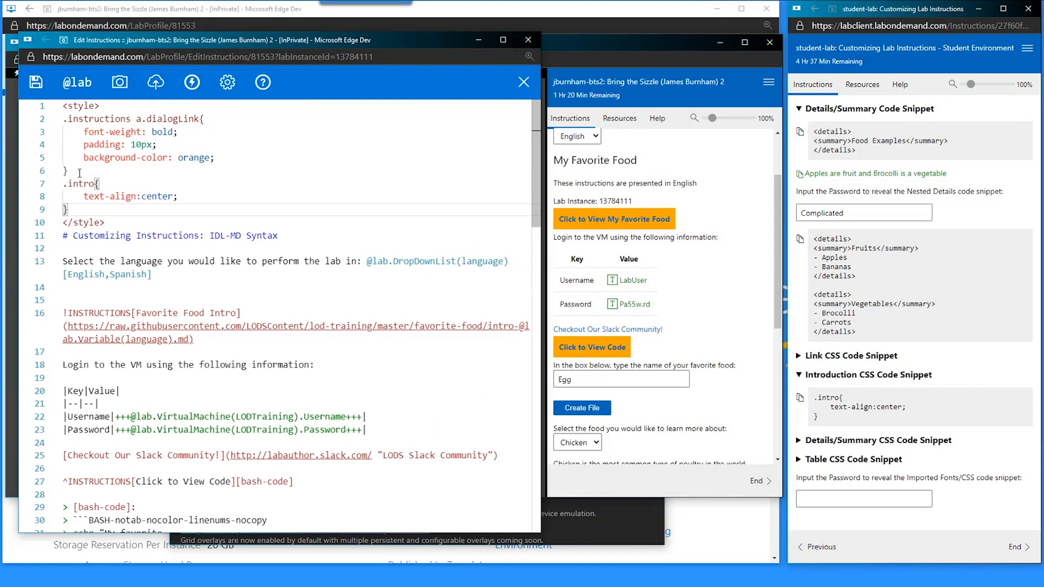
- Review the pasted .intro rule and its text-align: center line
left_click(55, 184)
left_click(56, 184)
left_click_drag(93, 184, 63, 184)
left_click(128, 197)
scroll(706, 299, "up", 2)
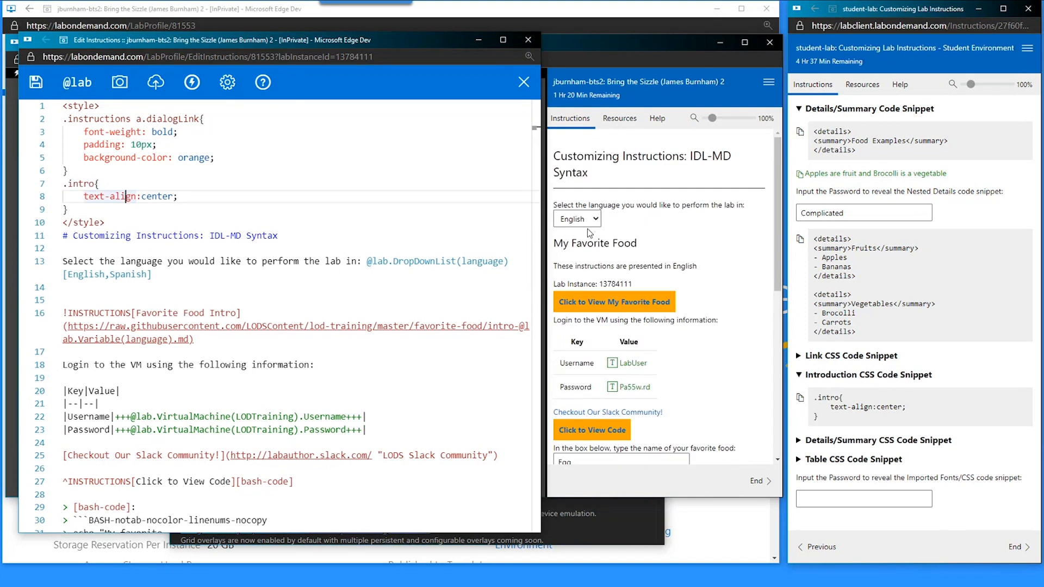
- Wrap the Favorite Food intro between :::intro and ::: lines and save
left_click(115, 296)
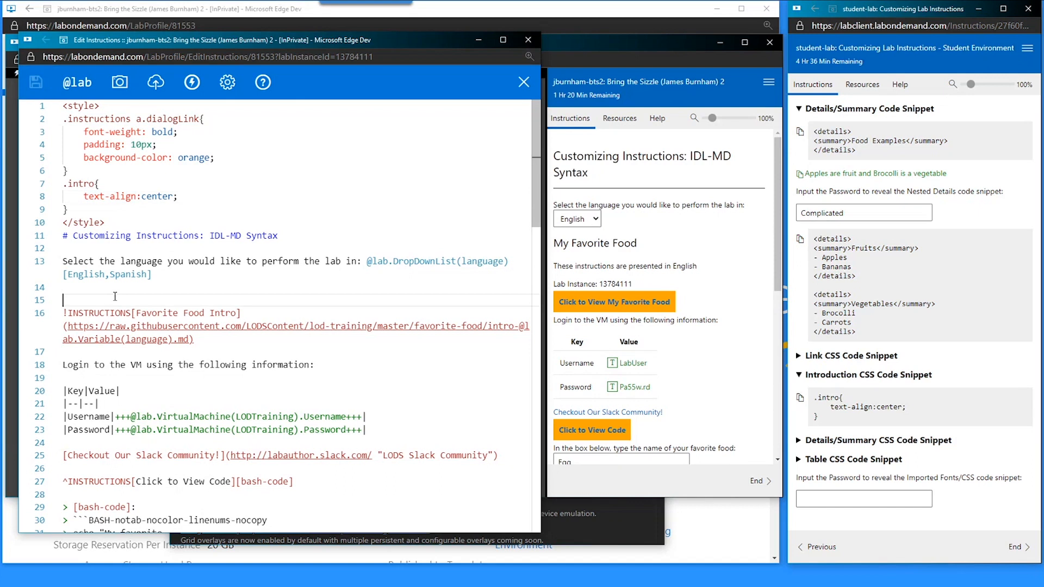
key("Return")
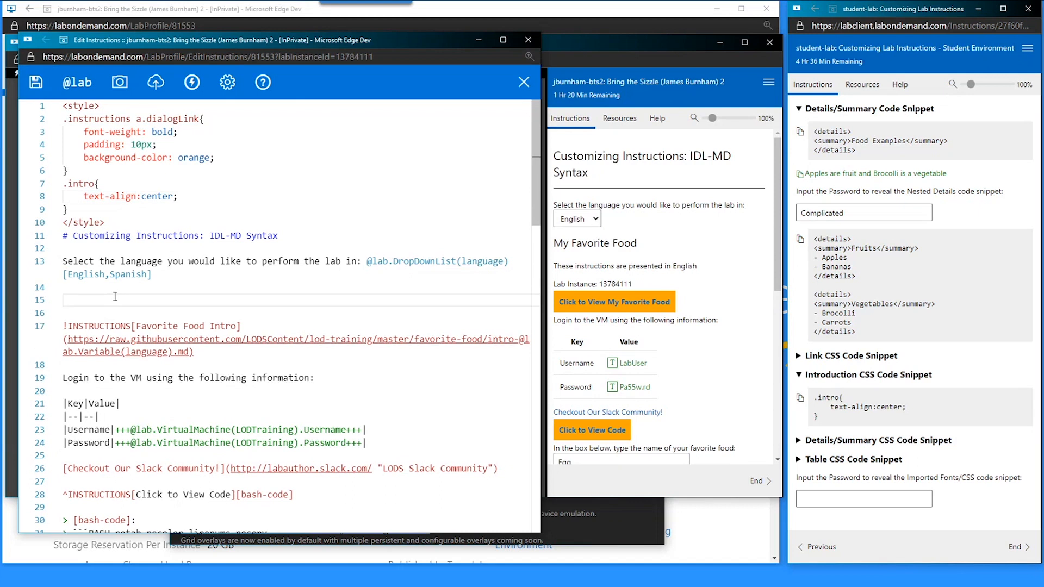
type(":::")
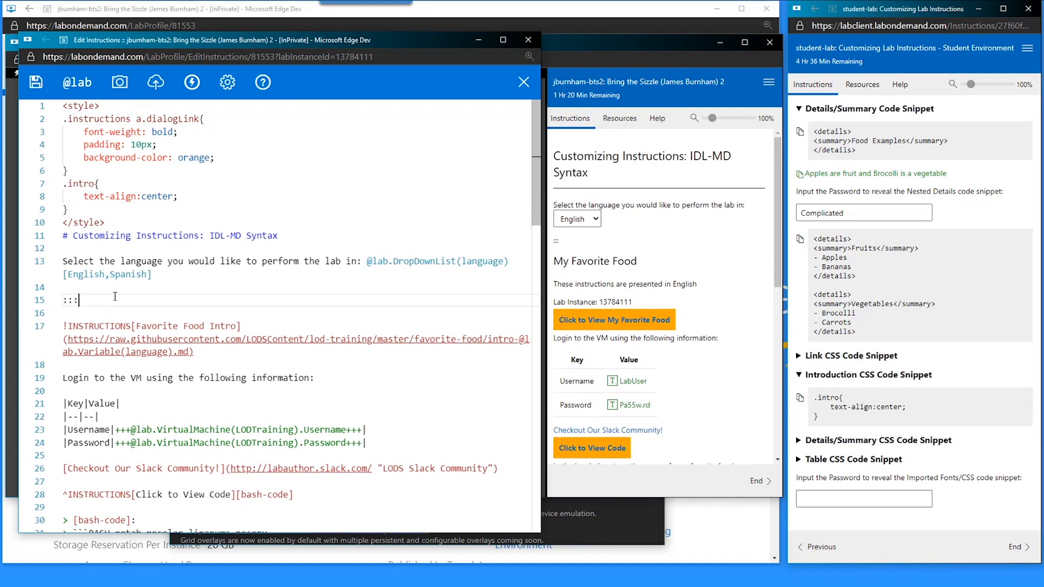
type("intro")
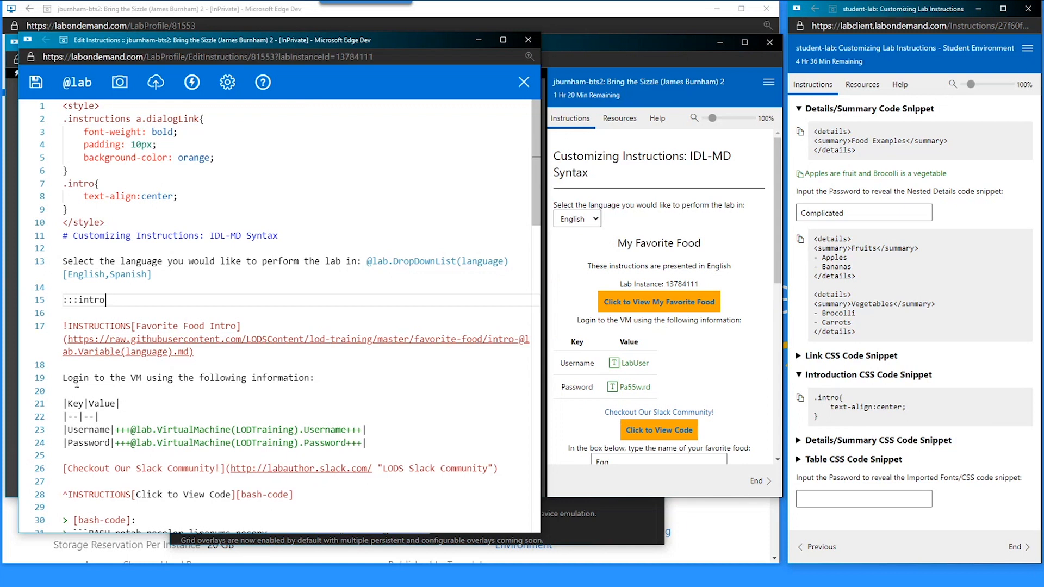
left_click(77, 381)
left_click(79, 367)
key("Return")
type(":::")
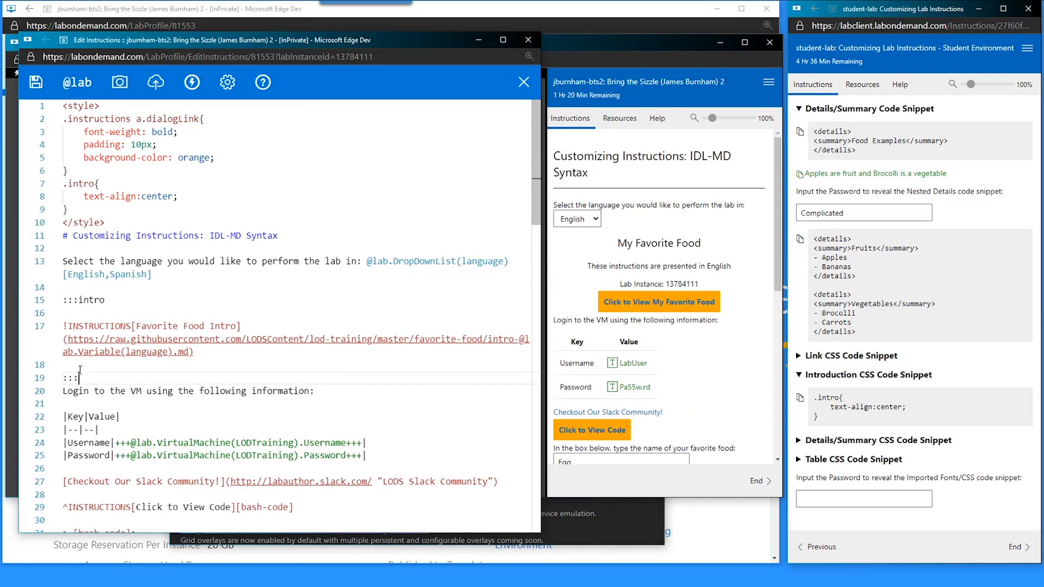
key("Return")
key("ctrl+s")
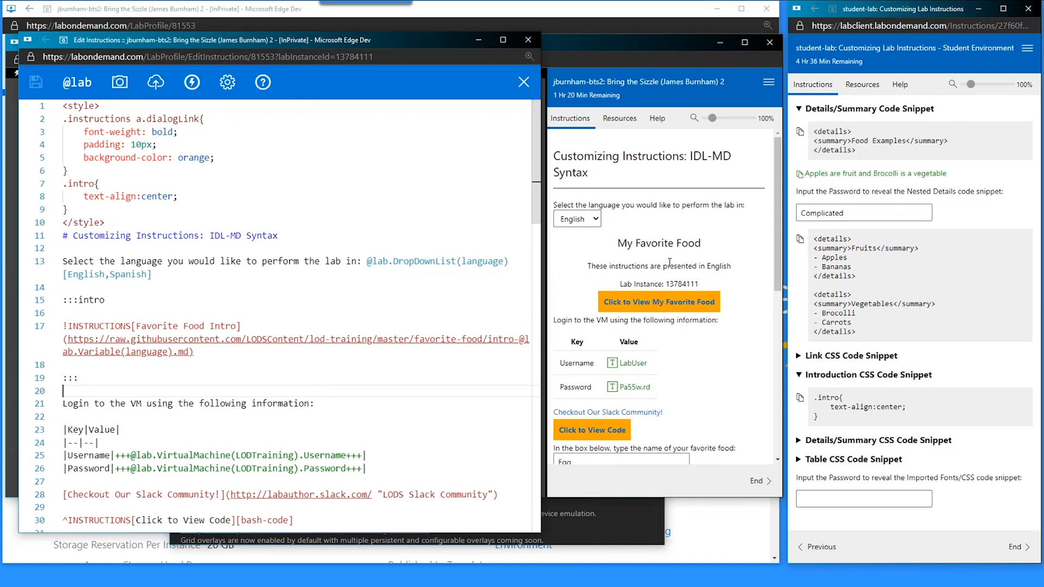
- Cut and restore the :::intro line to compare the centred preview
left_click(115, 304)
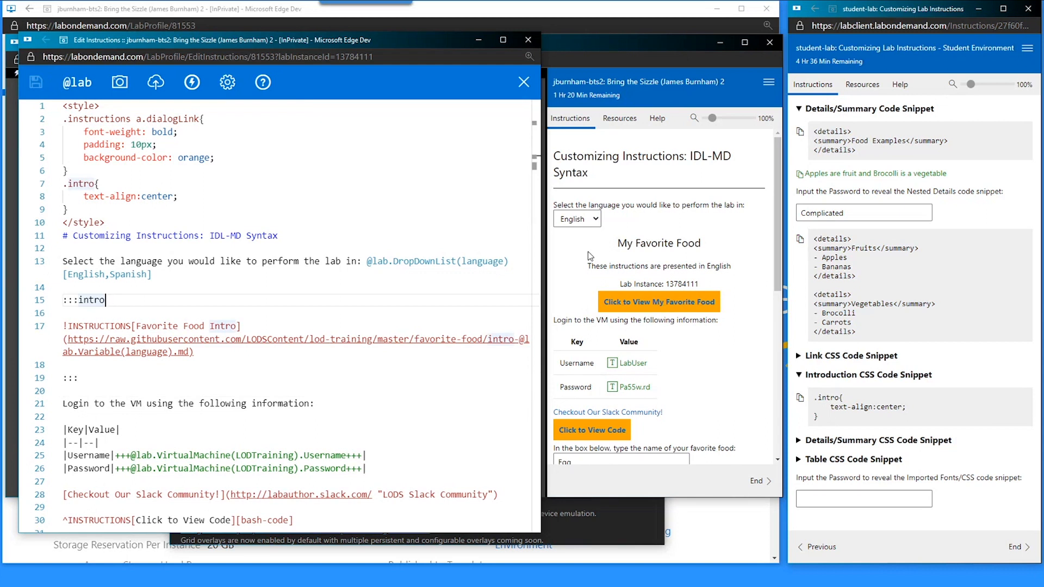
scroll(648, 428, "down", 1)
left_click(164, 301)
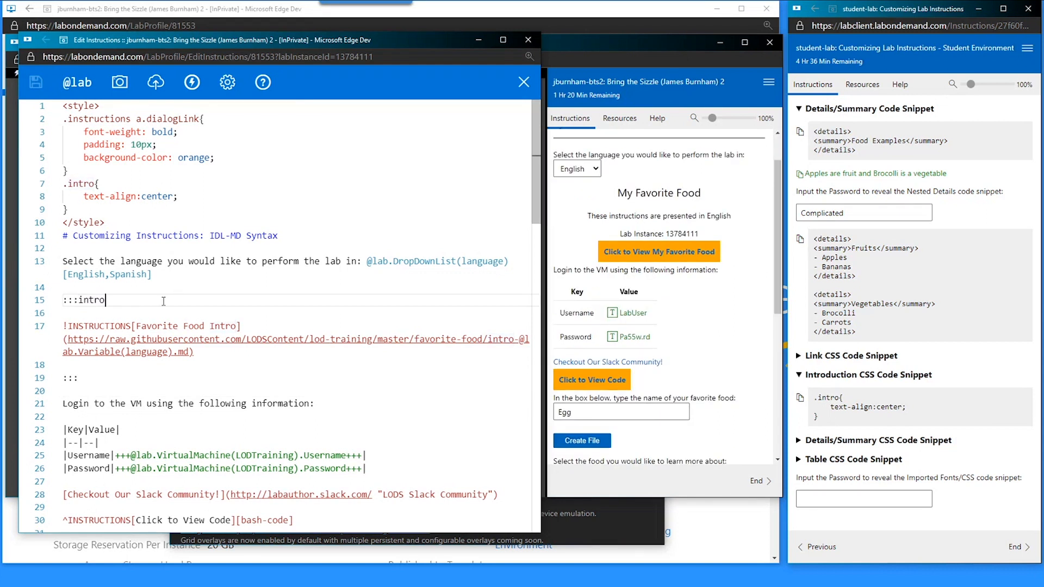
key("ctrl+x")
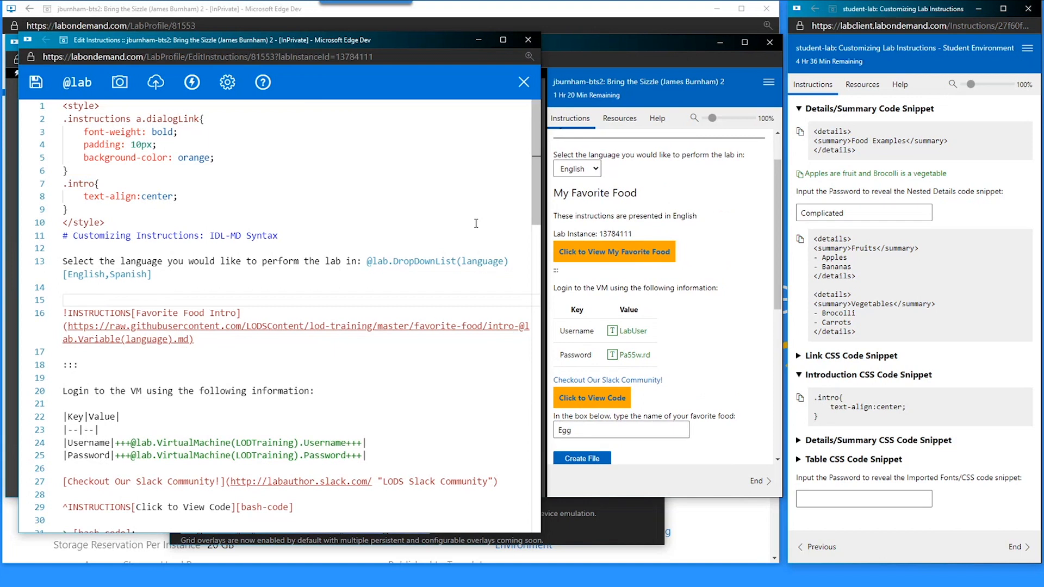
key("ctrl+z")
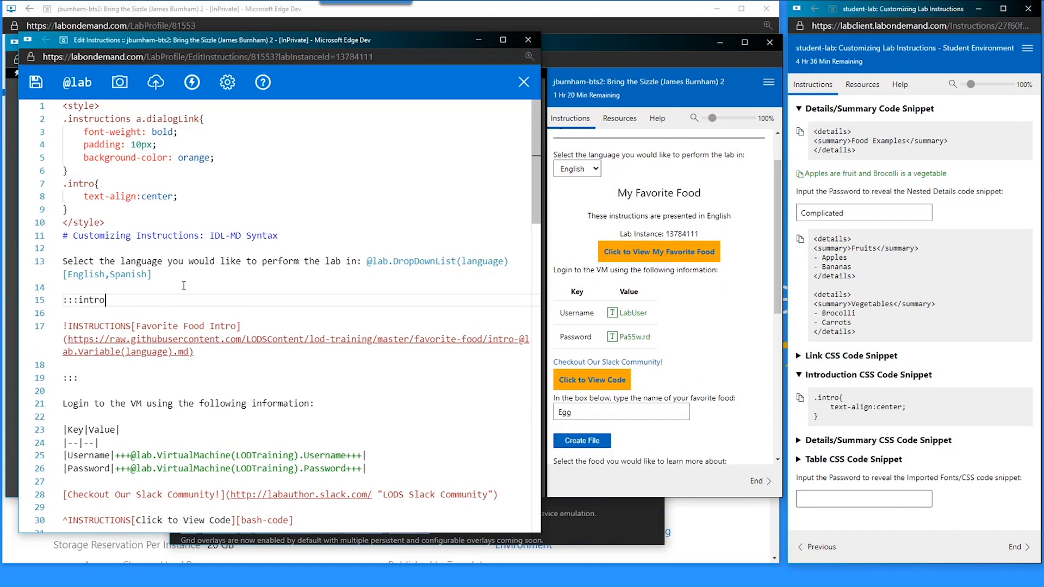
double_click(96, 300)
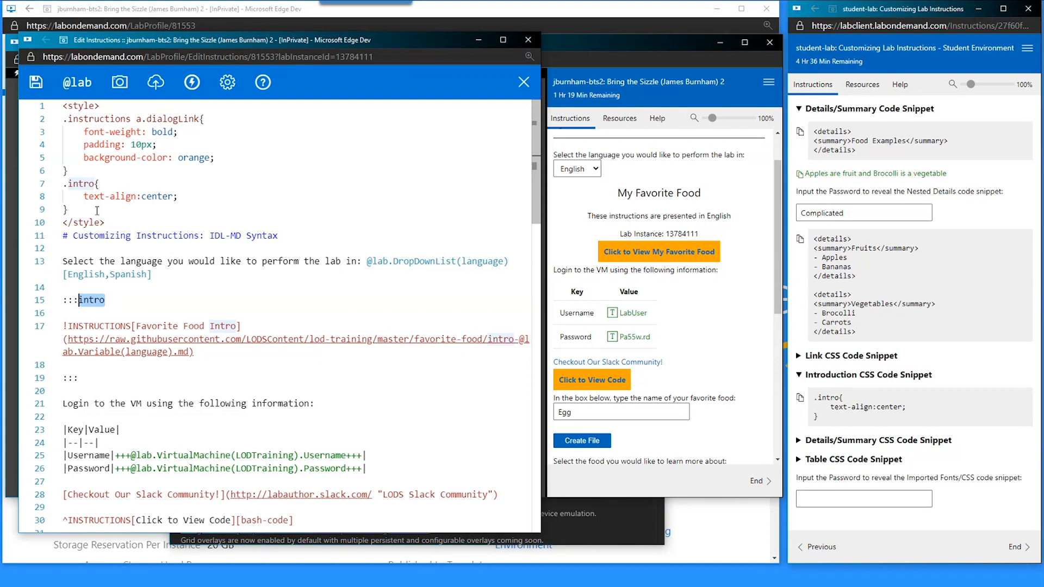
left_click(75, 185)
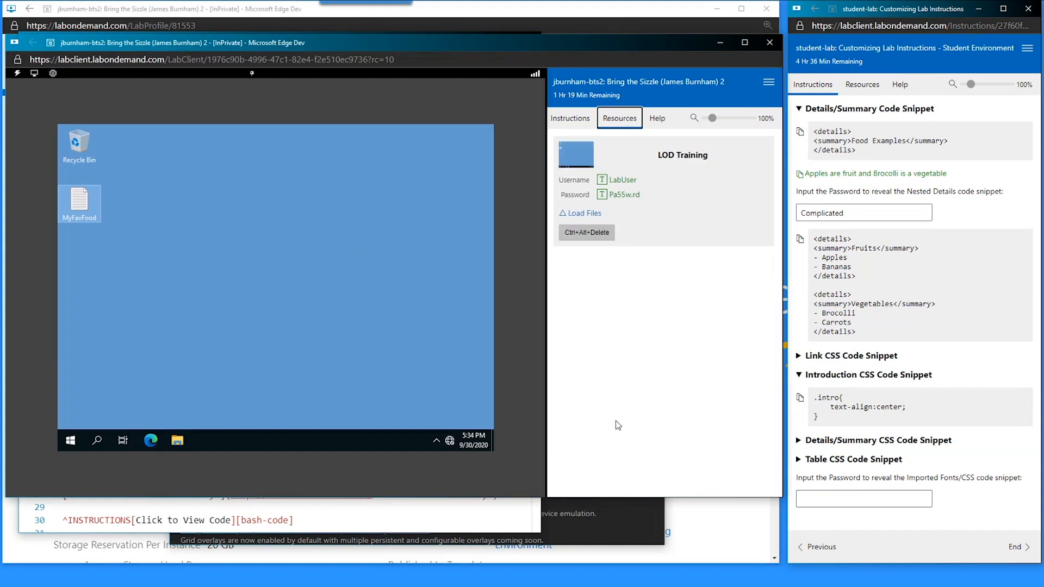
- Scope the intro rule as .instructions .intro in the style block
left_click(566, 121)
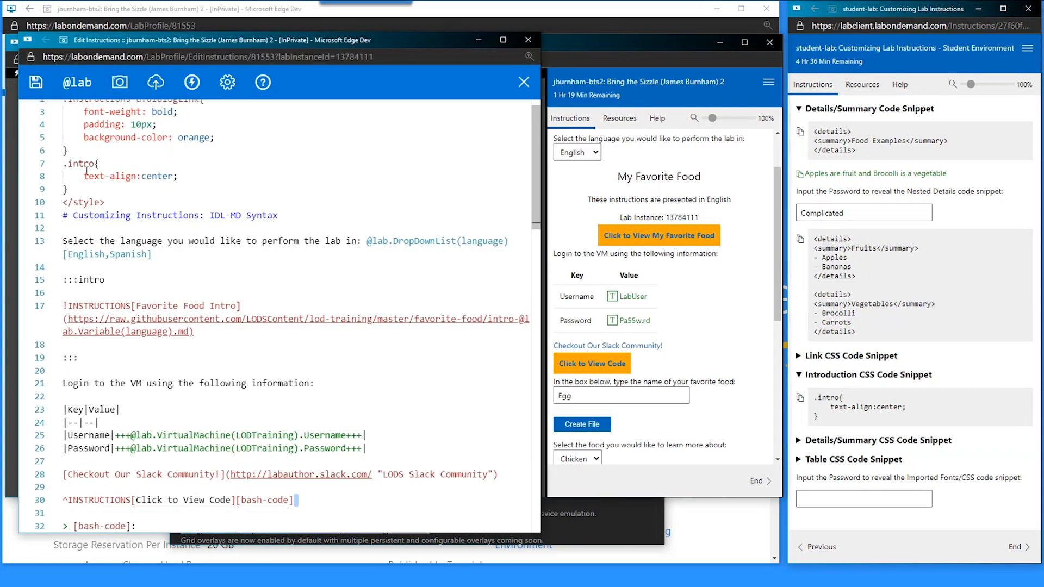
left_click(86, 169)
type(".instru")
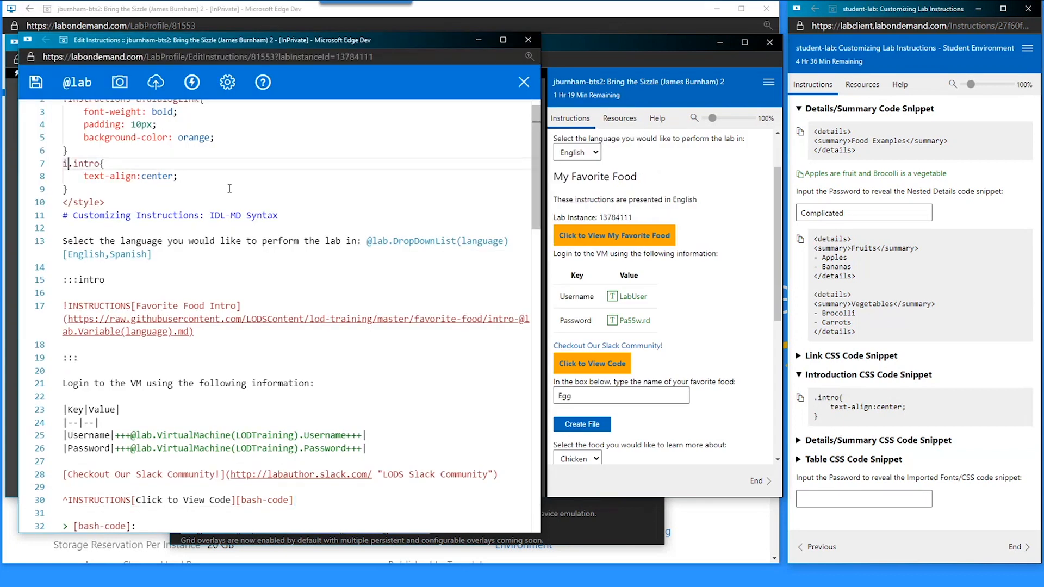
type("ctions")
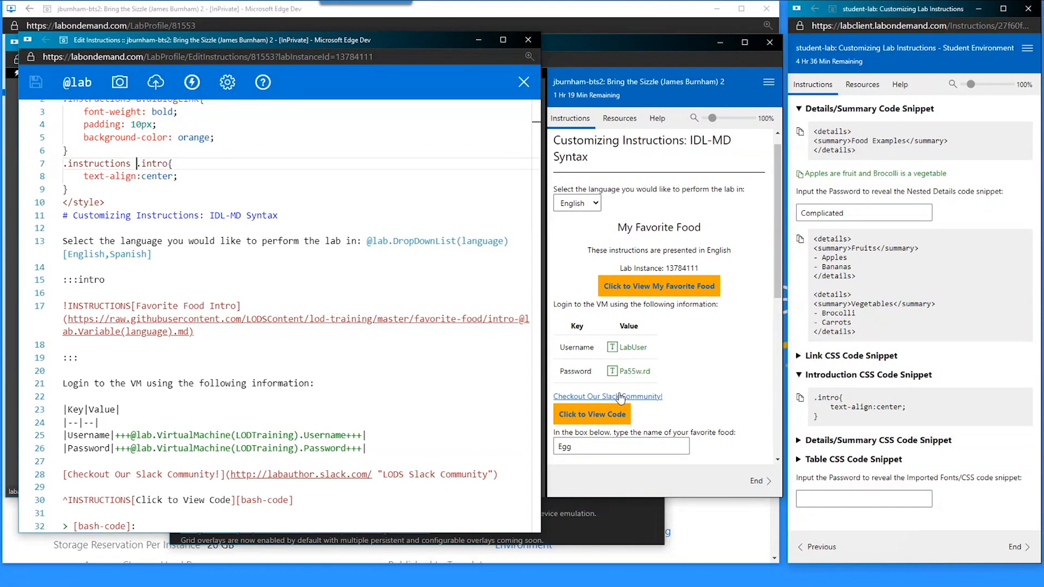
- Check the centred intro on the Instructions page, then collapse the Introduction CSS Code Snippet
left_click(620, 118)
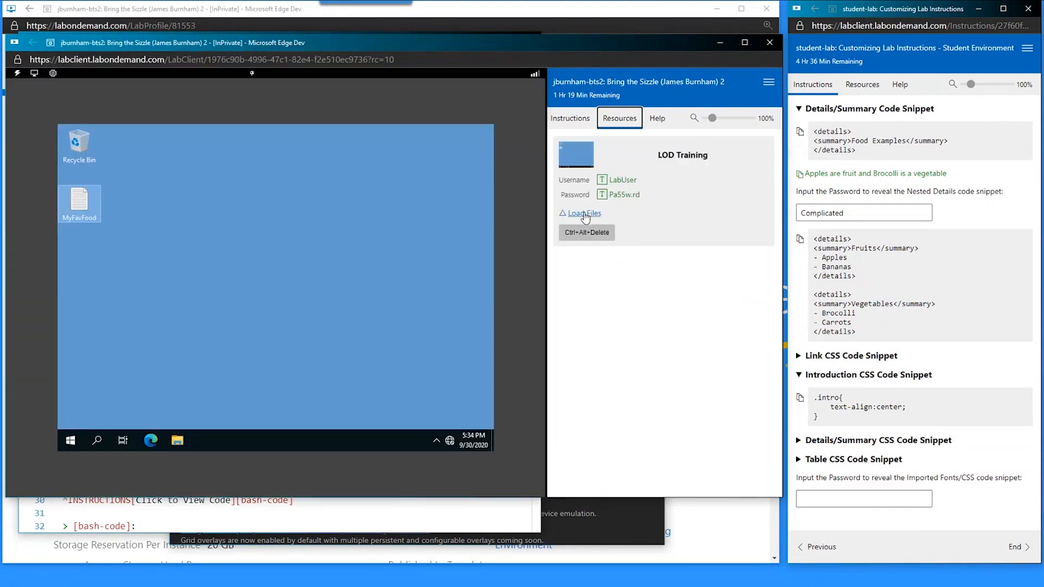
left_click(584, 121)
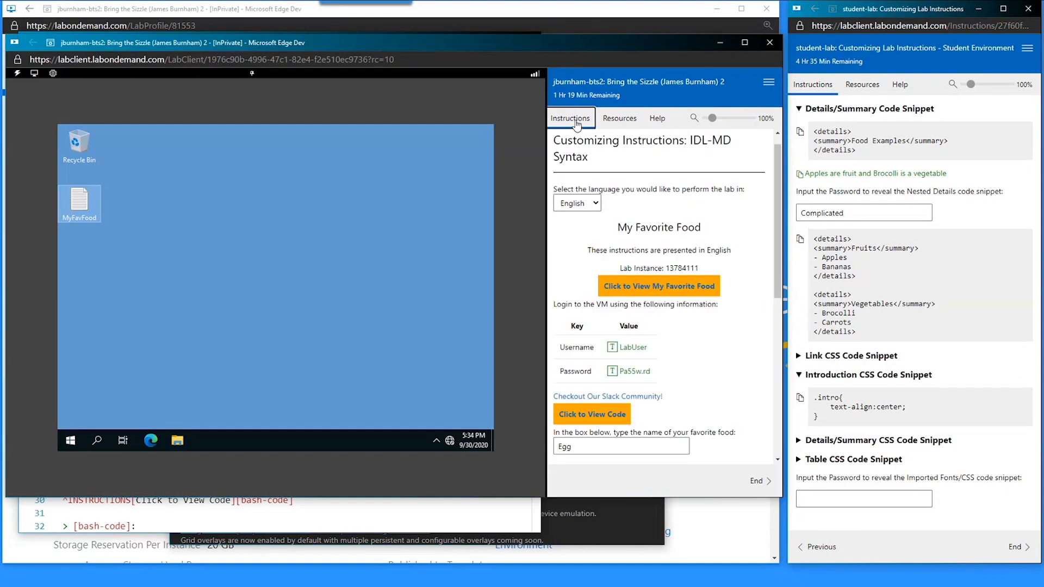
left_click(411, 513)
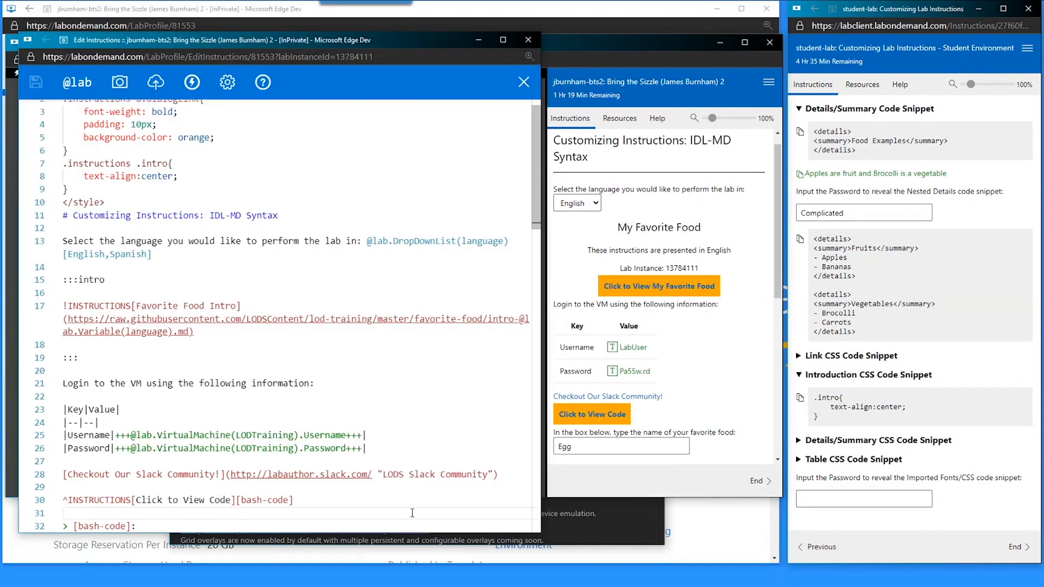
scroll(196, 326, "up", 1)
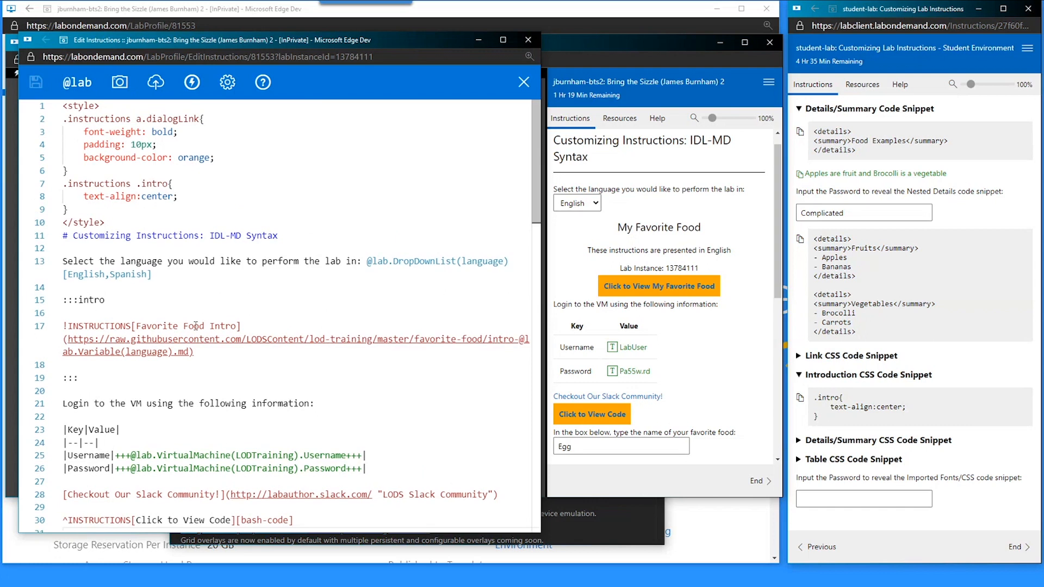
left_click(800, 376)
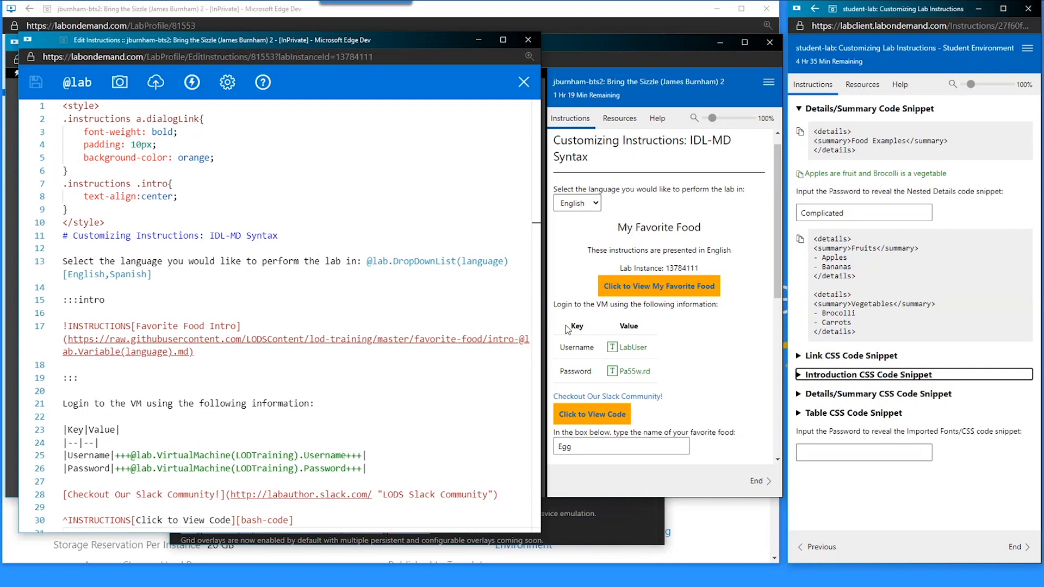
- Expand Food Examples in the preview to see the nested Fruits and Vegetables sections
scroll(591, 327, "down", 10)
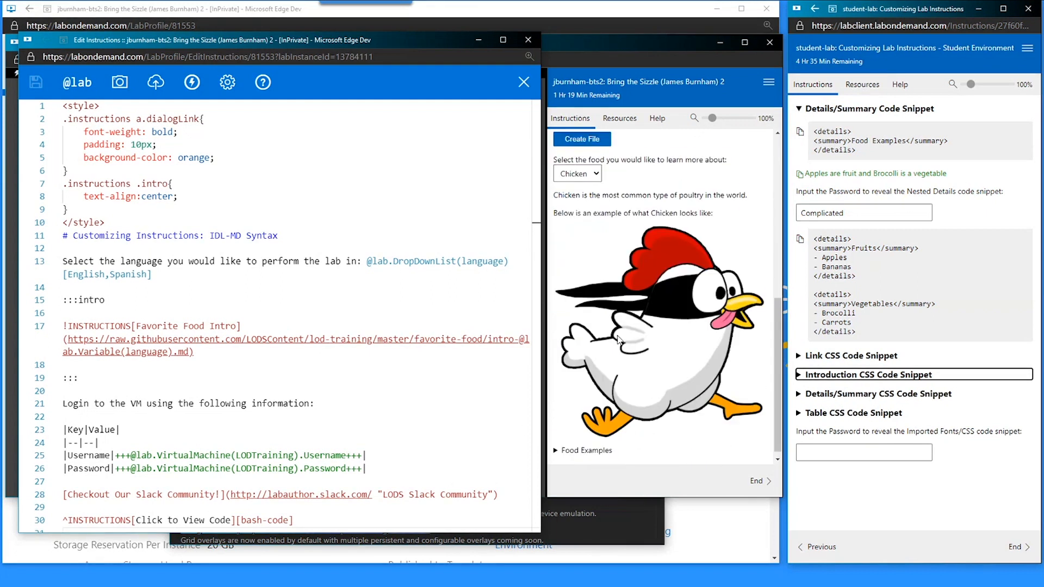
left_click(558, 450)
left_click(557, 445)
scroll(560, 394, "down", 1)
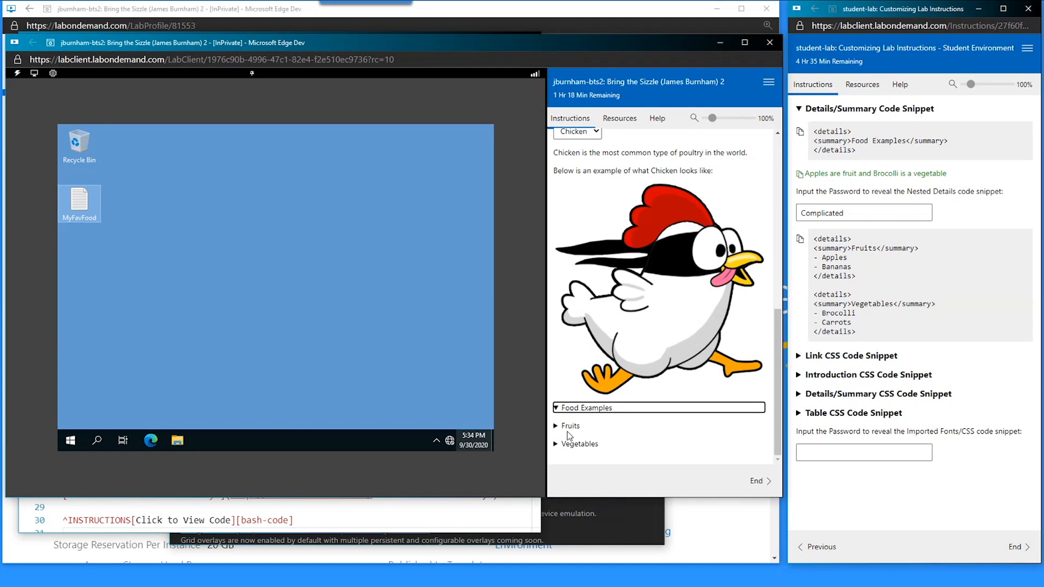
left_click(268, 519)
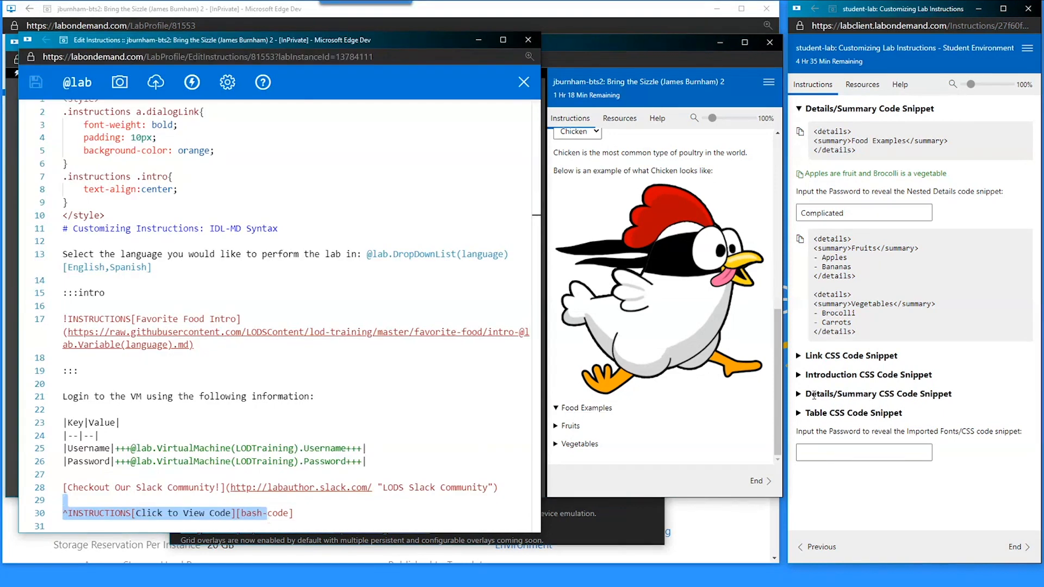
- Copy the Details/Summary CSS snippet and open an empty line after the .intro rule
left_click(814, 396)
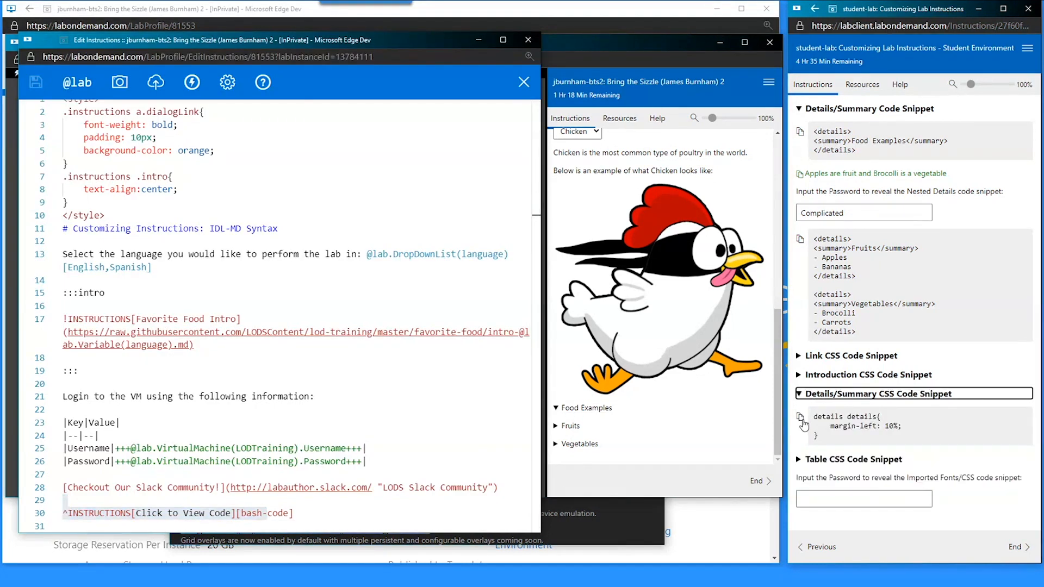
left_click(801, 419)
left_click(123, 205)
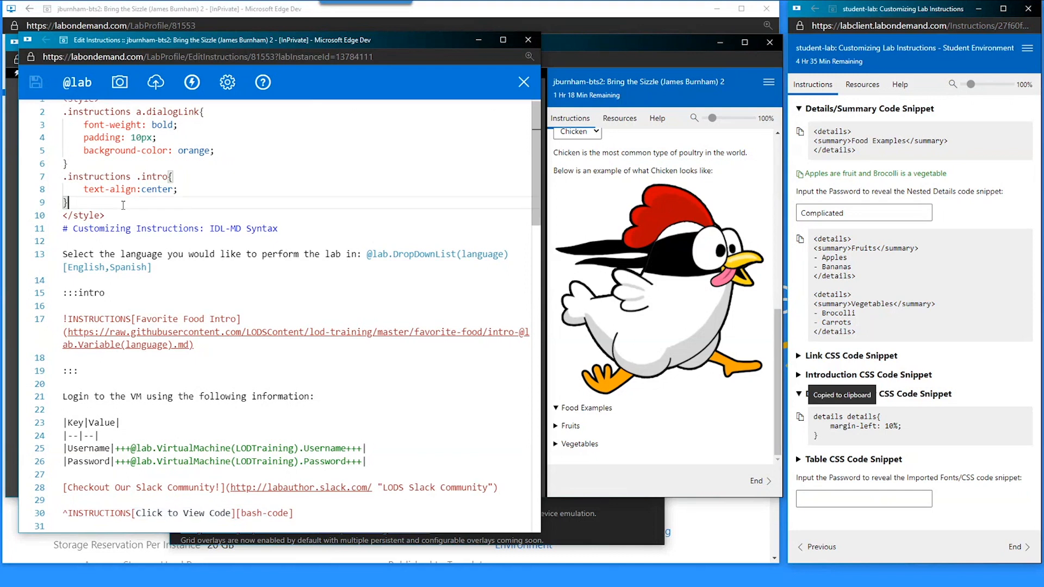
key("Return")
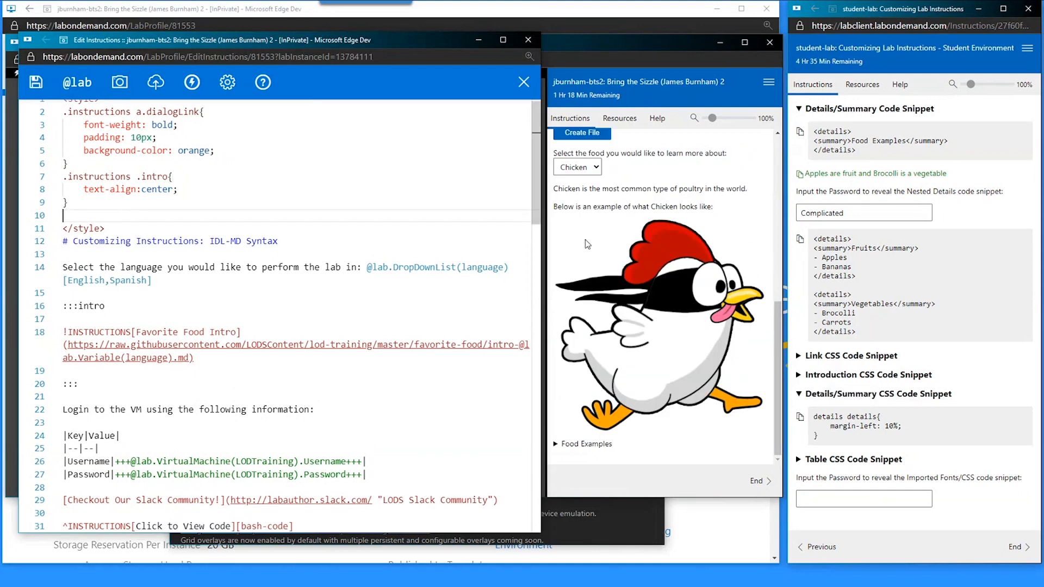
- Inspect the Food Examples element's nested details structure in developer tools
right_click(583, 444)
left_click(594, 434)
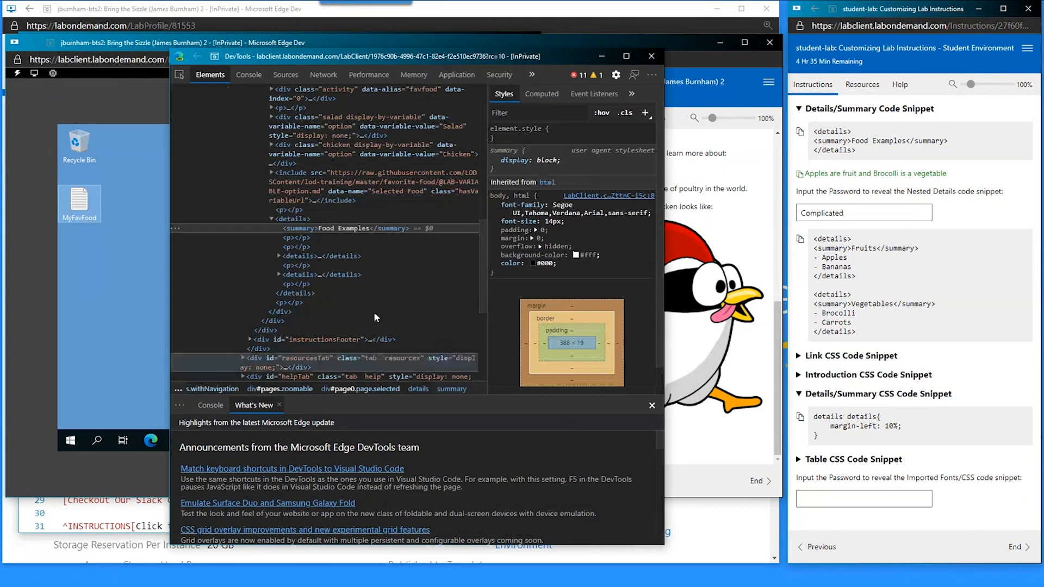
left_click(290, 217)
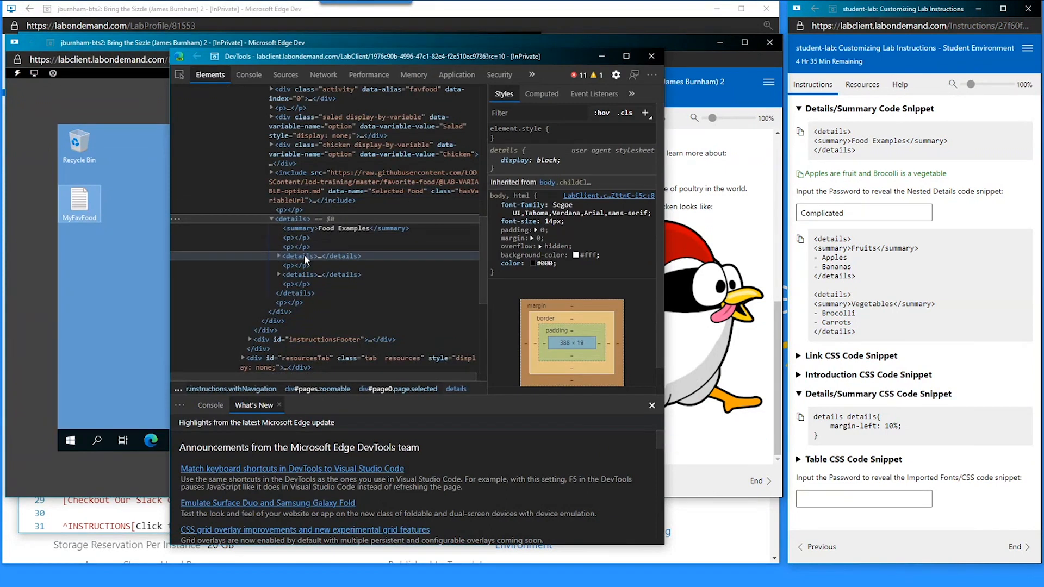
left_click(134, 513)
- Paste the details details rule with margin-left: 10% on line 10
left_click(107, 219)
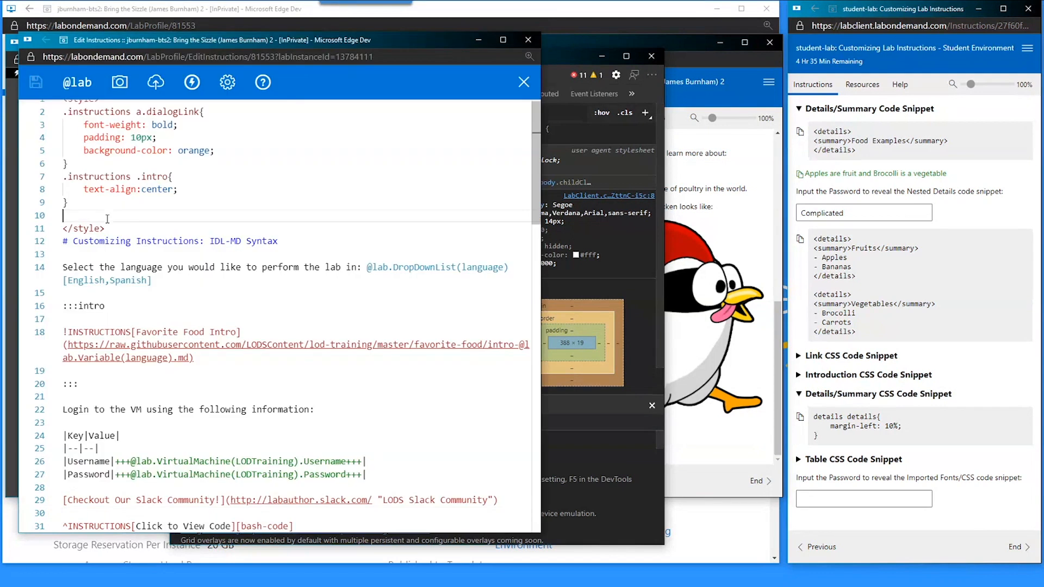
key("ctrl+v")
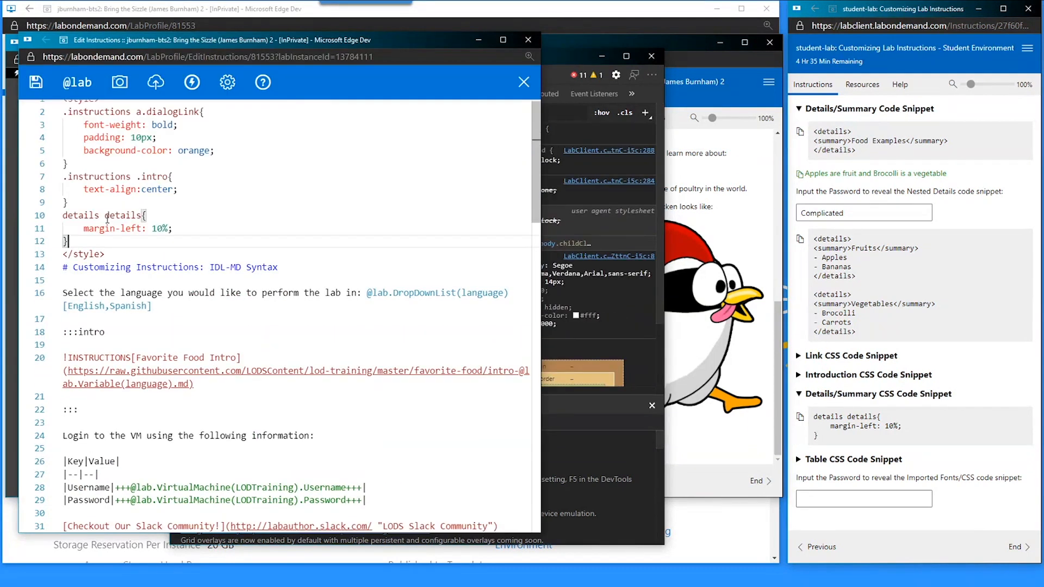
left_click(69, 215)
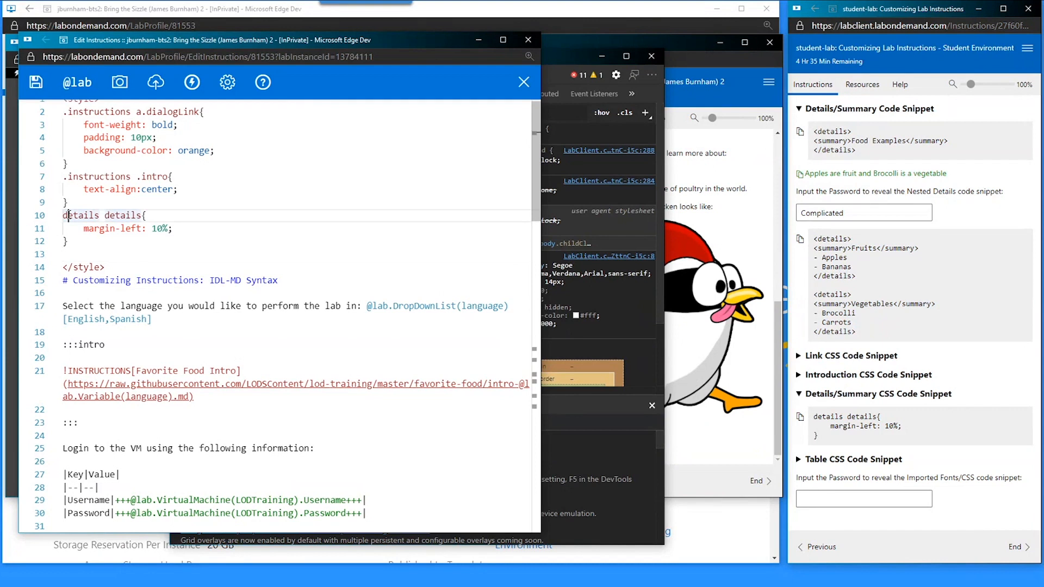
left_click(121, 216)
left_click(80, 219)
- Preview the nested Food Examples and Fruits sections in the lab client to check the 10% indent
left_click(695, 476)
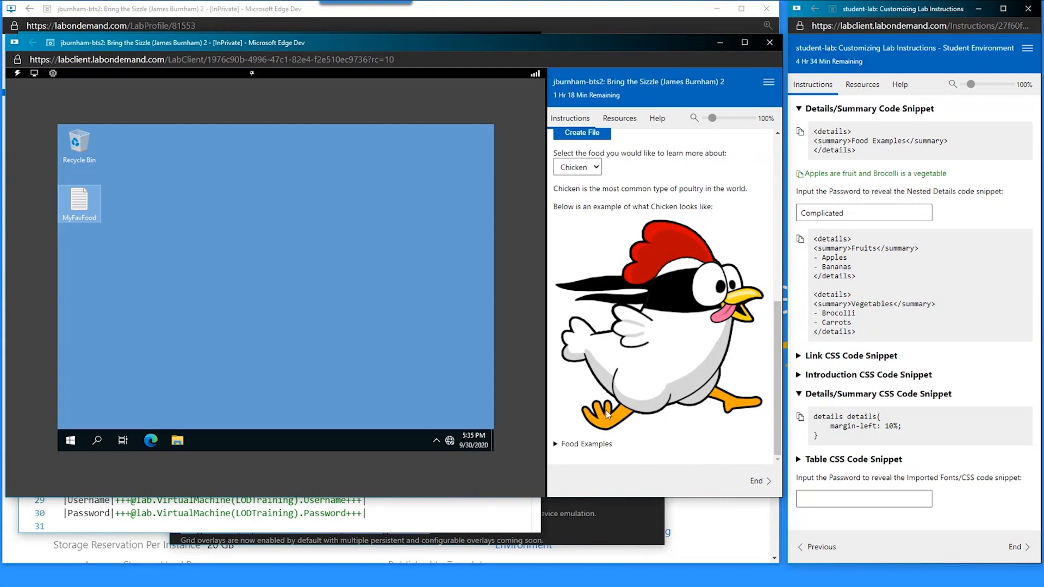
left_click(567, 446)
scroll(577, 429, "down", 1)
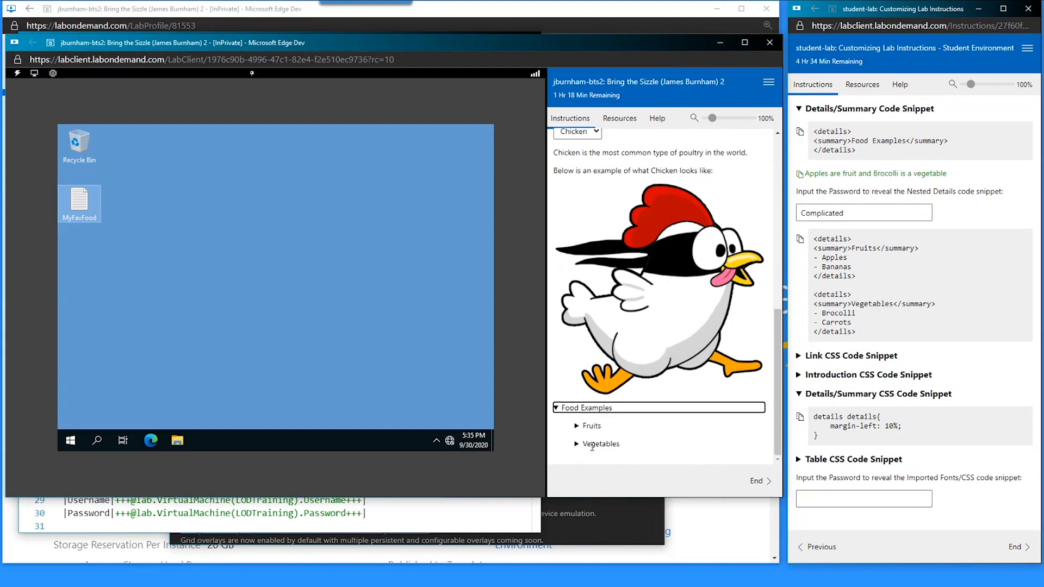
left_click(590, 424)
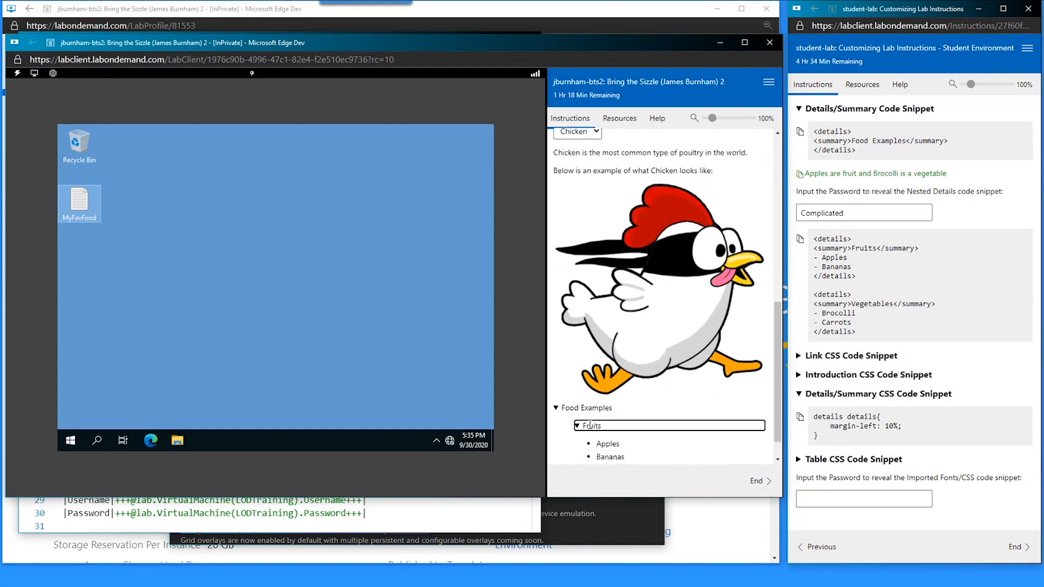
left_click(590, 425)
- Add a test 'details details details' rule with a 20% left margin and save
left_click(456, 513)
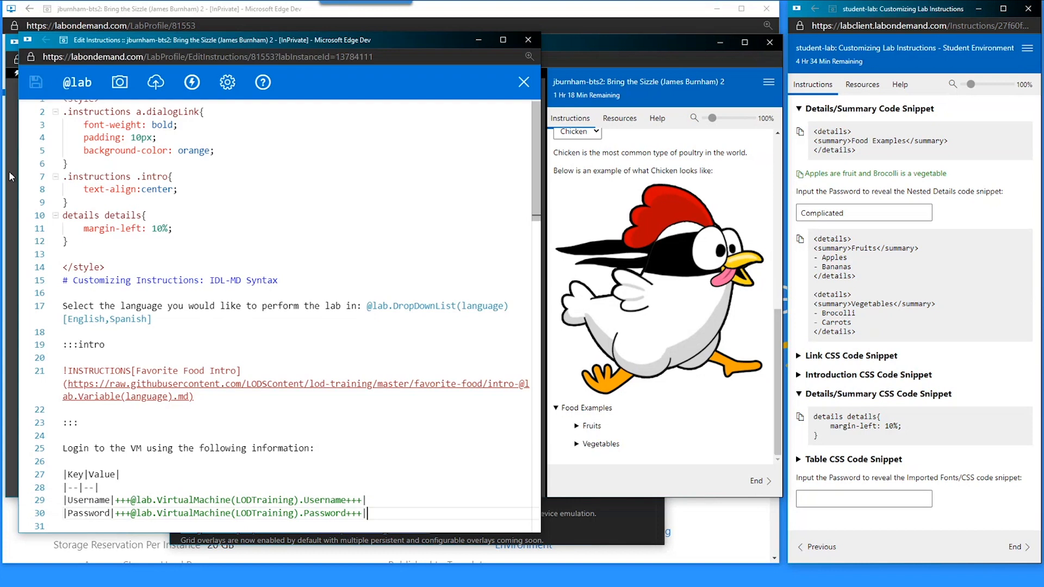
left_click_drag(76, 238, 62, 215)
key("ctrl+c")
left_click(120, 254)
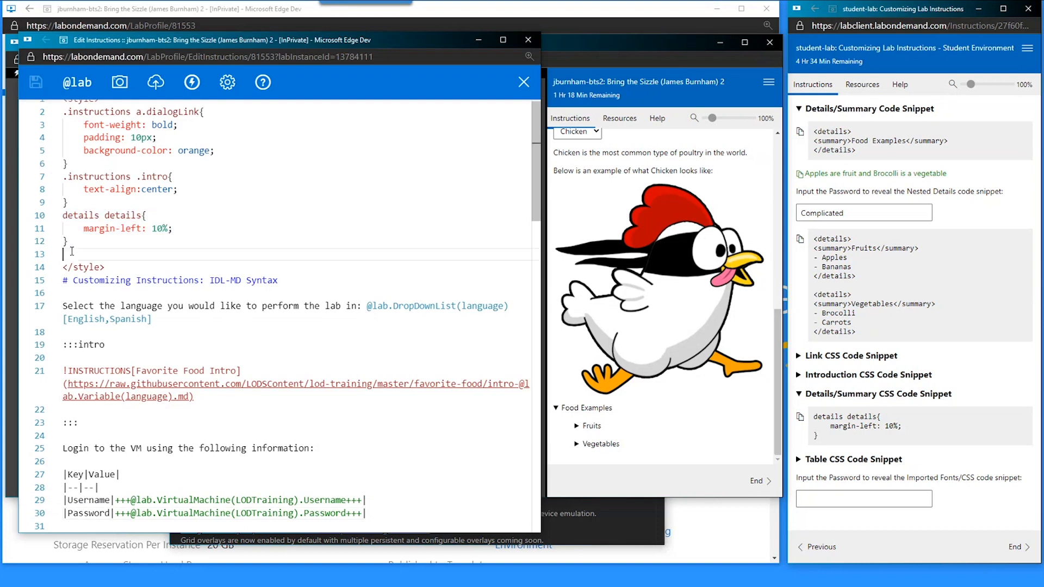
key("ctrl+v")
left_click(145, 254)
type("det")
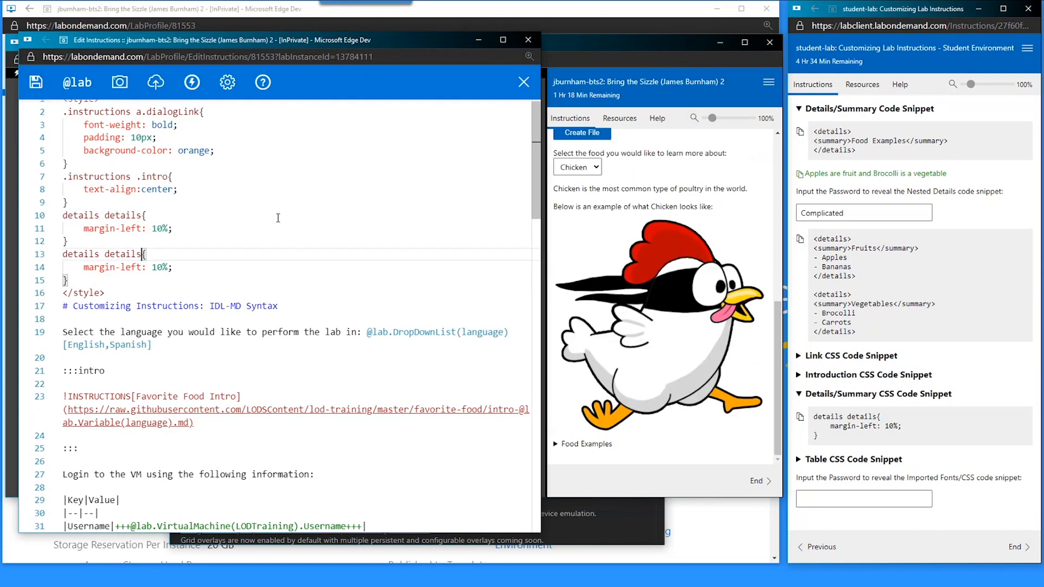
type("ails")
key("Down")
key("Left")
key("Left")
key("Left")
key("BackSpace")
type("2")
key("ctrl+s")
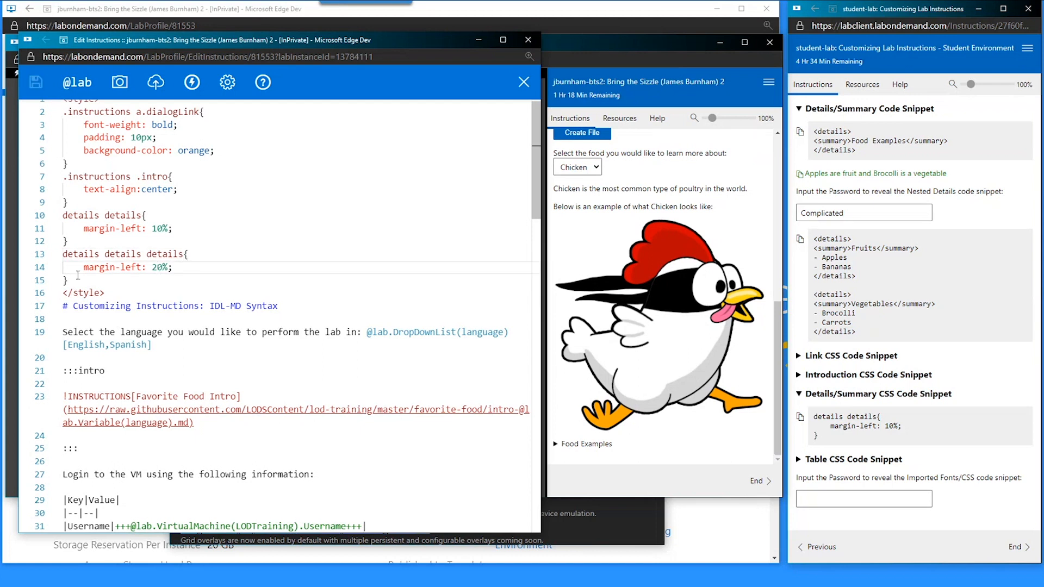
- Delete the third-level 20% details rule and save the instructions
left_click_drag(78, 275, 76, 240)
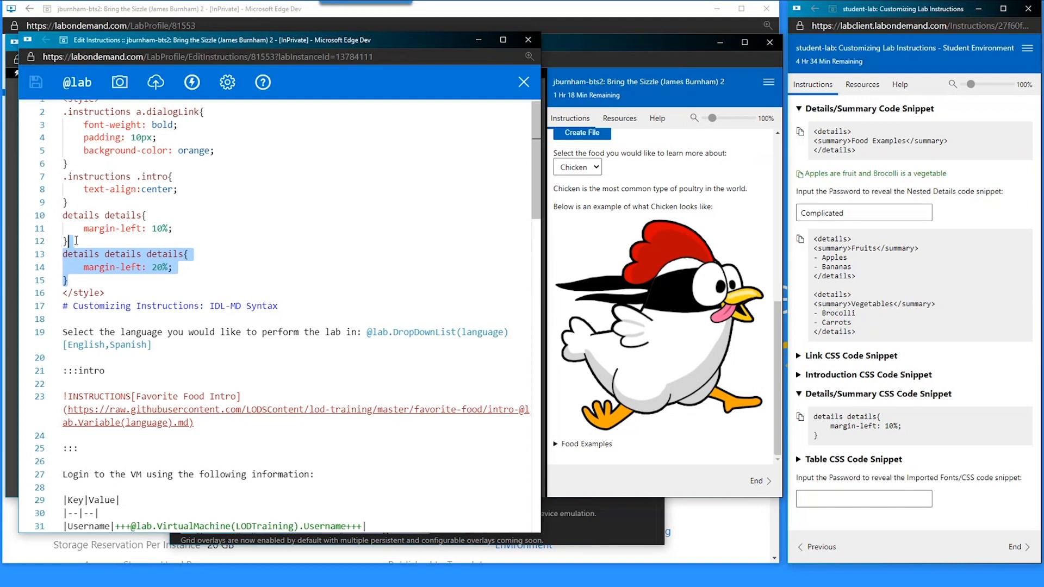
key("Delete")
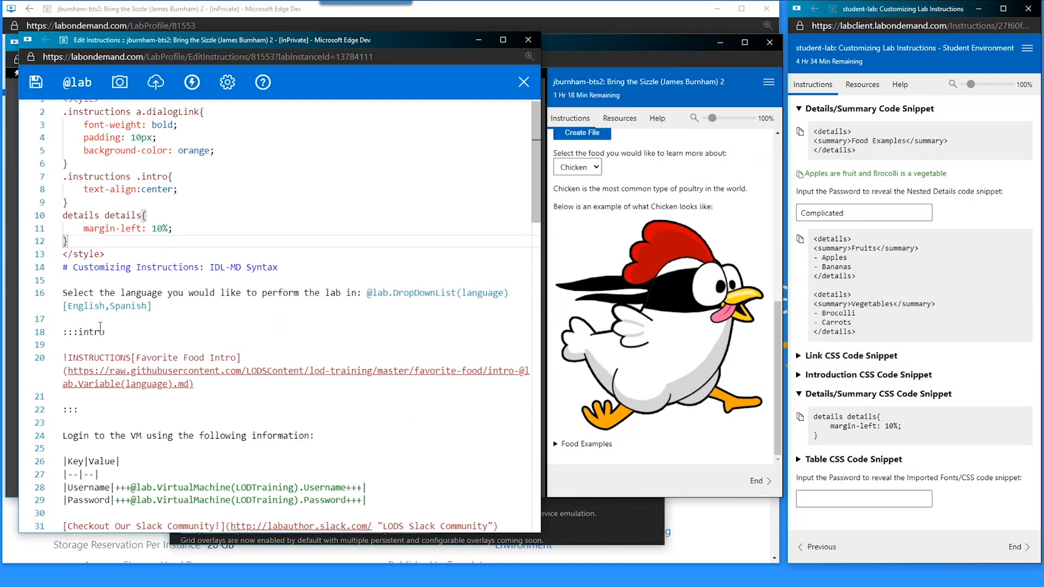
key("ctrl+s")
- Scope the nested rule as '.instructions details details', keeping 10% margin, and save
left_click(89, 216)
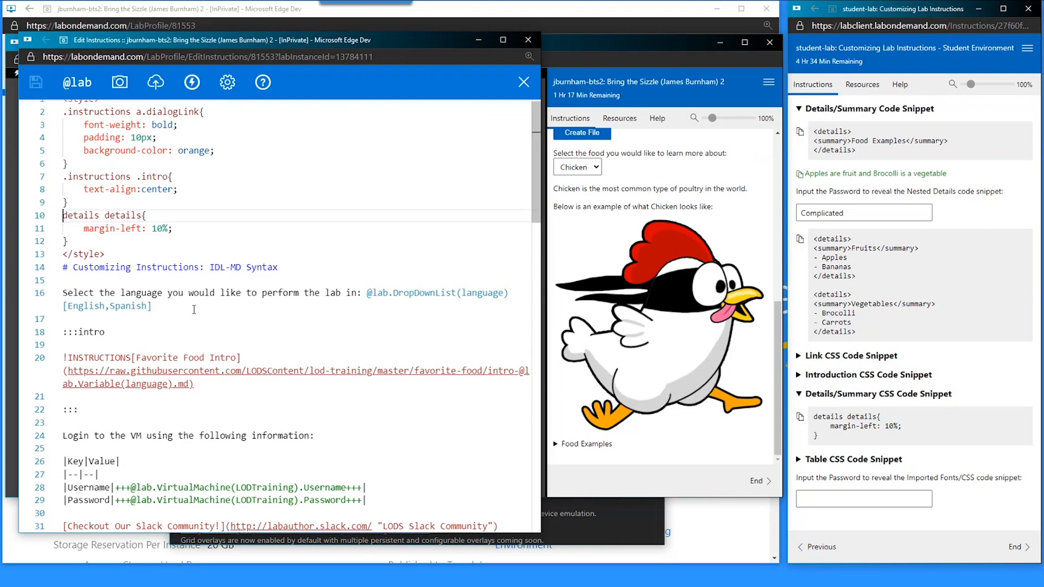
type(".instruc")
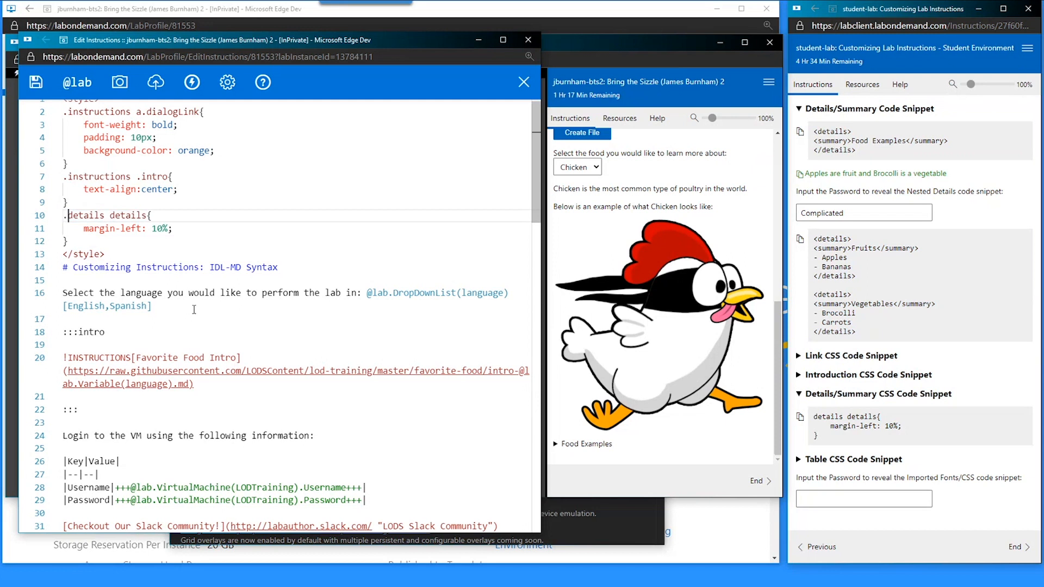
type("tions")
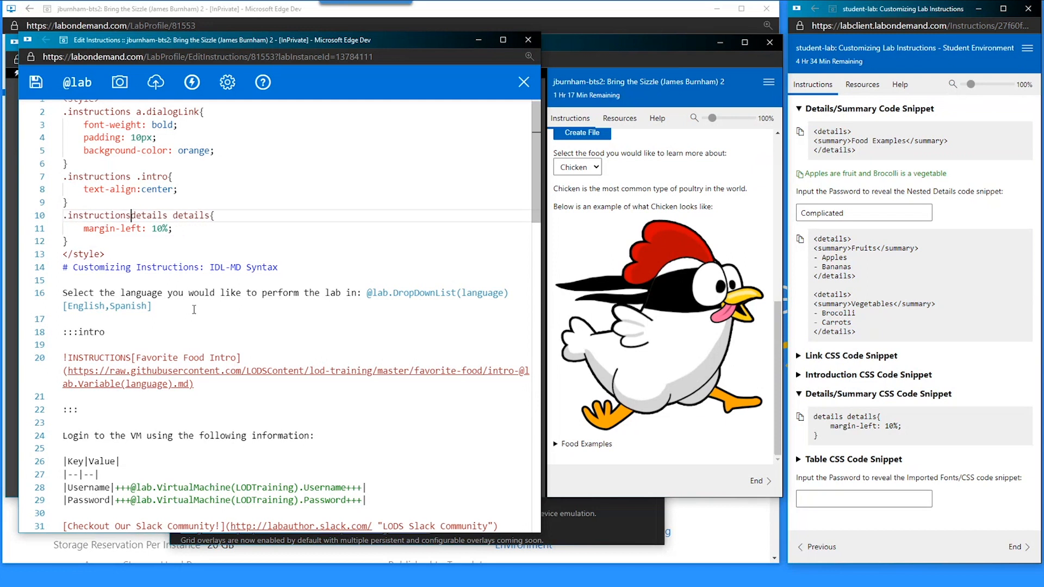
key("ctrl+s")
left_click(85, 240)
scroll(133, 282, "up", 1)
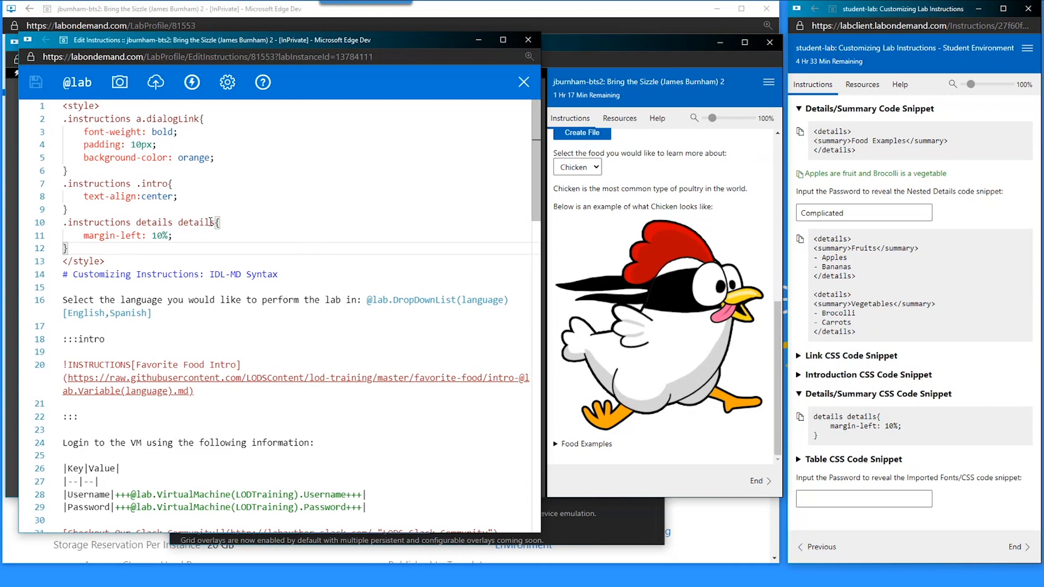
- Delete CSS lines 2–12 in the style block, undo it, and return to the lab profile page
left_click_drag(69, 249, 63, 118)
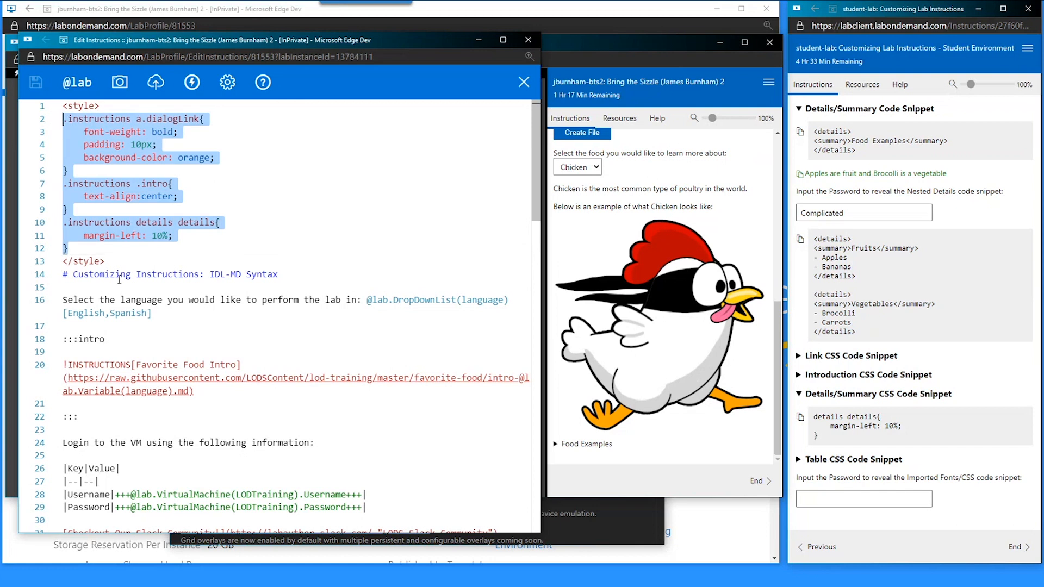
key("BackSpace")
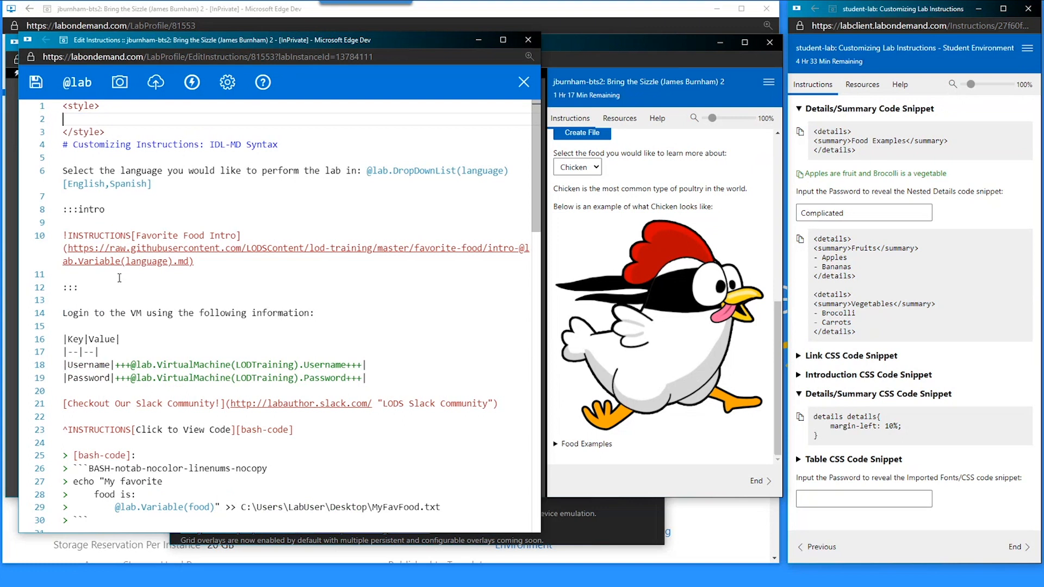
key("ctrl+z")
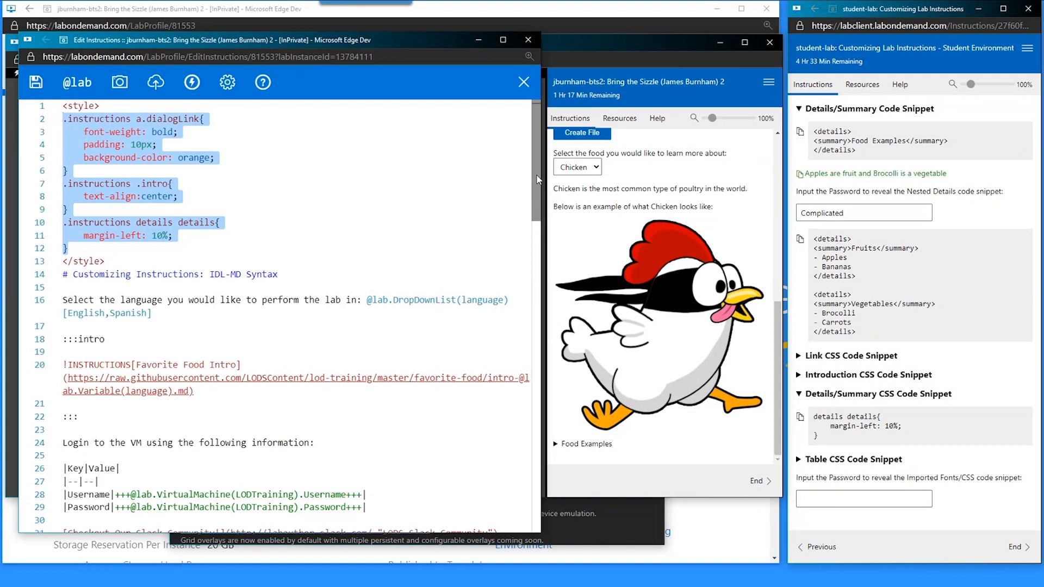
left_click(586, 16)
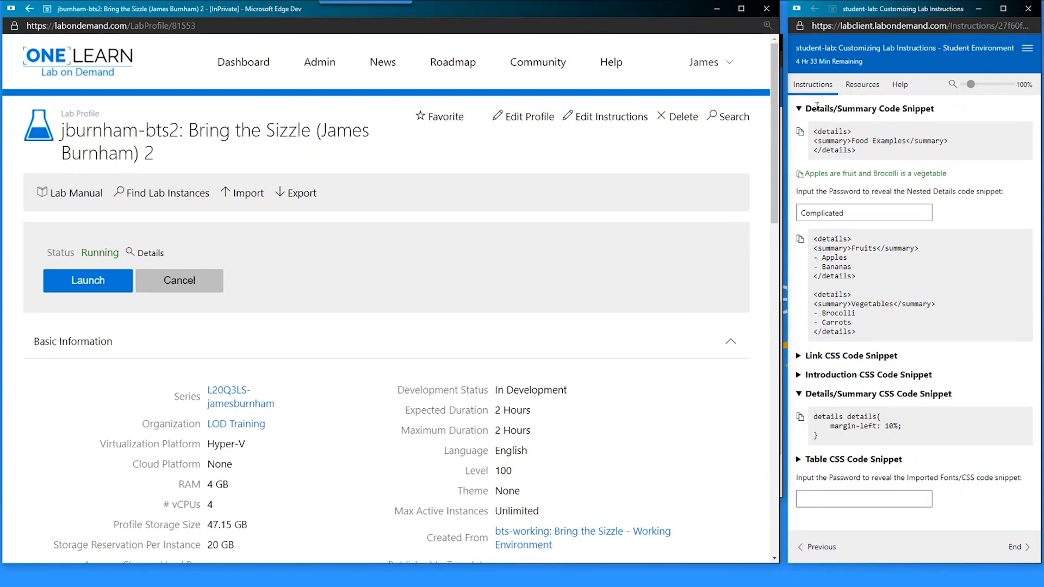
- Reach Site Administration through the portal link, find 'themes' and open Themes under Lab Profiles
left_click(862, 85)
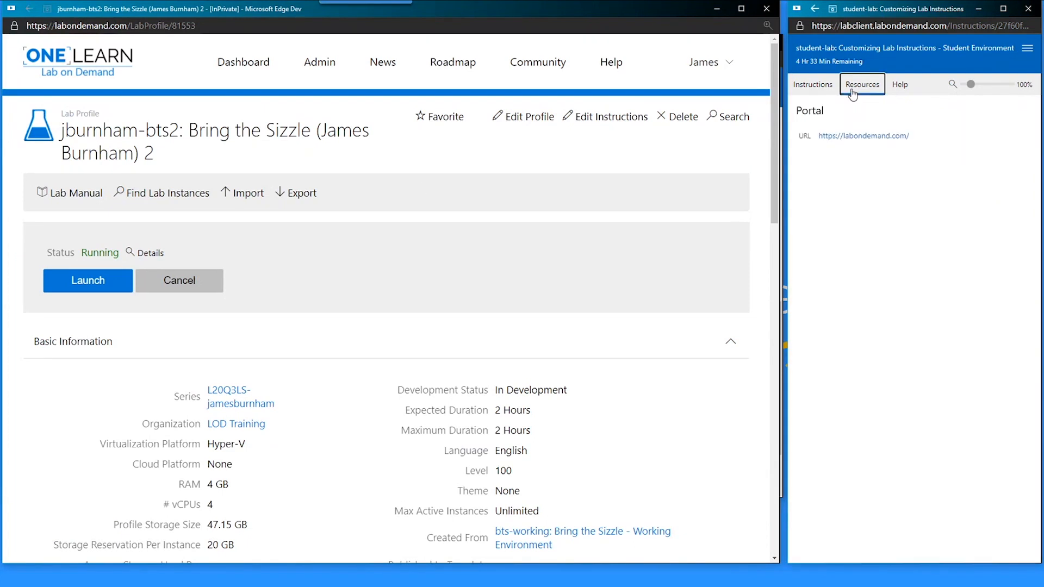
left_click(856, 140)
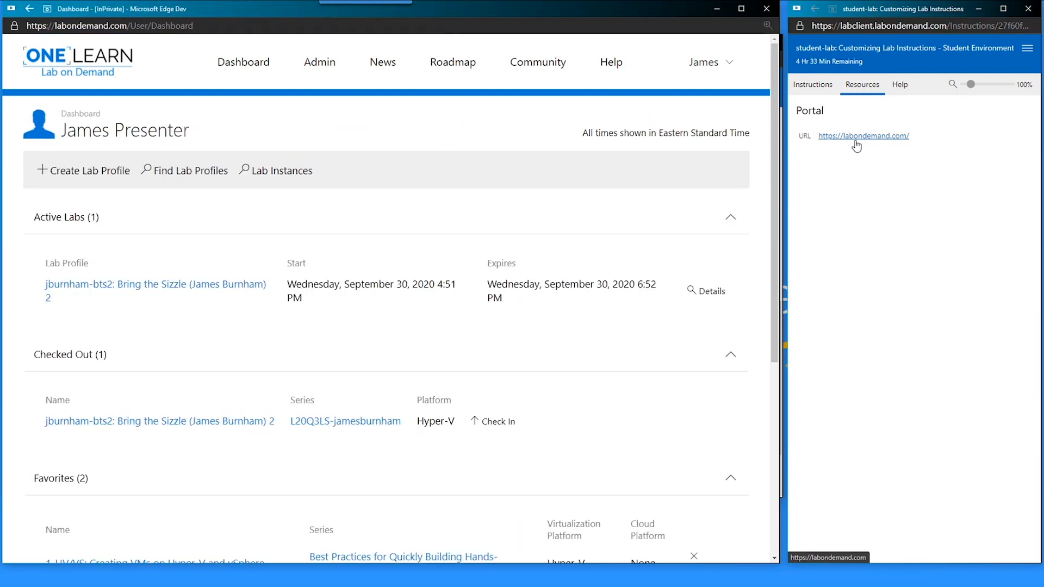
left_click(811, 86)
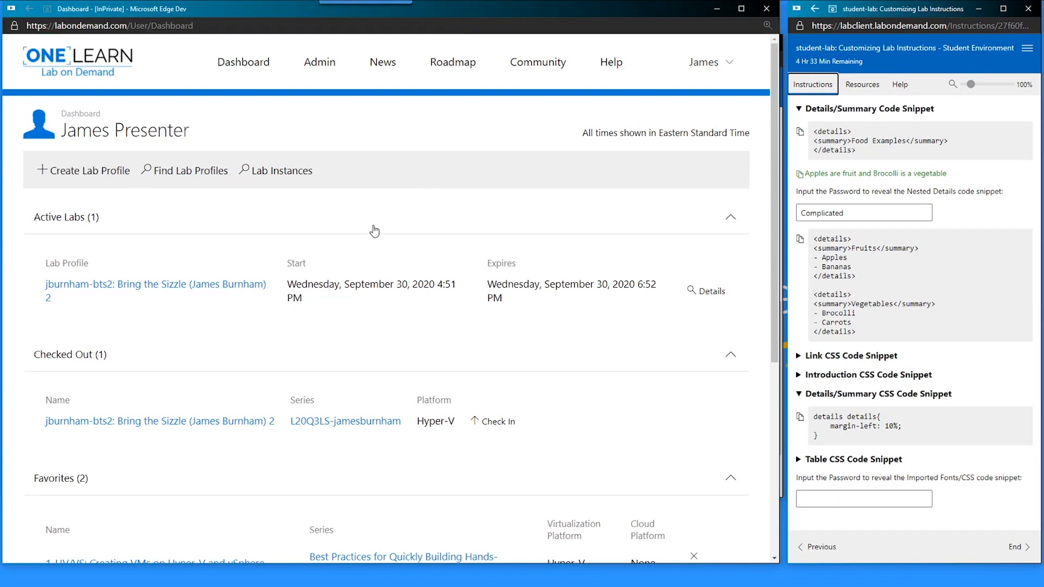
left_click(319, 74)
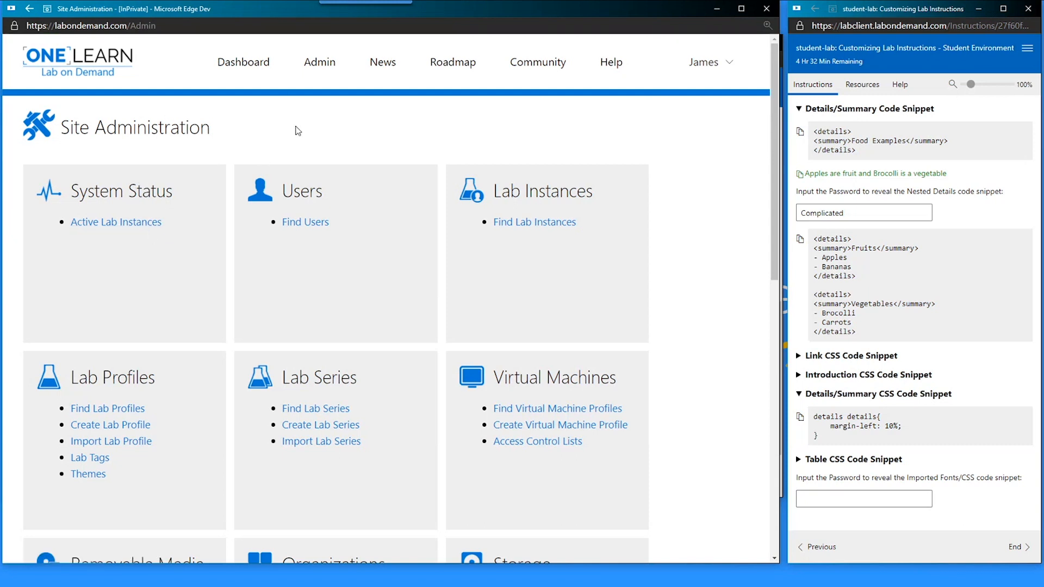
key("ctrl+f")
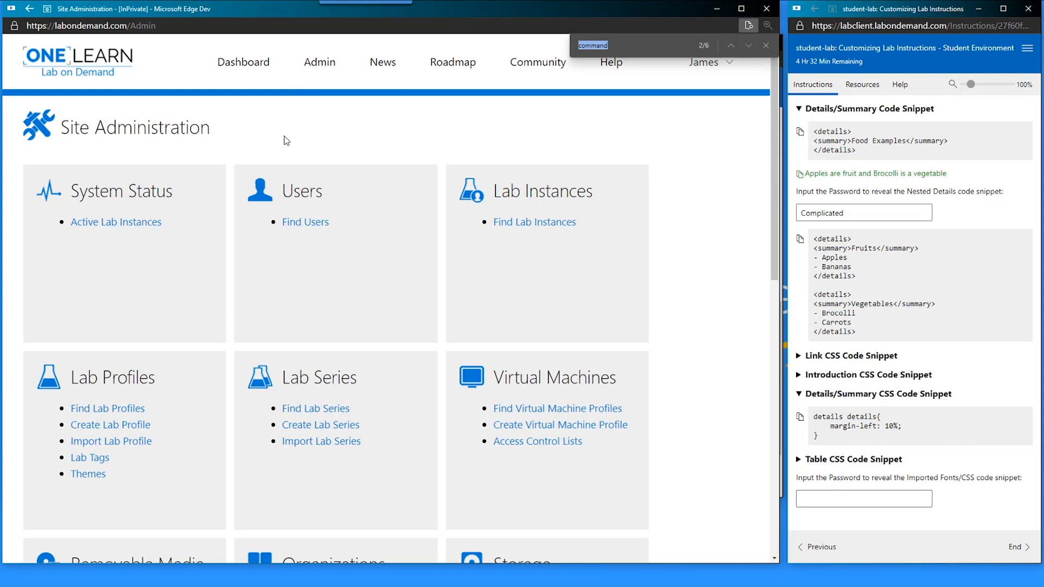
type("themes")
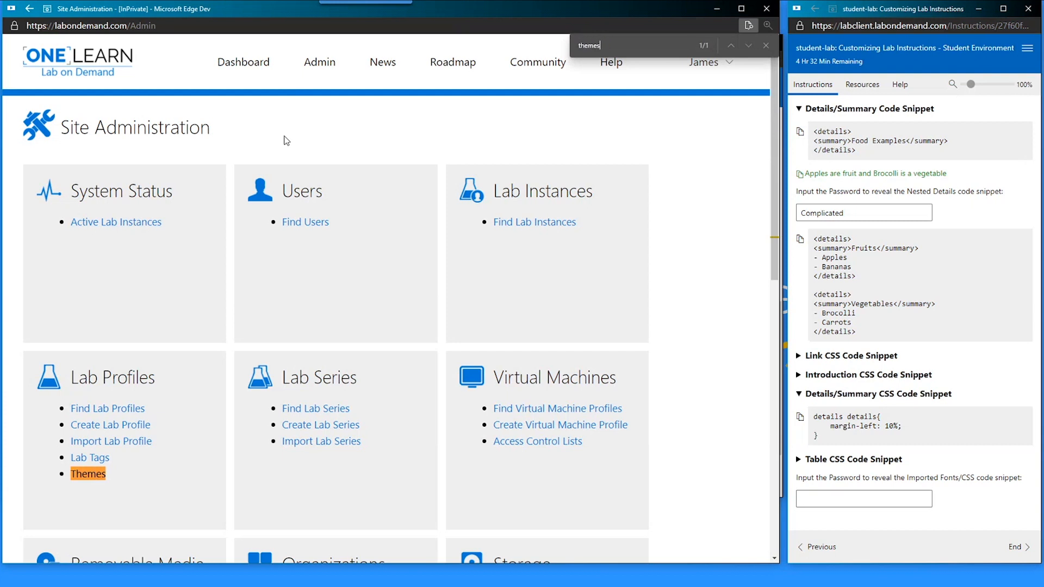
left_click(88, 475)
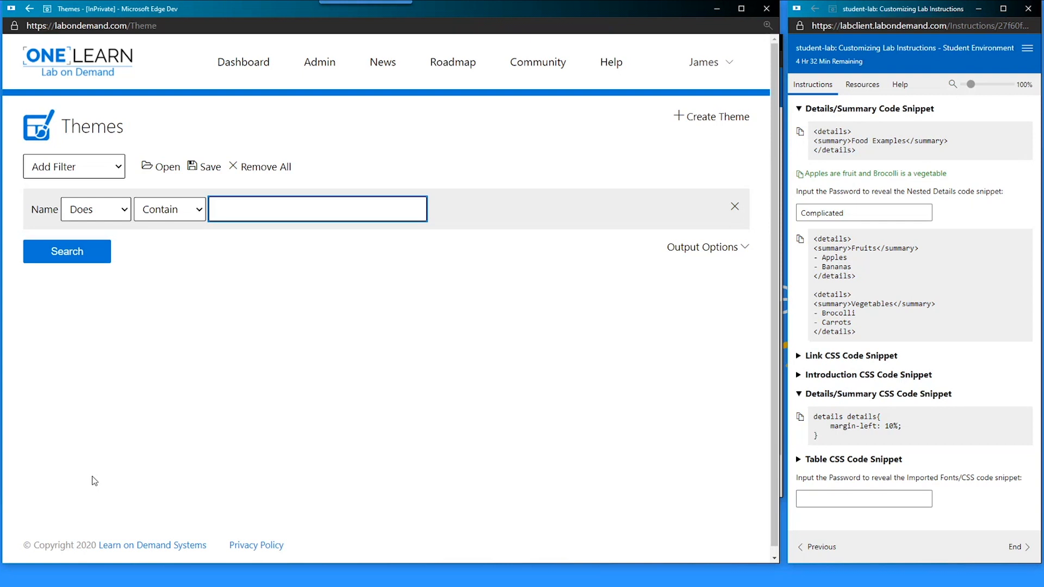
- Create a theme named with the pasted 'L20Q3 Custom Theme' text, correcting the trailing number to 2
left_click(697, 123)
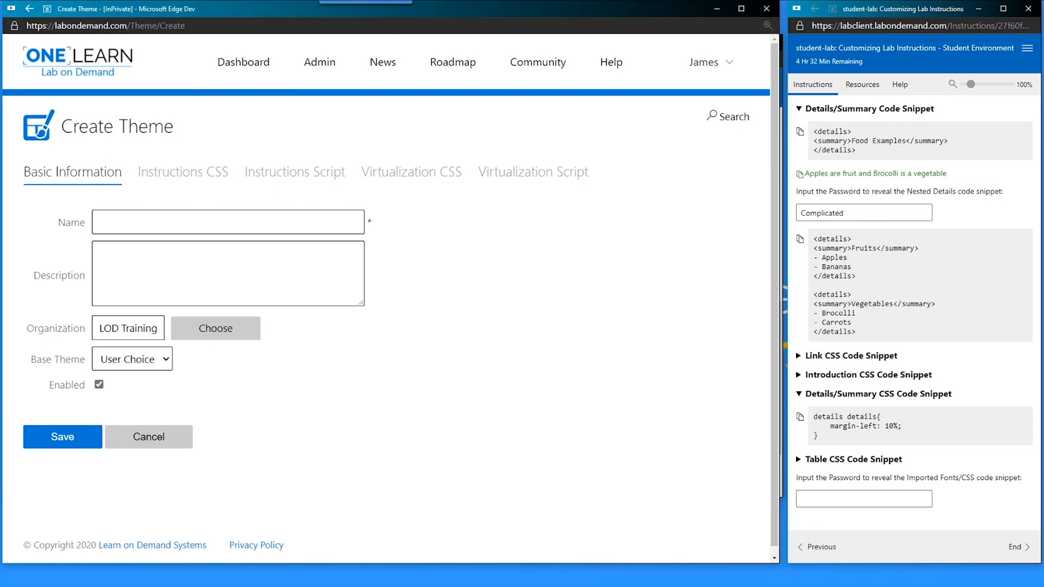
left_click(239, 228)
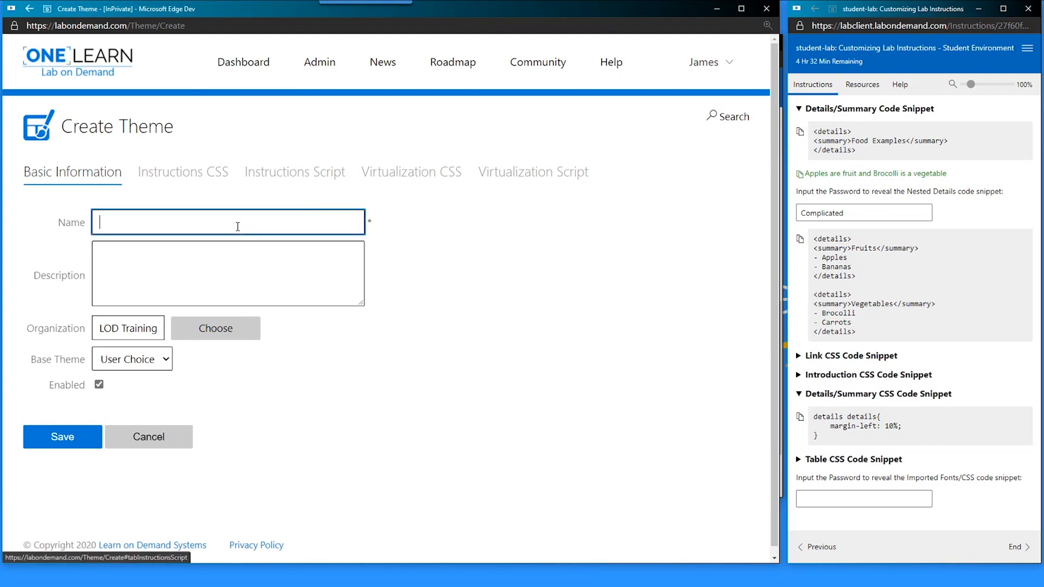
type("L20Q3 Custom Theme - James Burnham")
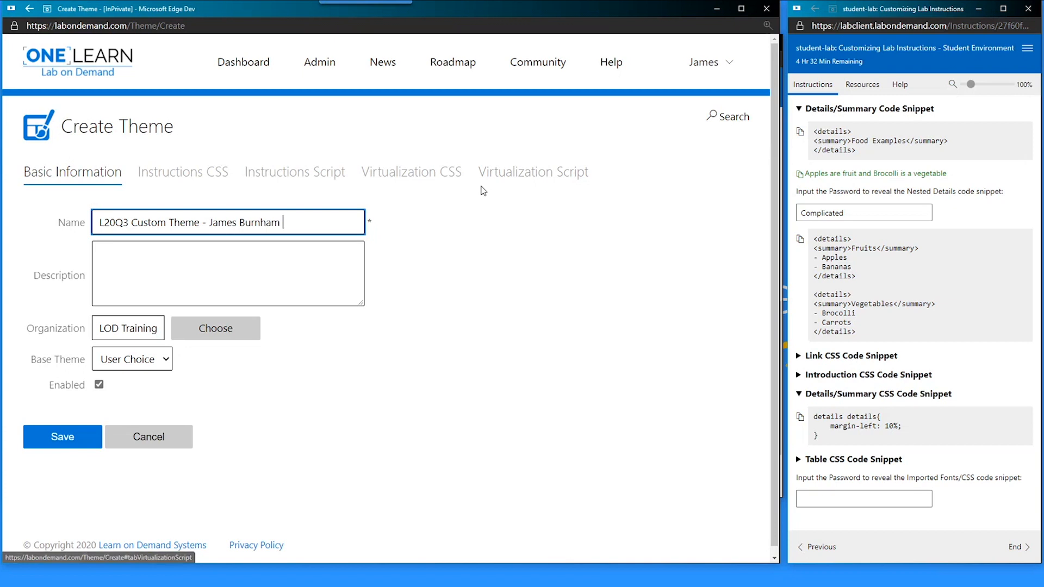
type("32")
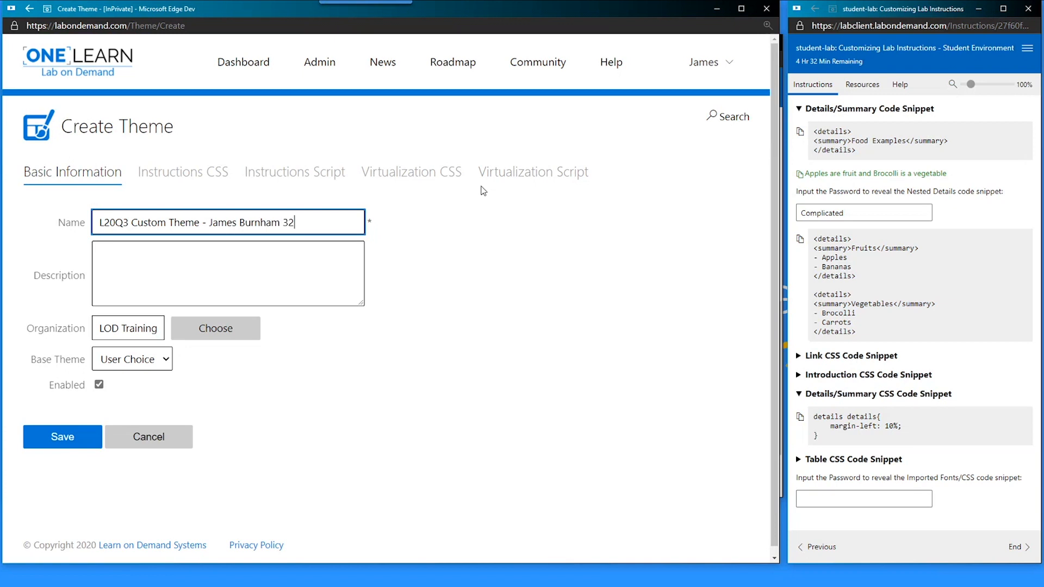
key("BackSpace")
key("BackSpace")
type("2")
left_click(449, 304)
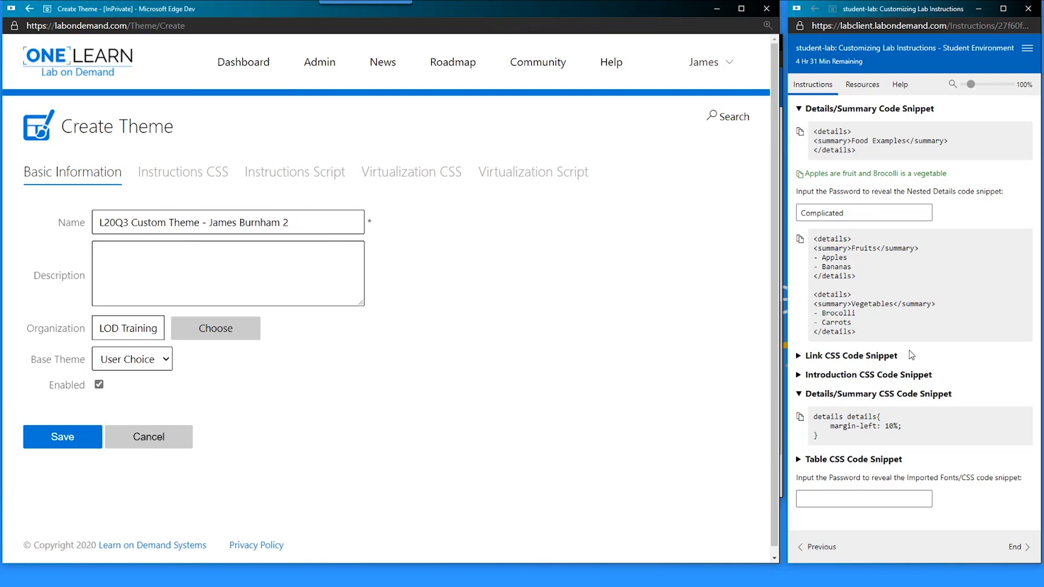
- Preview the lab pane in Purple, Gray and Dark colour themes, then switch back to Blue
left_click(900, 84)
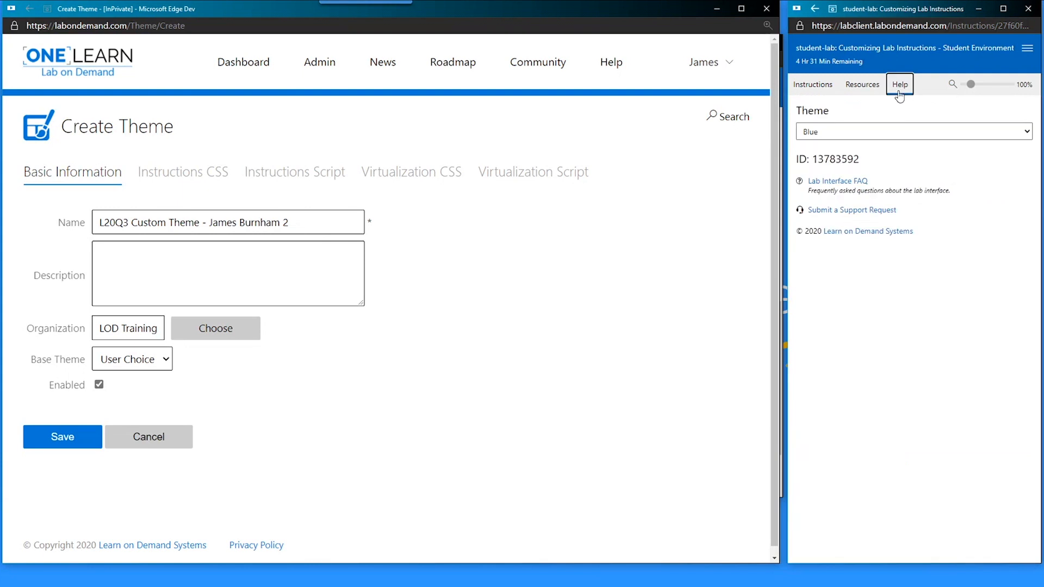
left_click(873, 134)
left_click(839, 229)
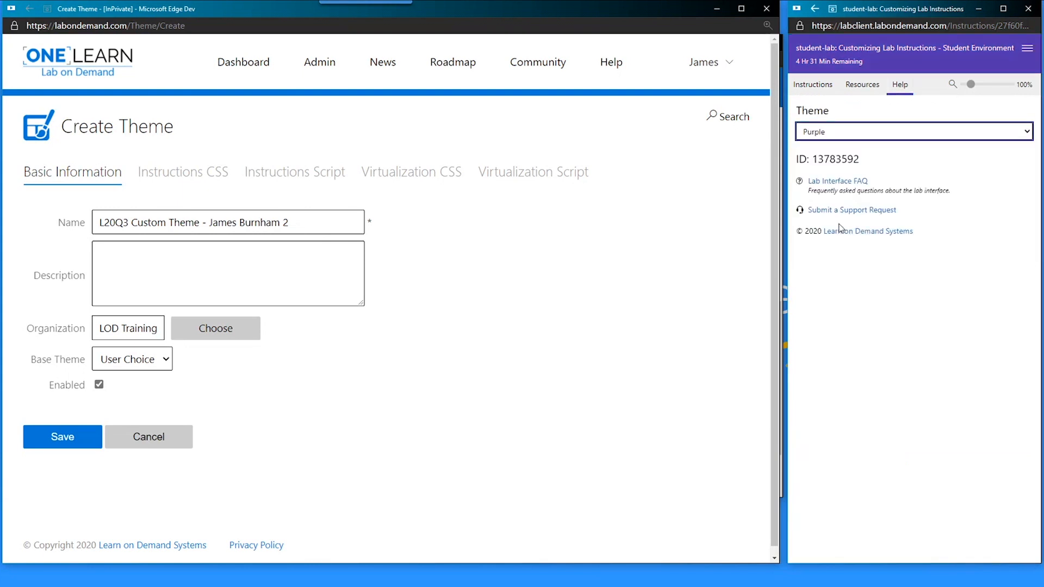
left_click(844, 131)
left_click(832, 170)
left_click(851, 135)
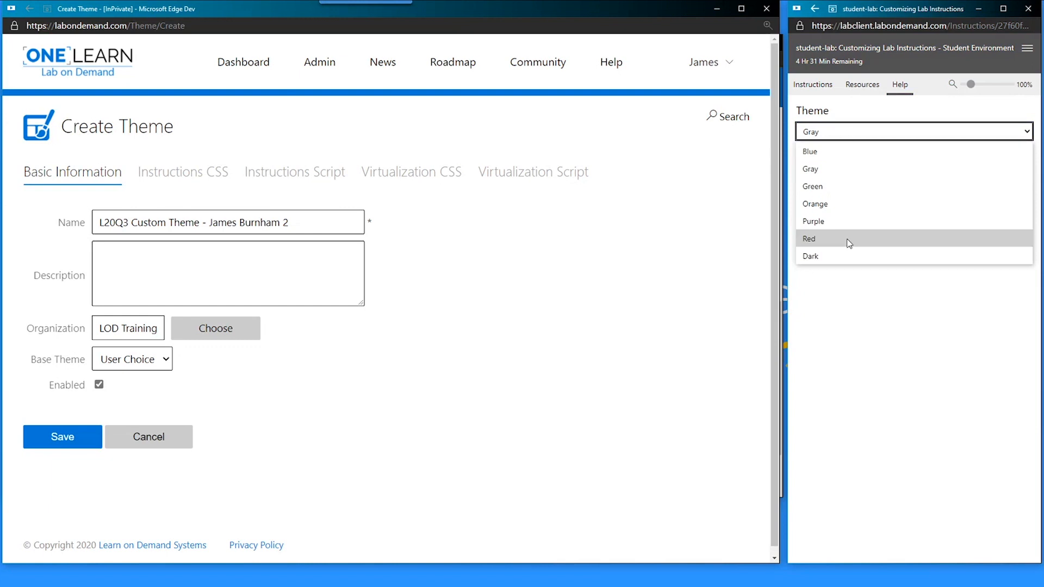
left_click(848, 256)
left_click(816, 88)
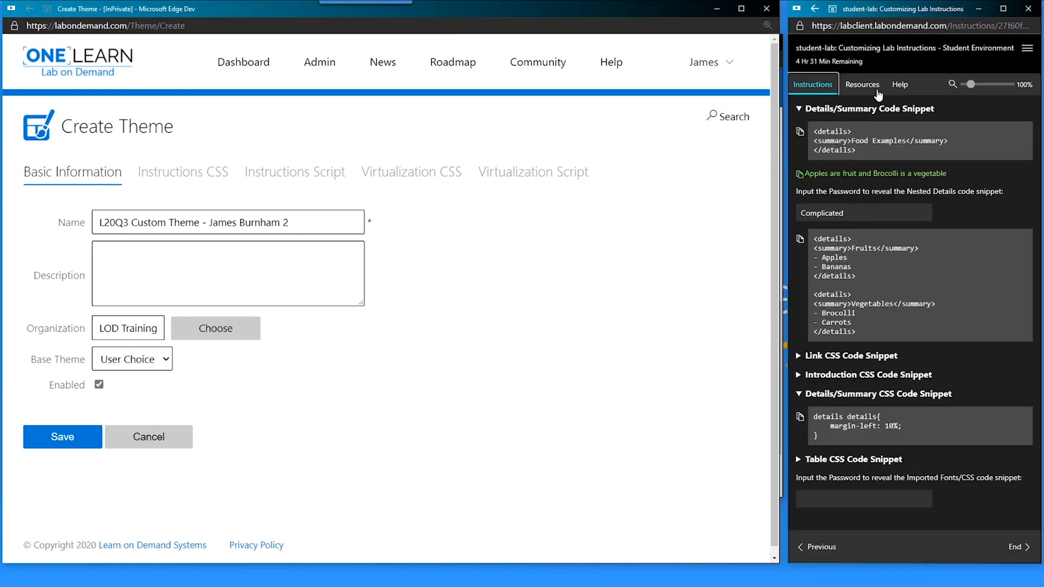
left_click(898, 86)
left_click(873, 132)
left_click(856, 149)
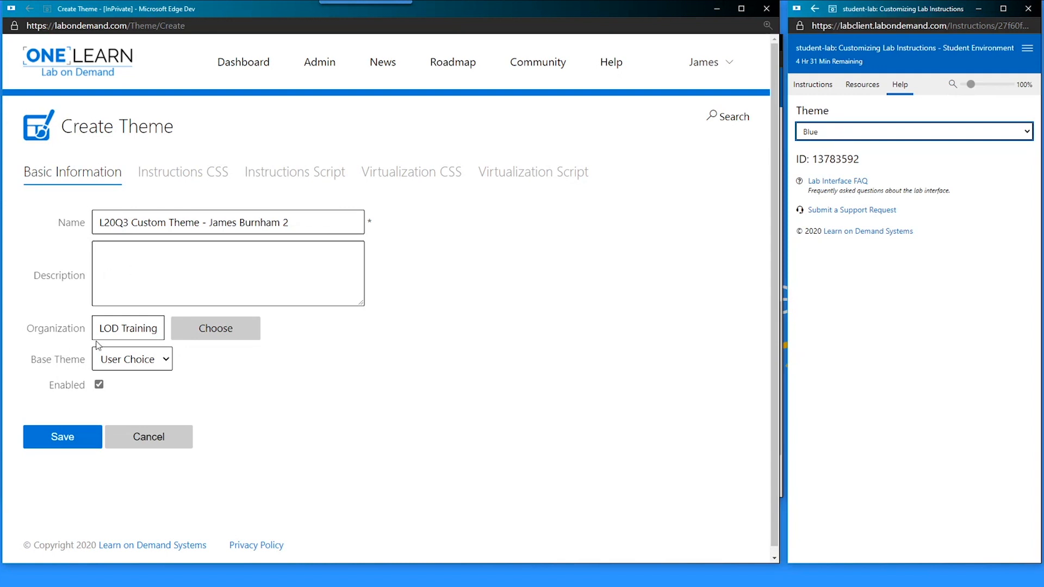
- Try Dark and Blue as the new theme's base, reset it to User Choice, and minimize the window
left_click(133, 361)
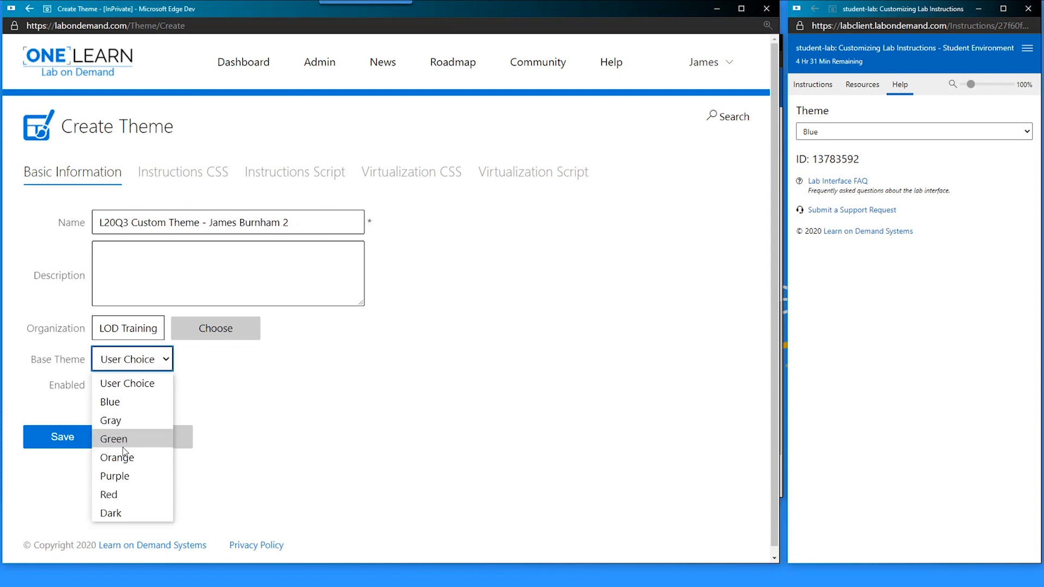
left_click(113, 514)
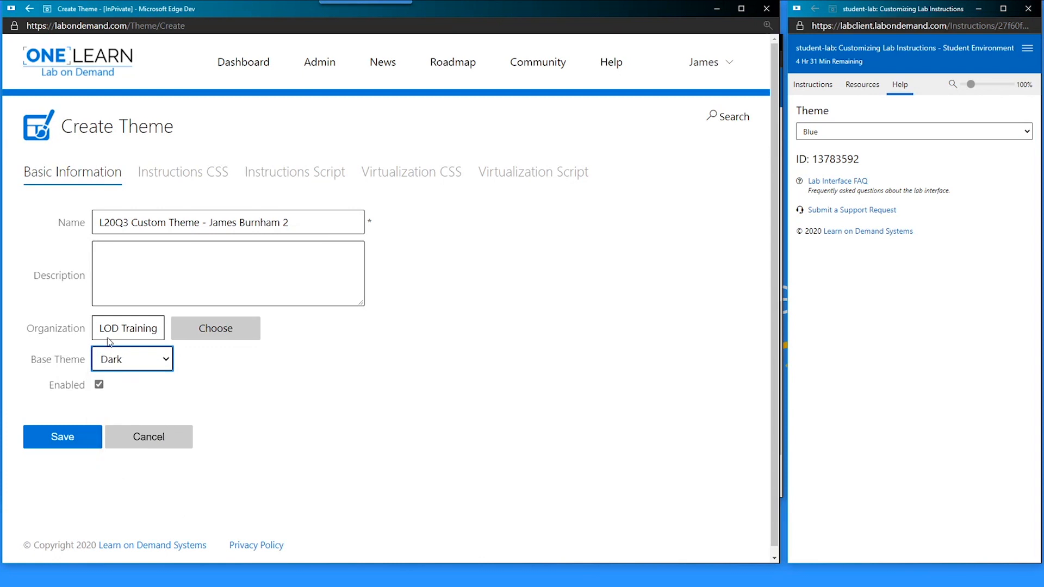
left_click(110, 360)
left_click(111, 403)
left_click(111, 365)
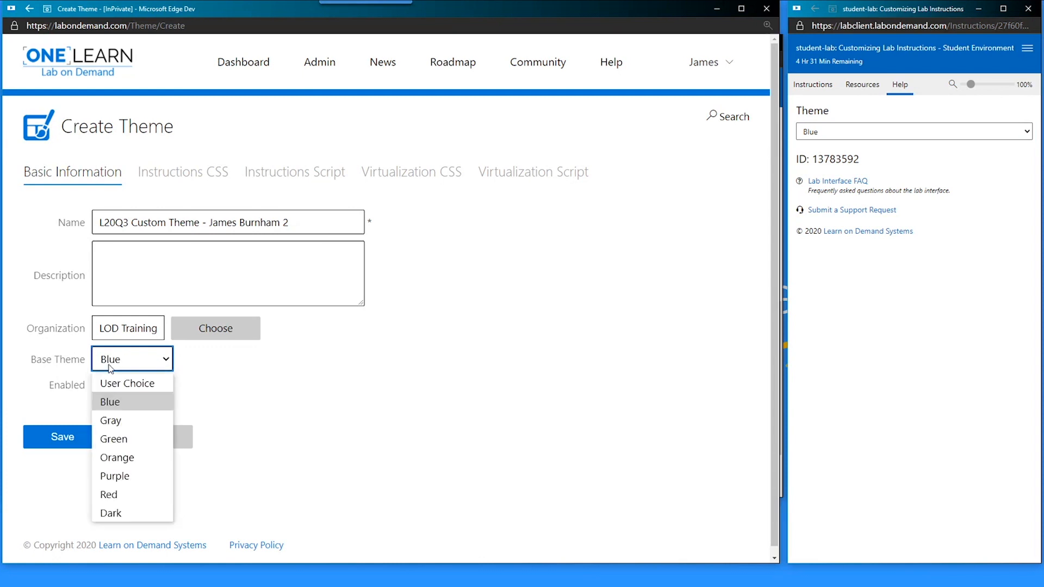
left_click(119, 386)
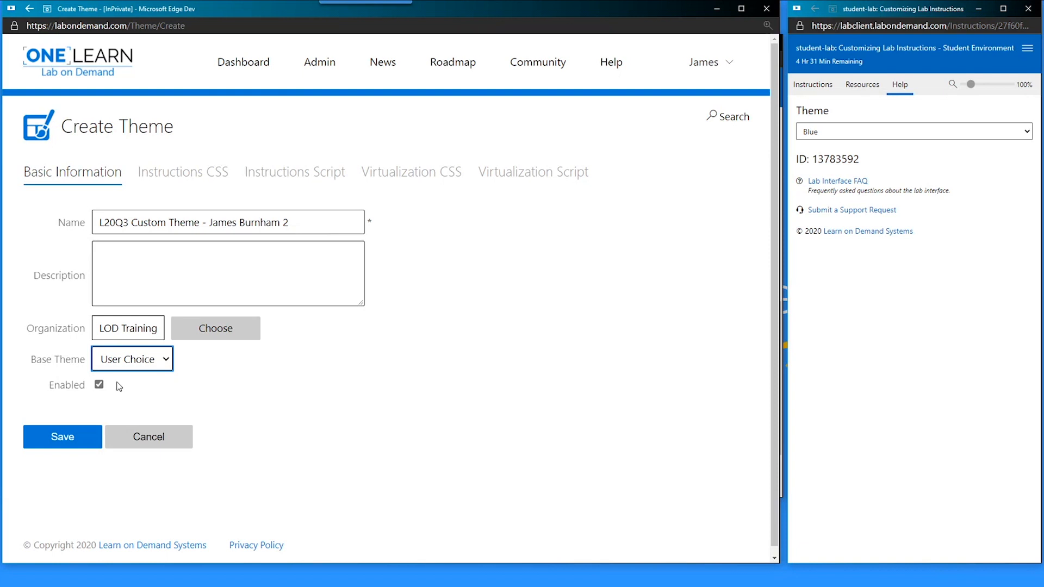
left_click(810, 82)
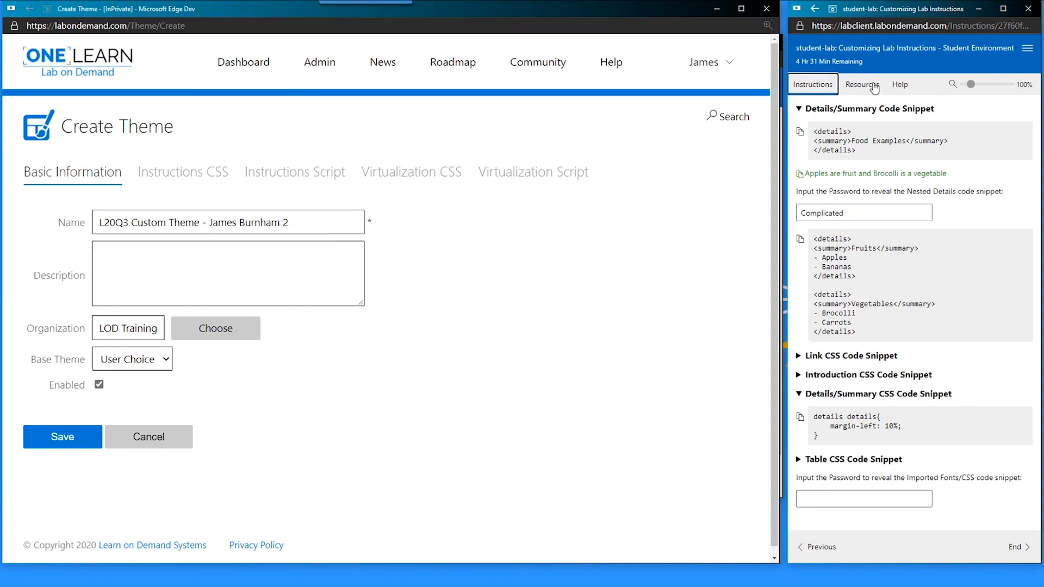
left_click(715, 9)
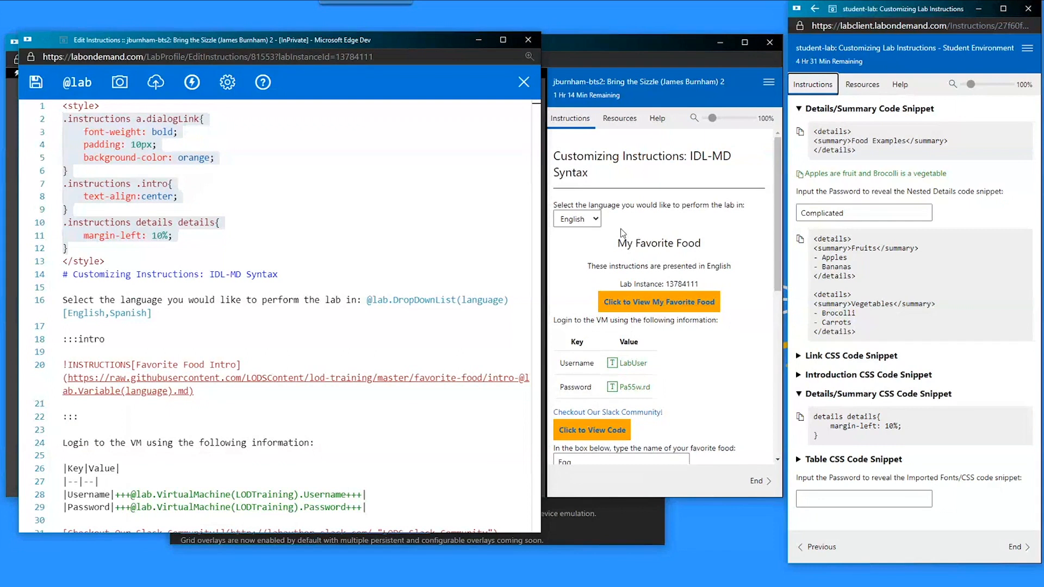
- Switch the running lab's colour theme to Dark and then back to Blue
left_click(658, 121)
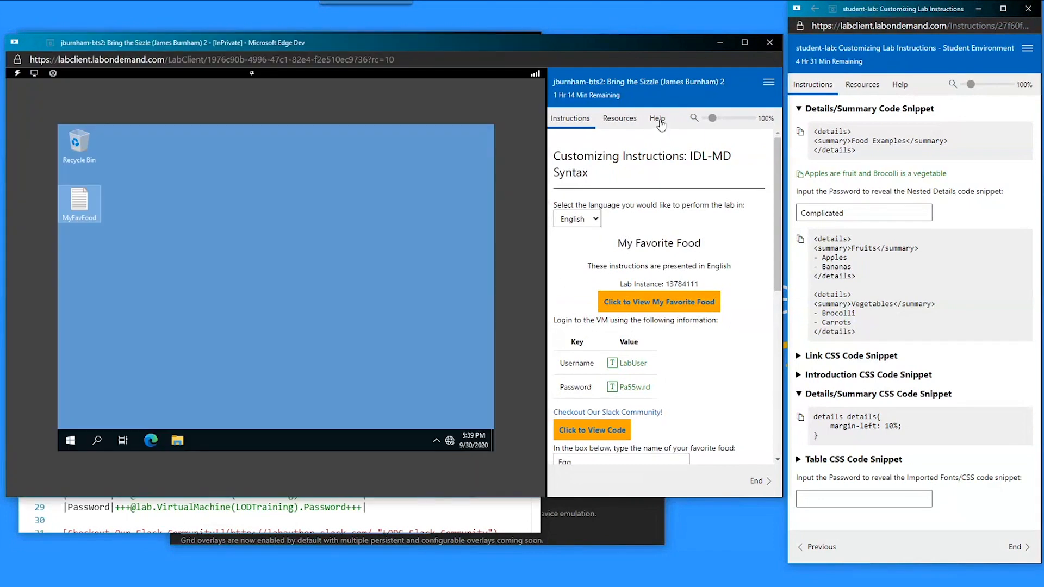
left_click(647, 165)
left_click(587, 293)
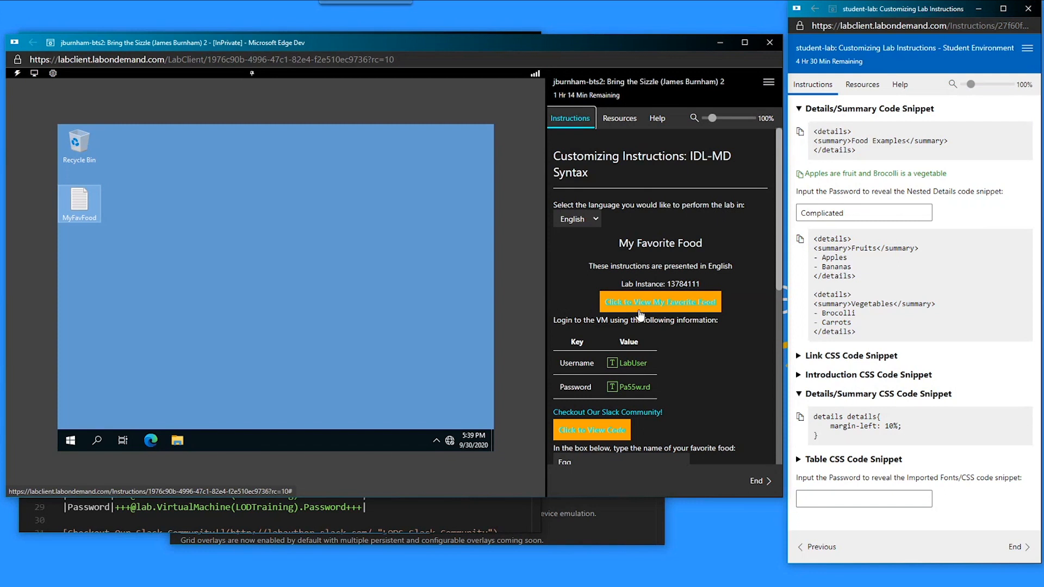
left_click(657, 120)
left_click(648, 165)
left_click(639, 187)
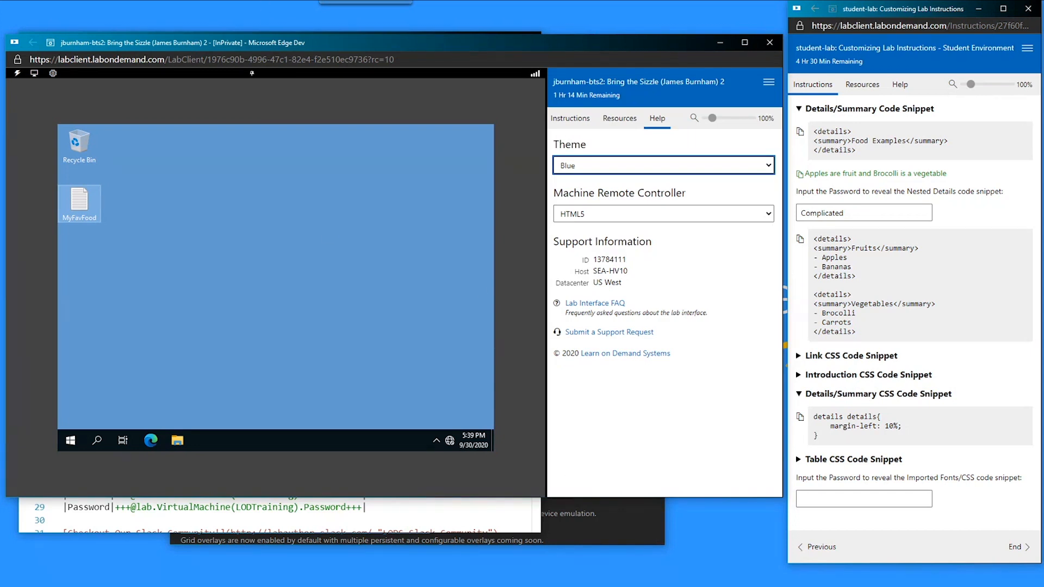
- Set the new theme's Base Theme to Blue and show its empty Instructions CSS editor
key("alt+Tab")
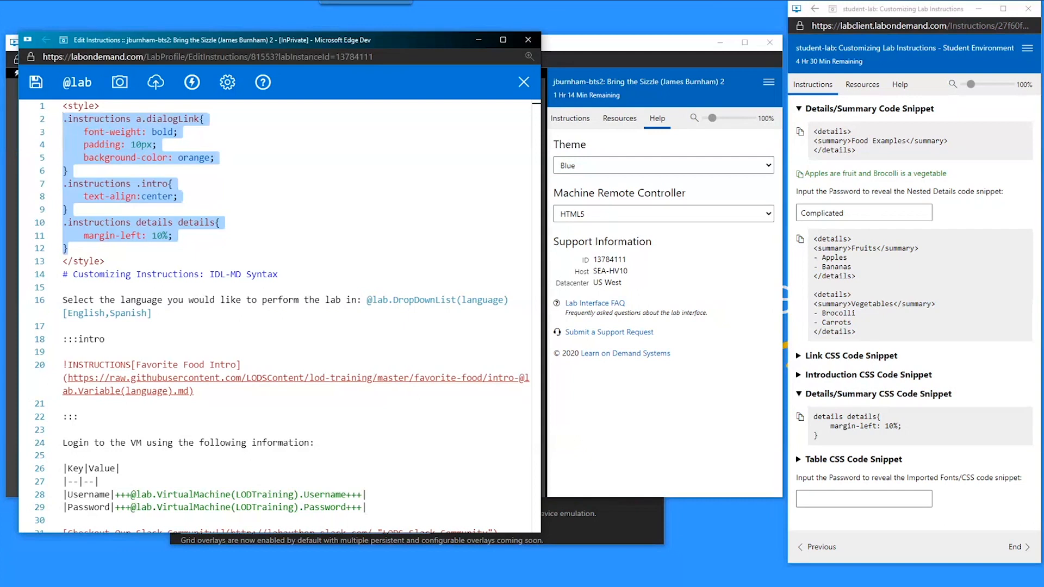
key("alt+Tab")
key("alt+Tab")
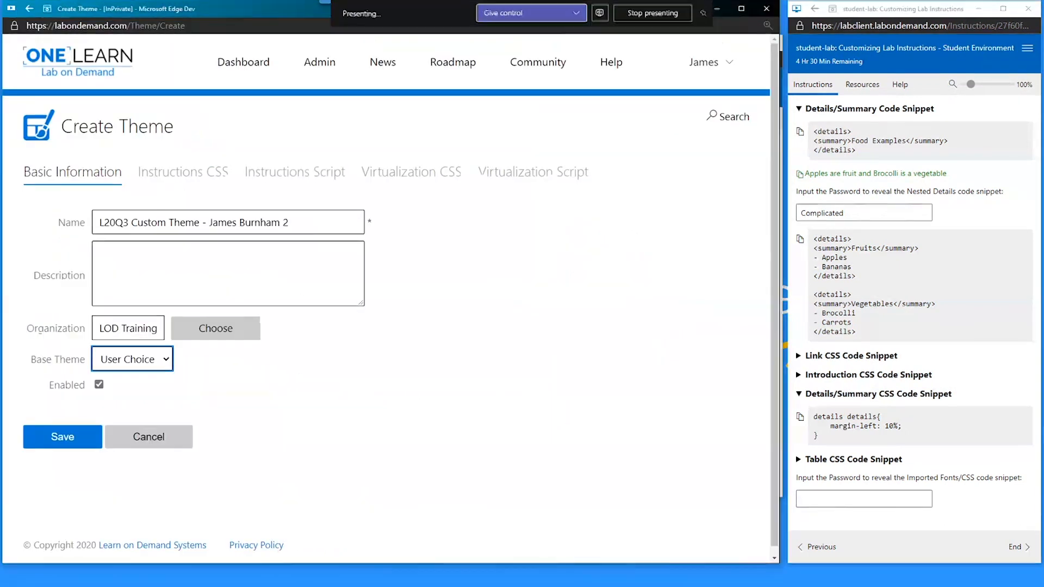
left_click(130, 359)
key("Up")
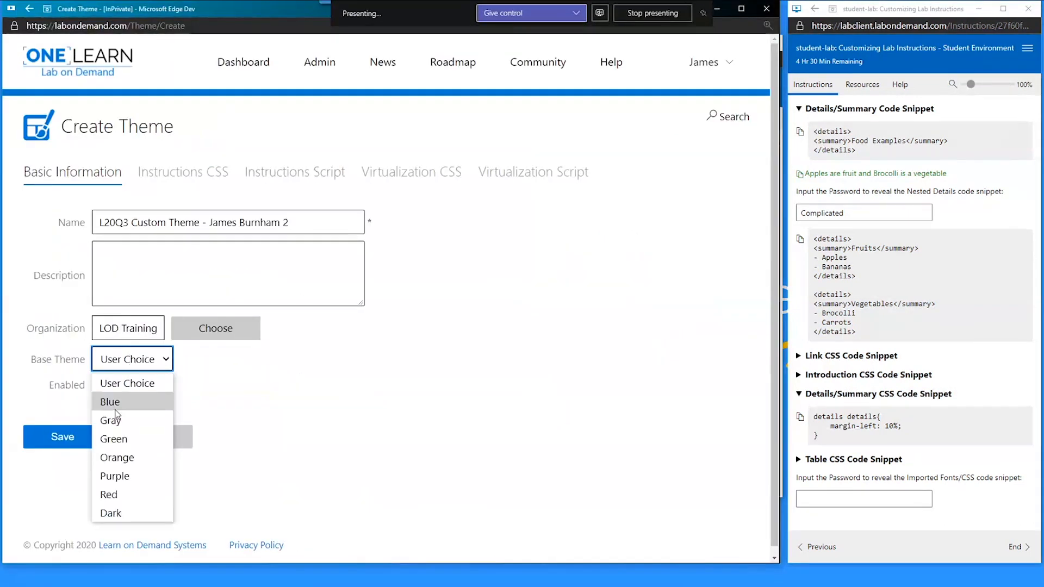
key("Return")
left_click(187, 393)
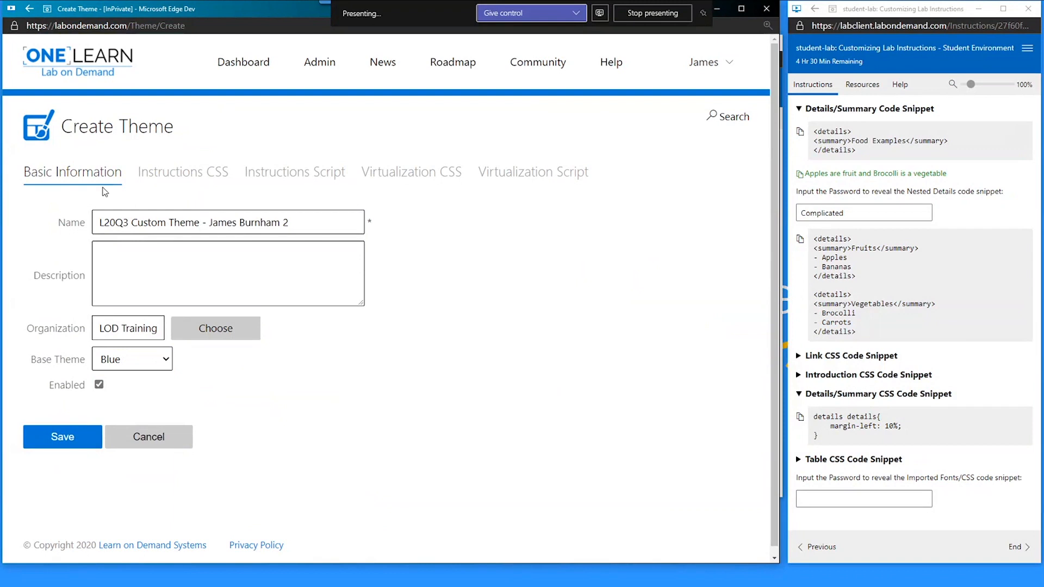
left_click(145, 175)
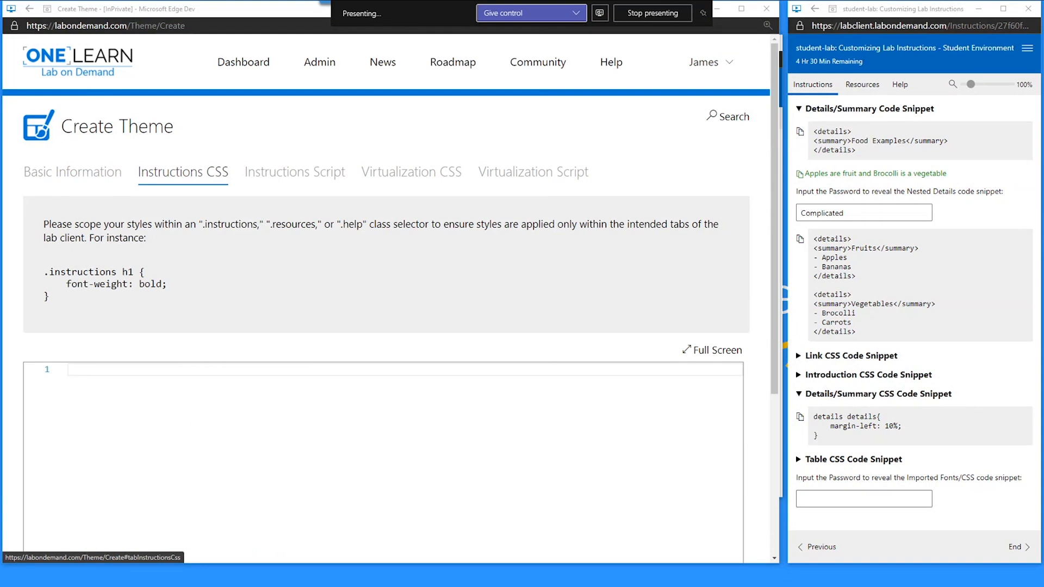
- Cut the dialogLink, intro and nested details rules from the instructions and paste them into Instructions CSS
key("alt+Tab")
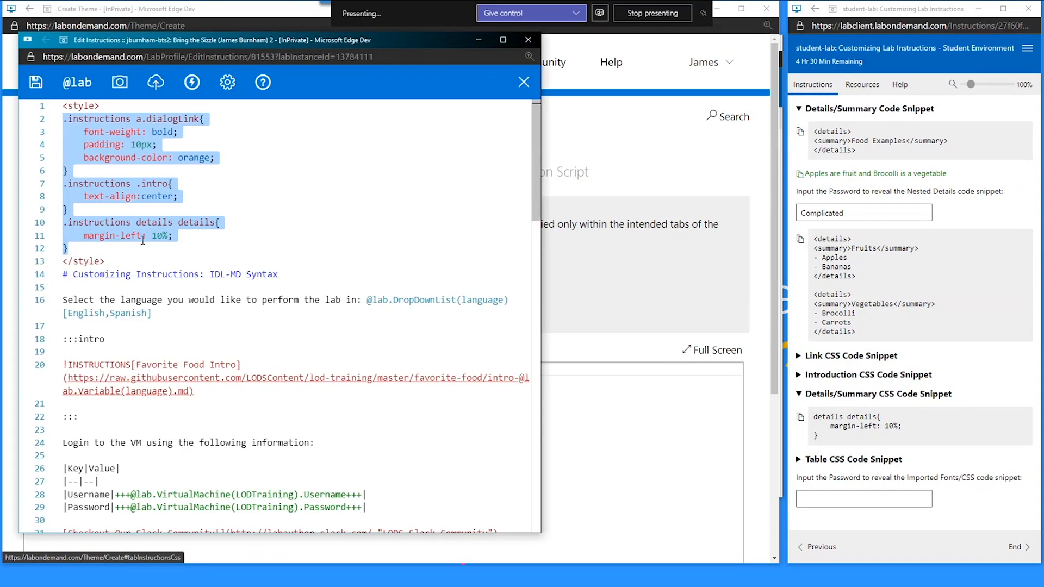
key("ctrl+x")
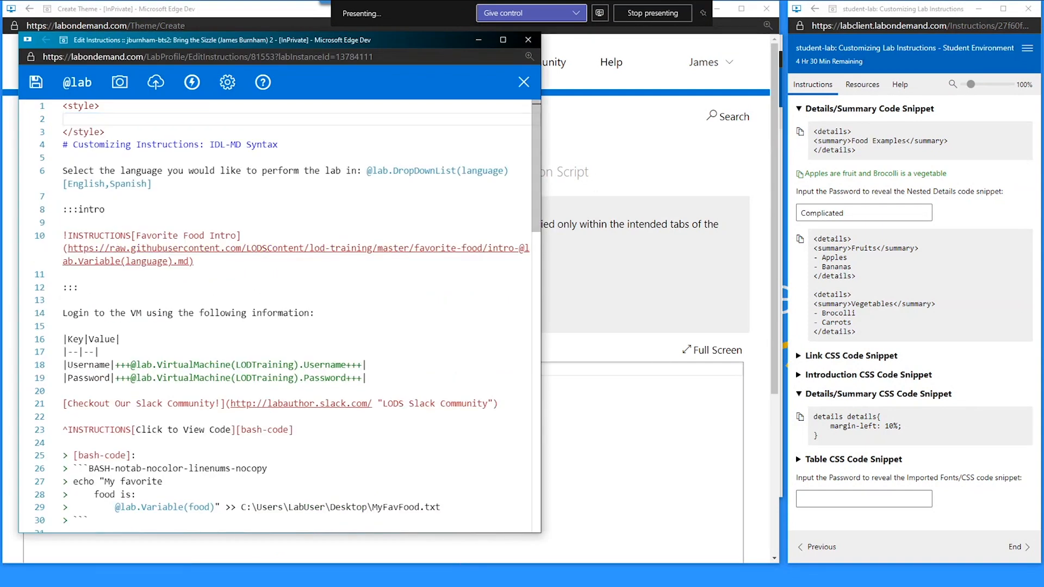
key("alt+Tab")
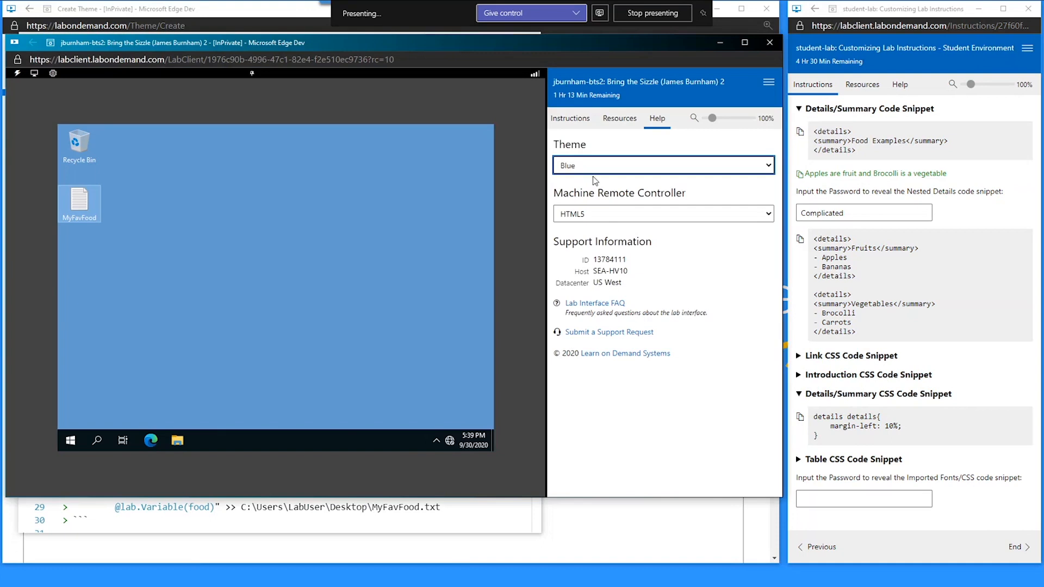
left_click(583, 117)
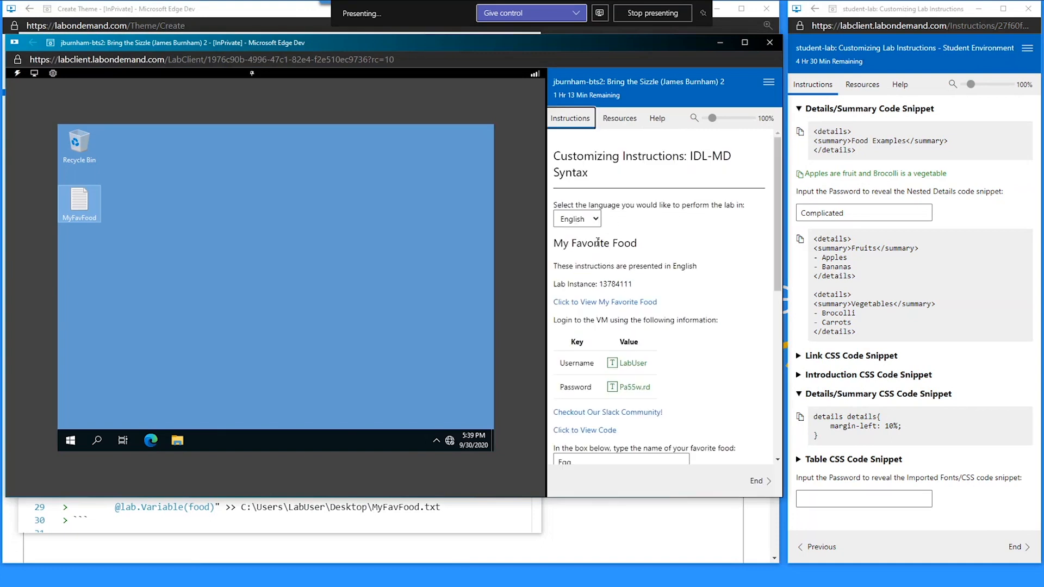
left_click_drag(563, 243, 662, 266)
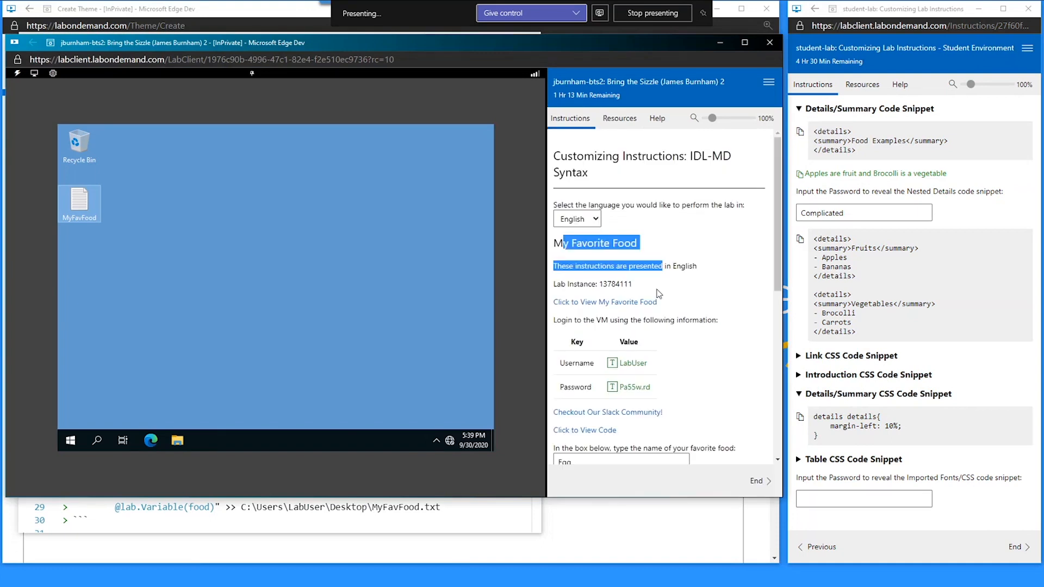
left_click(718, 194)
left_click(722, 43)
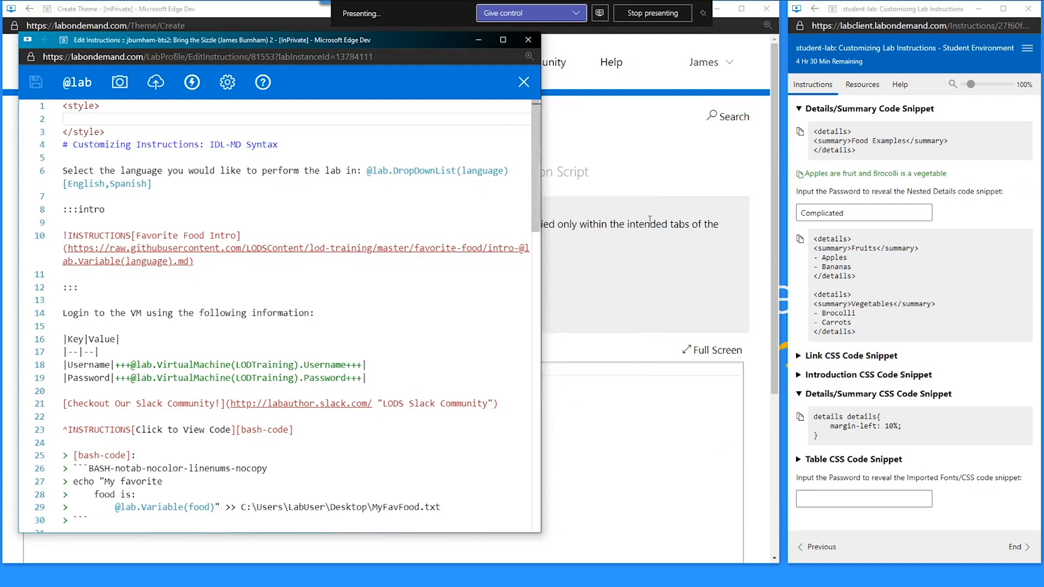
key("ctrl+v")
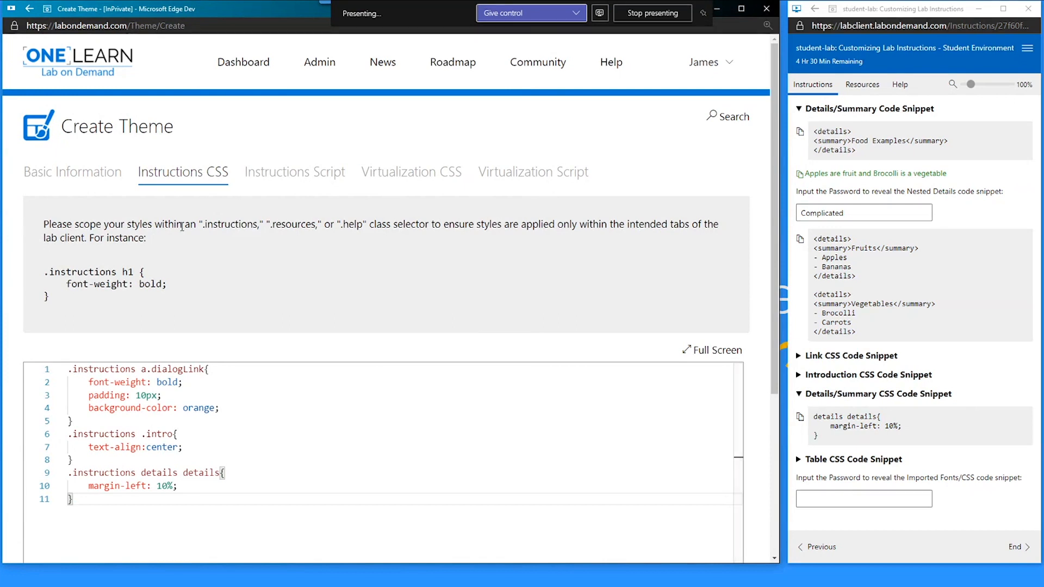
- Review the editor's .instructions scoping guidance and example h1 rule, then check the running lab
left_click_drag(203, 225, 314, 225)
left_click(357, 224)
left_click_drag(58, 300, 45, 272)
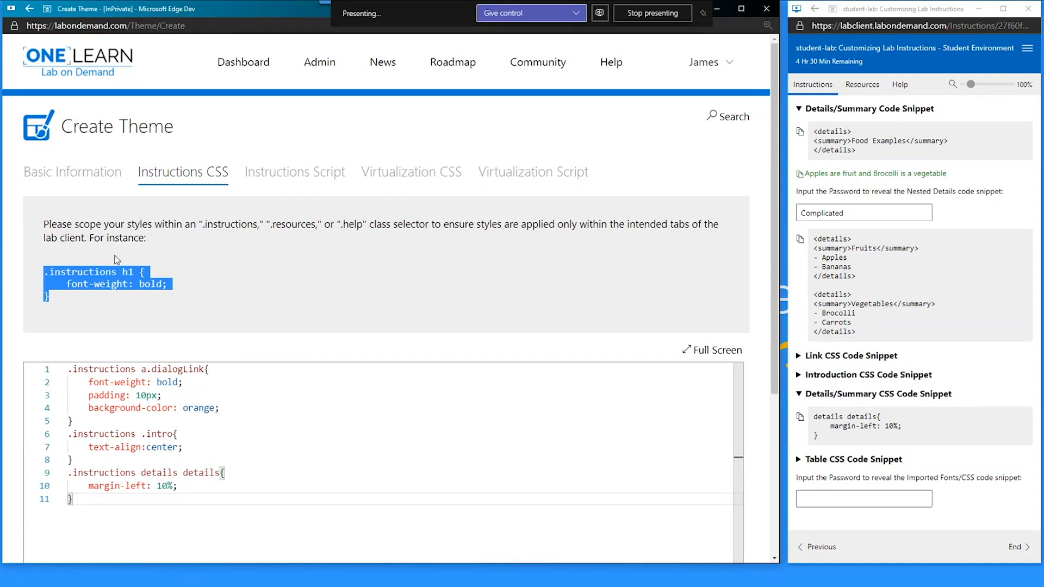
left_click(164, 272)
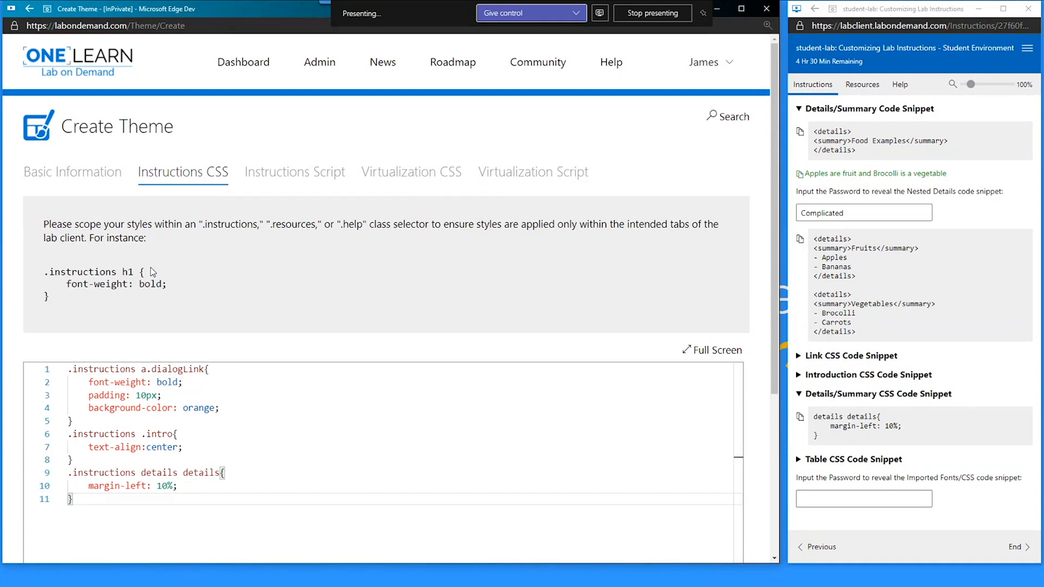
scroll(217, 171, "down", 1)
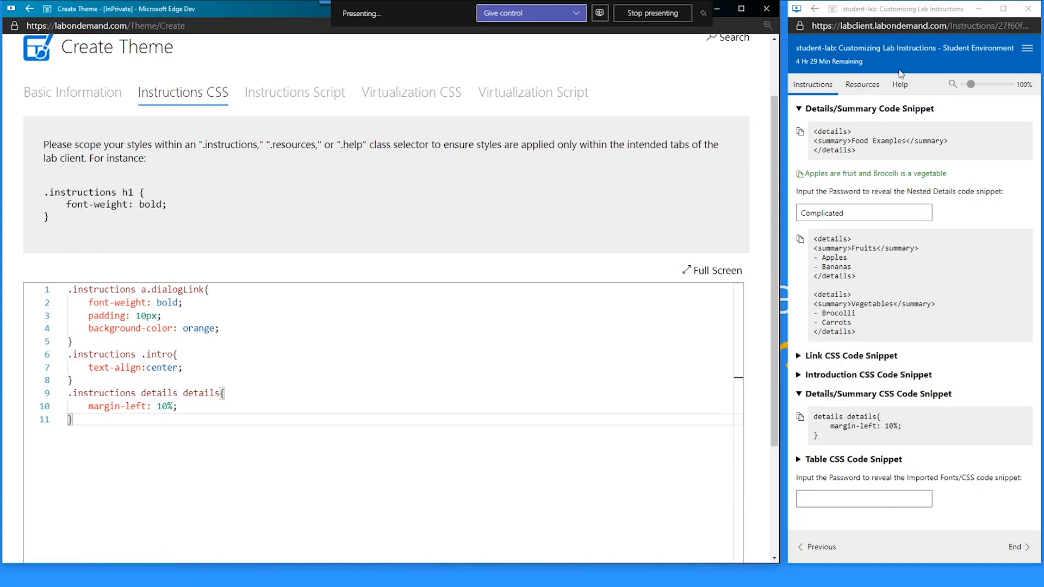
left_click(859, 87)
left_click(829, 86)
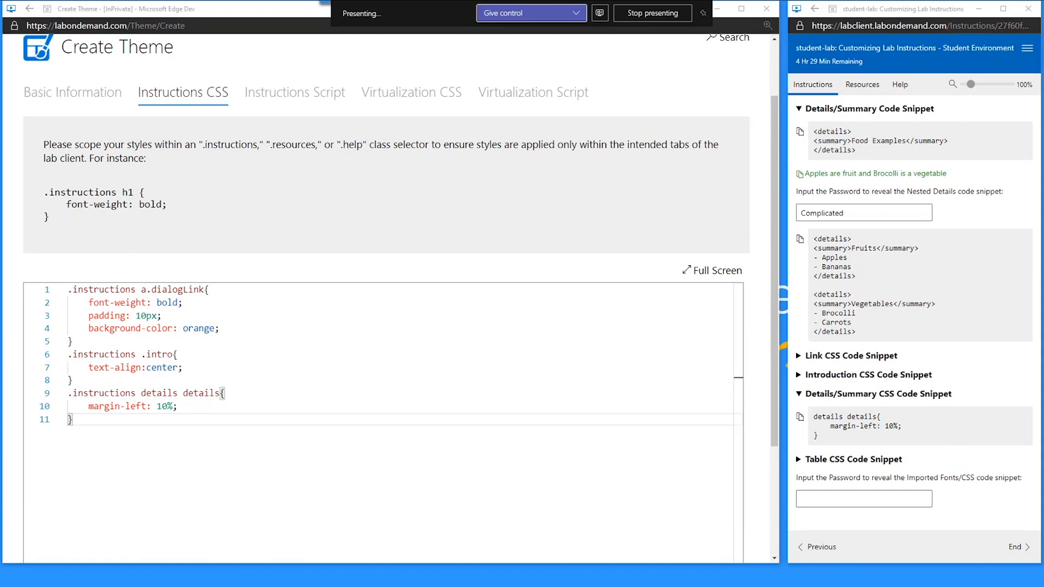
key("alt+Tab")
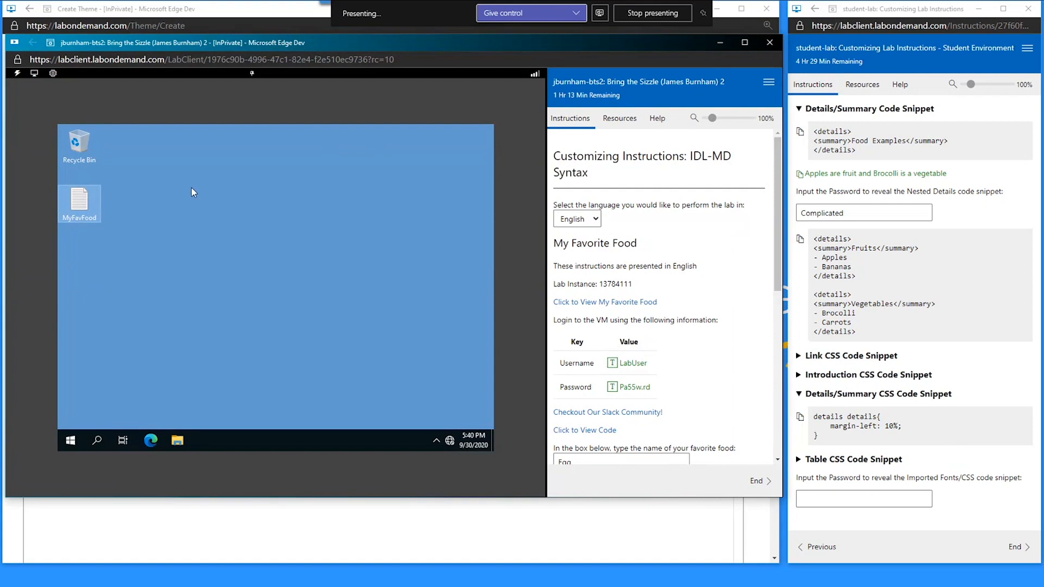
left_click(710, 48)
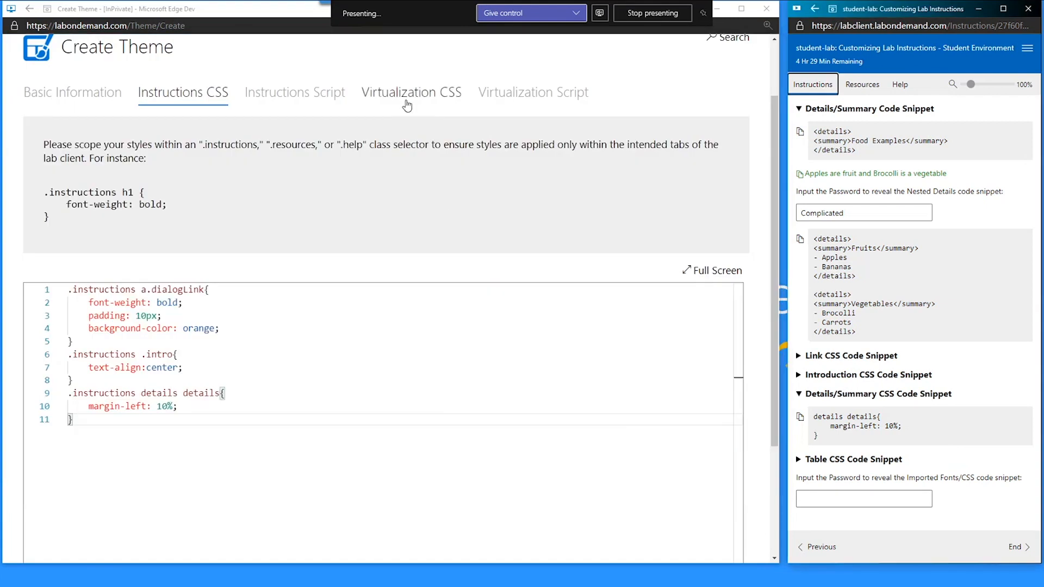
left_click(430, 94)
- Browse the Virtualization CSS and Script sections, then save the theme from Instructions CSS
left_click(524, 99)
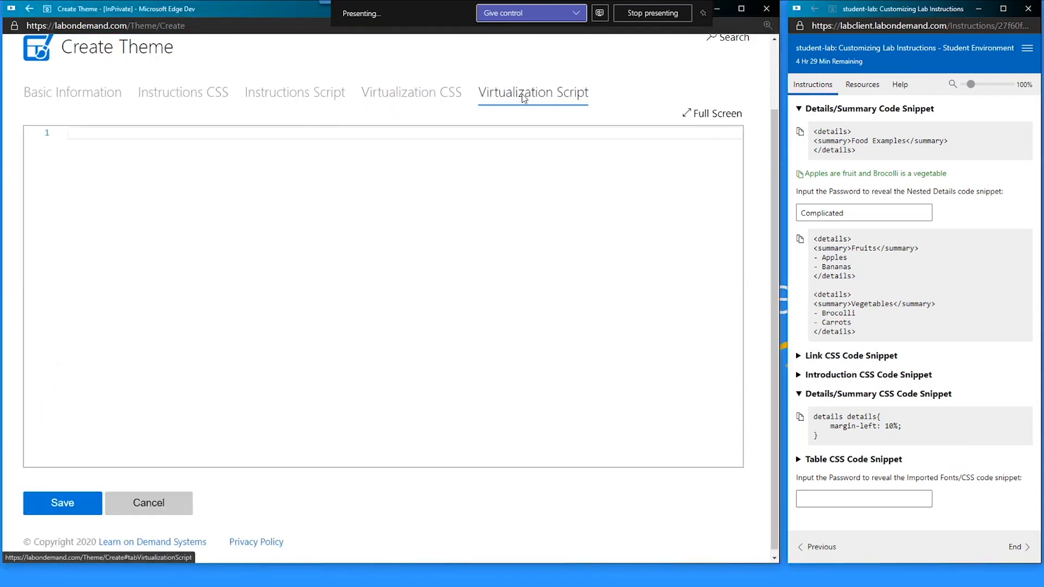
left_click(446, 108)
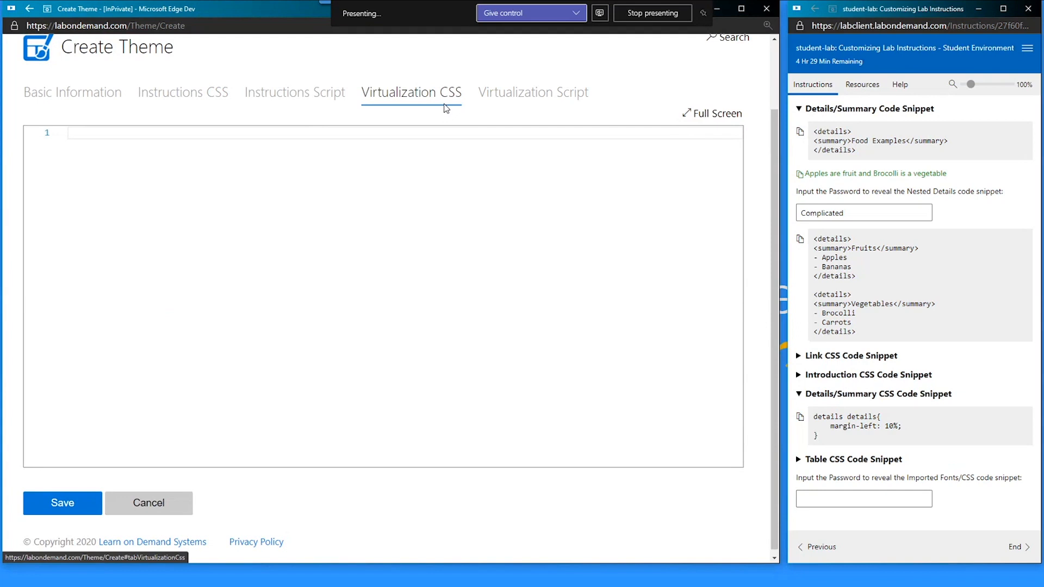
left_click(497, 93)
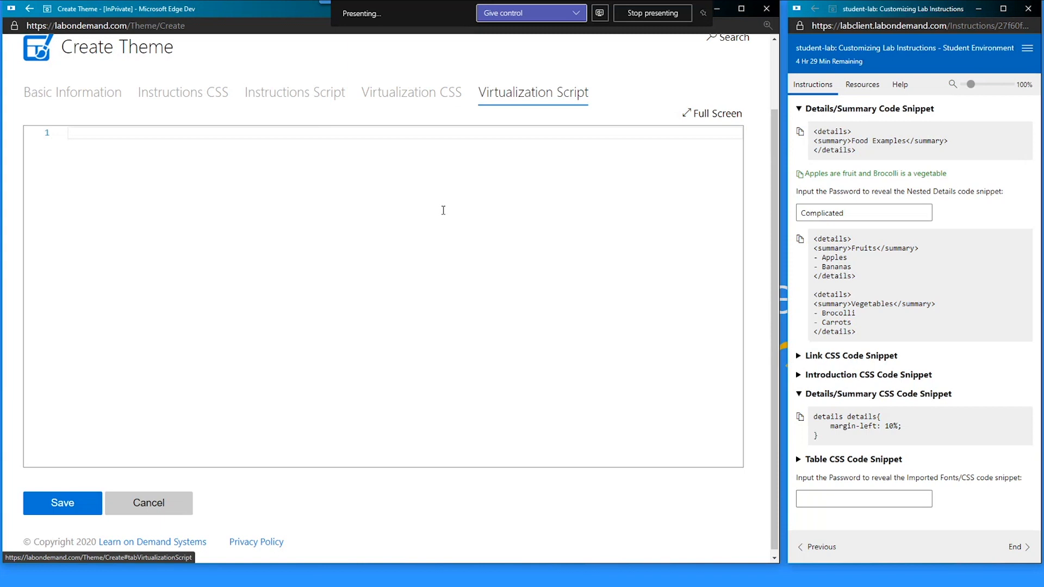
left_click(713, 113)
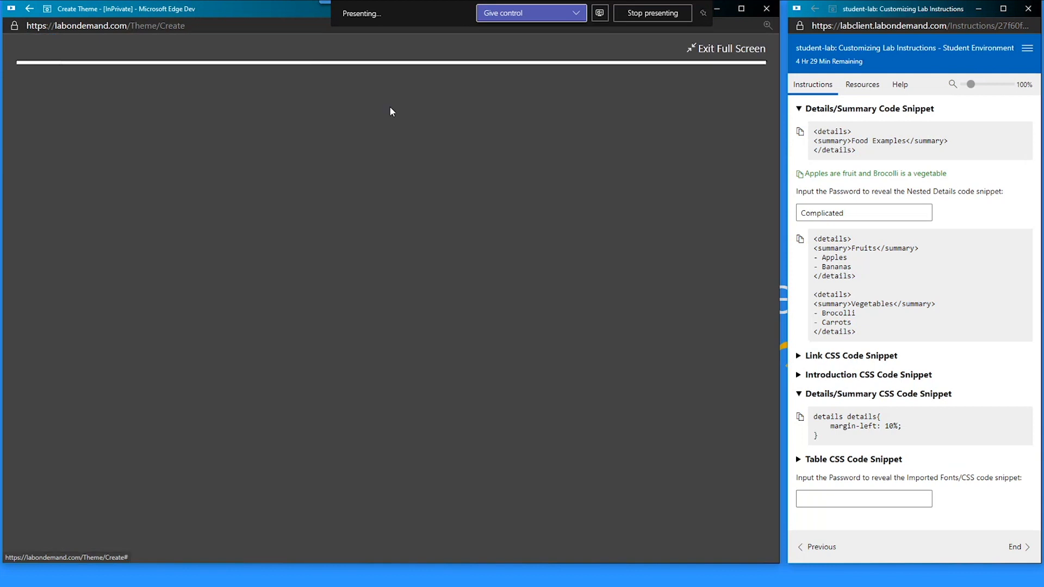
left_click(698, 48)
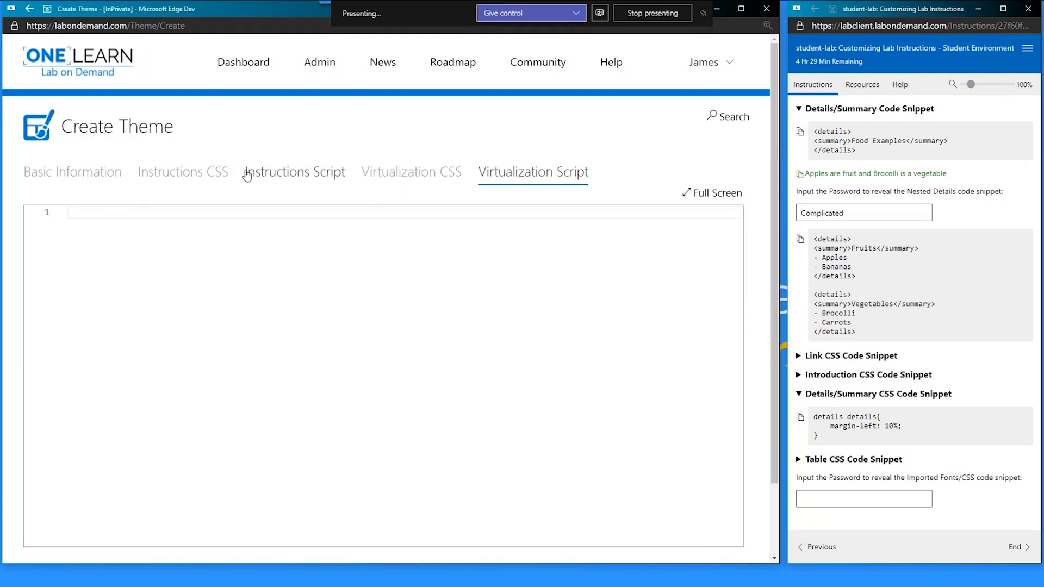
left_click(184, 173)
scroll(250, 442, "down", 2)
scroll(250, 443, "up", 1)
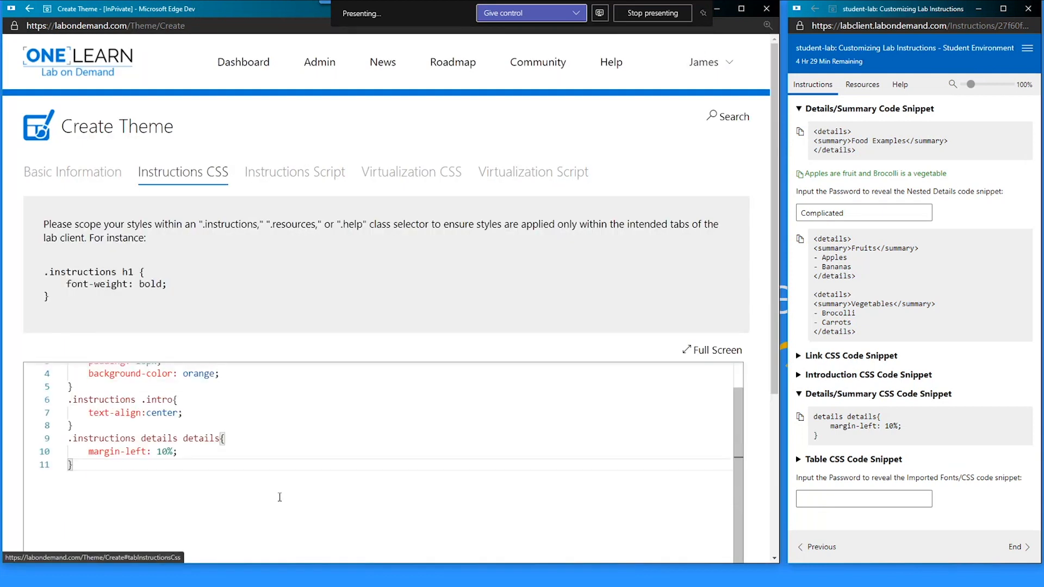
scroll(229, 316, "down", 6)
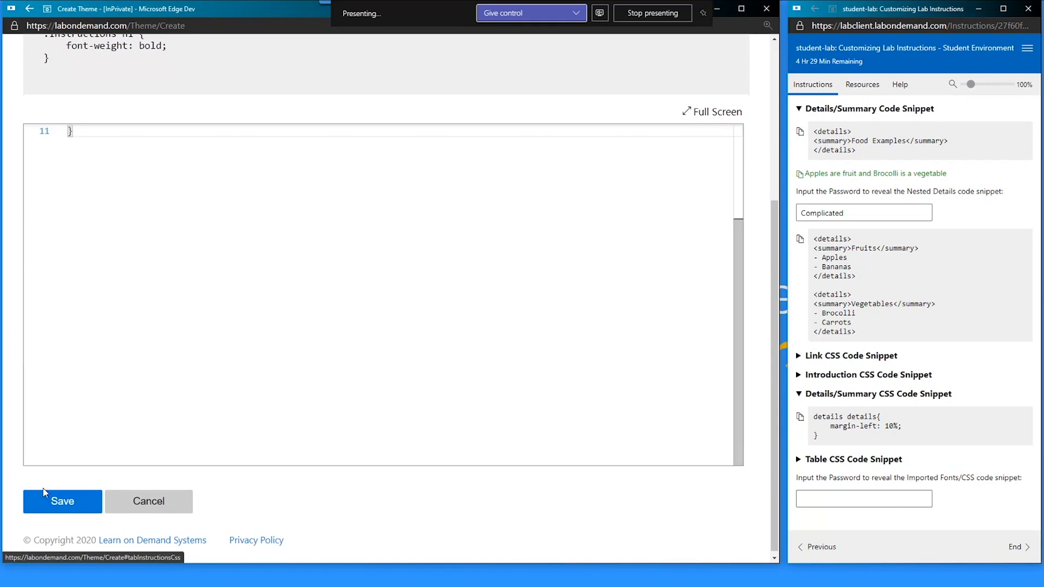
left_click(55, 506)
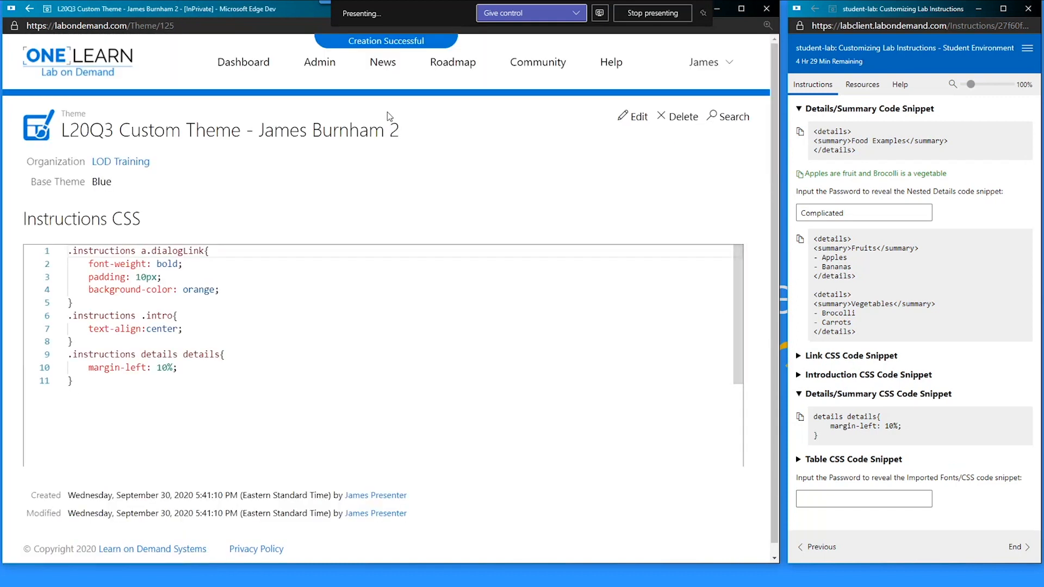
- Select the new theme's name, then open the Bring the Sizzle lab profile from the Dashboard's Active Labs
left_click_drag(401, 137, 60, 136)
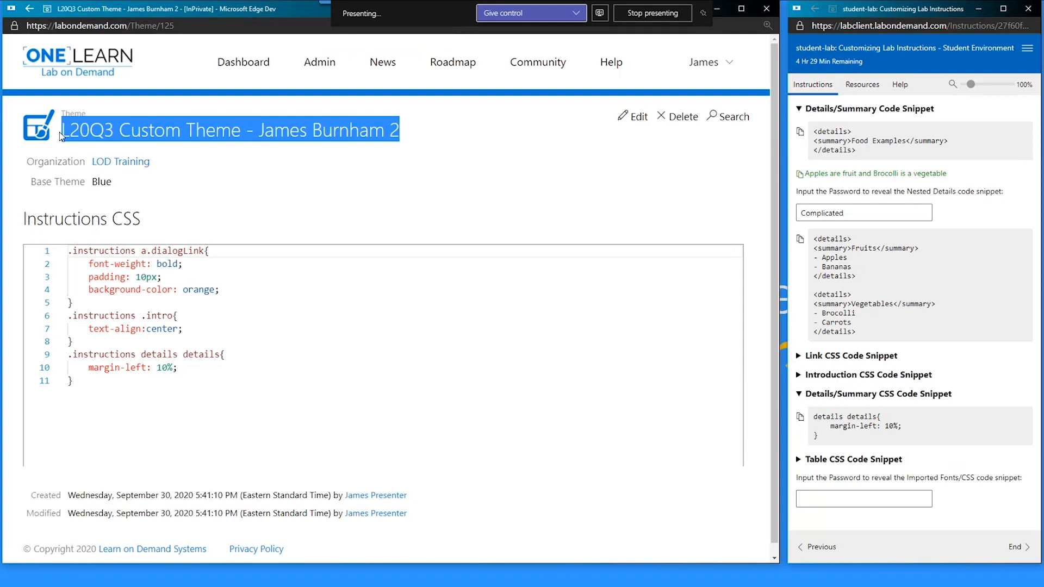
left_click(244, 62)
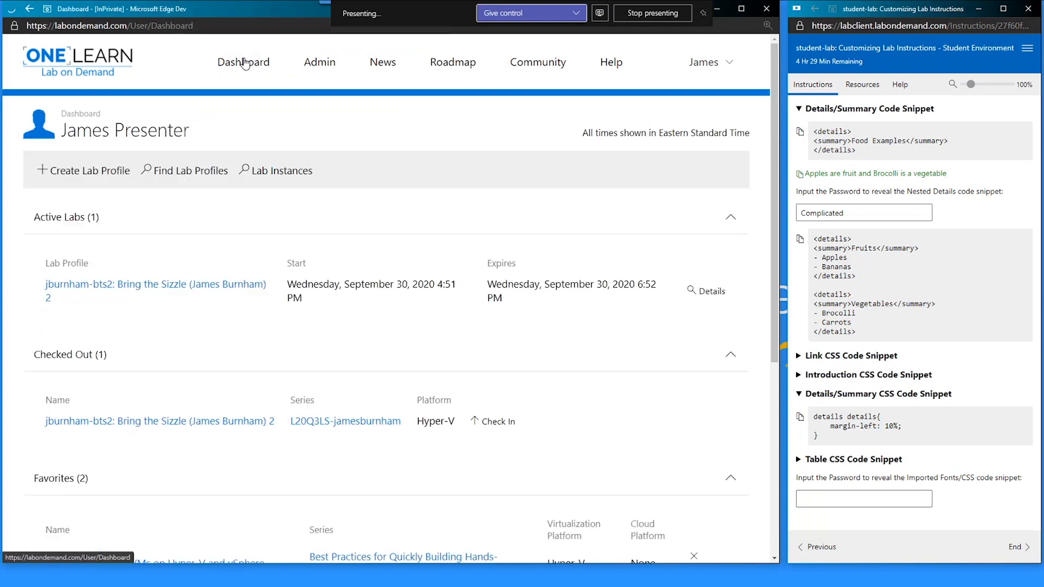
left_click(170, 290)
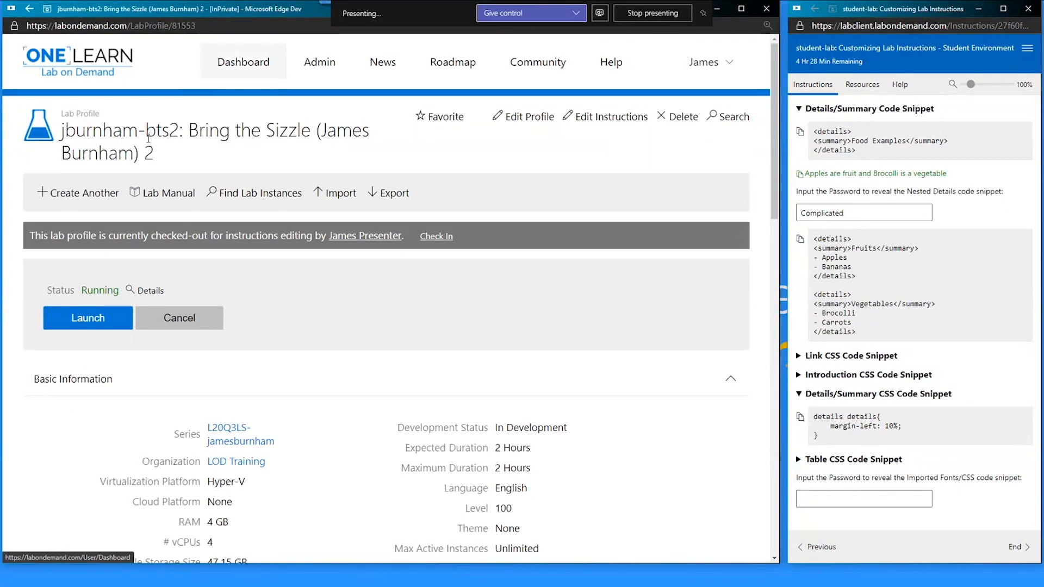
left_click(247, 77)
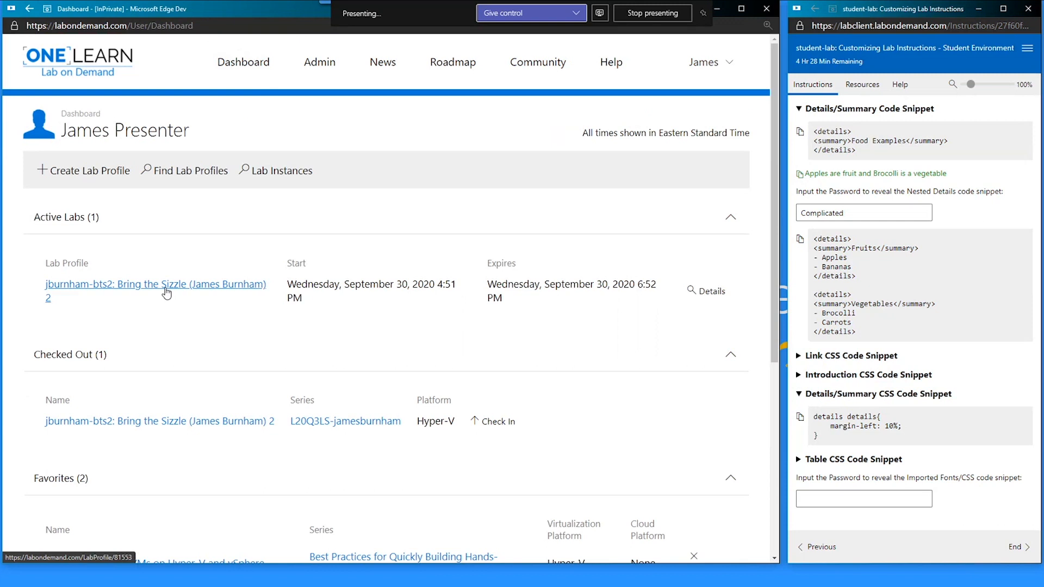
left_click(167, 293)
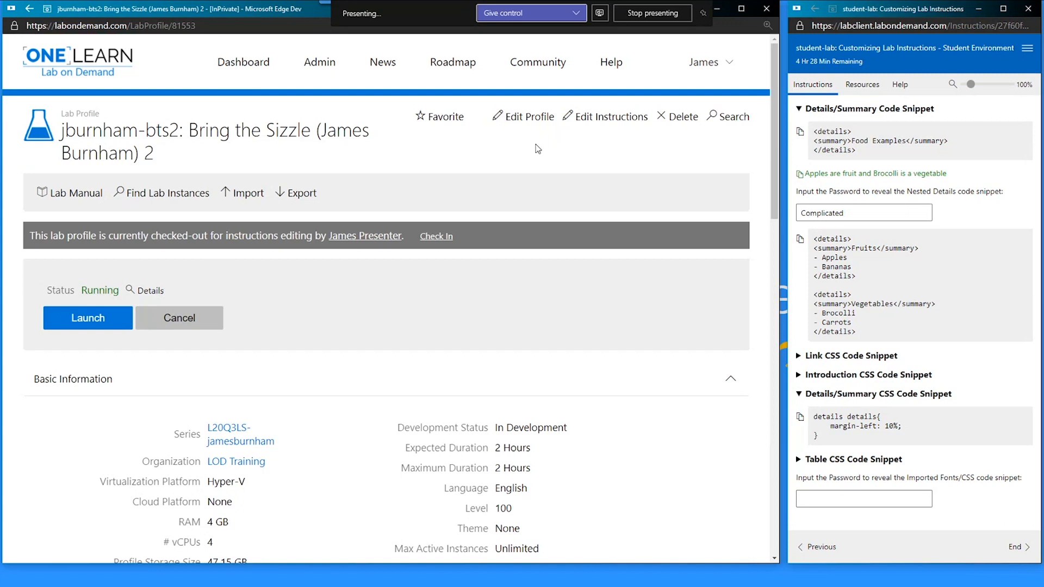
- In the profile's Advanced settings, choose the L20Q3 custom theme as its Theme
left_click(536, 118)
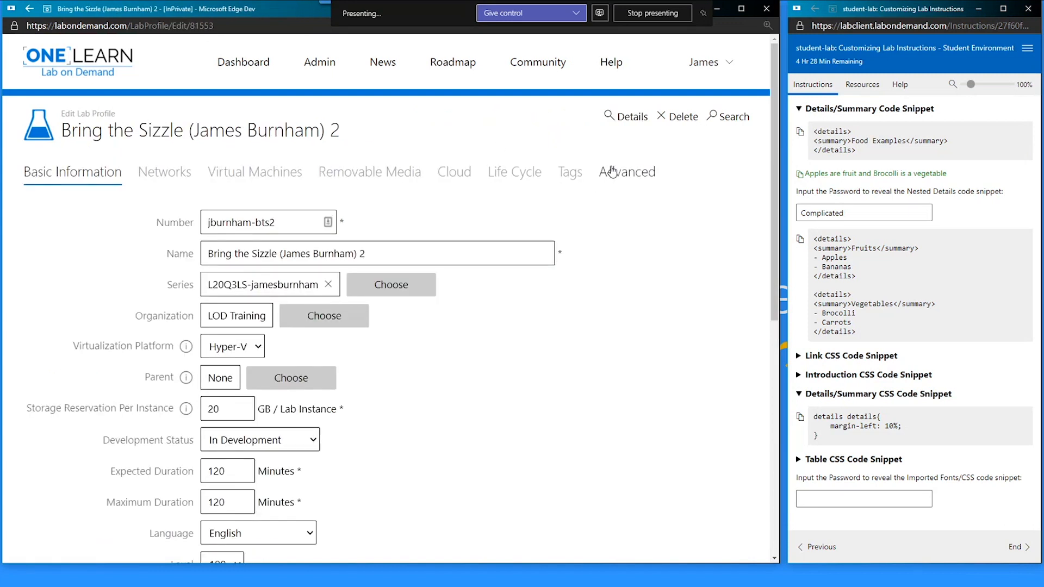
left_click(614, 172)
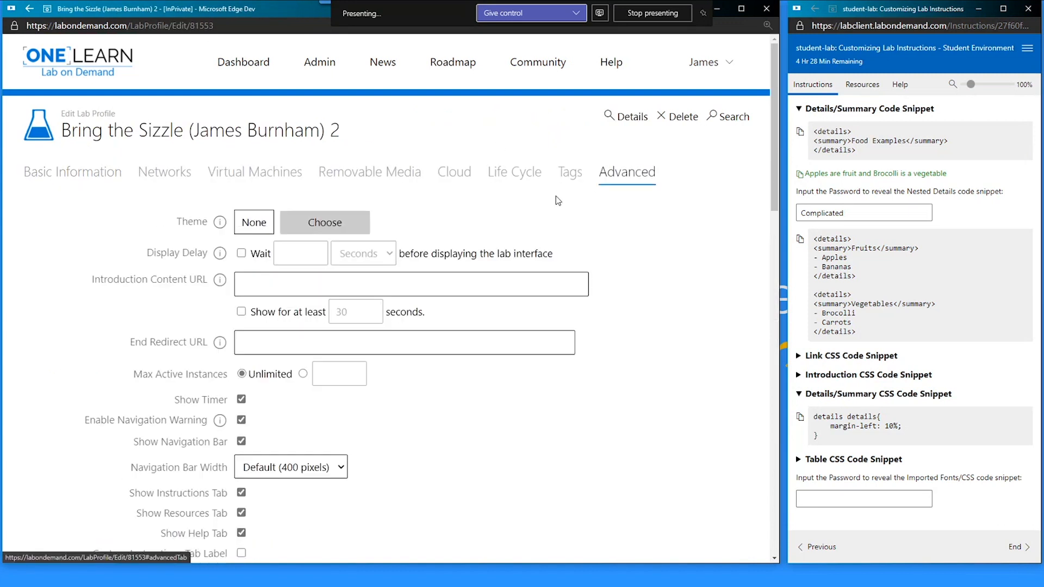
left_click(302, 219)
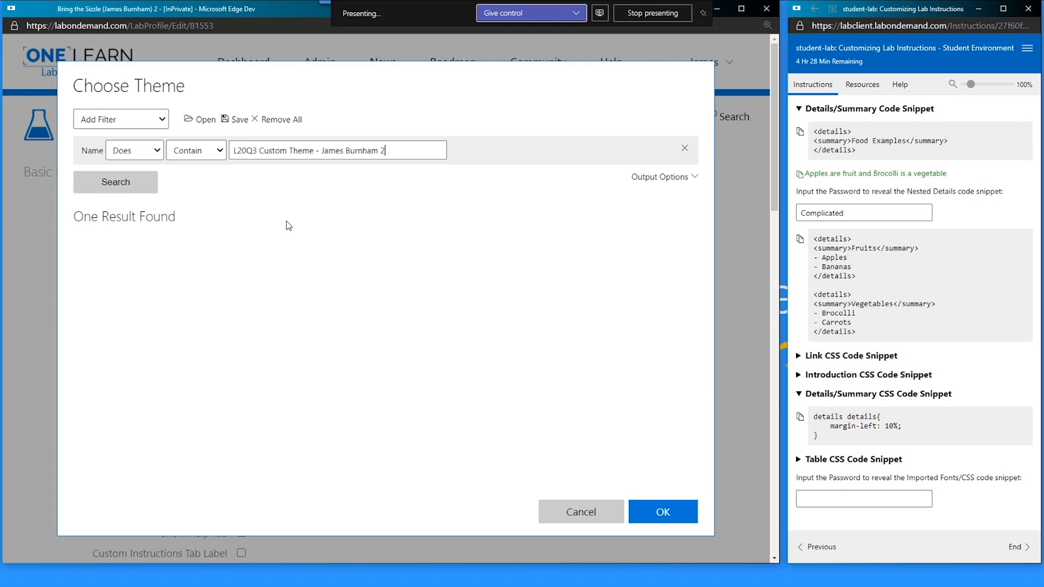
left_click(273, 287)
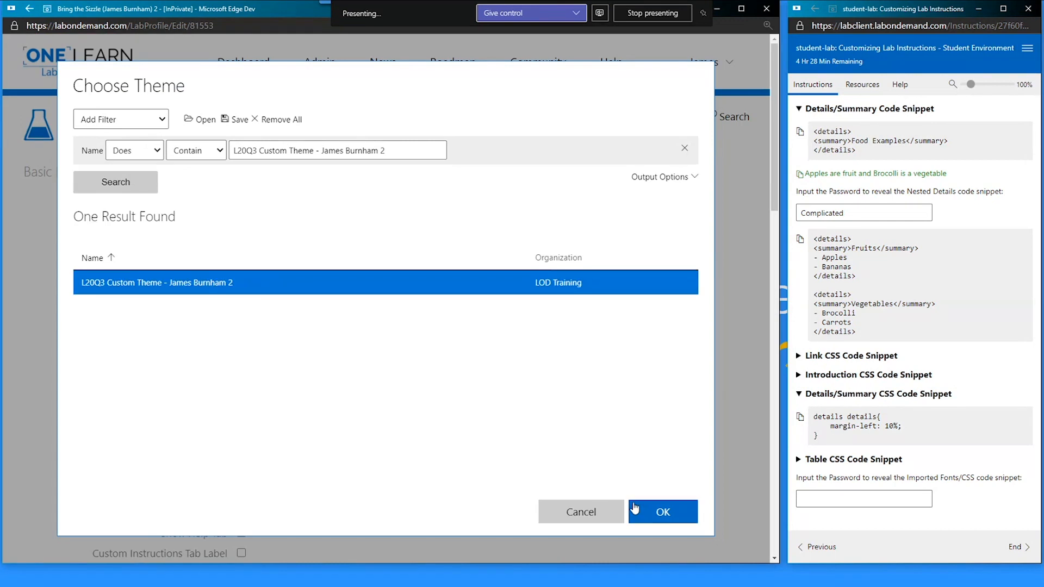
left_click(662, 519)
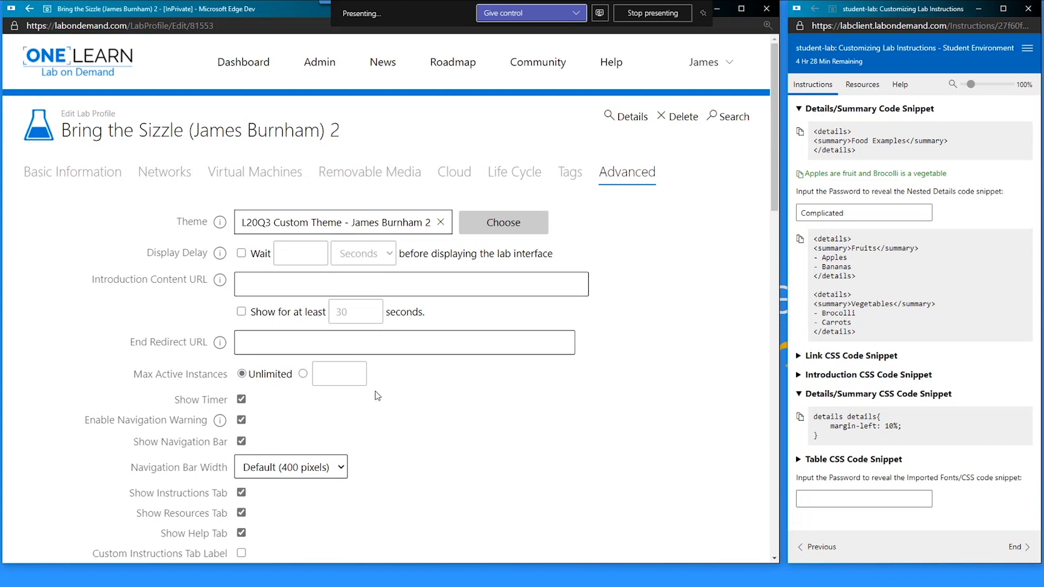
- Save the lab profile with the note 'Added Theme'
scroll(378, 395, "down", 15)
left_click(61, 497)
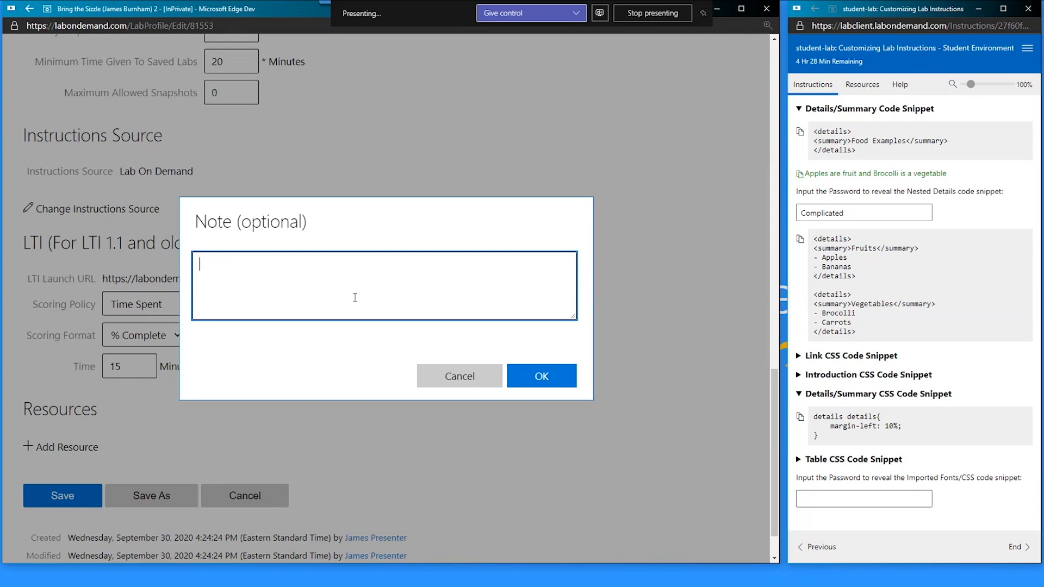
type("Added a")
key("BackSpace")
type("Theme")
key("Tab")
key("Tab")
key("Return")
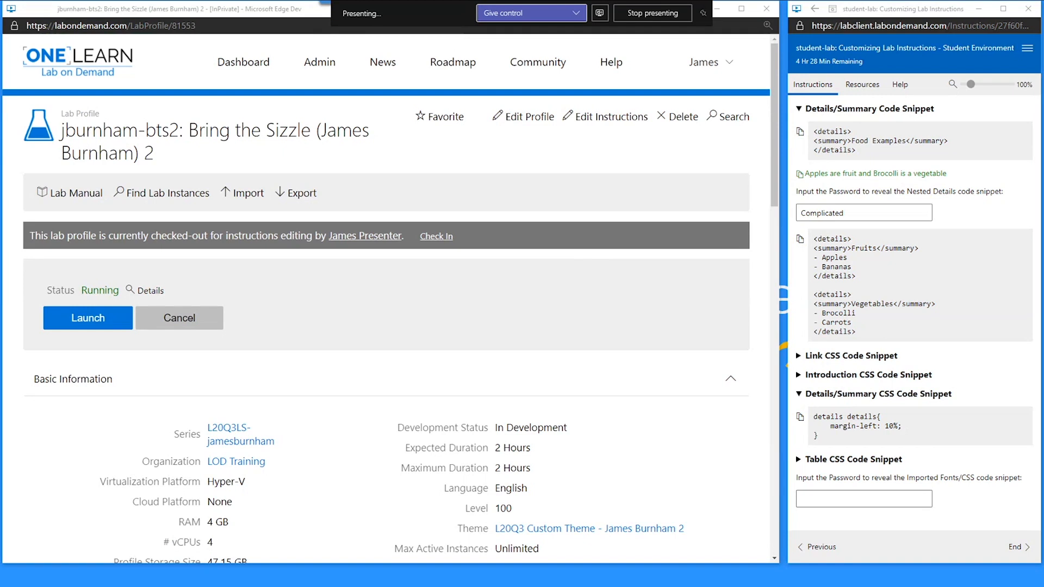
- Reload the running lab to apply the theme, then open Edit Instructions from the lab menu
key("alt+Tab")
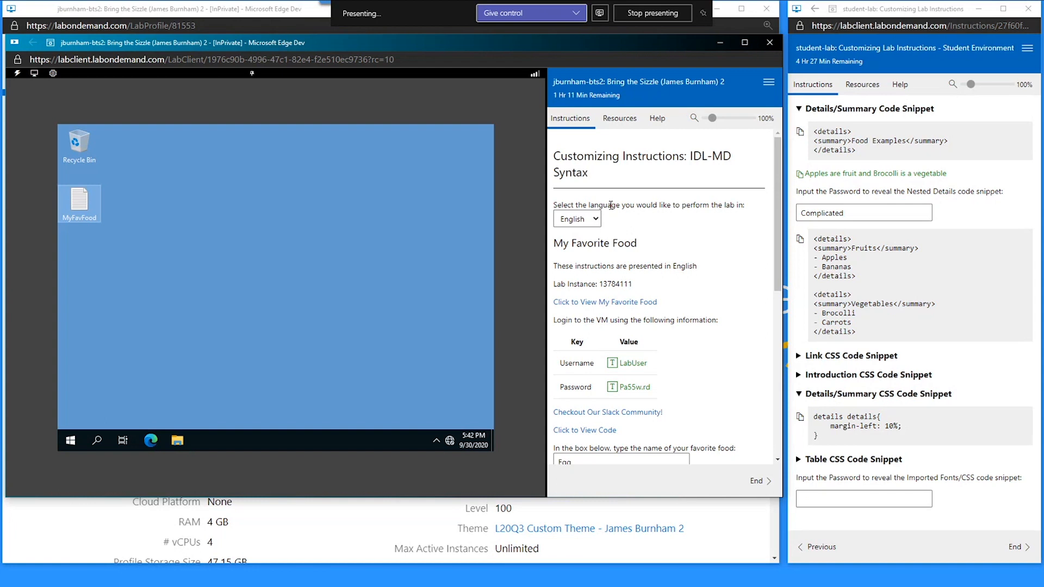
right_click(608, 187)
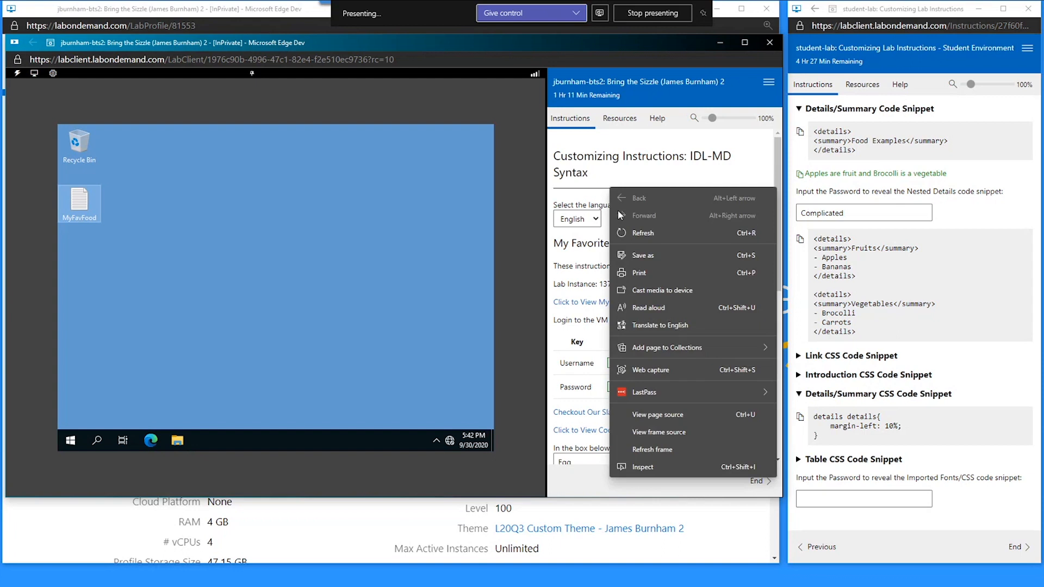
left_click(636, 233)
left_click(447, 119)
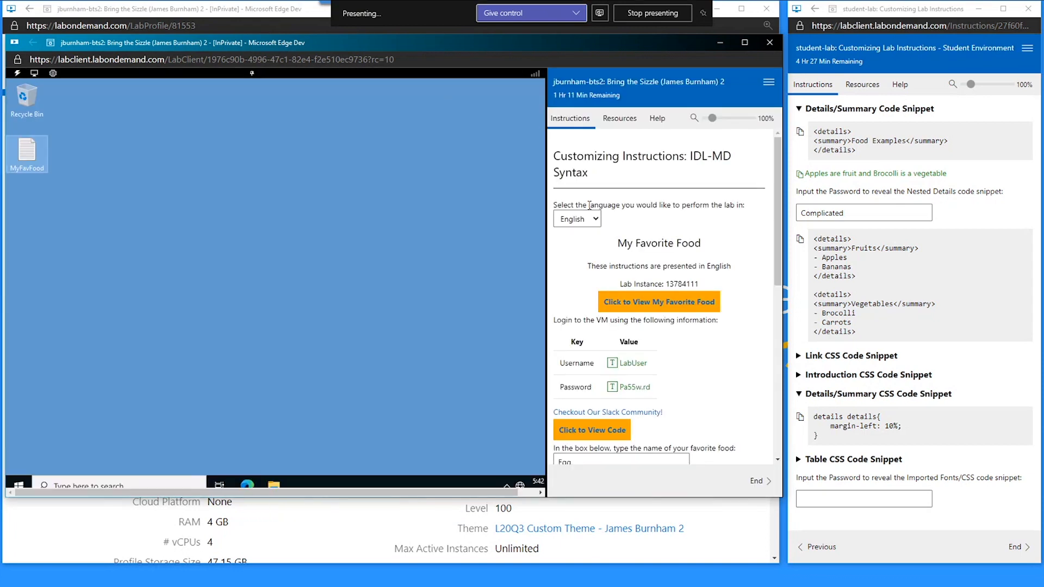
left_click(769, 82)
left_click(737, 149)
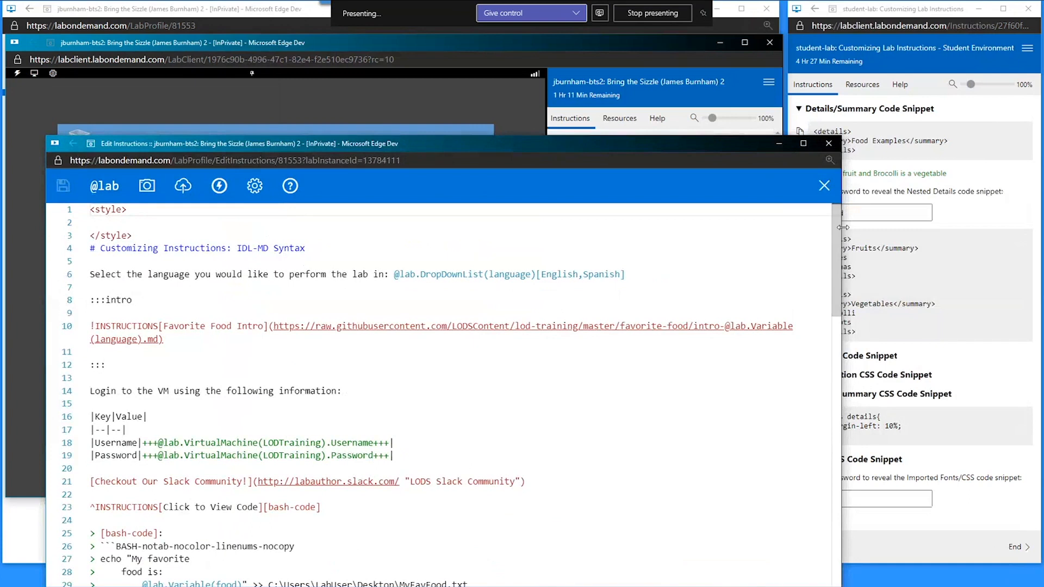
- Collapse the Details/Summary snippet and copy the Table CSS snippet's th, td 1px solid black border rule
left_click_drag(843, 227, 557, 227)
left_click_drag(403, 150, 378, 95)
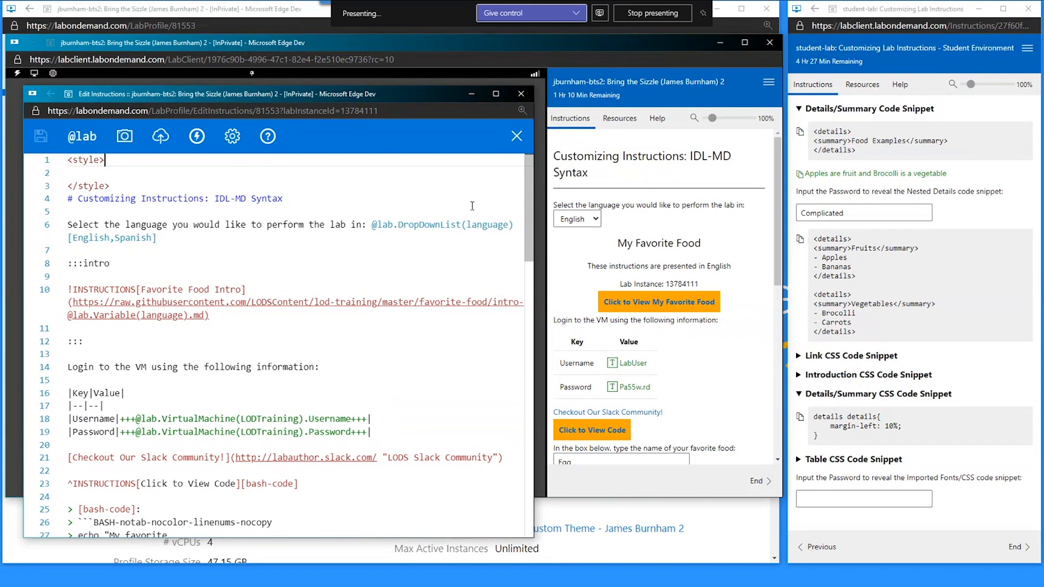
left_click(76, 177)
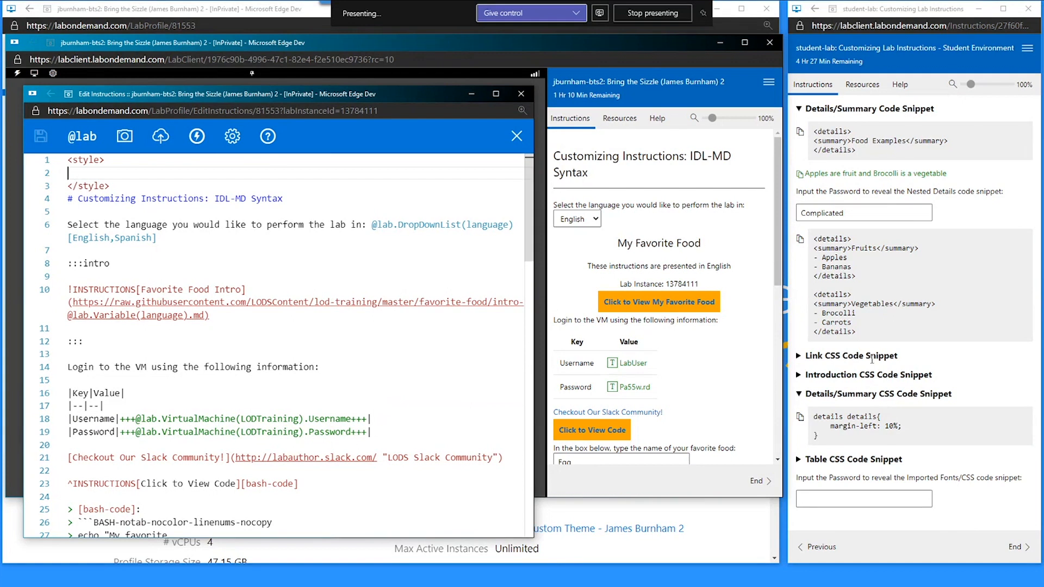
left_click(841, 394)
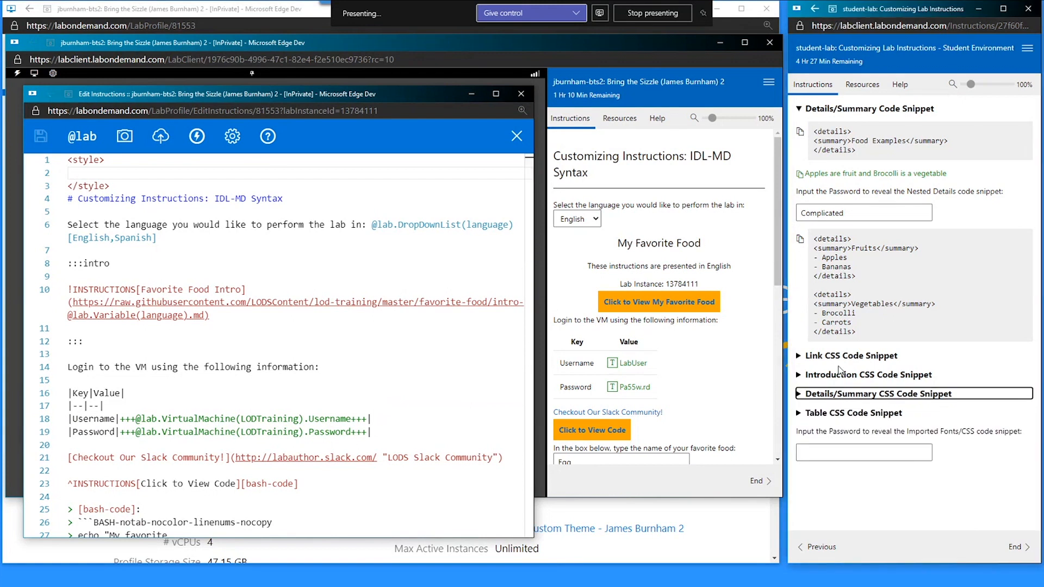
left_click(865, 414)
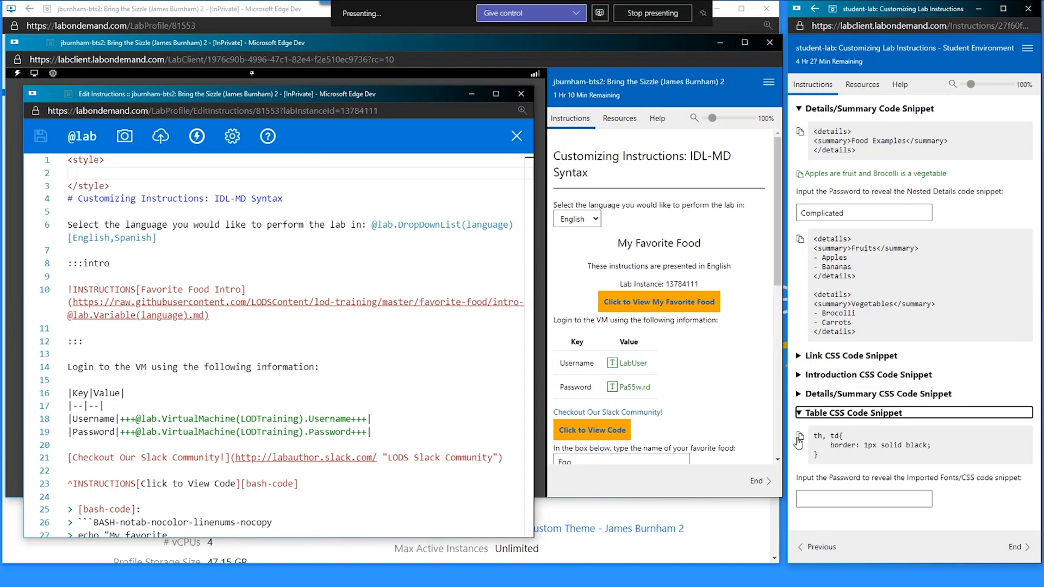
left_click(800, 438)
left_click_drag(569, 334, 673, 399)
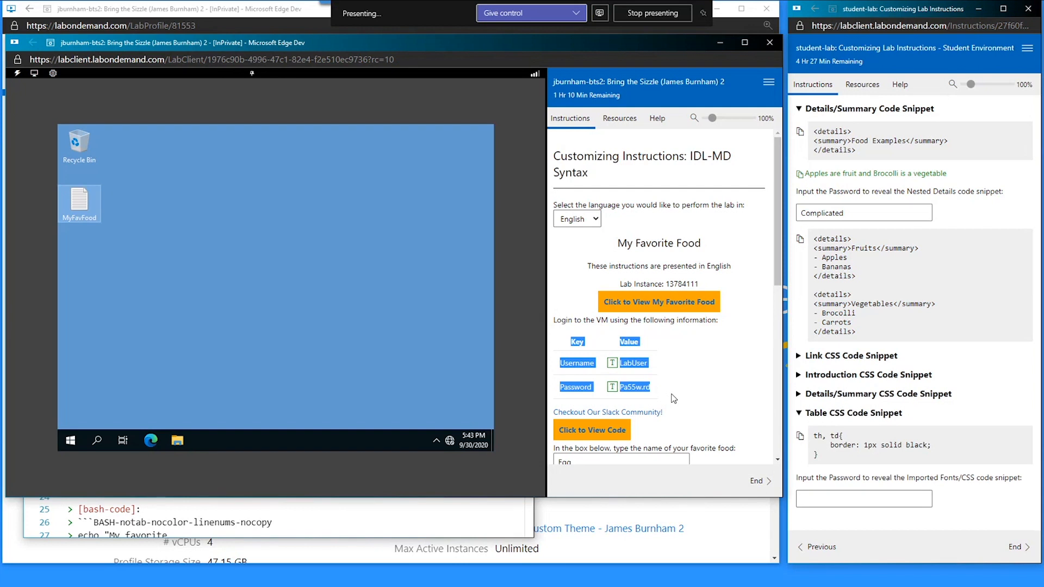
- Open the L20Q3 Custom Theme listed under the Lab Profile's Basic Information
left_click(674, 399)
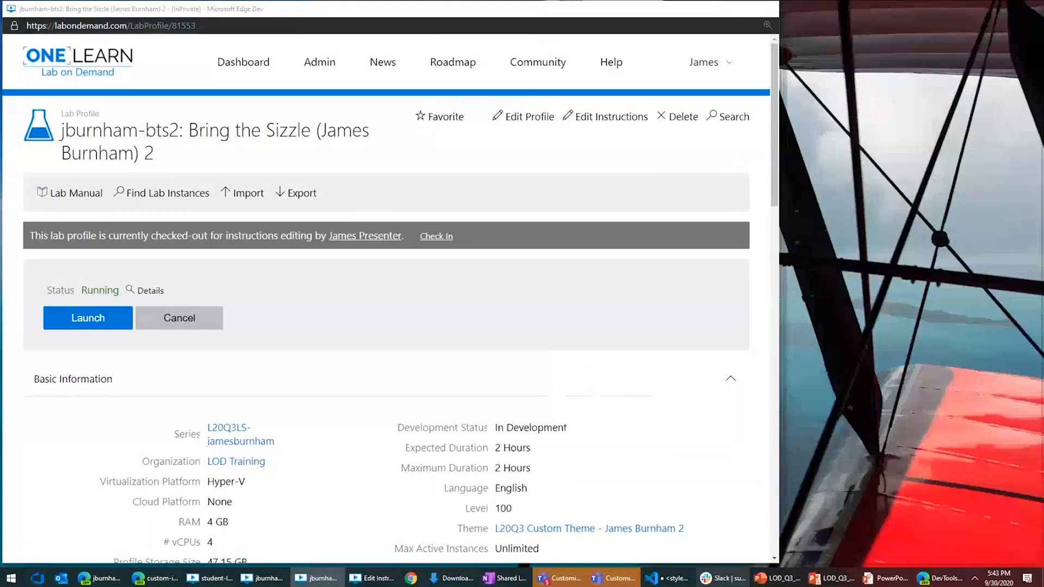
left_click(317, 526)
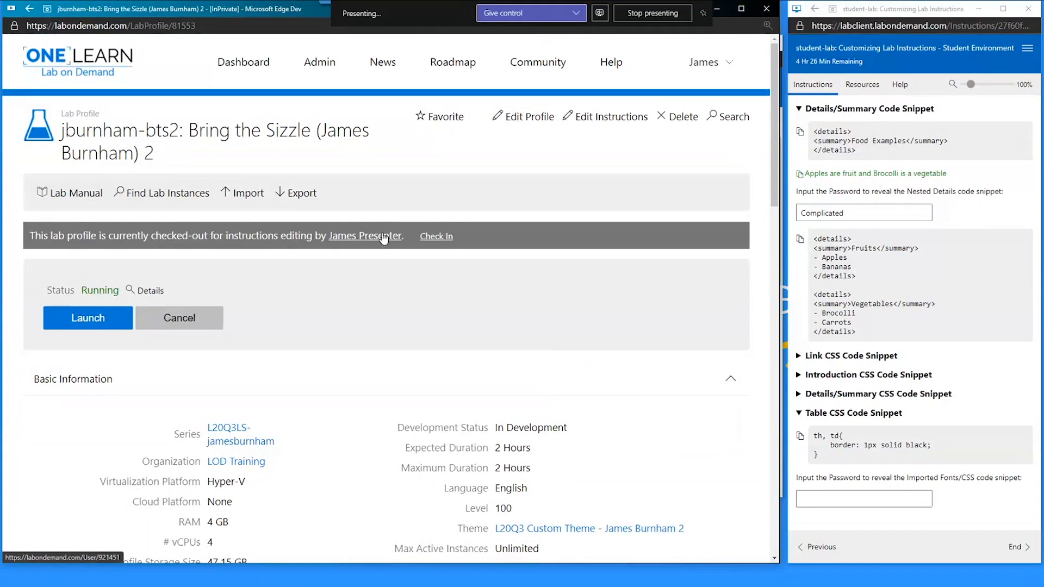
scroll(385, 229, "down", 3)
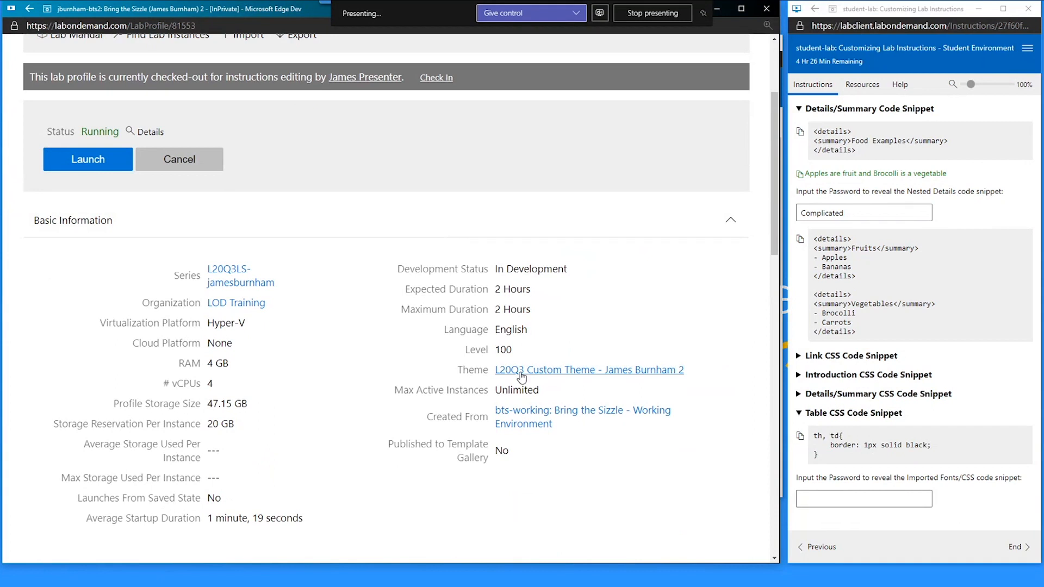
left_click_drag(702, 374, 424, 377)
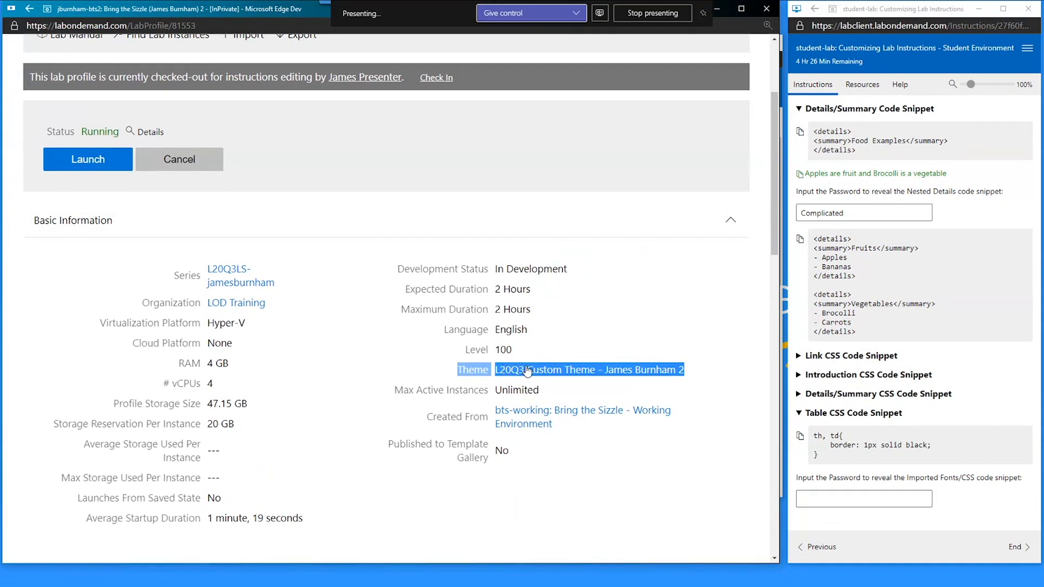
left_click(505, 372)
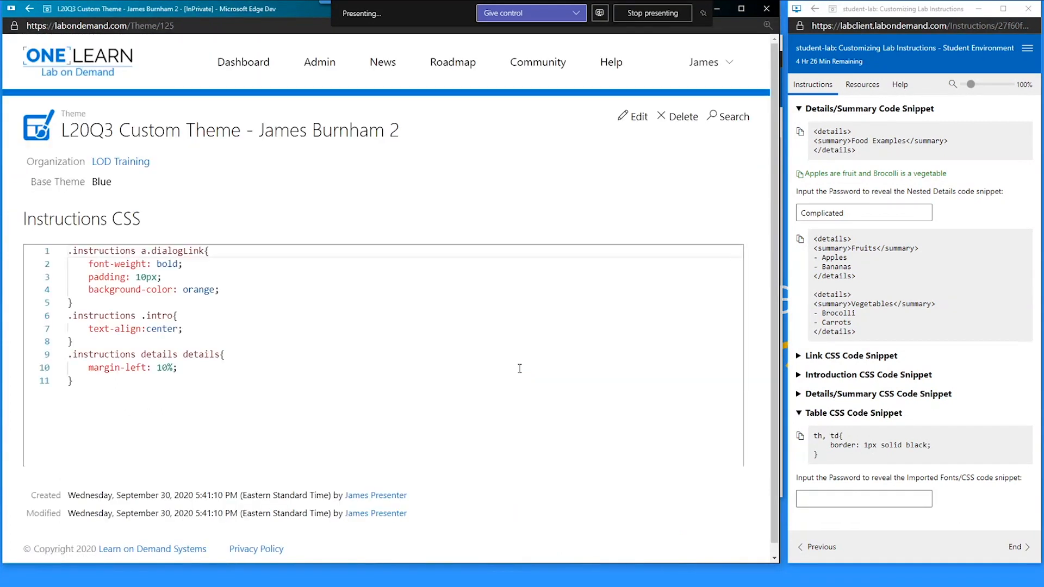
- Append the th, td 1px solid black border rule to the L20Q3 Instructions CSS and save
left_click(636, 117)
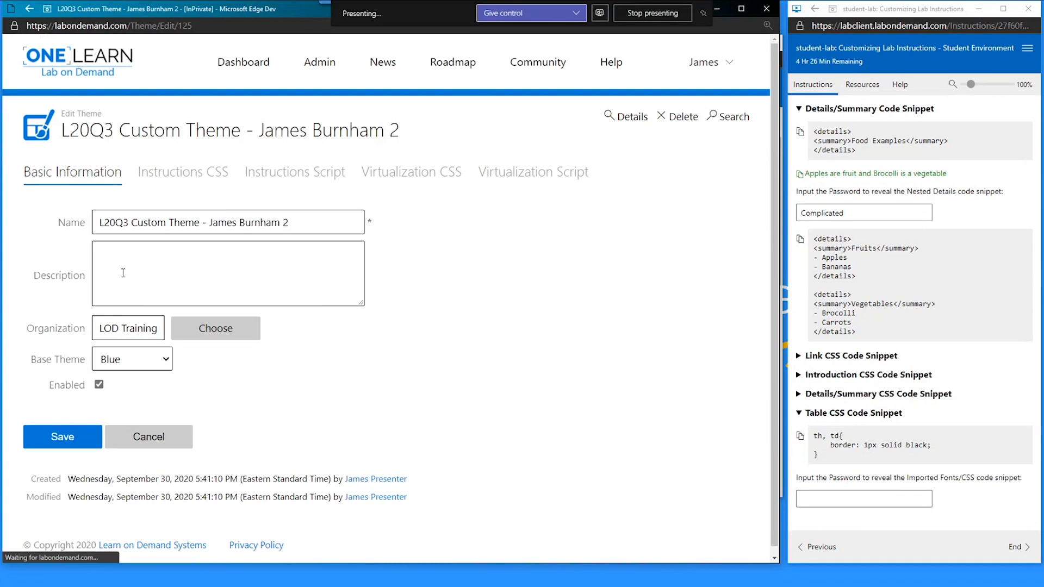
left_click(163, 175)
scroll(544, 425, "down", 3)
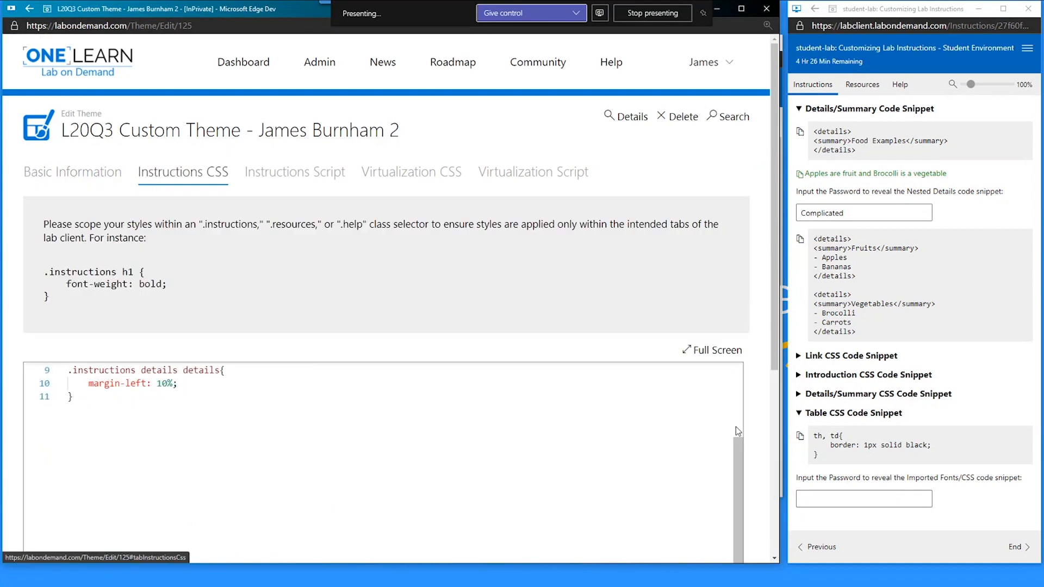
left_click(287, 422)
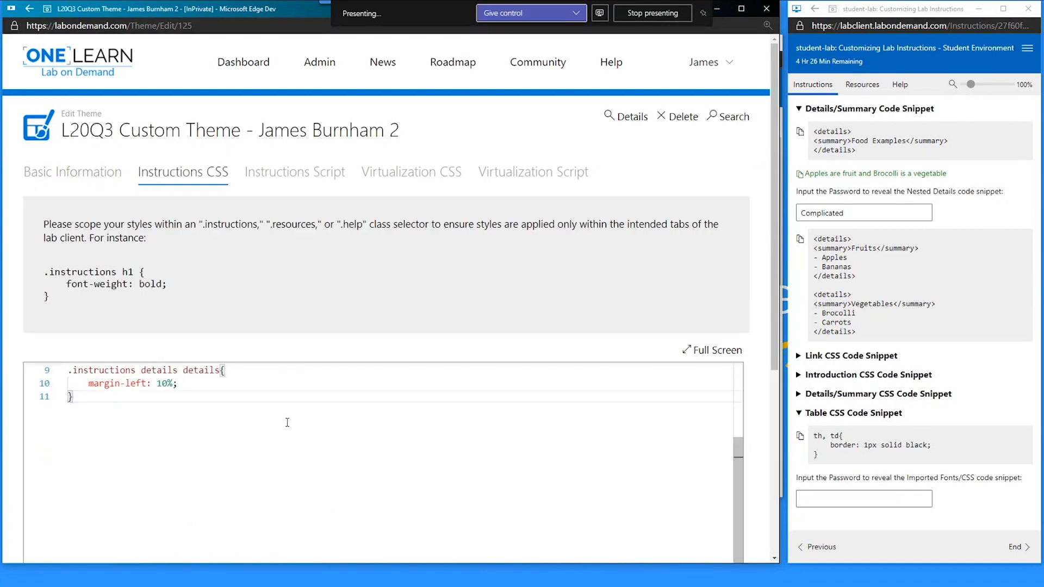
key("Return")
key("ctrl+v")
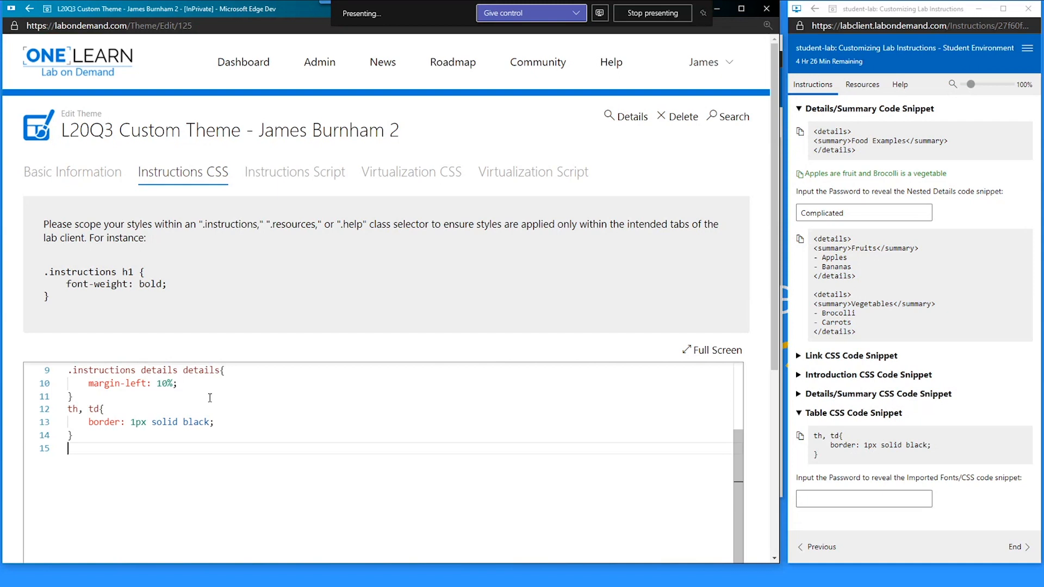
scroll(352, 314, "down", 1)
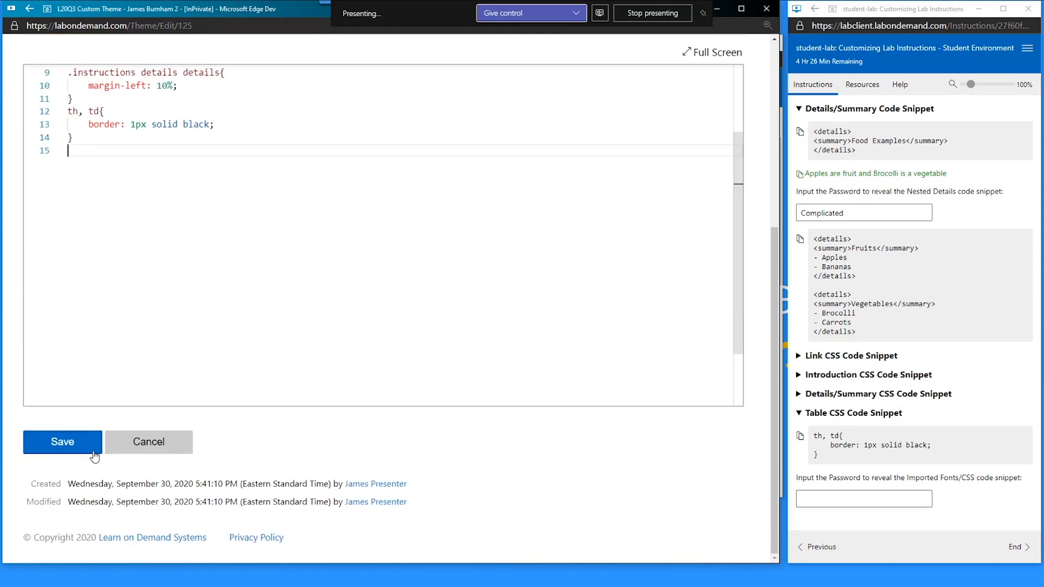
left_click(92, 451)
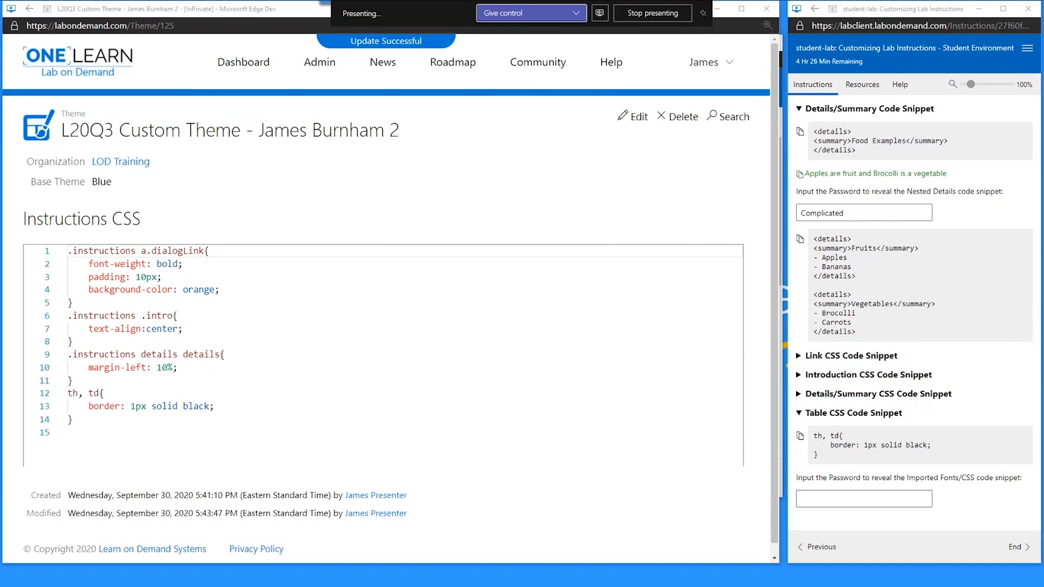
key("alt+Tab")
- Reload the running lab page
right_click(668, 198)
left_click(703, 244)
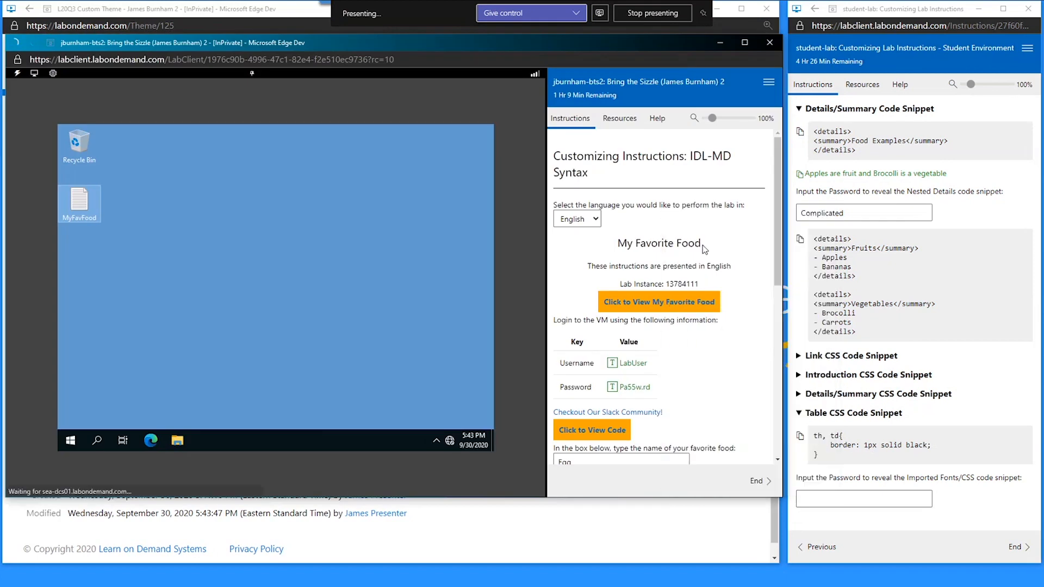
left_click(445, 117)
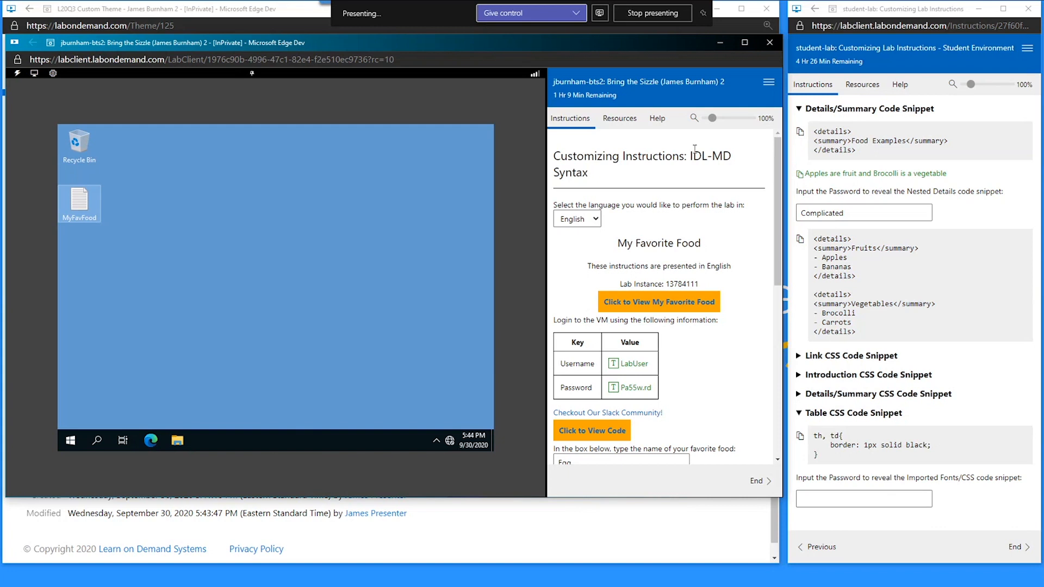
left_click(767, 82)
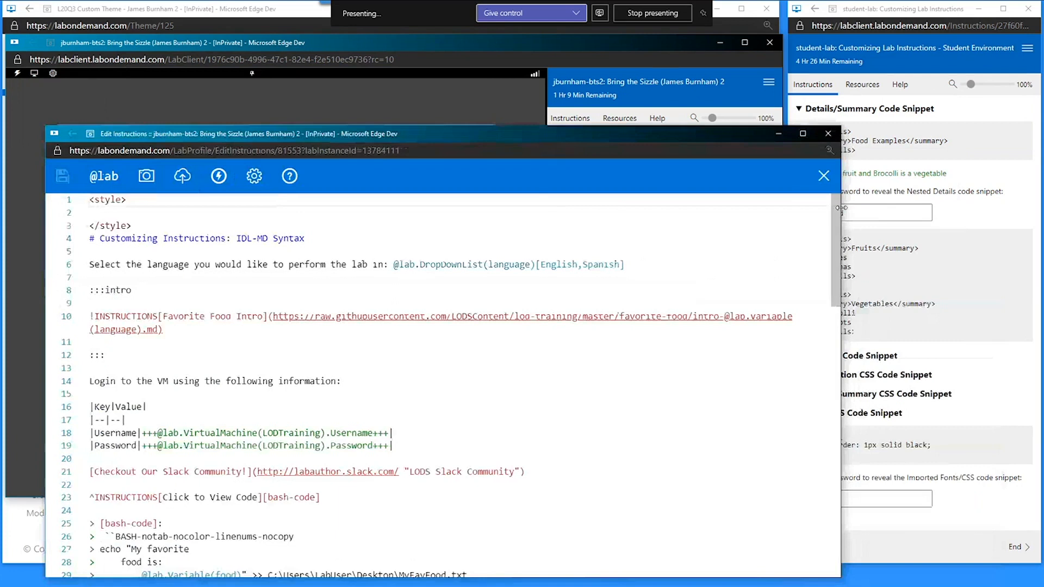
left_click_drag(841, 208, 546, 219)
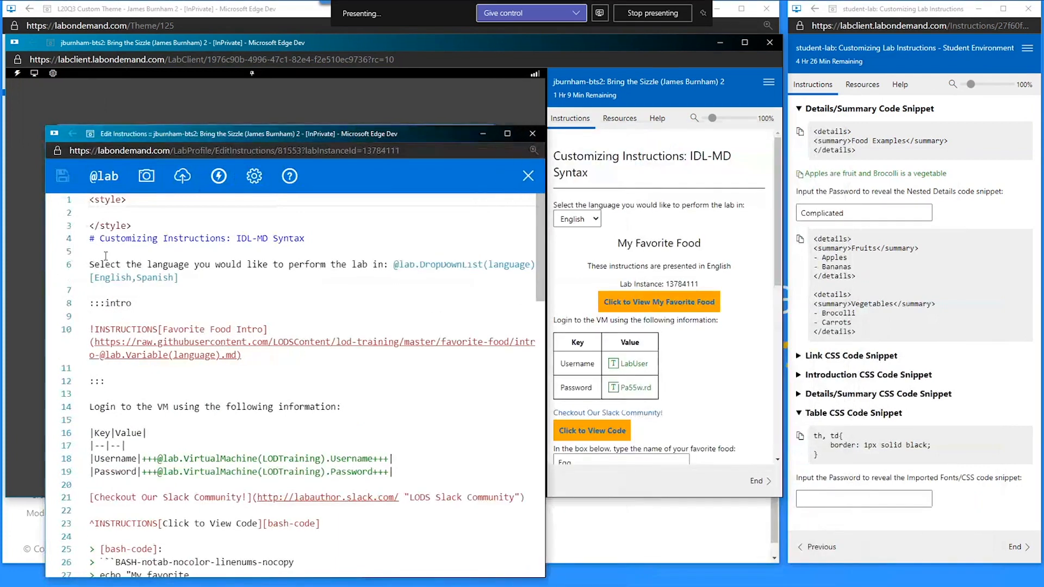
left_click_drag(44, 254, 29, 254)
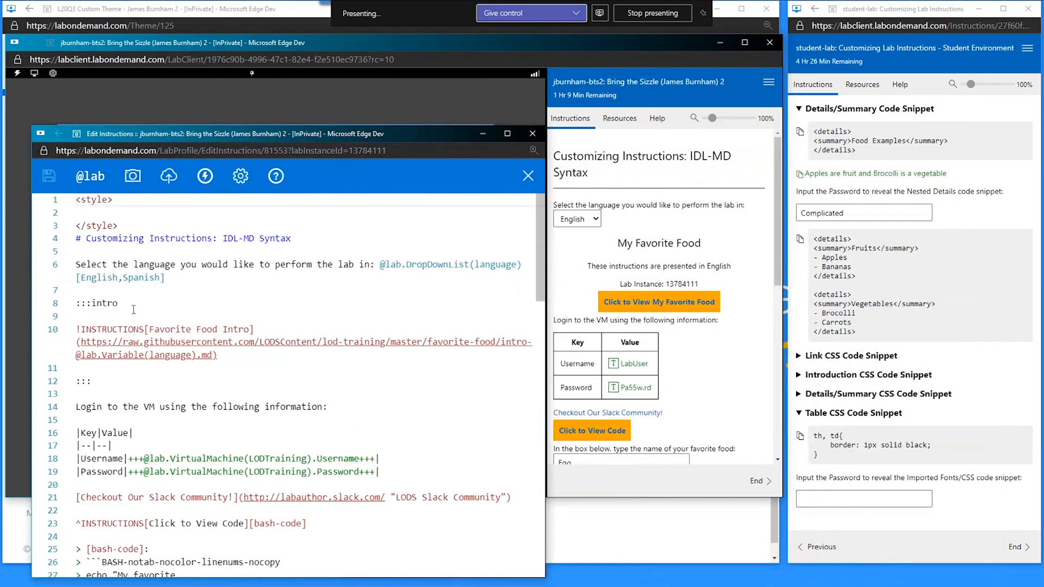
left_click(91, 175)
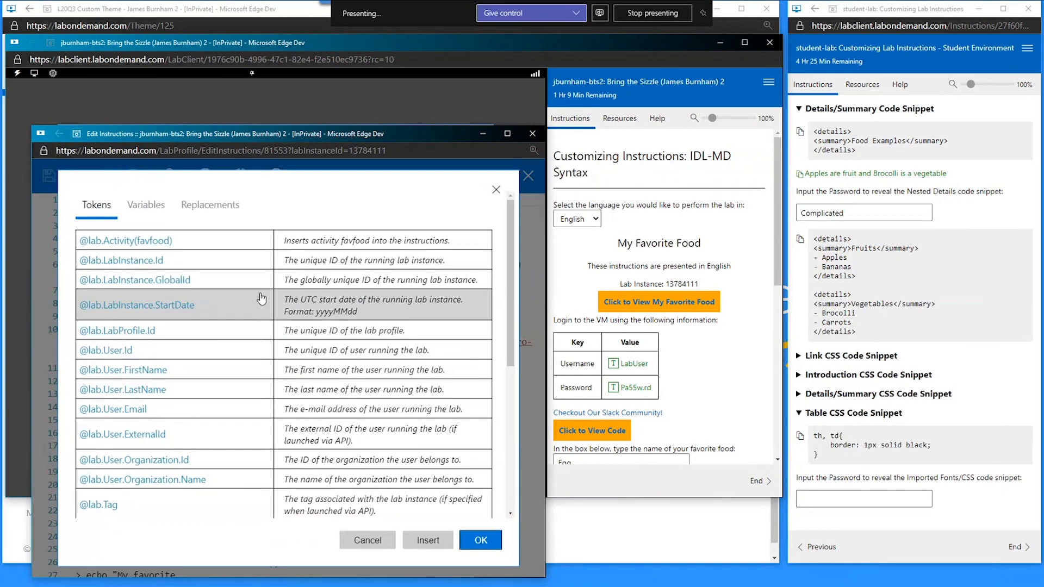
scroll(262, 299, "down", 5)
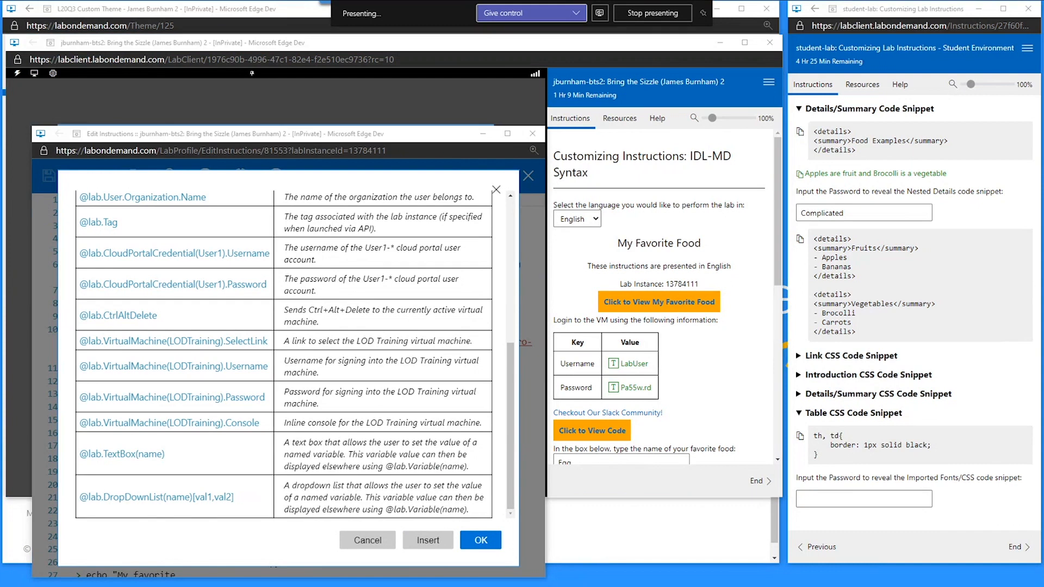
key("alt+Tab")
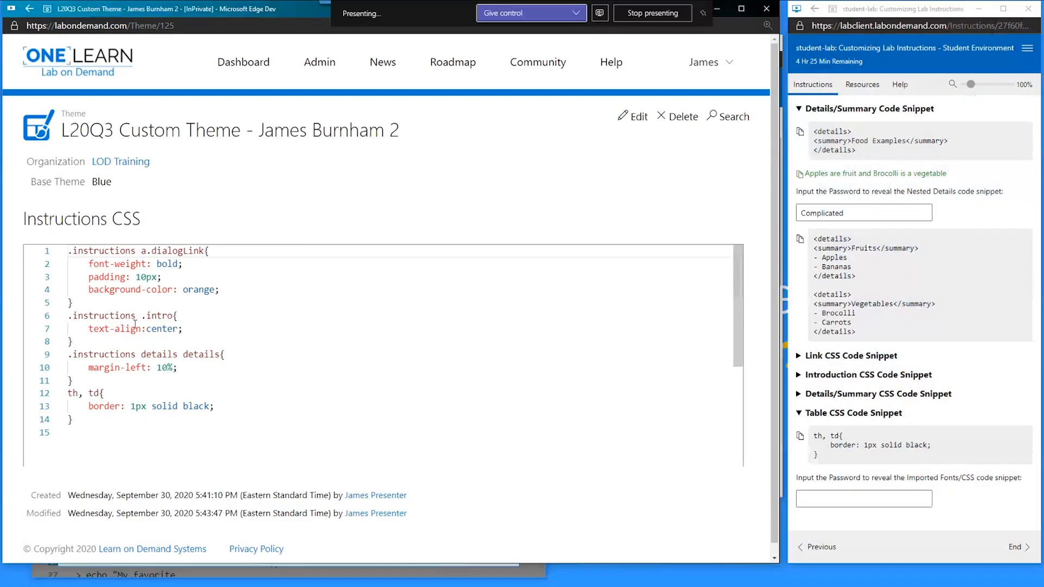
- Prefix th and td on Instructions CSS line 12 with .instructions
left_click(640, 120)
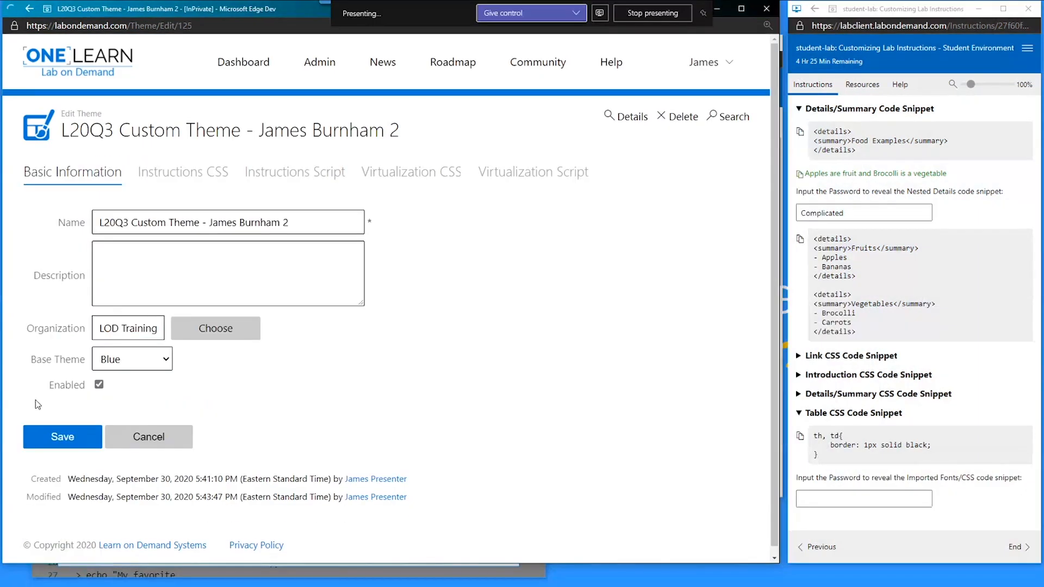
left_click(144, 171)
scroll(112, 418, "down", 2)
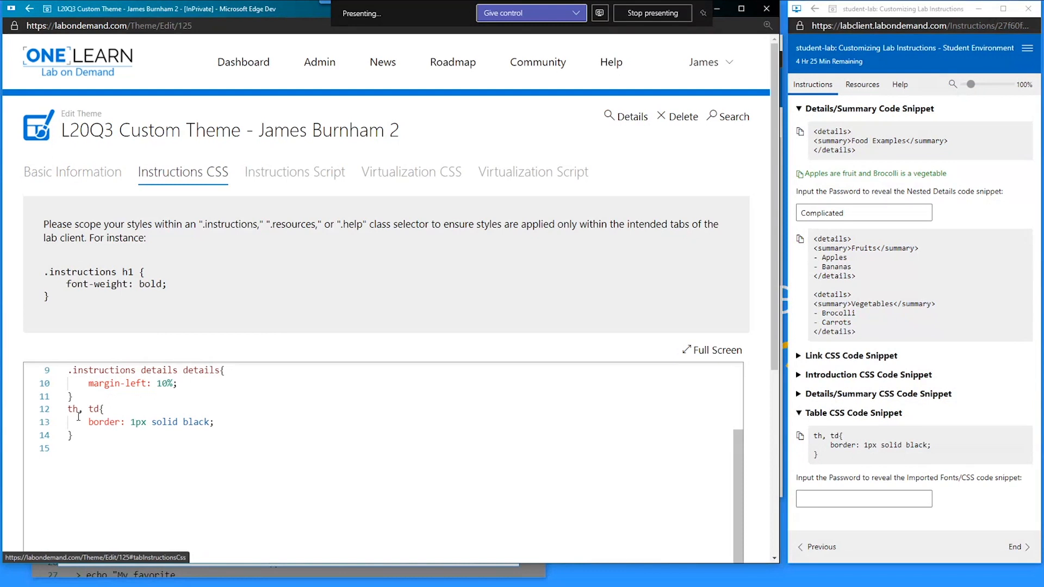
left_click_drag(80, 409, 68, 409)
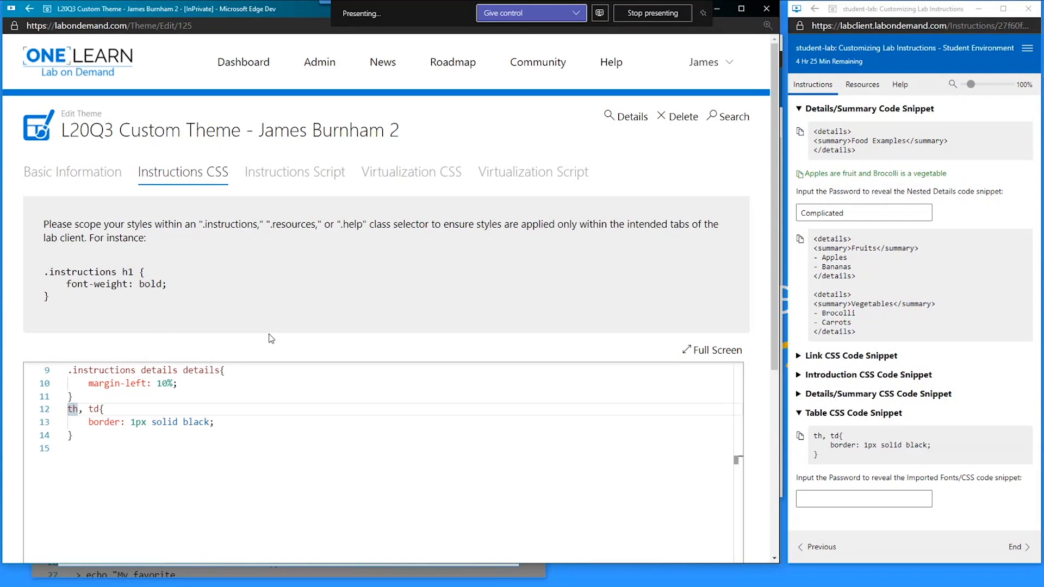
type(".instructions")
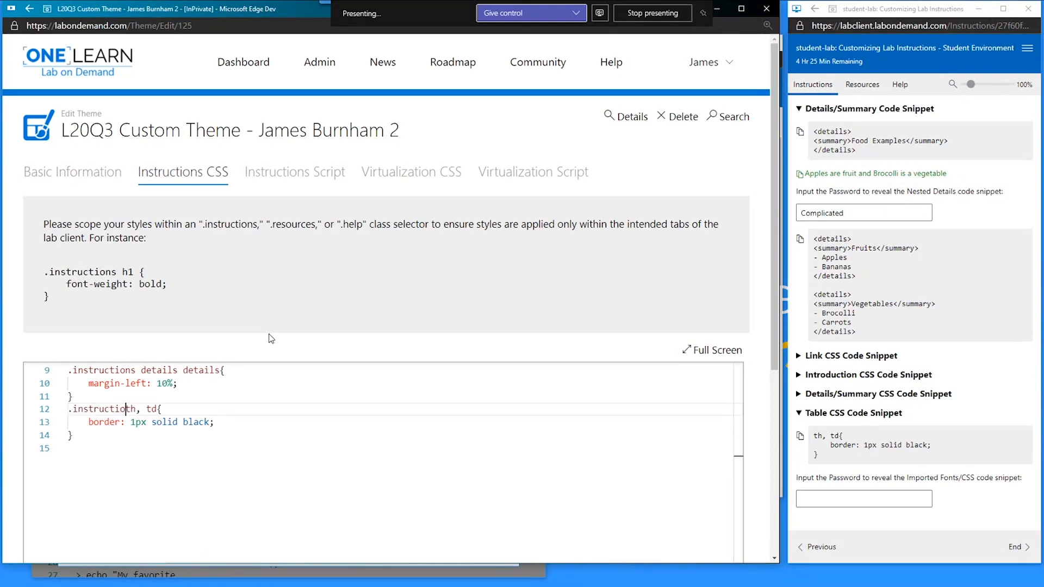
key("Right")
key("Right")
key("Right")
type(".instructio")
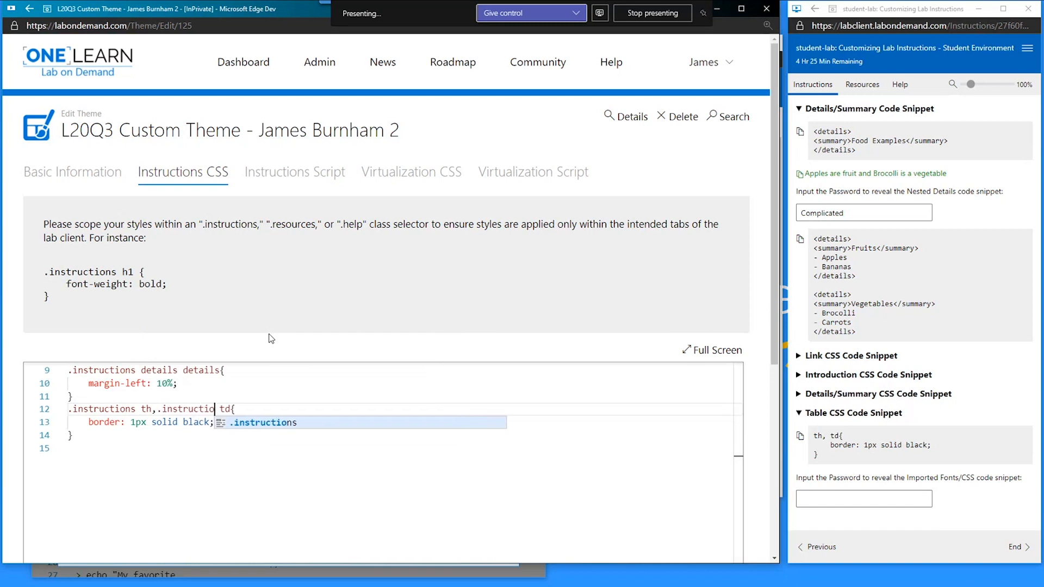
type("ns")
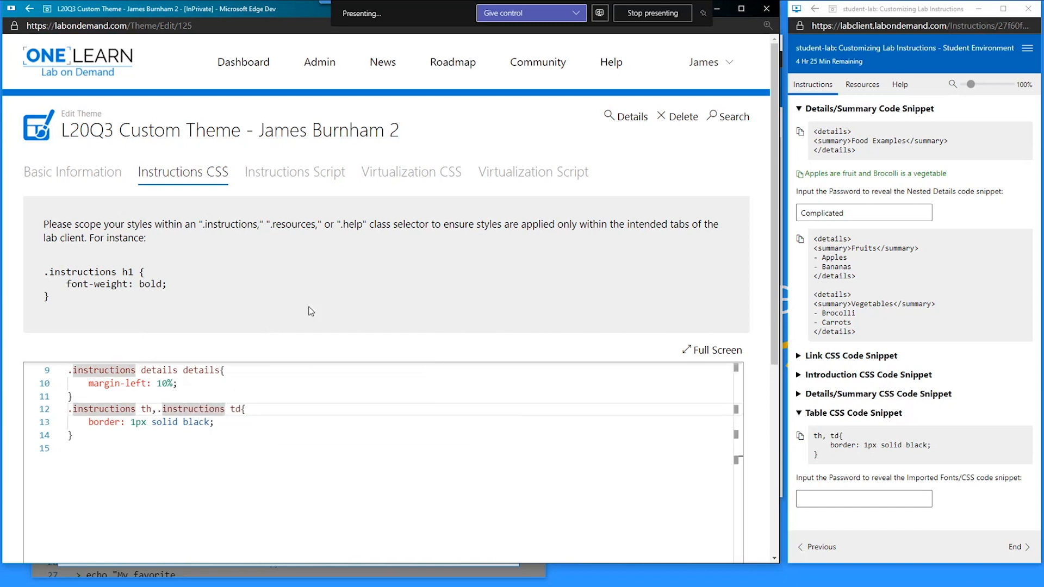
left_click(143, 409)
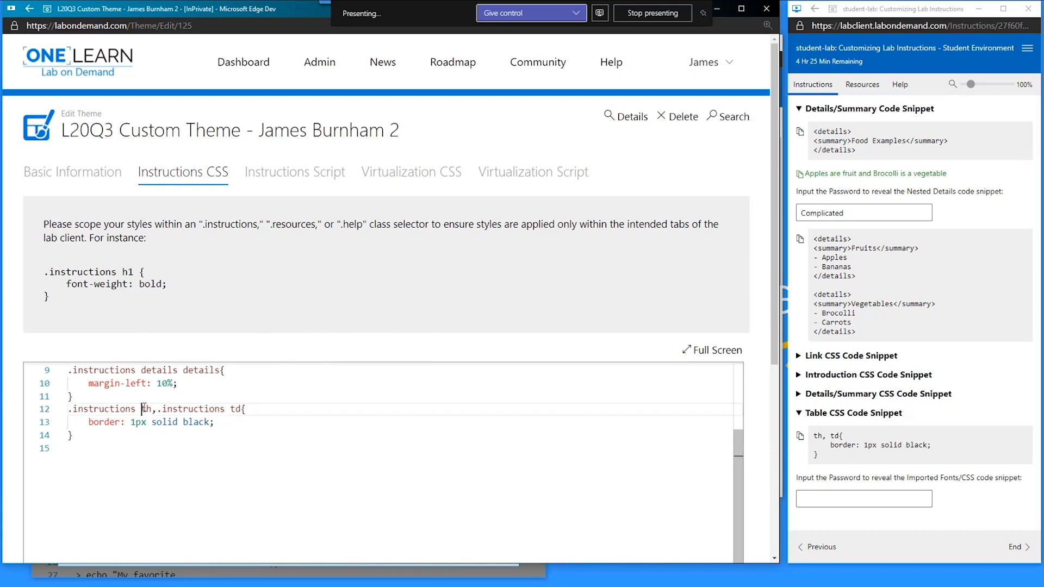
double_click(144, 409)
double_click(240, 410)
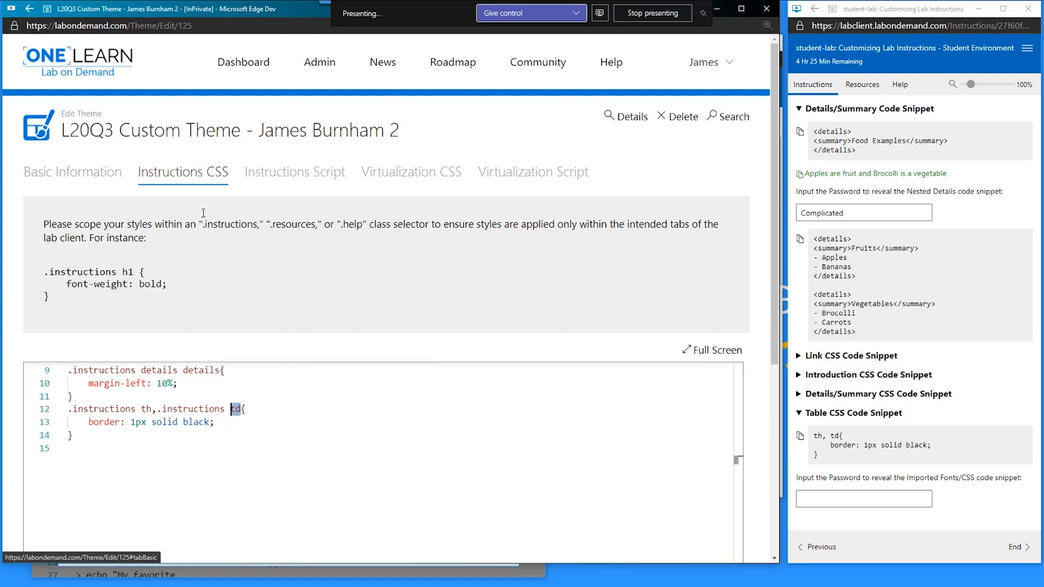
left_click_drag(248, 9, 1043, 23)
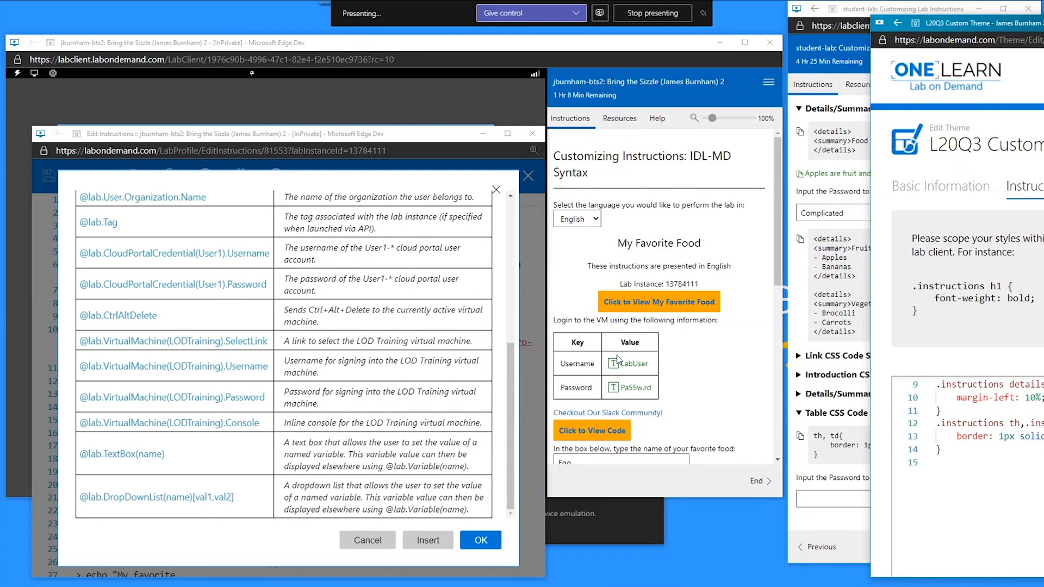
- Add a :::creds line directly above the Key/Value login table
left_click(370, 540)
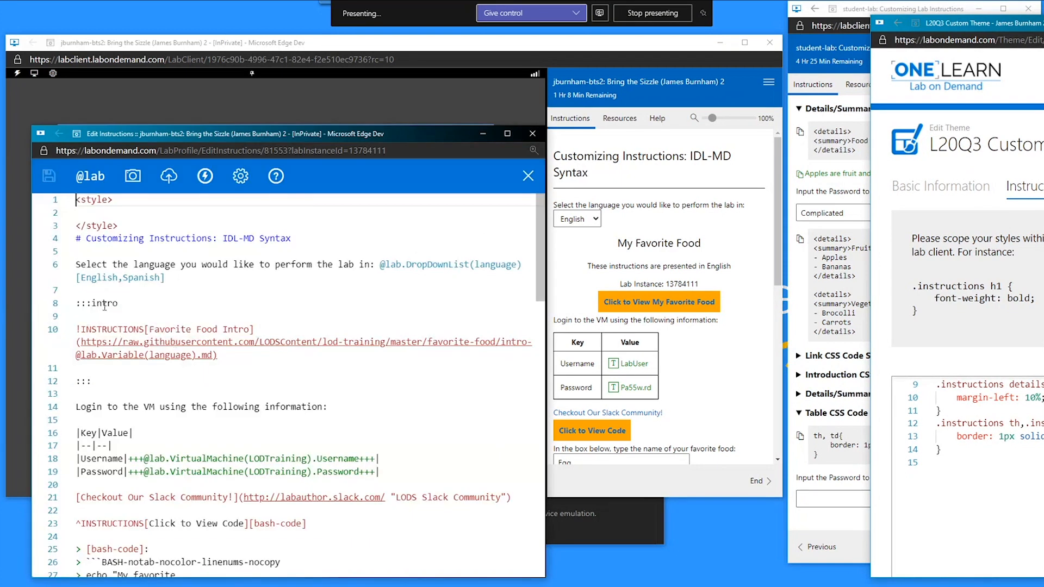
left_click_drag(118, 303, 72, 305)
left_click(99, 418)
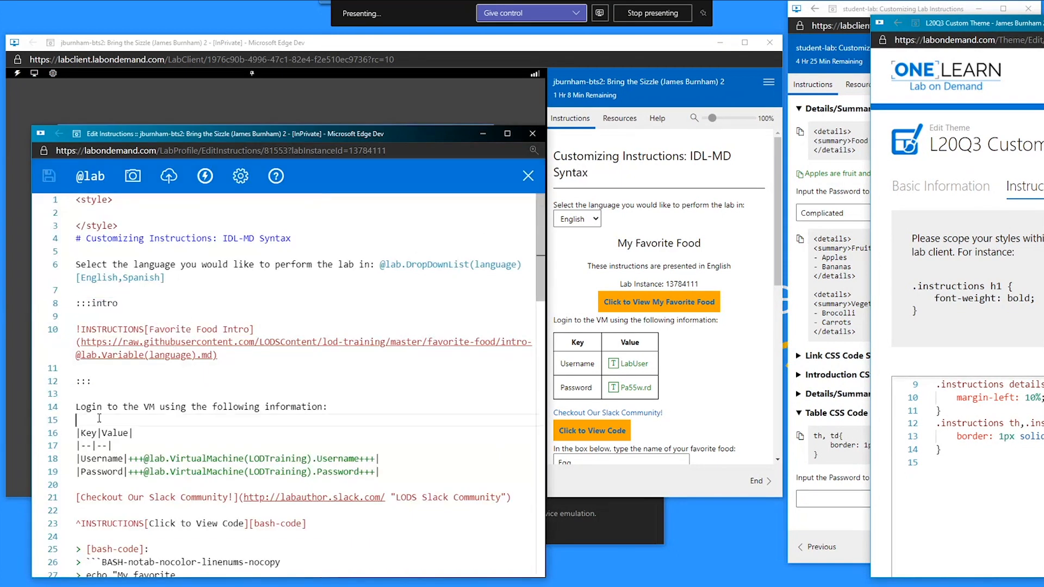
key("Return")
type(":::creds")
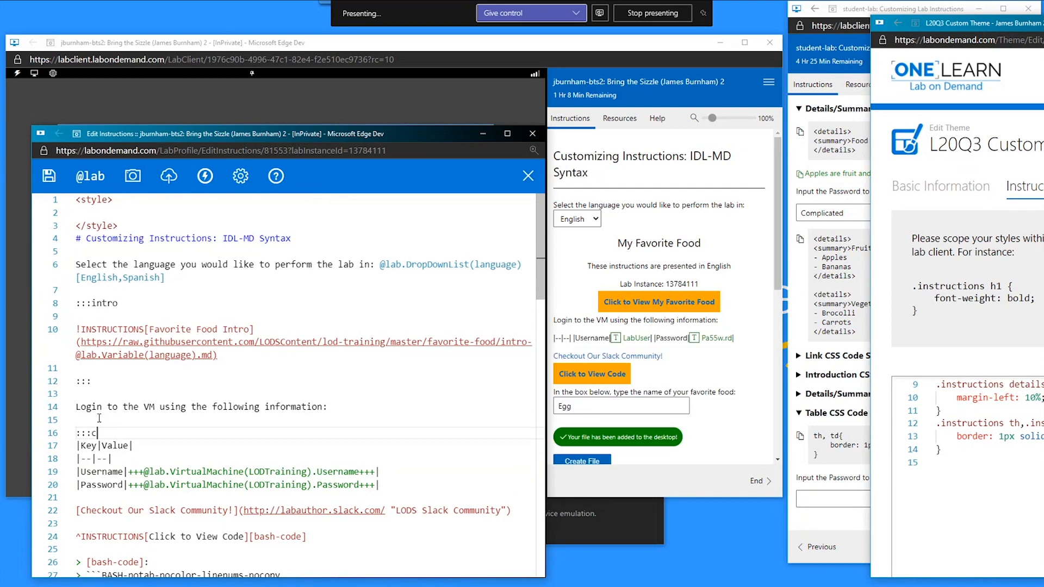
key("Return")
key("Left")
- Close the block with ::: below the login table and save the instructions
key("Down")
key("Down")
key("Down")
key("Down")
key("Down")
key("Down")
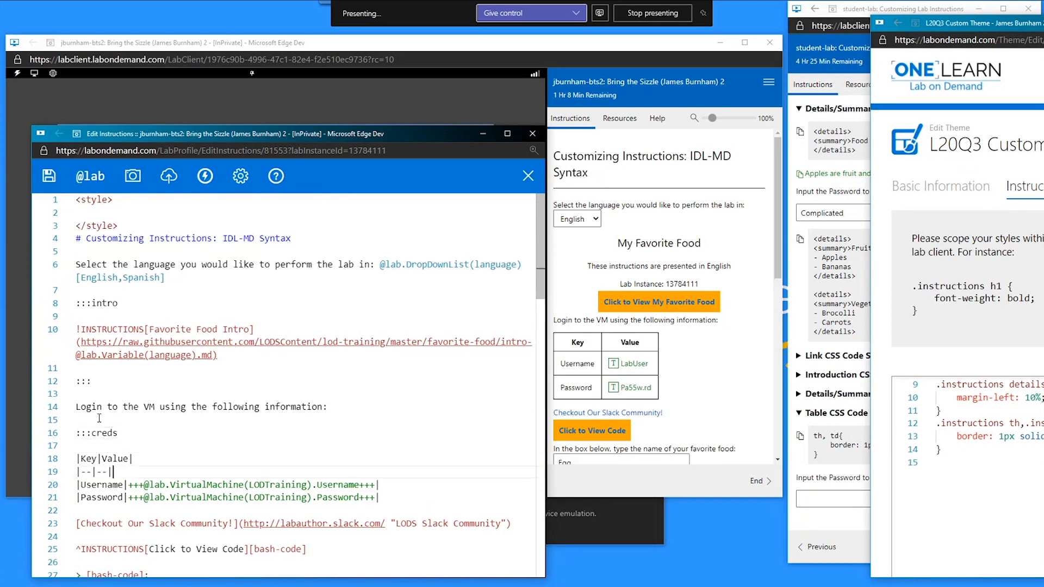
key("Return")
type(":::c")
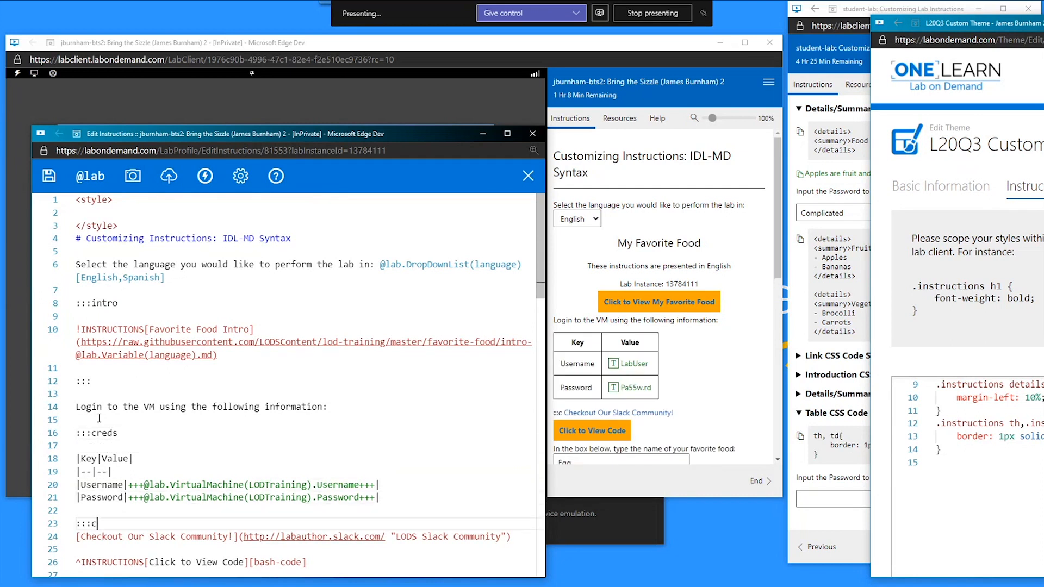
key("Return")
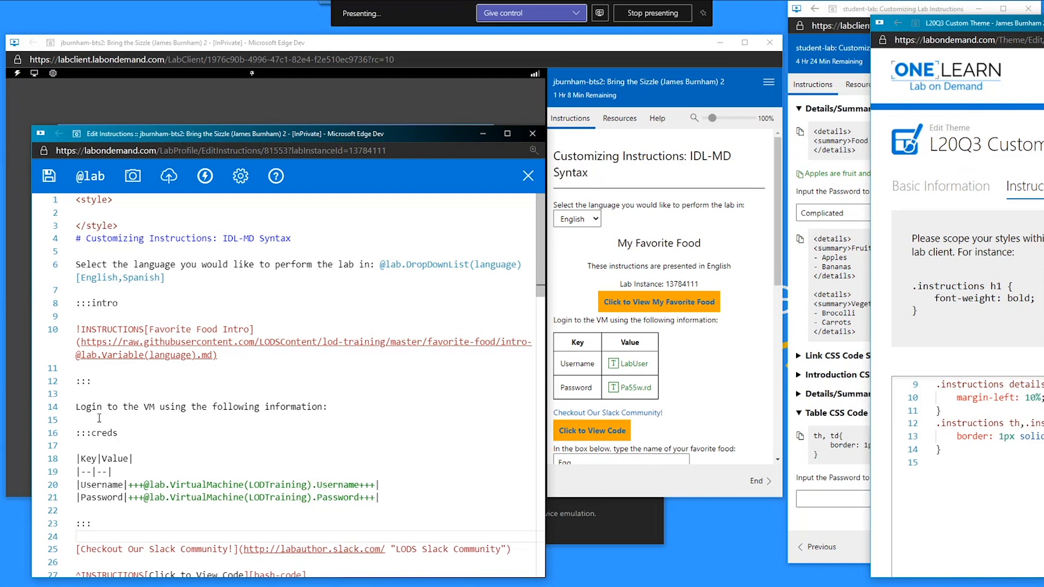
key("Up")
key("ctrl+s")
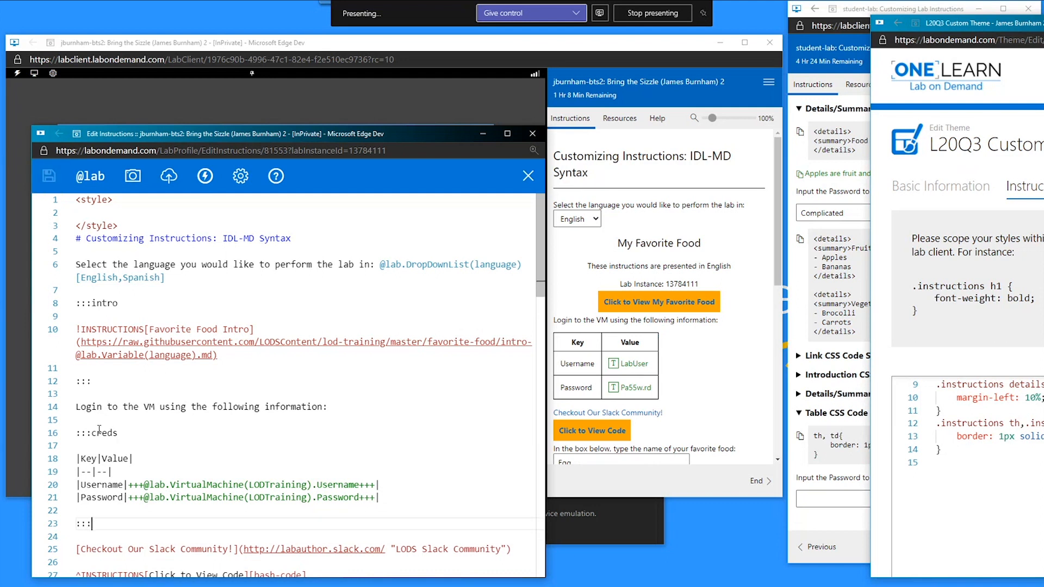
left_click_drag(1043, 24, 832, 13)
- Insert .creds before th and td on line 12, making .instructions .creds th, td, and save
left_click(536, 412)
type(".")
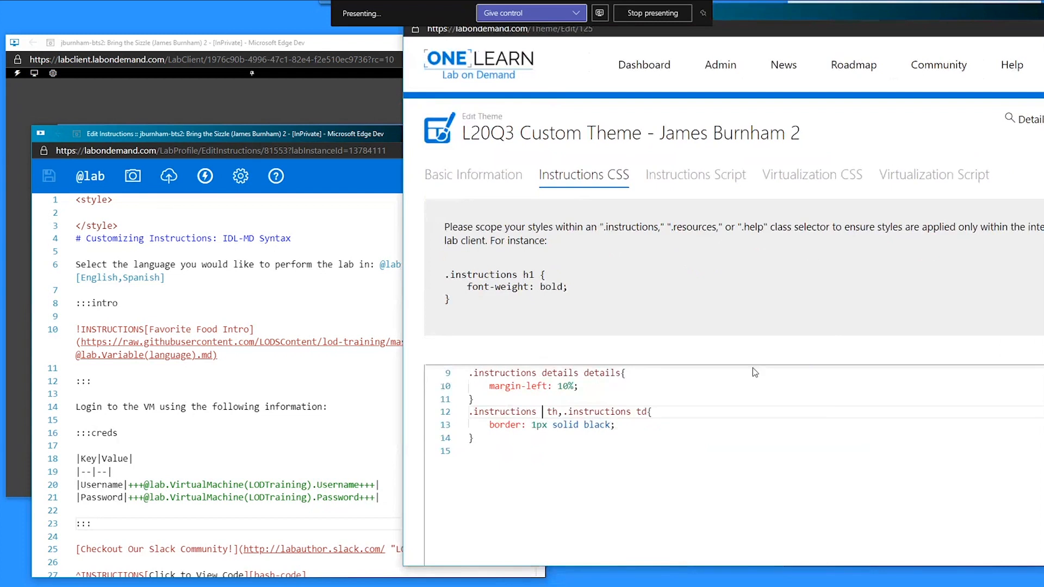
type("creds")
key("Right")
key("Right")
key("Right")
key("Right")
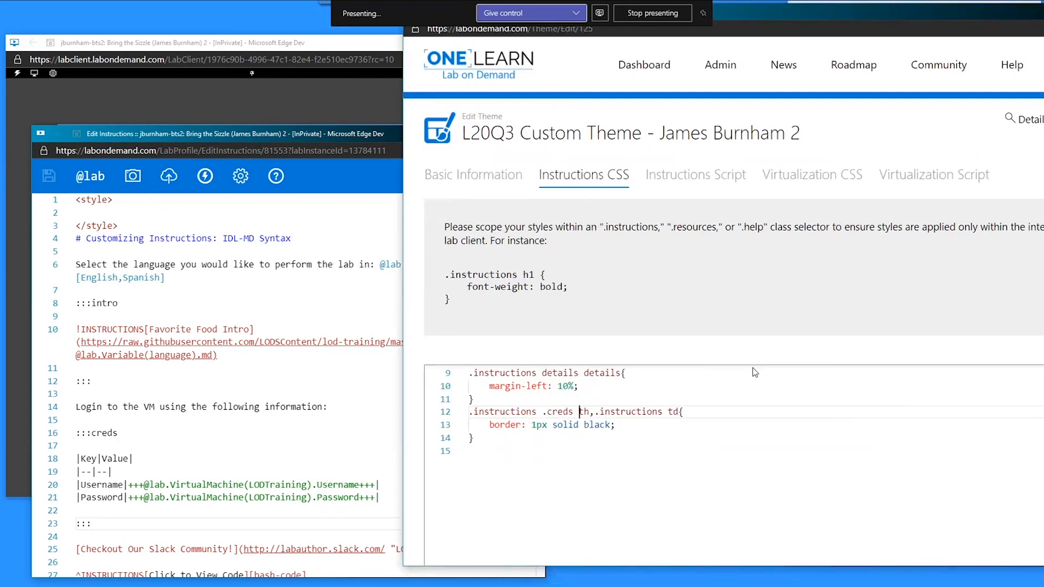
key("End")
key("Left")
key("Left")
key("Left")
type(".creds")
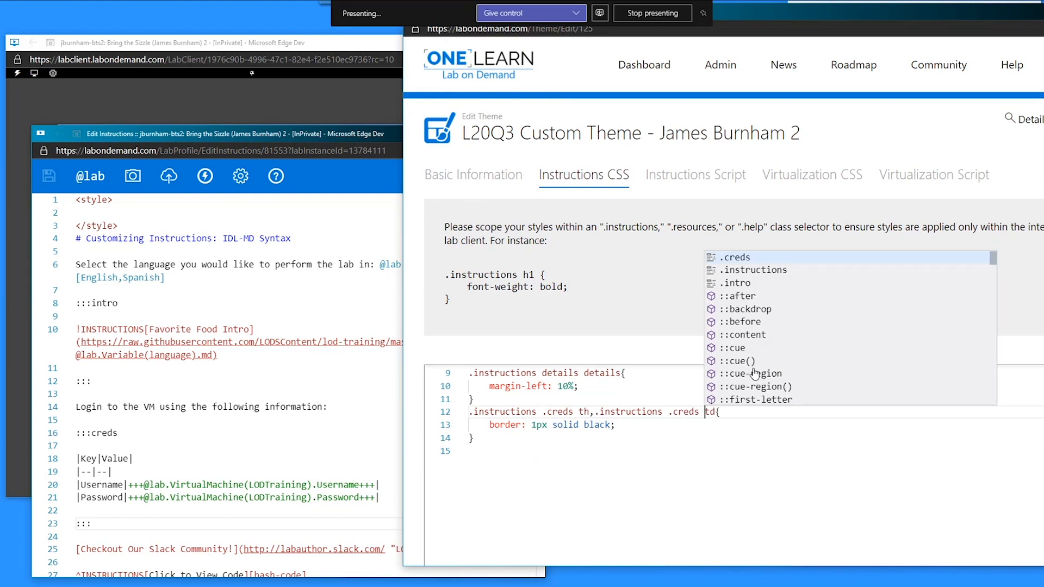
scroll(658, 348, "down", 5)
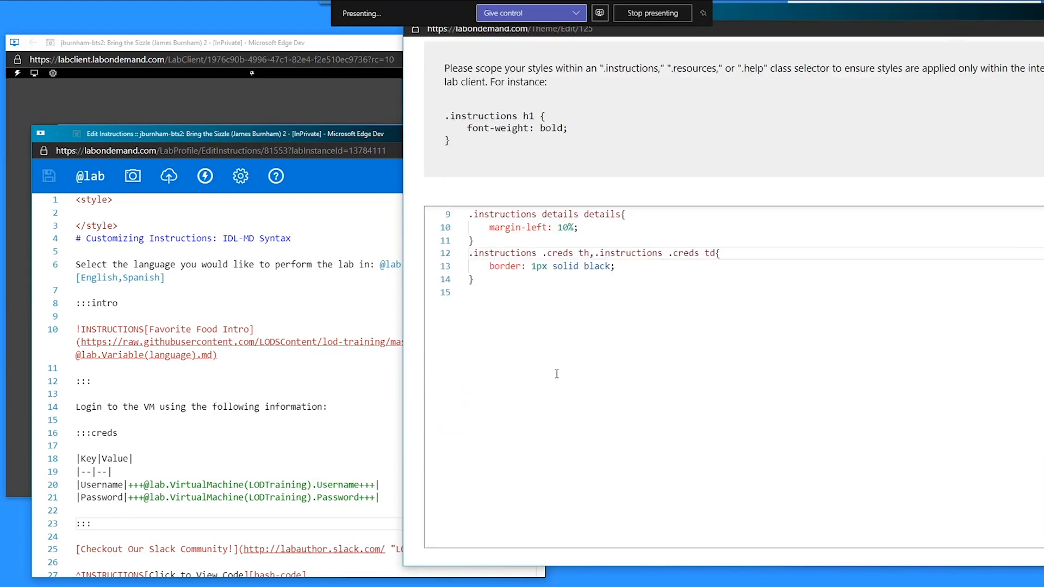
left_click(465, 453)
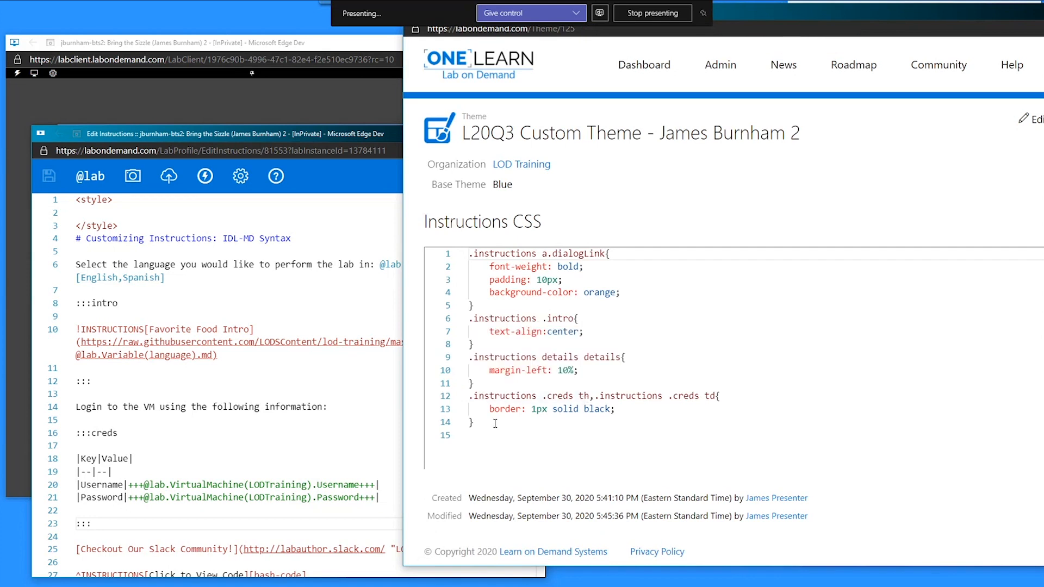
left_click_drag(500, 424, 468, 397)
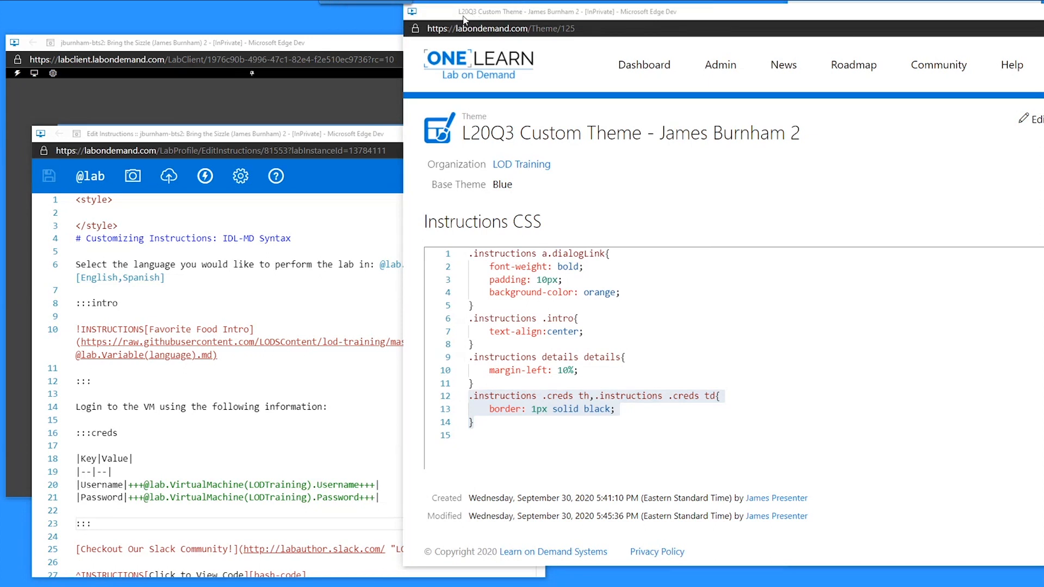
left_click_drag(469, 12, 1043, 27)
- Reload the running lab page
right_click(653, 194)
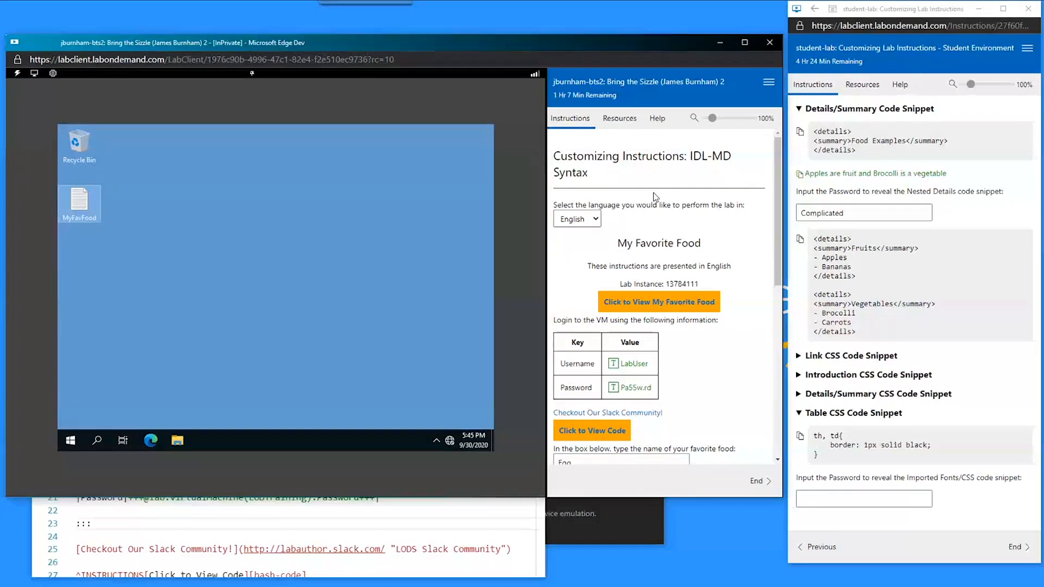
left_click(677, 239)
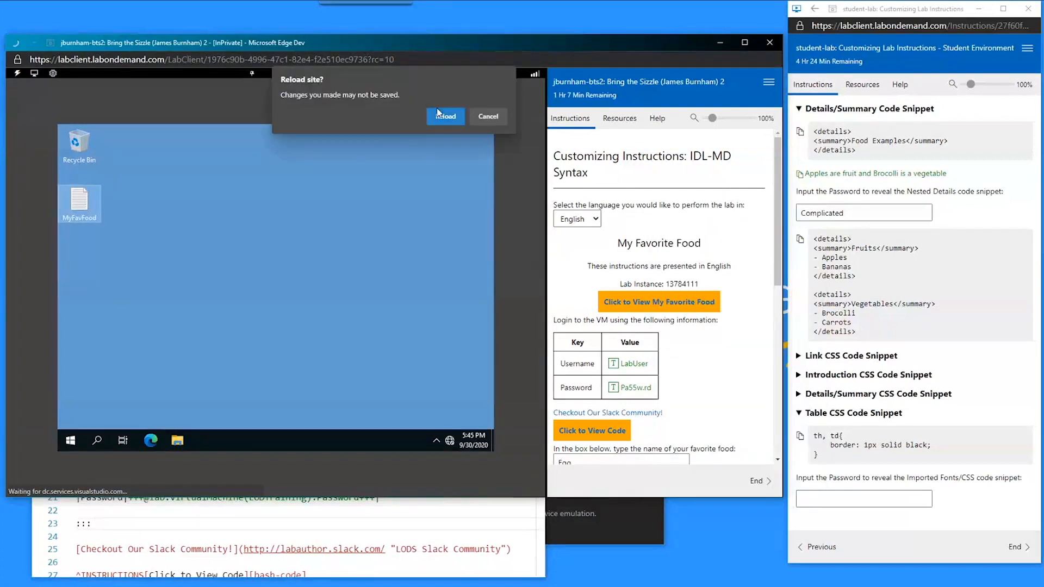
left_click(445, 116)
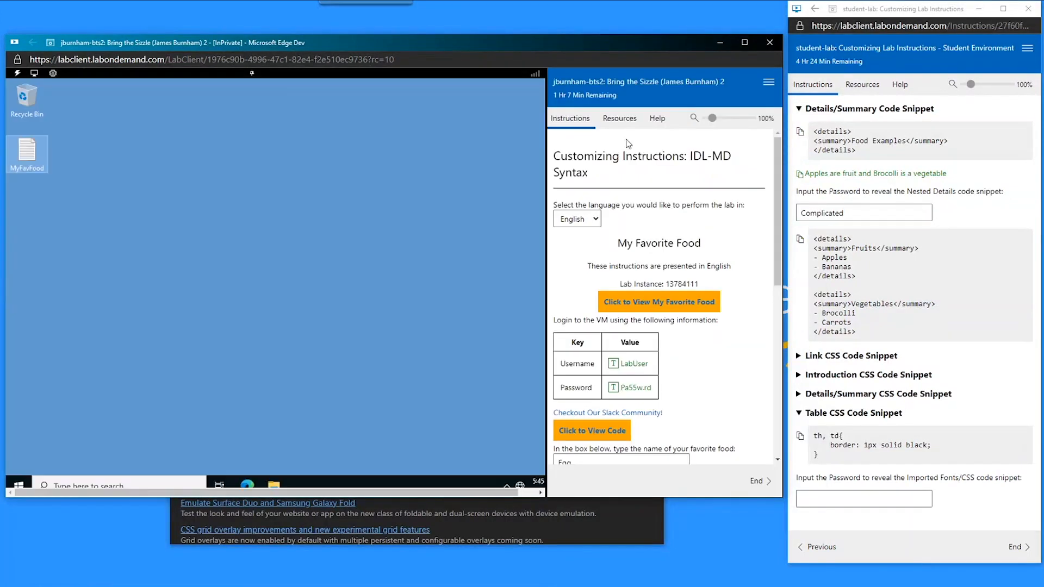
left_click(769, 81)
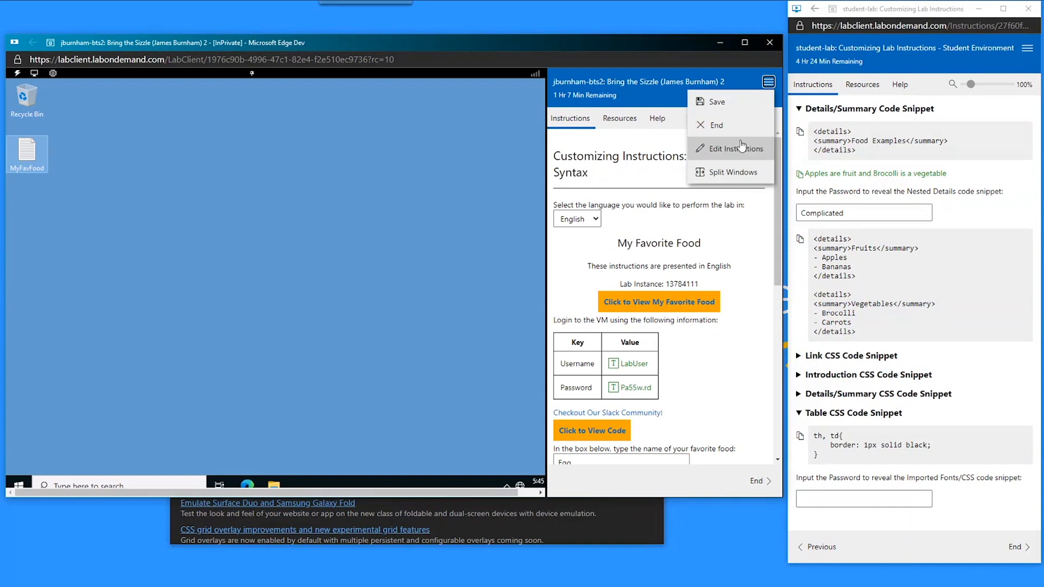
left_click(739, 146)
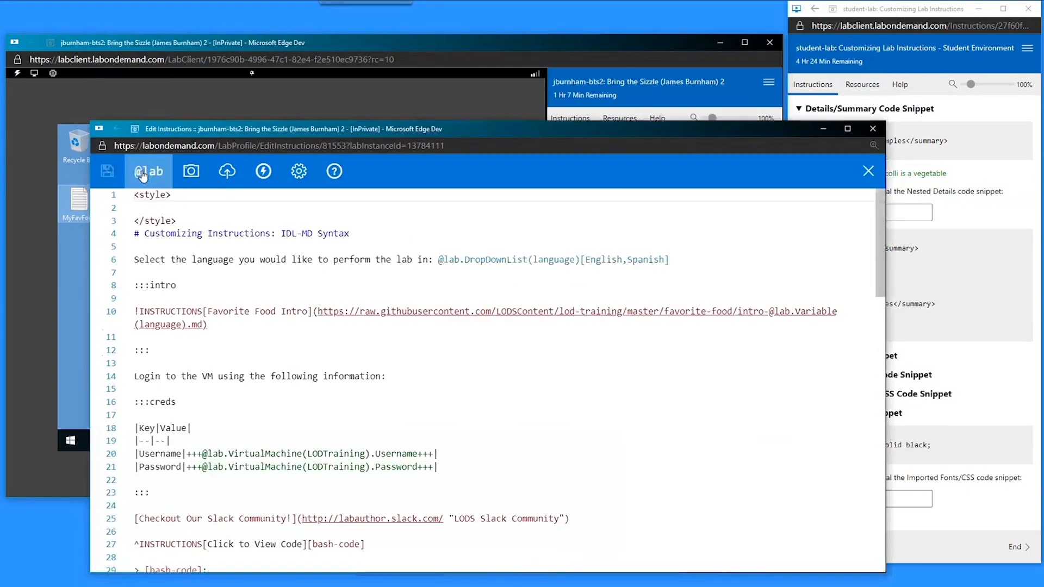
left_click(141, 173)
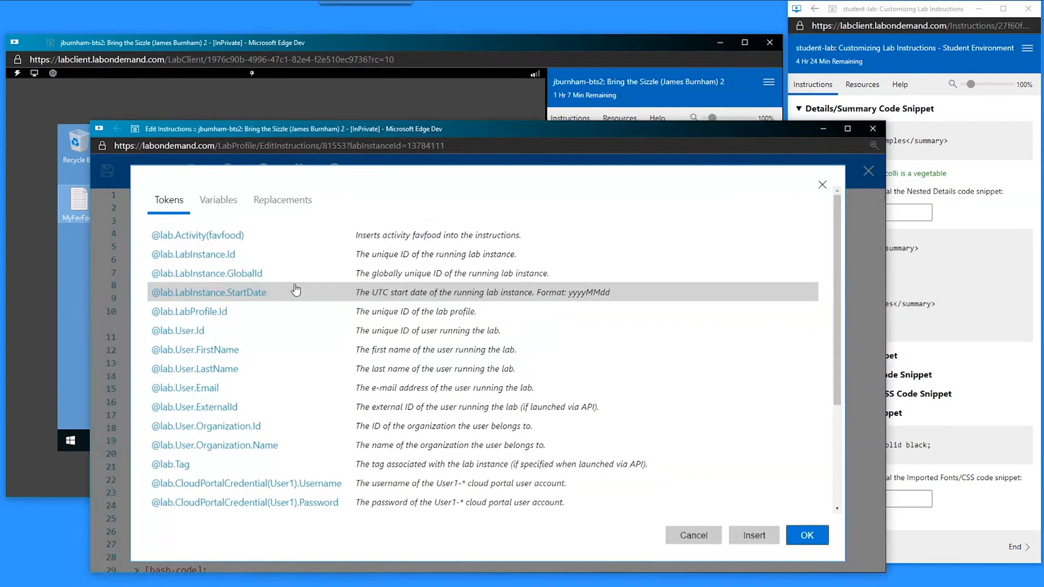
left_click(688, 533)
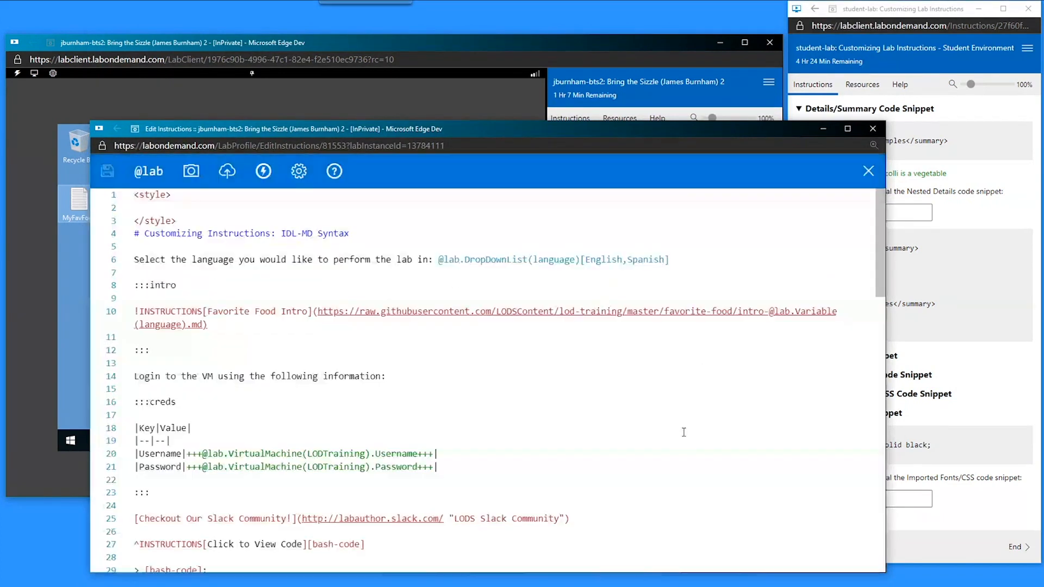
left_click_drag(886, 201, 572, 199)
left_click(896, 496)
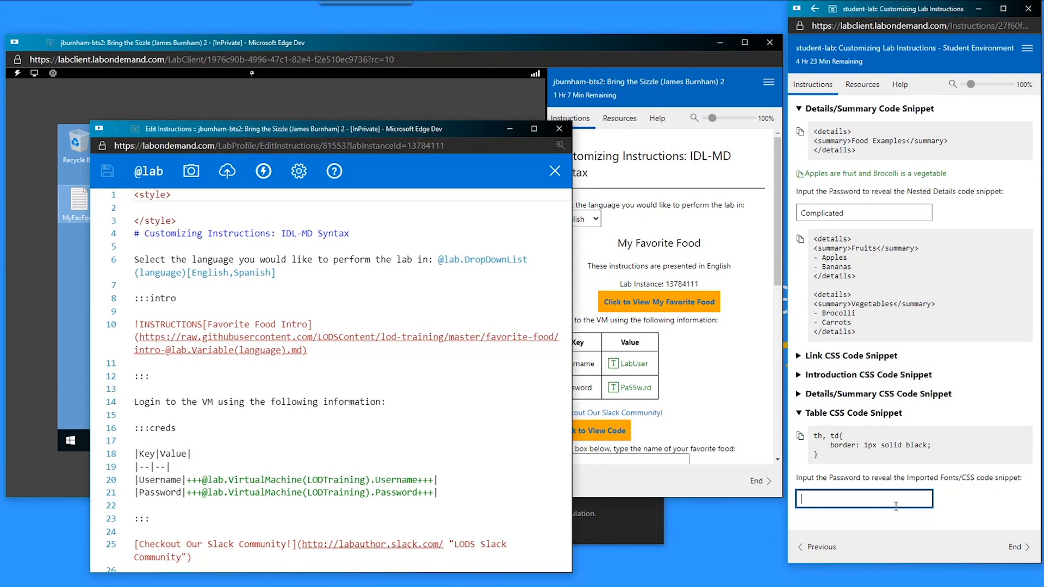
- Finish entering the Imported Fonts/CSS password and follow the Google Fonts link
type("ncy")
scroll(941, 349, "down", 2)
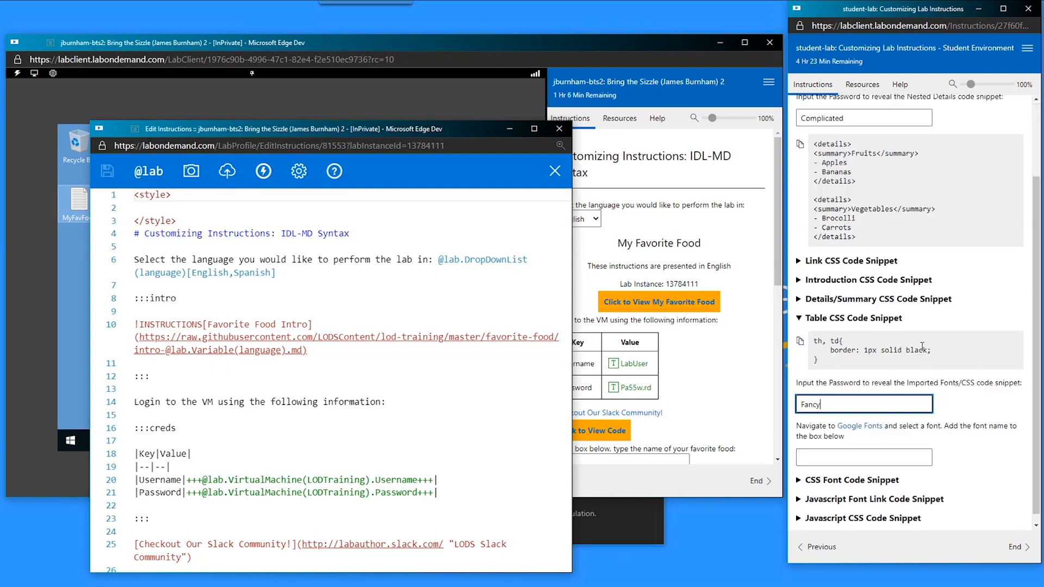
left_click(860, 418)
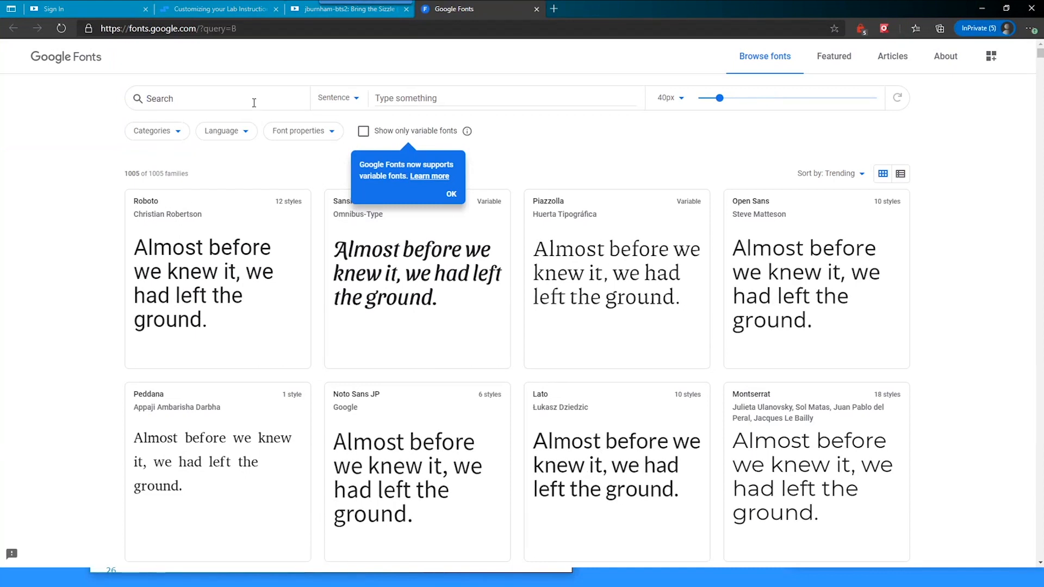
- Search Google Fonts for 'Bange', open the Bangers specimen page and grab its name
type("Bange")
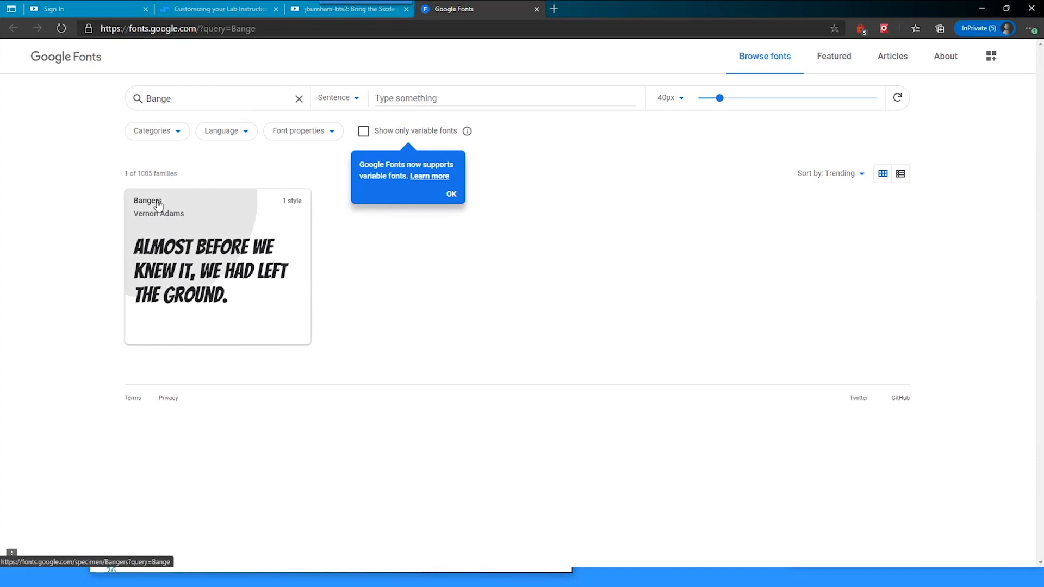
left_click(157, 204)
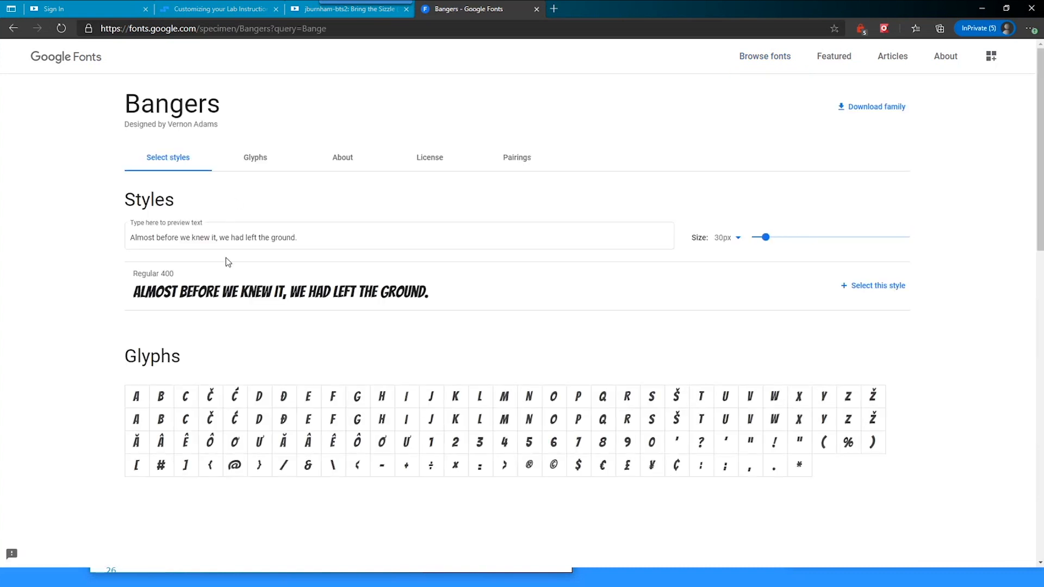
double_click(175, 102)
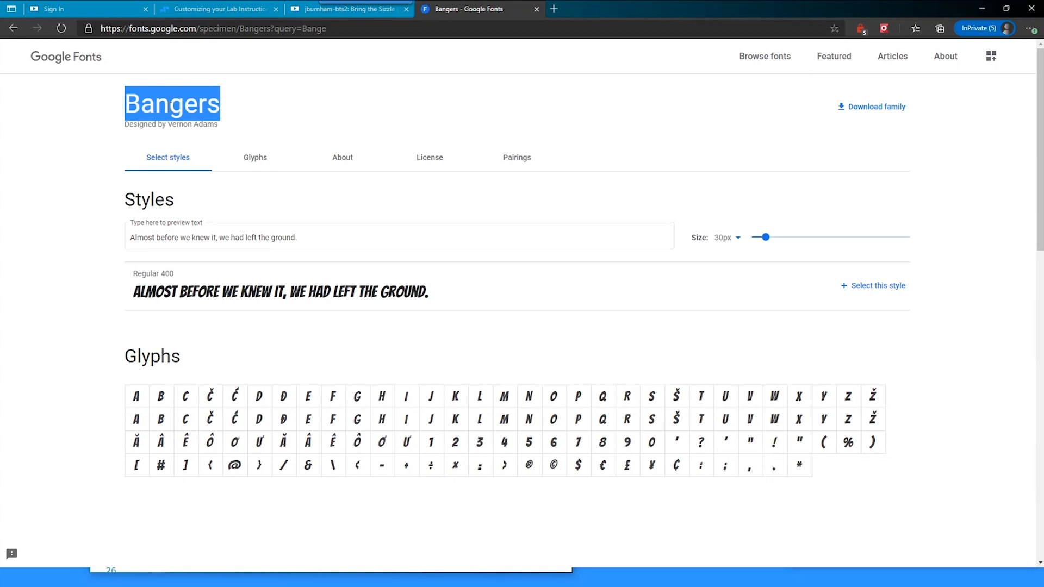
double_click(250, 30)
key("ctrl+c")
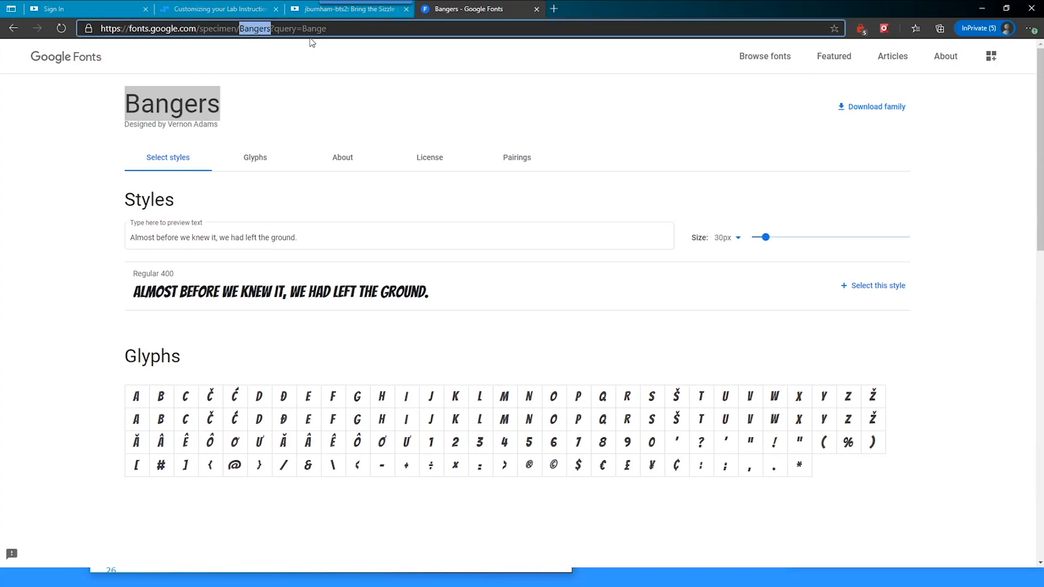
left_click(975, 12)
- Enter Bangers as the font name
left_click(861, 447)
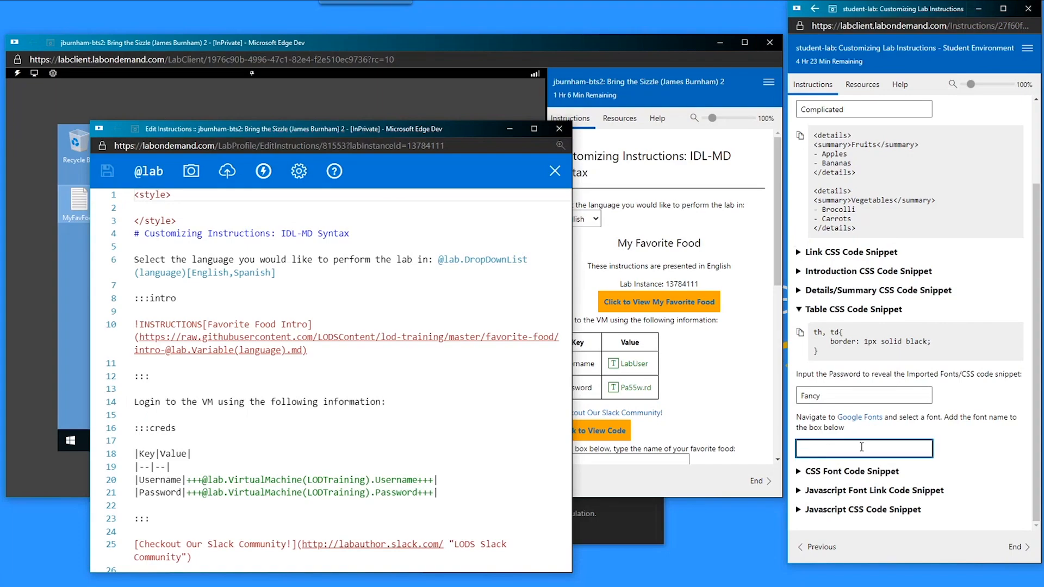
key("ctrl+v")
left_click(973, 449)
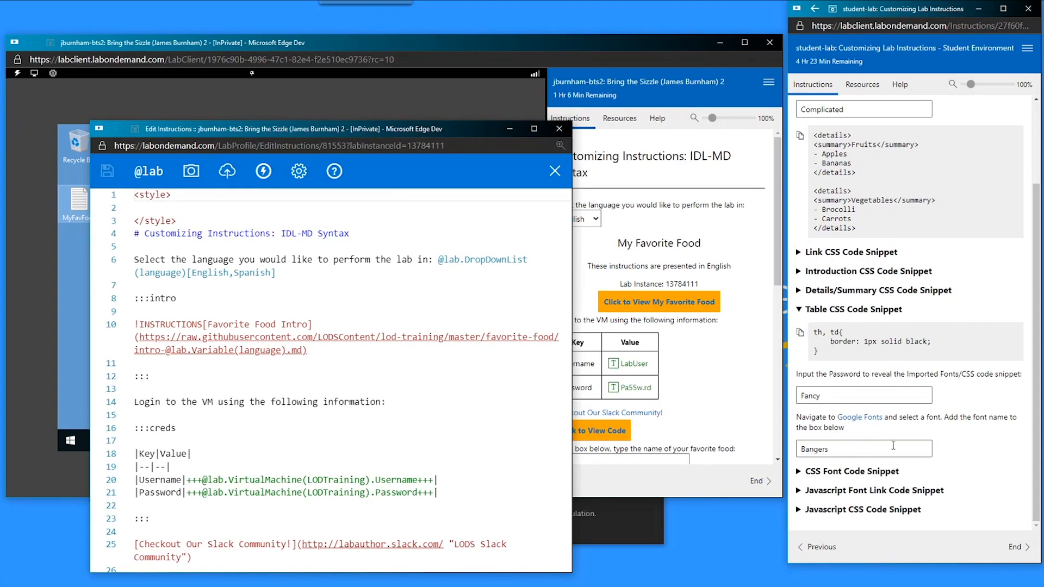
- Copy the span.coolfont CSS Font Code Snippet using font-family: Bangers
left_click(808, 471)
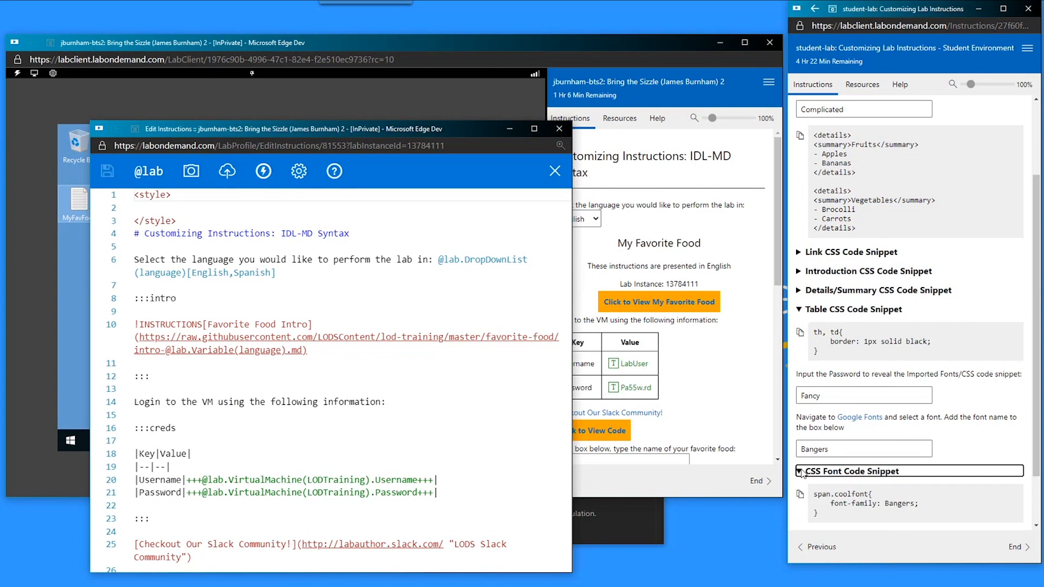
scroll(894, 492, "down", 1)
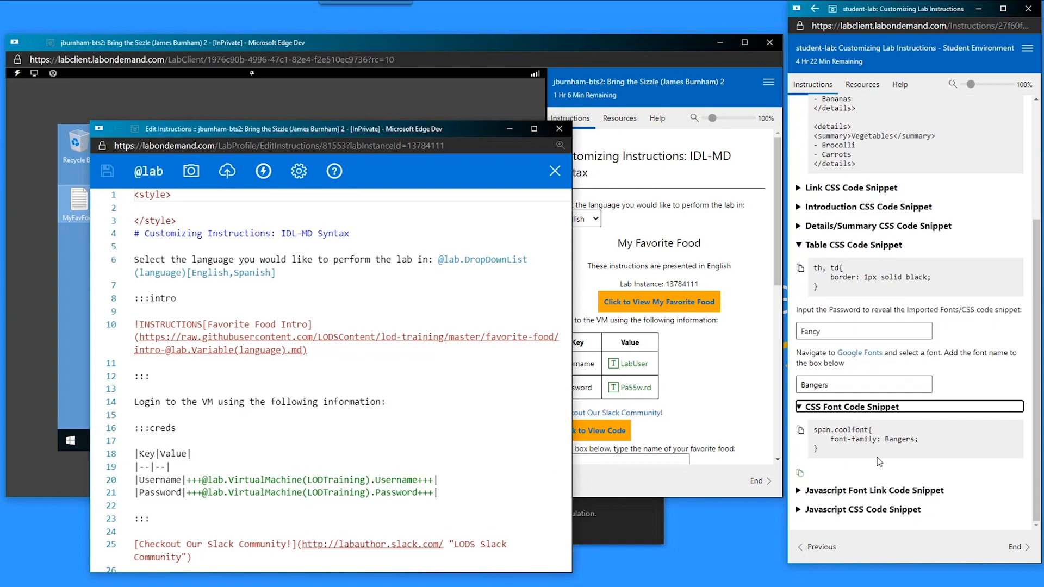
left_click(875, 484)
scroll(873, 505, "down", 1)
mouse_move(874, 492)
left_mouse_down()
mouse_move(975, 483)
mouse_move(872, 484)
left_mouse_up()
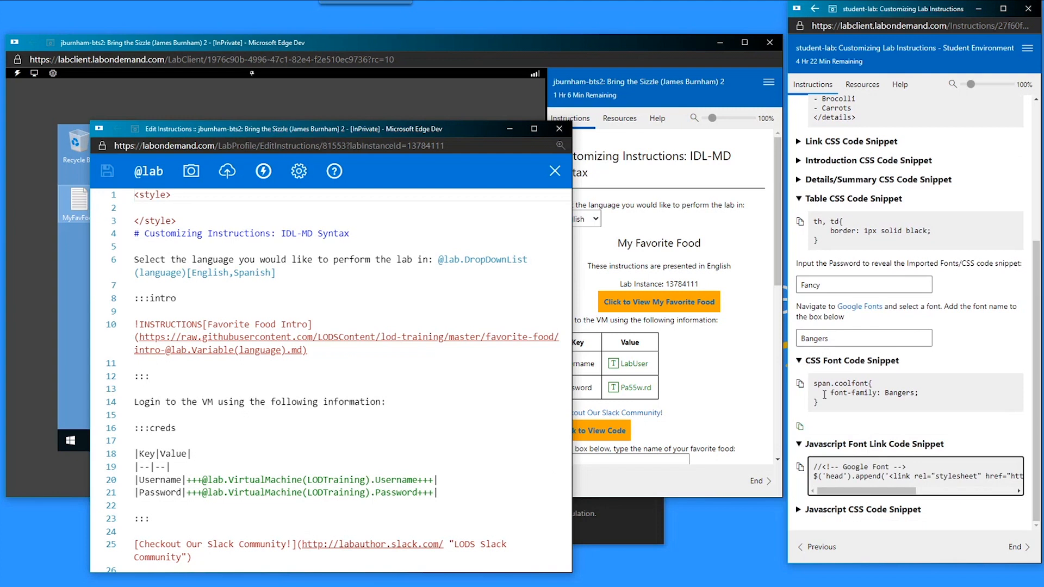
left_click(824, 444)
left_click(834, 388)
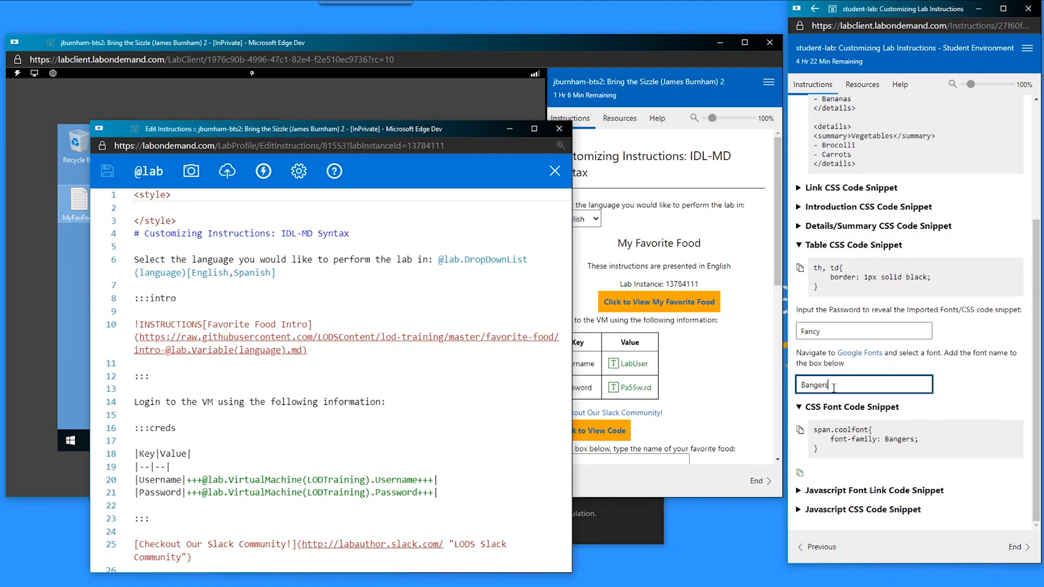
left_click(801, 429)
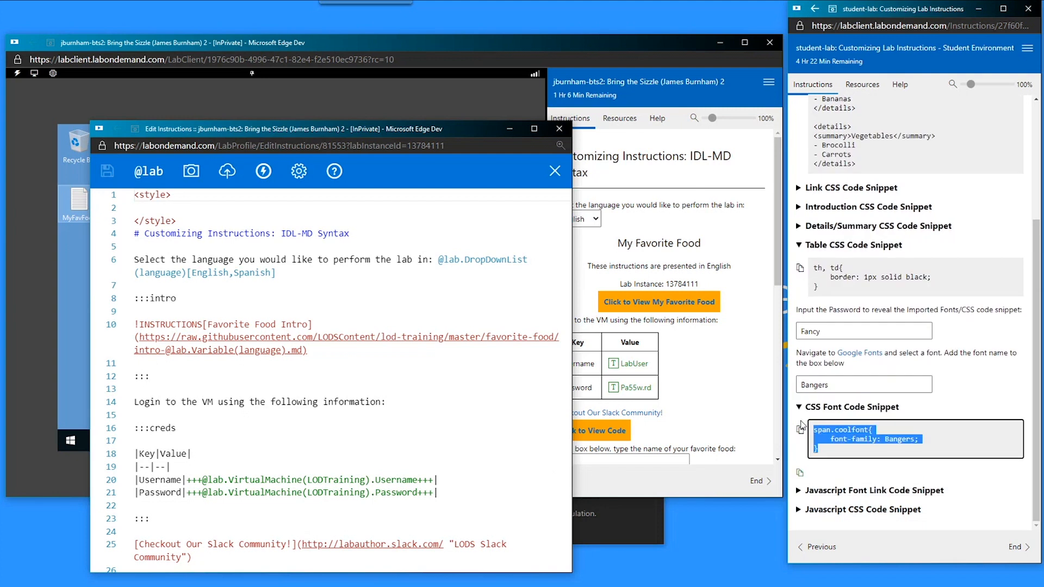
- Paste the span.coolfont rule with font-family: Bangers into the style block and save
left_click(177, 205)
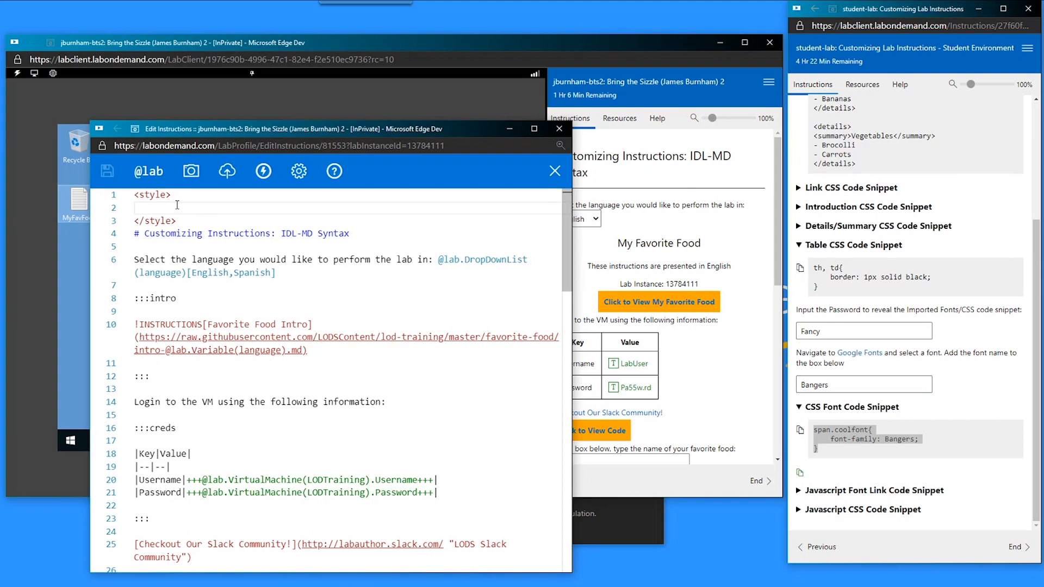
key("ctrl+v")
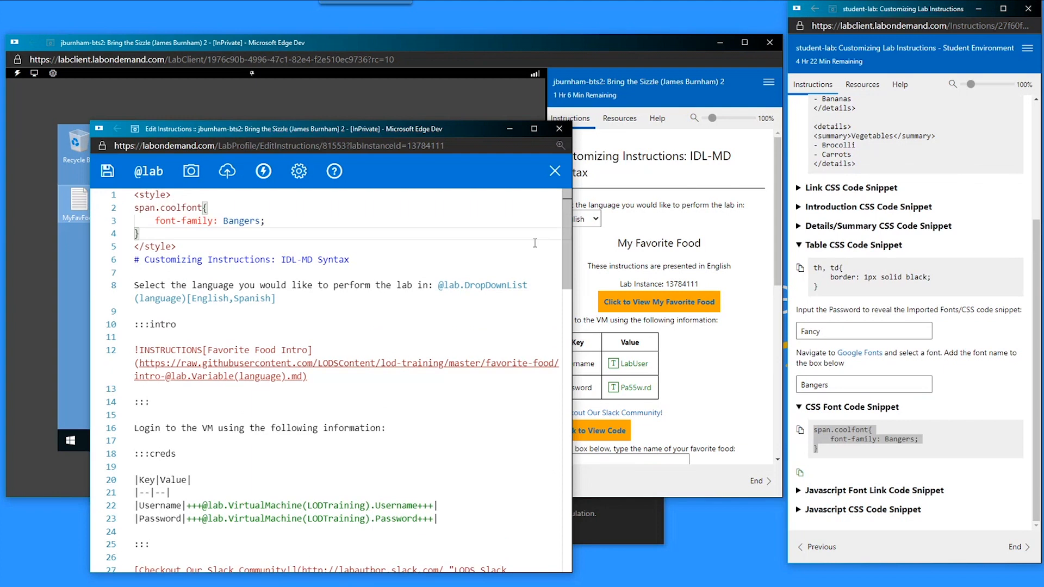
left_click(146, 208)
key("ctrl+s")
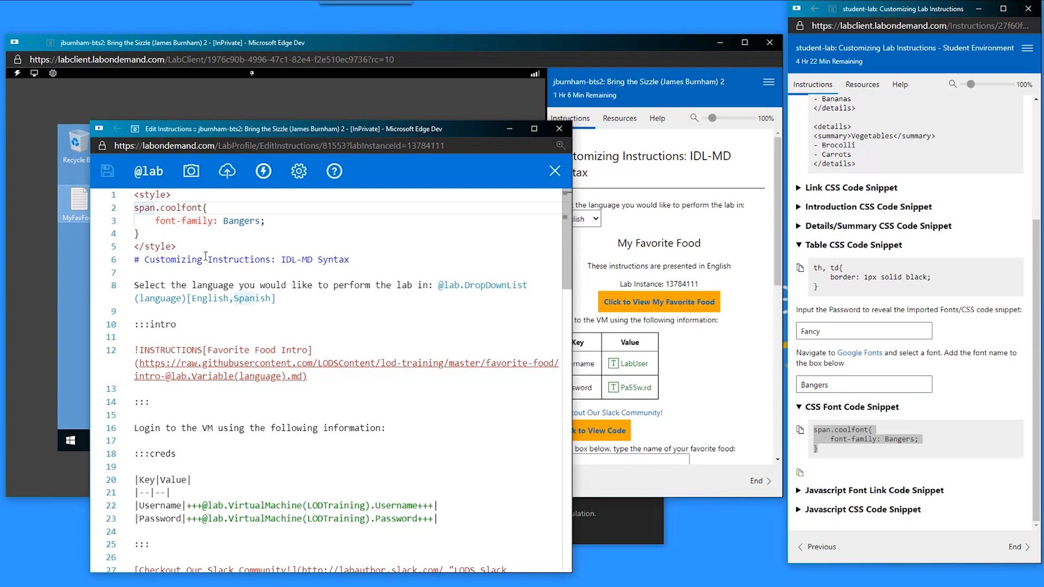
double_click(191, 207)
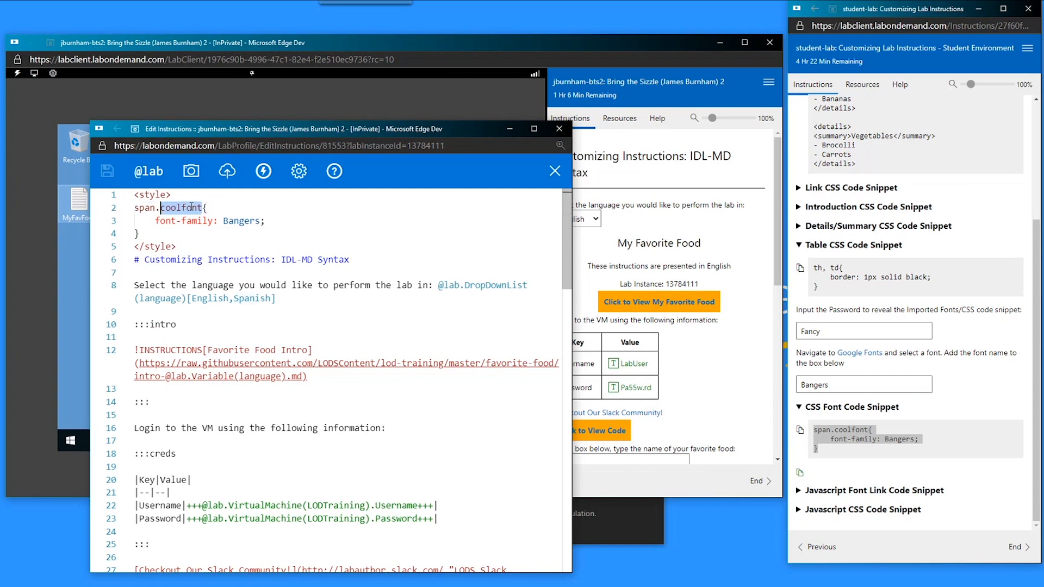
double_click(234, 221)
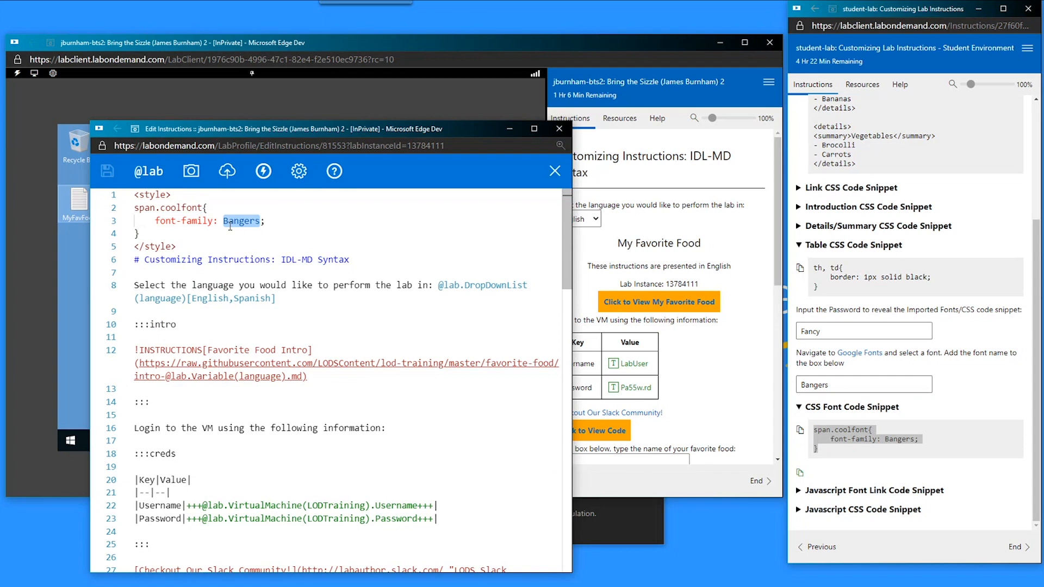
left_click(136, 430)
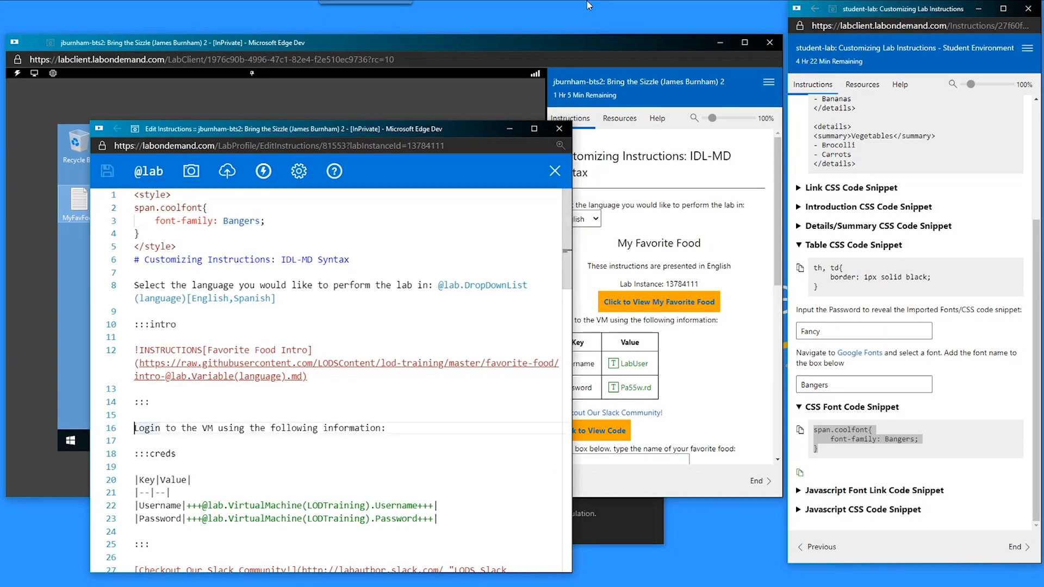
- Insert <span class=coolfont> before the Login to the VM line on line 16
type("<")
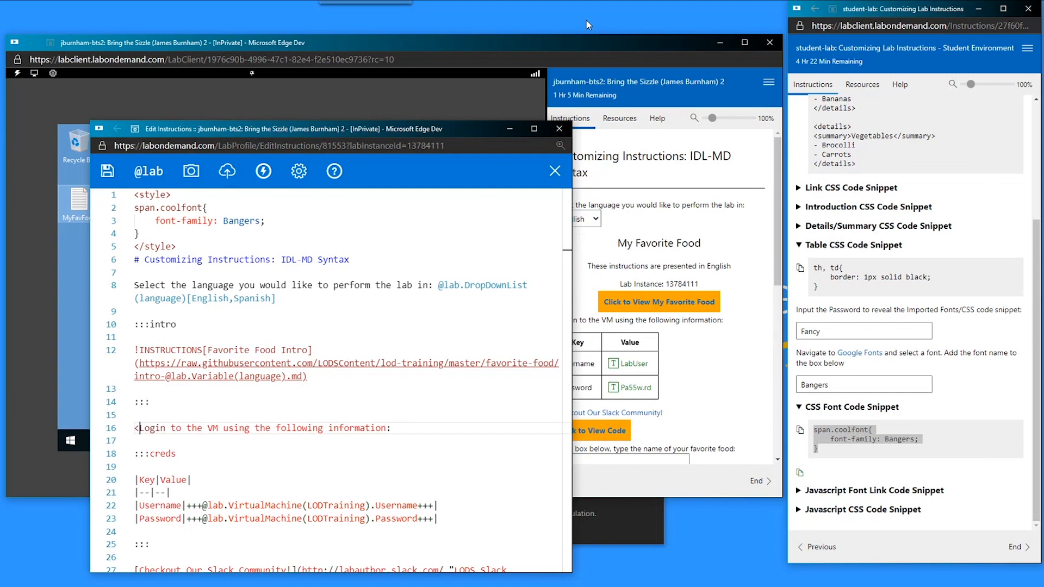
type("span class")
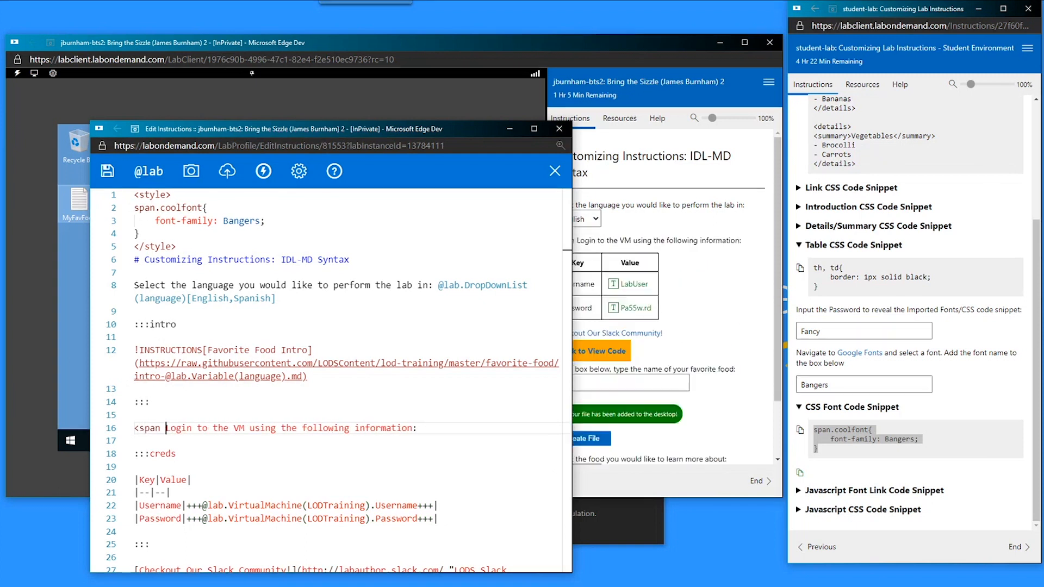
type("=coo")
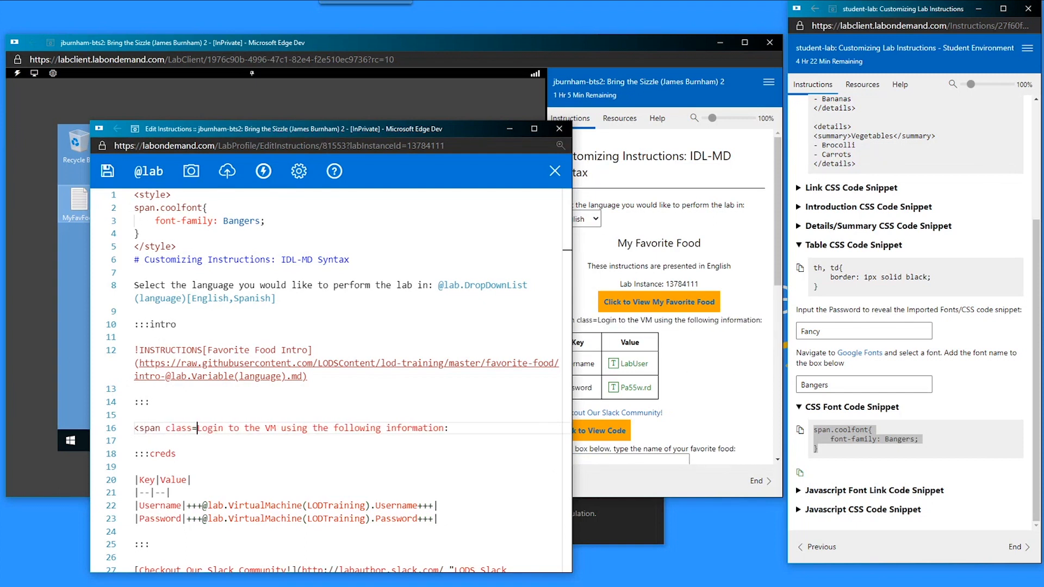
type("lfont")
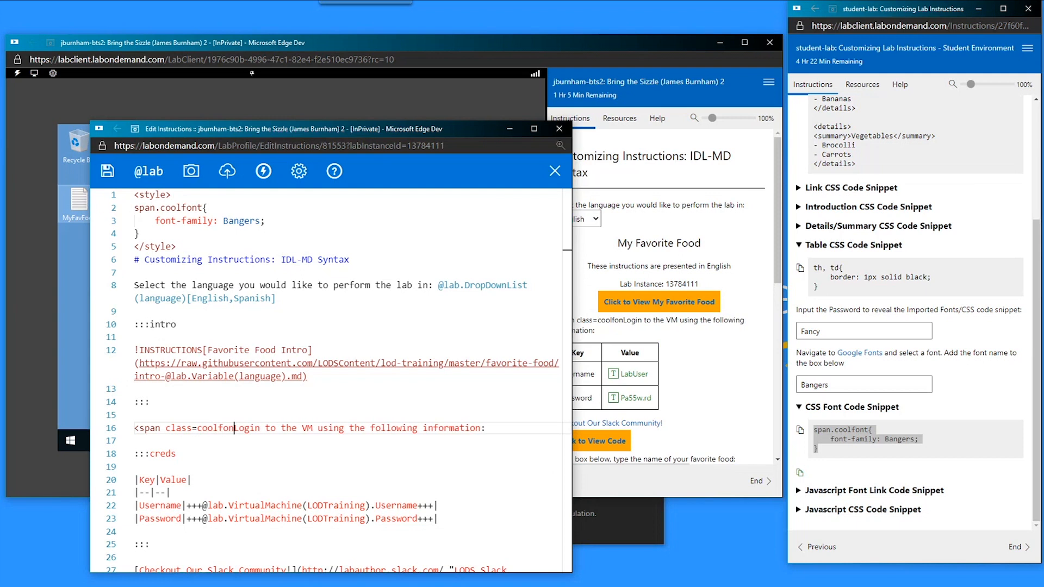
type(">")
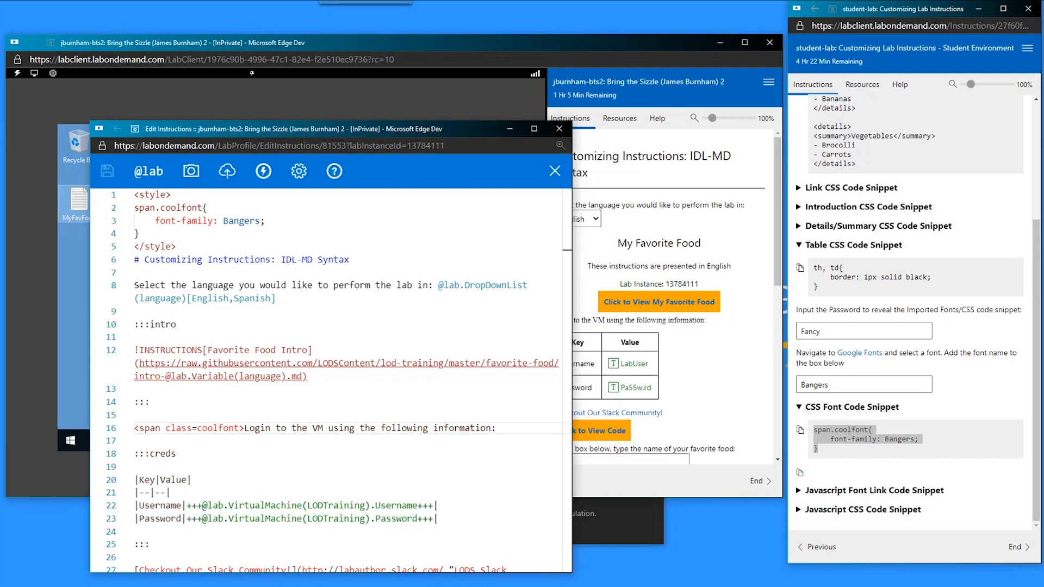
left_click_drag(149, 324, 130, 333)
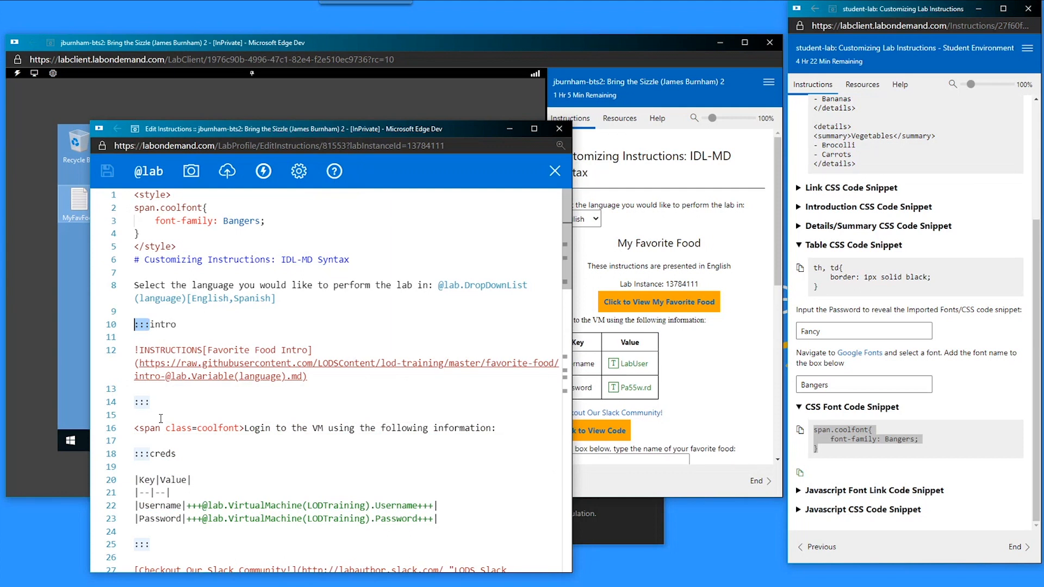
left_click(140, 430)
left_click_drag(139, 430, 245, 428)
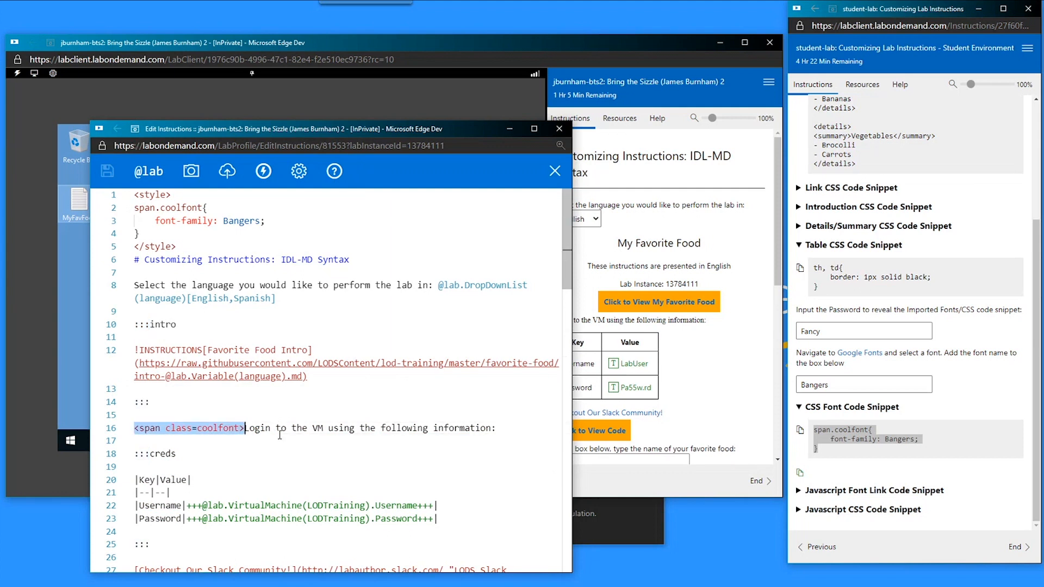
left_click(252, 432)
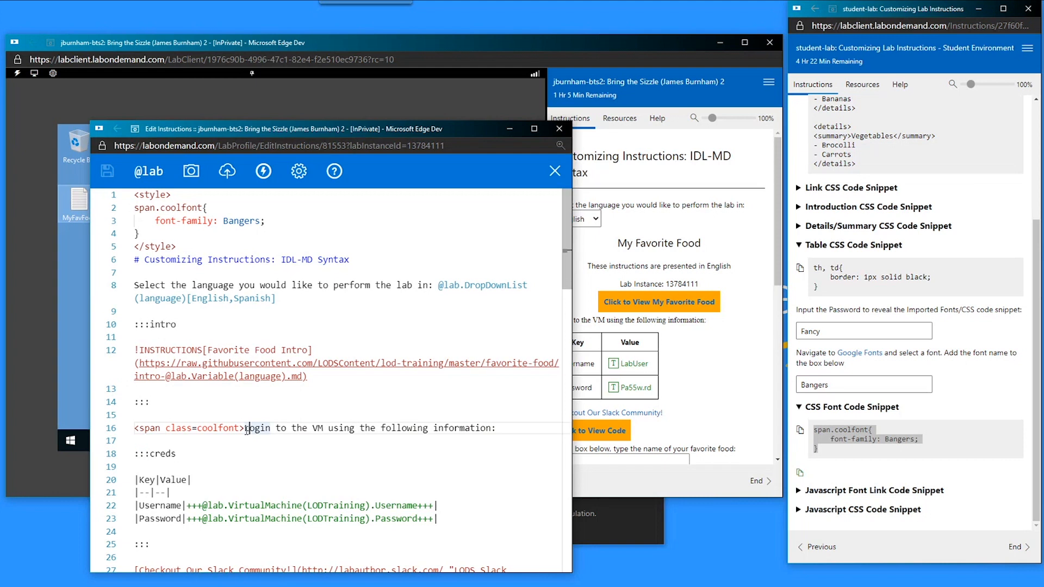
scroll(706, 344, "down", 1)
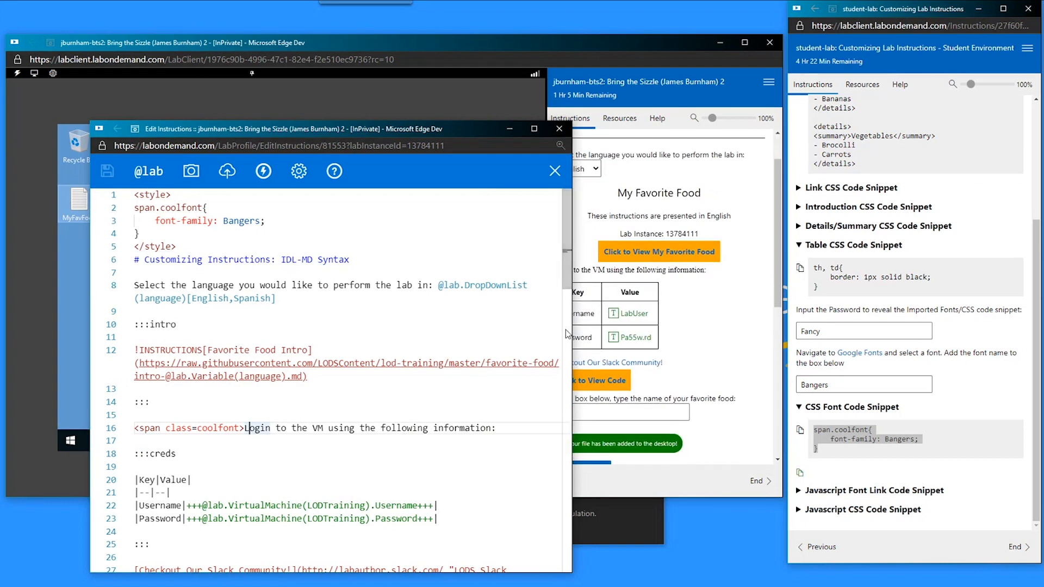
left_click_drag(245, 428, 524, 423)
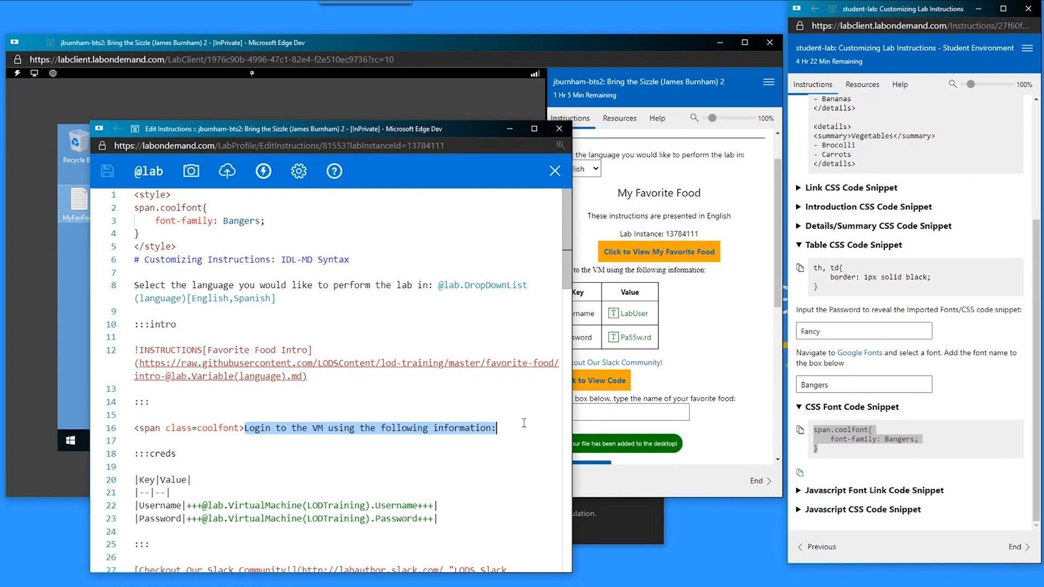
left_click(466, 441)
- Check the instructions preview and the Bangers page on Google Fonts, then return to the lab
double_click(686, 269)
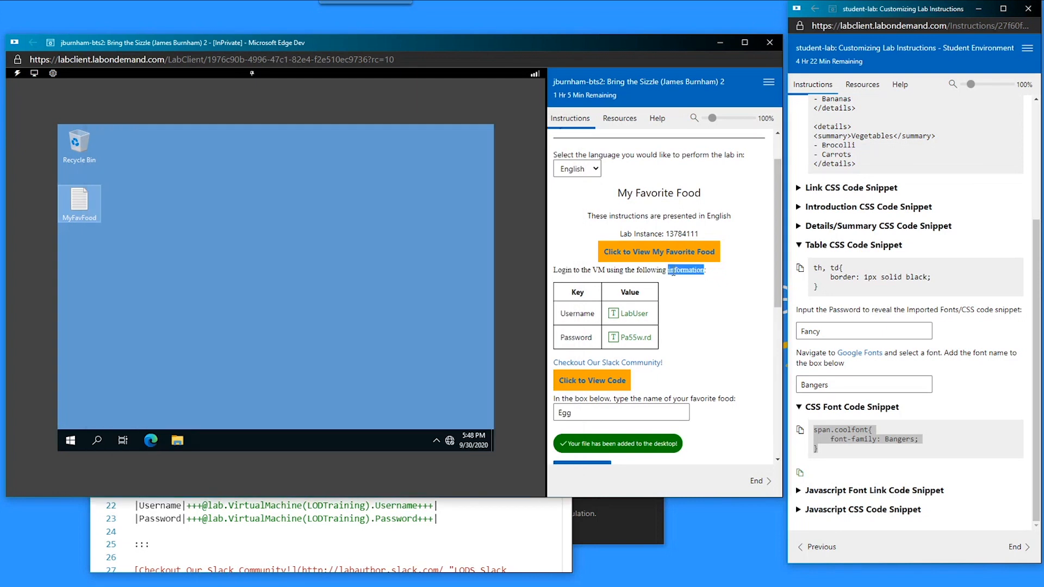
left_click(564, 267)
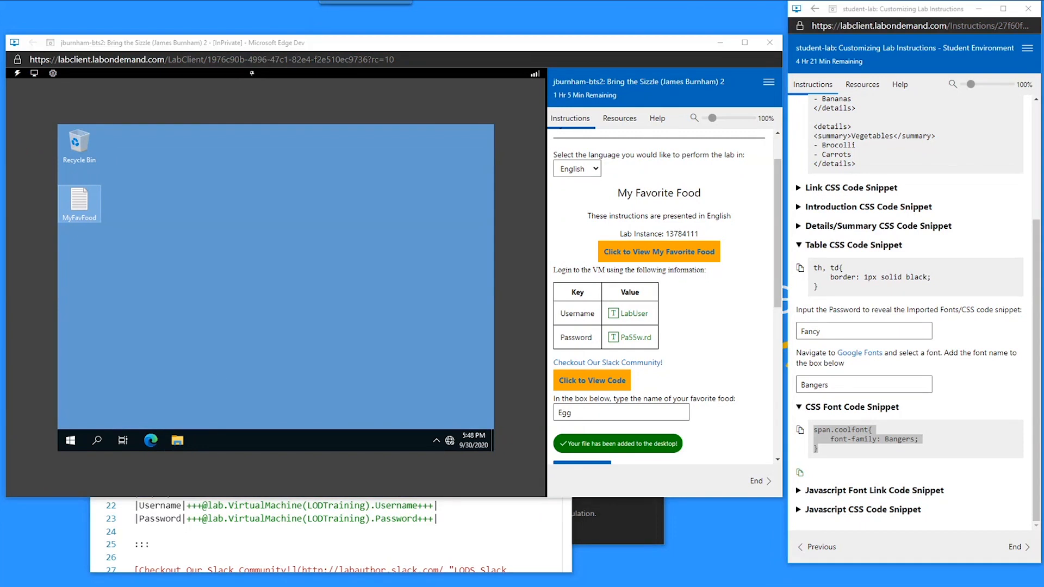
left_click(250, 525)
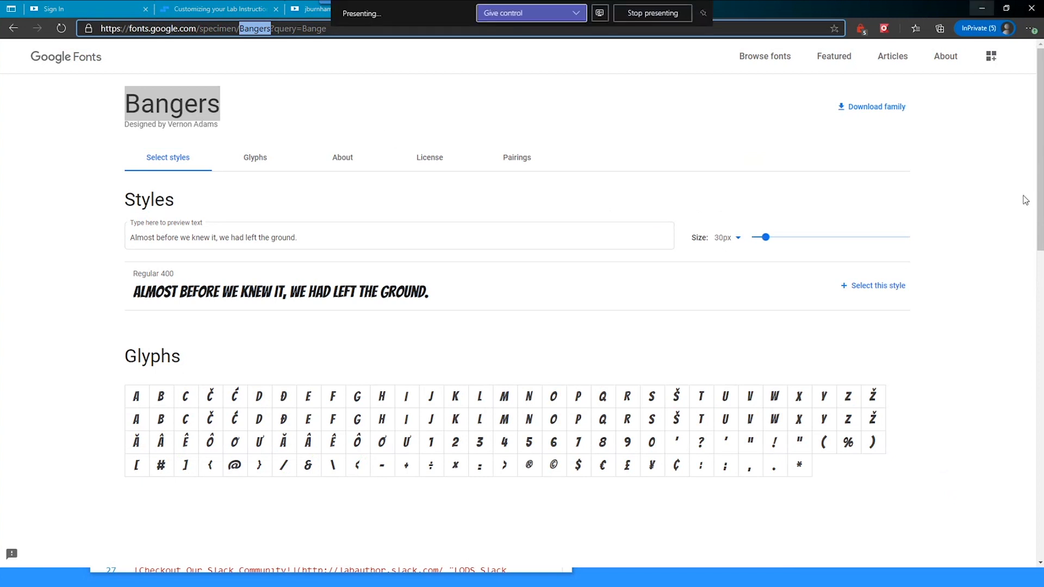
left_click(982, 9)
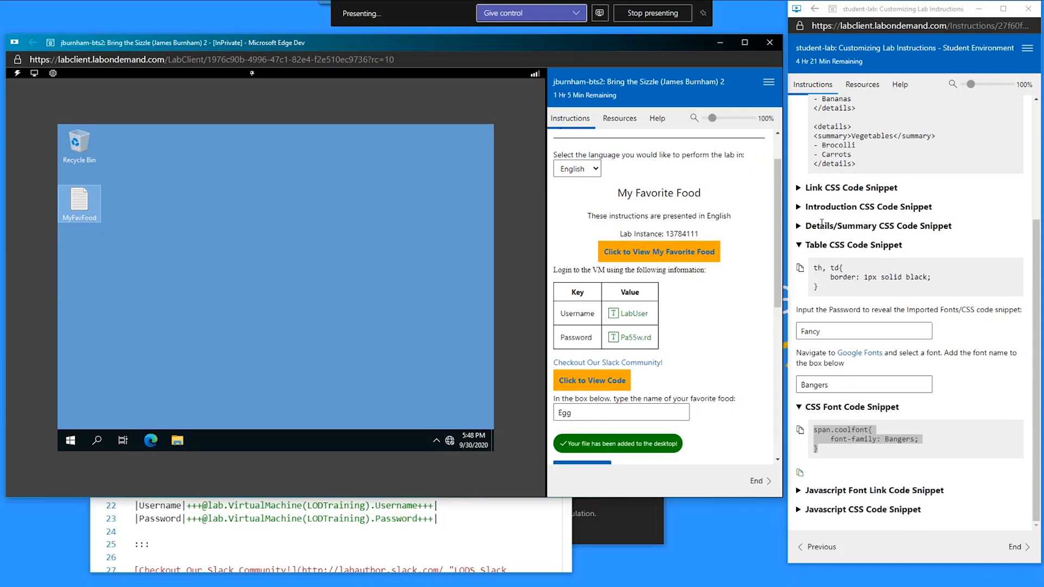
- Copy the Javascript Font Link Code Snippet for Bangers
left_click(824, 408)
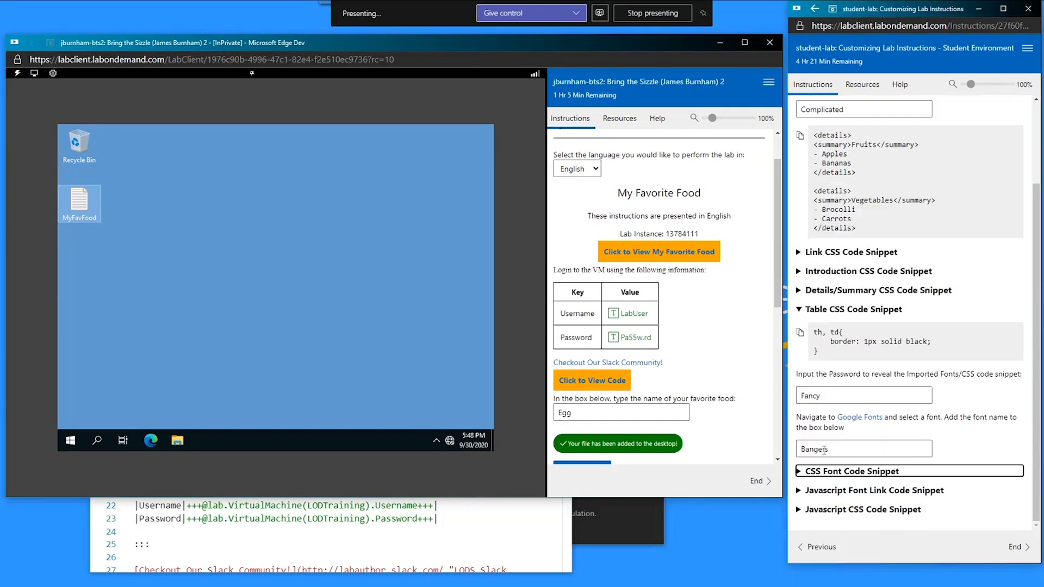
left_click(830, 487)
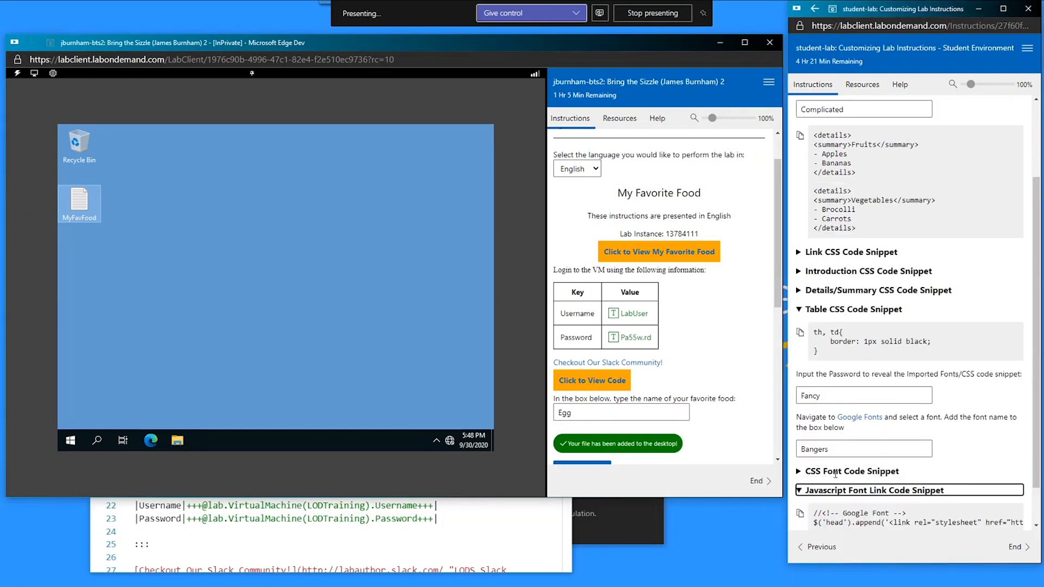
scroll(832, 443, "down", 1)
left_click(800, 468)
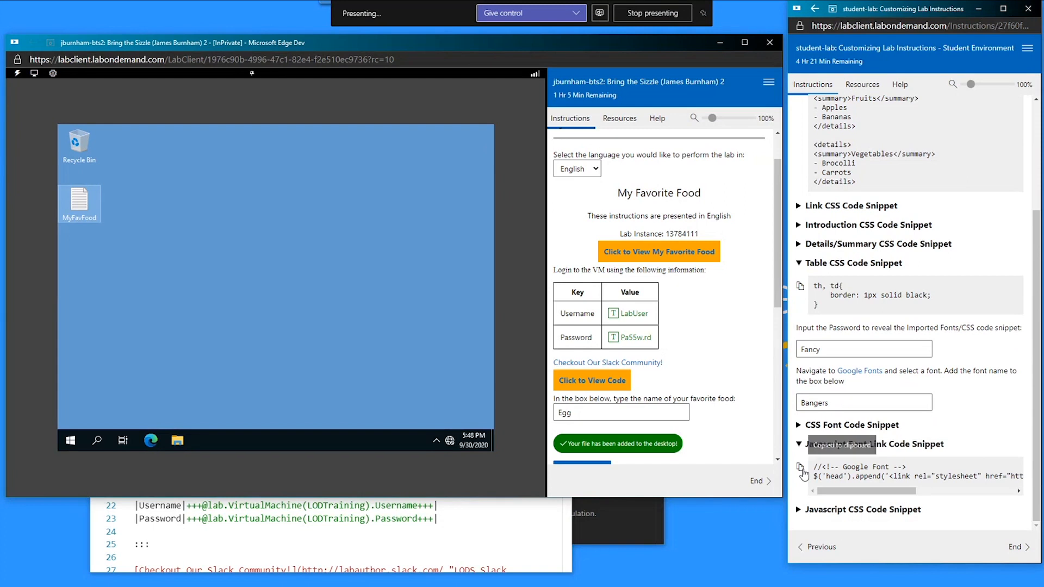
left_click_drag(1043, 8, 798, 1)
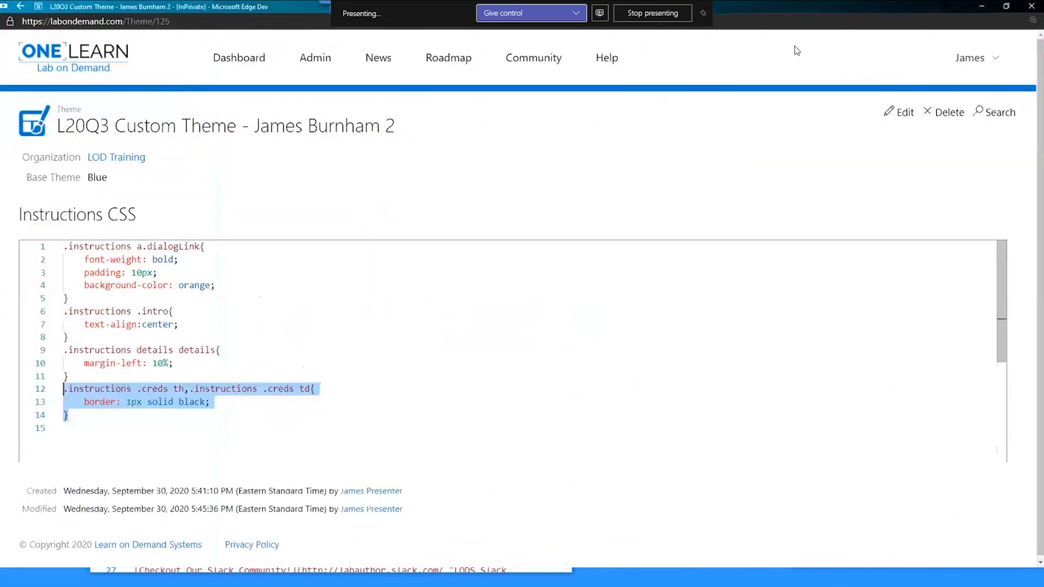
- Paste the Bangers Google Font link code into the theme's Instructions Script and save
left_click(902, 112)
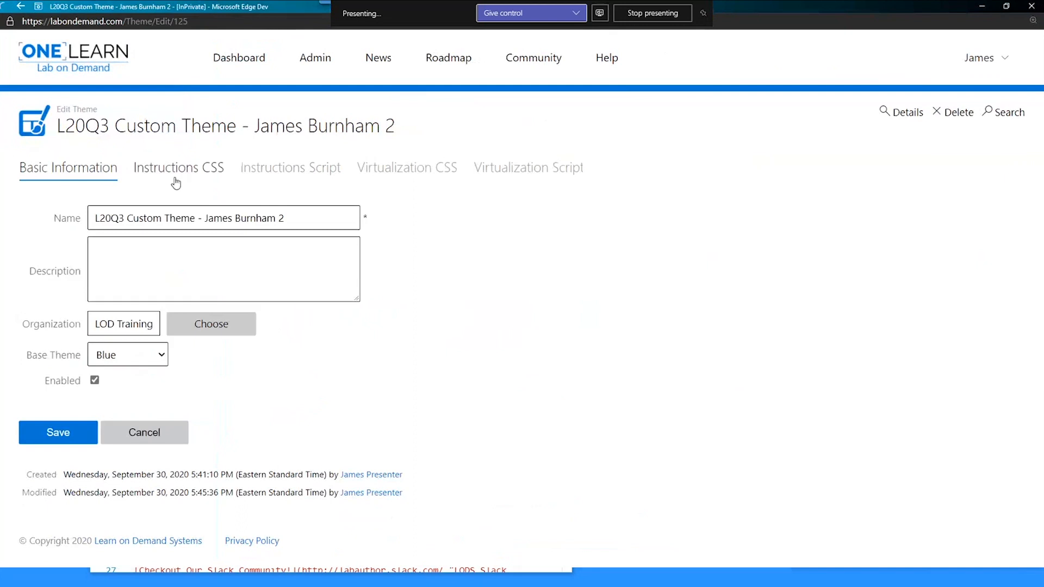
left_click(282, 168)
left_click(278, 251)
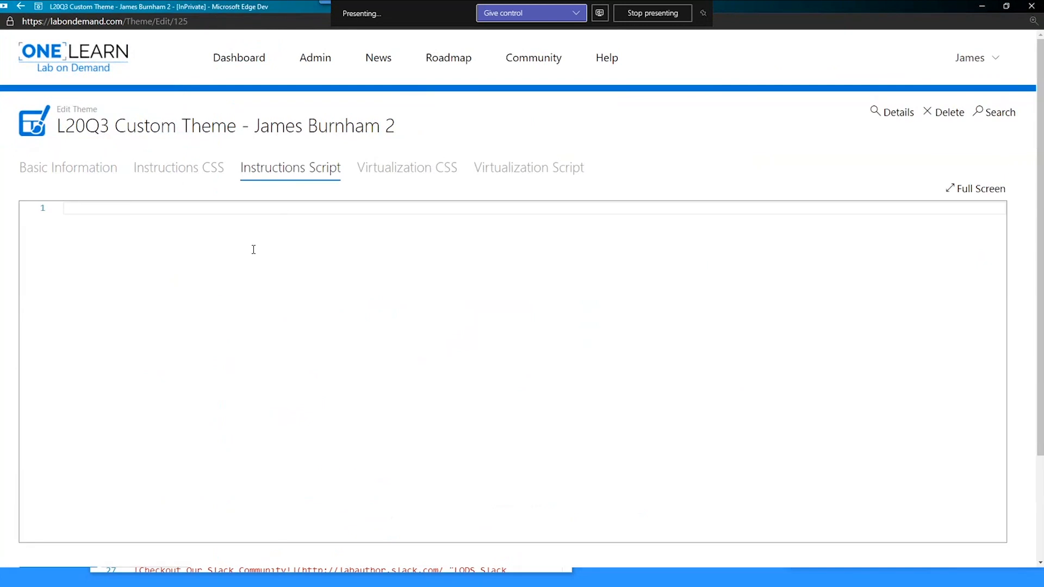
key("ctrl+v")
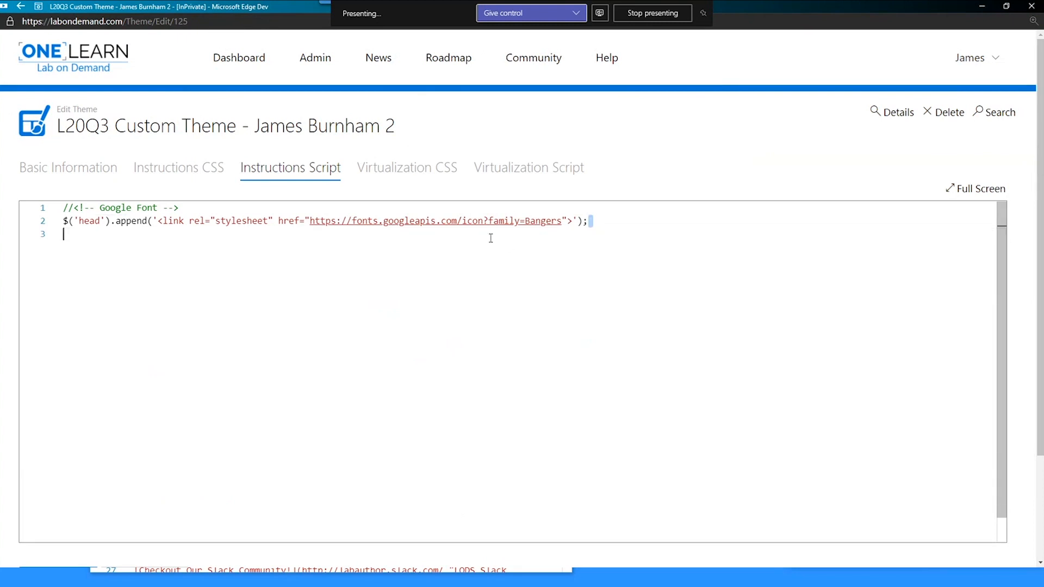
left_click_drag(590, 222, 61, 223)
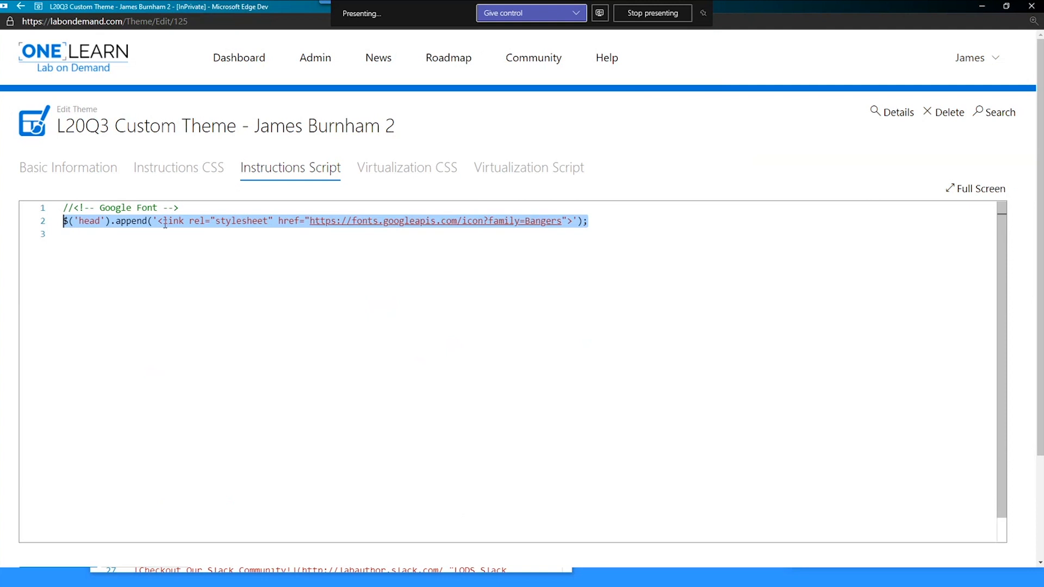
left_click(593, 224)
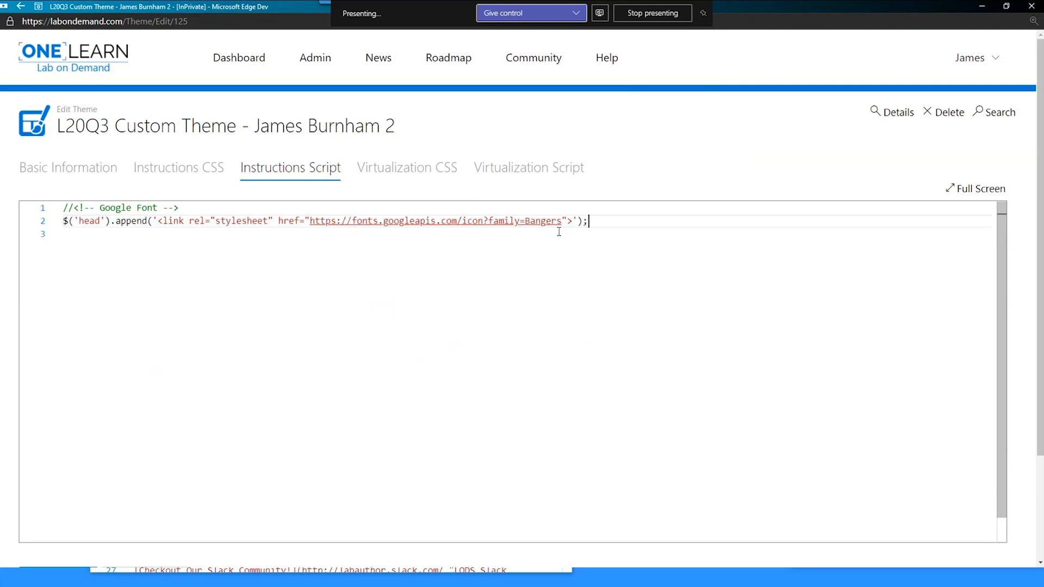
left_click(564, 219)
left_click_drag(563, 220, 310, 221)
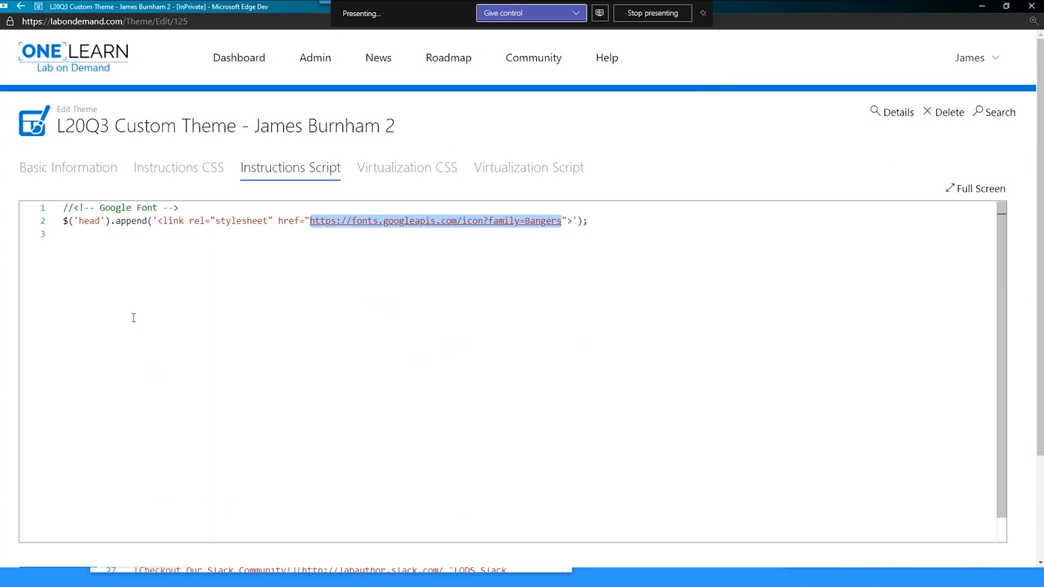
scroll(42, 445, "down", 3)
left_click(42, 445)
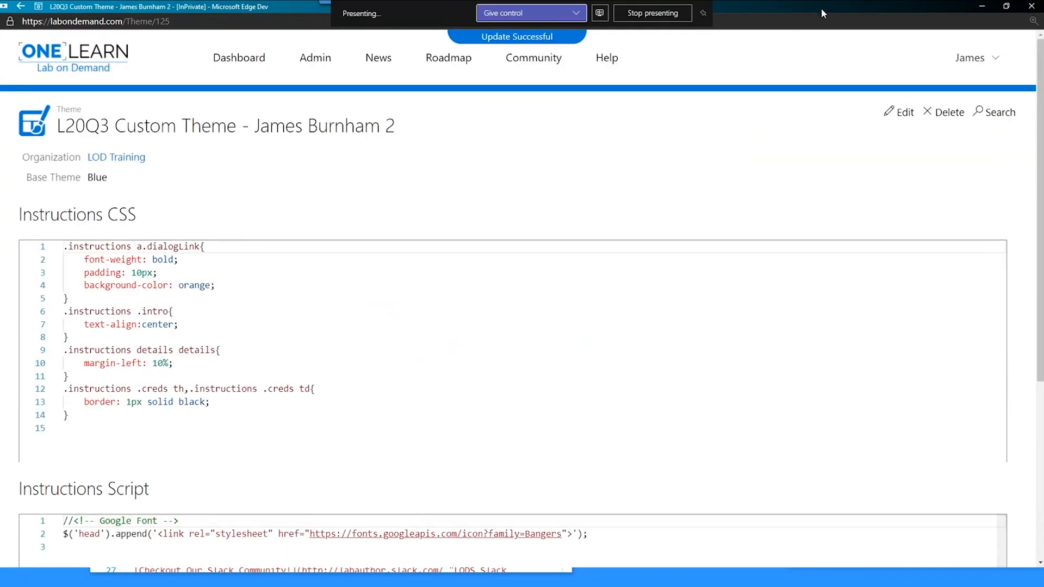
- Reload the running lab page
left_click_drag(820, 5, 1043, 94)
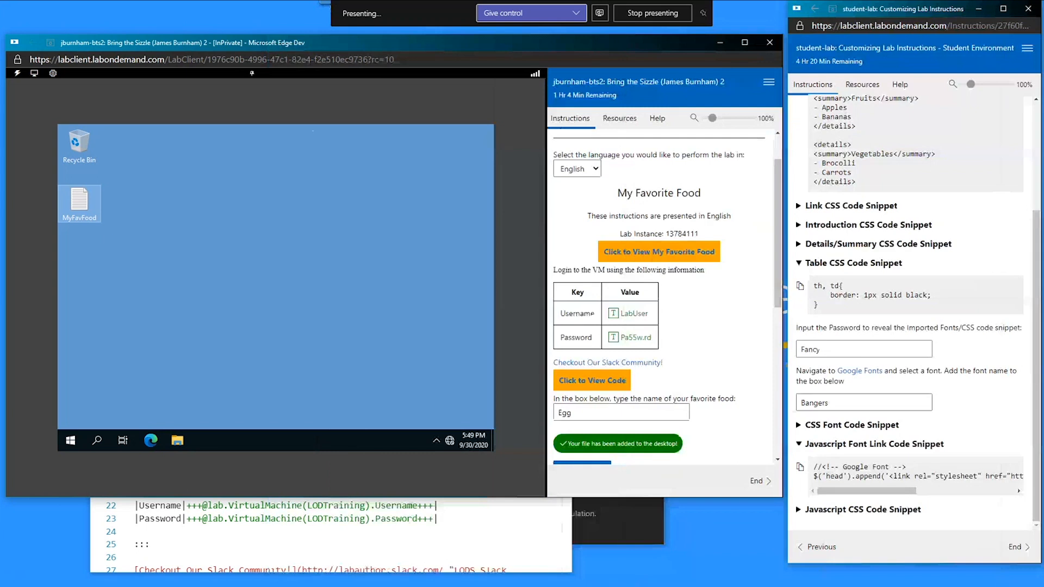
right_click(596, 202)
left_click(605, 240)
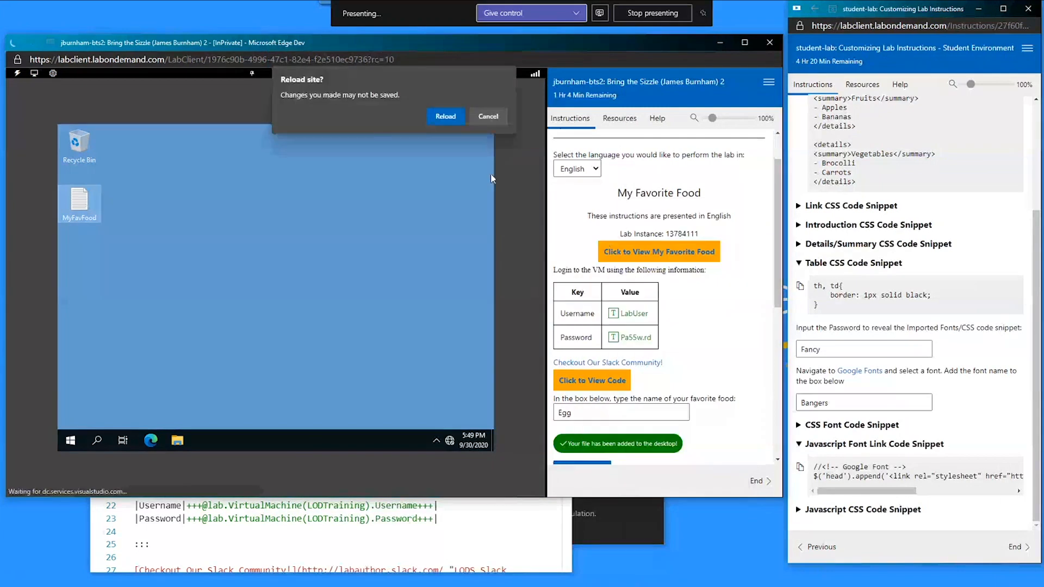
- Confirm the lab reload, collapse the font link snippet, and place the theme page on the right half
left_click(434, 116)
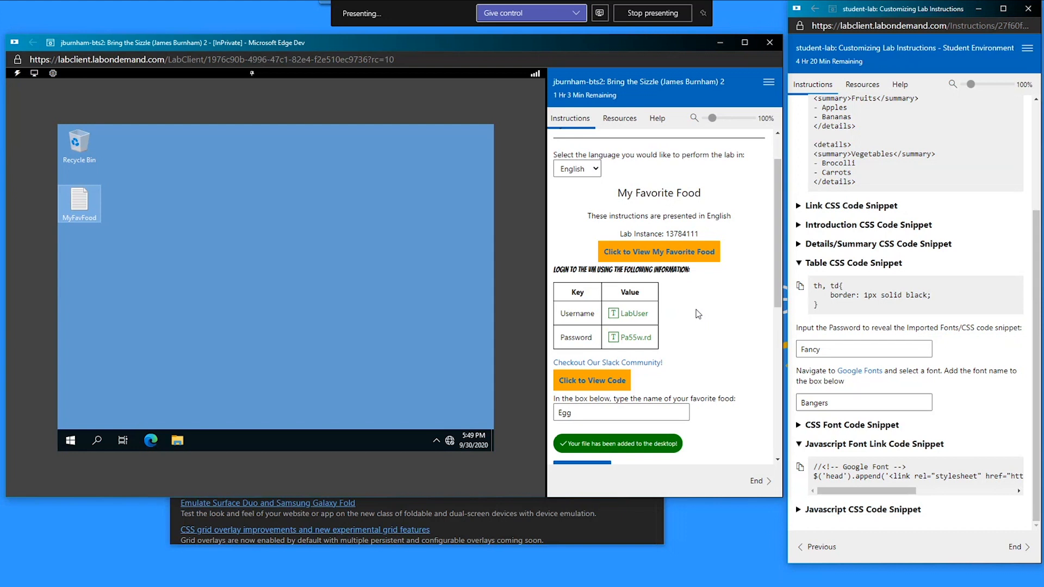
left_click(838, 442)
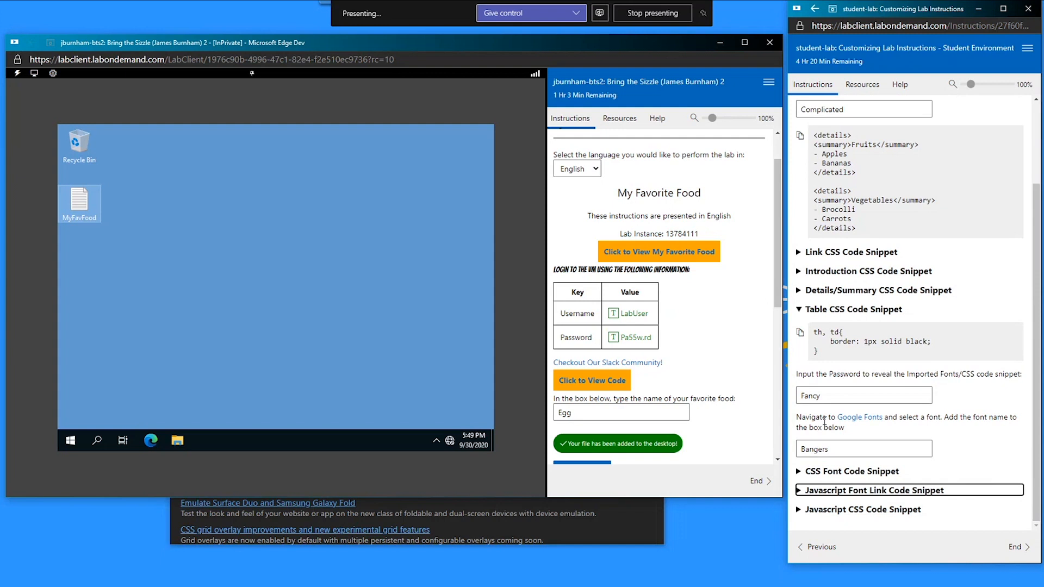
left_click_drag(1043, 9, 939, 22)
left_click_drag(617, 478, 521, 228)
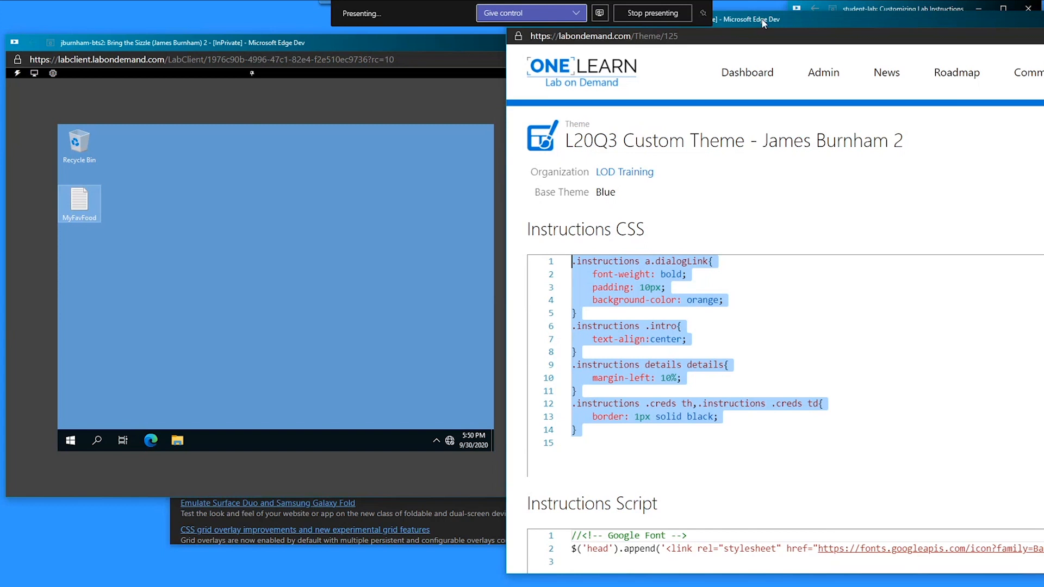
- Copy the Javascript CSS Code Snippet for the LOD sample stylesheet
key("super+Down")
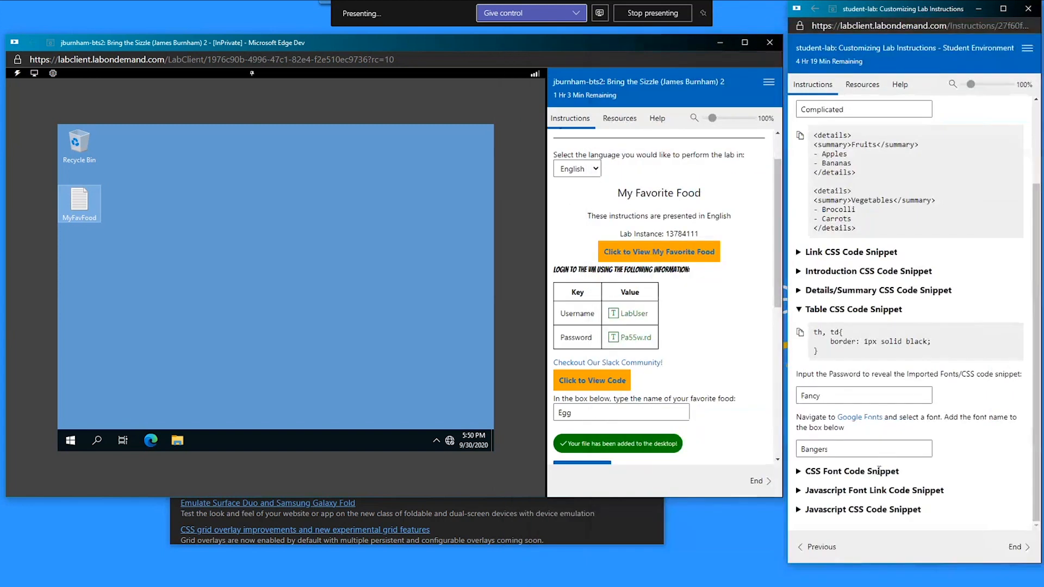
left_click(849, 509)
scroll(849, 489, "down", 1)
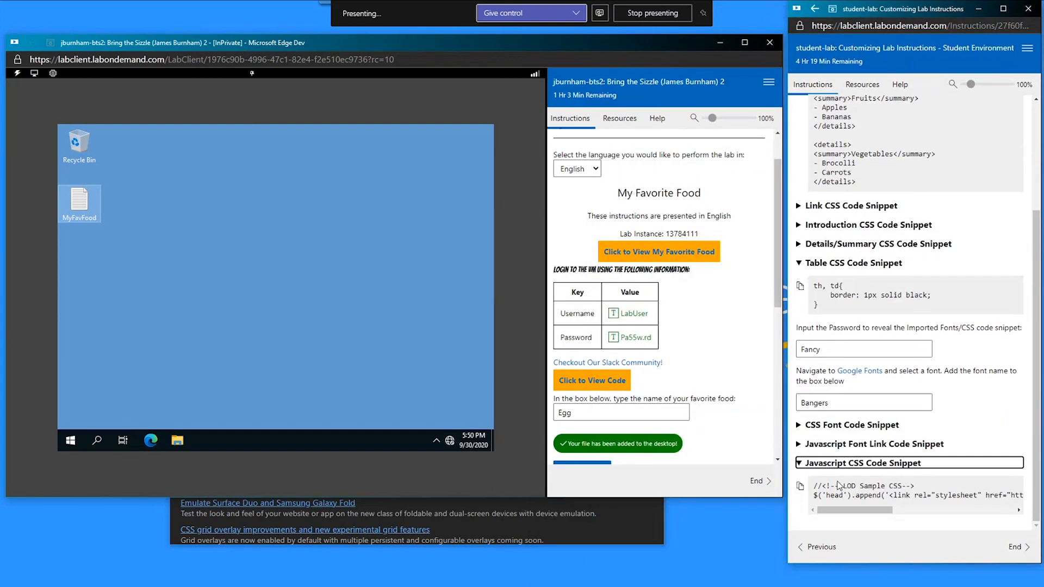
left_click(799, 486)
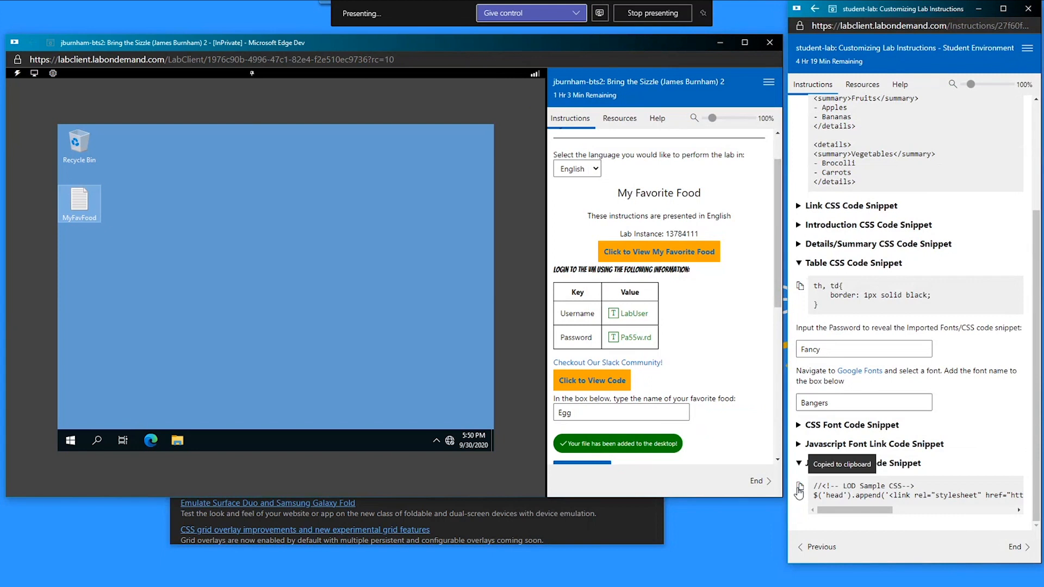
- Append the LOD sample CSS link code below the Google Font code in the Instructions Script
left_click_drag(1043, 36, 478, 82)
left_click(830, 194)
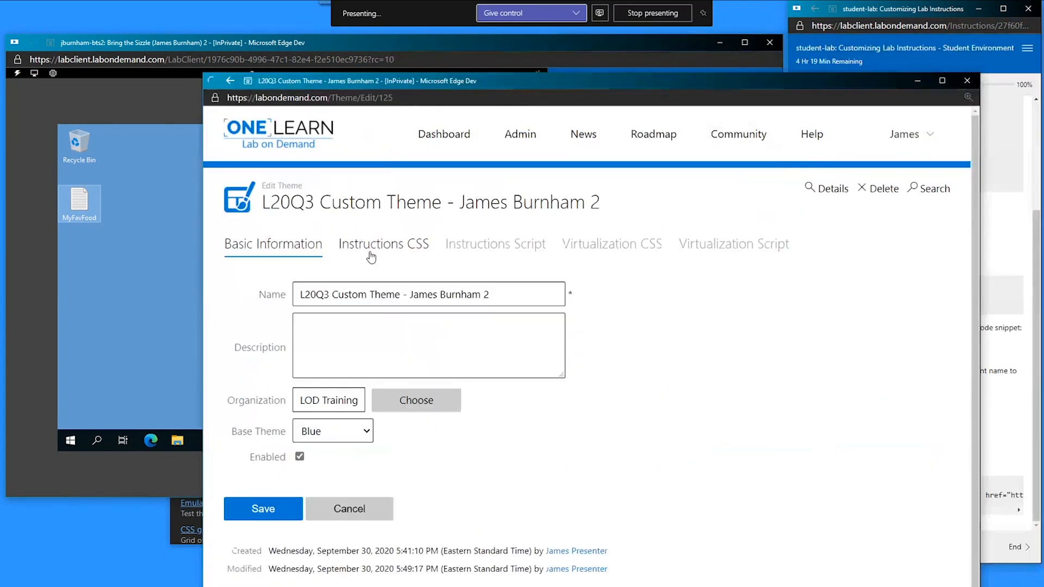
left_click(488, 251)
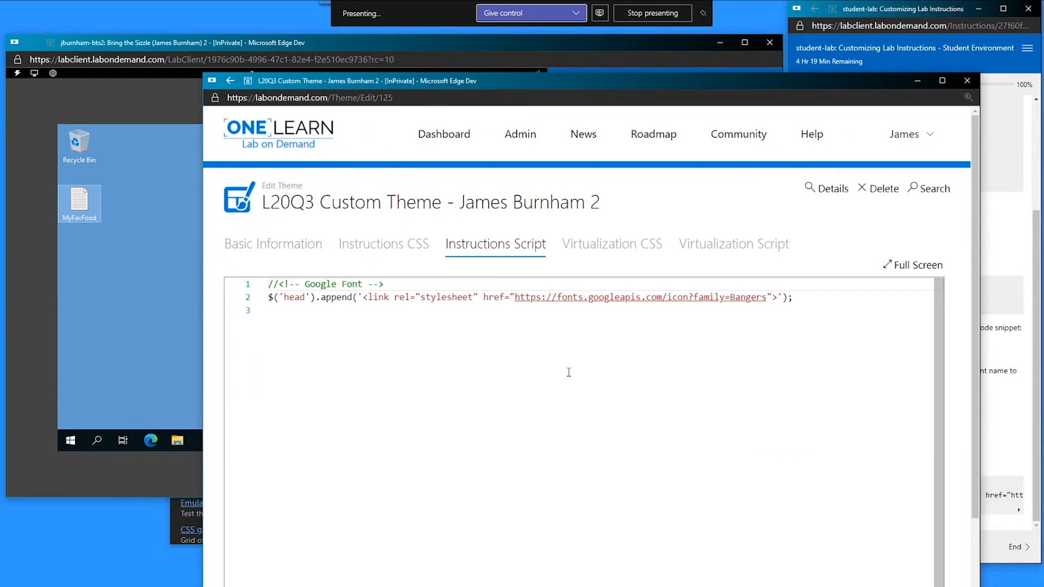
left_click(835, 360)
key("Return")
key("ctrl+v")
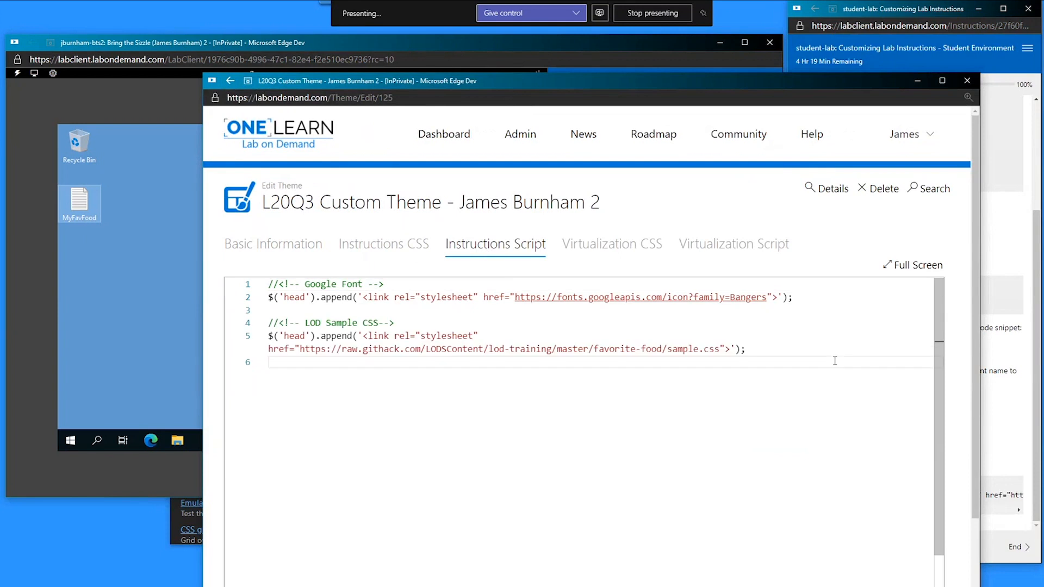
- Check the raw.githack.com sample.css URL and save the Instructions Script
left_click_drag(803, 365, 340, 304)
left_click(336, 297)
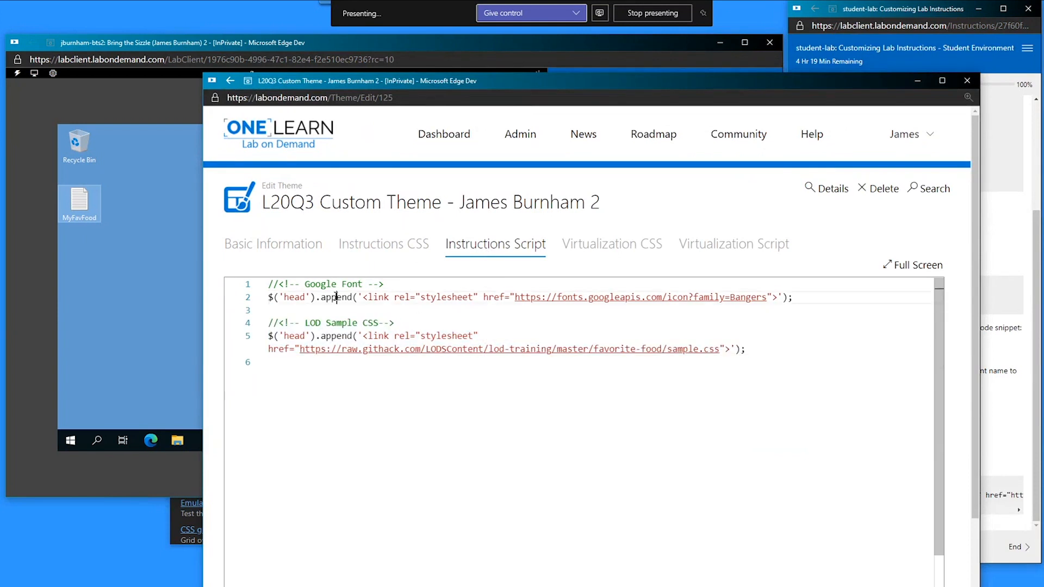
left_click(301, 349)
left_click_drag(301, 349, 721, 348)
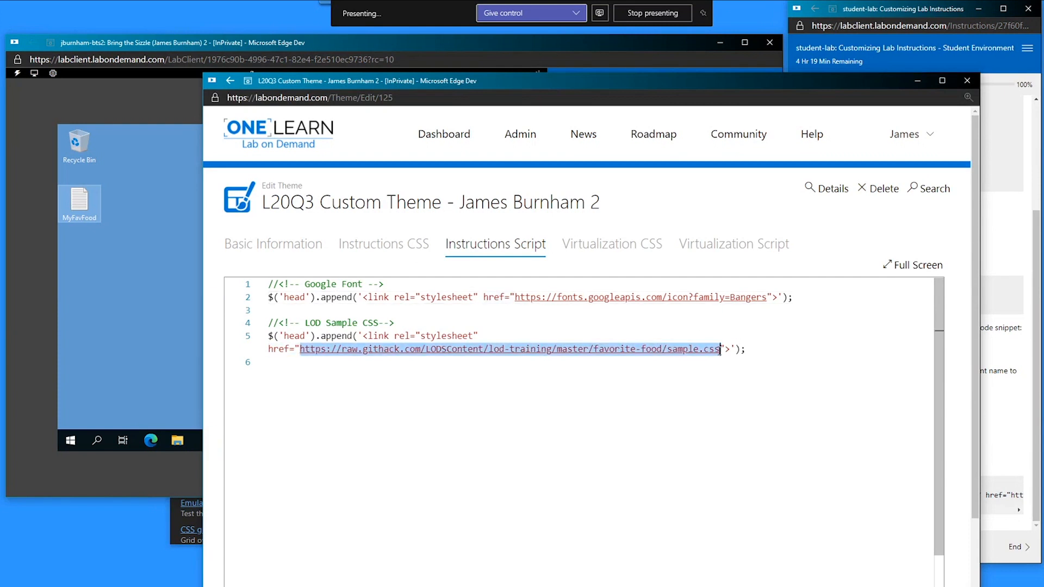
left_click(731, 455)
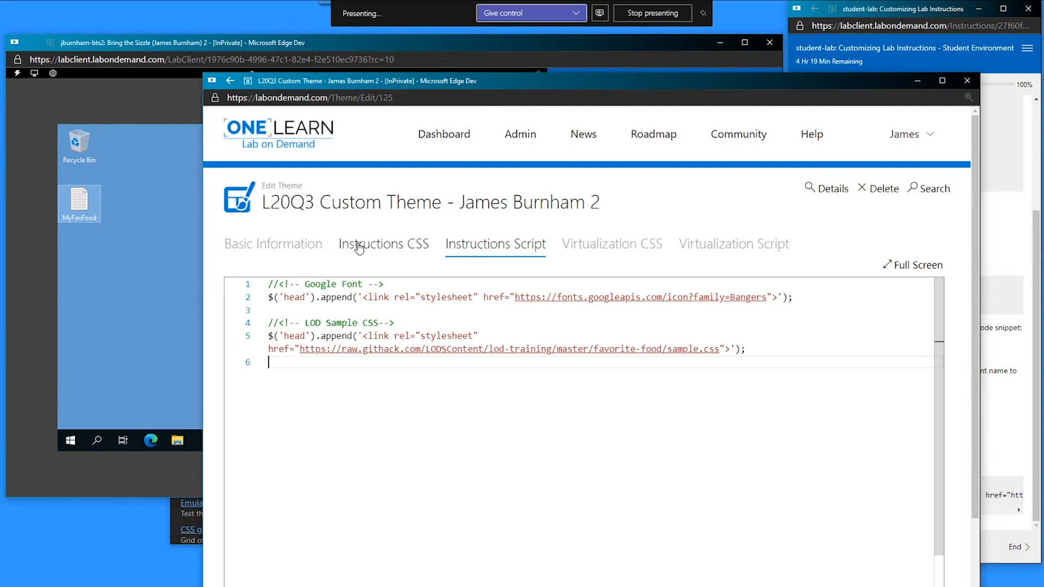
scroll(337, 327, "down", 3)
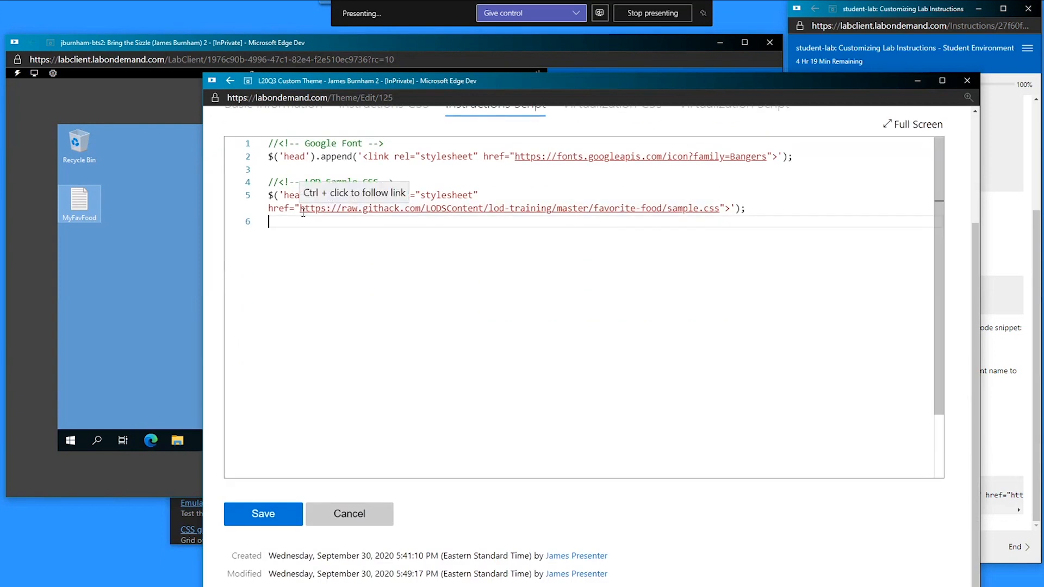
left_click_drag(300, 208, 426, 208)
left_click_drag(502, 215, 720, 209)
key("ctrl+c")
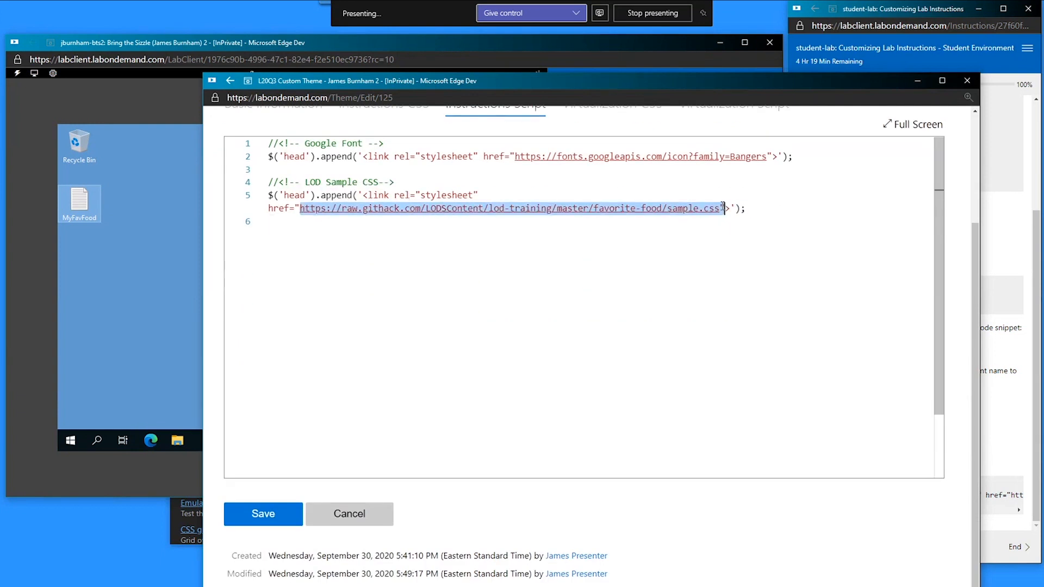
left_click(263, 518)
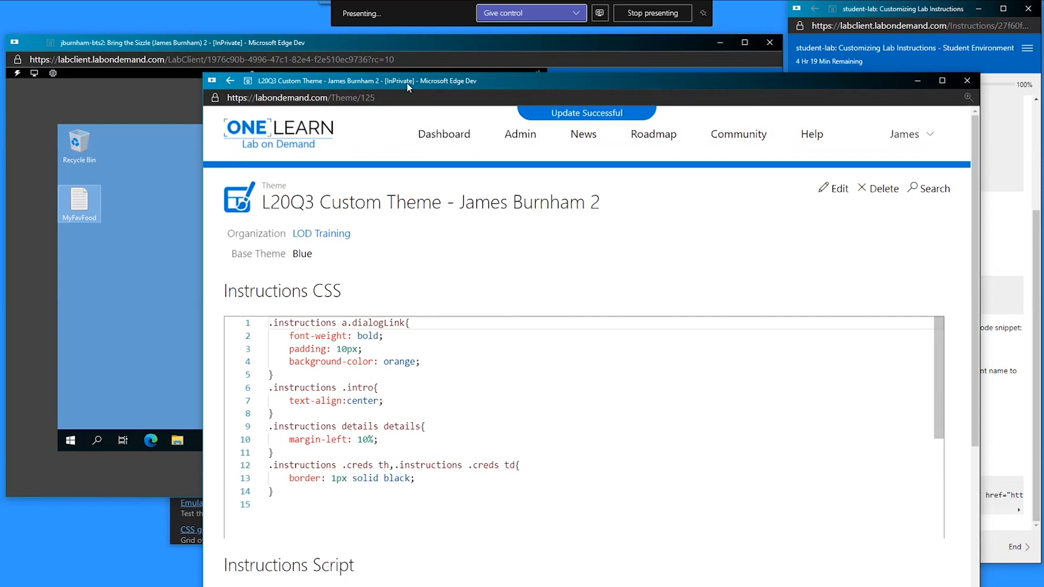
left_click_drag(520, 80, 1043, 80)
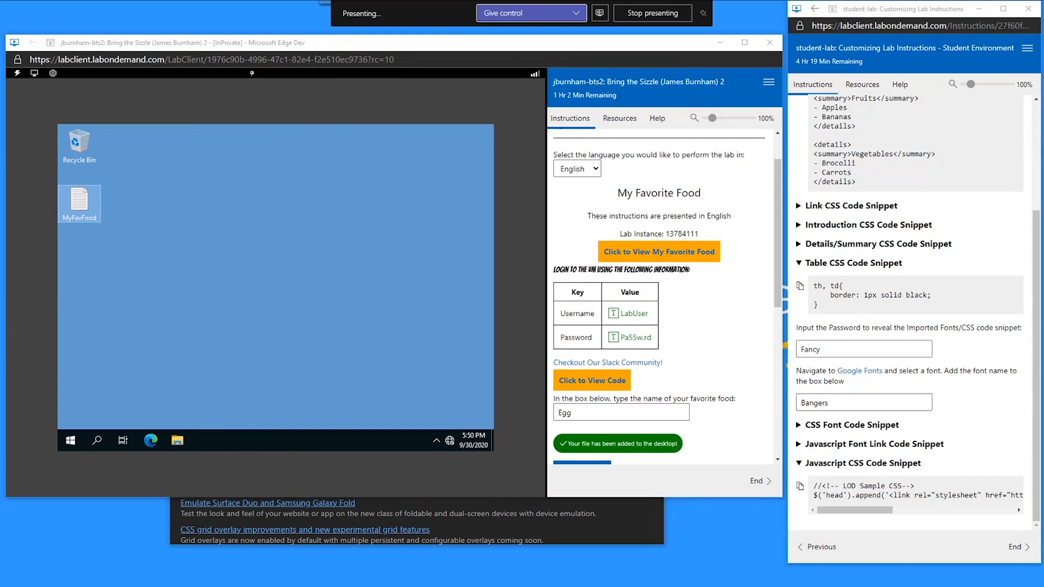
key("alt+Tab")
- Load the raw.githack sample.css URL in Edge and view its input[type=button] rule
left_click(282, 31)
key("ctrl+a")
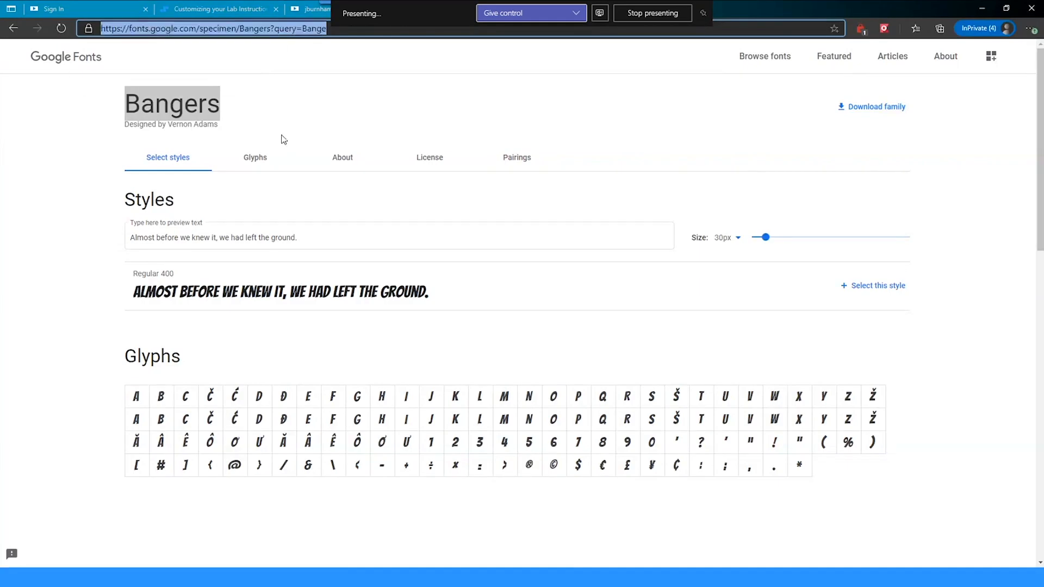
key("ctrl+v")
key("Return")
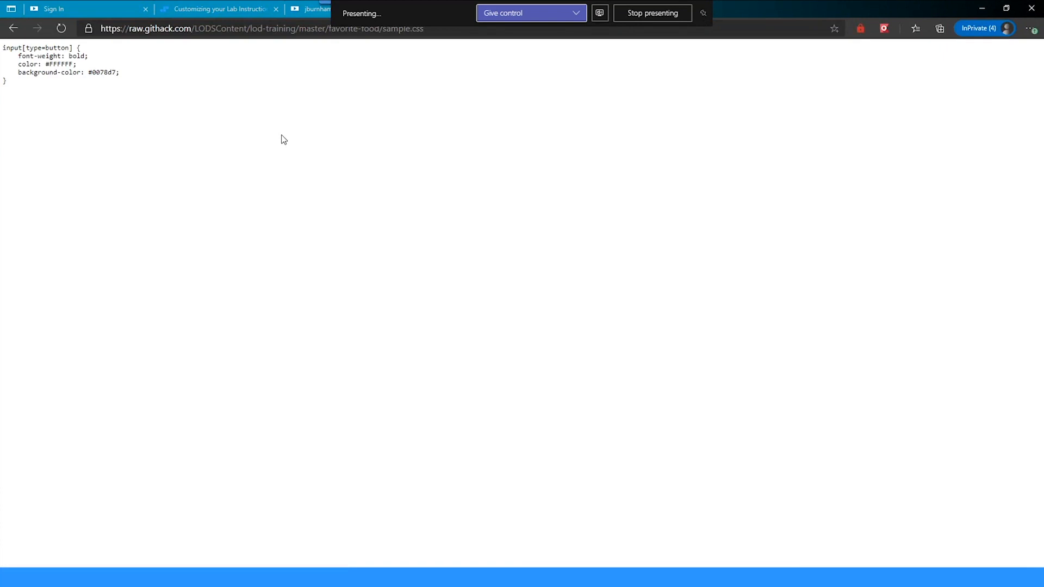
left_click_drag(4, 50, 74, 57)
left_click(75, 57)
- Browse the lab's Resources and Help tabs, then reload the lab page
left_click(982, 10)
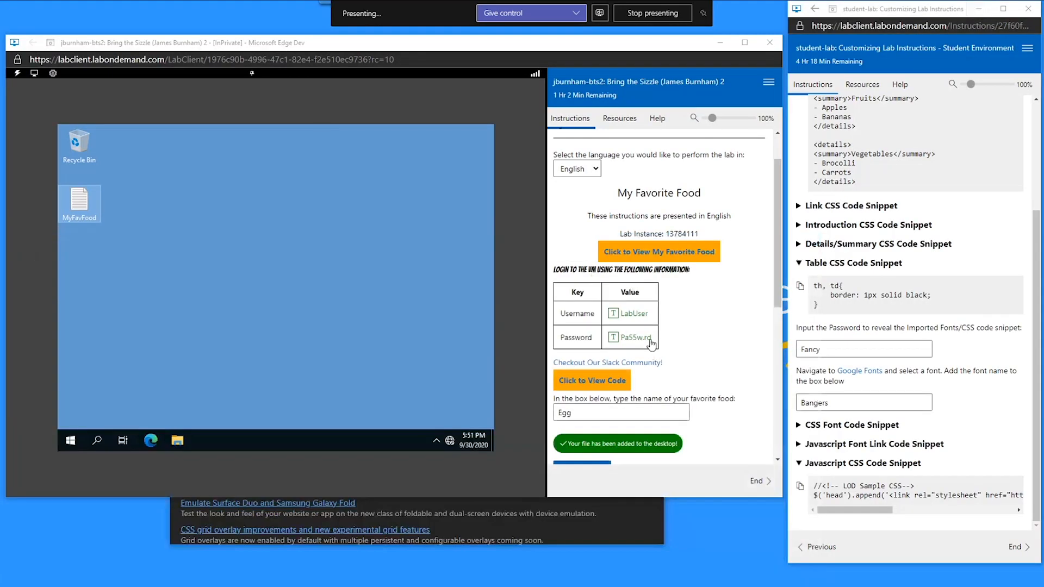
scroll(576, 281, "down", 4)
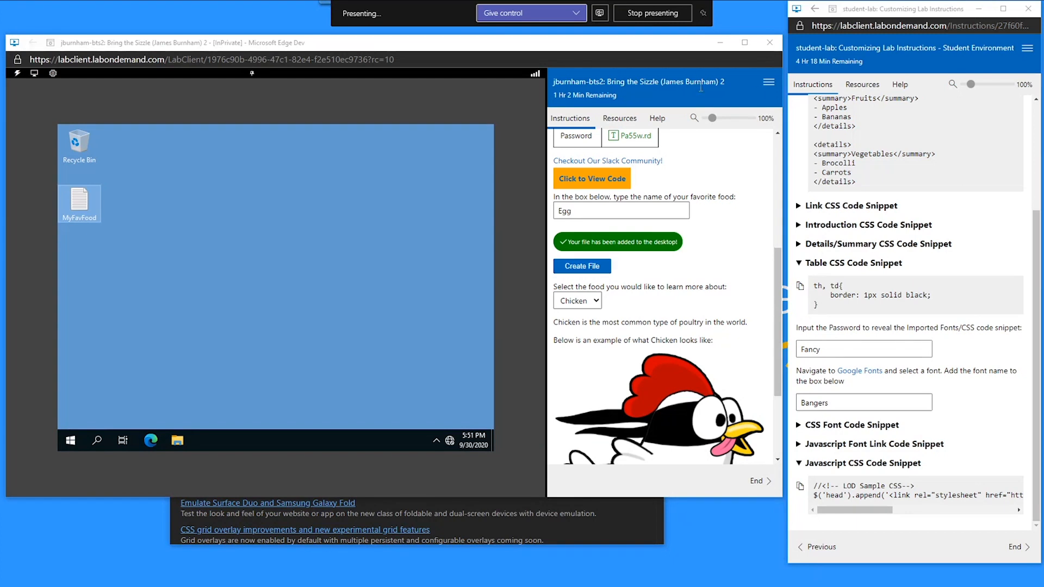
left_click(619, 118)
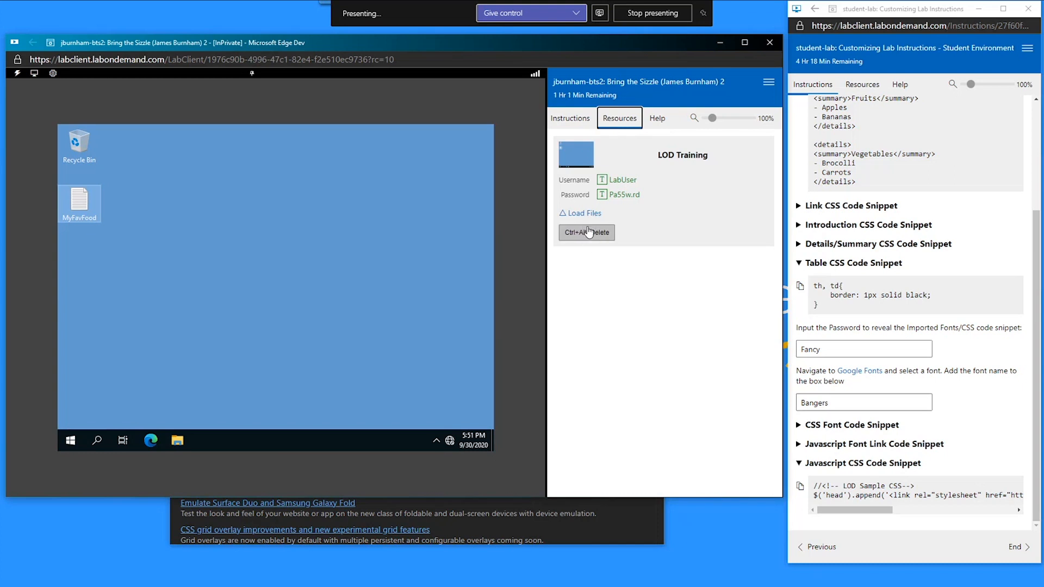
left_click(658, 123)
left_click(602, 126)
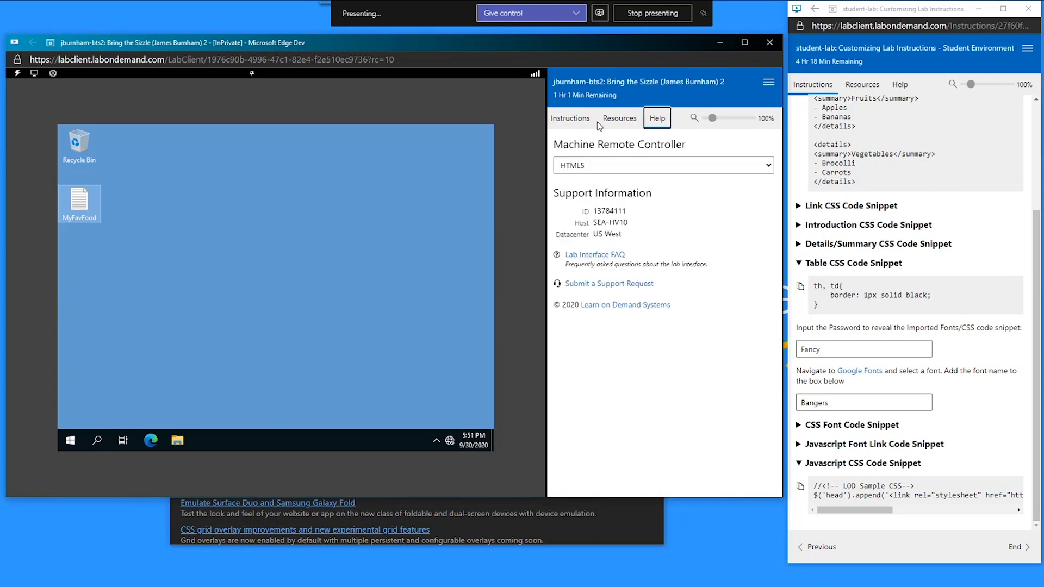
left_click(574, 124)
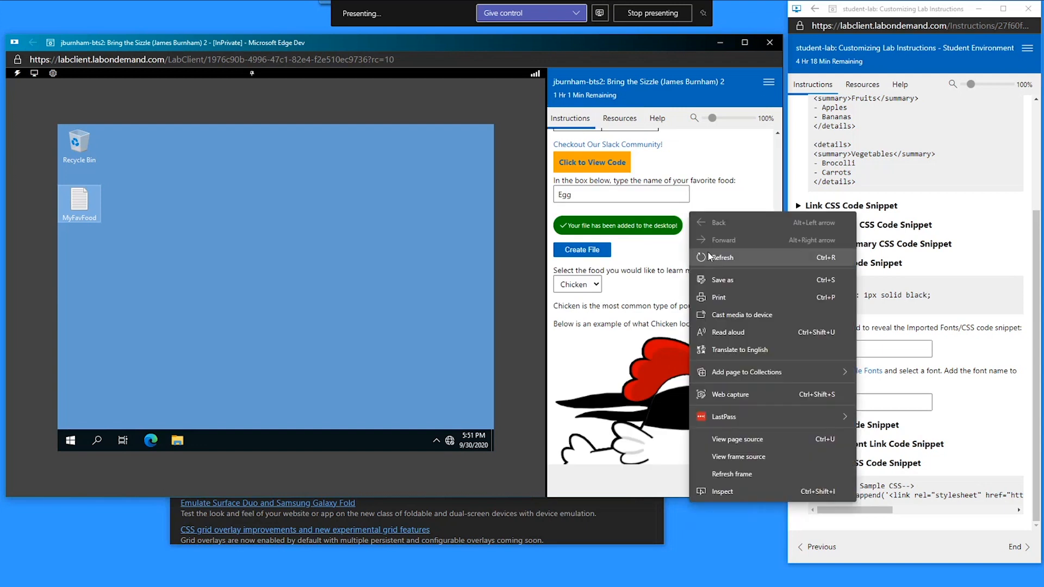
left_click(707, 257)
left_click(436, 119)
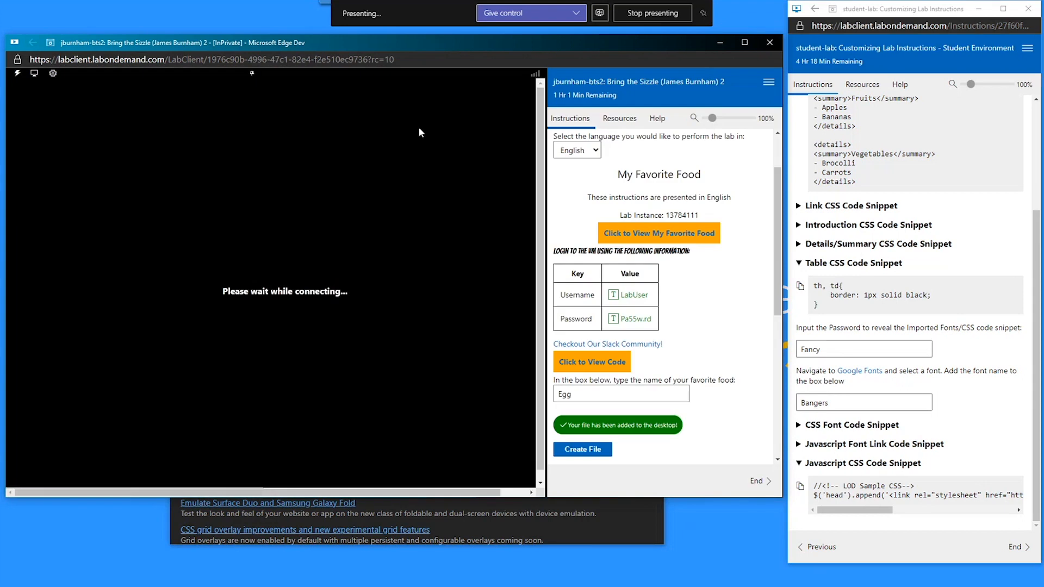
- Open Edit Instructions and show the list of scored activities
scroll(561, 192, "down", 4)
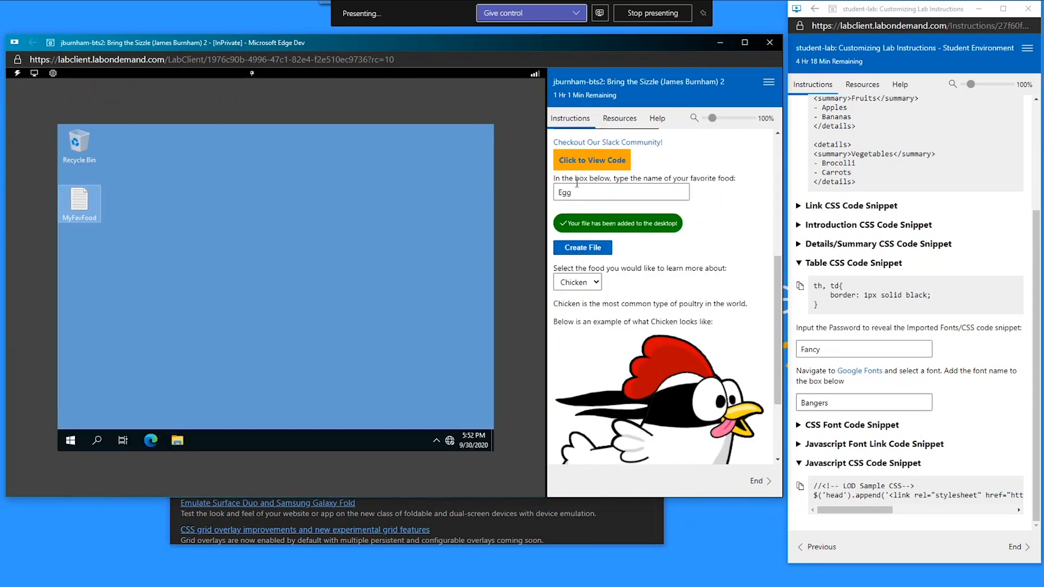
left_click(602, 121)
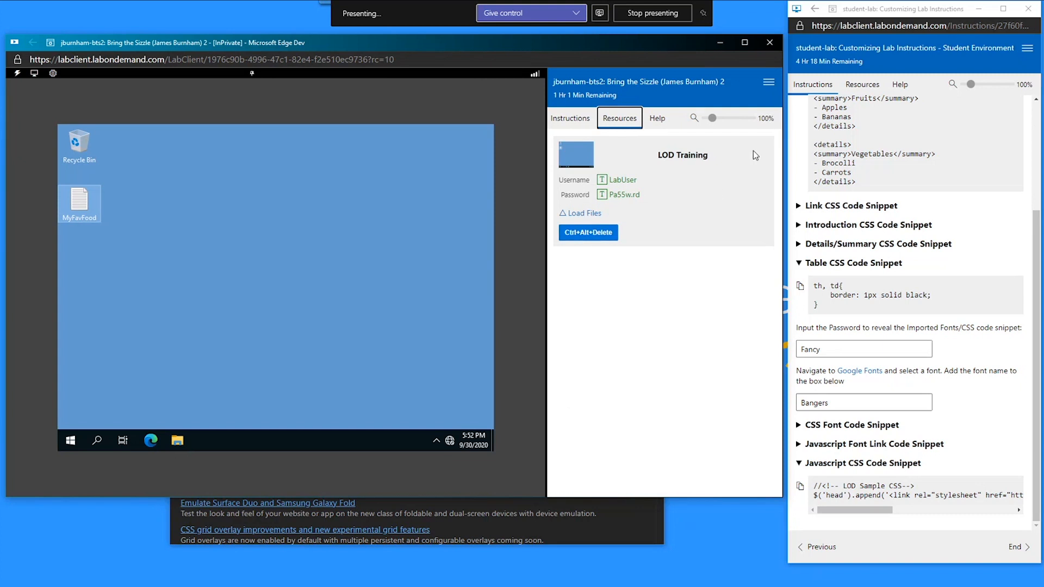
left_click(768, 82)
left_click(738, 158)
left_click_drag(366, 1, 358, 145)
left_click(275, 191)
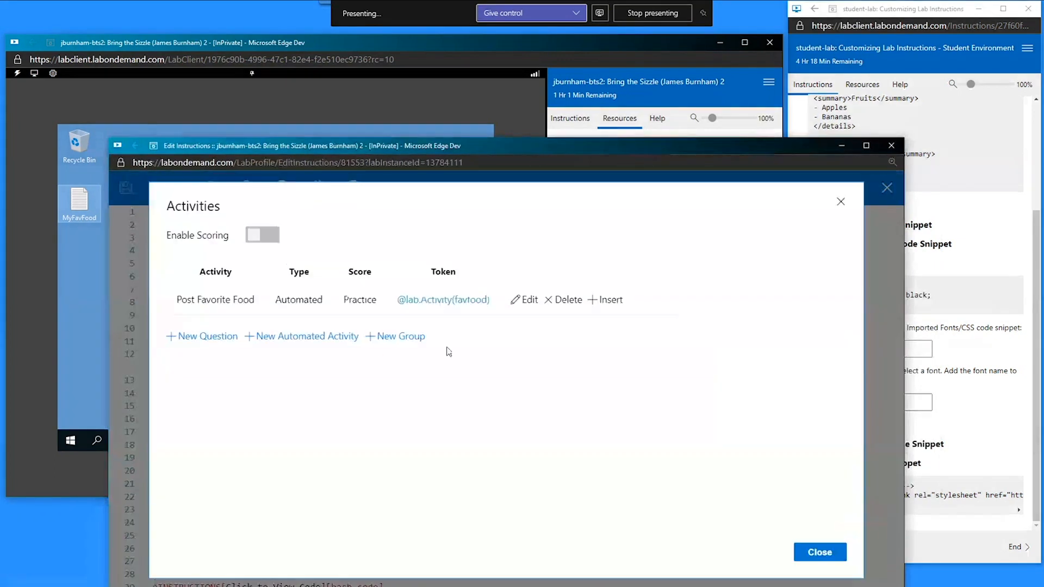
- Start a New Automated Activity and scroll through its settings form
left_click(316, 343)
scroll(318, 345, "down", 3)
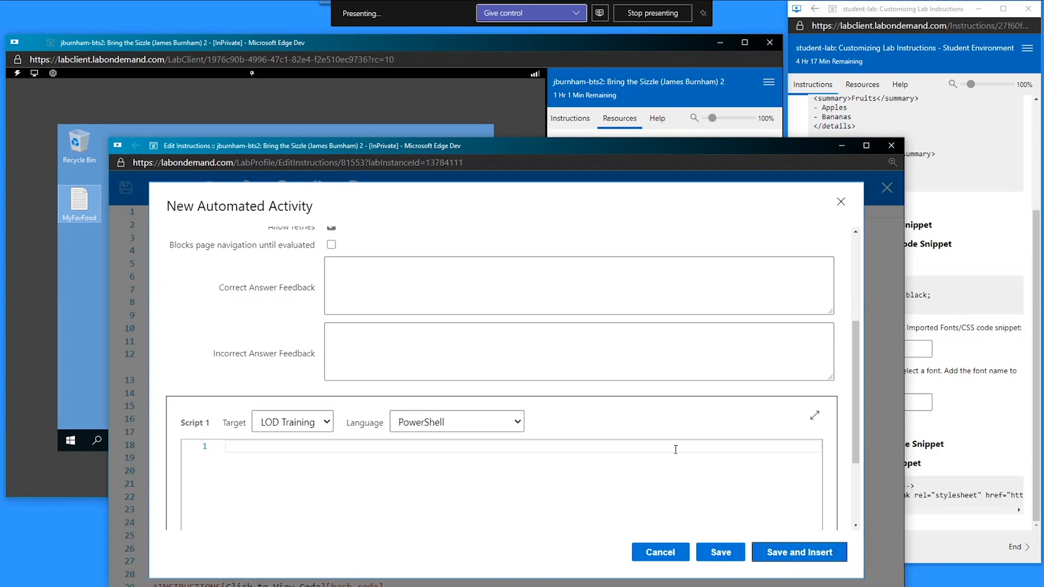
scroll(761, 372, "up", 2)
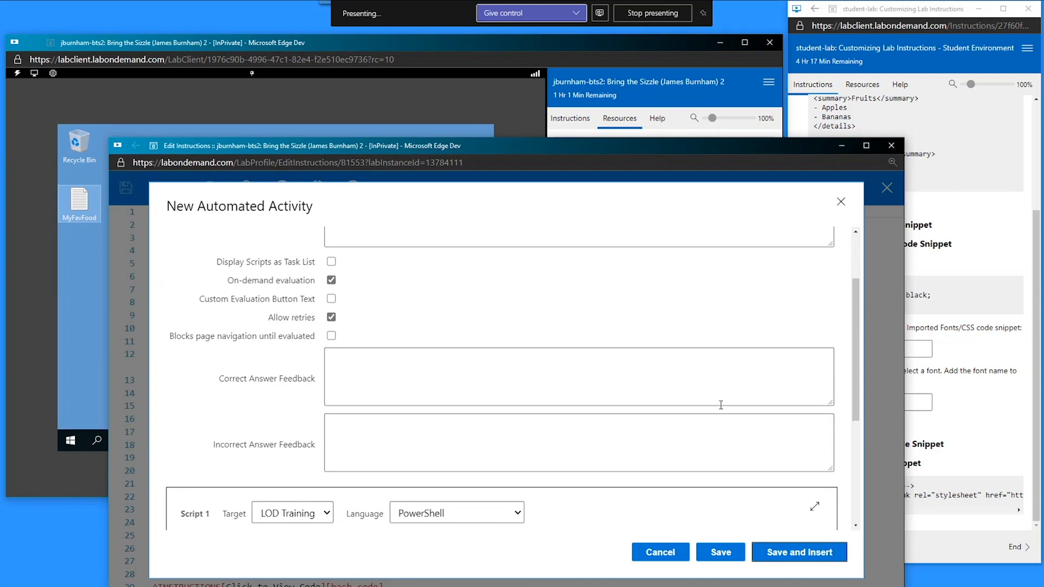
scroll(842, 209, "down", 5)
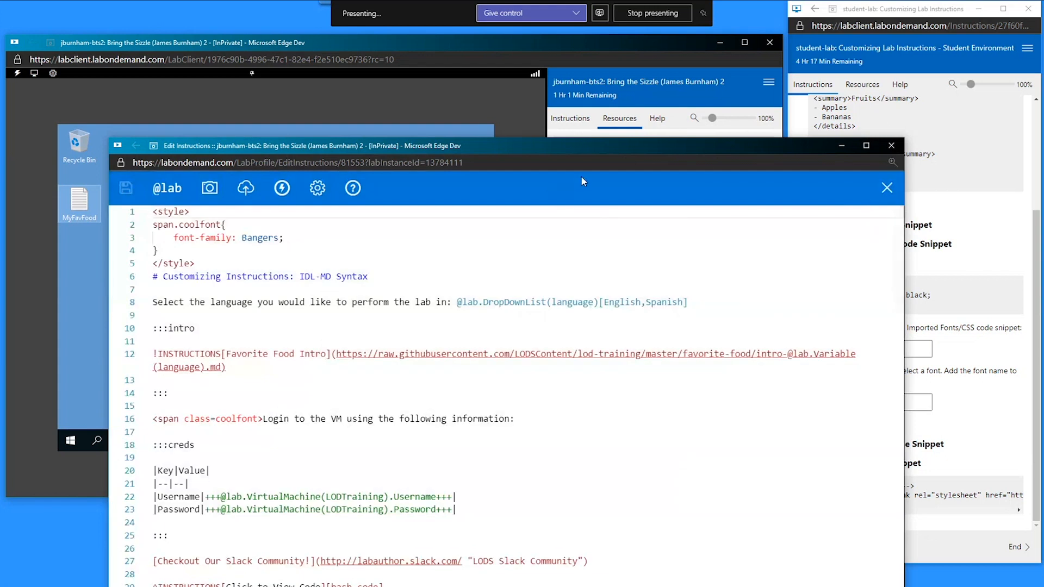
- Review the custom theme's Instructions CSS rules and the sample.css link in its Instructions Script
left_click_drag(1043, 39, 753, 34)
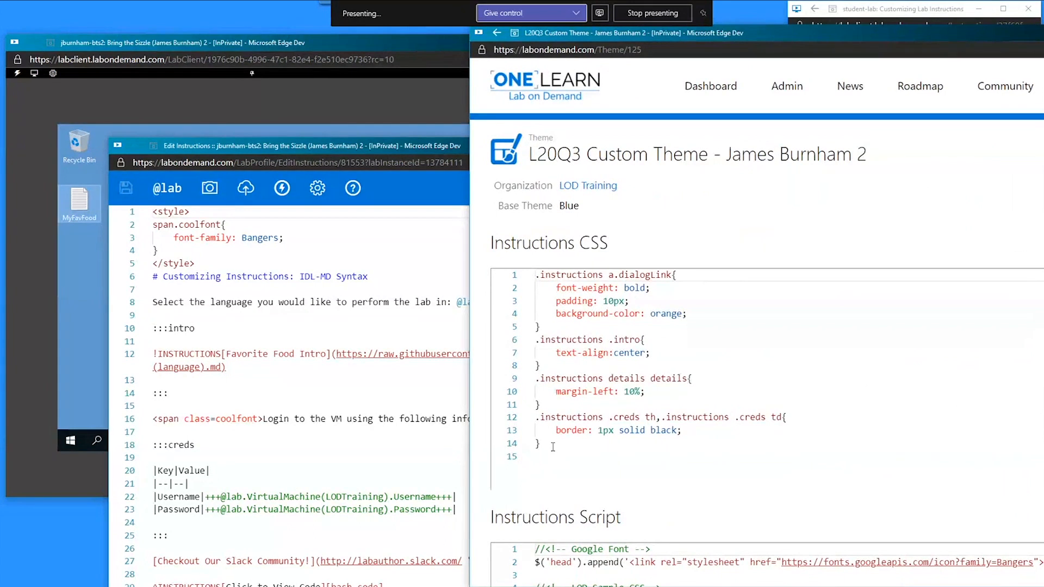
left_click_drag(553, 447, 522, 279)
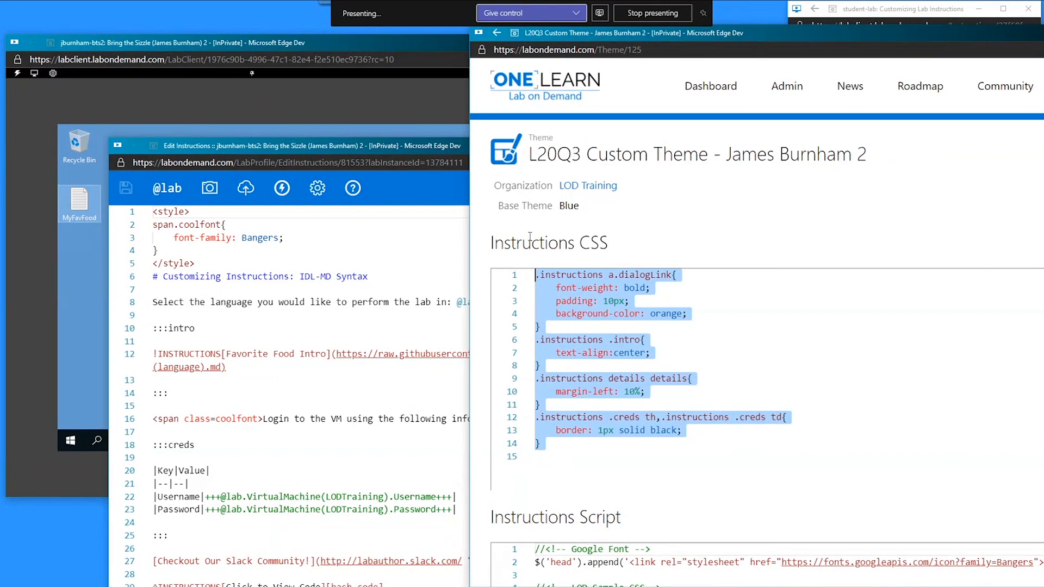
scroll(531, 250, "down", 4)
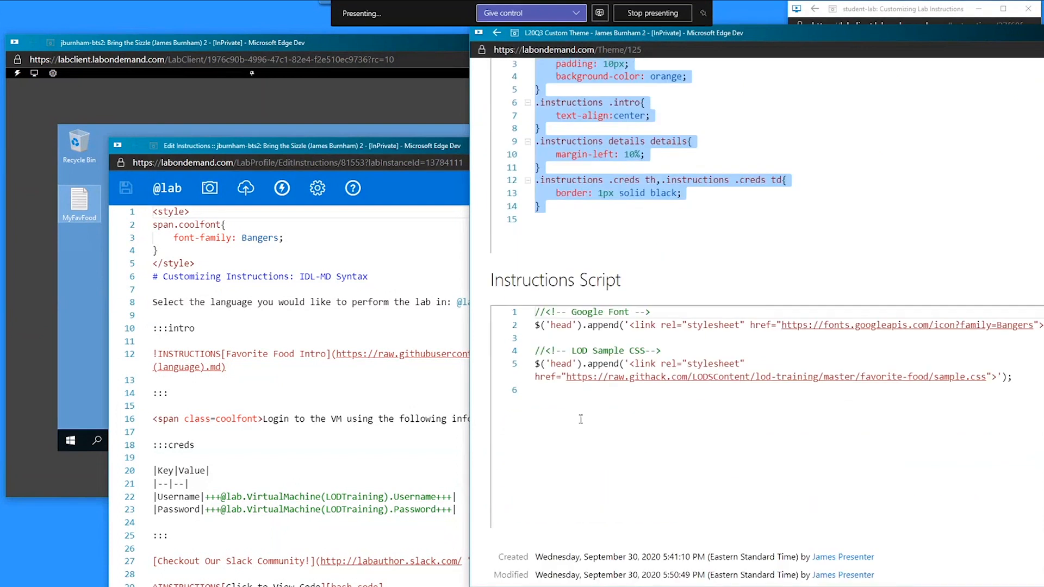
left_click(607, 379)
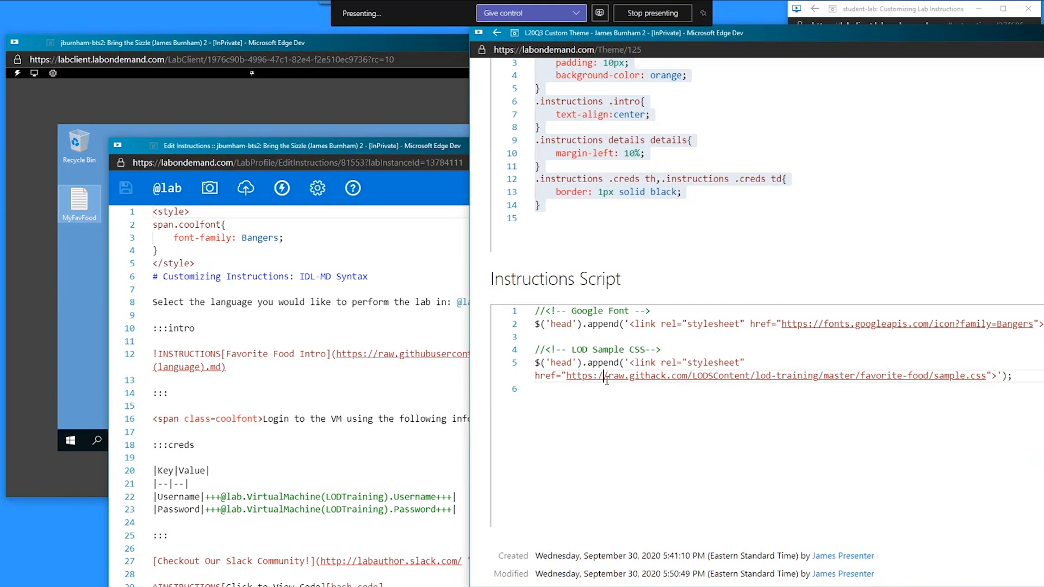
scroll(607, 380, "down", 1)
scroll(612, 382, "up", 6)
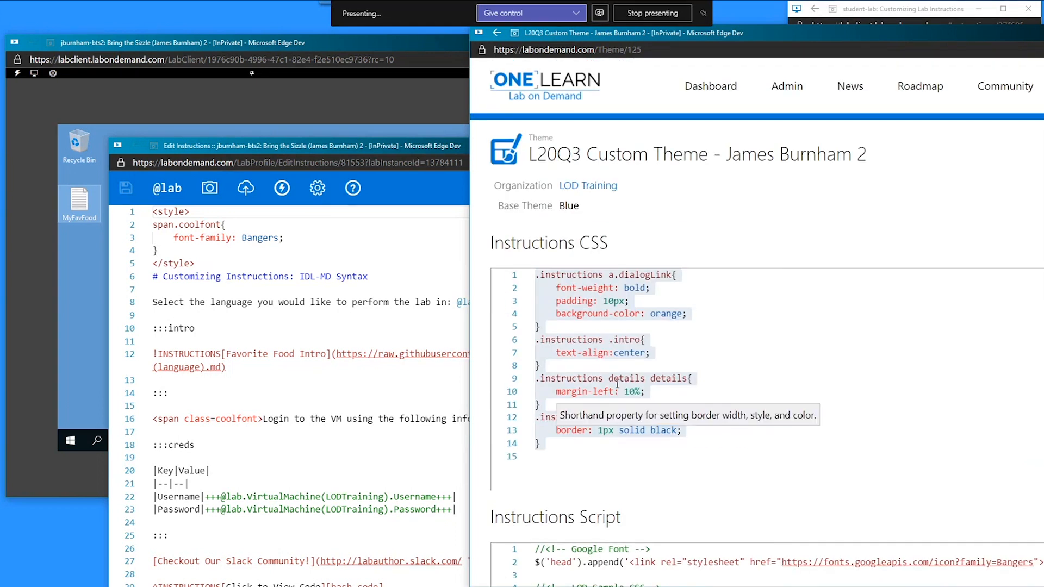
left_click(572, 340)
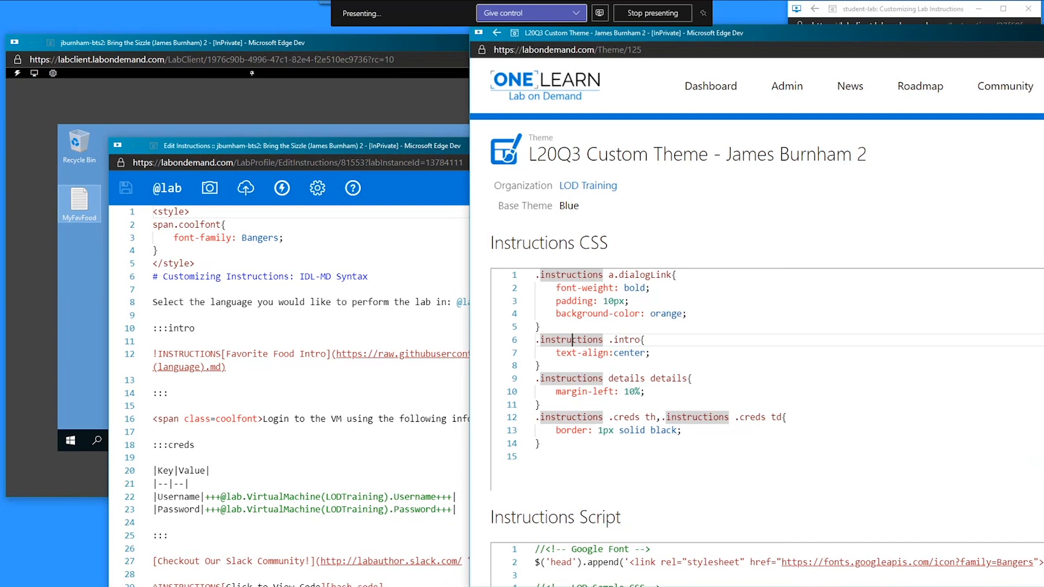
- Move the theme and editor windows aside, close Edit Instructions, and advance to the Resources slide
left_click_drag(843, 33, 1043, 15)
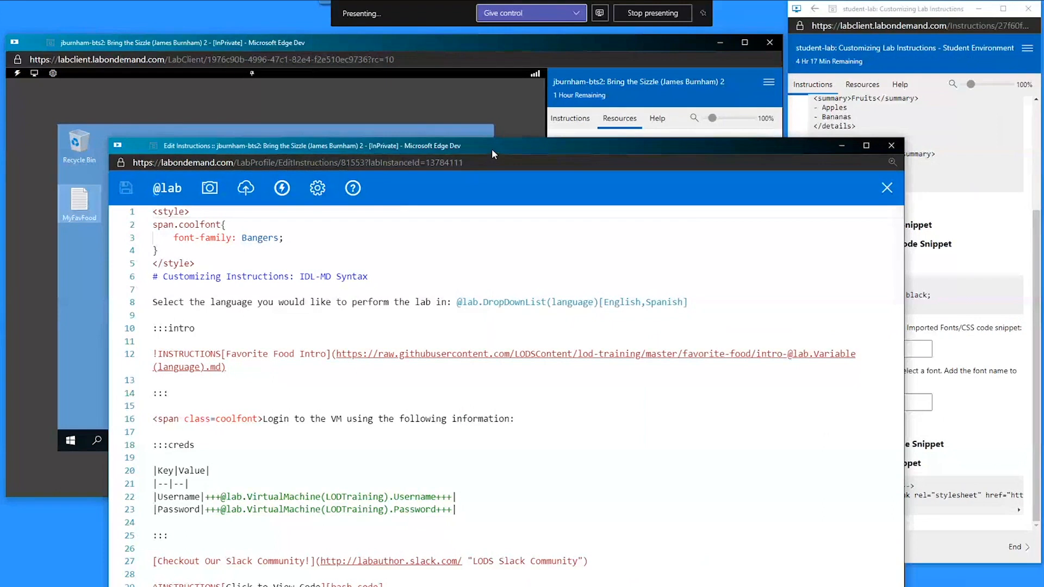
left_click_drag(491, 149, 407, 104)
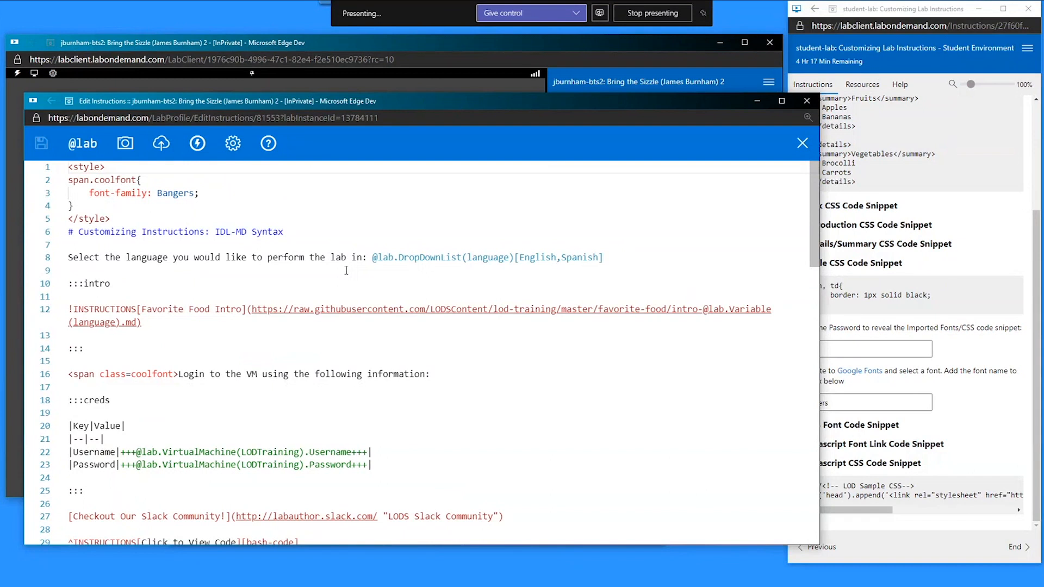
key("ctrl+w")
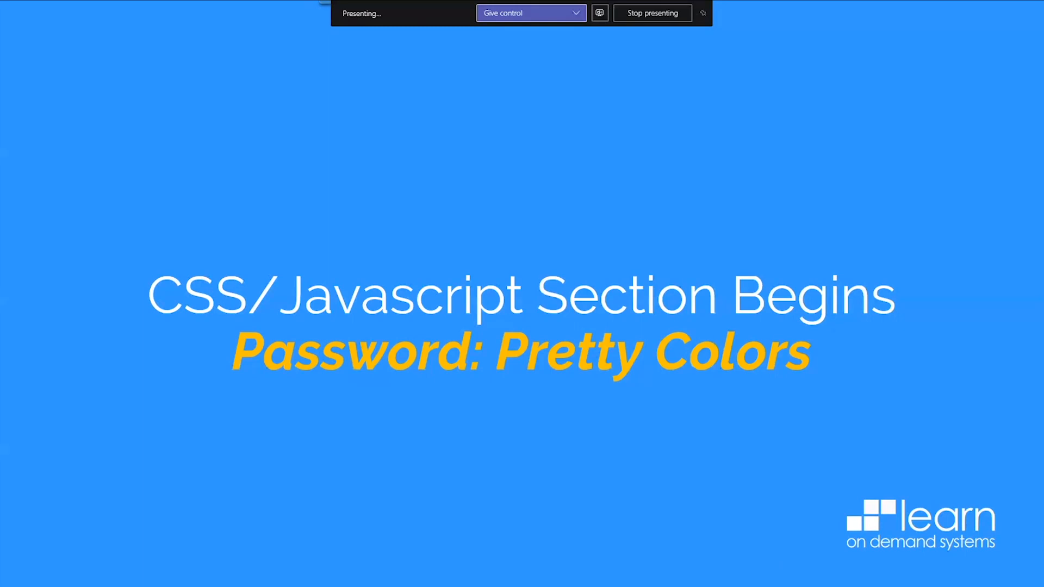
key("Right")
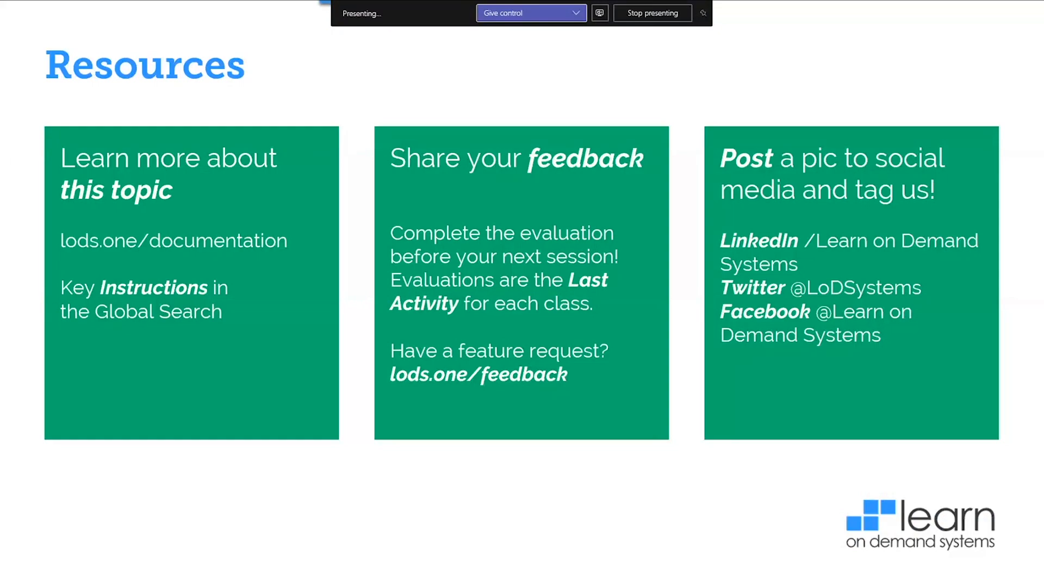